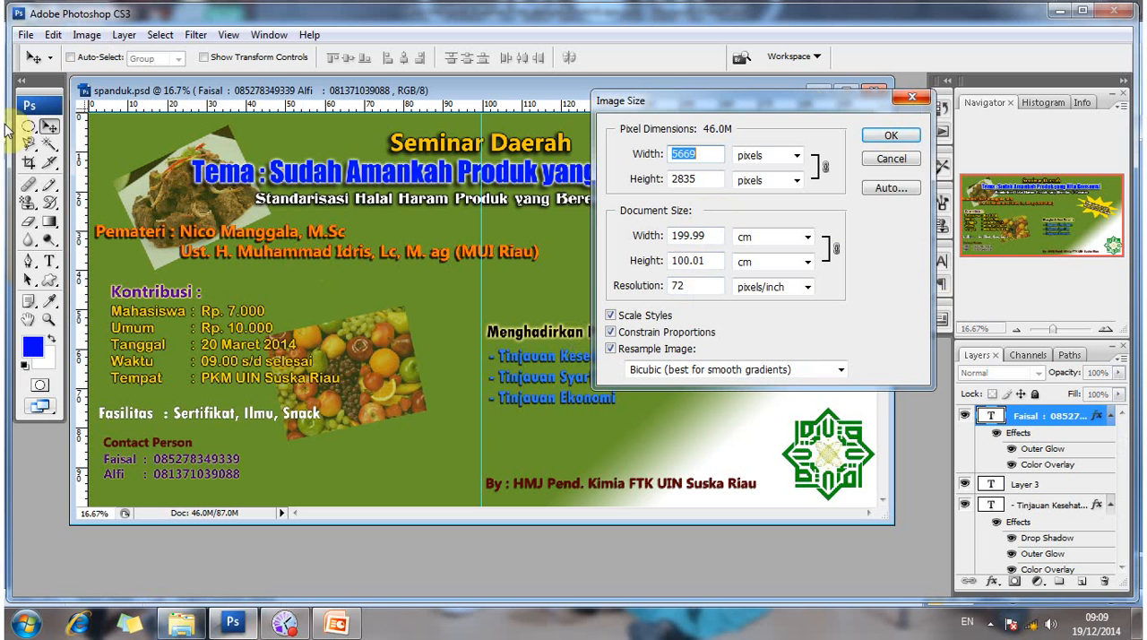
- Dismiss the Image Size dialog and start a new document with its dimensions in centimetres
key(Escape)
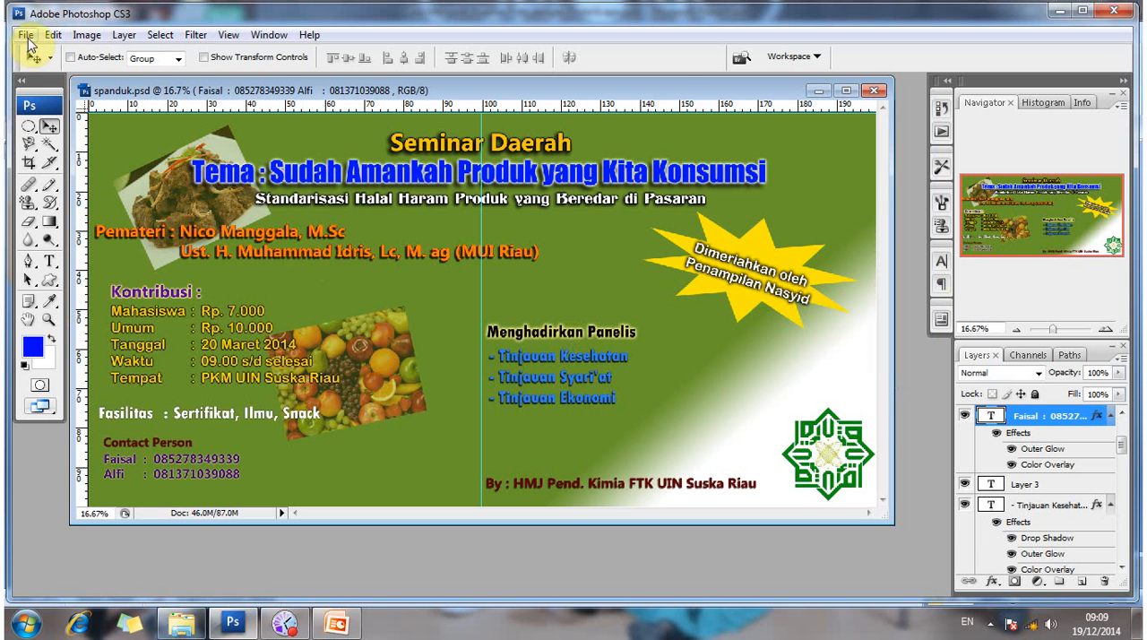
click(26, 35)
click(31, 56)
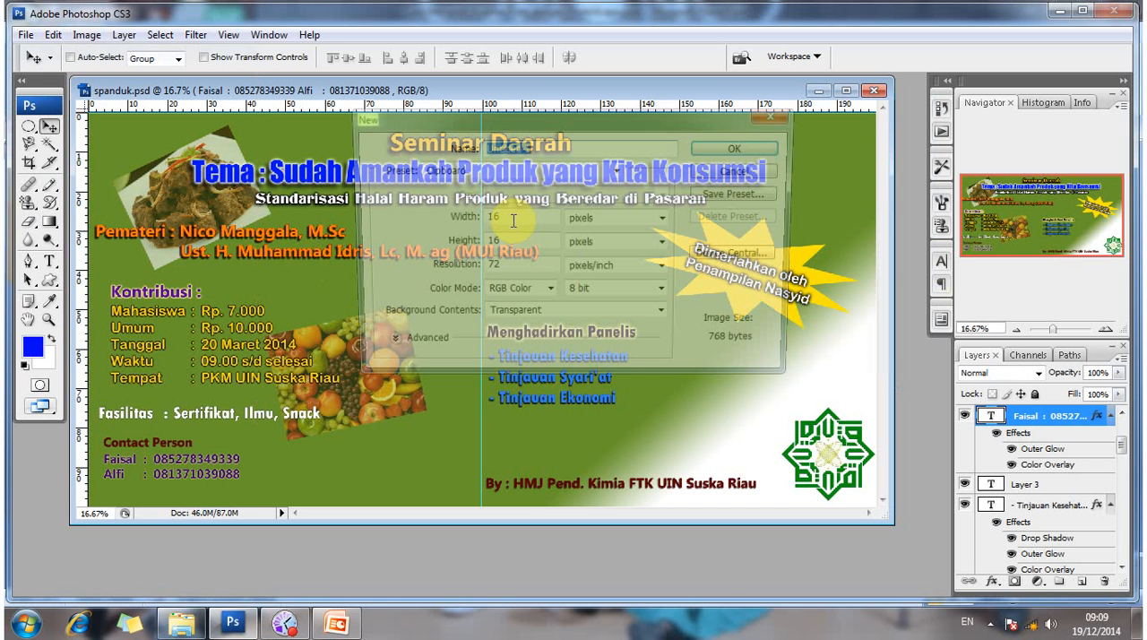
click(443, 223)
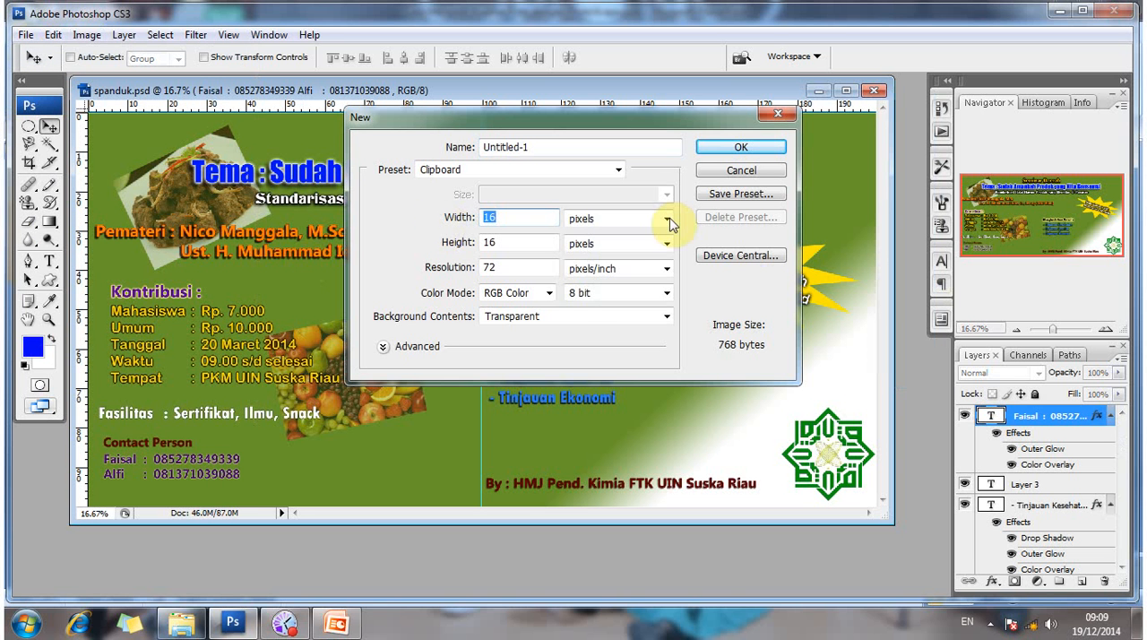
click(667, 220)
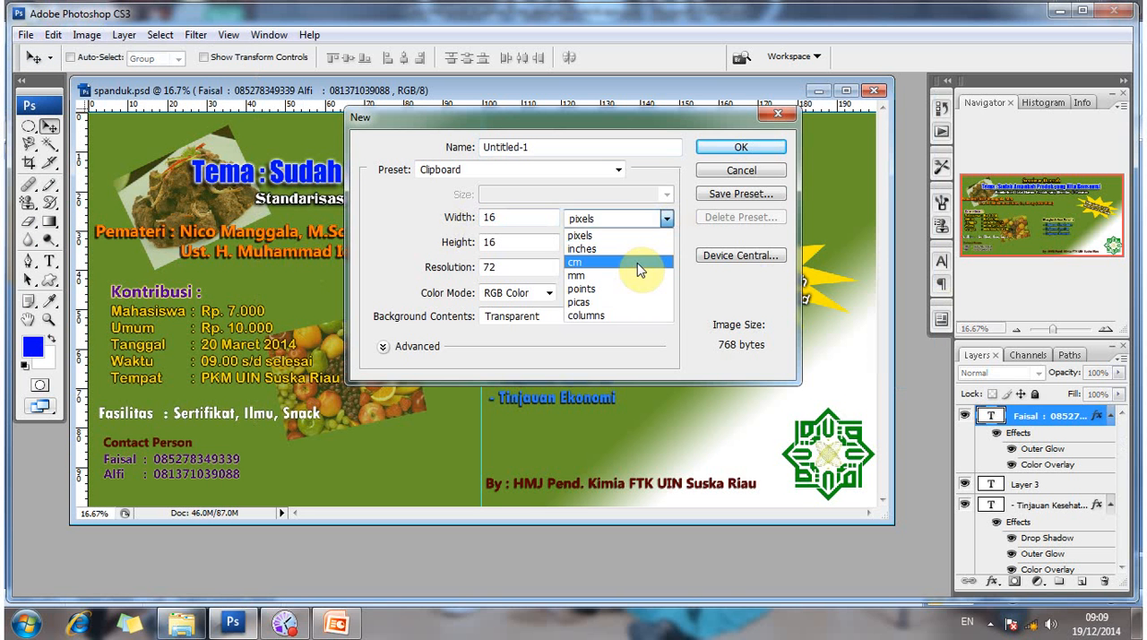
click(640, 267)
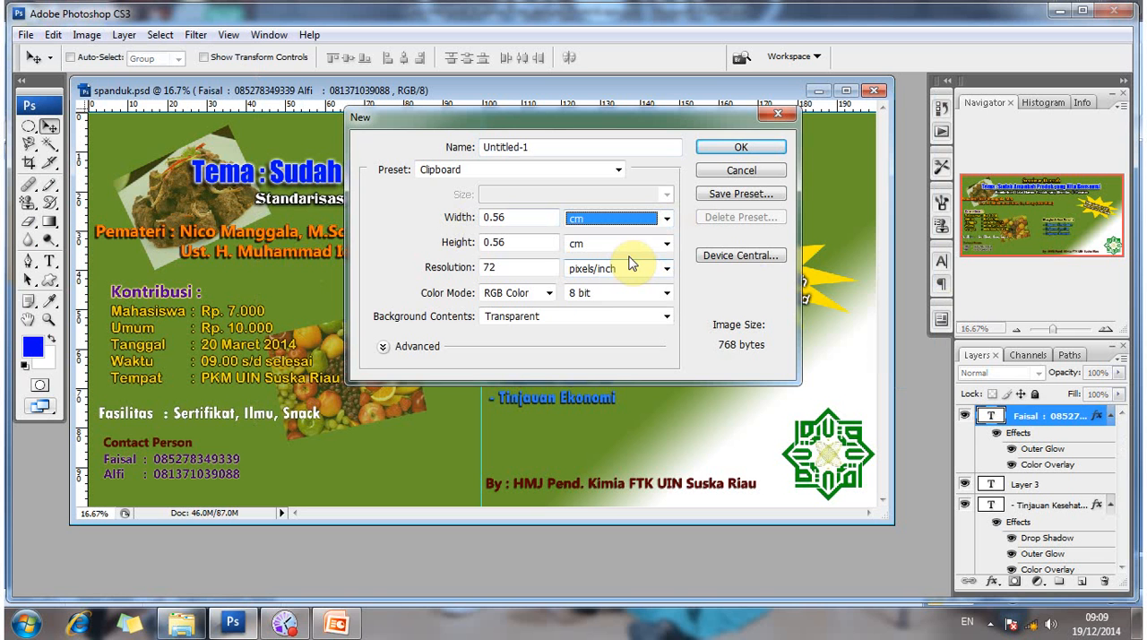
- Set the new document's width to 200 cm and its height to 100 cm
click(521, 216)
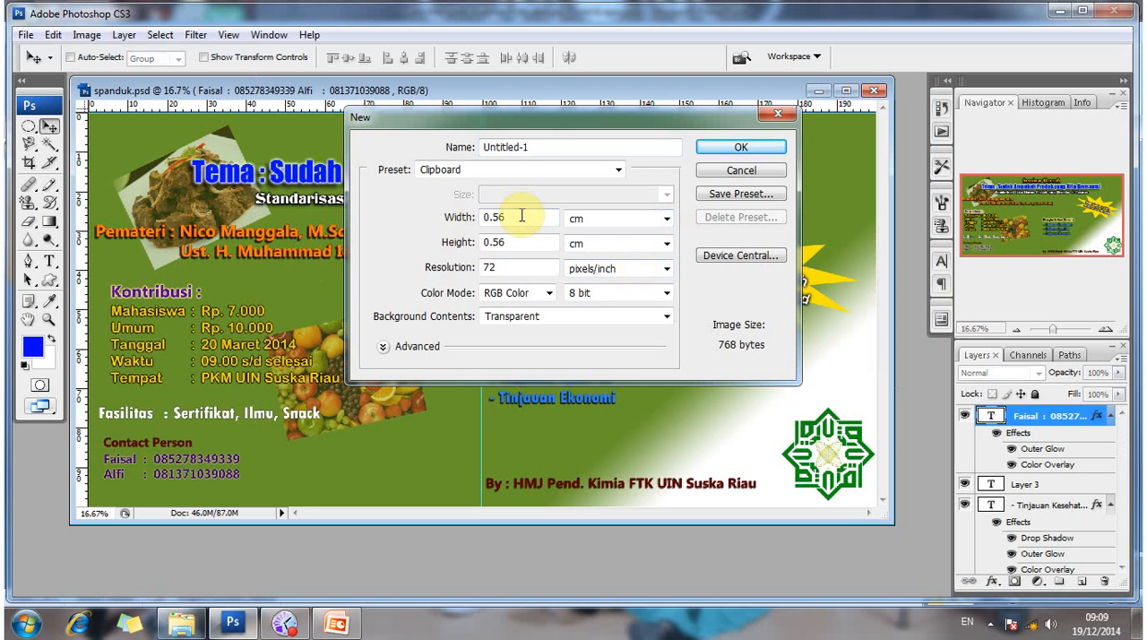
key(BackSpace)
key(BackSpace)
key(BackSpace)
key(BackSpace)
text(200)
click(517, 246)
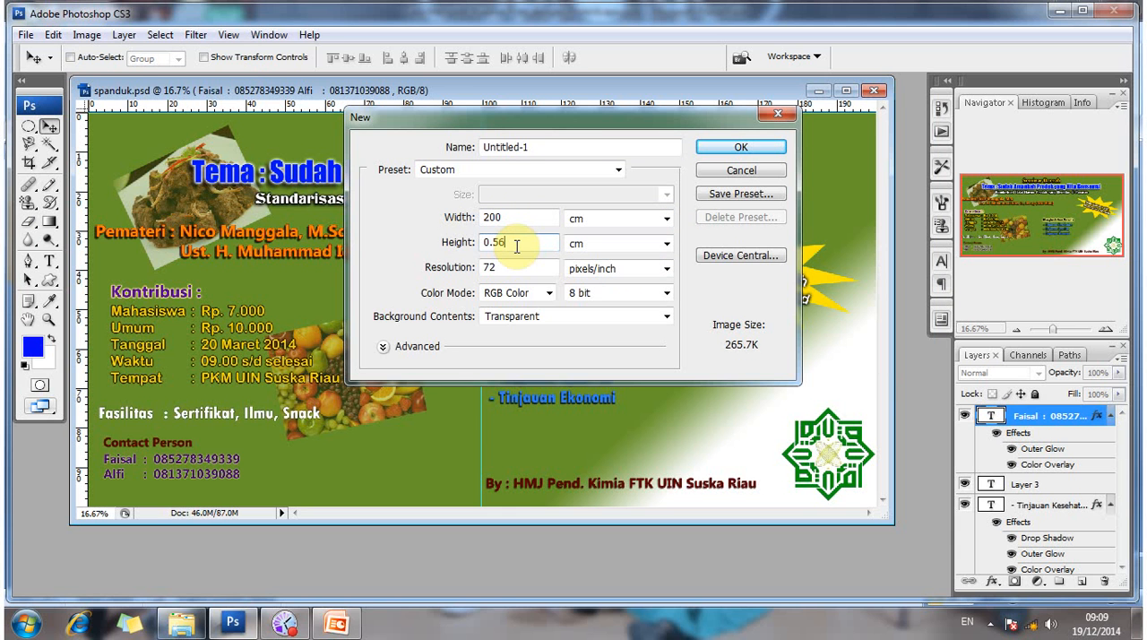
key(BackSpace)
key(BackSpace)
key(BackSpace)
key(BackSpace)
text(100)
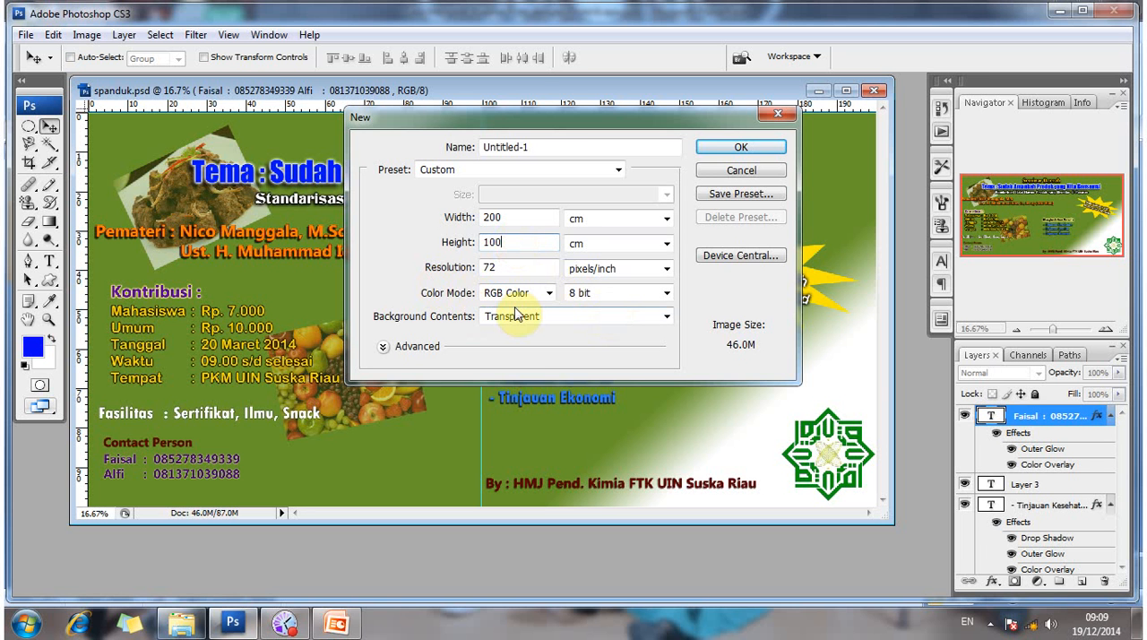
- Set the background contents to White and create the new document
click(649, 317)
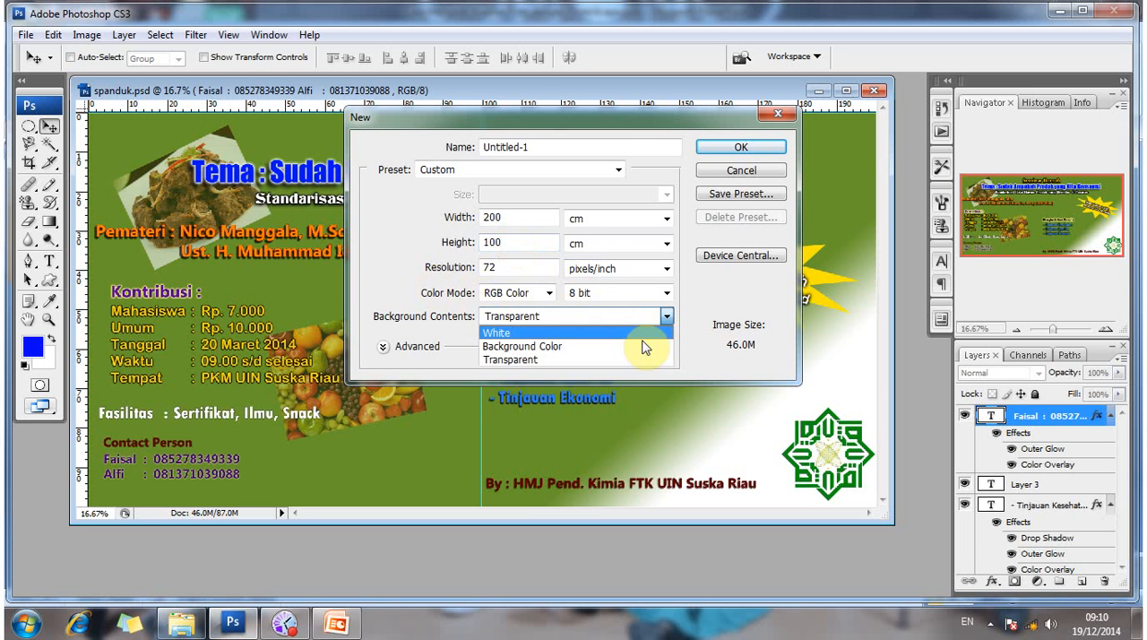
key(Return)
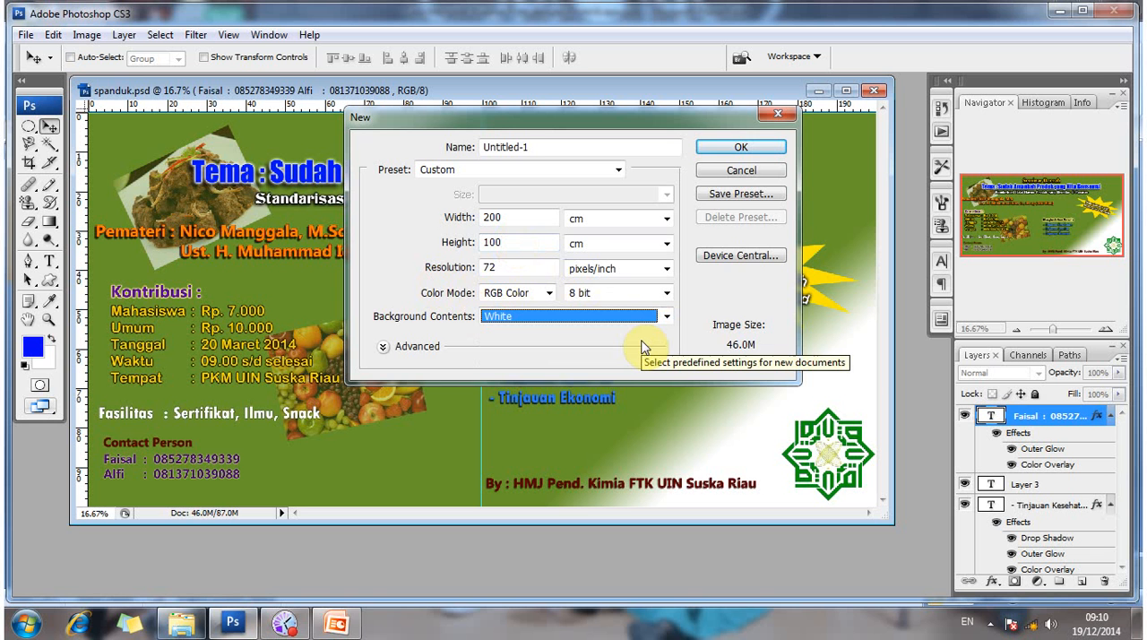
click(736, 145)
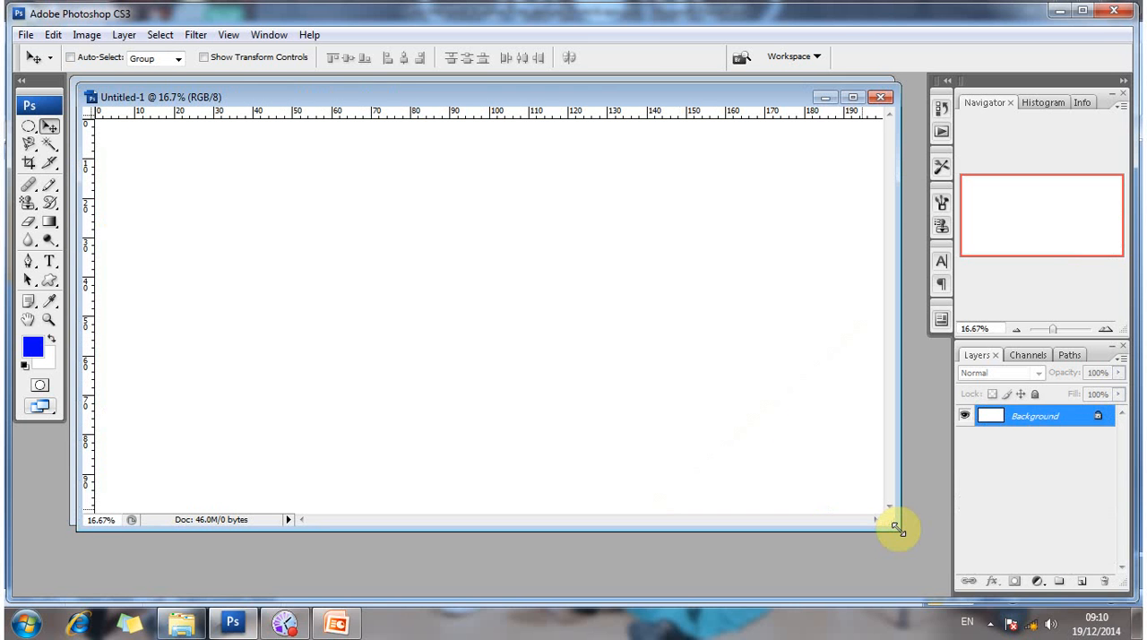
- Enlarge the blank document's window to show the whole canvas, and place it below the top edge of spanduk.psd
drag(899, 530, 922, 551)
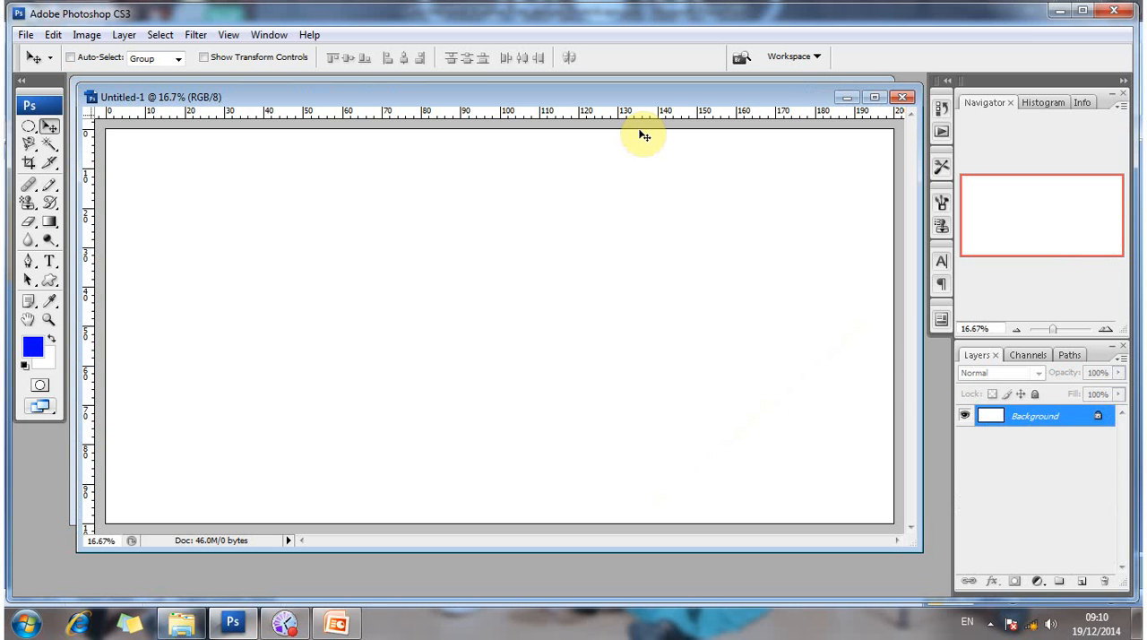
drag(625, 101, 618, 112)
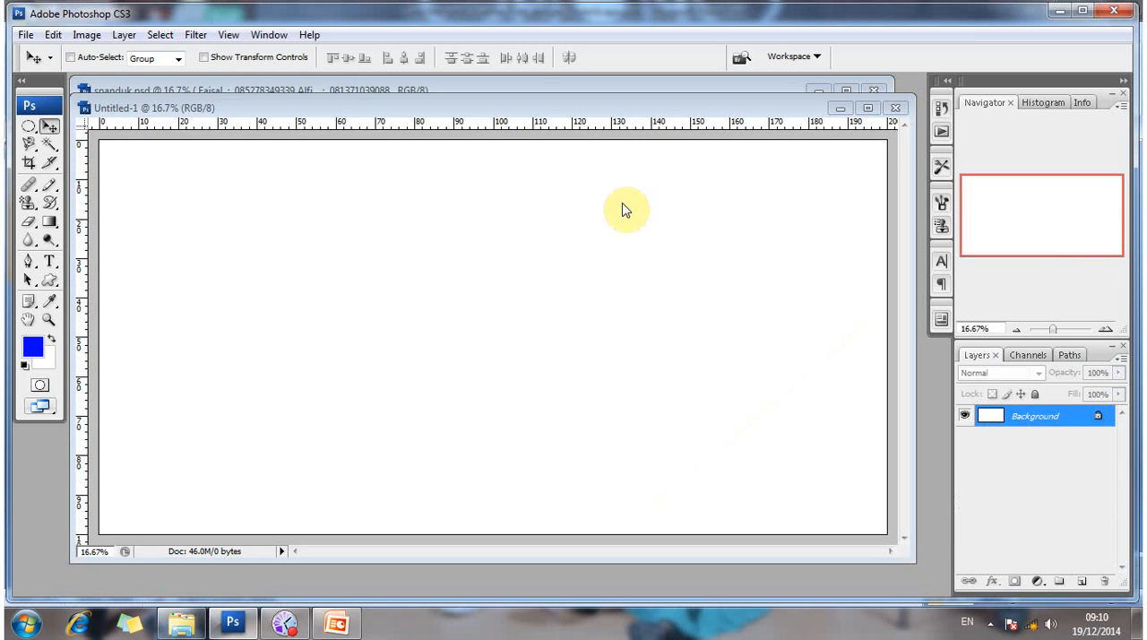
drag(623, 204, 626, 290)
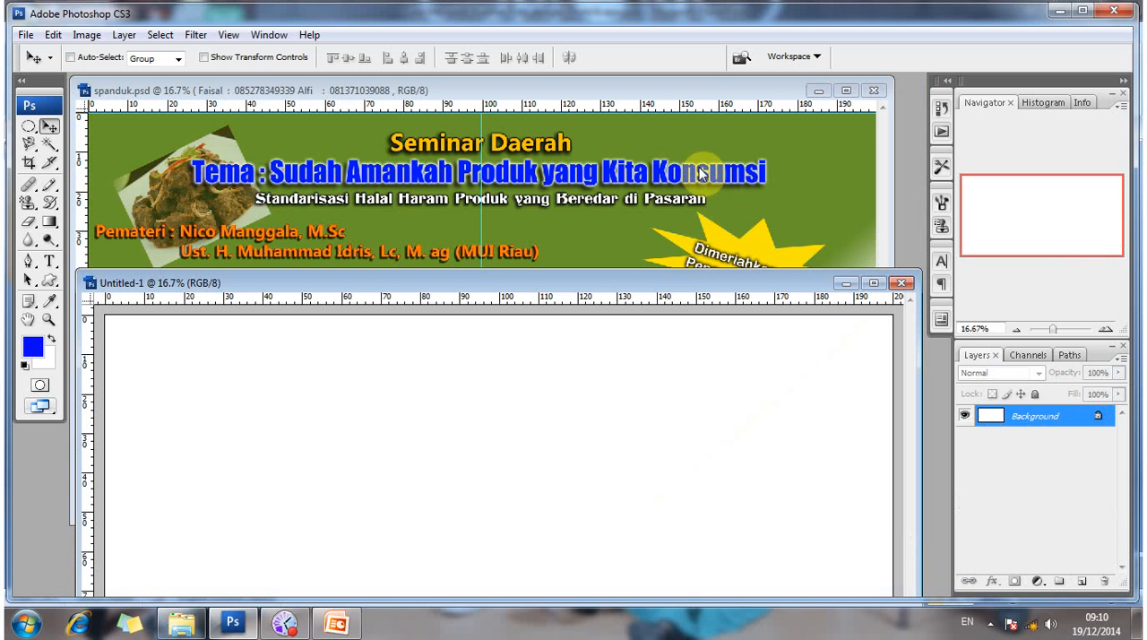
click(846, 283)
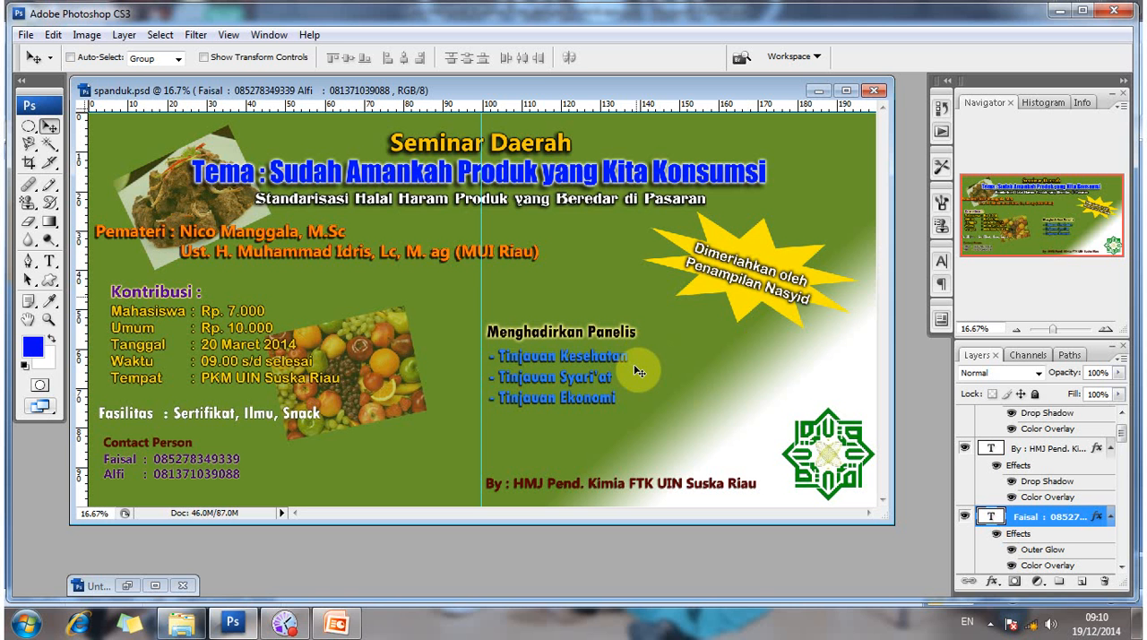
click(159, 581)
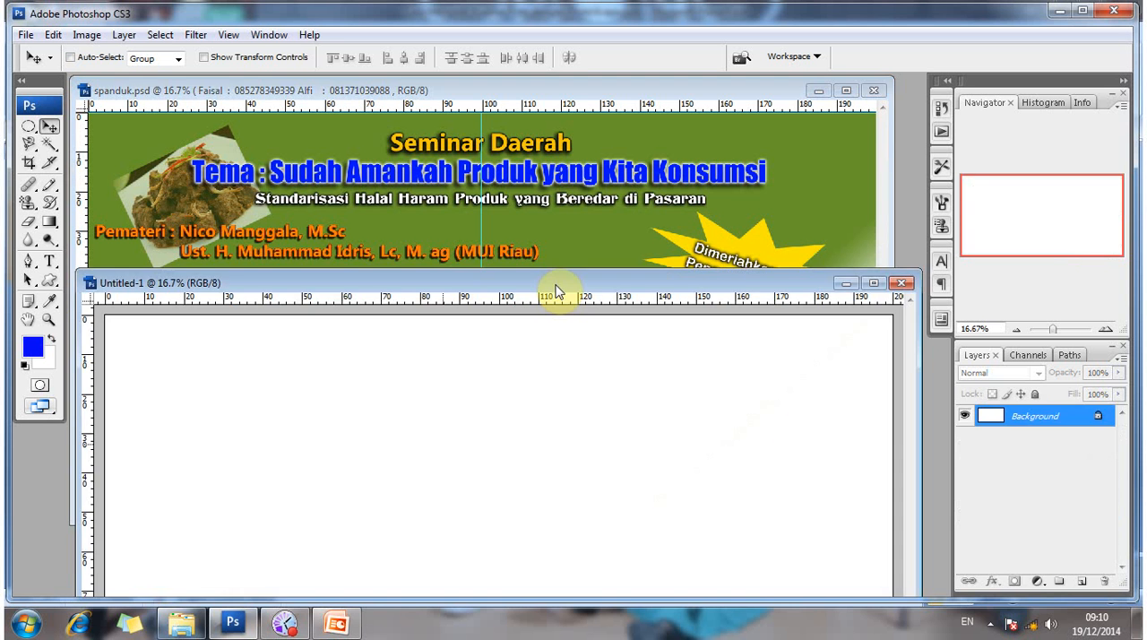
drag(555, 282, 571, 174)
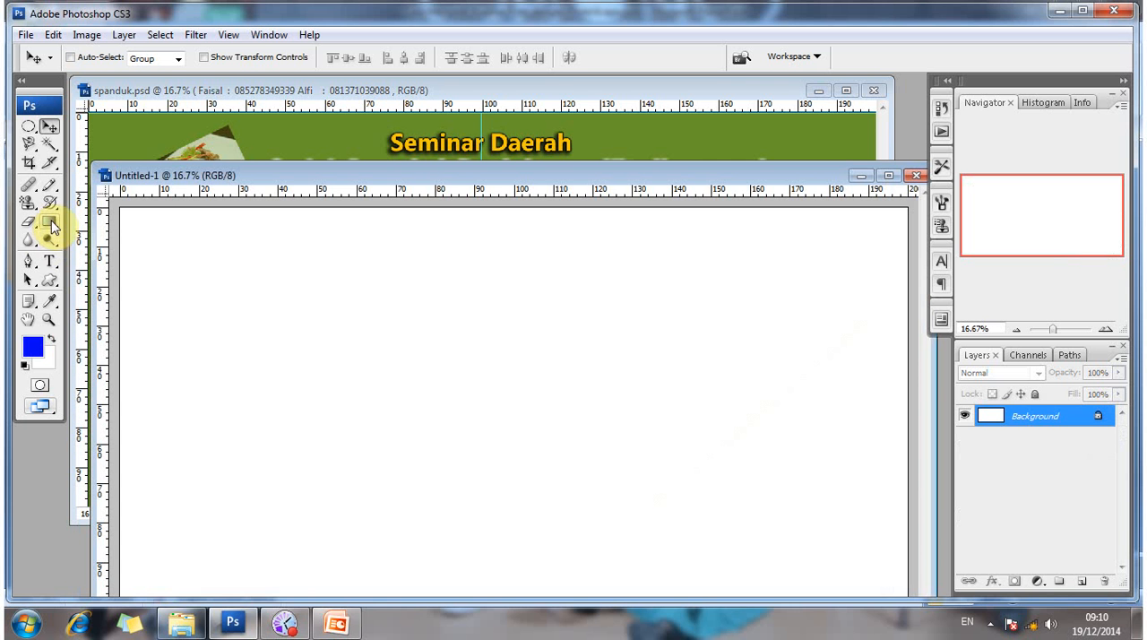
- For the Gradient tool, set the foreground to green 69952c sampled from the spanduk.psd background and keep the background colour white, ffffff
click(49, 222)
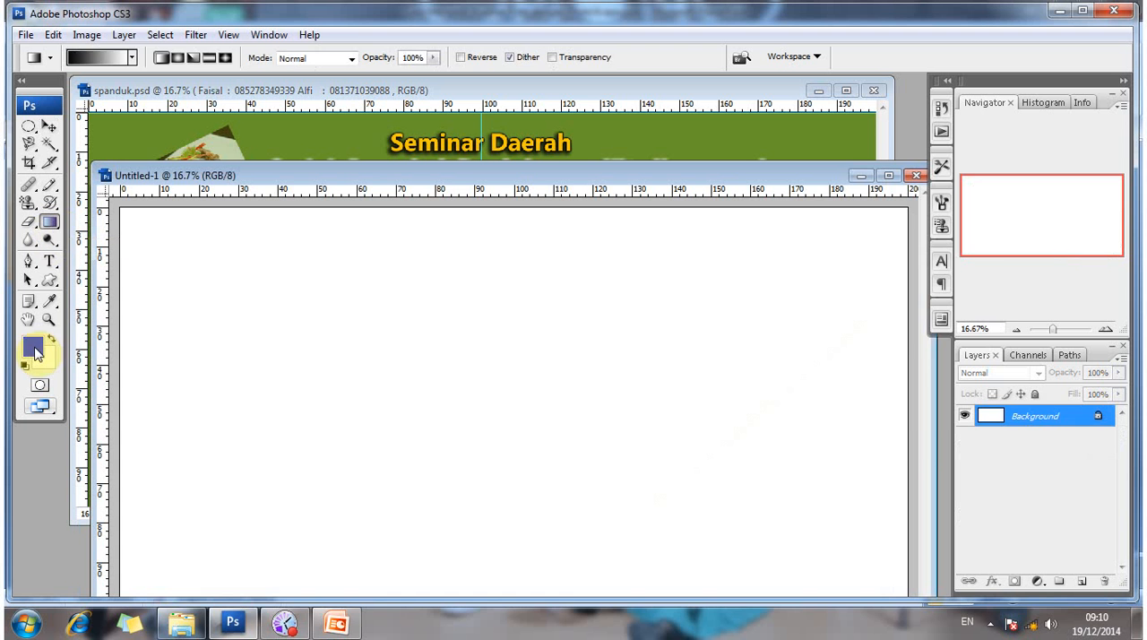
click(33, 348)
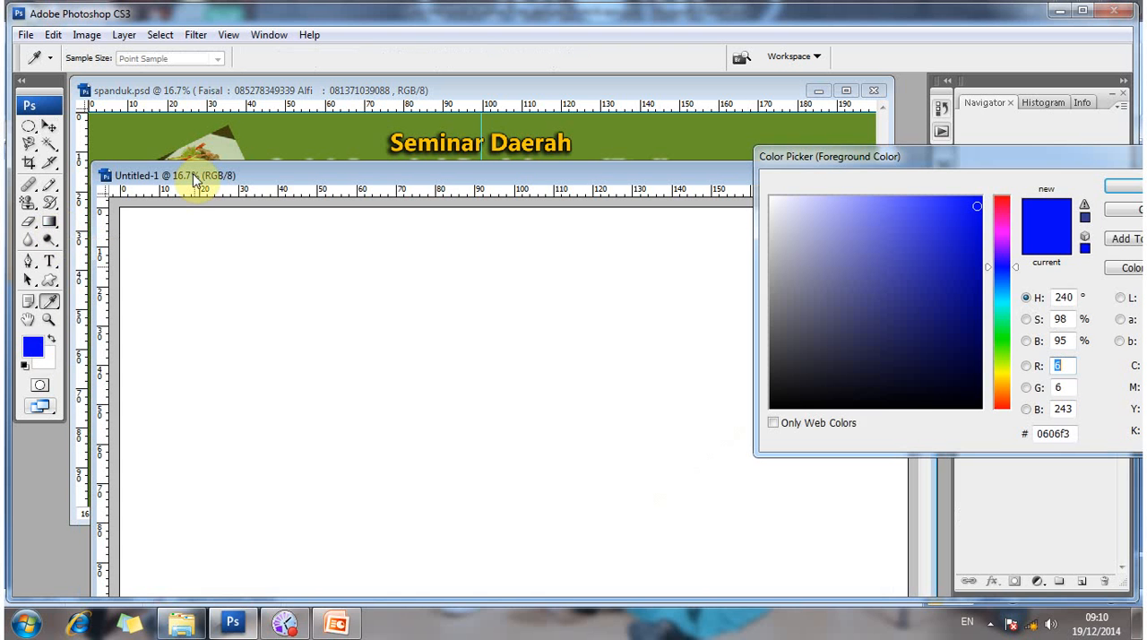
click(116, 114)
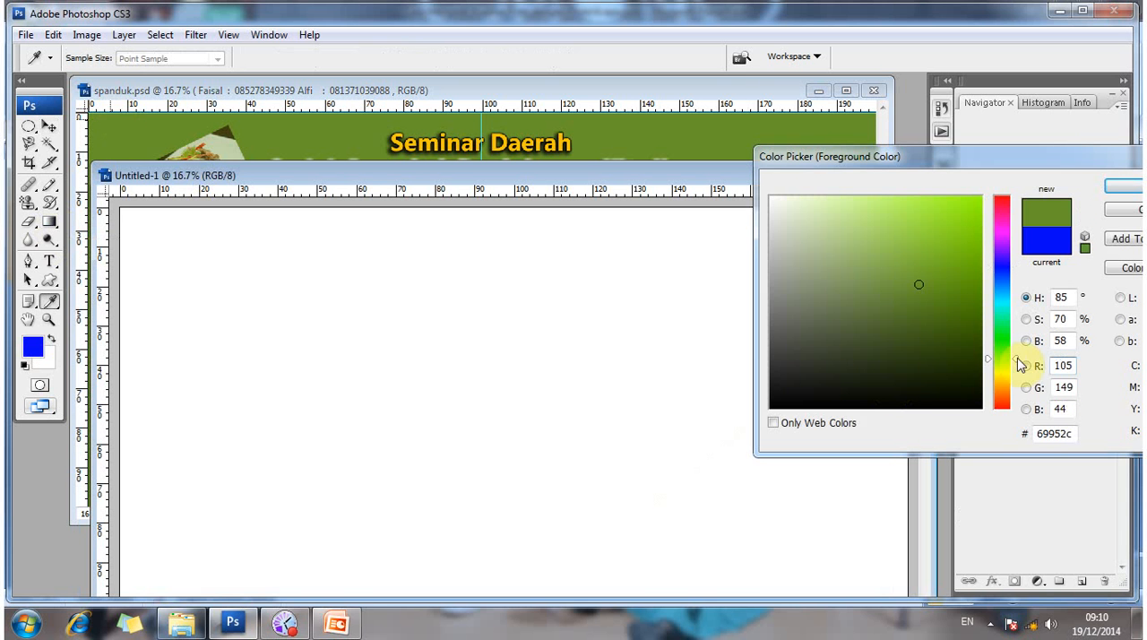
drag(1017, 360, 1016, 350)
click(1001, 311)
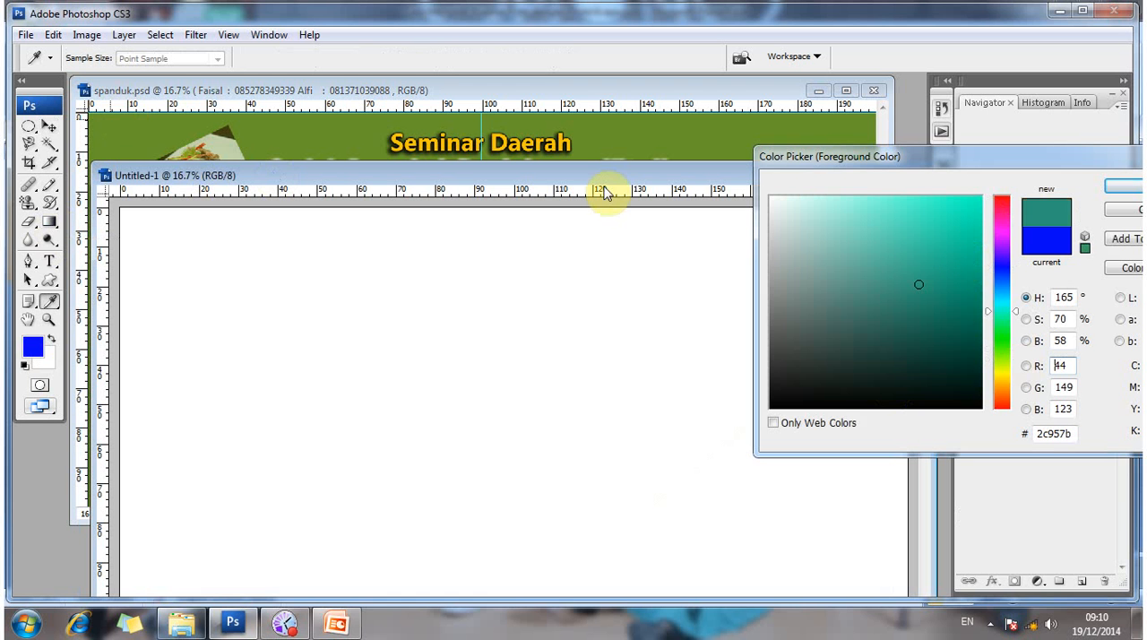
click(618, 136)
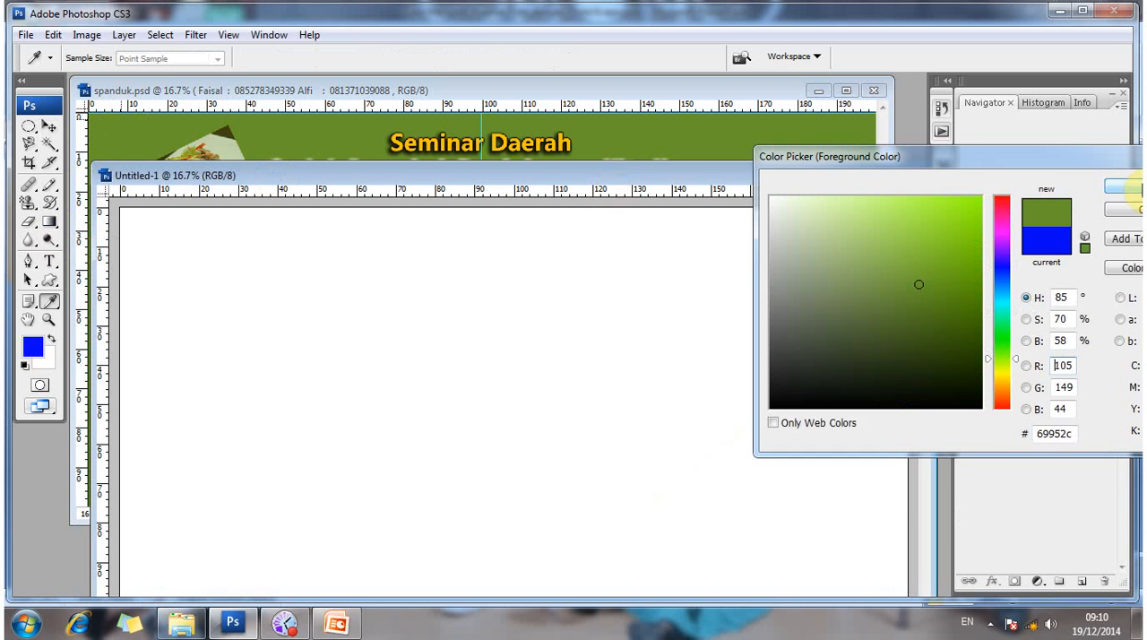
click(1131, 187)
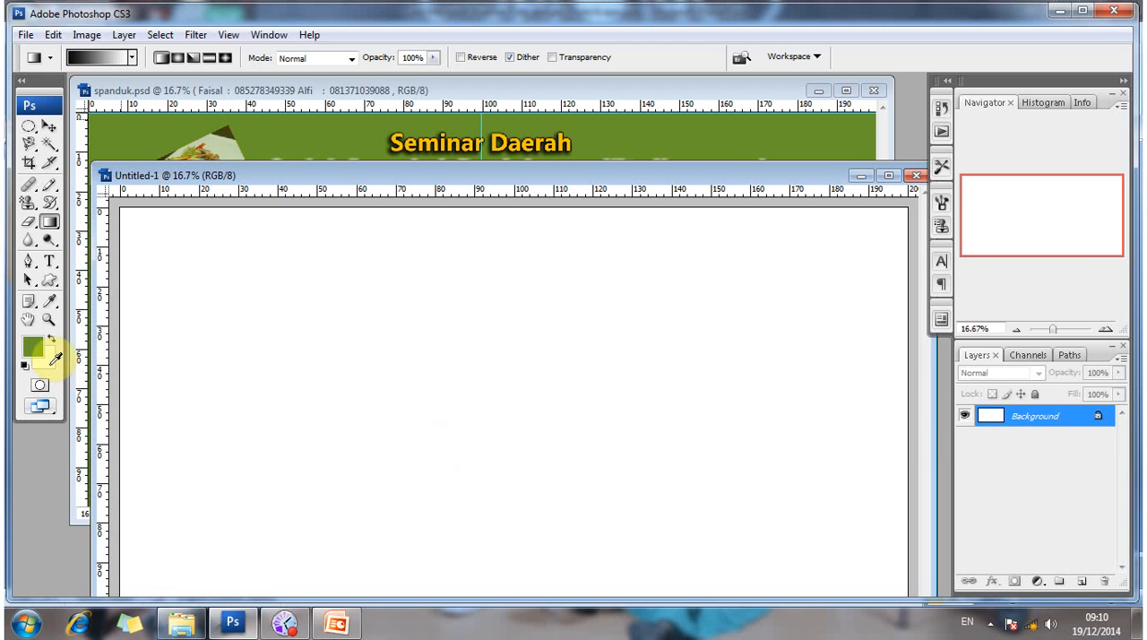
click(45, 361)
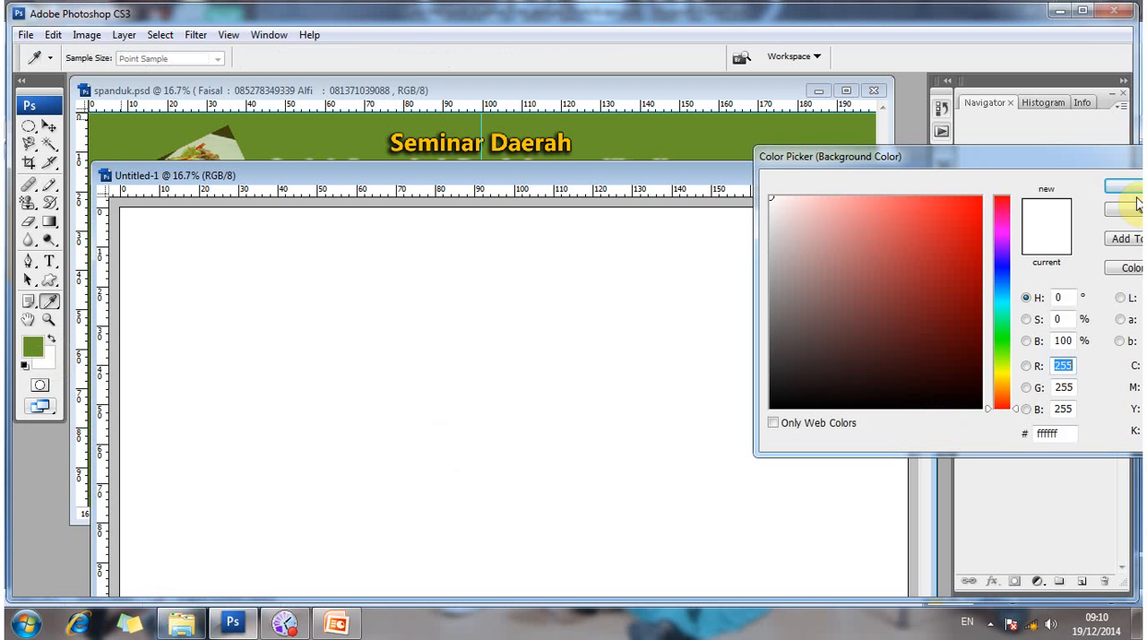
key(Return)
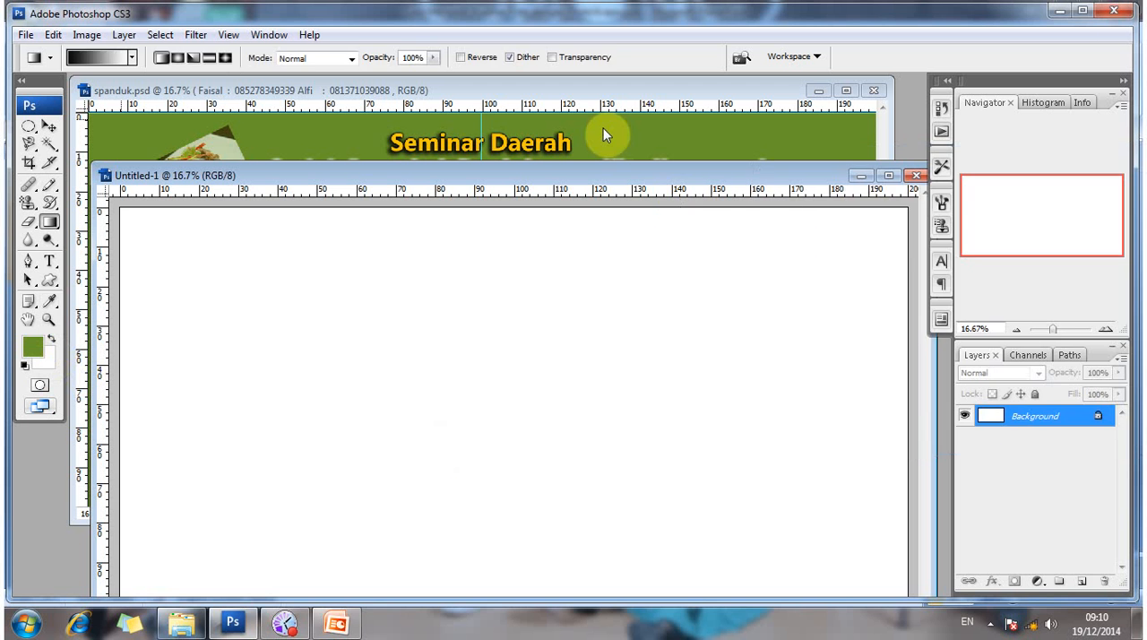
- Try a linear gradient drawn diagonally across the blank canvas from the upper-left corner to the lower-right corner
drag(604, 176, 585, 104)
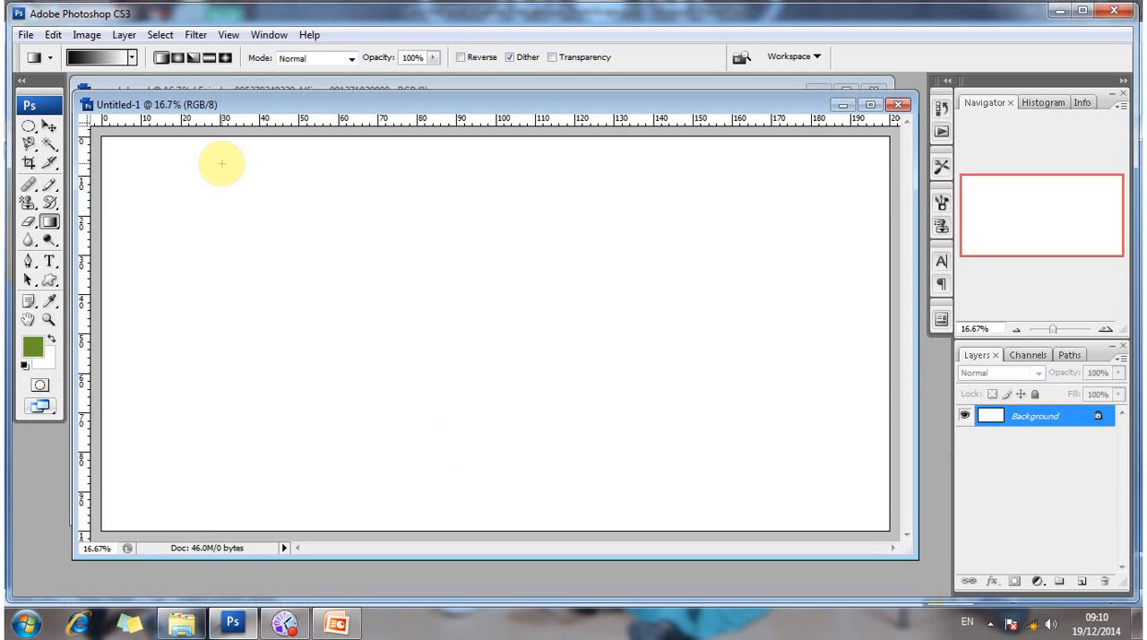
click(51, 227)
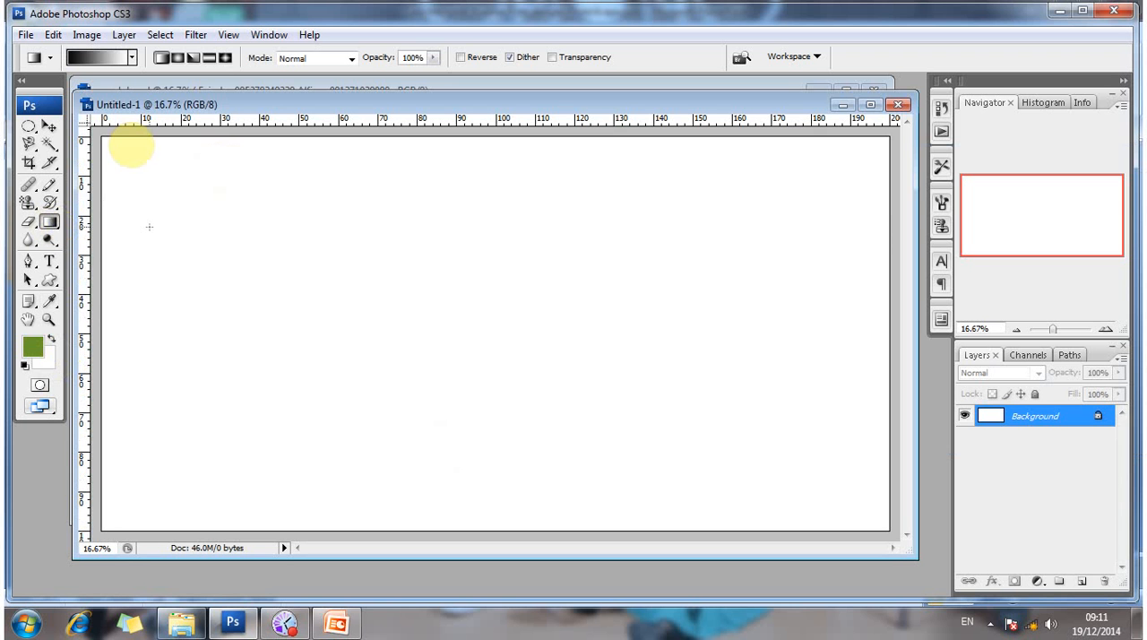
drag(132, 145, 843, 502)
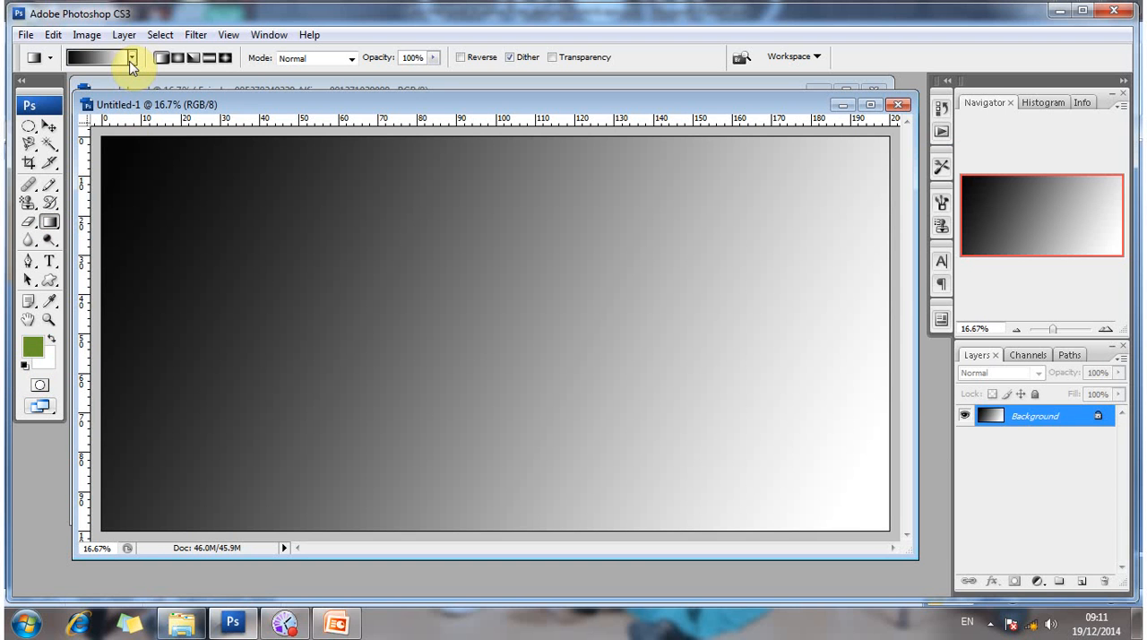
- Choose the green-to-white gradient preset and apply it diagonally from the canvas's upper-left area towards its lower-right area
click(43, 100)
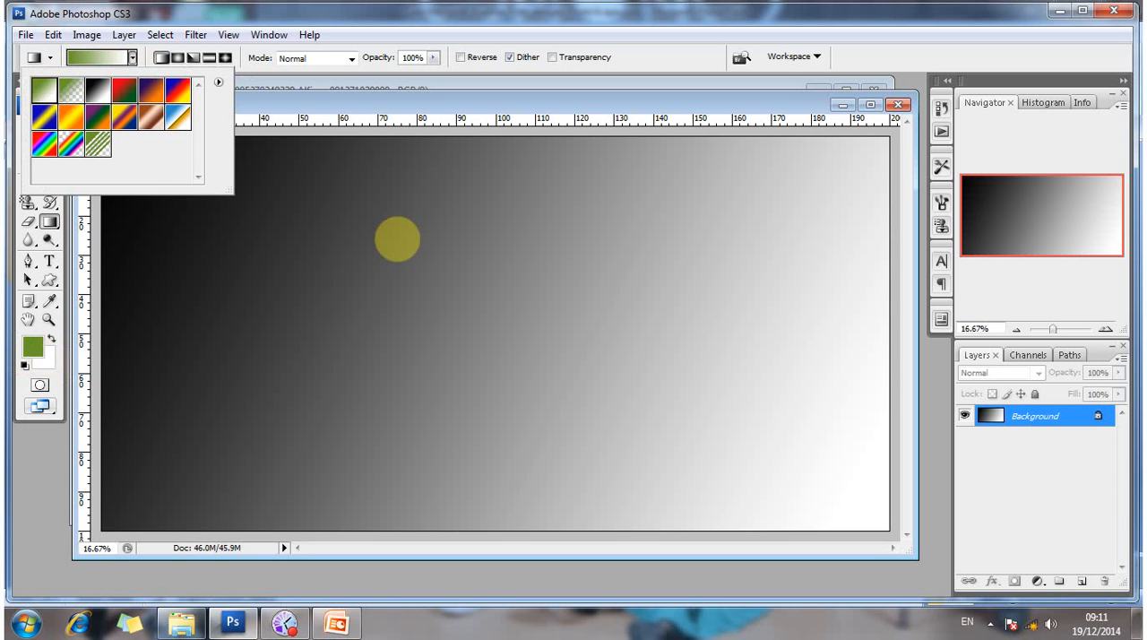
click(398, 239)
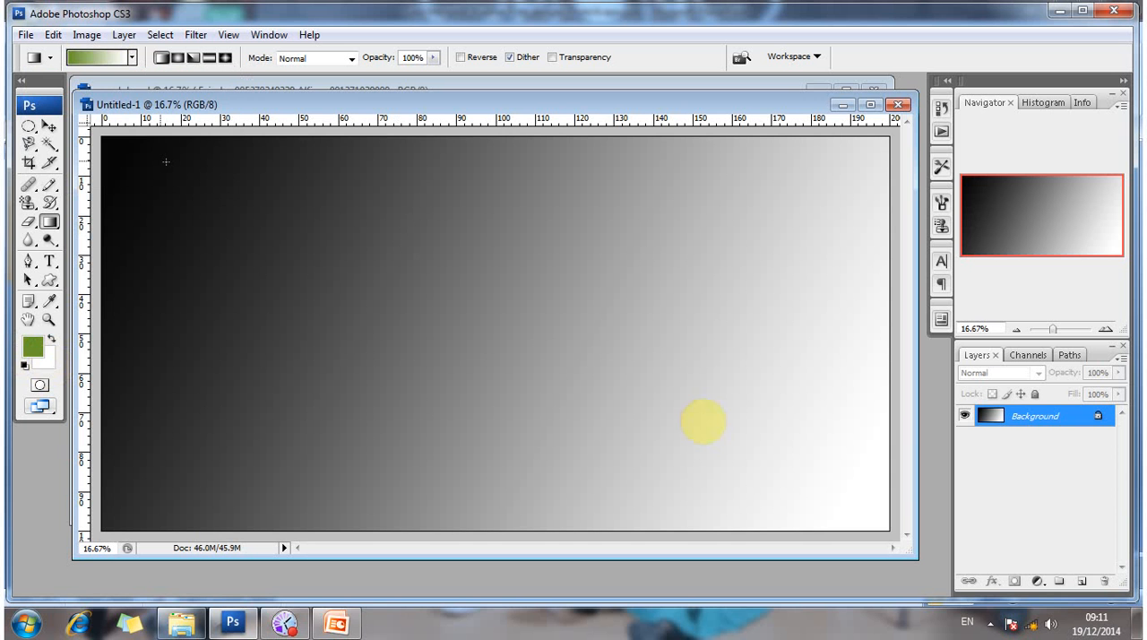
drag(144, 160, 707, 421)
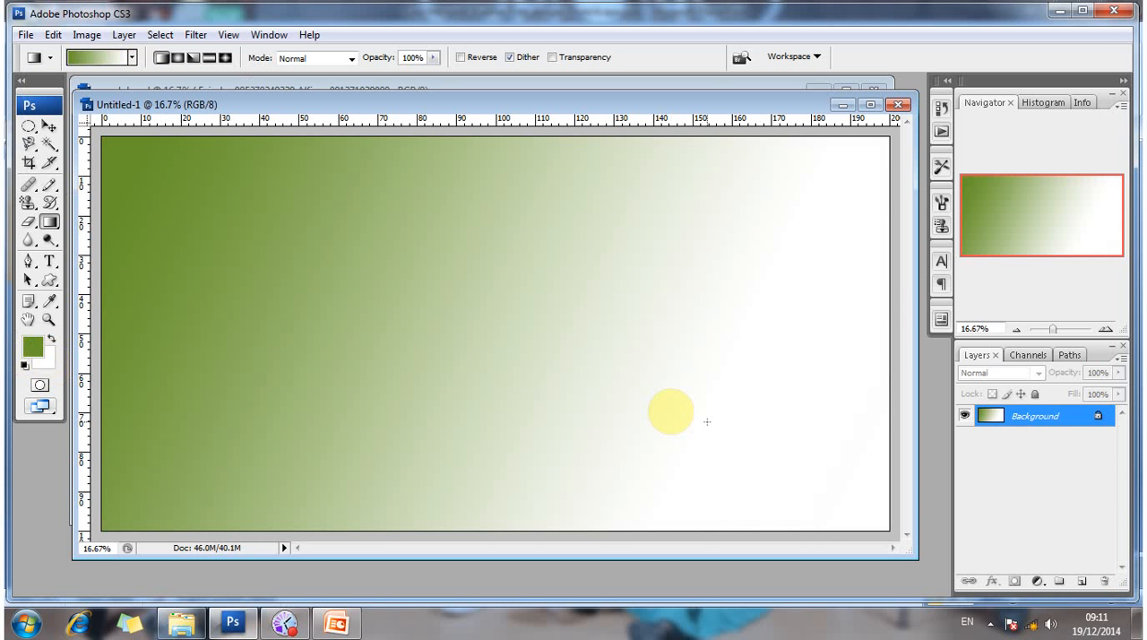
- Redraw the gradient with short diagonal strokes near the lower-right corner, limiting white to that corner, and uncover spanduk.psd for comparison
drag(646, 393, 838, 522)
drag(712, 416, 810, 499)
drag(715, 429, 820, 494)
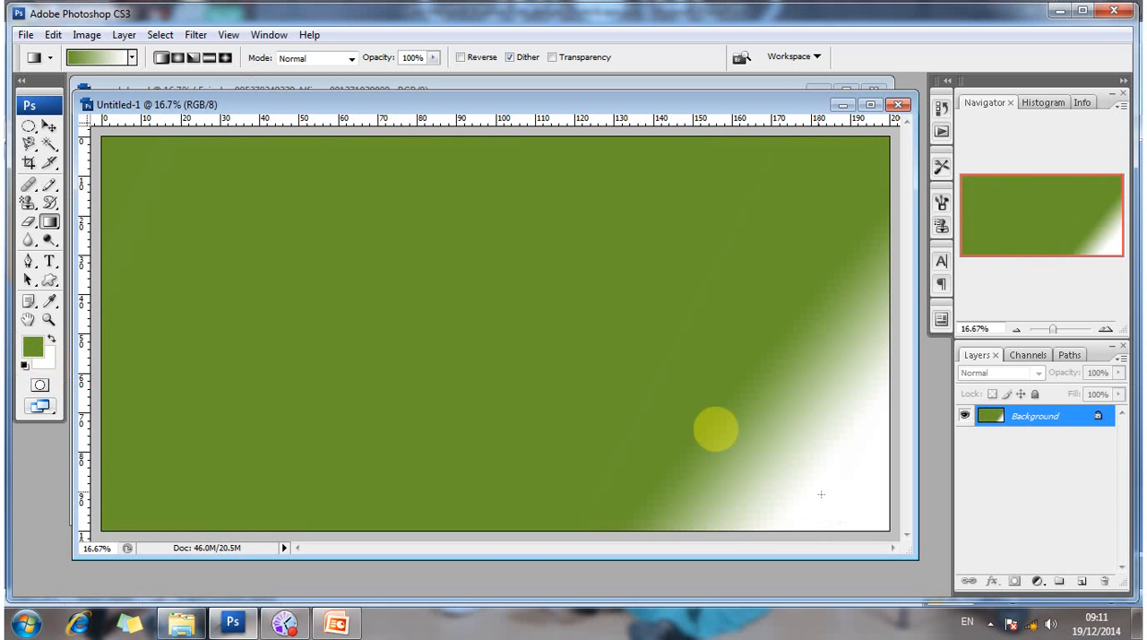
drag(624, 377, 789, 483)
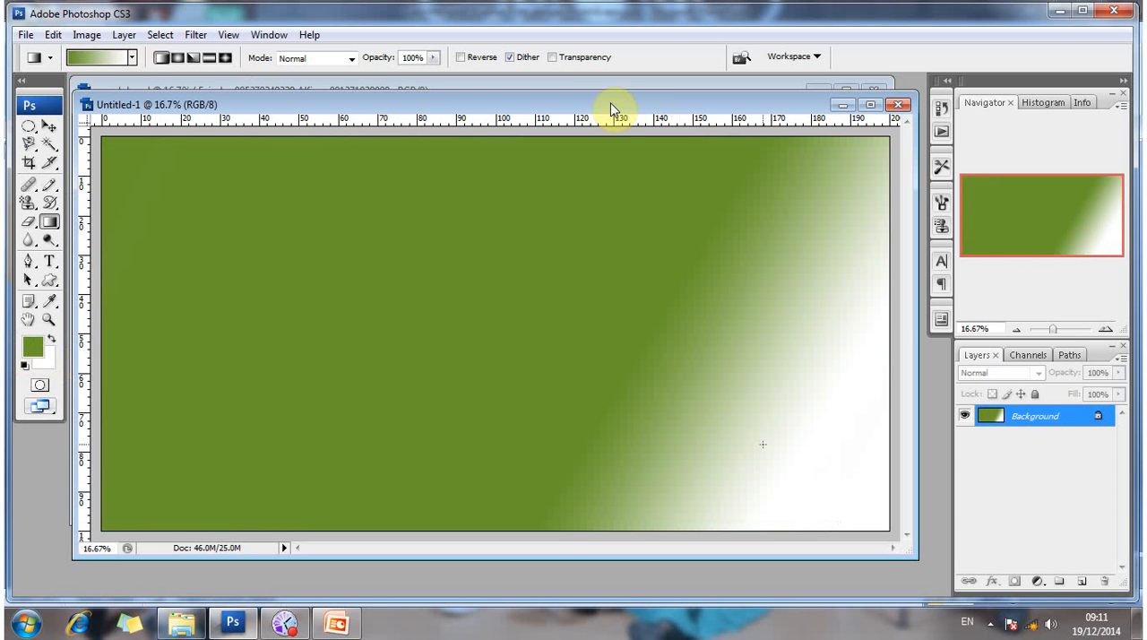
key(ctrl+z)
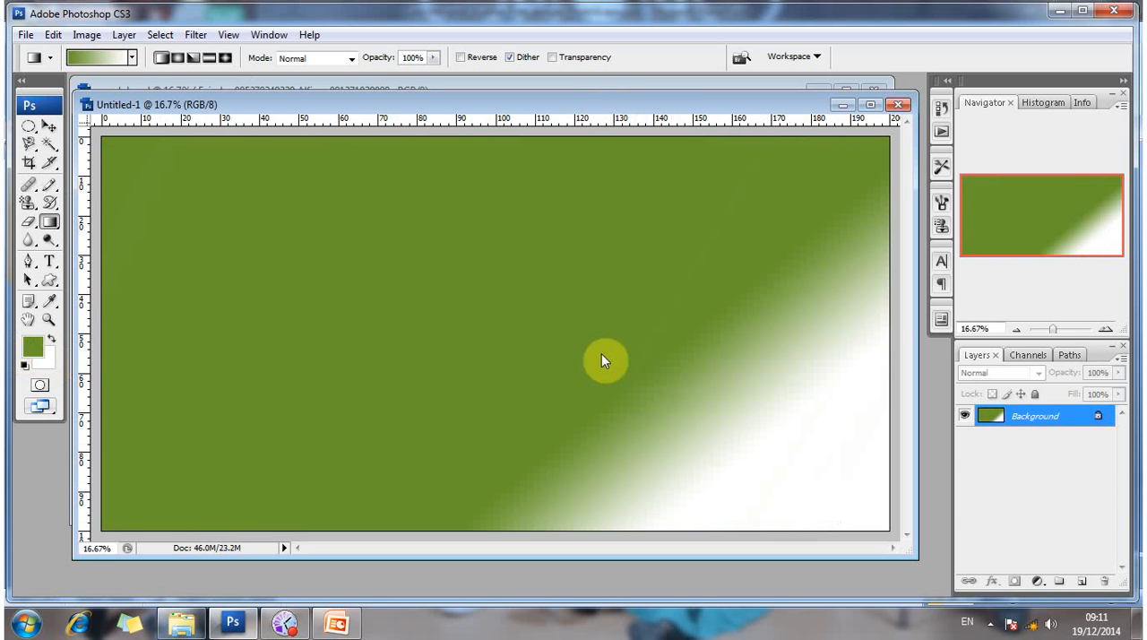
drag(560, 105, 602, 329)
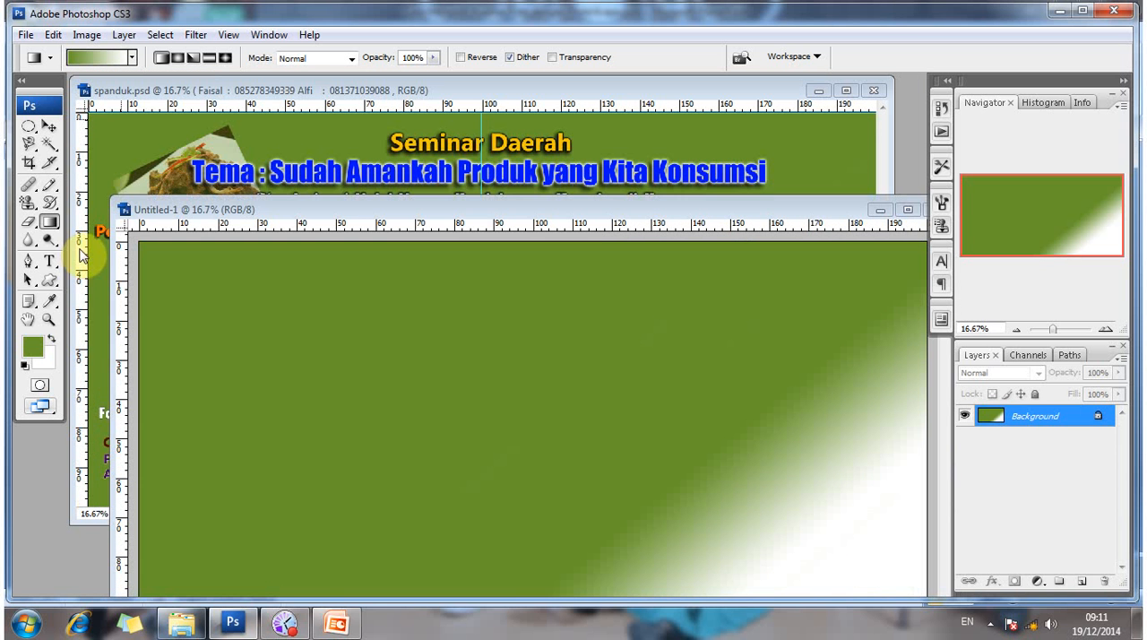
- Add the title "Seminar Daerah" in white 120 pt Microsoft Tai Le Bold near the top centre of the new banner
key(t)
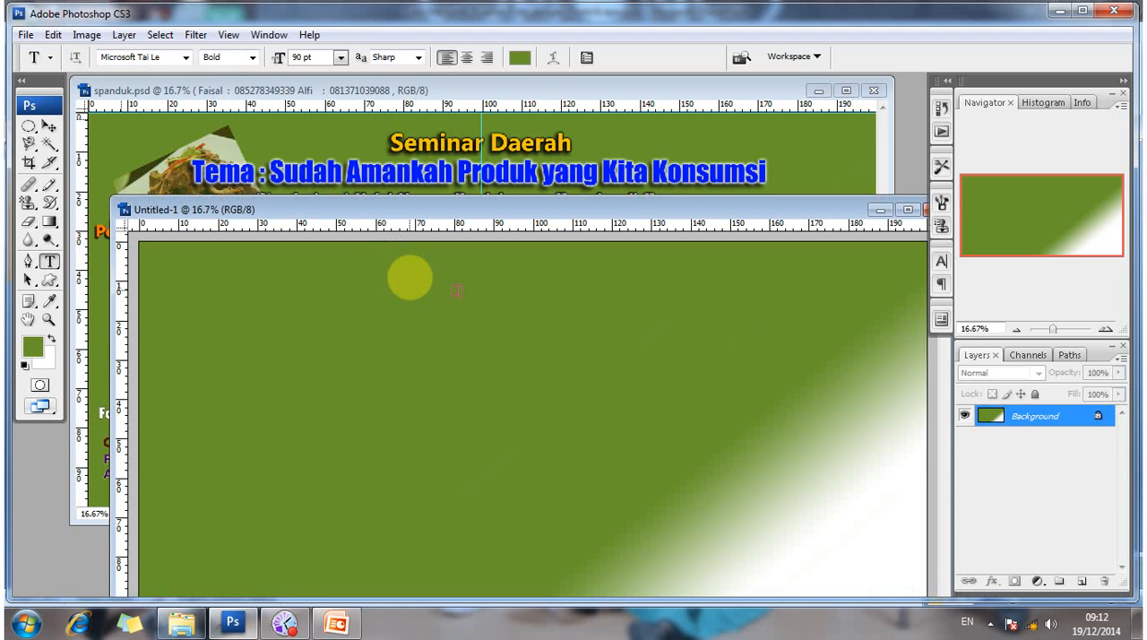
click(410, 273)
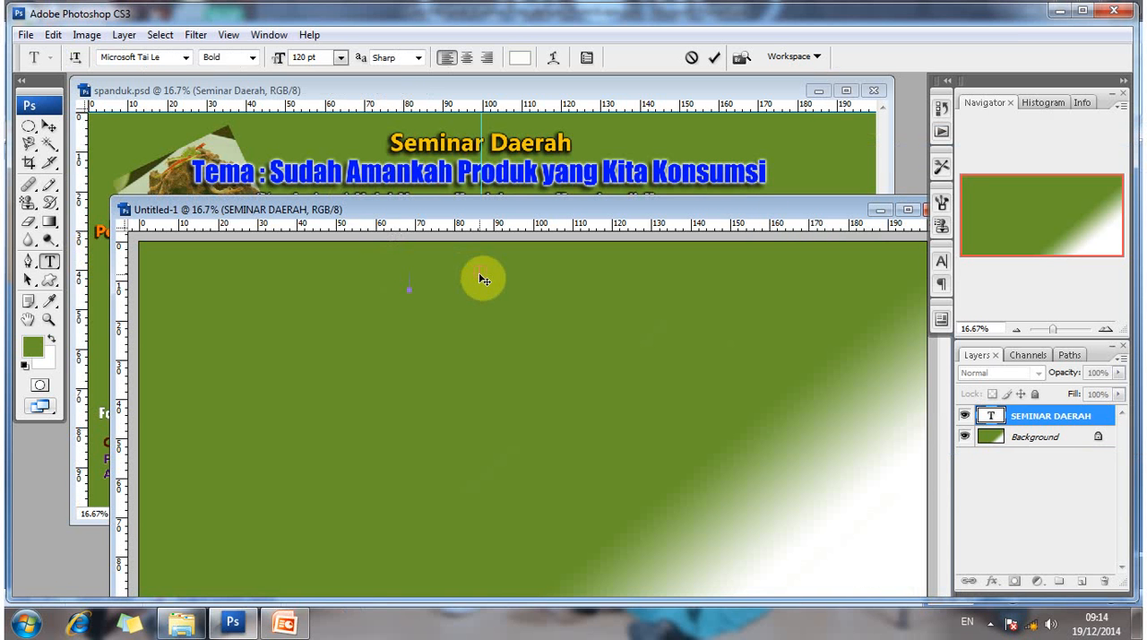
text(S)
key(BackSpace)
text(Seminar Daerah)
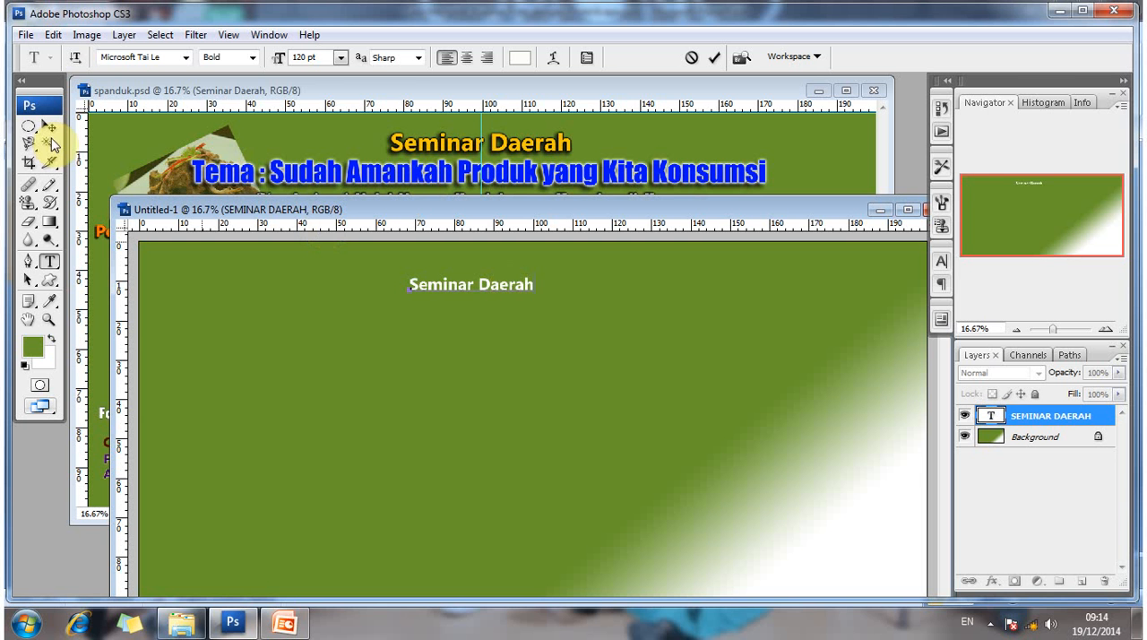
click(52, 261)
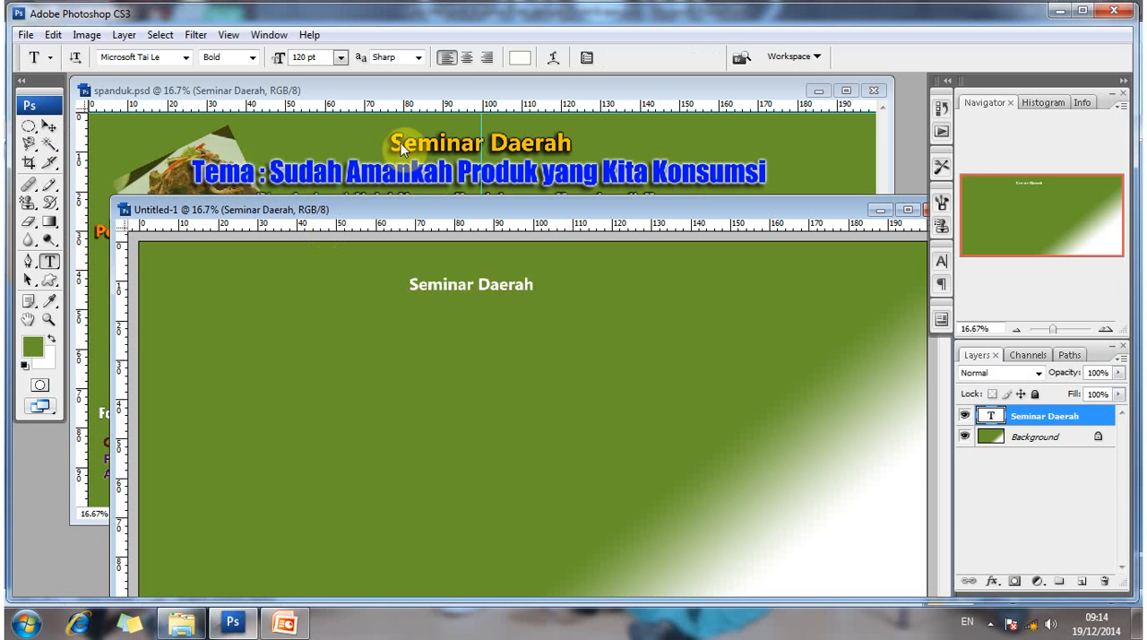
click(51, 128)
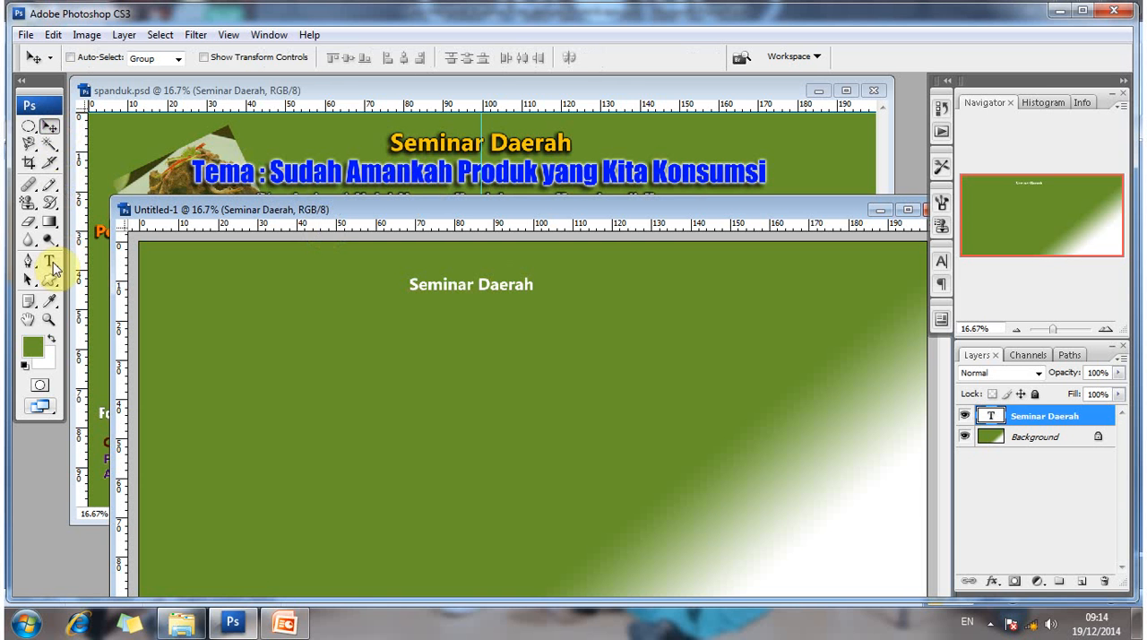
- Check the font and size of the Seminar Daerah title in spanduk.psd
click(51, 263)
click(400, 150)
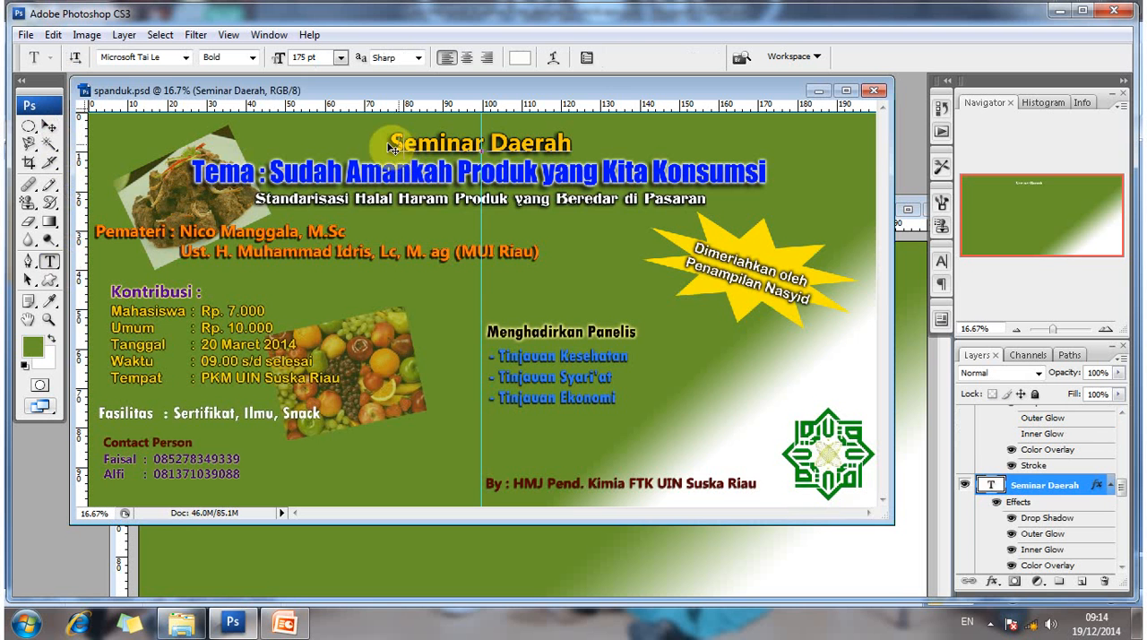
click(391, 147)
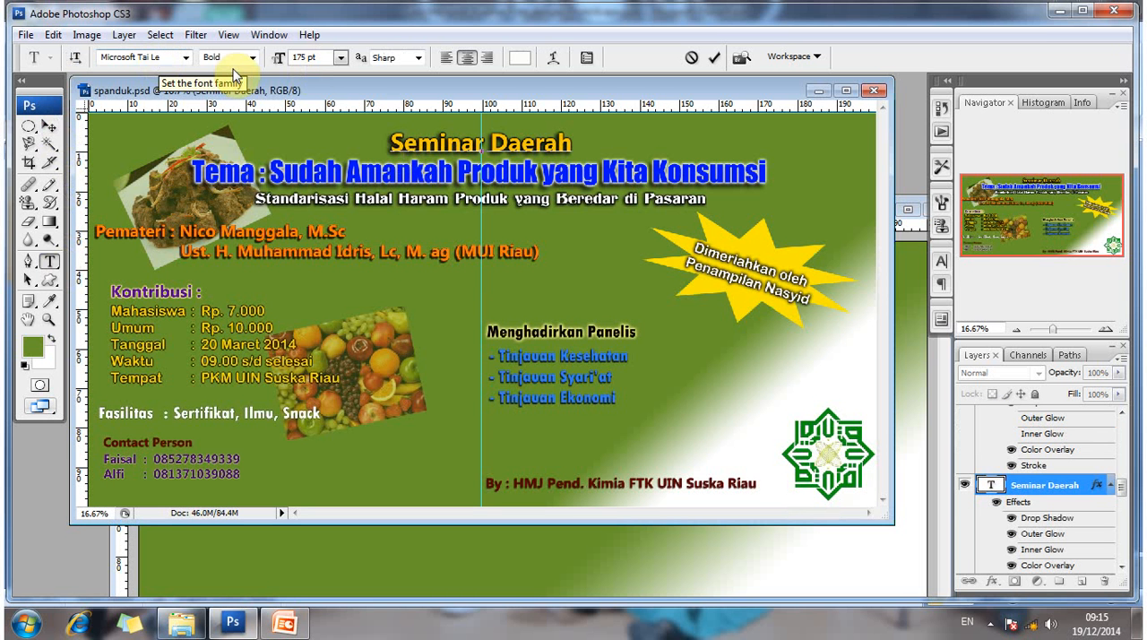
click(50, 127)
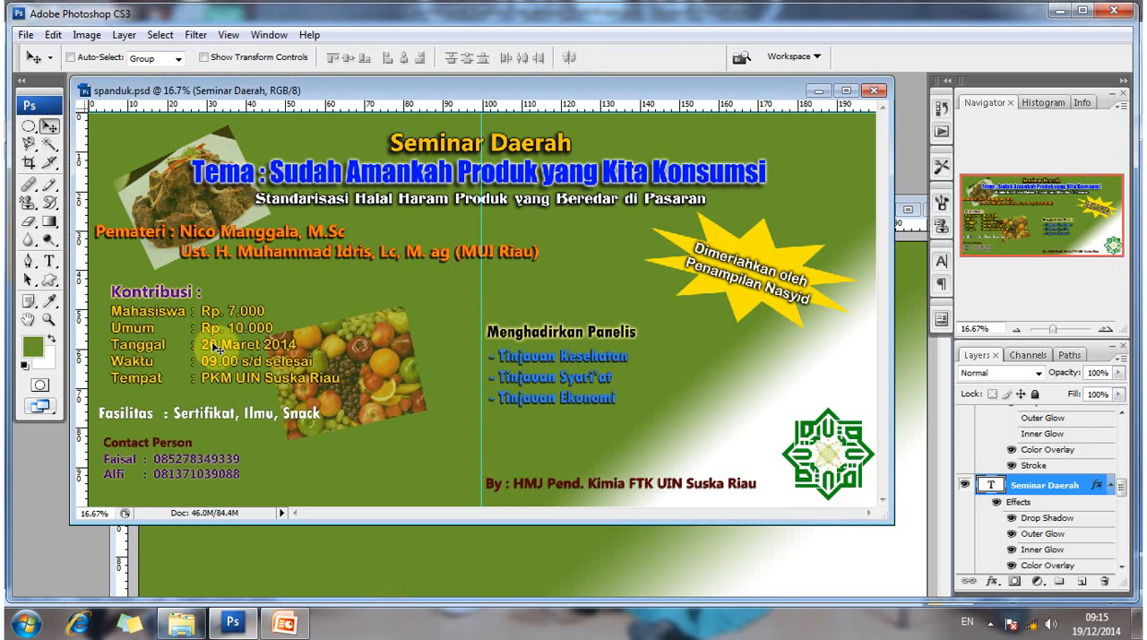
- Set the font size of the whole Seminar Daerah title in the new banner to 175 pt
click(49, 262)
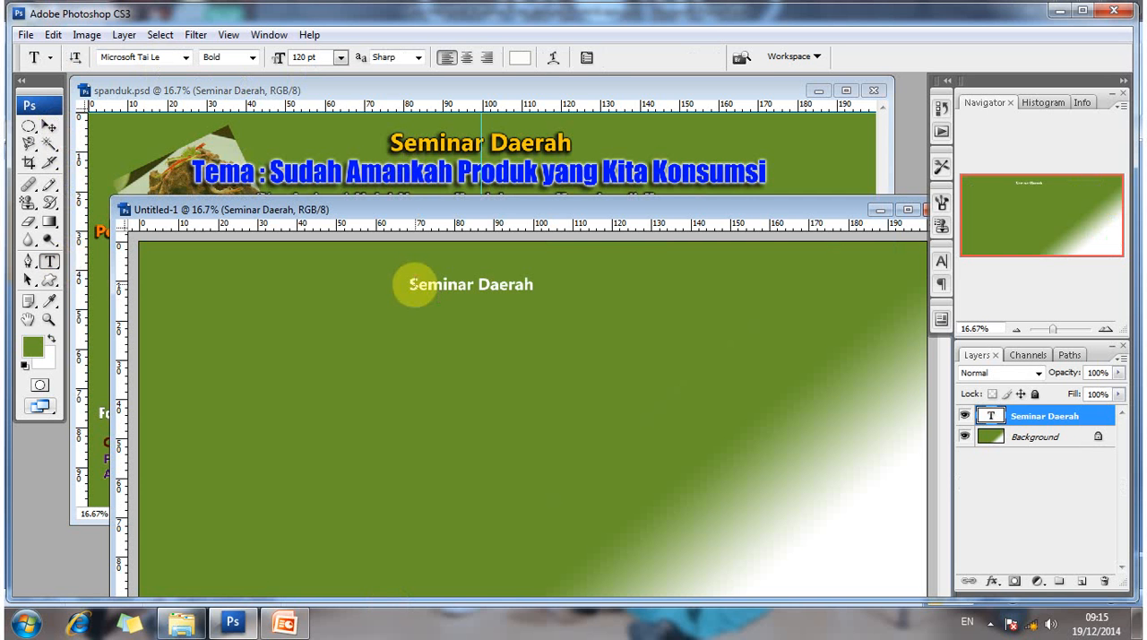
click(414, 287)
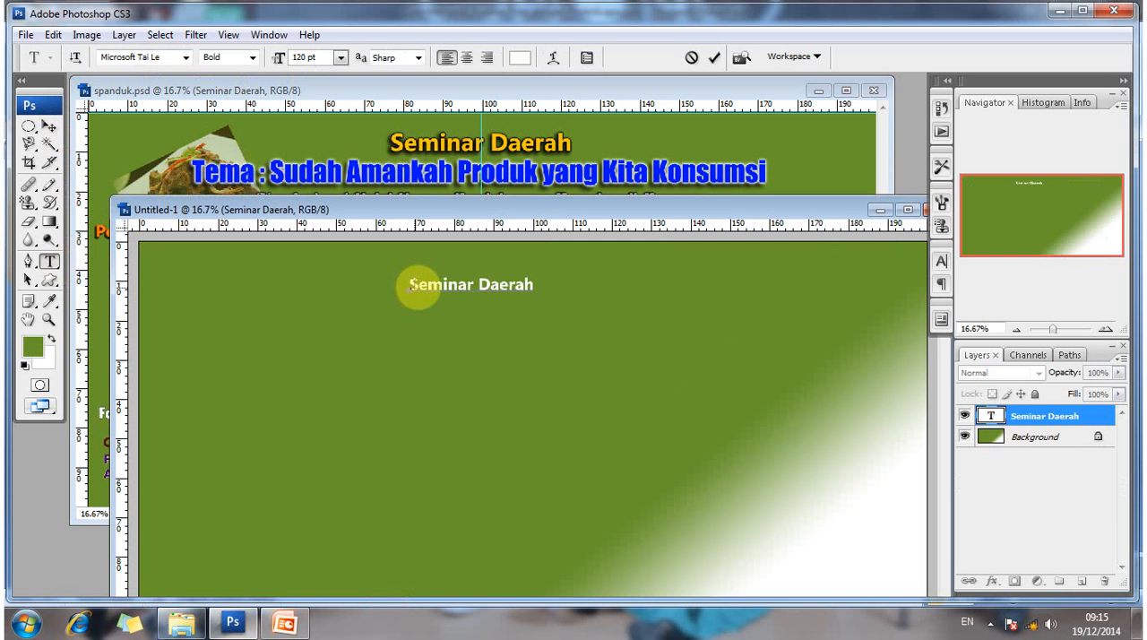
drag(411, 287, 574, 293)
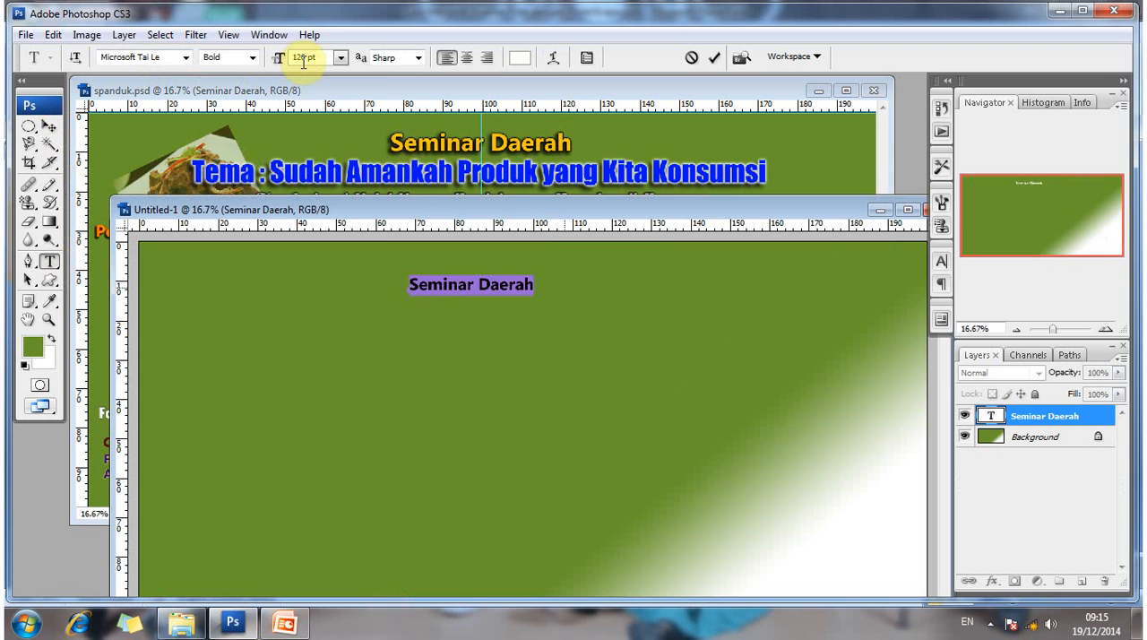
click(342, 58)
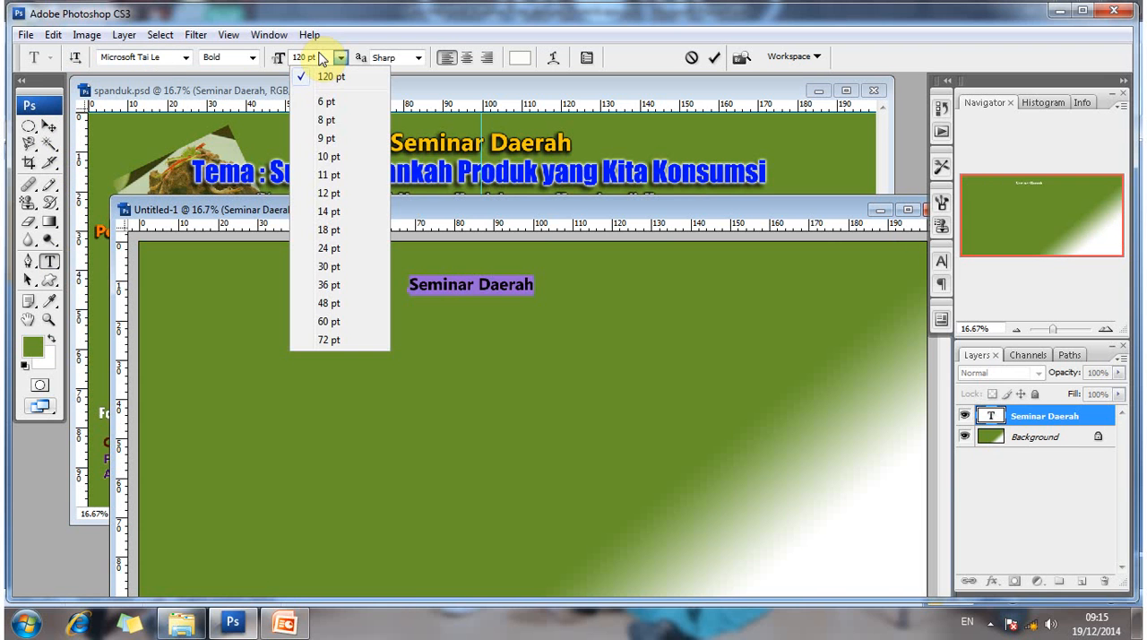
click(320, 57)
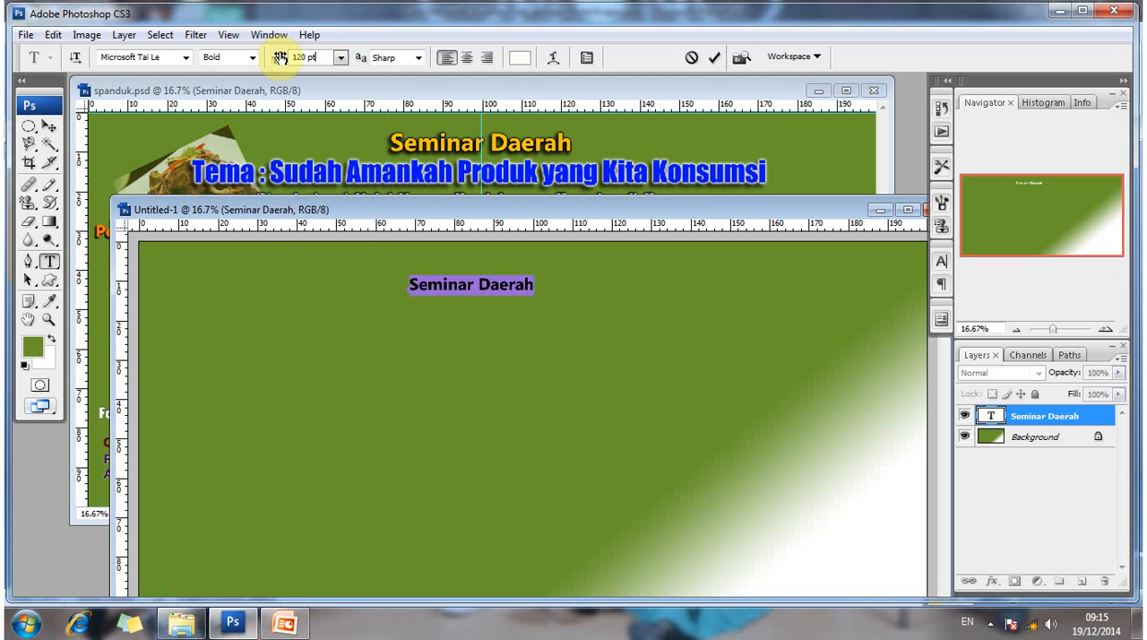
click(281, 57)
text(175)
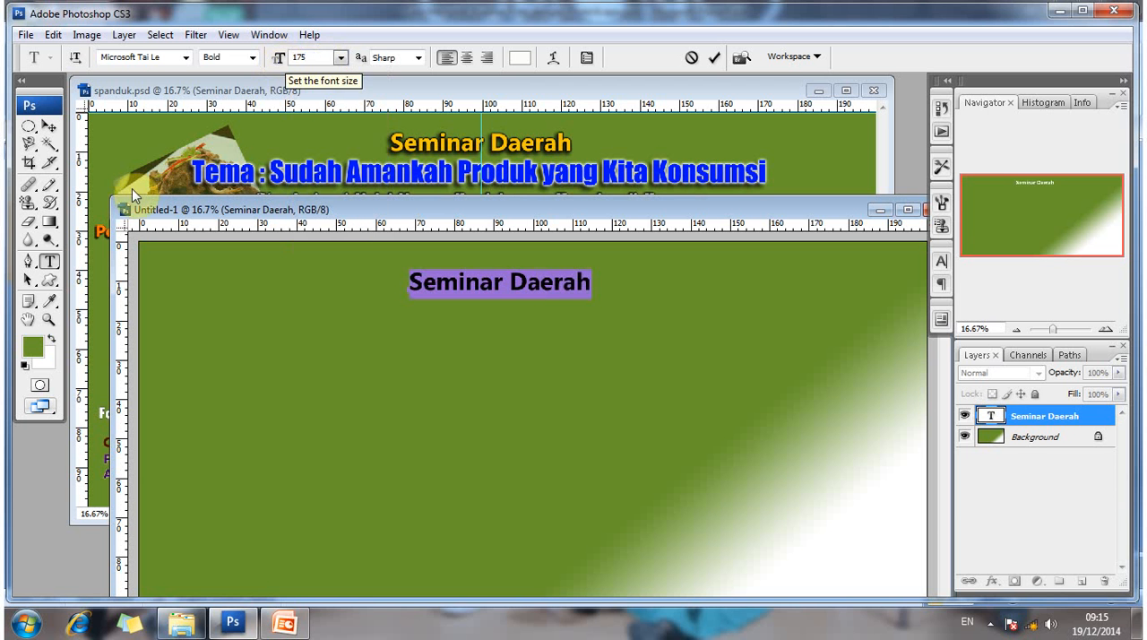
- Move the Seminar Daerah title up, closer to the new banner's top edge
click(50, 126)
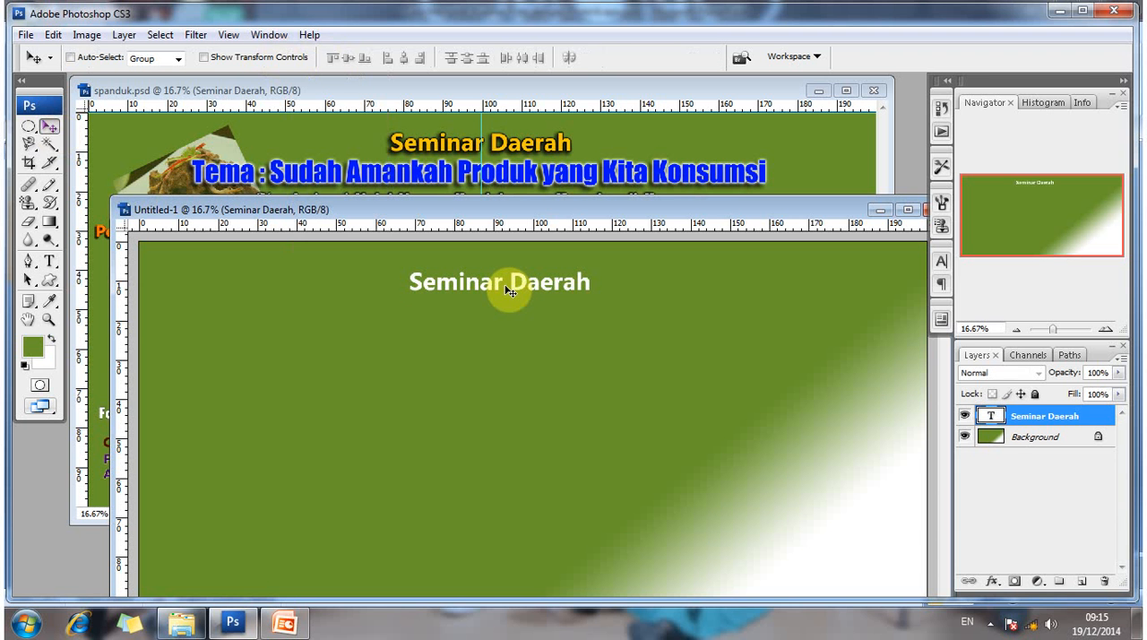
drag(507, 279, 510, 276)
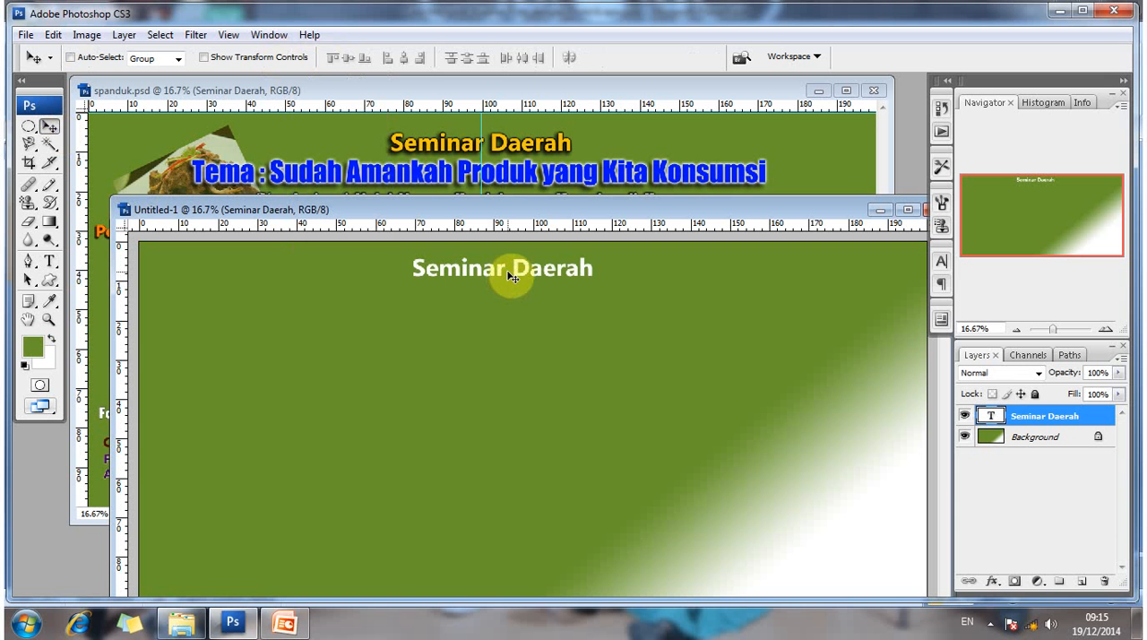
drag(509, 277, 535, 131)
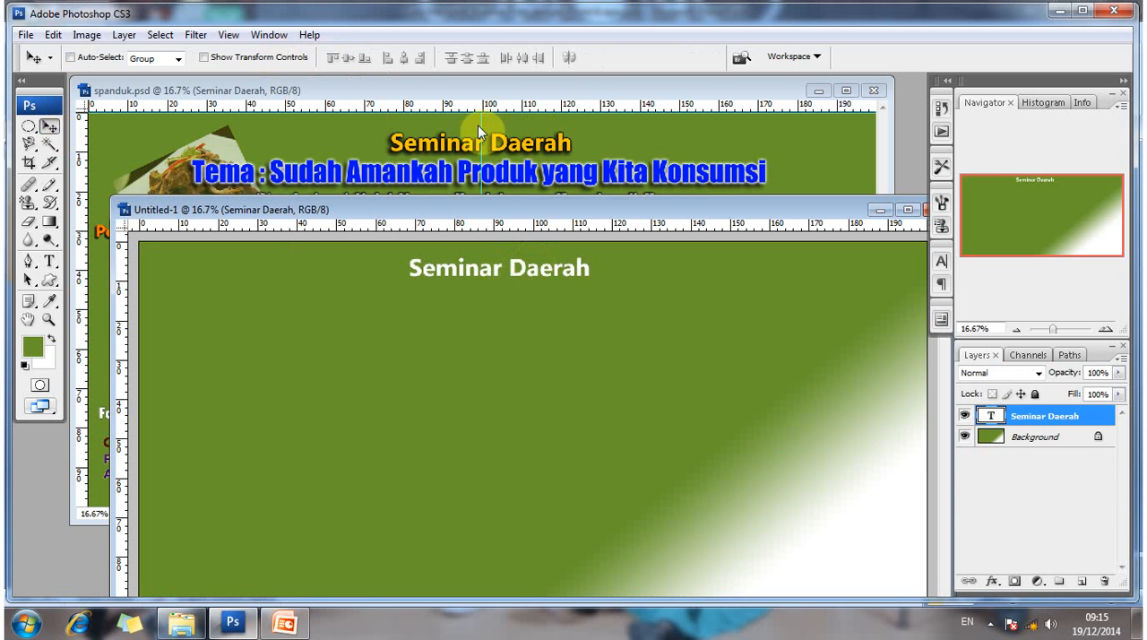
- Compare the new banner with spanduk.psd and place a vertical guide at 100 cm in the new banner
drag(559, 211, 551, 292)
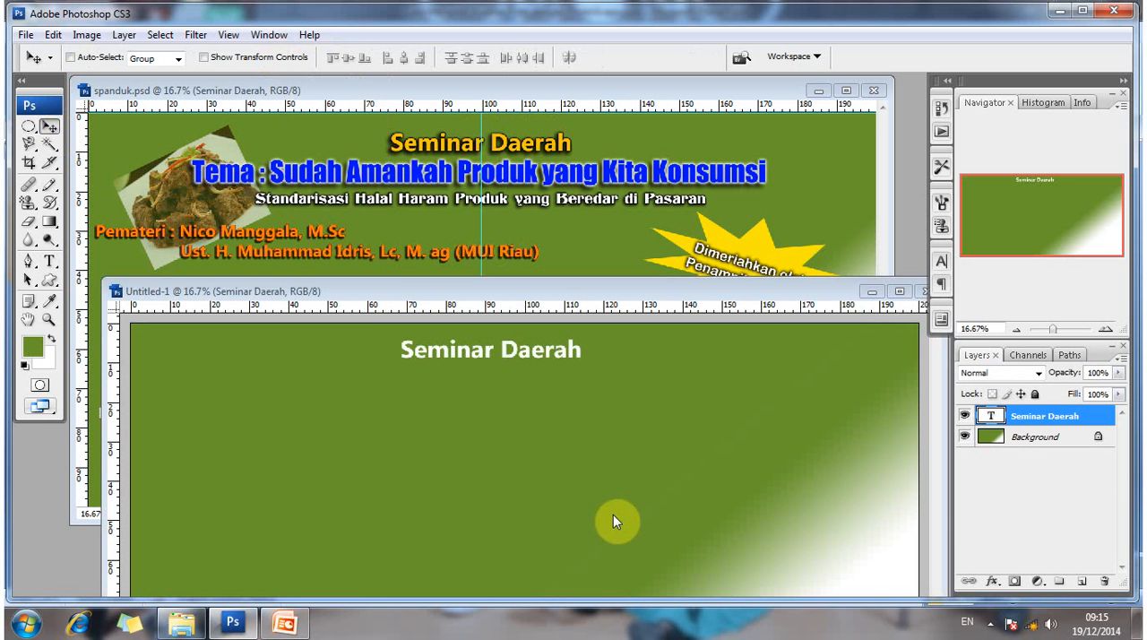
drag(614, 518, 659, 535)
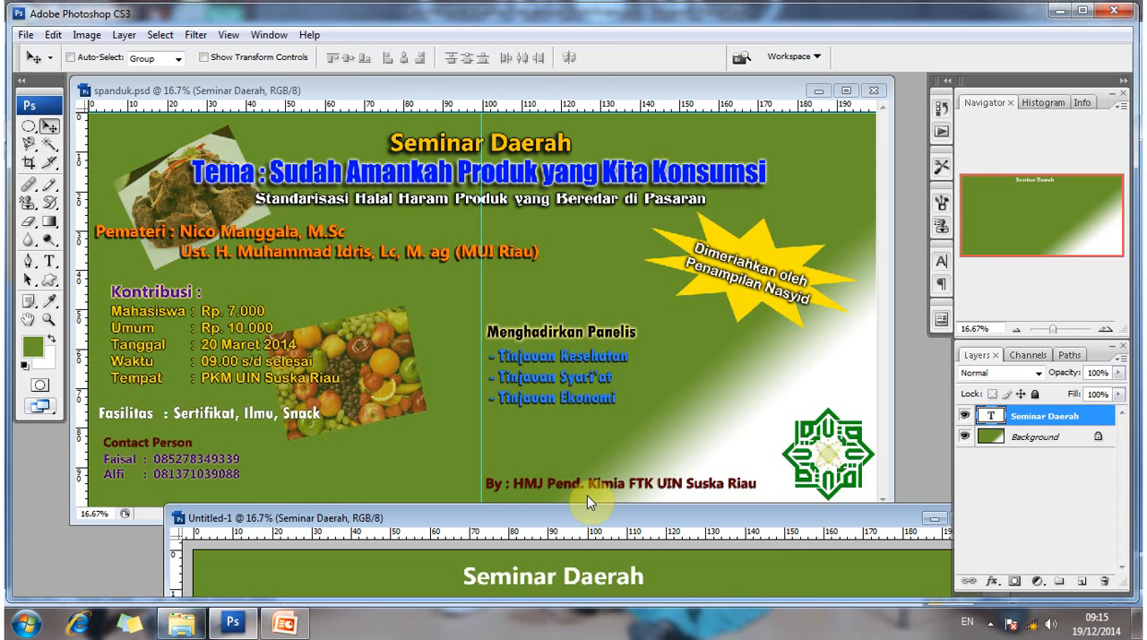
drag(598, 518, 562, 94)
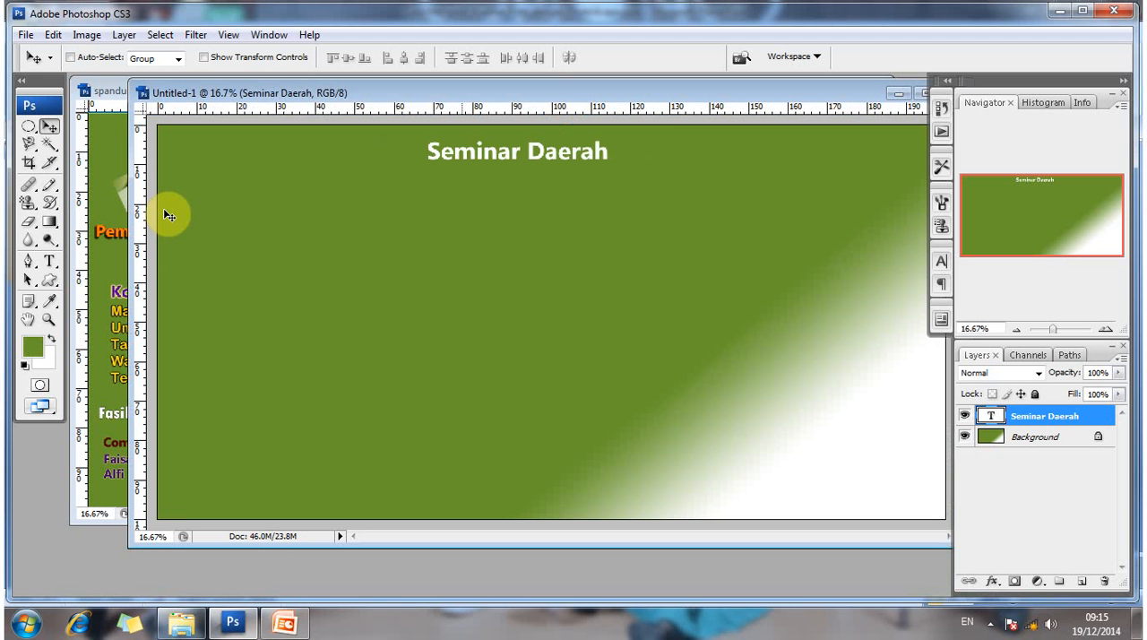
drag(143, 225, 203, 219)
drag(610, 216, 553, 202)
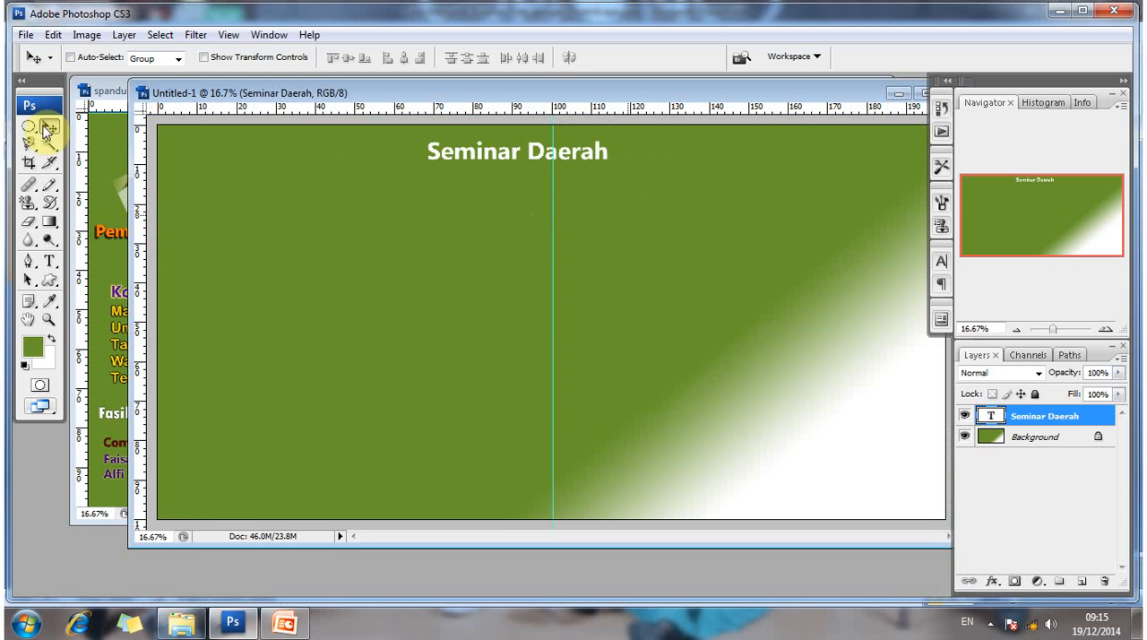
- Select the Seminar Daerah layer and nudge the title rightwards until it is roughly centred on the vertical guide
right_click(485, 156)
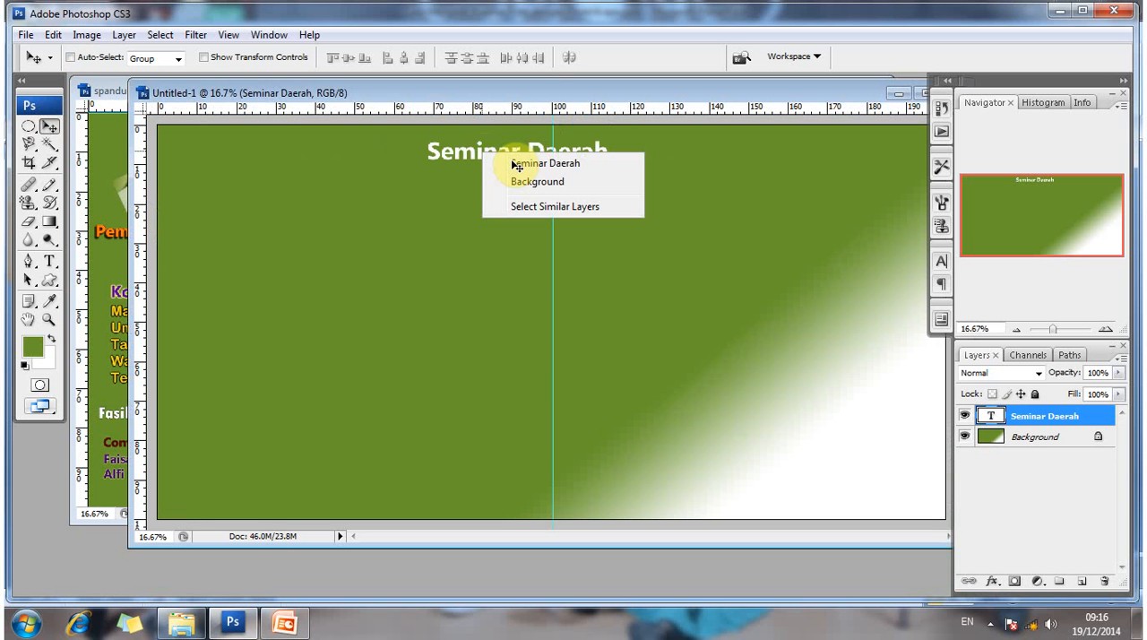
click(513, 162)
key(Right)
key(Right)
key(Right)
key(Right)
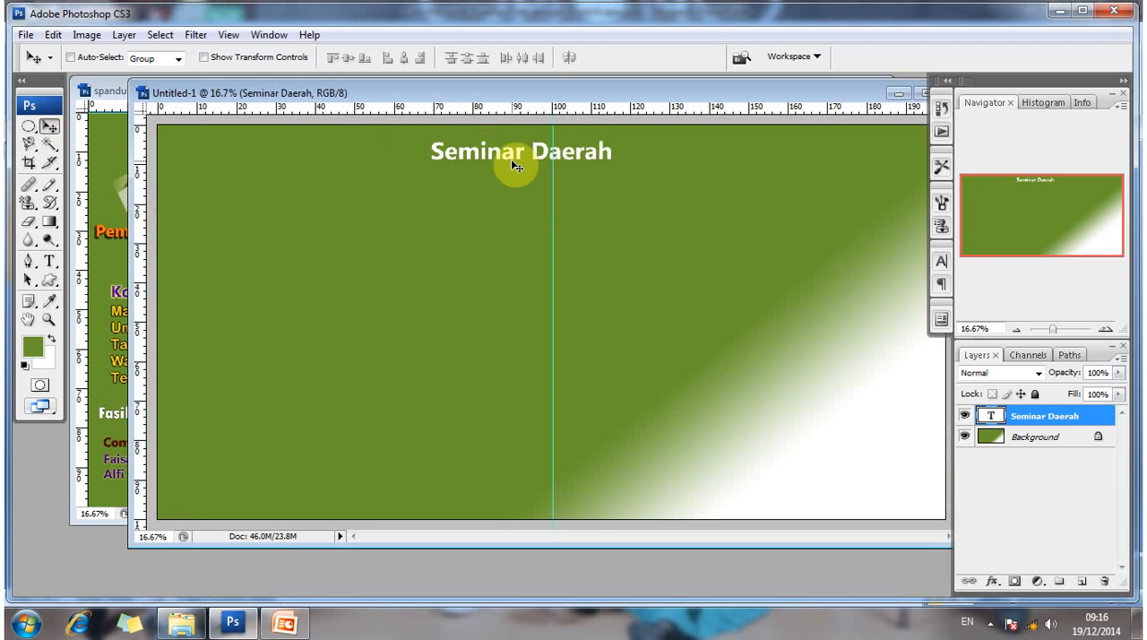
key(shift+Right)
key(shift+Right)
key(shift+Right)
key(shift+Right)
key(shift+Right)
key(shift+Right)
key(shift+Right)
key(shift+Right)
key(shift+Right)
key(shift+Right)
key(shift+Right)
key(shift+Right)
key(shift+Right)
key(shift+Right)
key(shift+Right)
key(shift+Right)
key(shift+Right)
key(shift+Right)
key(shift+Right)
key(shift+Right)
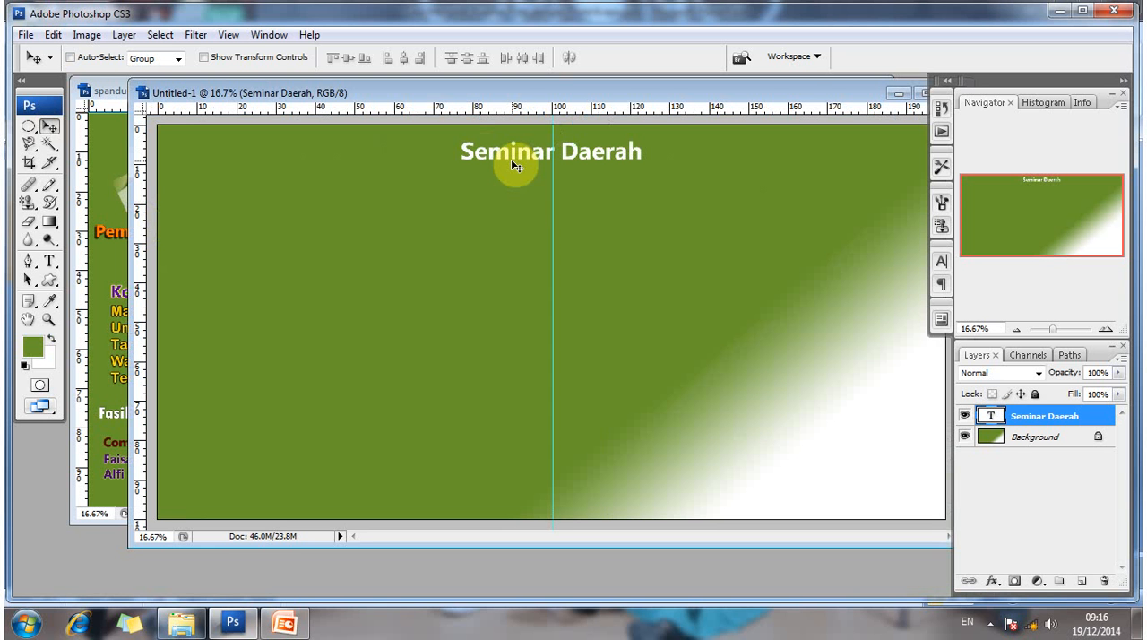
key(shift+Right)
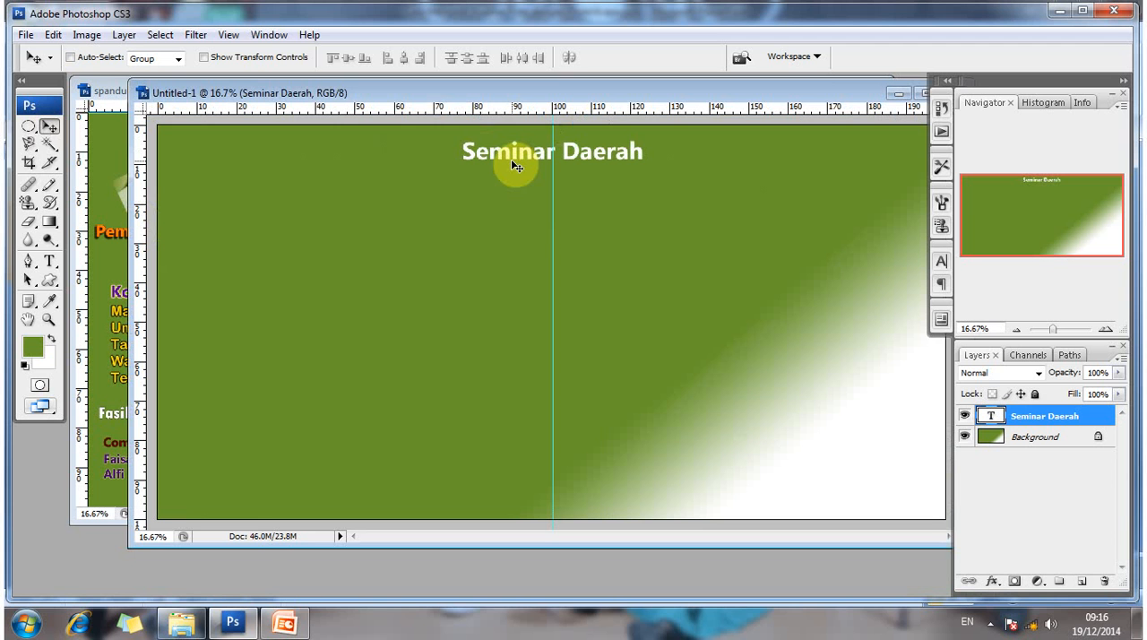
key(shift+Left)
key(Left)
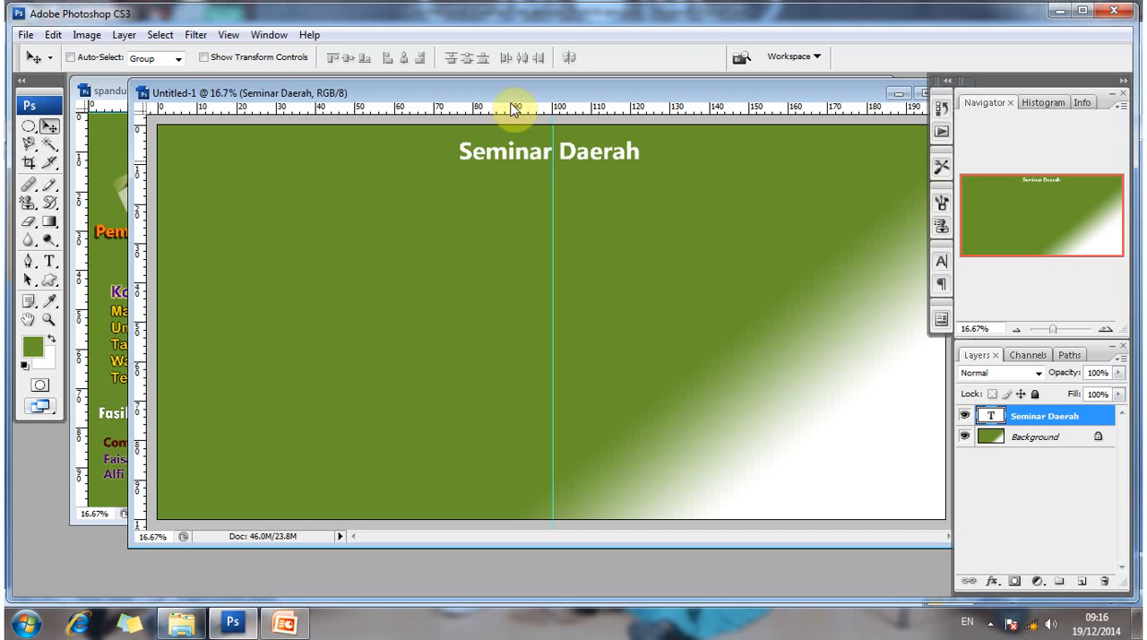
- Uncover the spanduk.psd title for comparison and turn on Drop Shadow in the new Seminar Daerah layer's Blending Options
drag(488, 91, 436, 194)
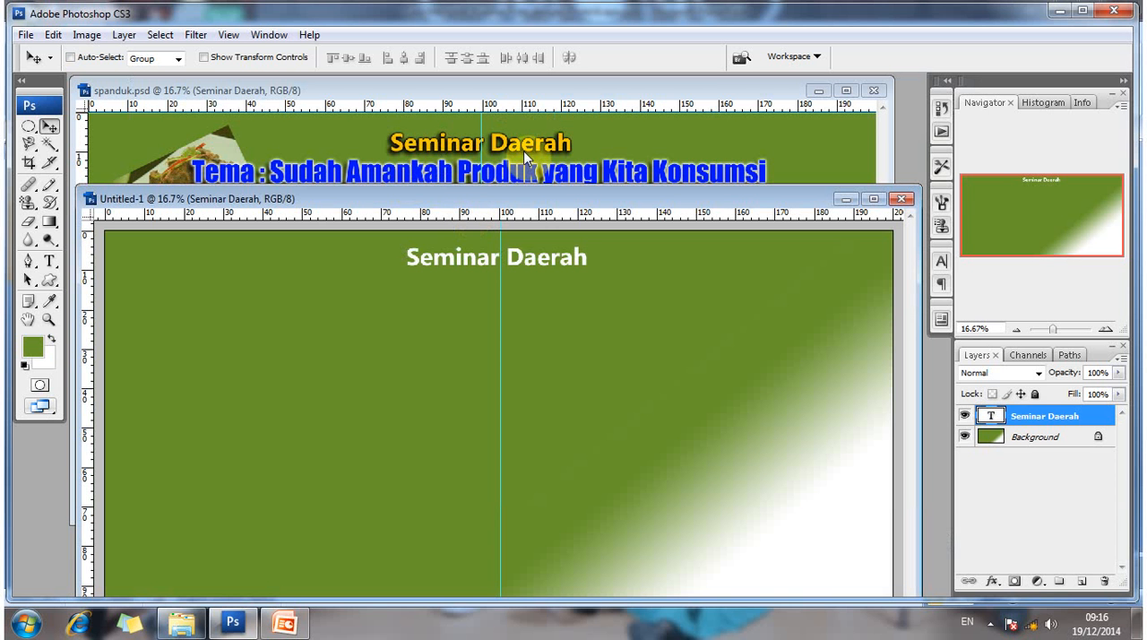
right_click(489, 261)
click(1021, 421)
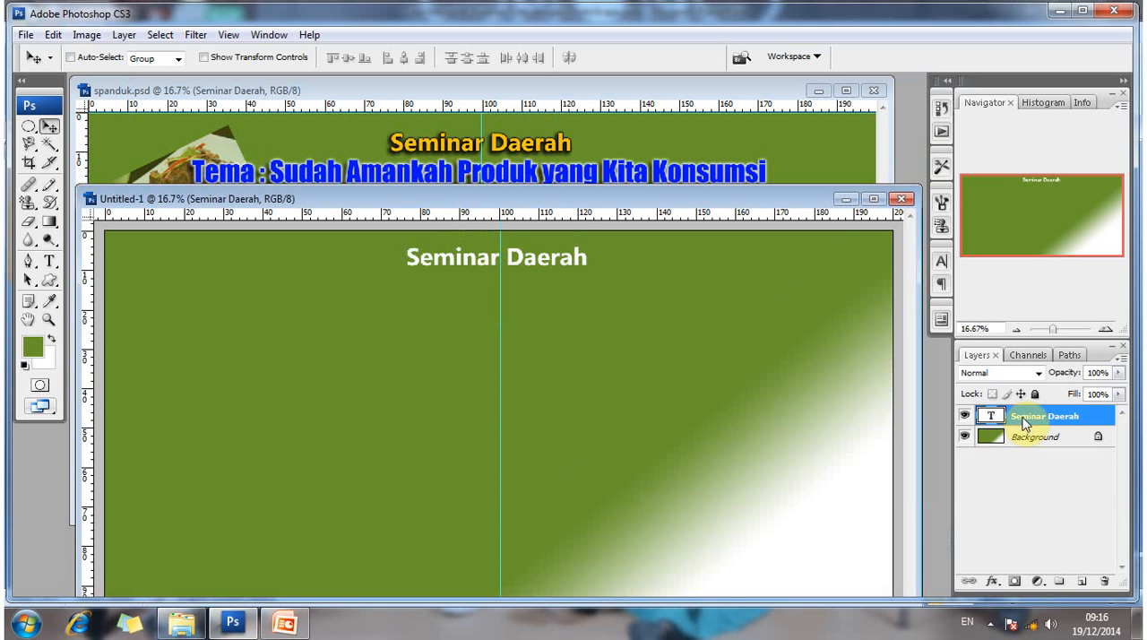
right_click(1023, 419)
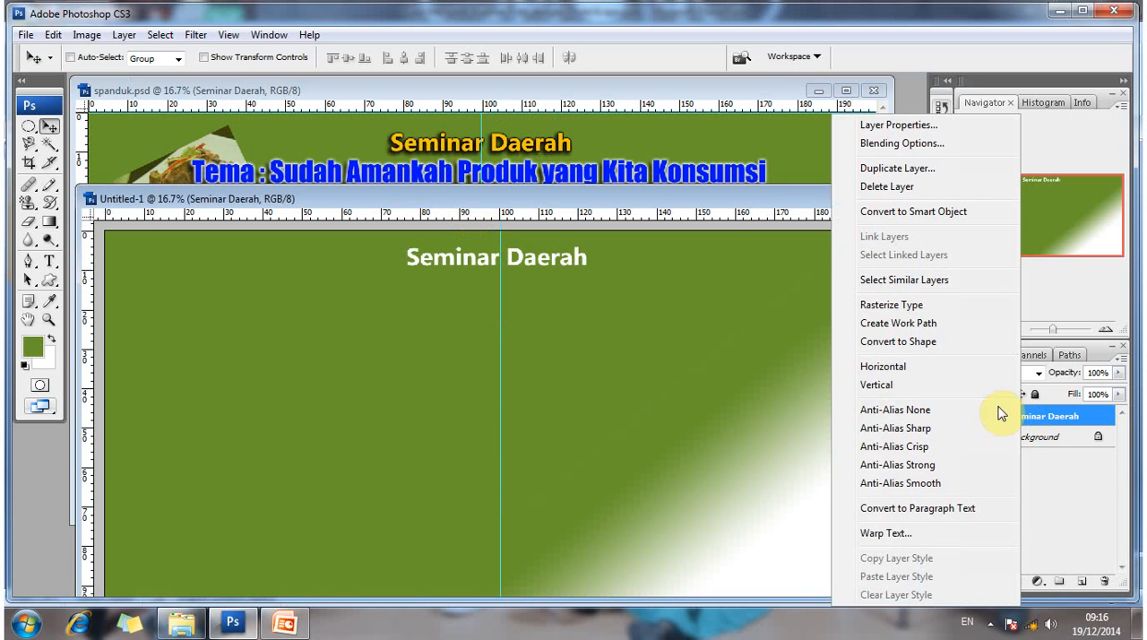
click(903, 144)
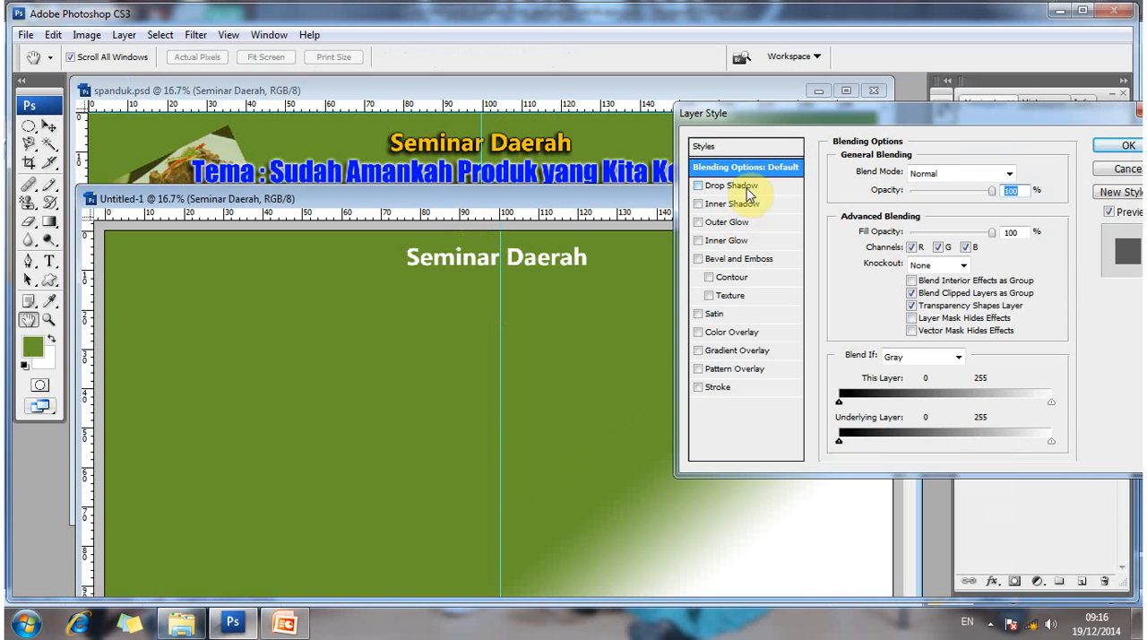
click(749, 188)
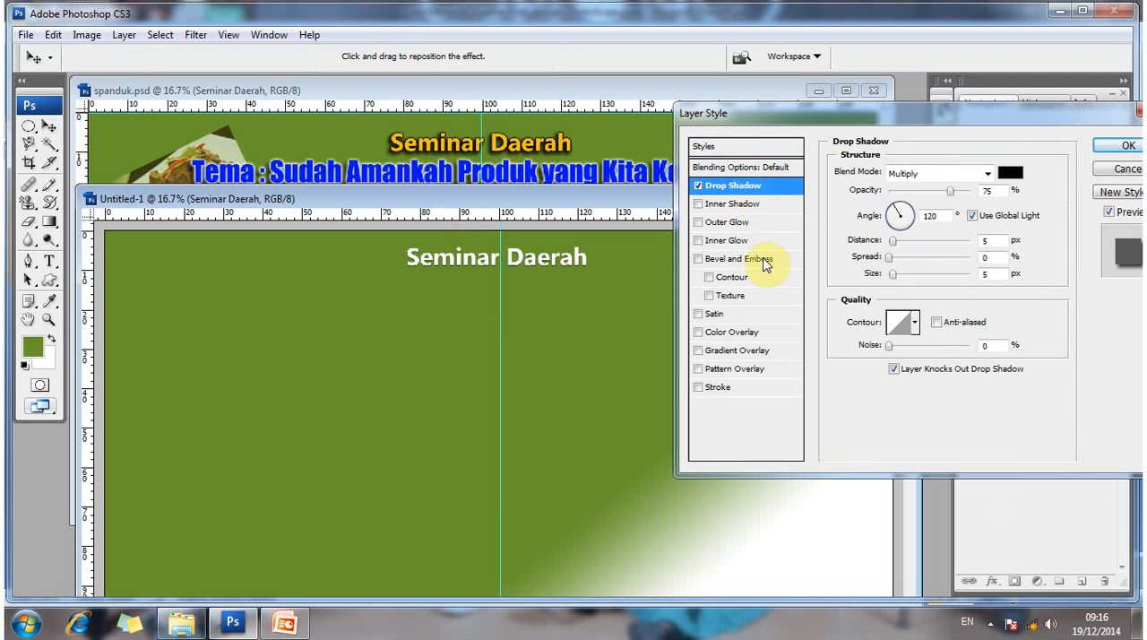
- Add a Color Overlay to the Seminar Daerah title and set its colour to yellow, fff600
click(753, 336)
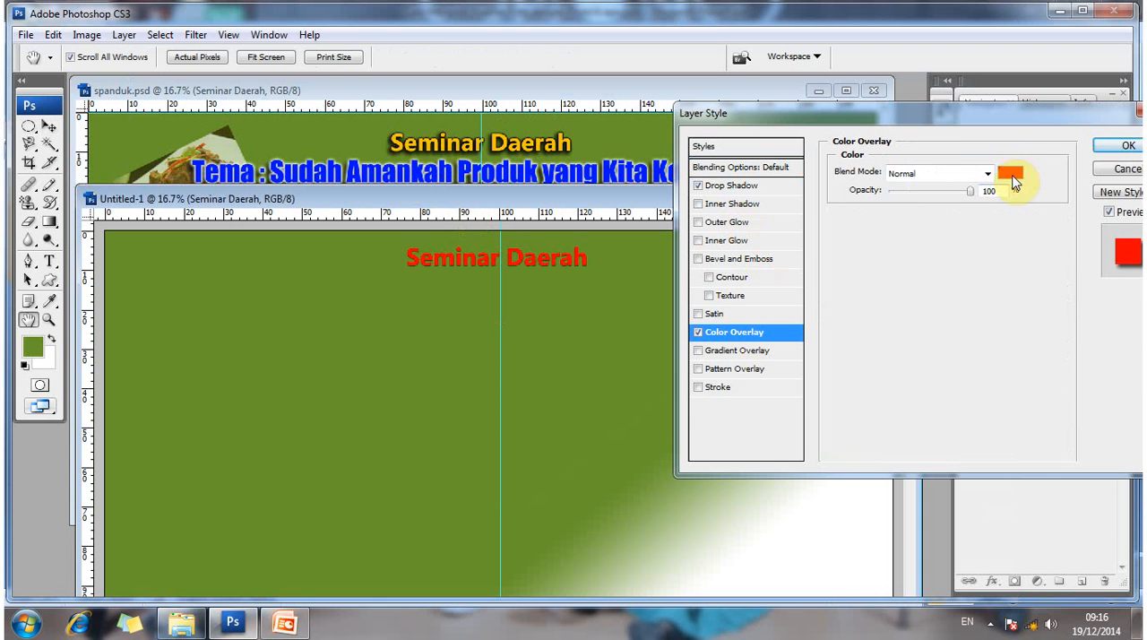
click(1012, 177)
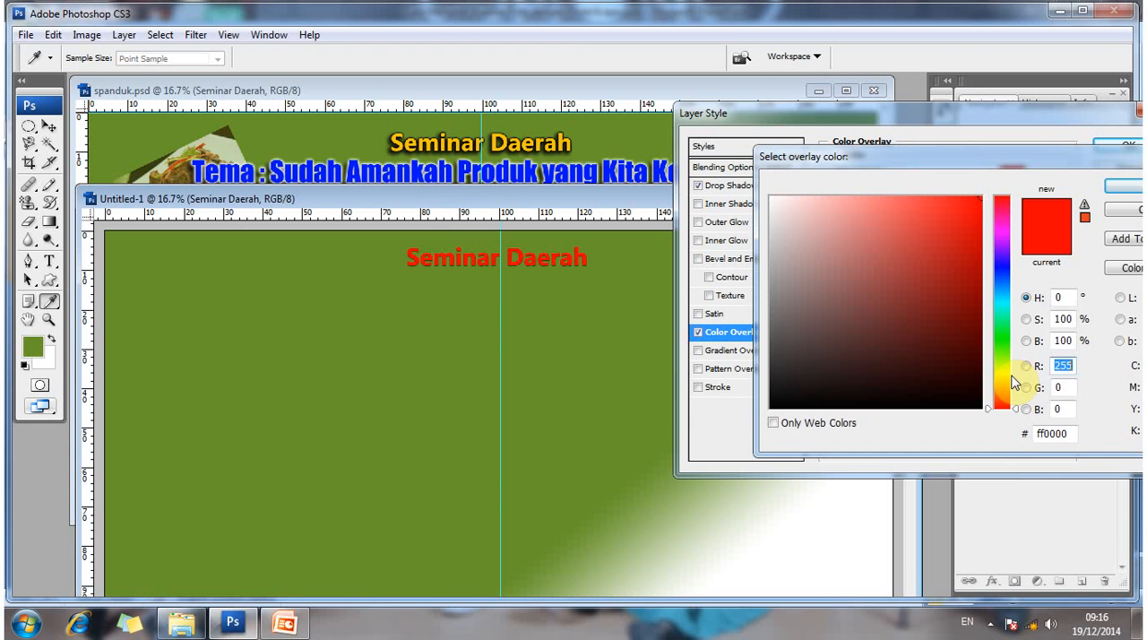
click(999, 374)
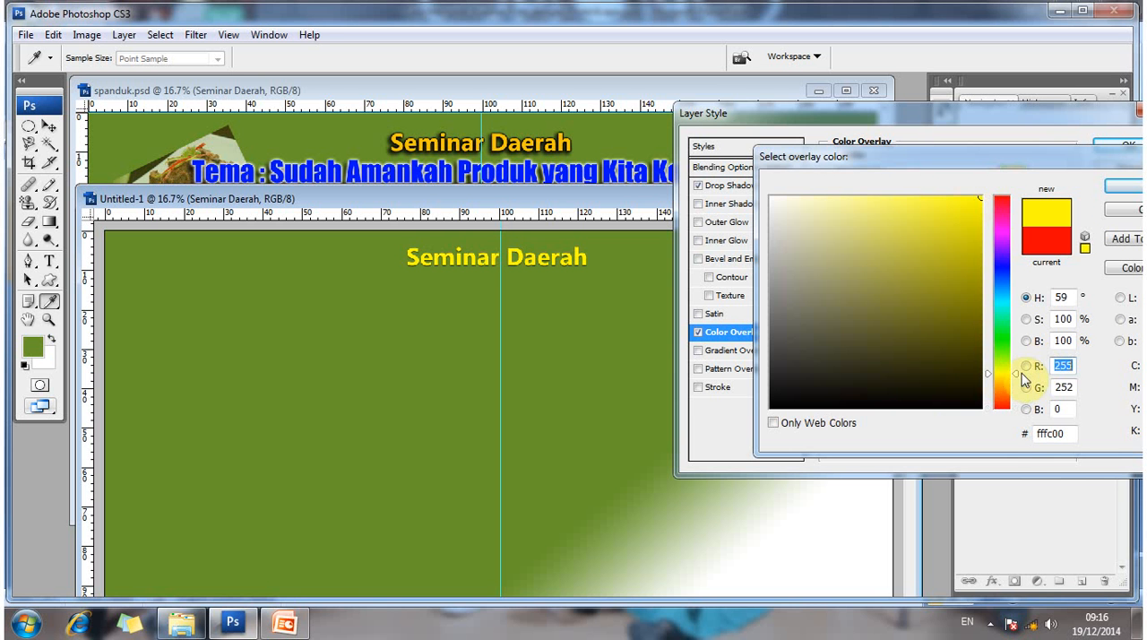
text(216)
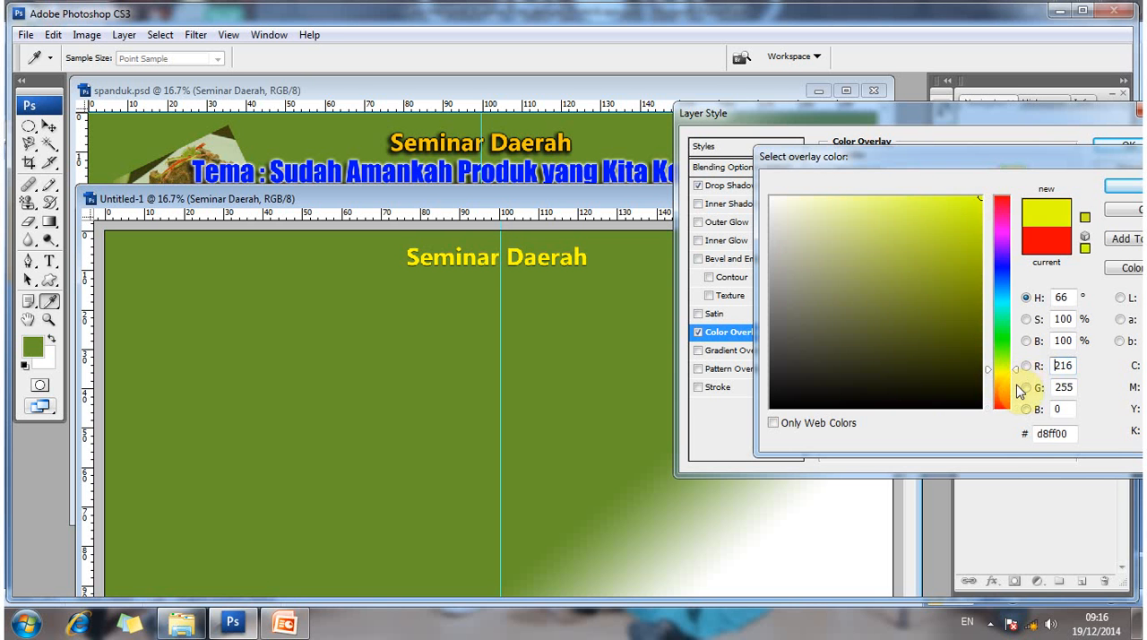
click(1017, 386)
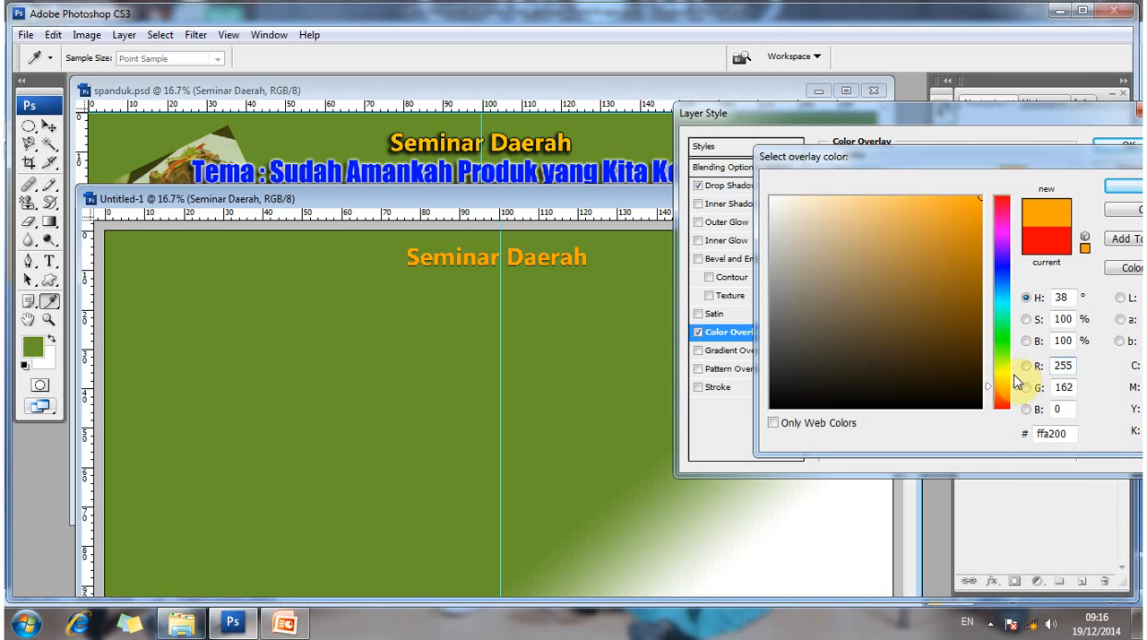
click(1021, 381)
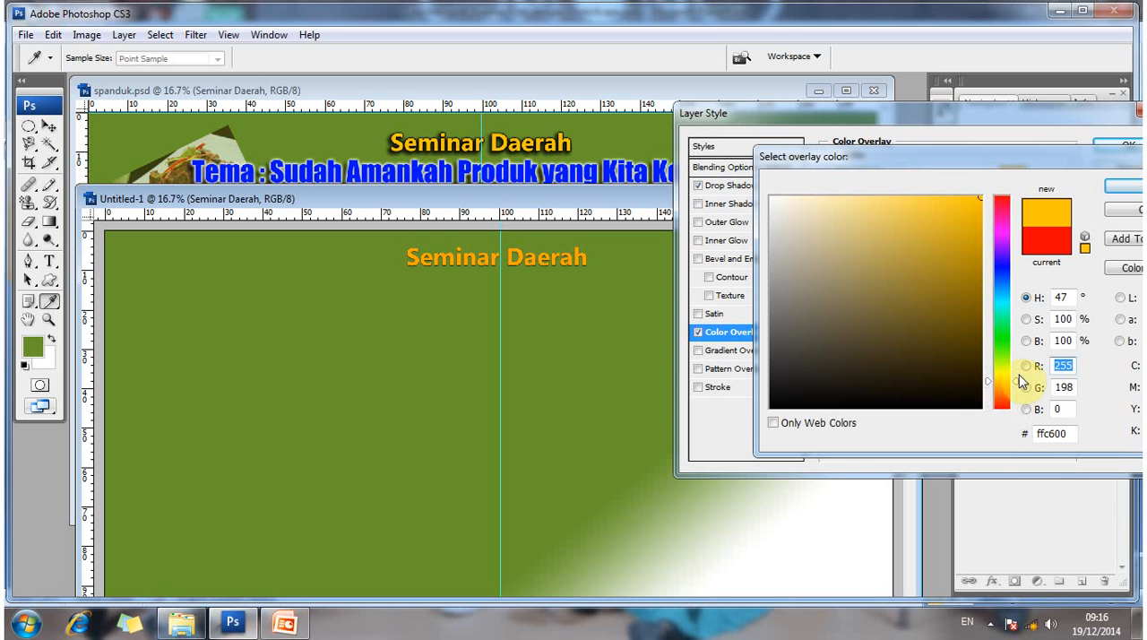
click(1018, 374)
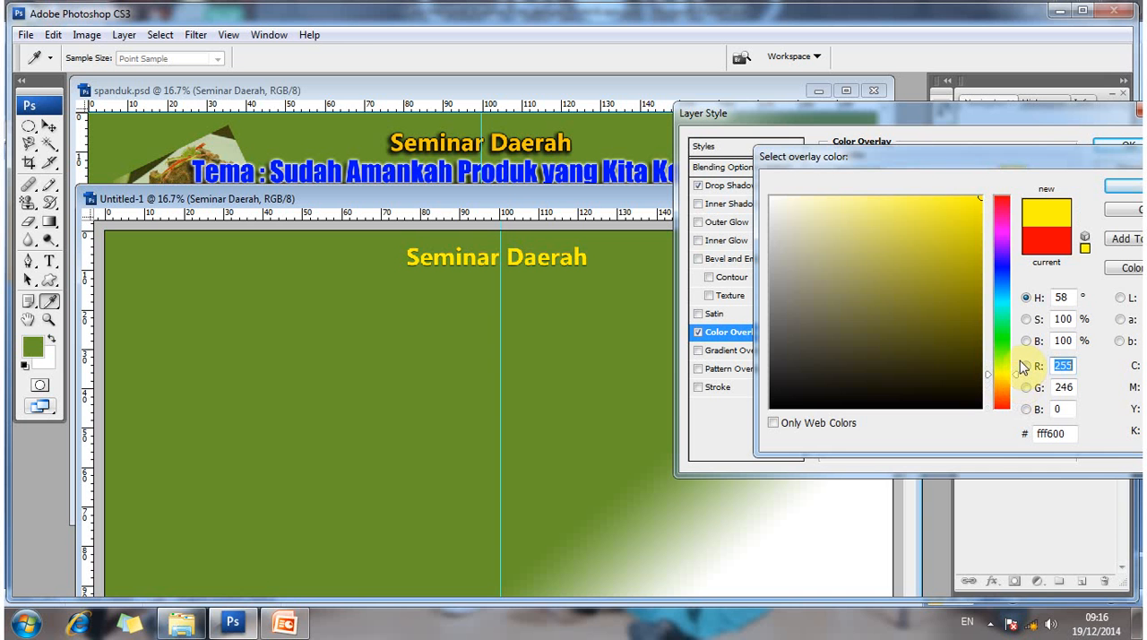
click(1120, 192)
click(1121, 192)
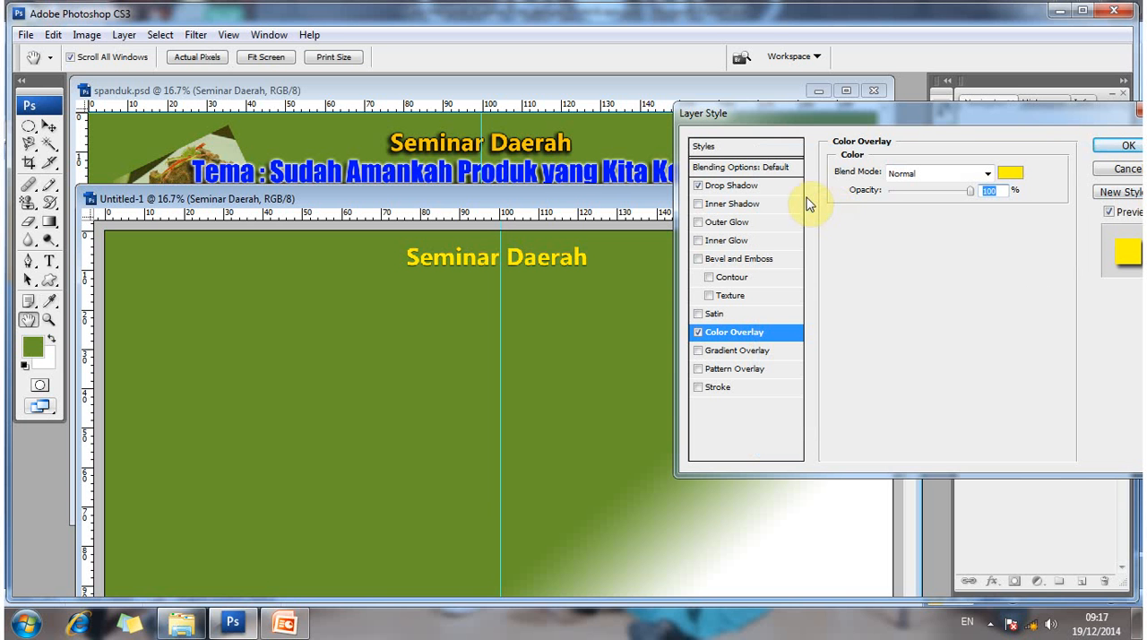
- Set the title's Drop Shadow to distance 14 px, spread 17% and size 54 px, and turn on Outer Glow before applying the style
click(769, 184)
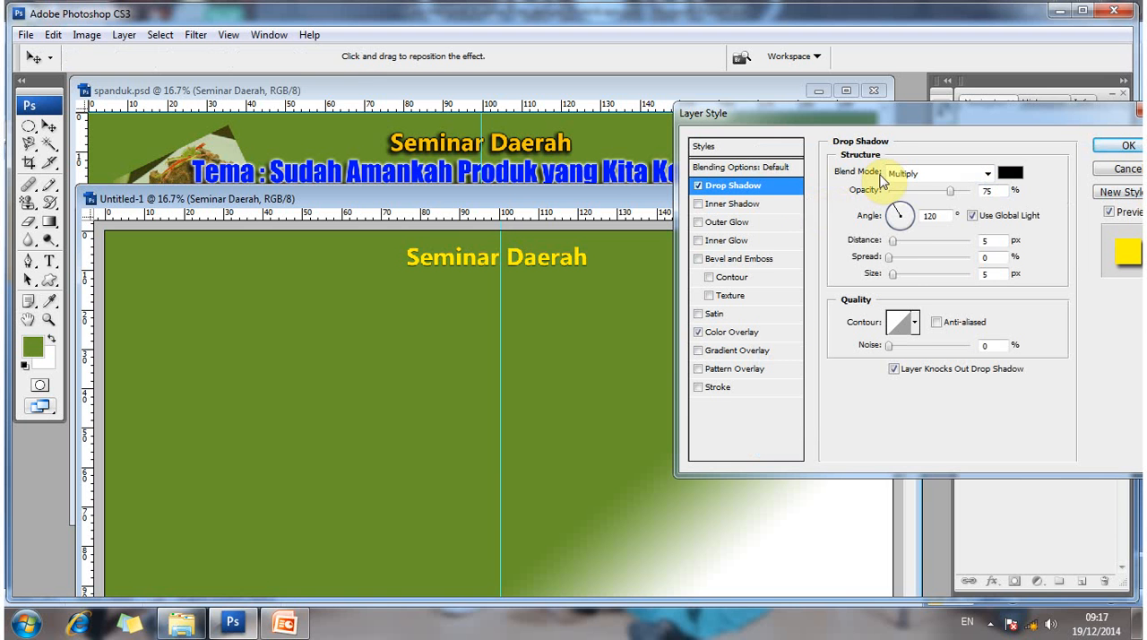
click(890, 261)
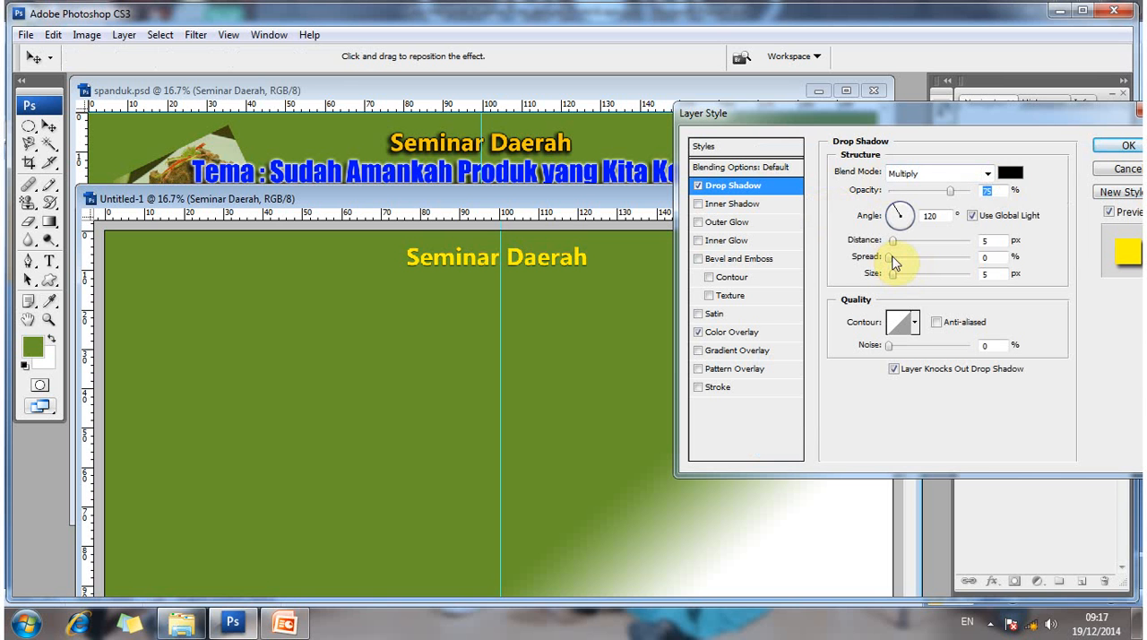
click(892, 259)
drag(901, 280, 898, 251)
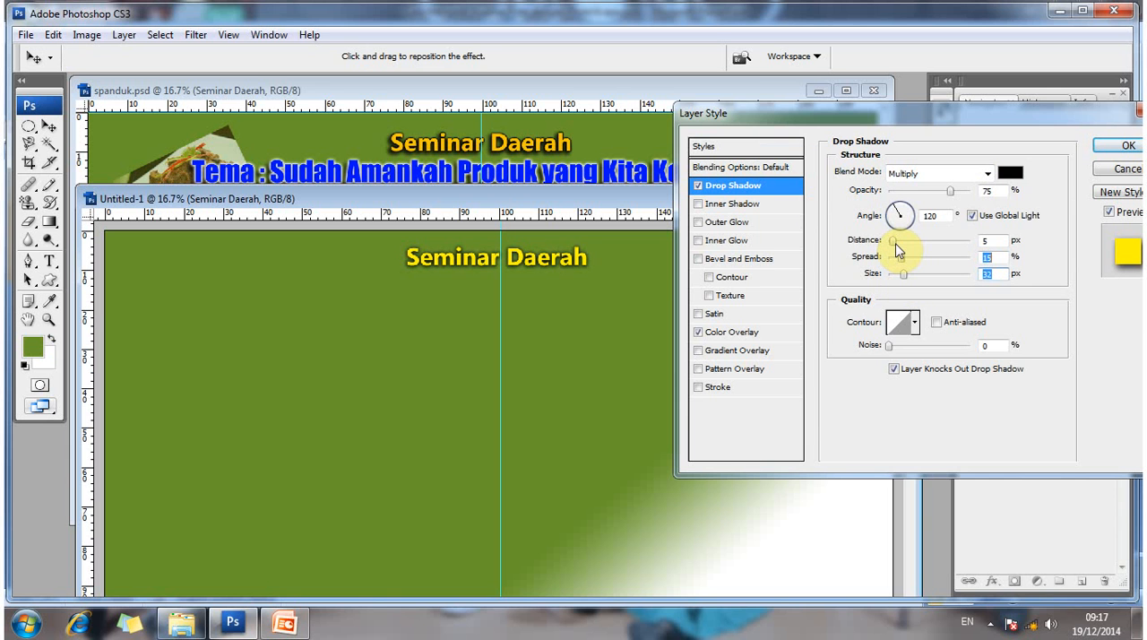
click(897, 242)
click(899, 242)
drag(906, 257, 903, 257)
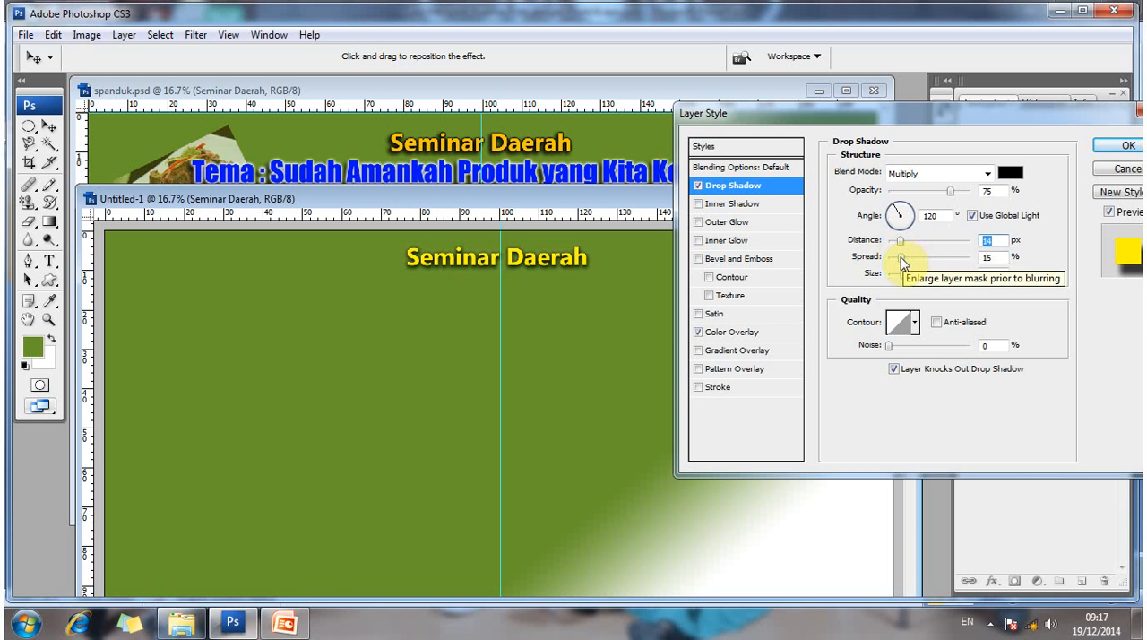
click(901, 260)
click(911, 275)
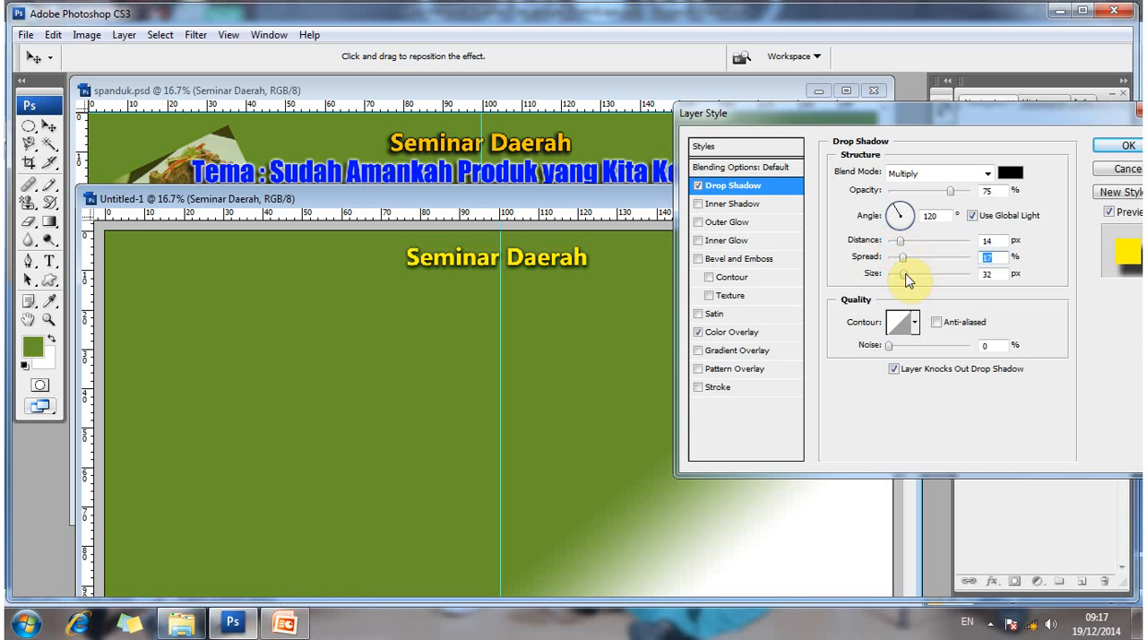
click(911, 273)
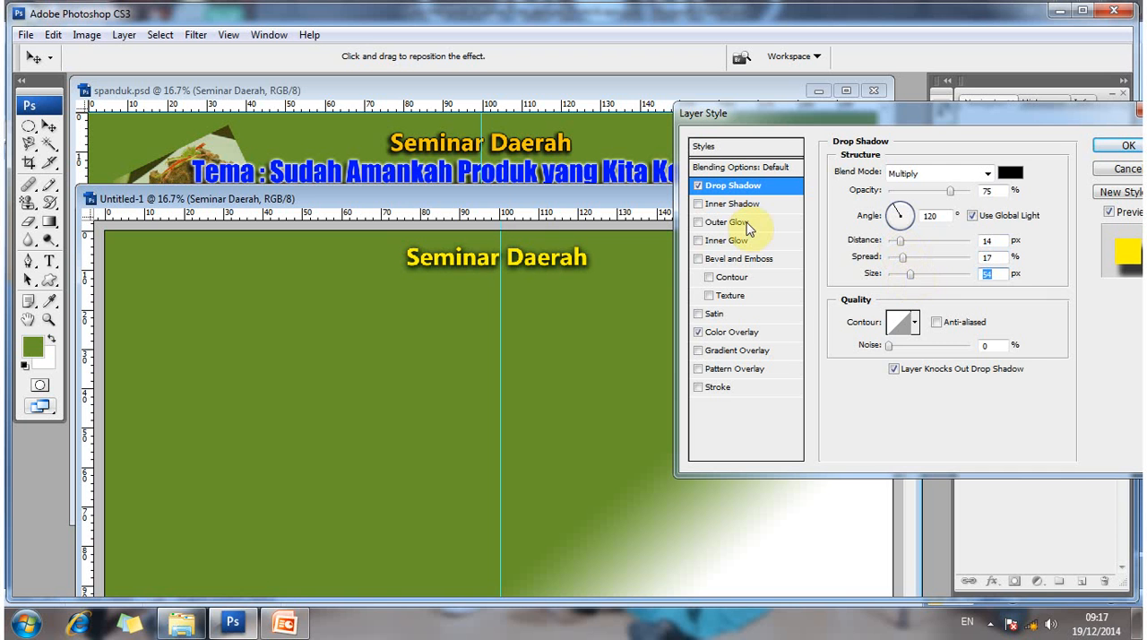
click(745, 225)
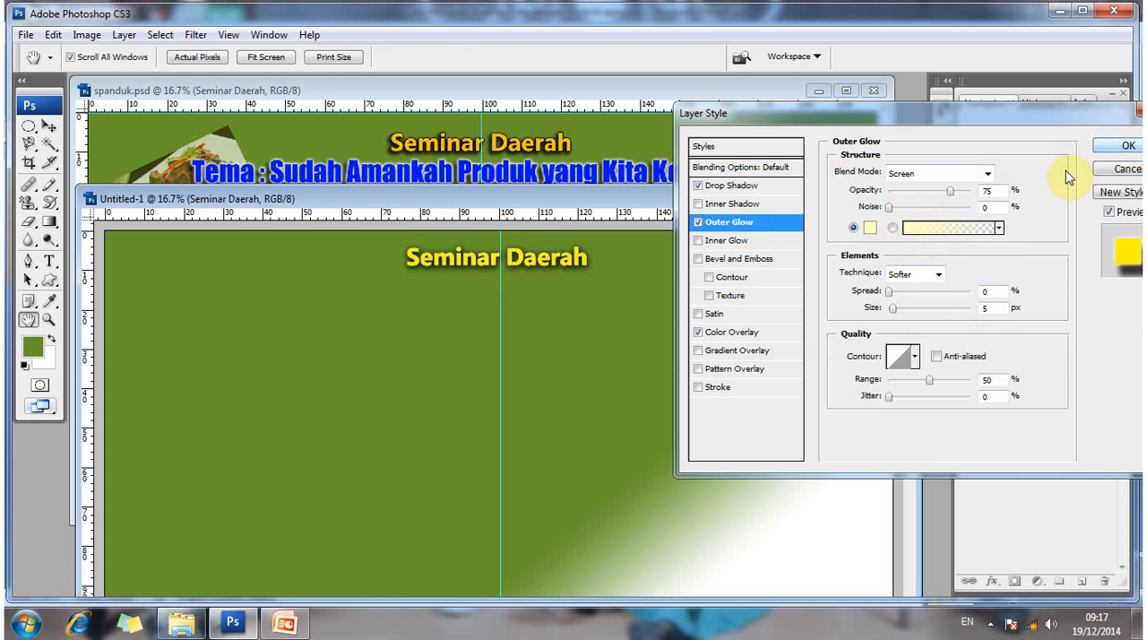
key(Return)
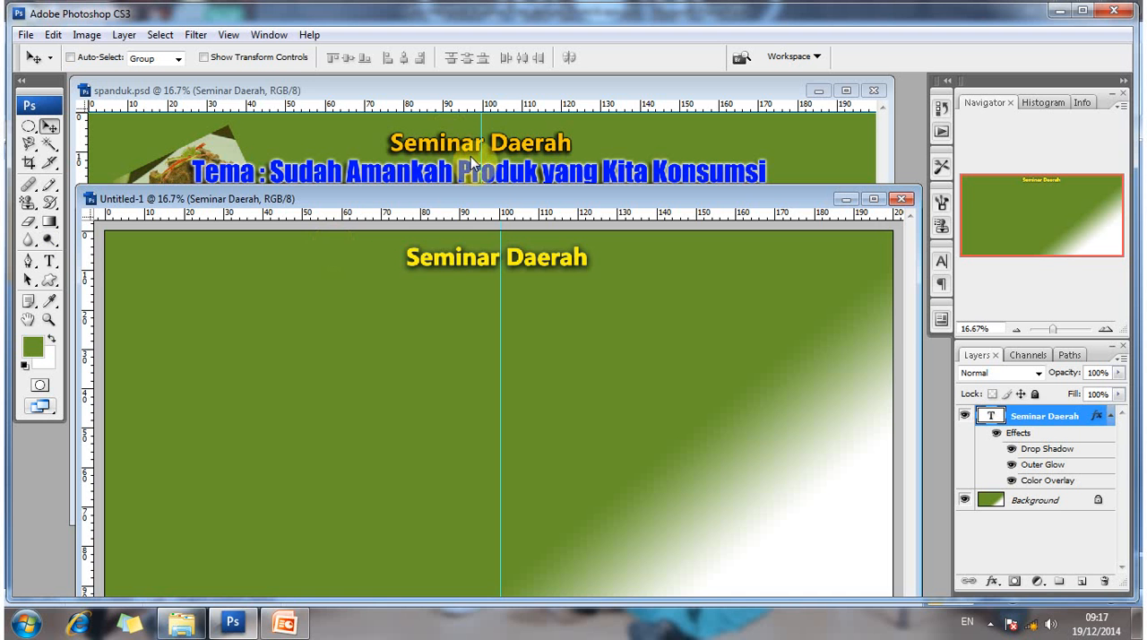
- Examine the Outer Glow, Inner Glow and Drop Shadow settings of the Seminar Daerah layer in spanduk.psd
click(444, 127)
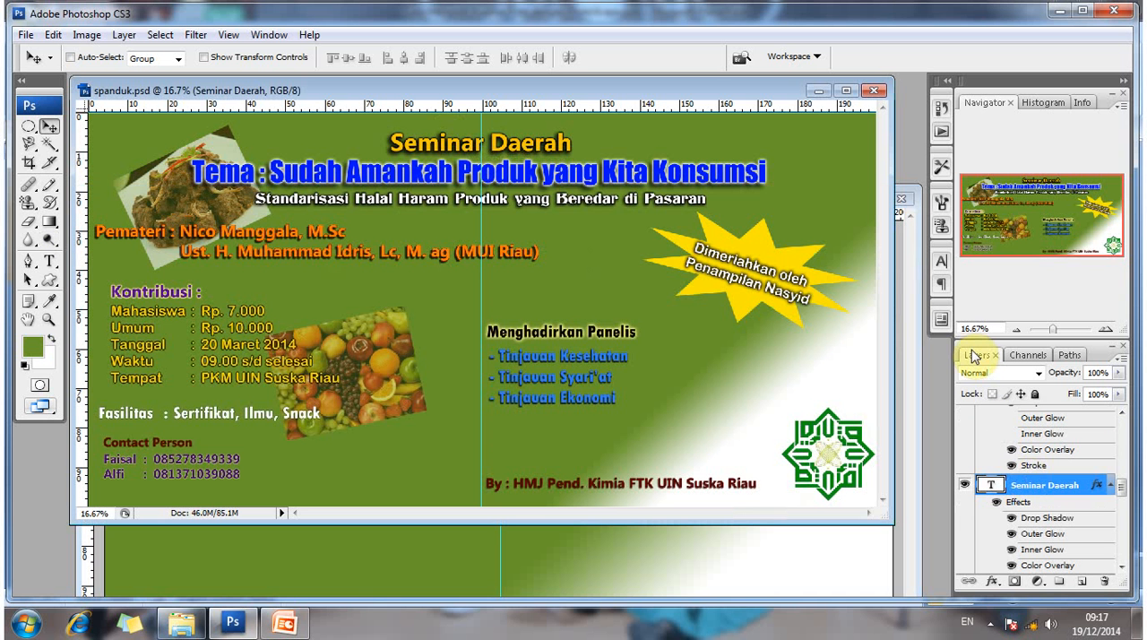
right_click(1027, 484)
click(906, 145)
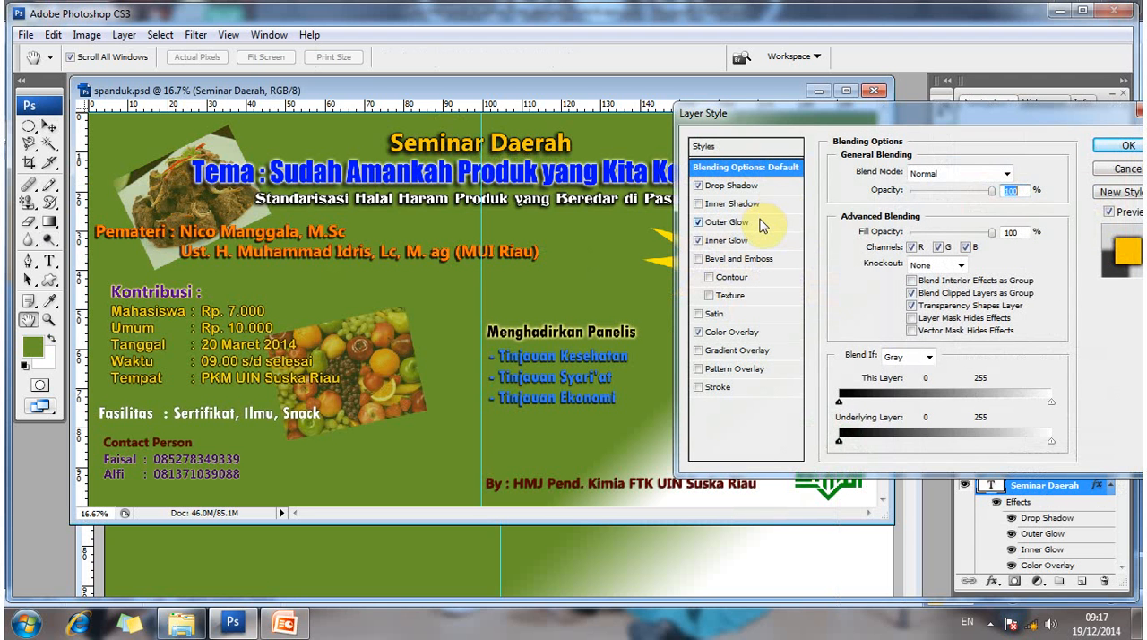
click(762, 224)
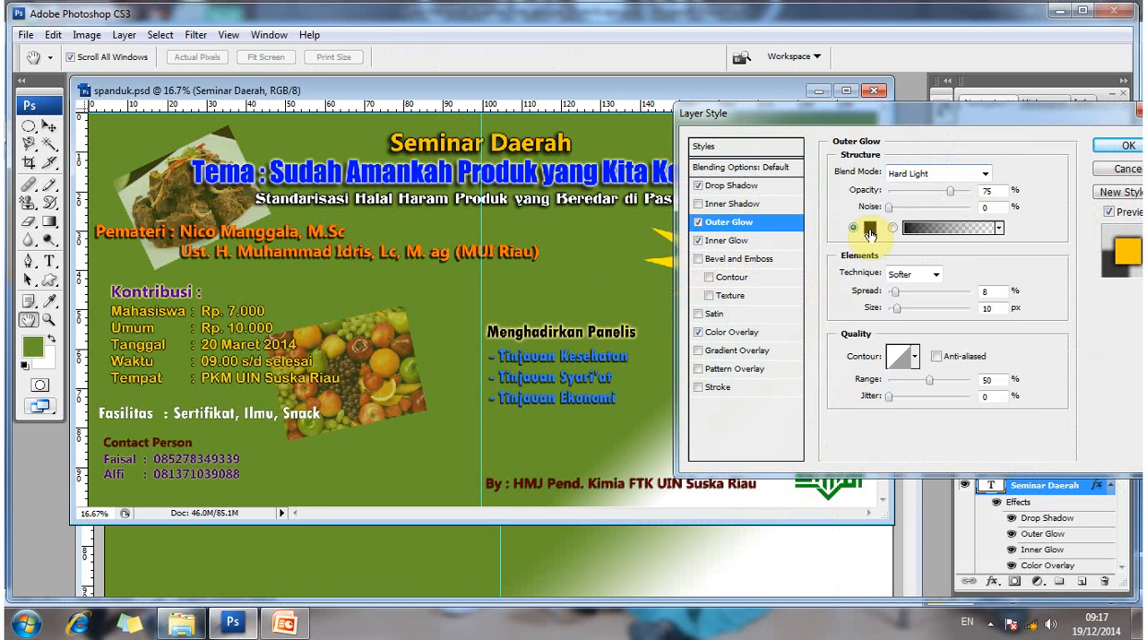
click(787, 242)
click(787, 242)
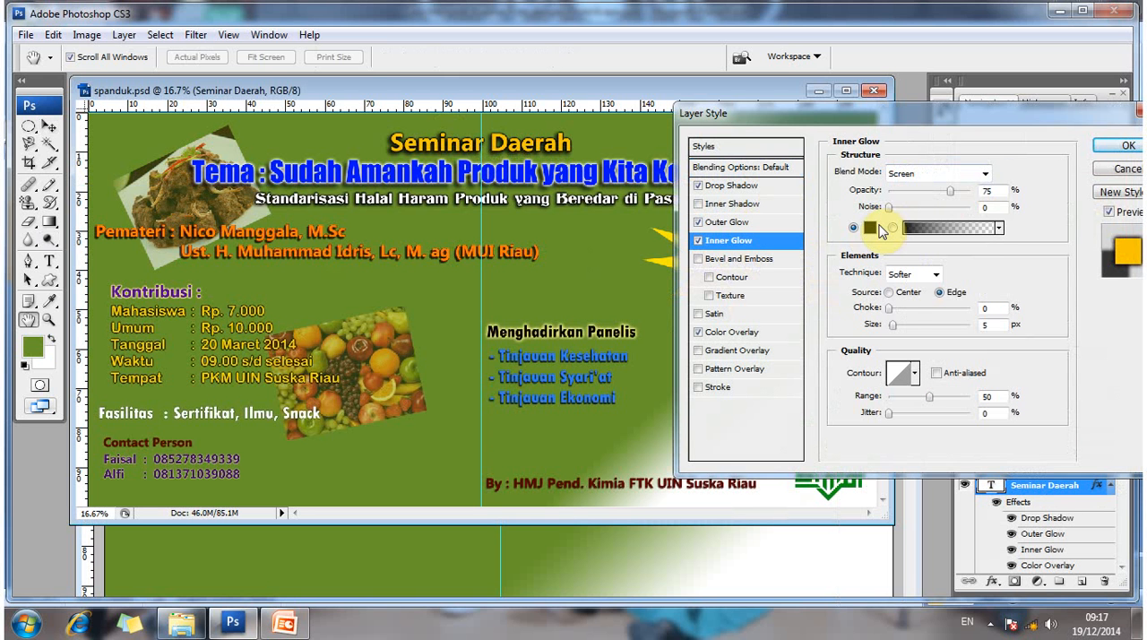
click(760, 188)
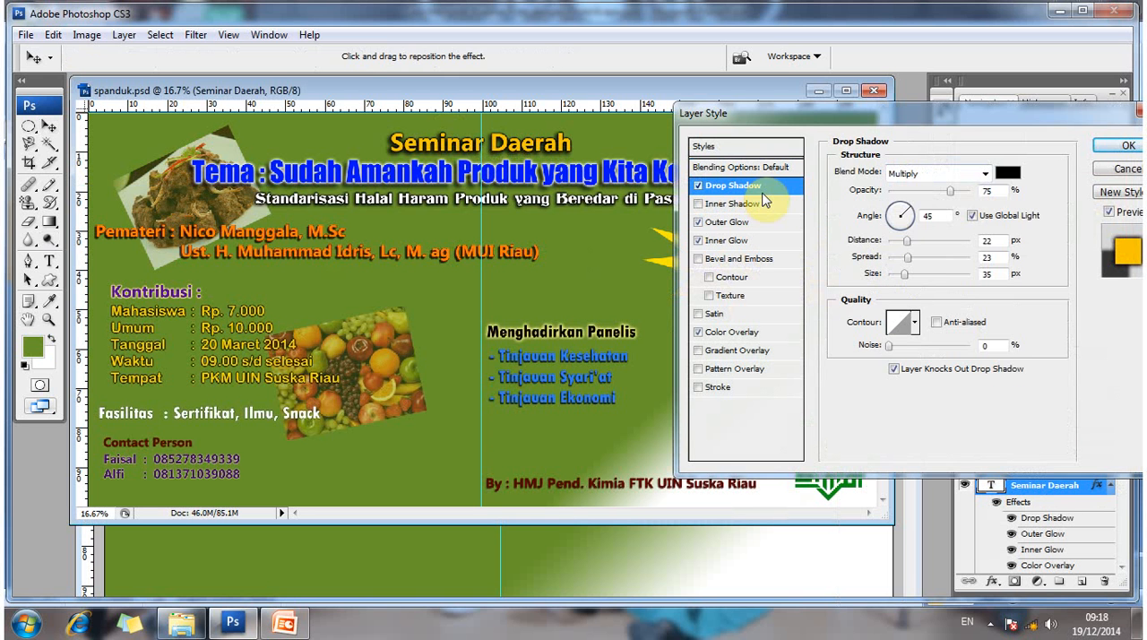
click(1122, 146)
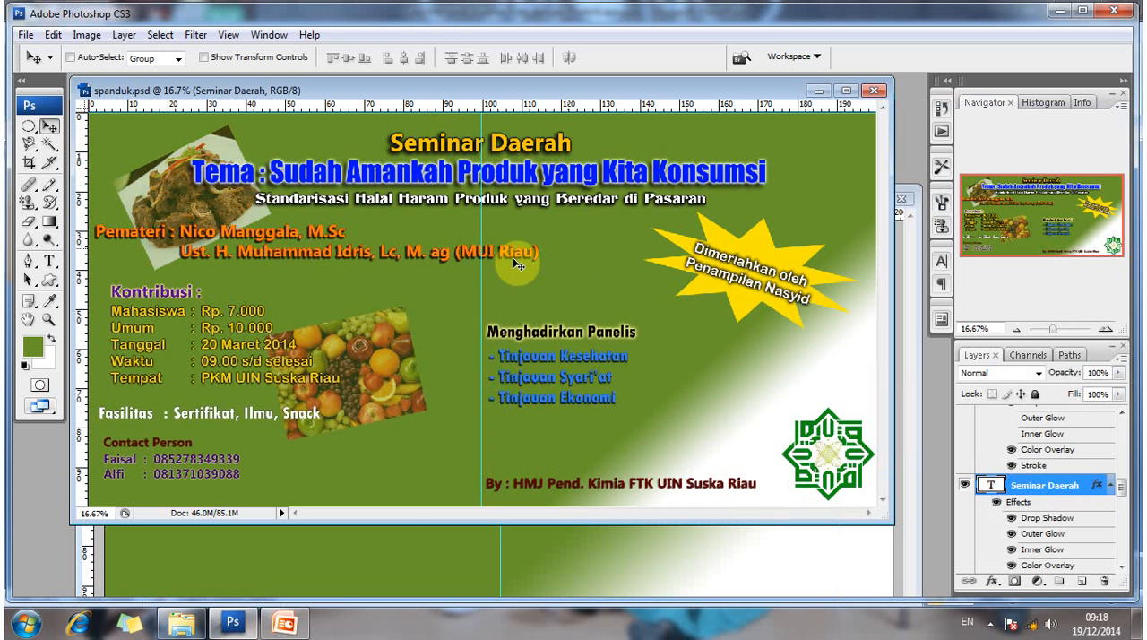
- Return to the new banner's Seminar Daerah layer style and set the Drop Shadow distance to 18 px and spread to 21%
click(914, 468)
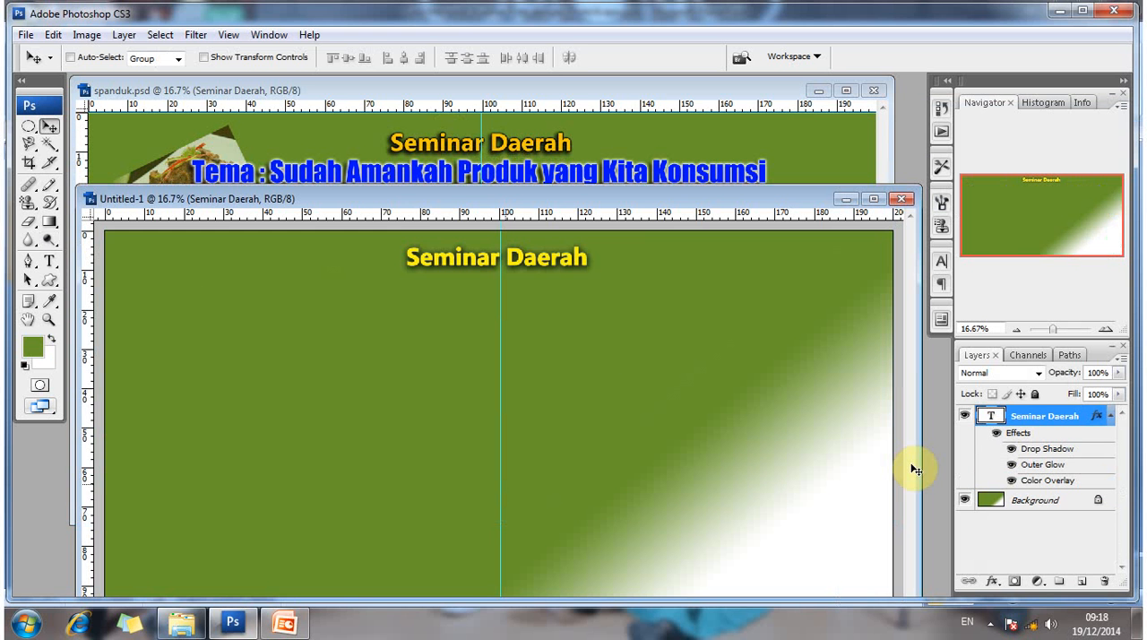
right_click(1028, 427)
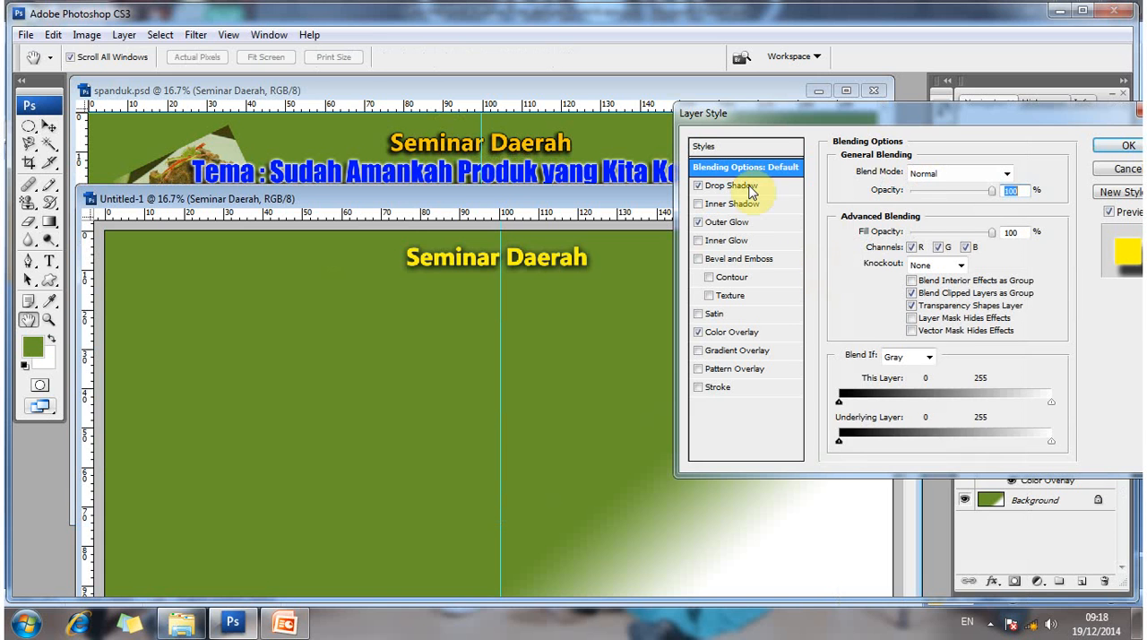
click(733, 185)
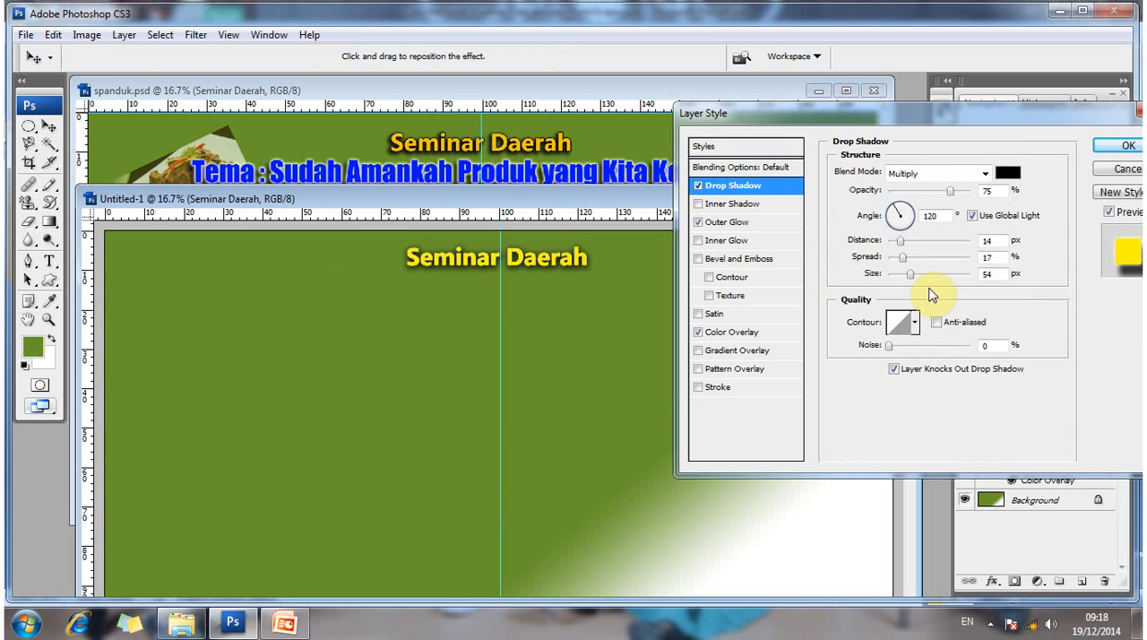
click(900, 242)
drag(903, 242, 907, 258)
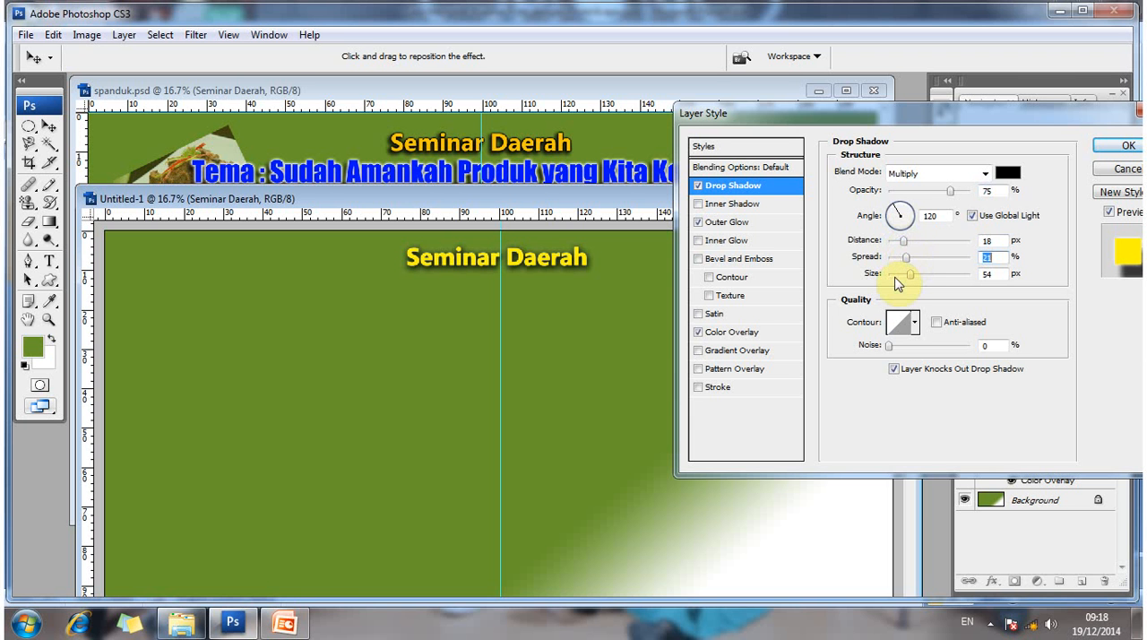
- Set the title's Outer Glow to Hard Light blend mode with a black glow colour
click(736, 223)
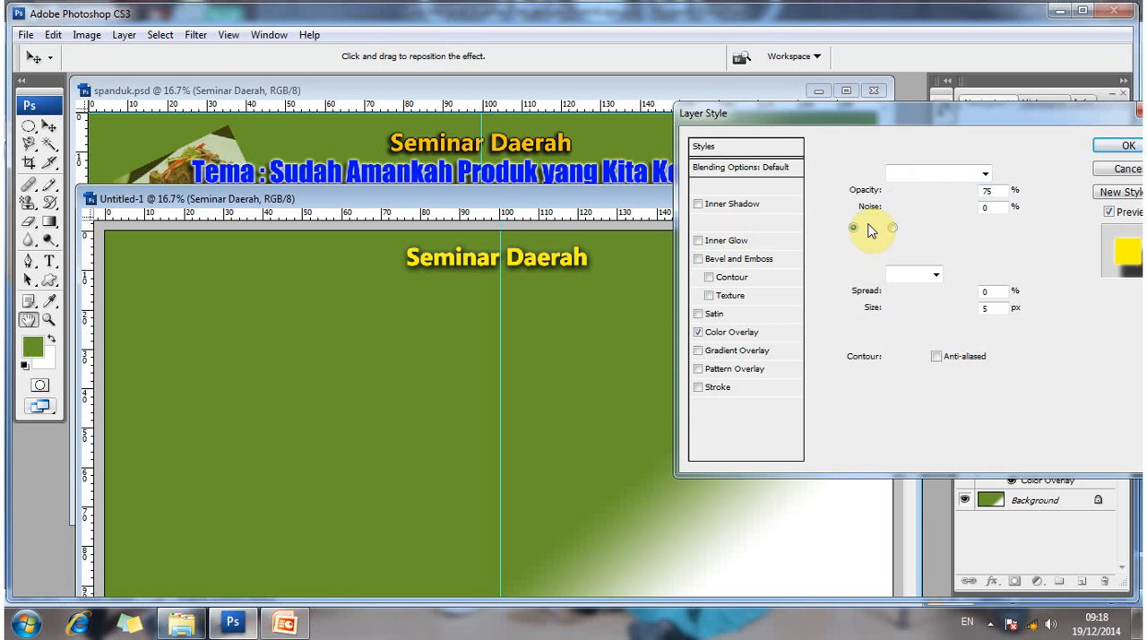
click(950, 173)
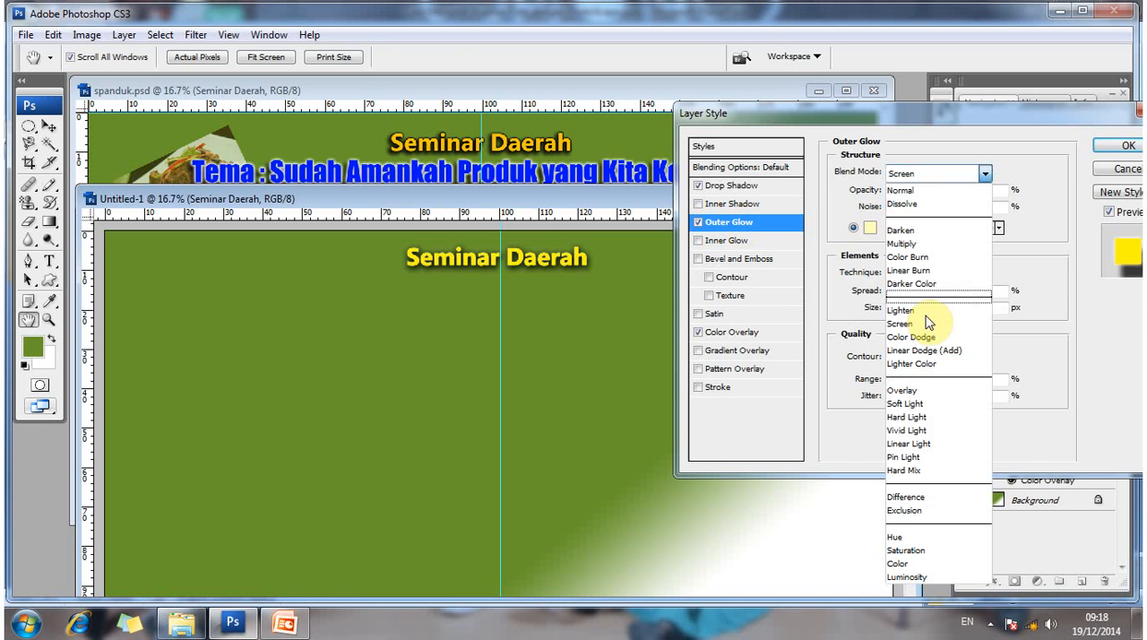
click(913, 418)
click(868, 229)
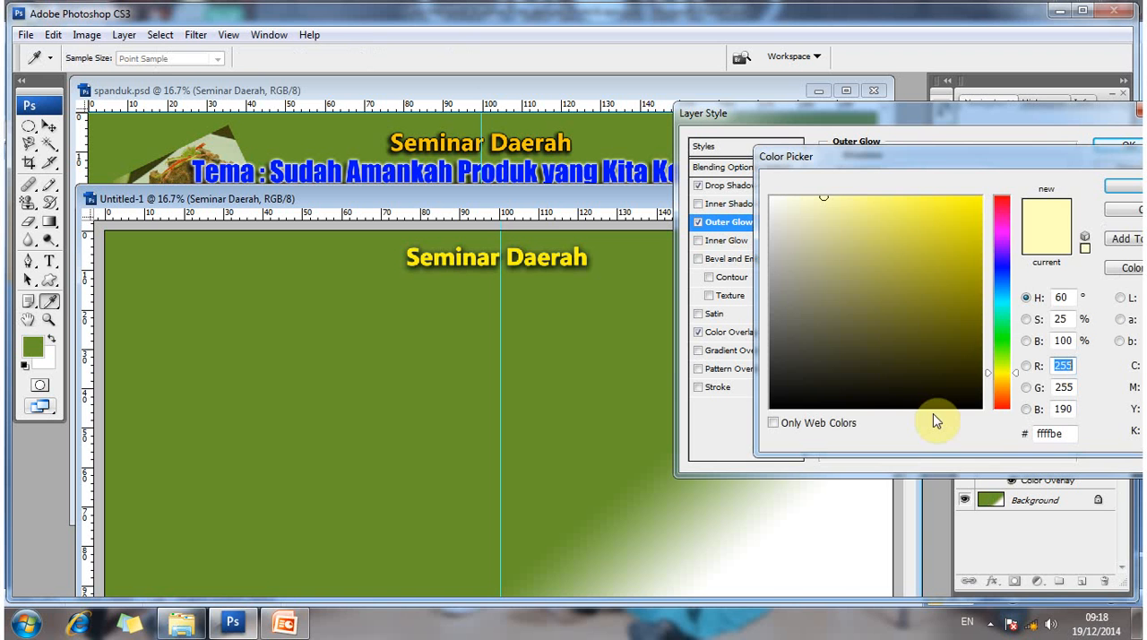
click(776, 409)
click(1116, 191)
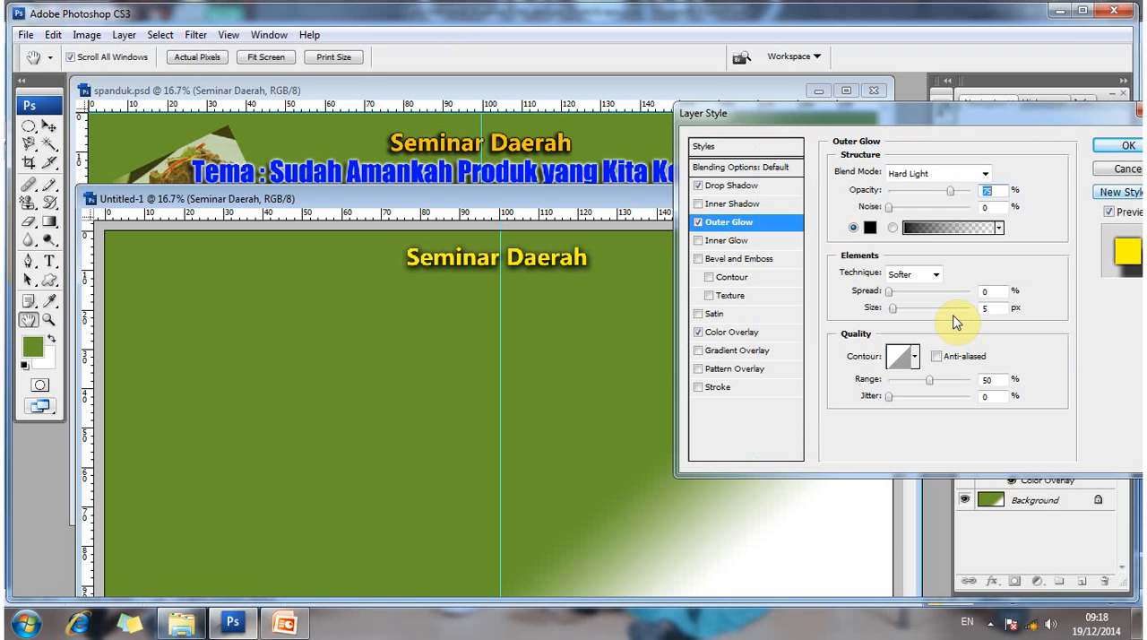
- Turn on the title's Inner Glow with Hard Light blend mode and a near-black glow colour (030303)
click(751, 242)
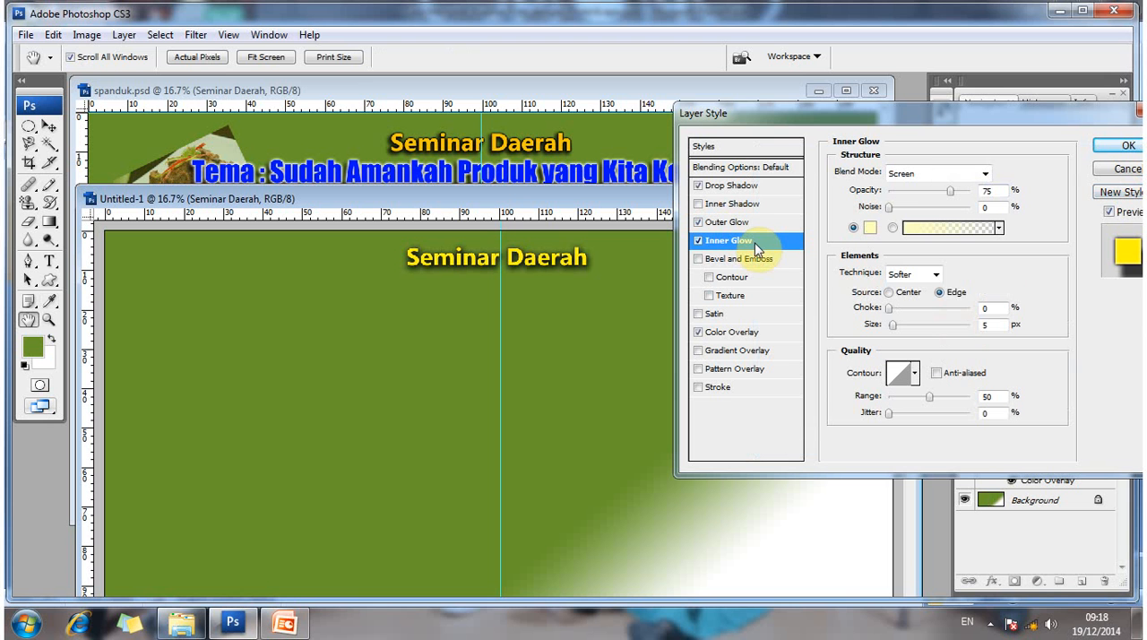
click(726, 242)
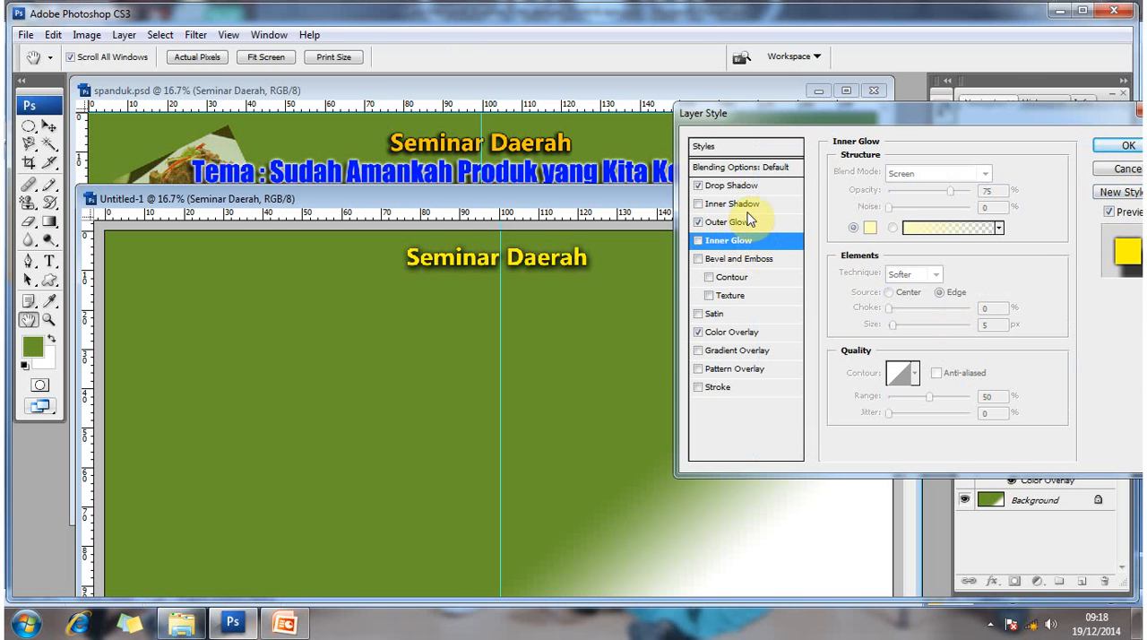
click(700, 242)
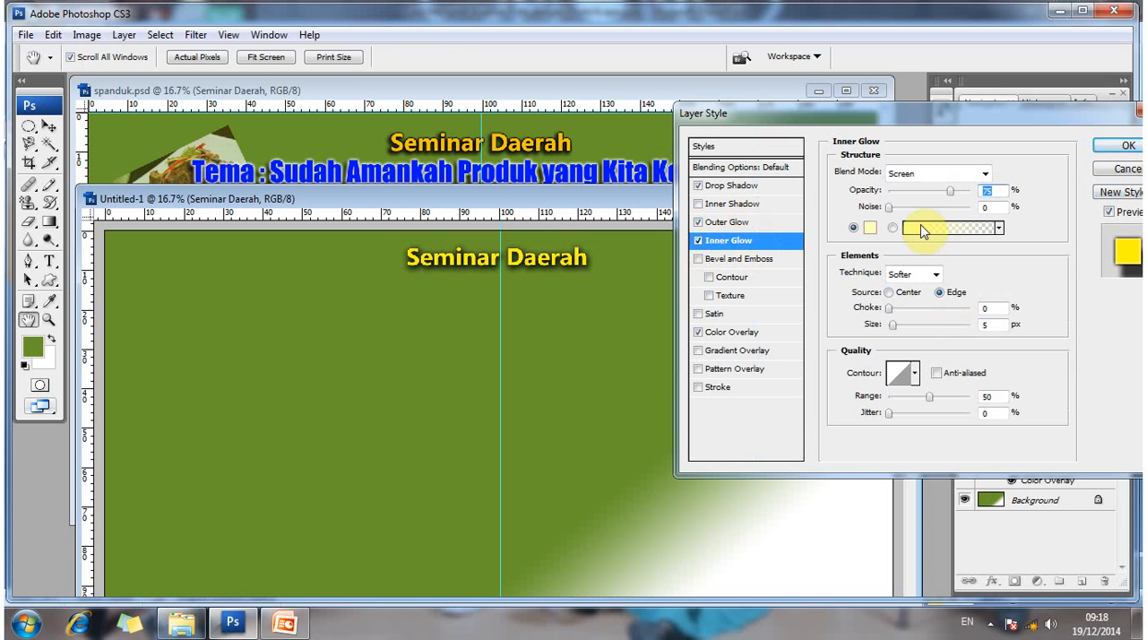
click(969, 175)
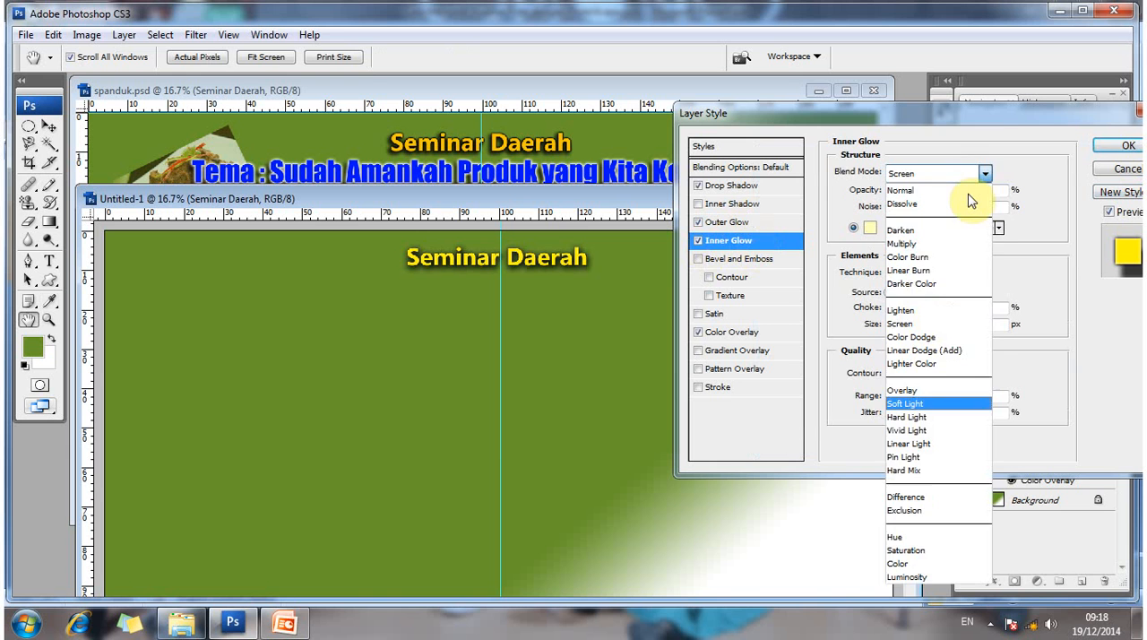
click(932, 403)
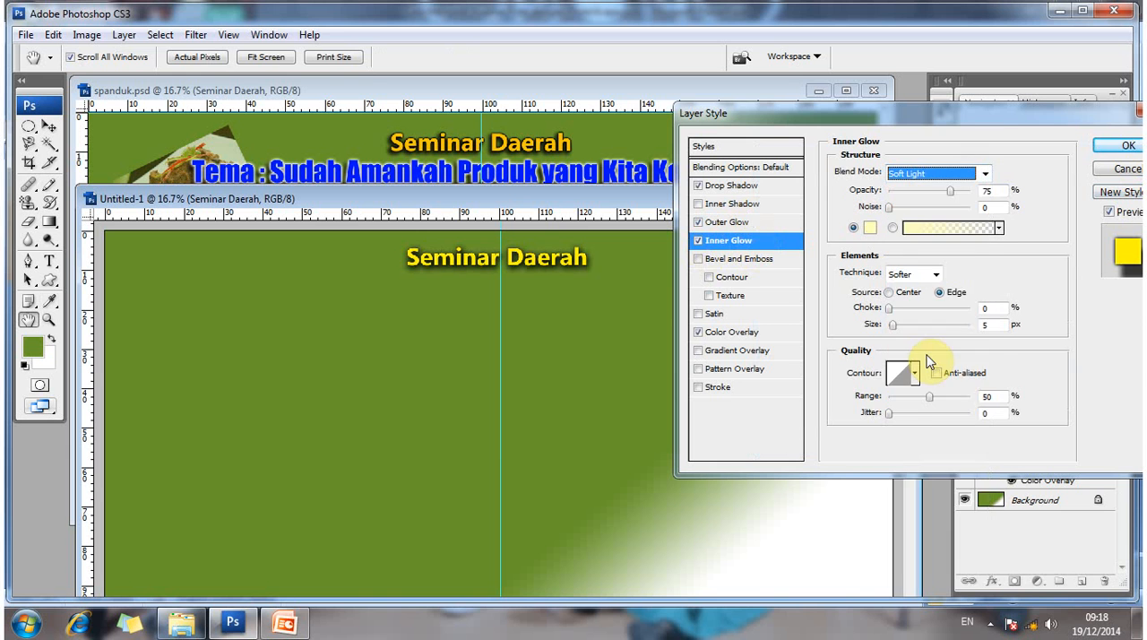
click(954, 174)
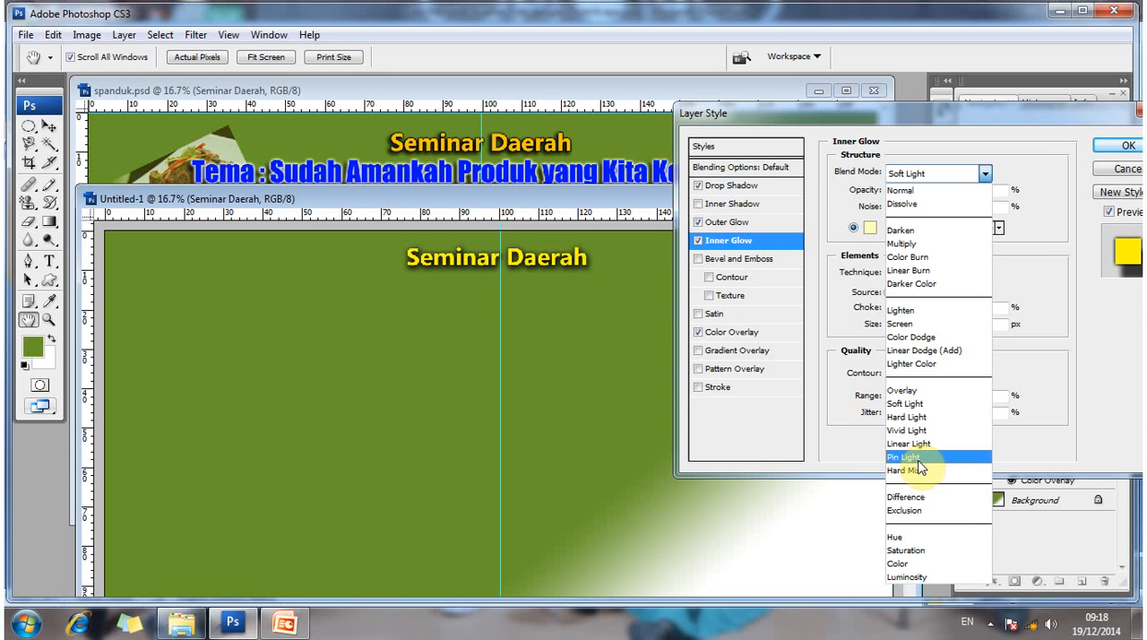
click(914, 418)
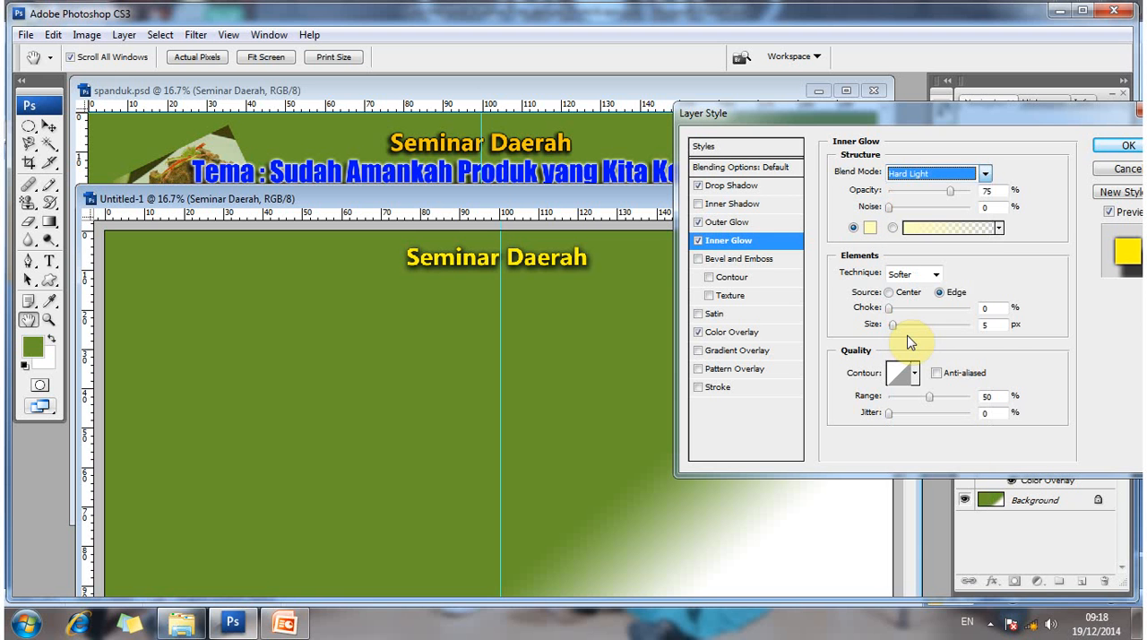
click(869, 231)
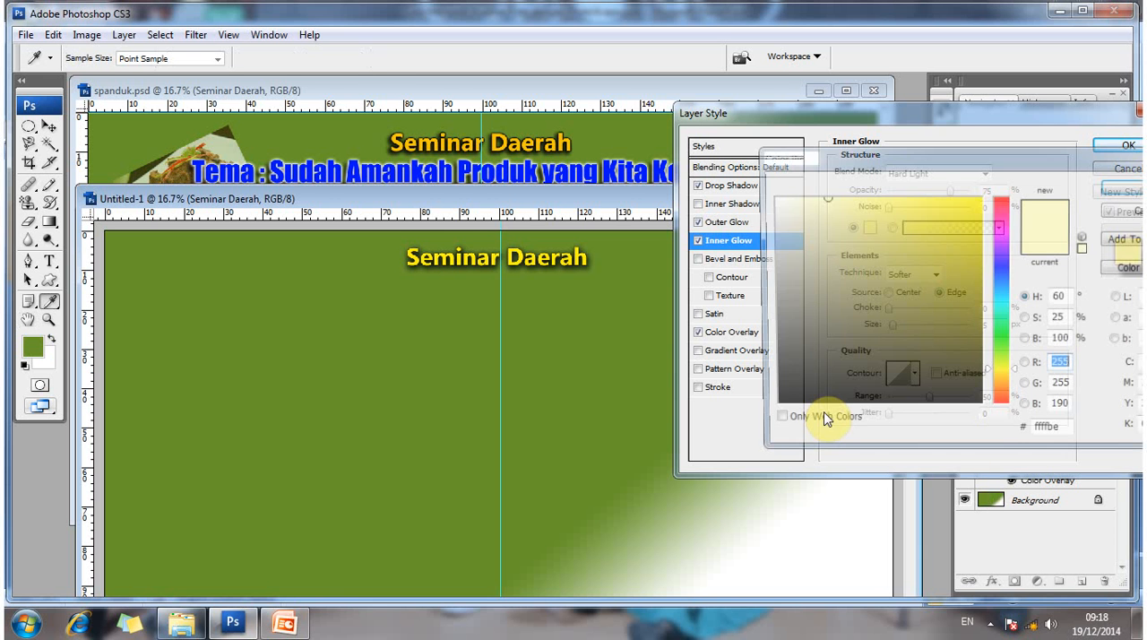
click(772, 405)
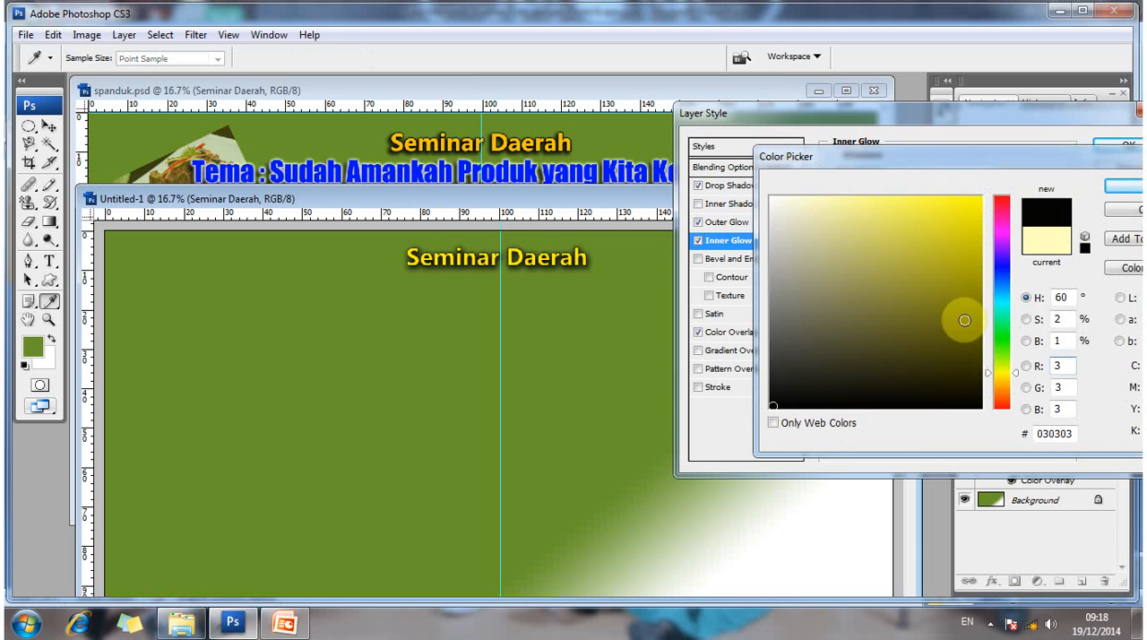
click(1131, 188)
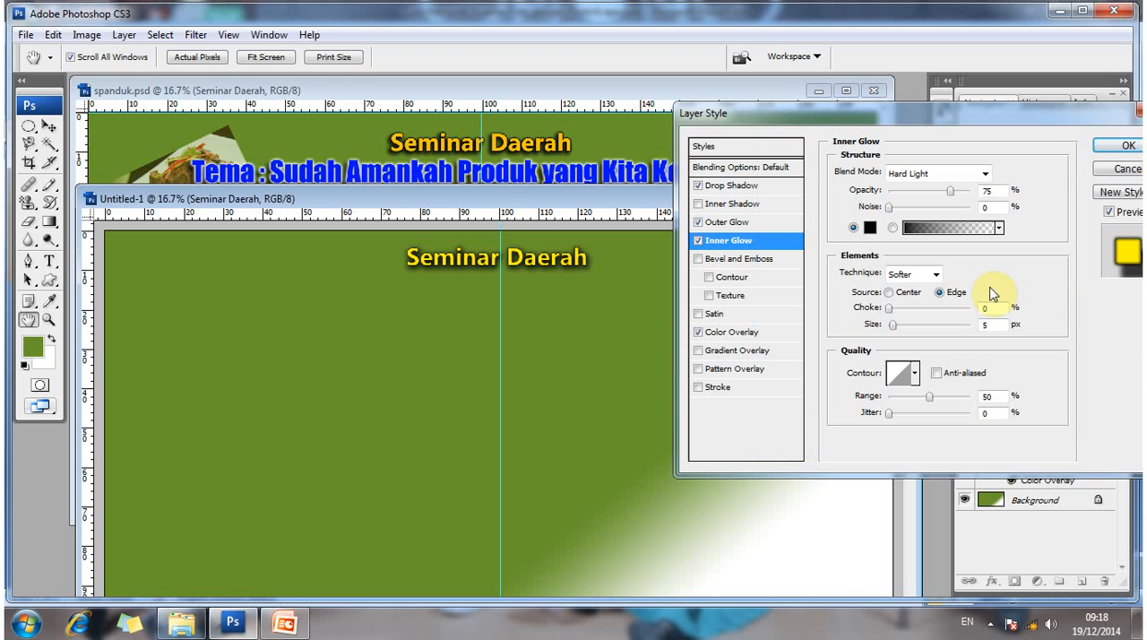
- Set the title's Outer Glow spread to 7% and size to 13 px, and apply the layer style
click(764, 223)
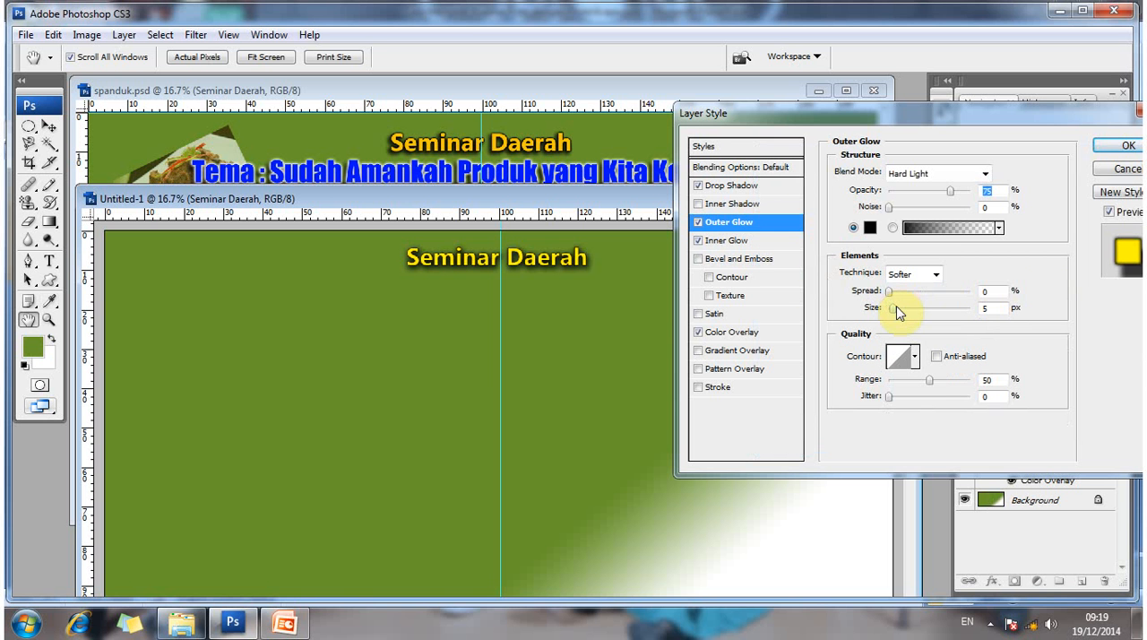
drag(896, 305, 894, 294)
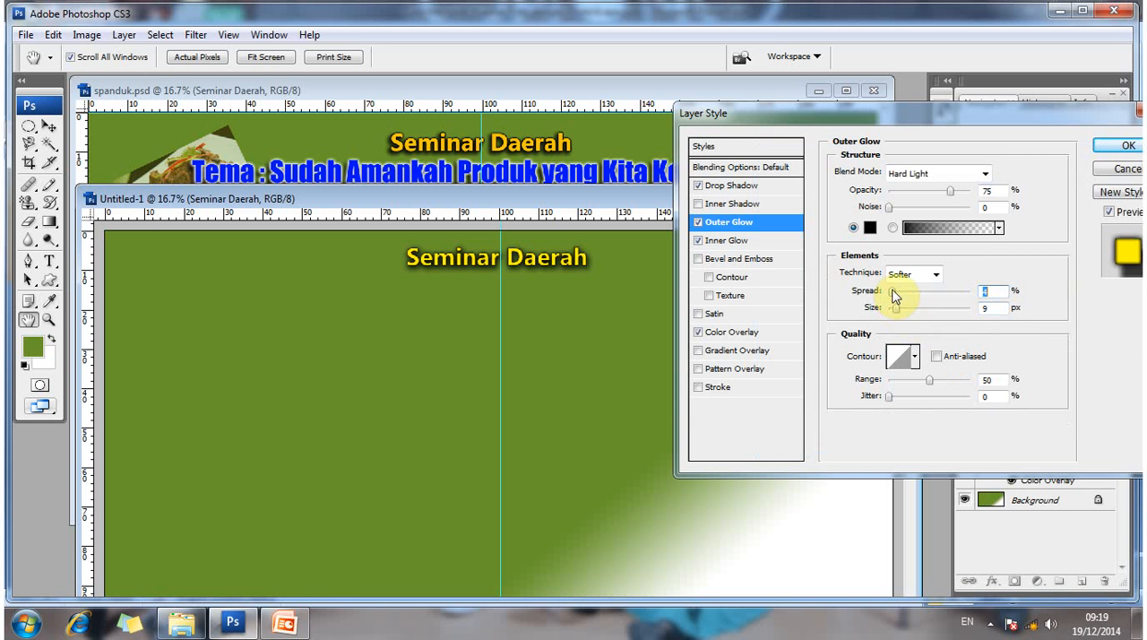
drag(892, 290, 904, 312)
drag(897, 307, 899, 308)
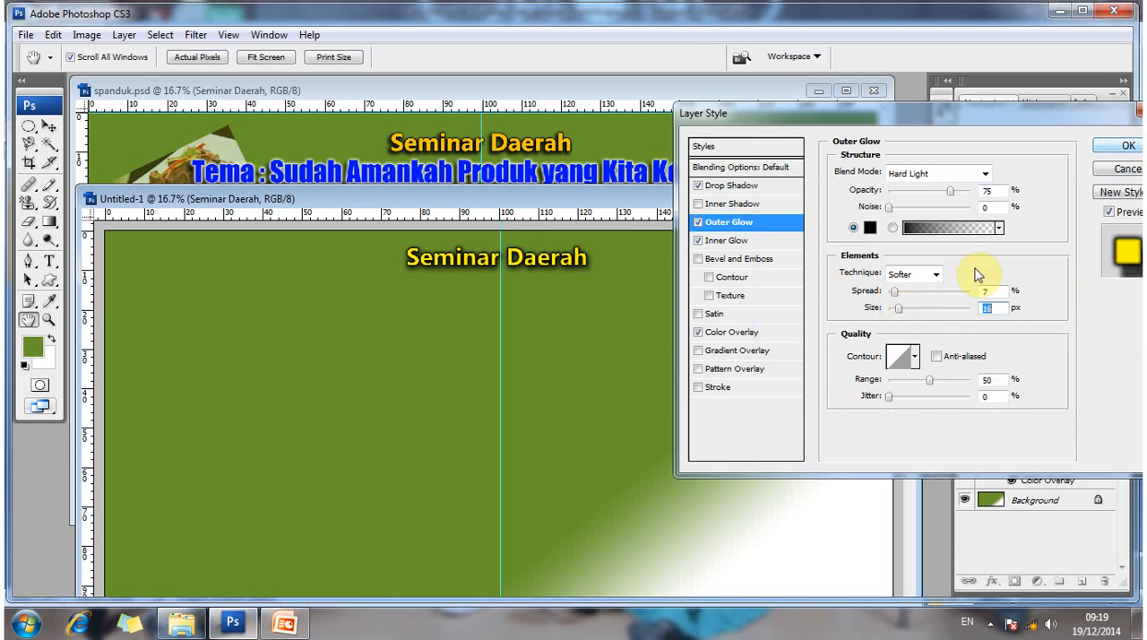
drag(899, 310, 896, 309)
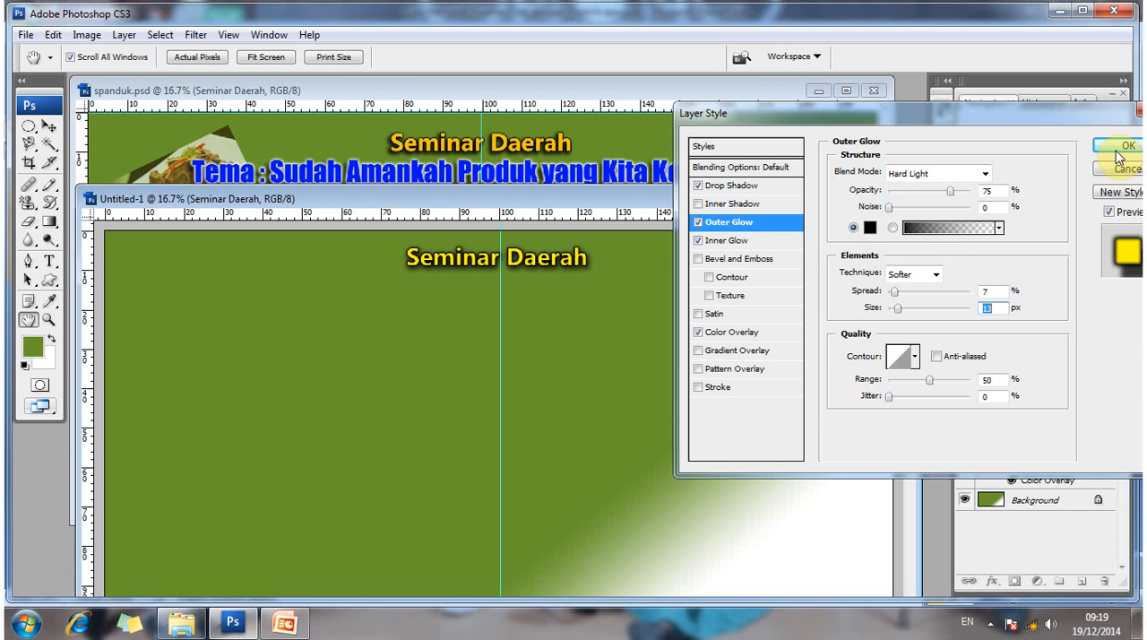
click(1114, 146)
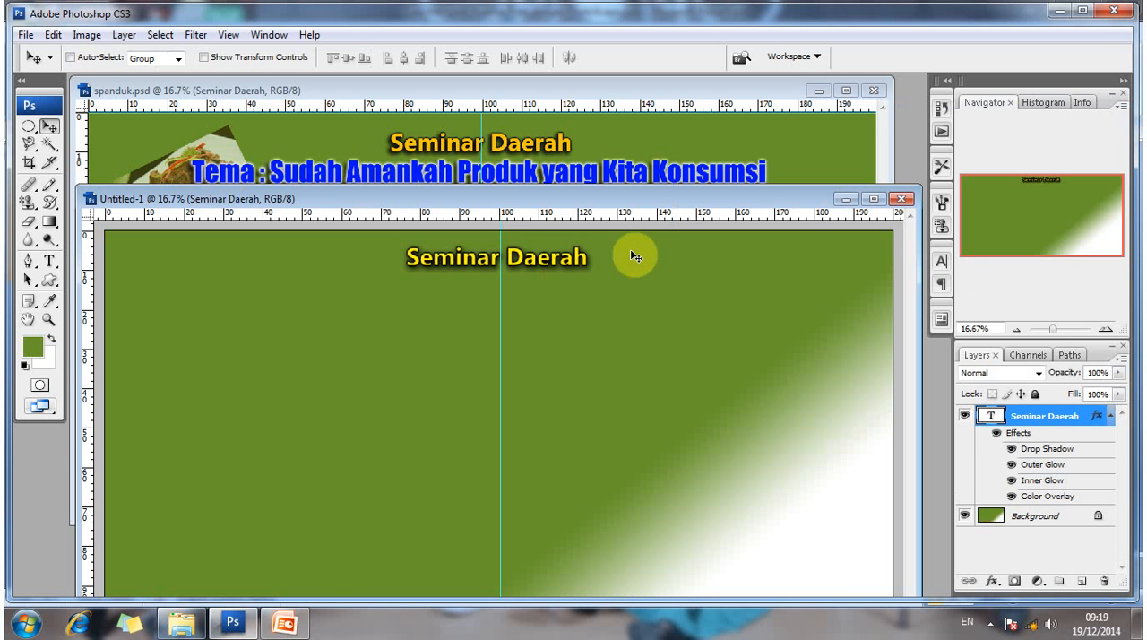
- Add the text line "Tema : Sudah Amankah Produk yang Kita Konsumsi" beneath the Seminar Daerah title
click(55, 263)
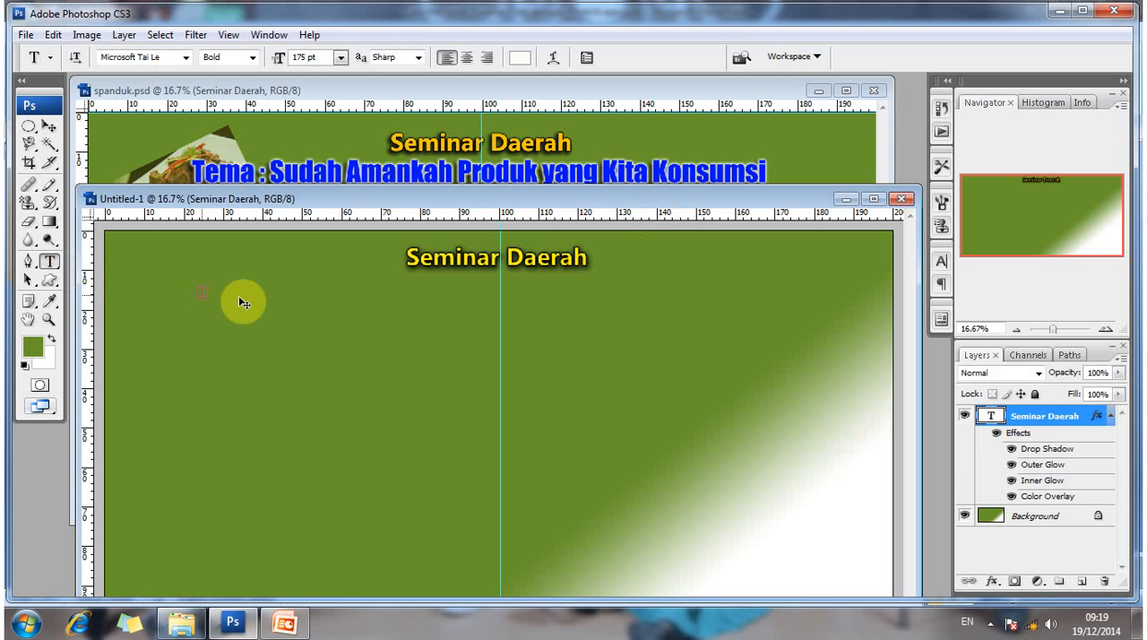
click(198, 294)
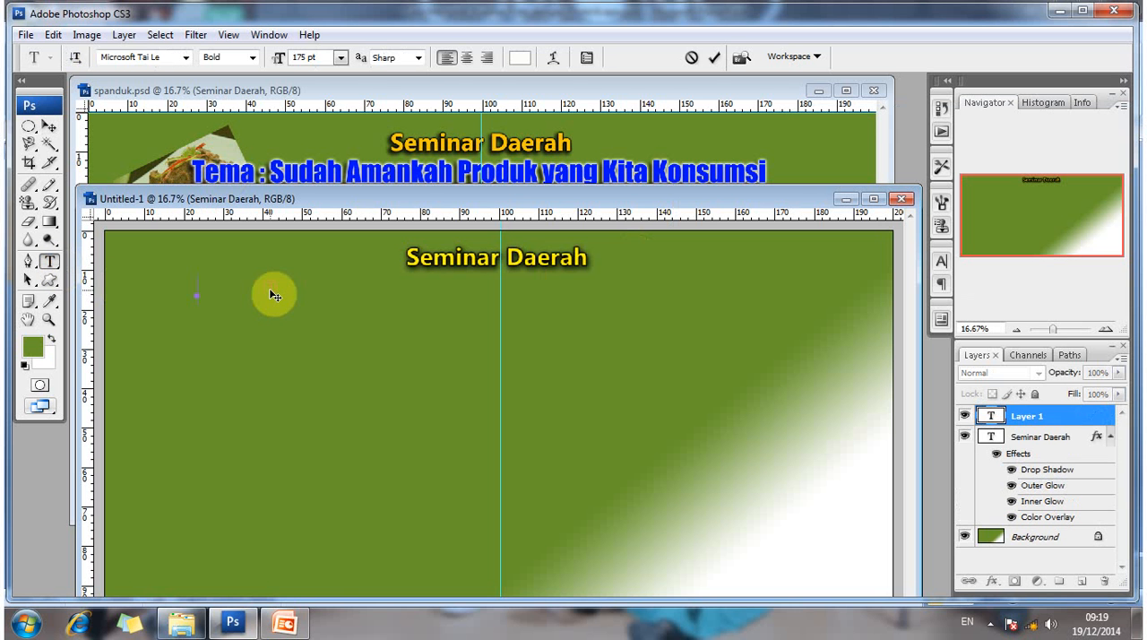
text(Tema : suda)
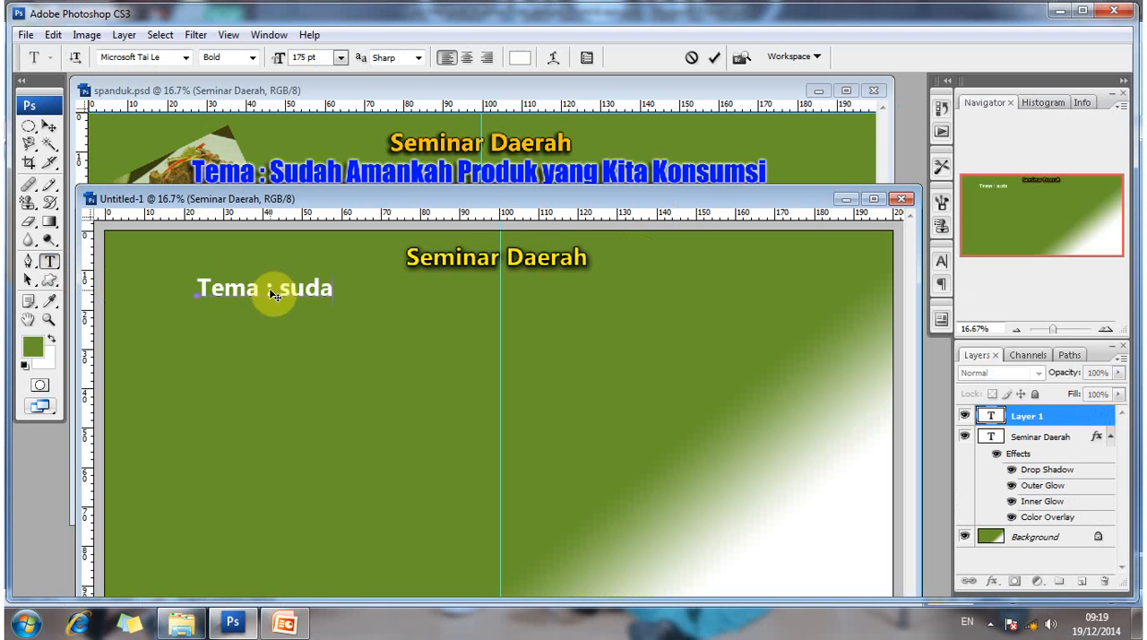
key(BackSpace)
key(BackSpace)
key(BackSpace)
key(BackSpace)
text(Sudah Amankah)
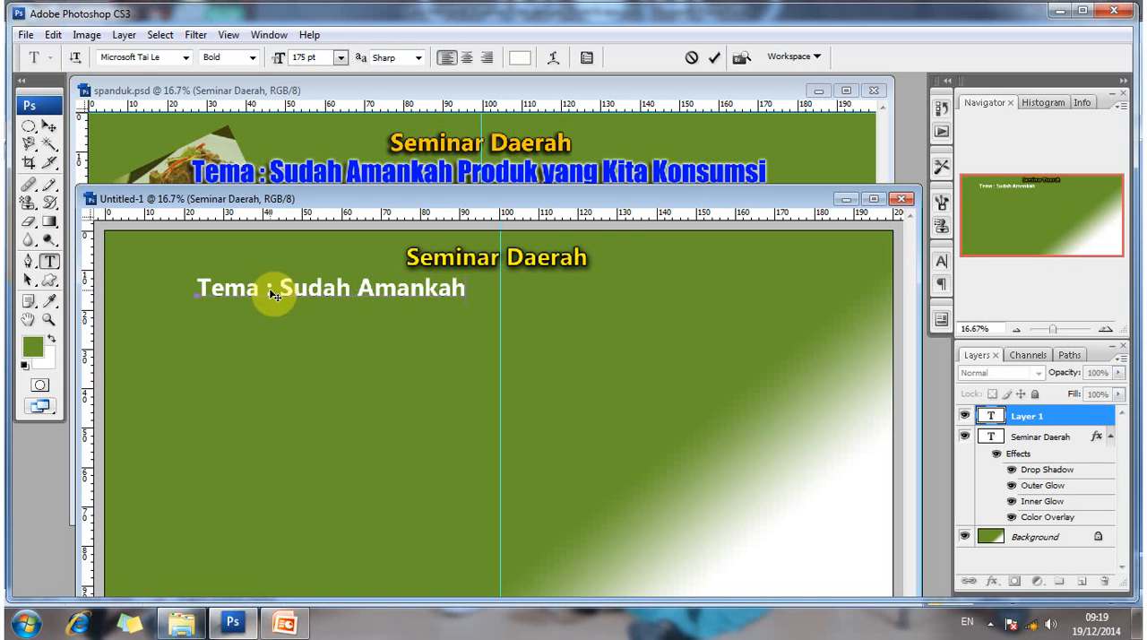
text( Produk )
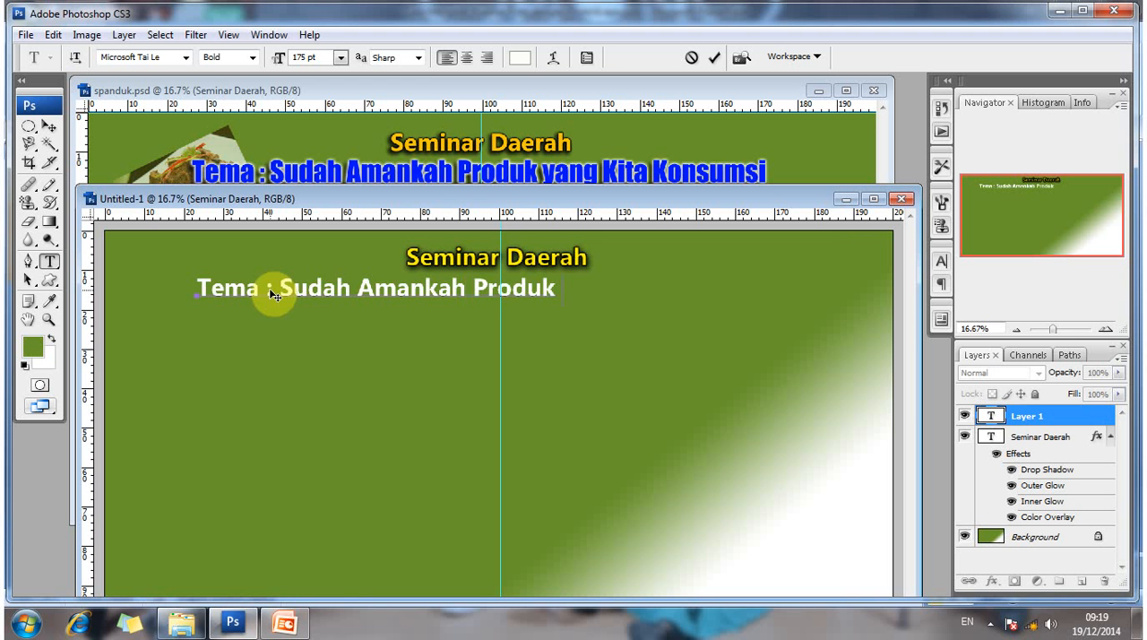
text(yang L)
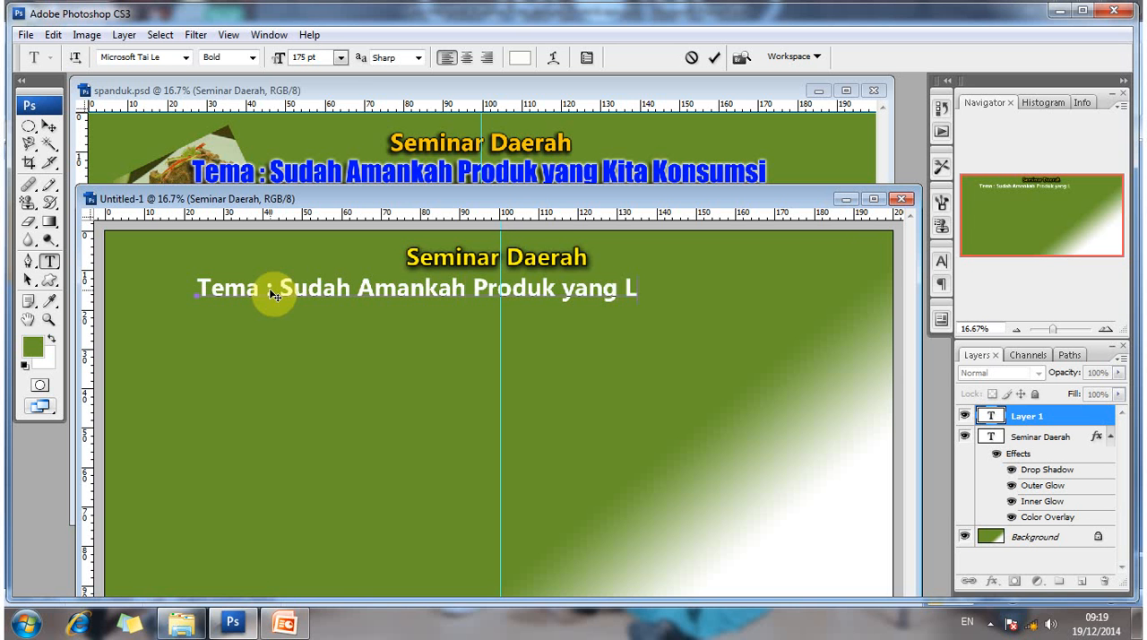
key(BackSpace)
text(Kita Ko)
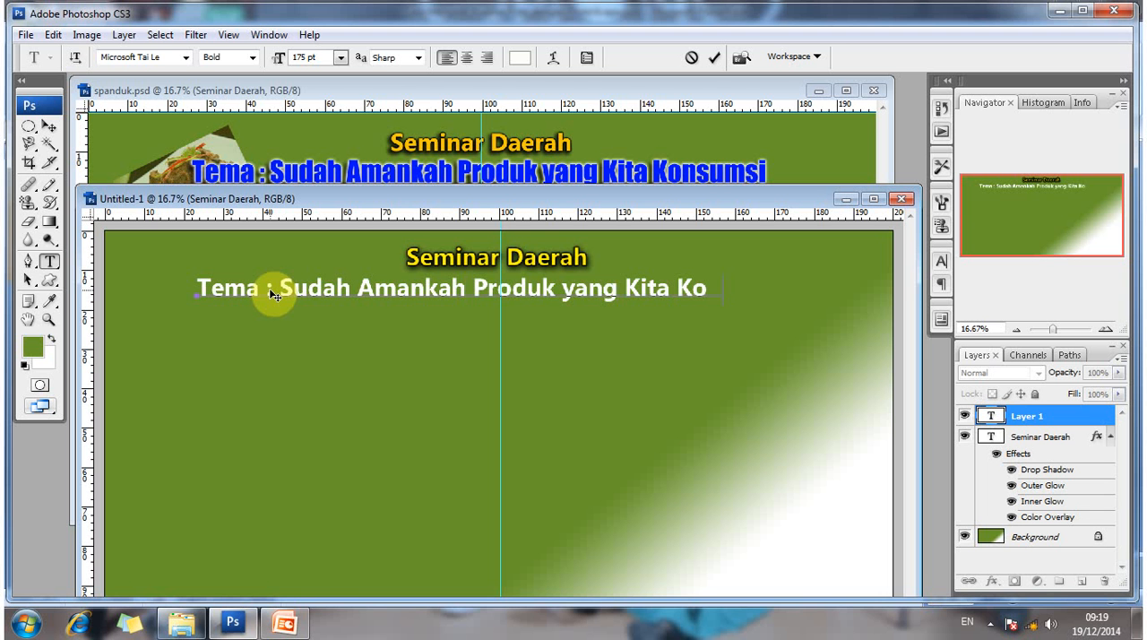
text(nsumas)
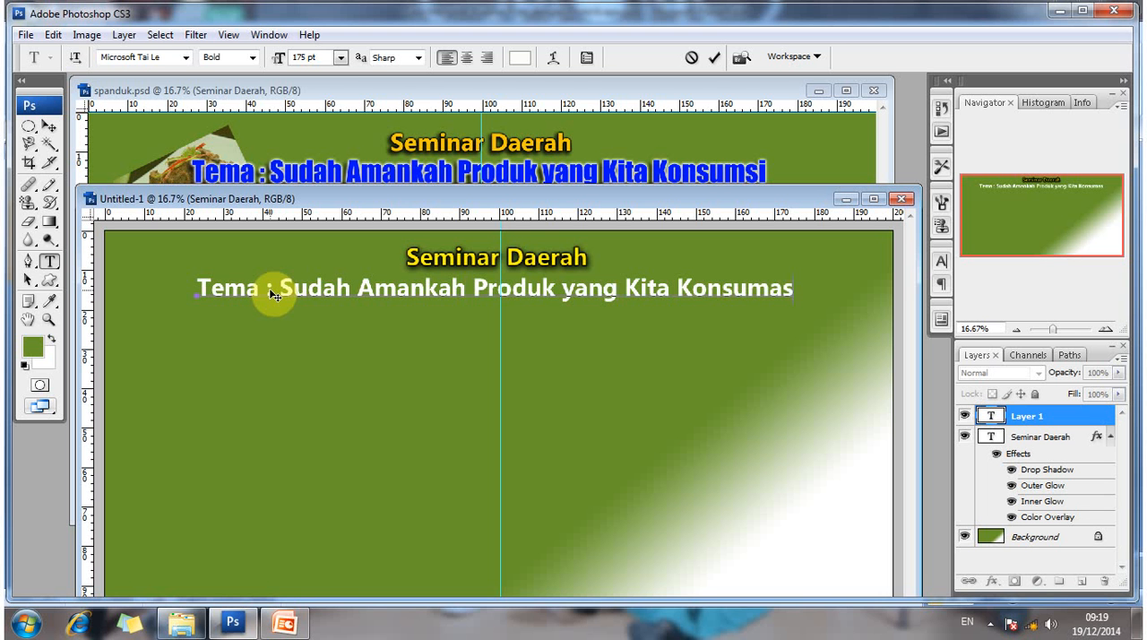
text(i)
key(BackSpace)
key(BackSpace)
text(i)
click(50, 126)
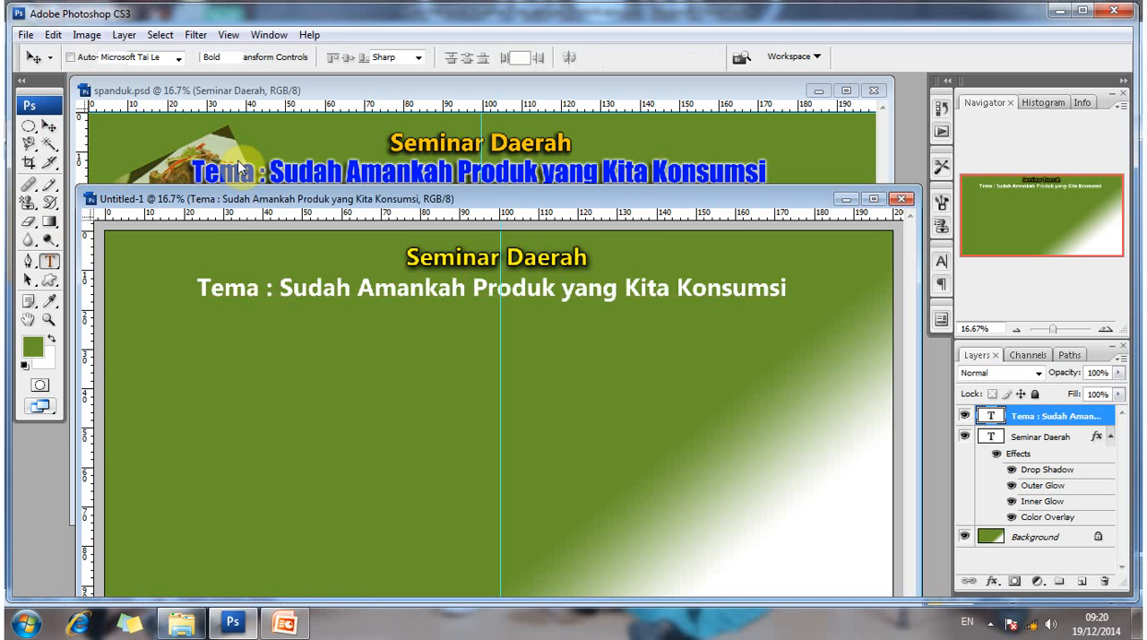
- Check the font and size used by the Tema line in spanduk.psd
click(241, 170)
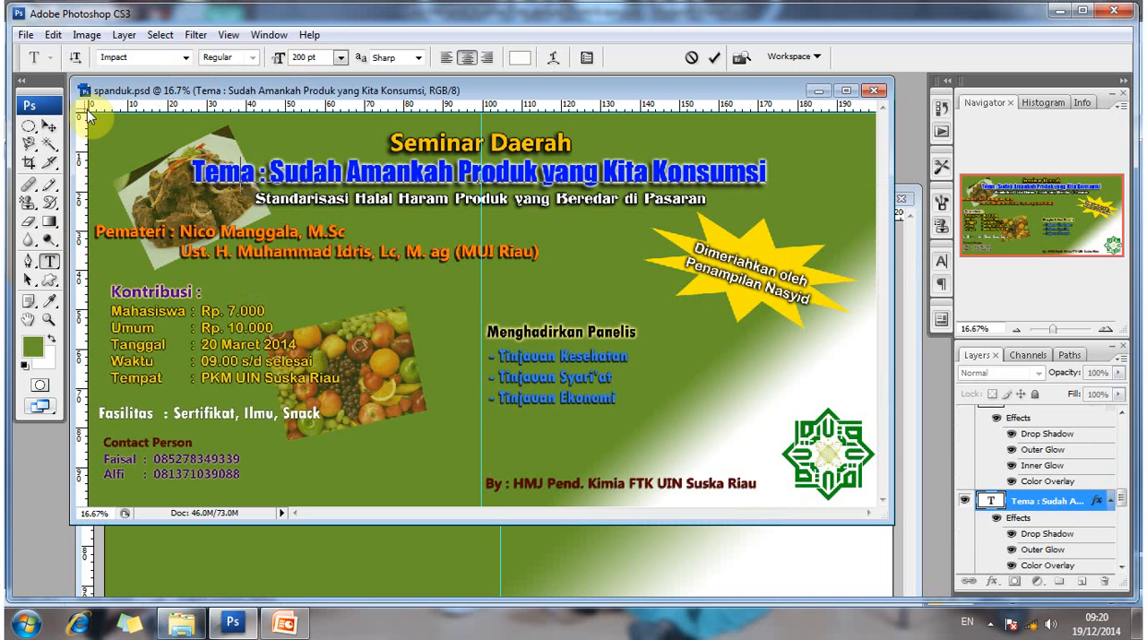
click(49, 126)
click(50, 260)
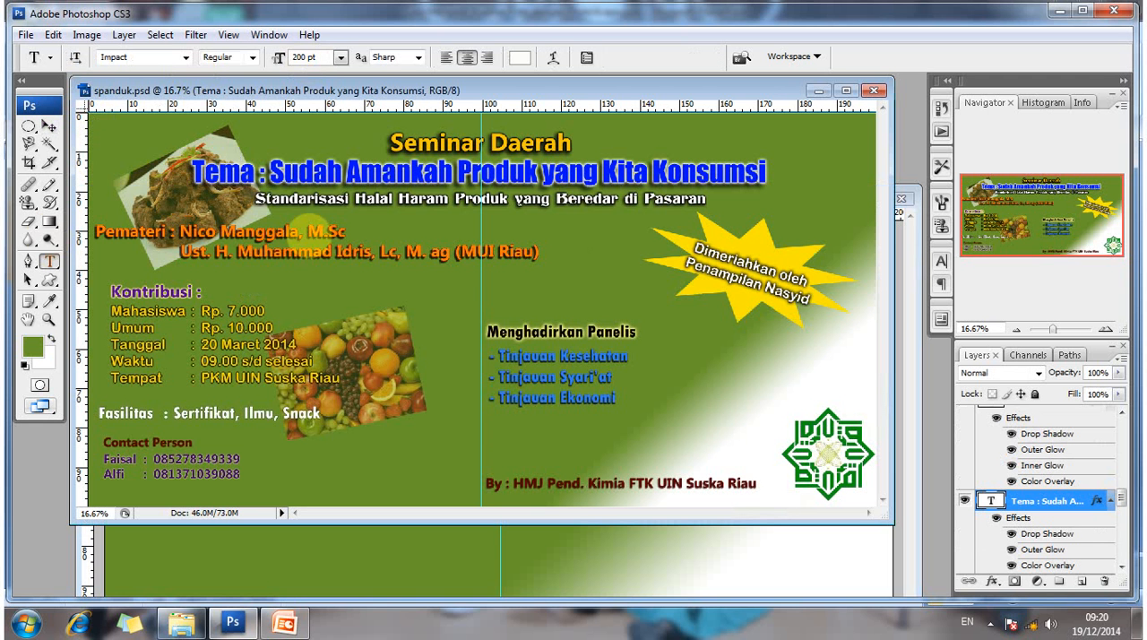
- Return to the new banner and select all the text of its Tema line
click(90, 550)
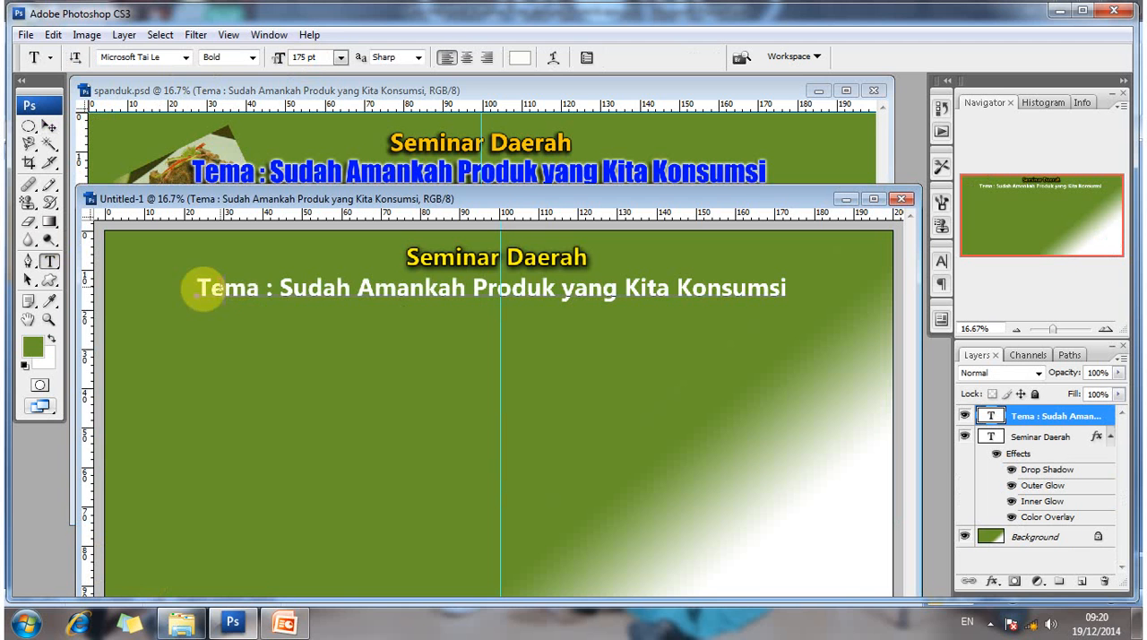
drag(195, 288, 790, 284)
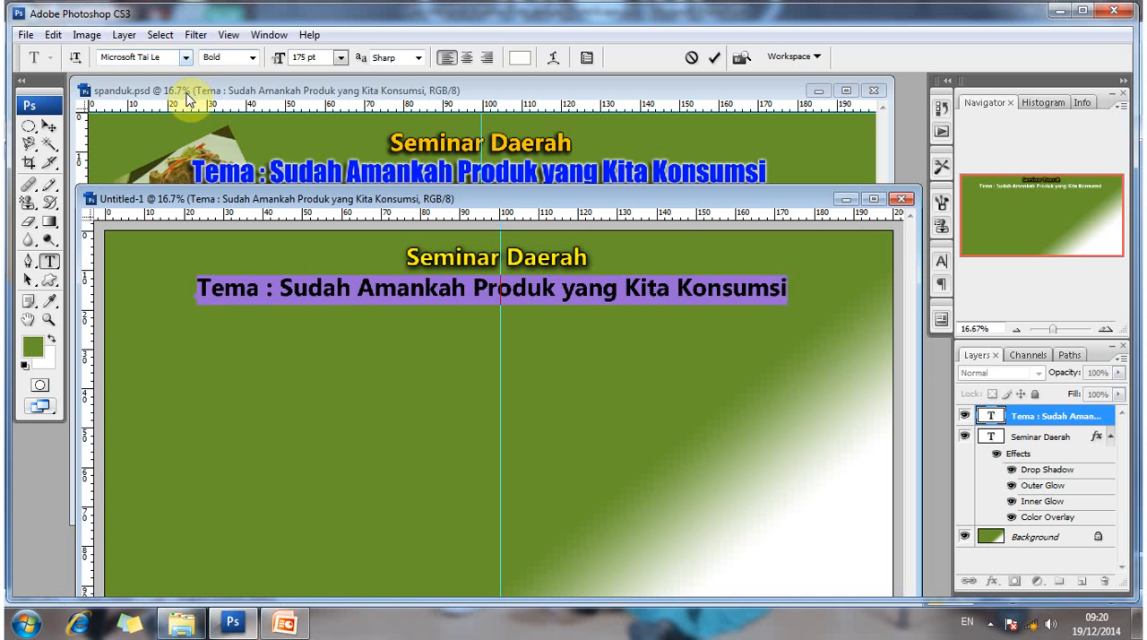
click(186, 57)
scroll(365, 378, up, 5)
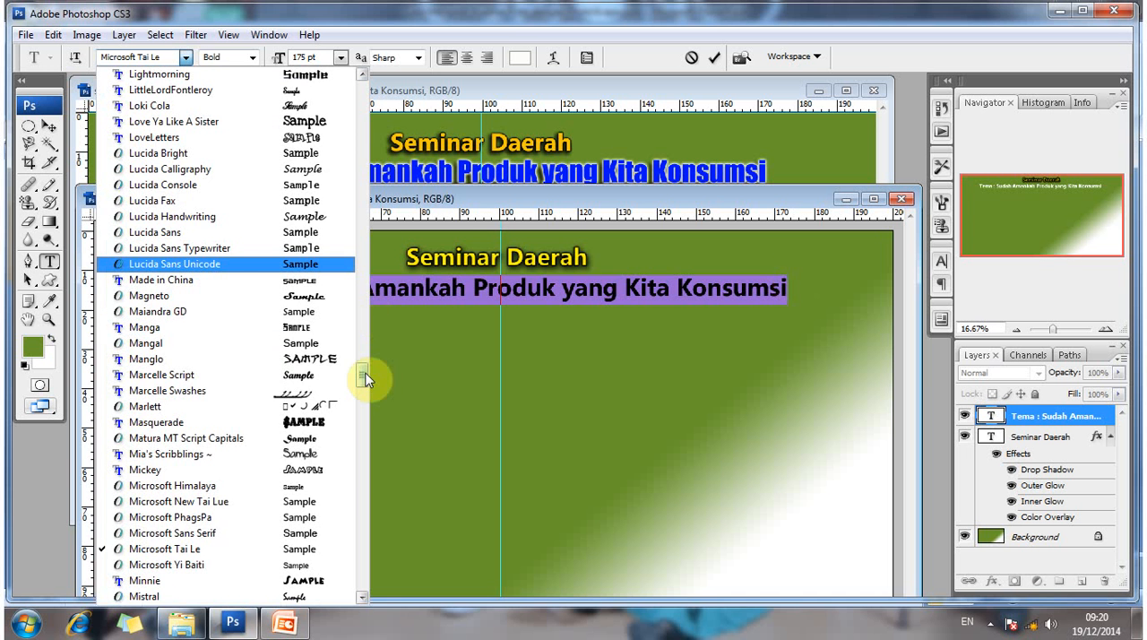
drag(366, 378, 362, 109)
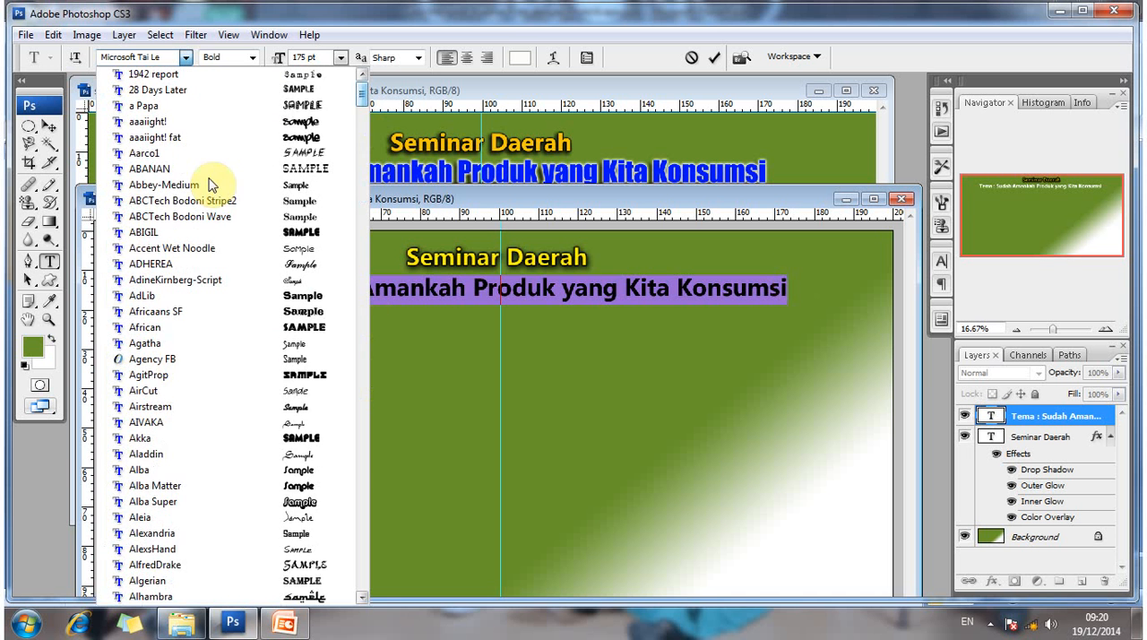
scroll(179, 440, down, 6)
scroll(179, 439, down, 10)
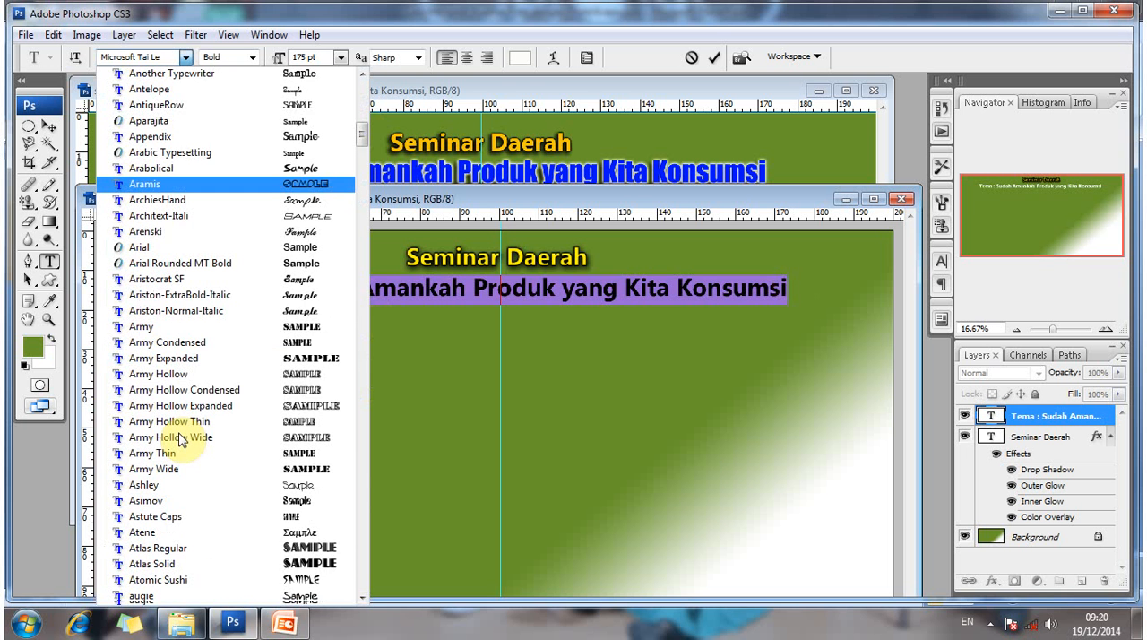
scroll(180, 438, down, 8)
scroll(179, 441, down, 13)
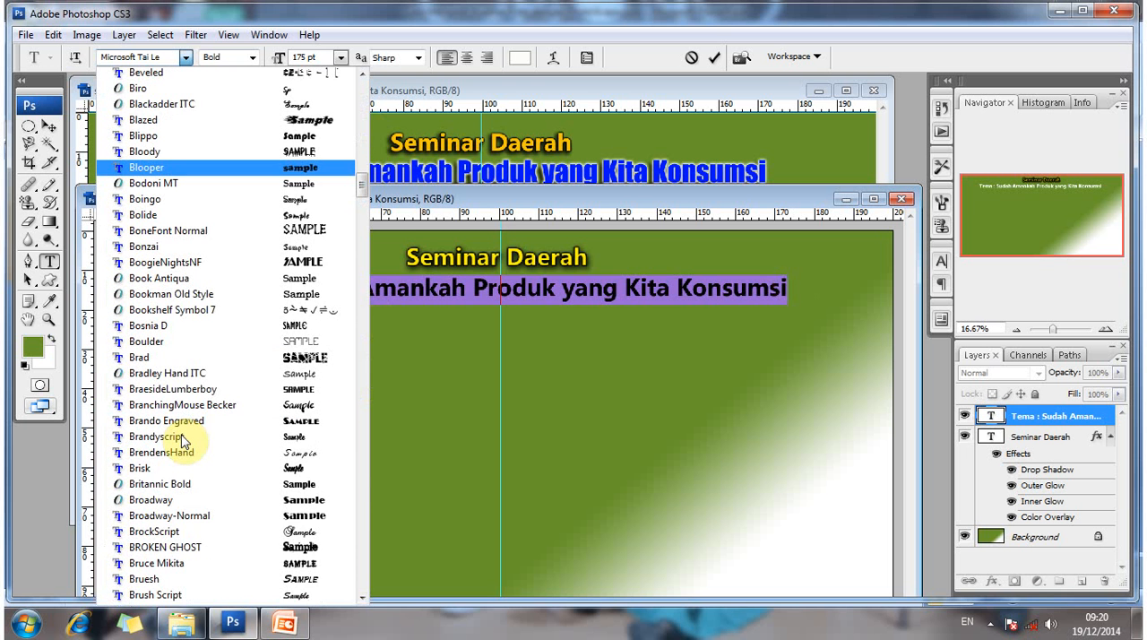
scroll(182, 440, down, 15)
scroll(182, 437, down, 6)
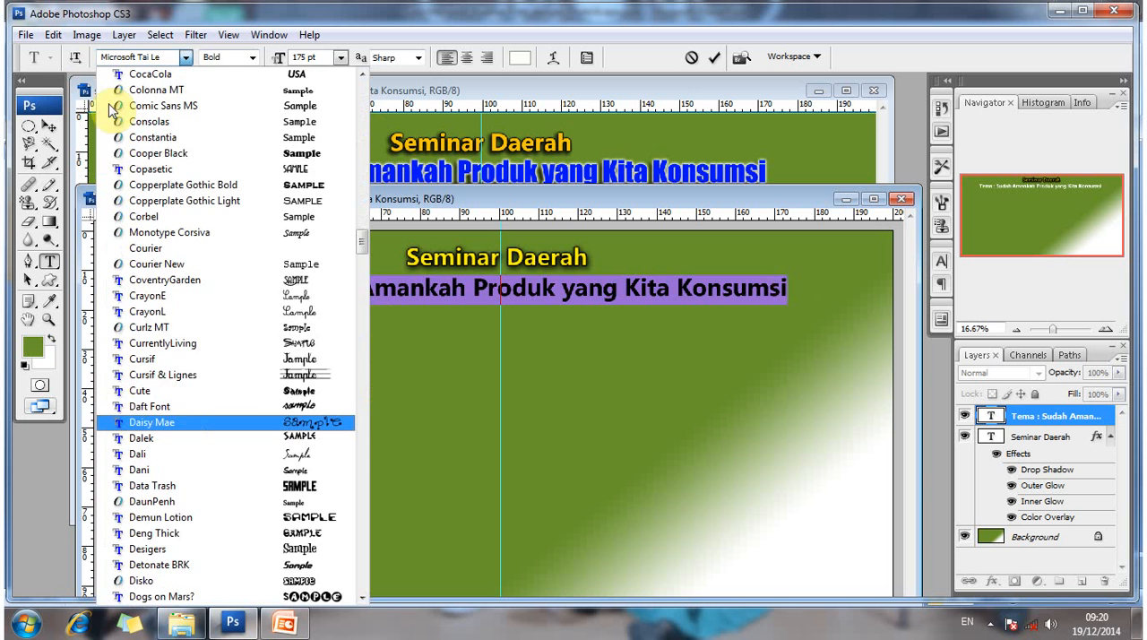
click(135, 58)
- Set the selected Tema line's font to Impact and its size to 200 pt, and commit the text
click(157, 61)
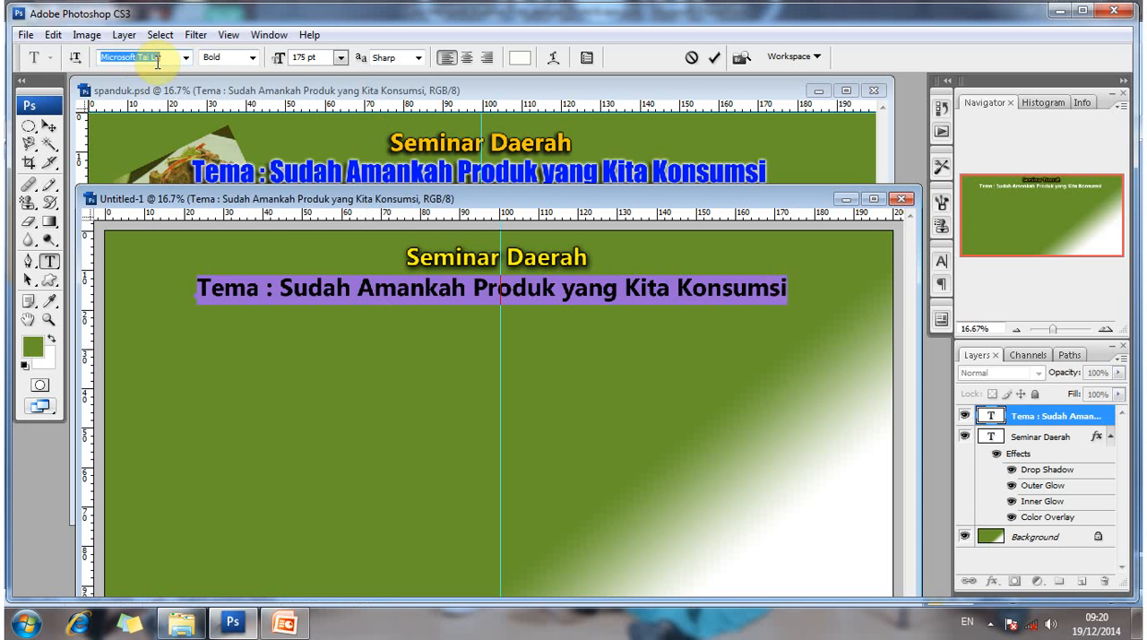
text(Impact)
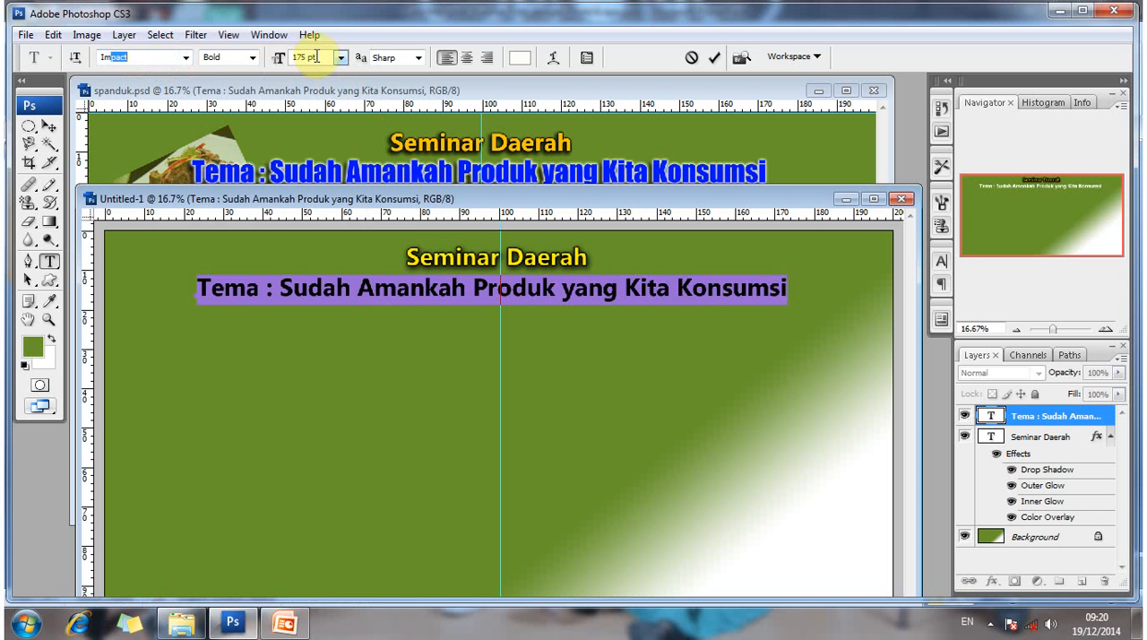
click(315, 57)
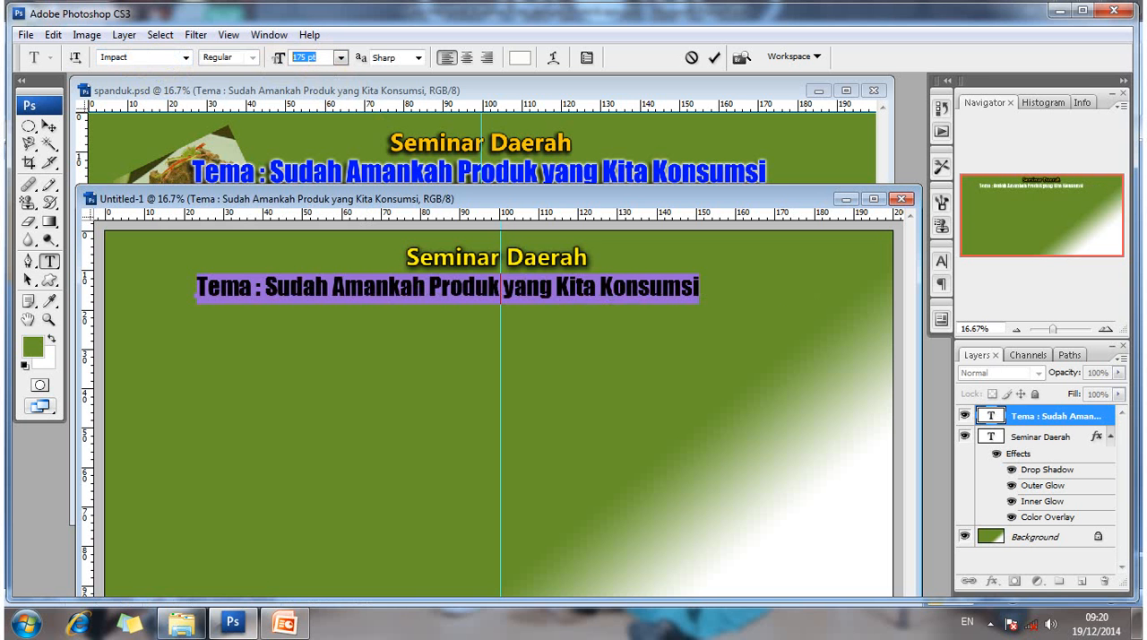
text(200)
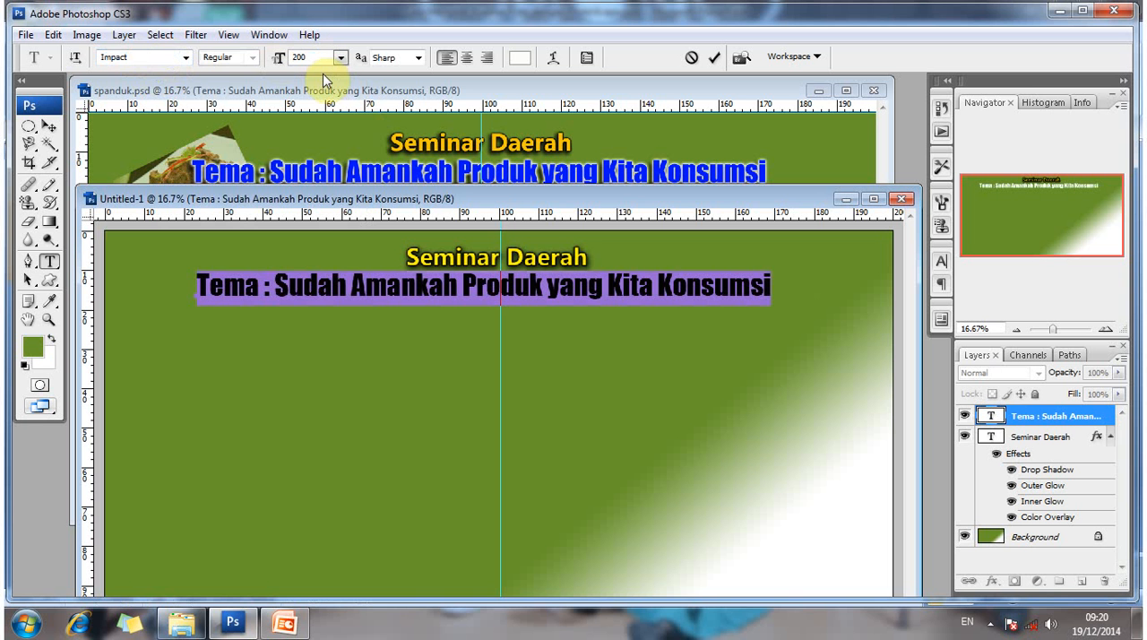
click(48, 127)
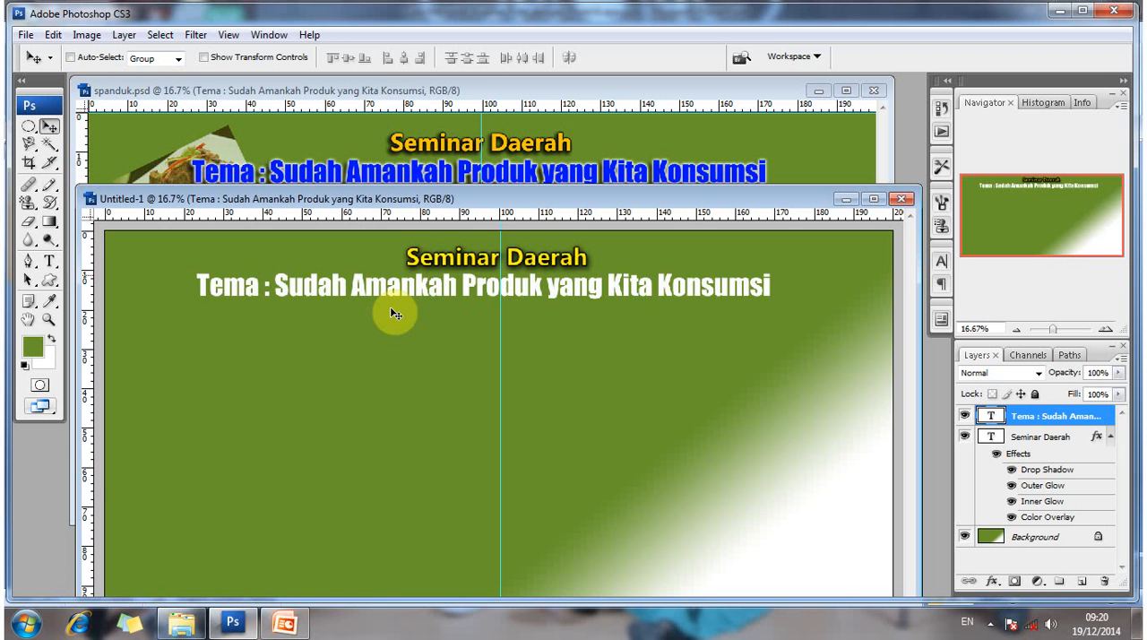
- Select the whole Tema line again, centre-align its text, and commit the edit
click(48, 260)
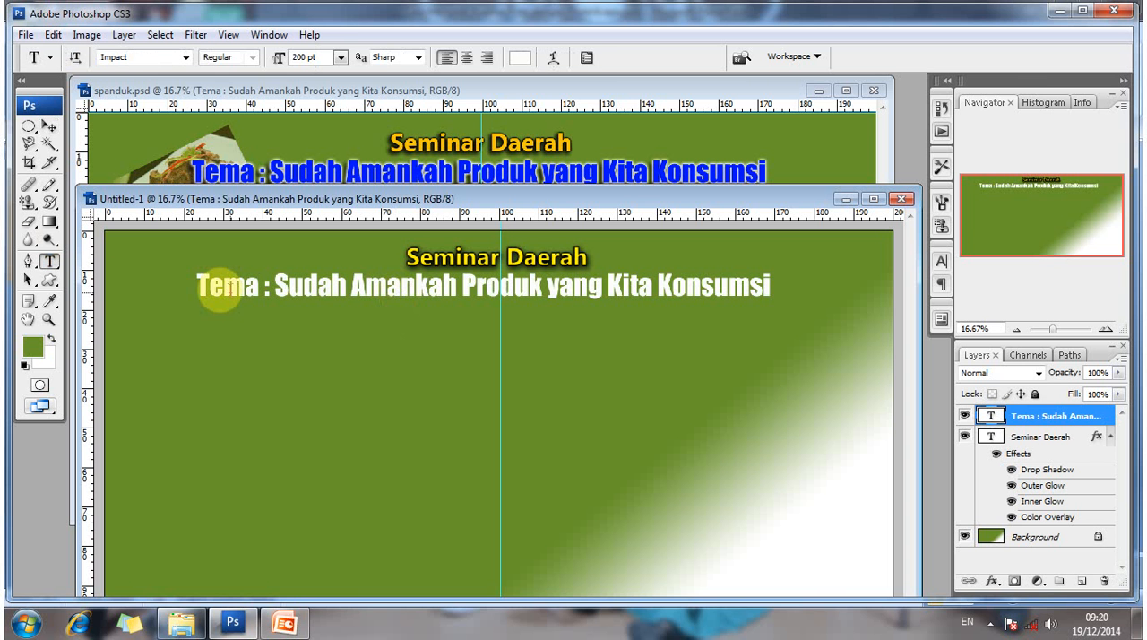
drag(198, 287, 771, 288)
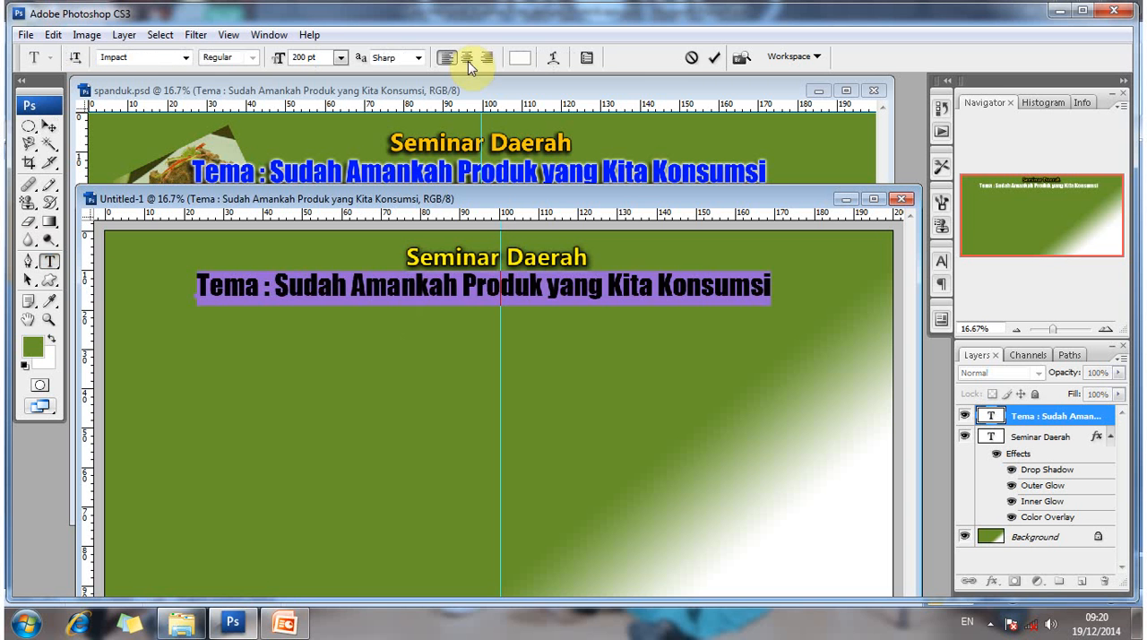
click(468, 58)
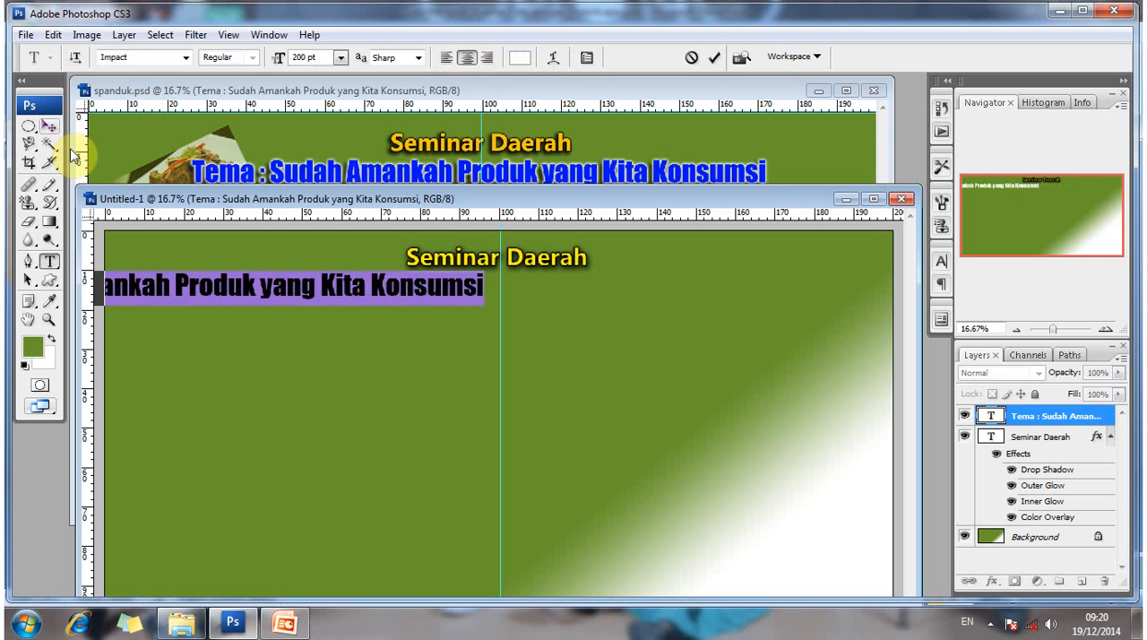
click(49, 126)
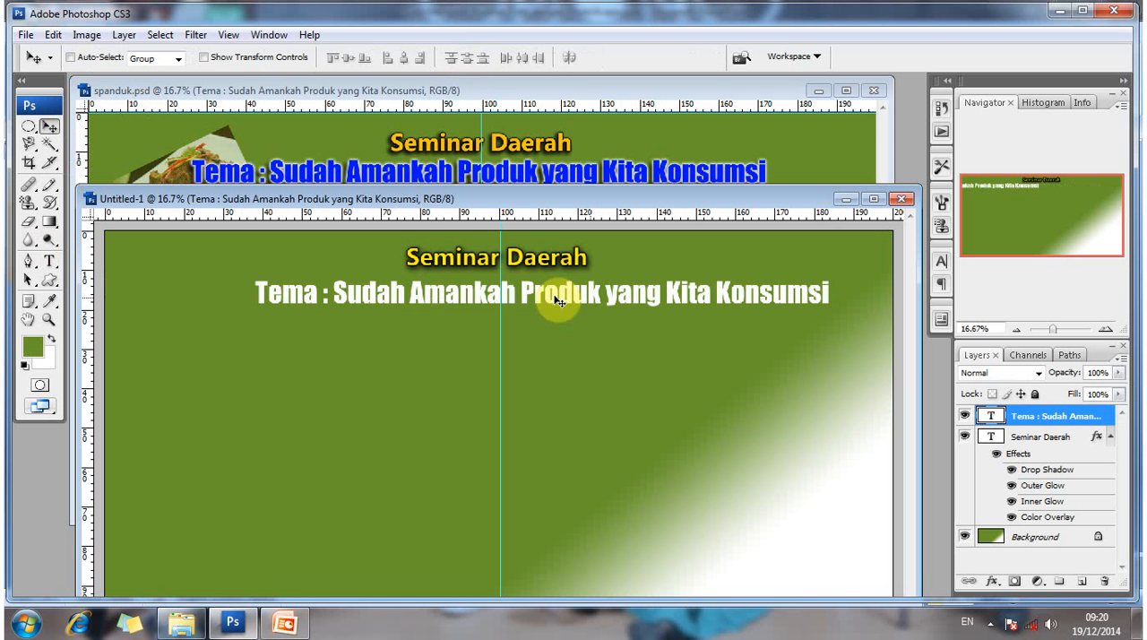
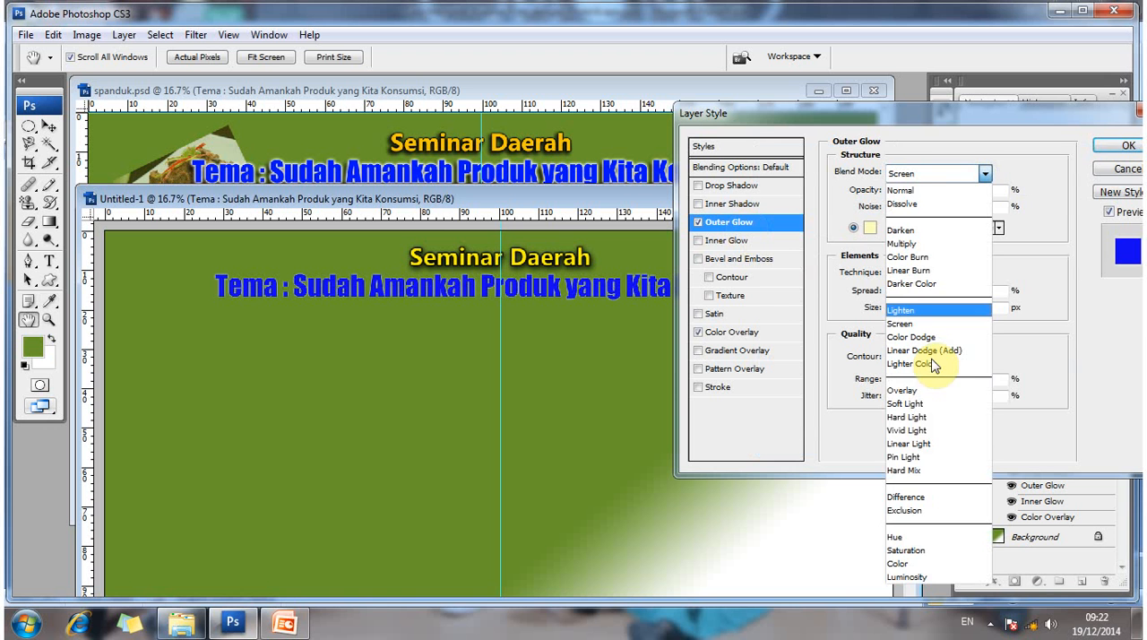
- Set the Tema line's Outer Glow to Hard Light blending, white colour, 6% spread and 38 px size
click(919, 416)
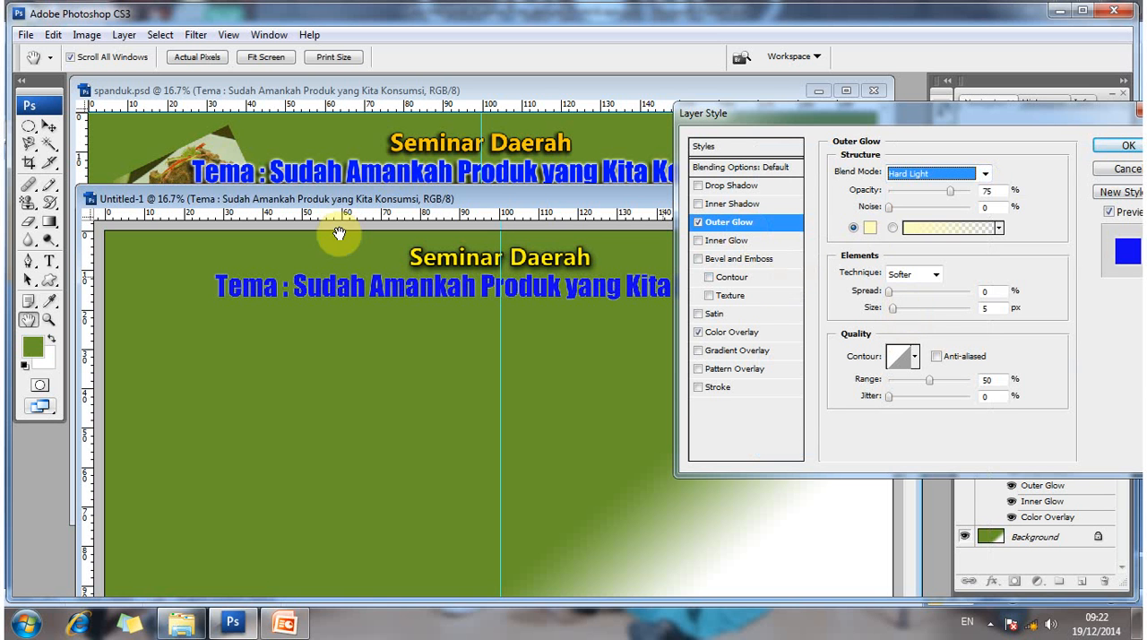
click(867, 228)
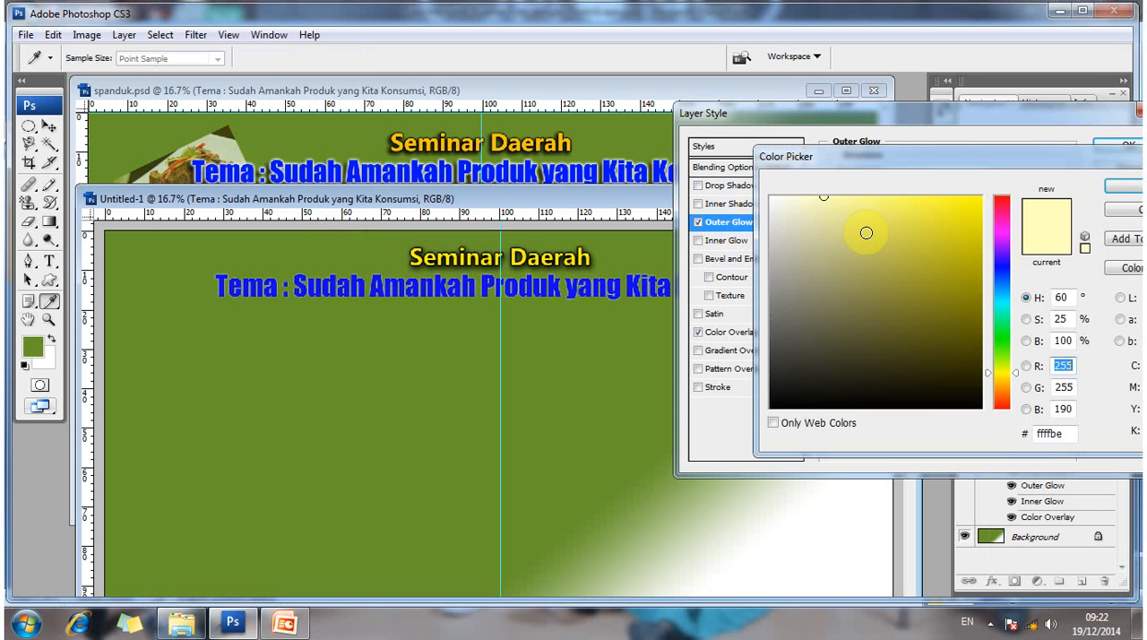
click(771, 196)
click(1122, 186)
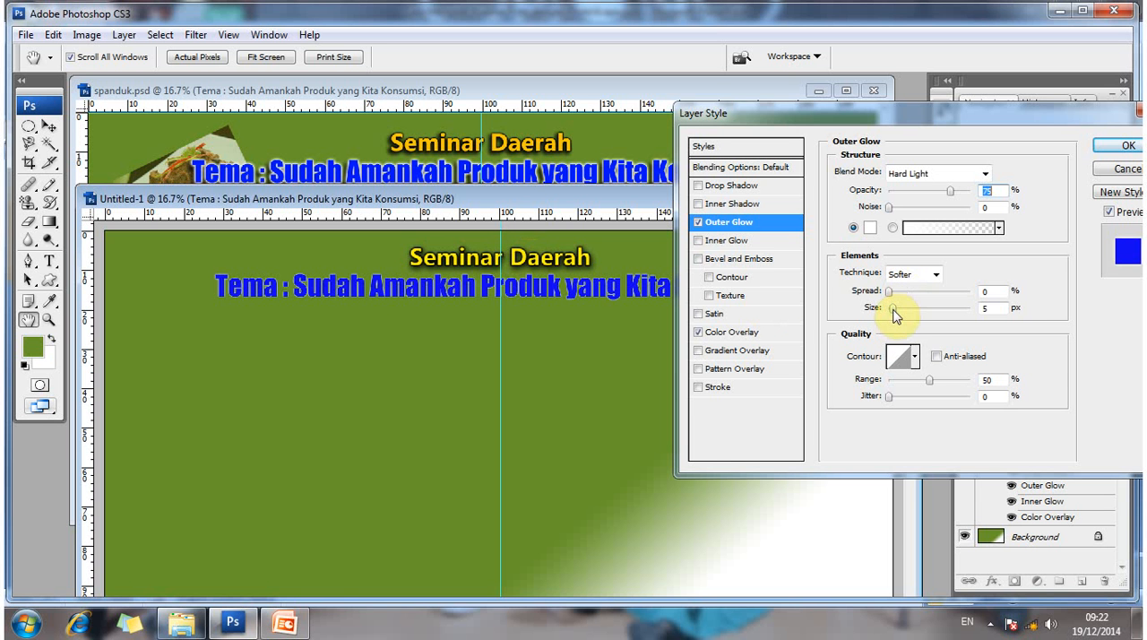
mouse_move(893, 308)
mouse_down()
mouse_move(911, 312)
mouse_move(894, 302)
mouse_up()
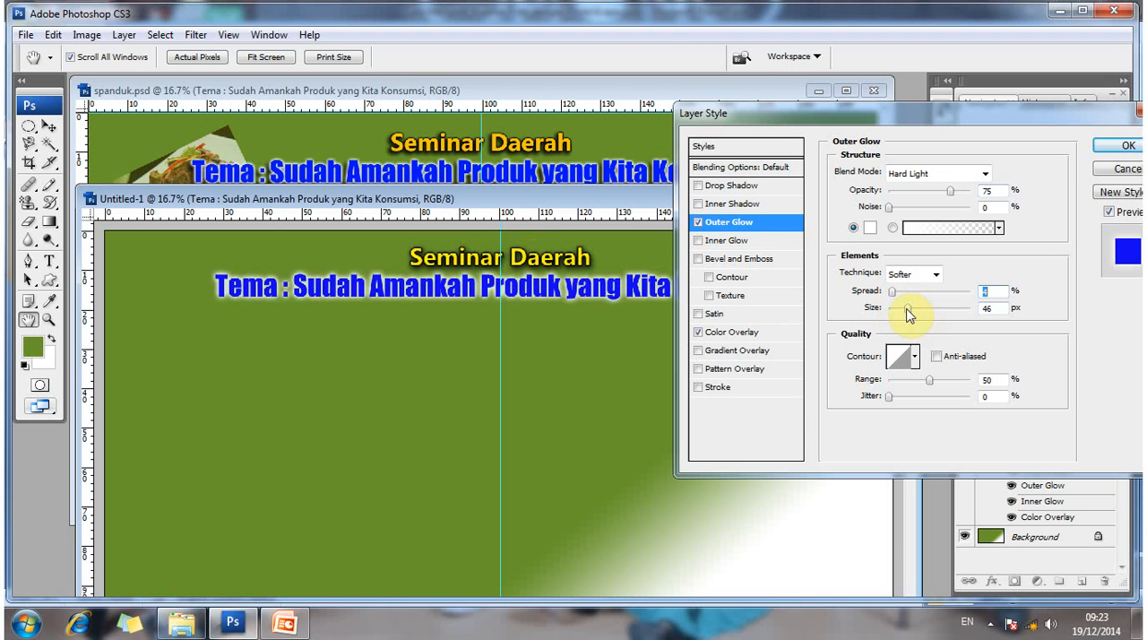
drag(907, 307, 896, 296)
click(891, 293)
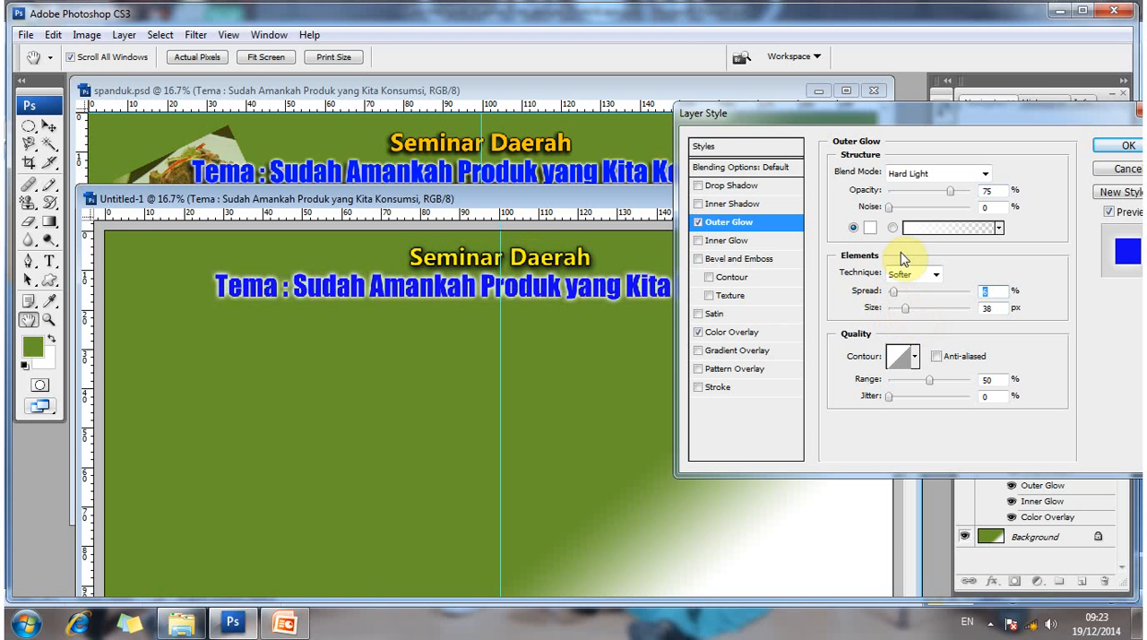
- Add a Drop Shadow to the Tema line with 8 px distance, 10% spread and 76 px size, and apply the layer style
click(766, 186)
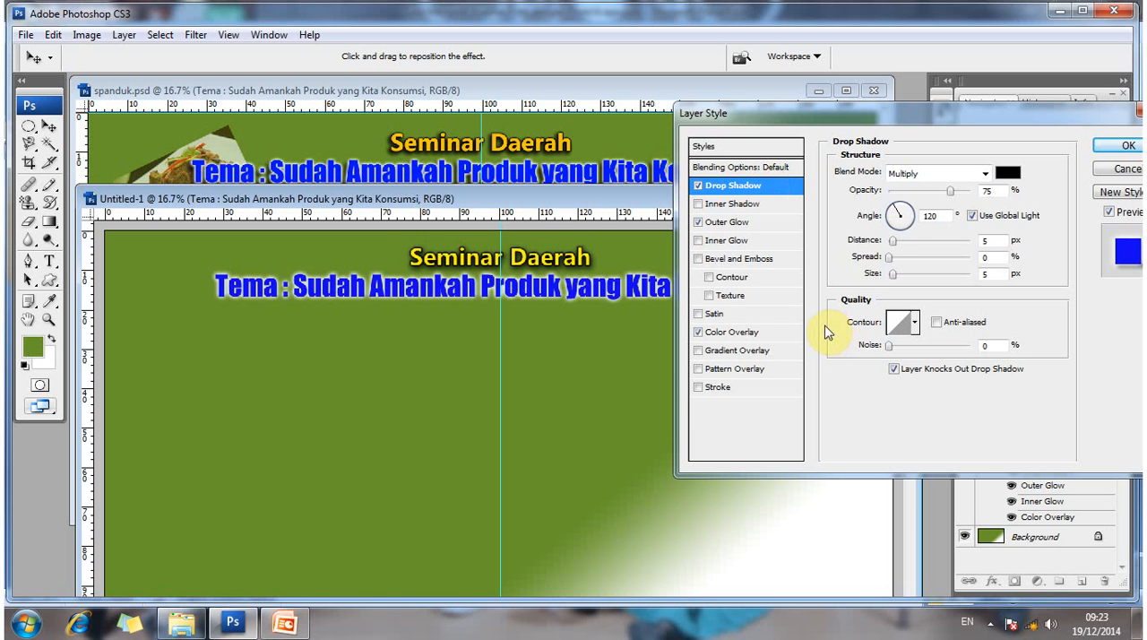
click(894, 249)
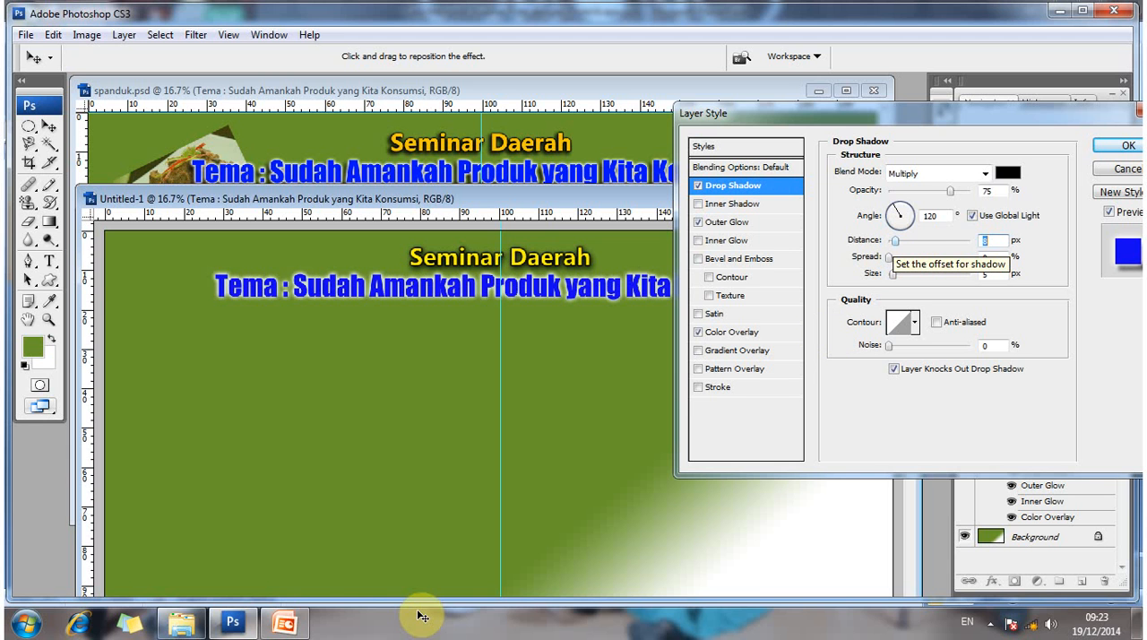
click(893, 258)
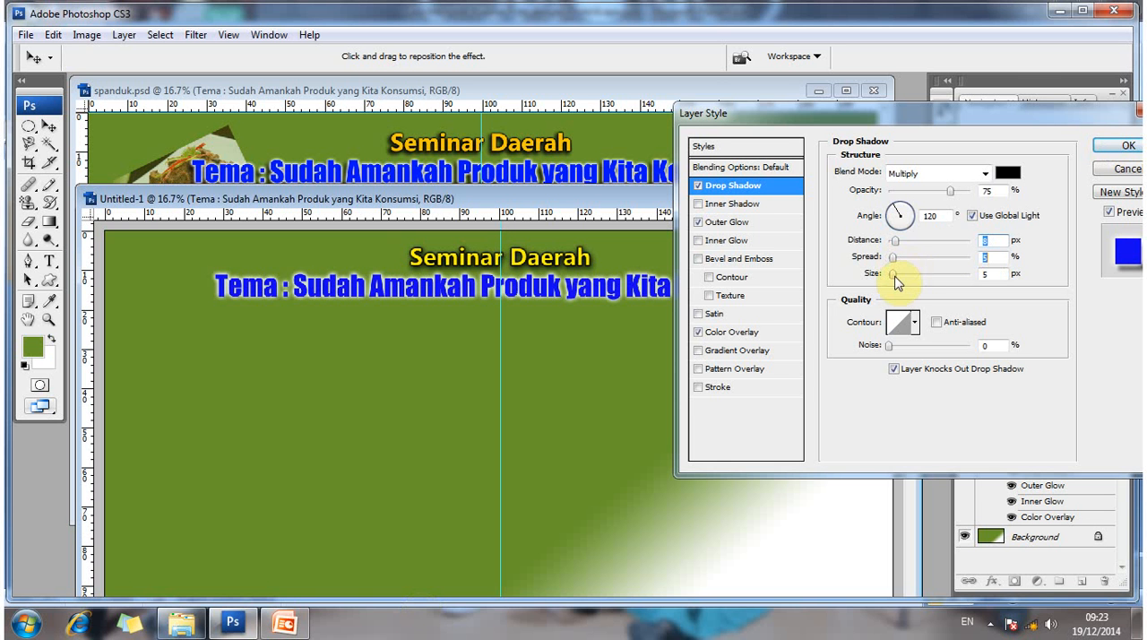
drag(894, 277, 921, 281)
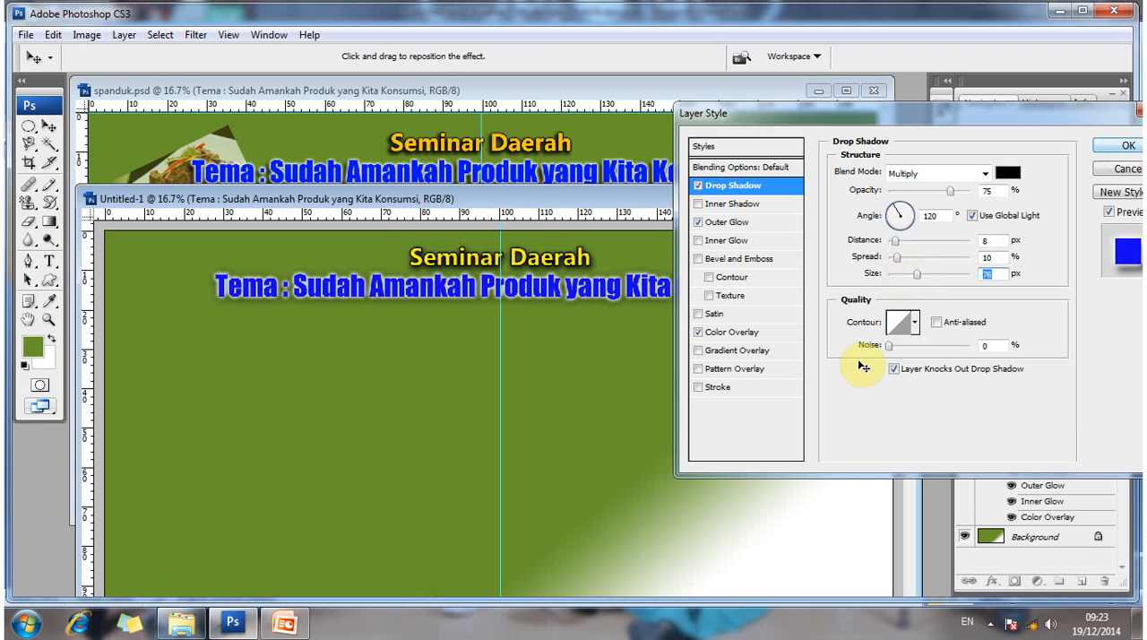
key(Return)
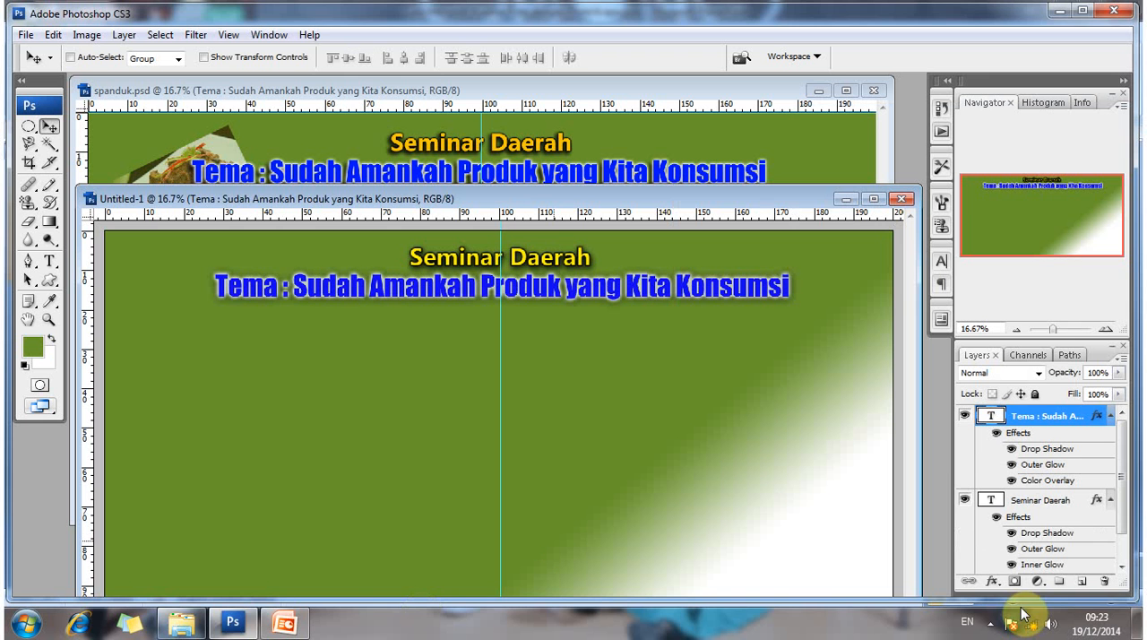
click(991, 623)
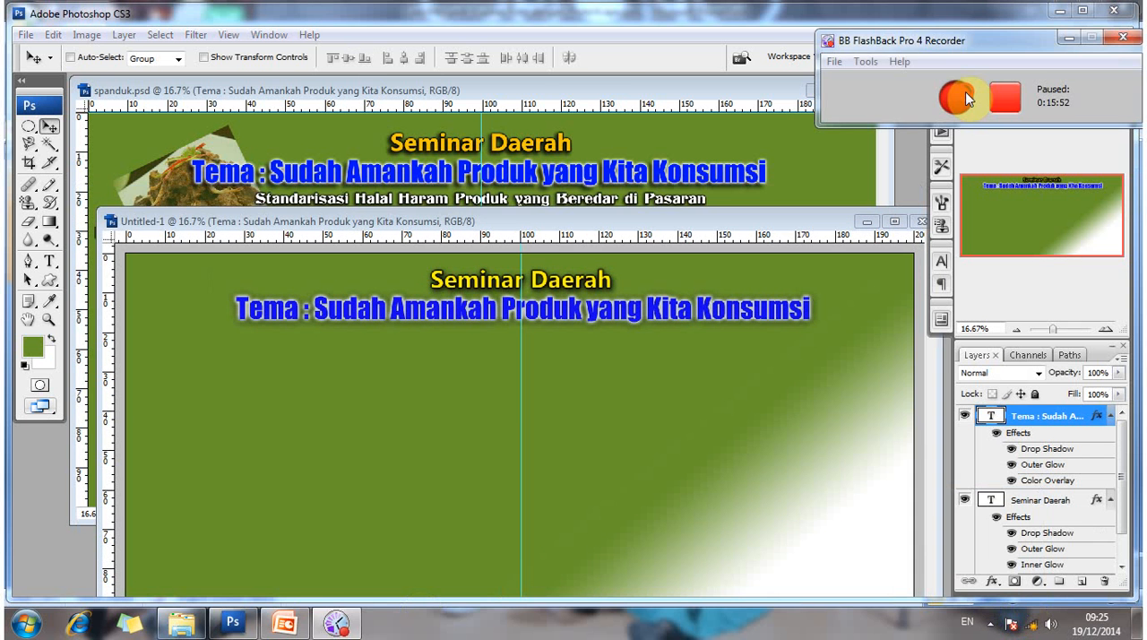
click(958, 96)
click(1065, 39)
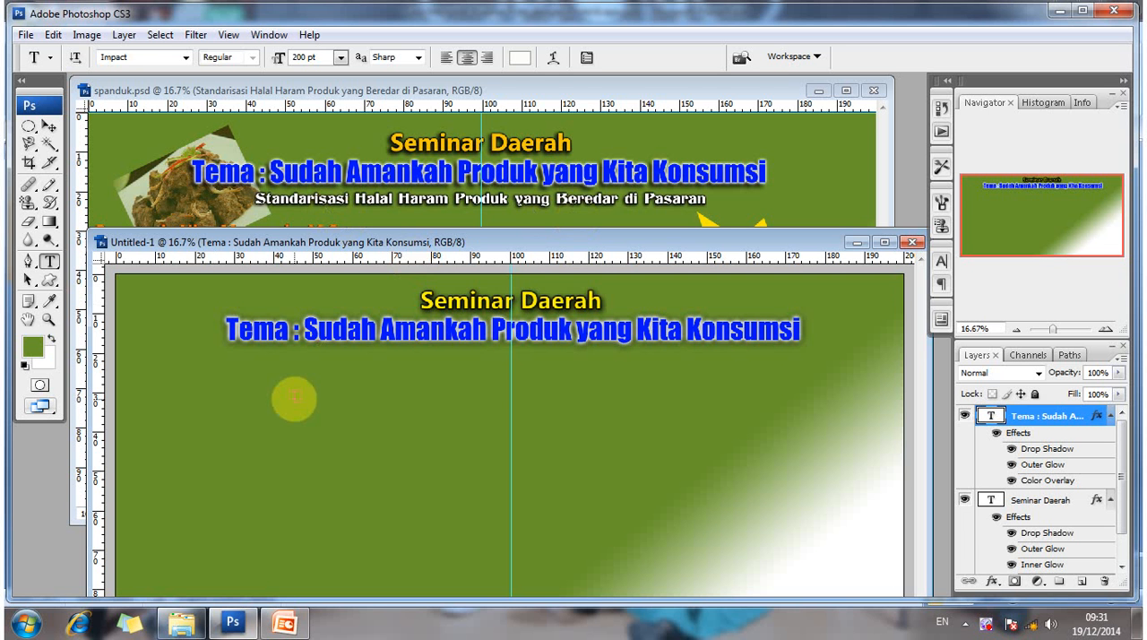
- Pick up the text formatting of the Standarisasi line in spanduk.psd for use with the Type tool
click(291, 208)
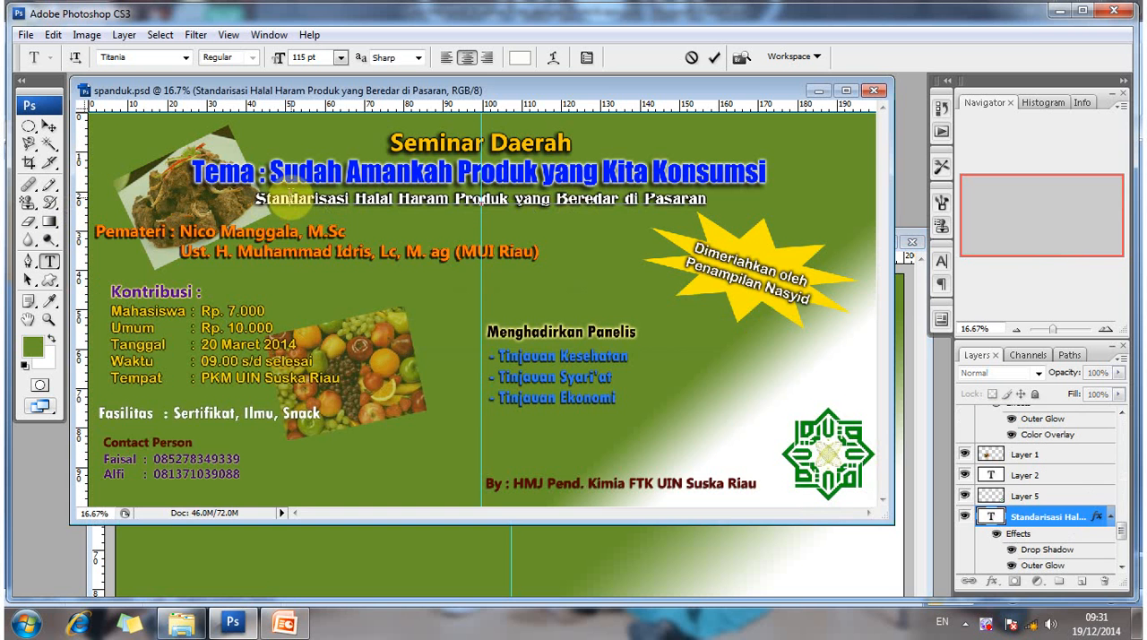
click(49, 127)
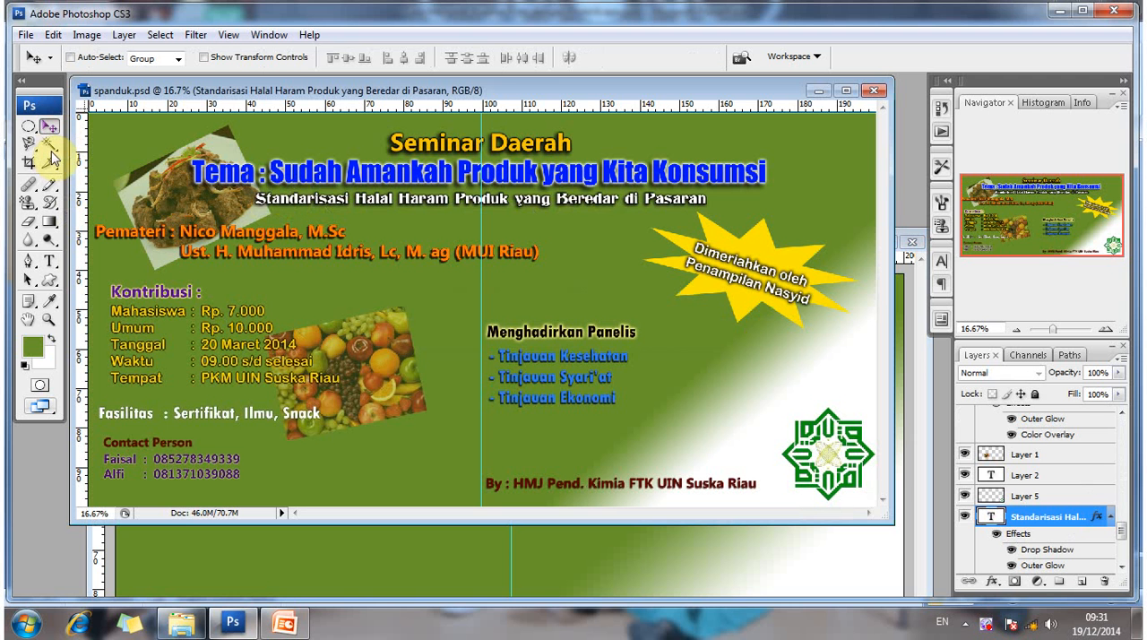
click(49, 262)
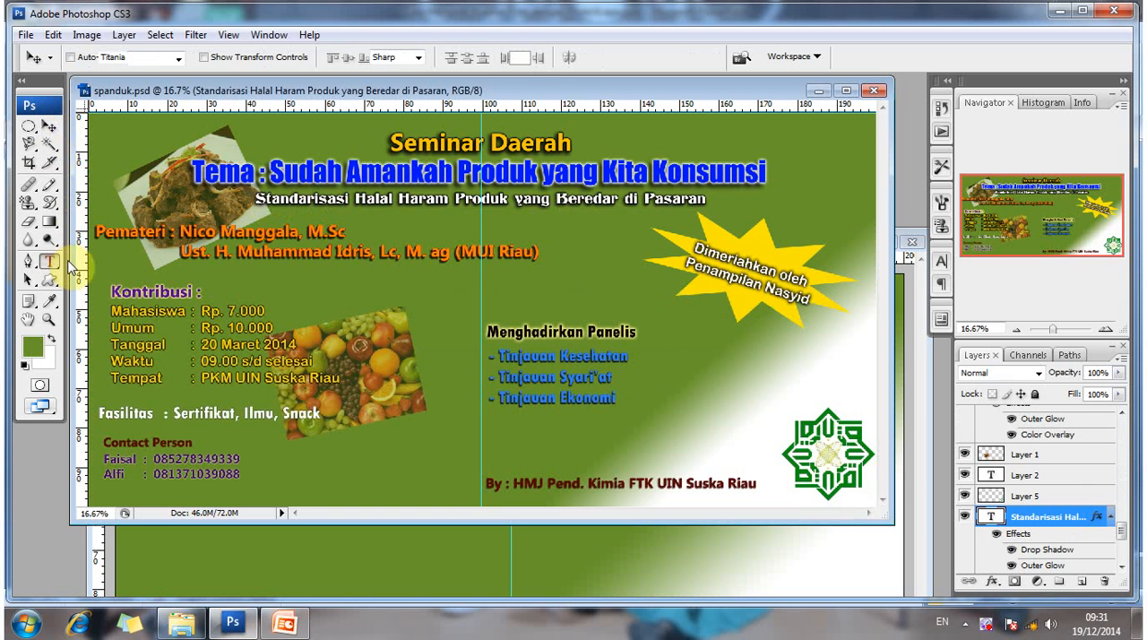
- Add a text line reading "Standarisasi Halal Haram Produk yang Beredar di Pasaran" in an empty green area of the new banner
click(342, 543)
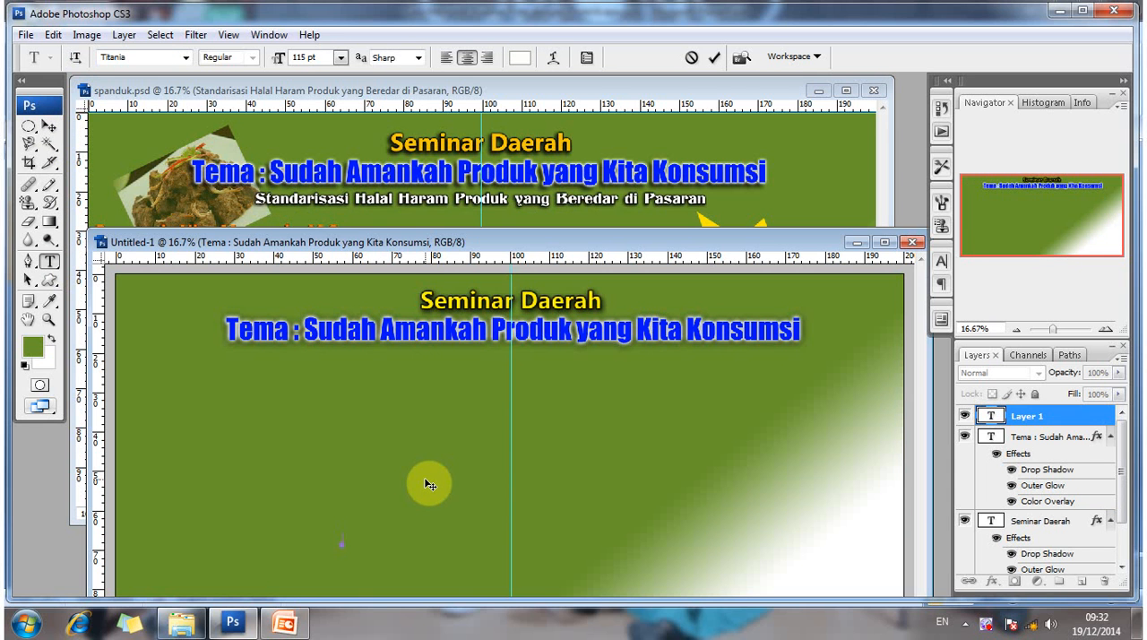
text(S)
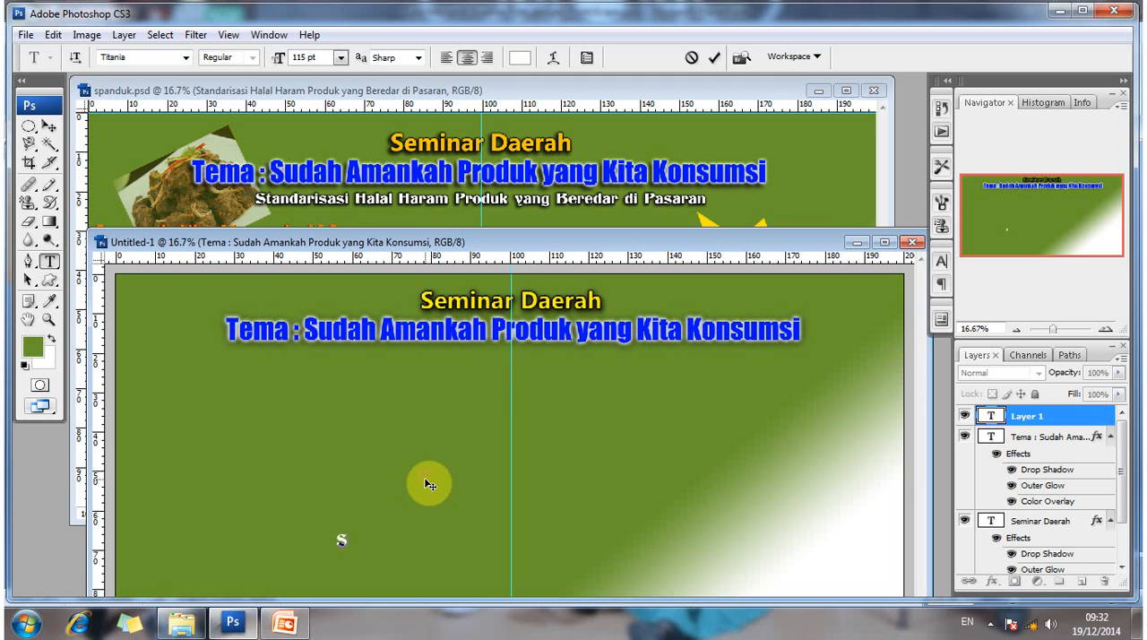
text(tandarisasi)
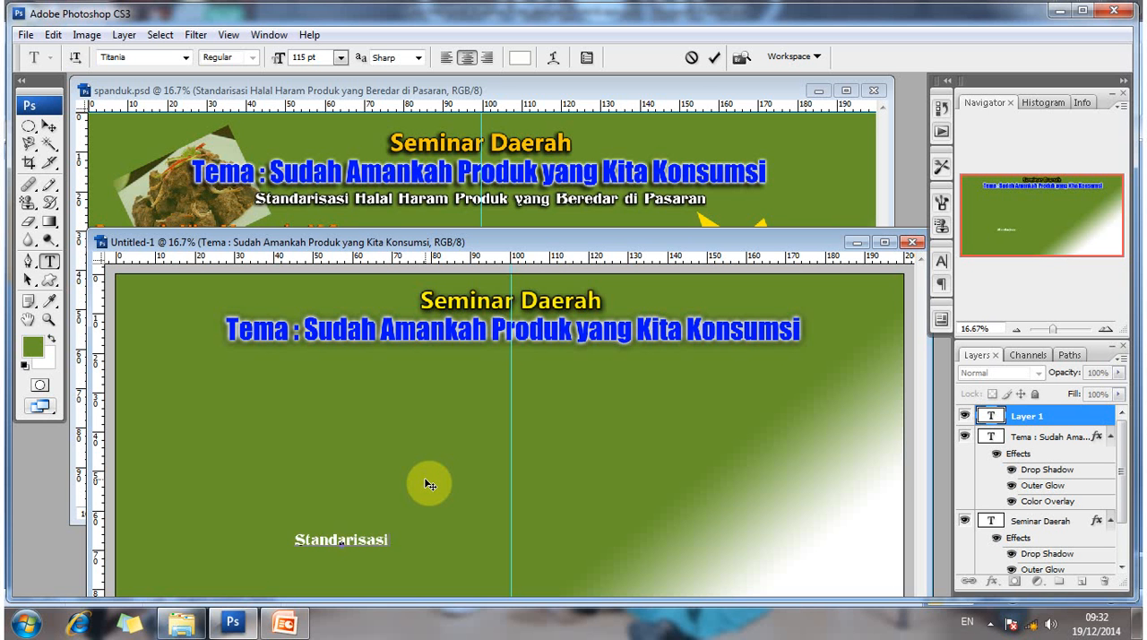
text( HAla)
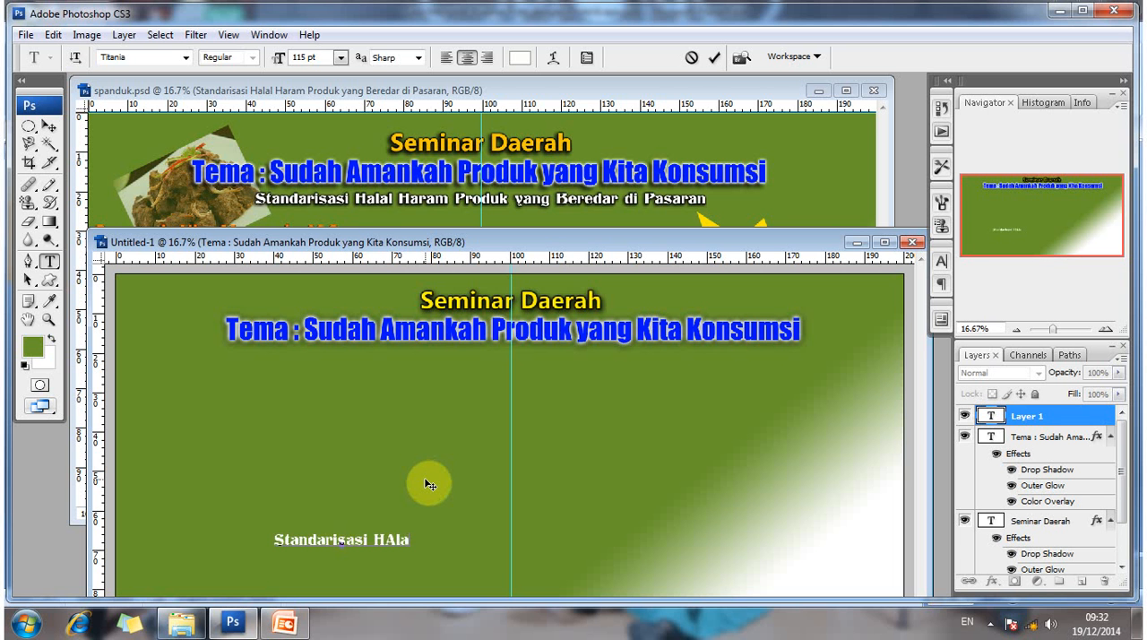
key(BackSpace)
key(BackSpace)
key(BackSpace)
text(al)
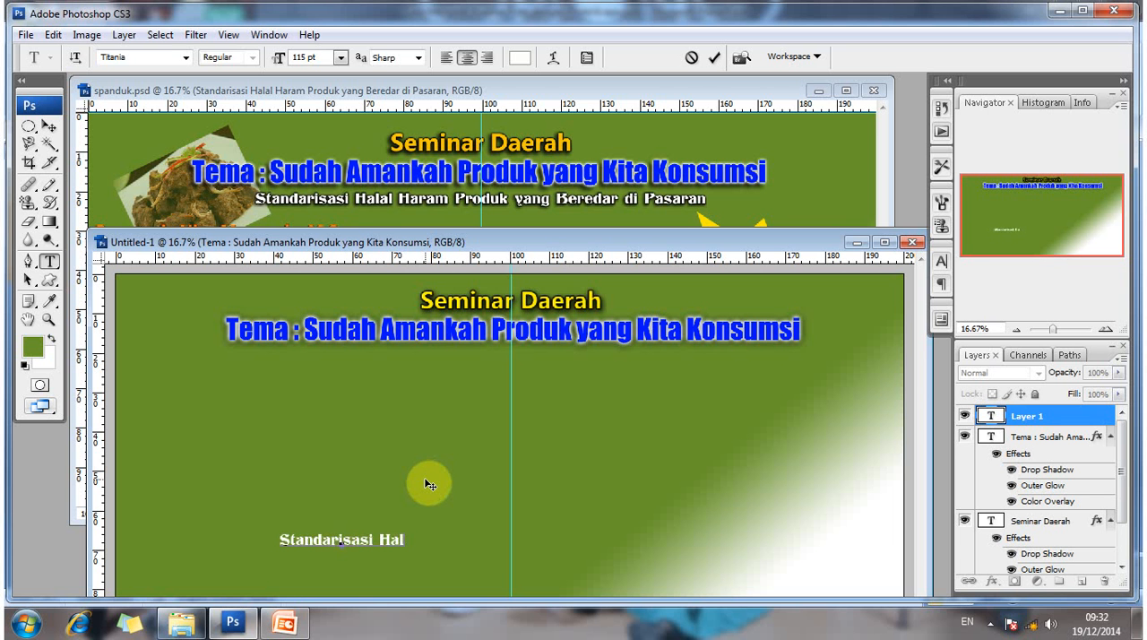
text(al Ra)
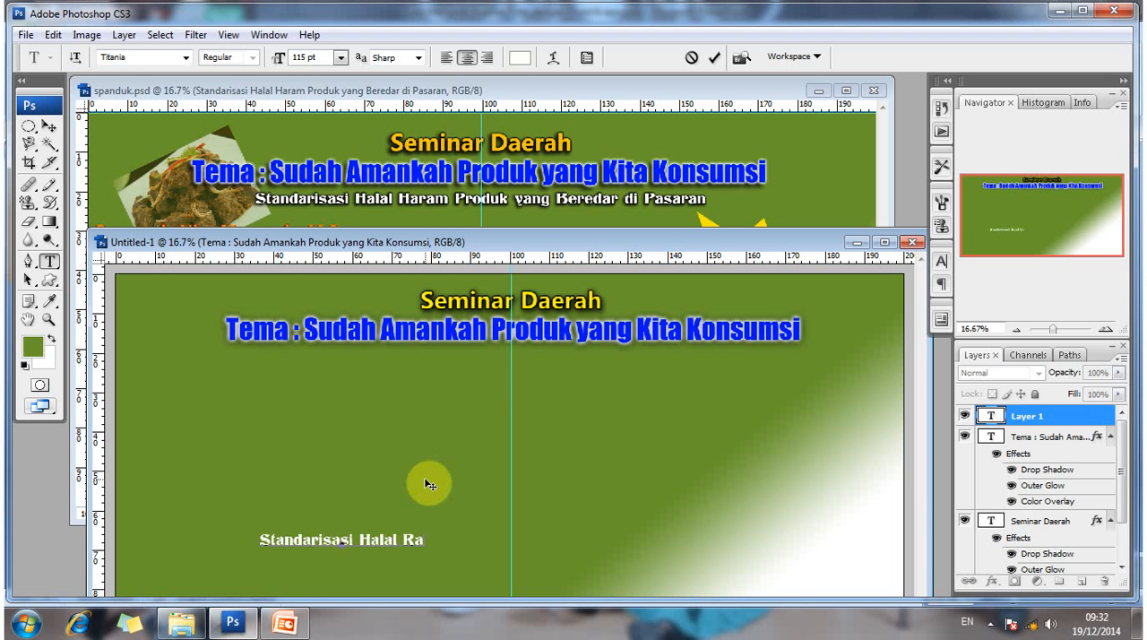
key(BackSpace)
key(BackSpace)
key(BackSpace)
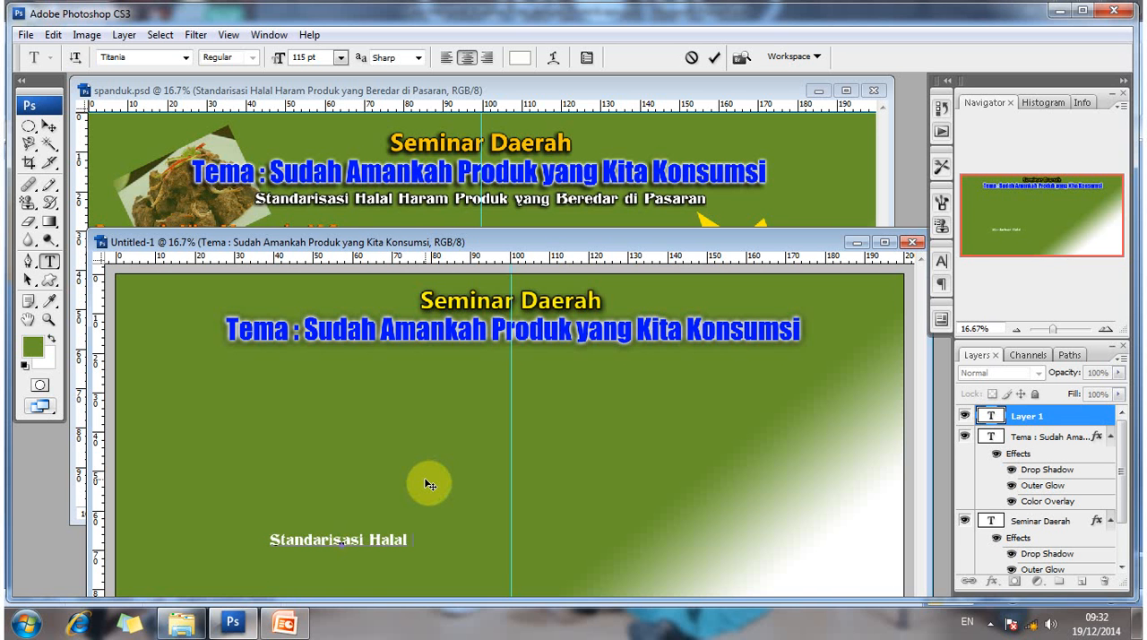
key(BackSpace)
text(HAran)
key(BackSpace)
key(BackSpace)
key(BackSpace)
key(BackSpace)
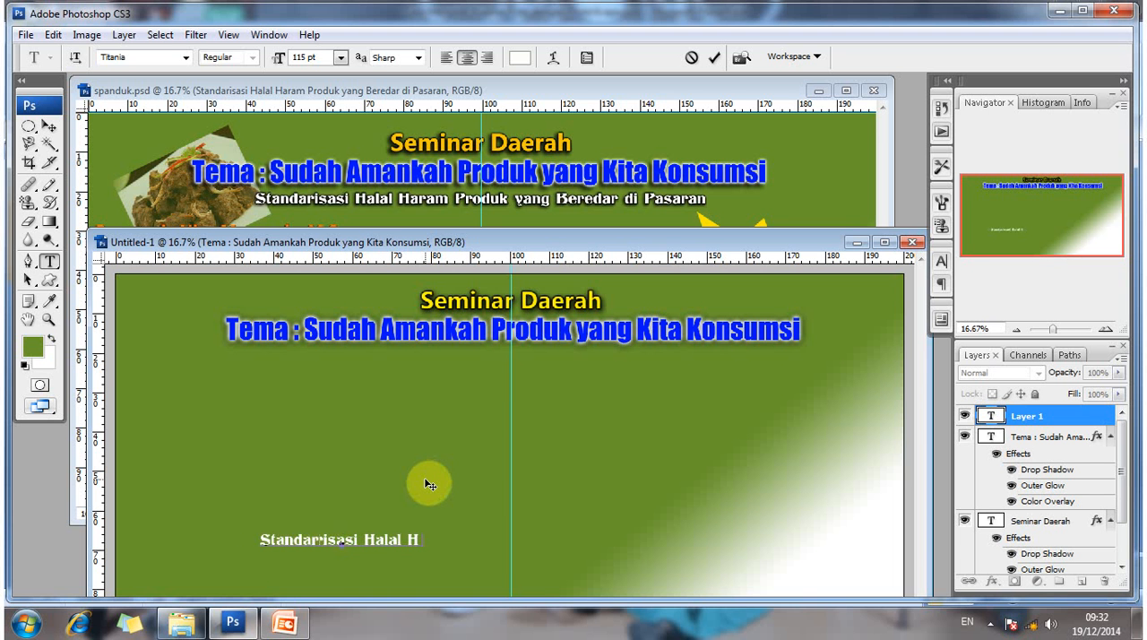
text(aram)
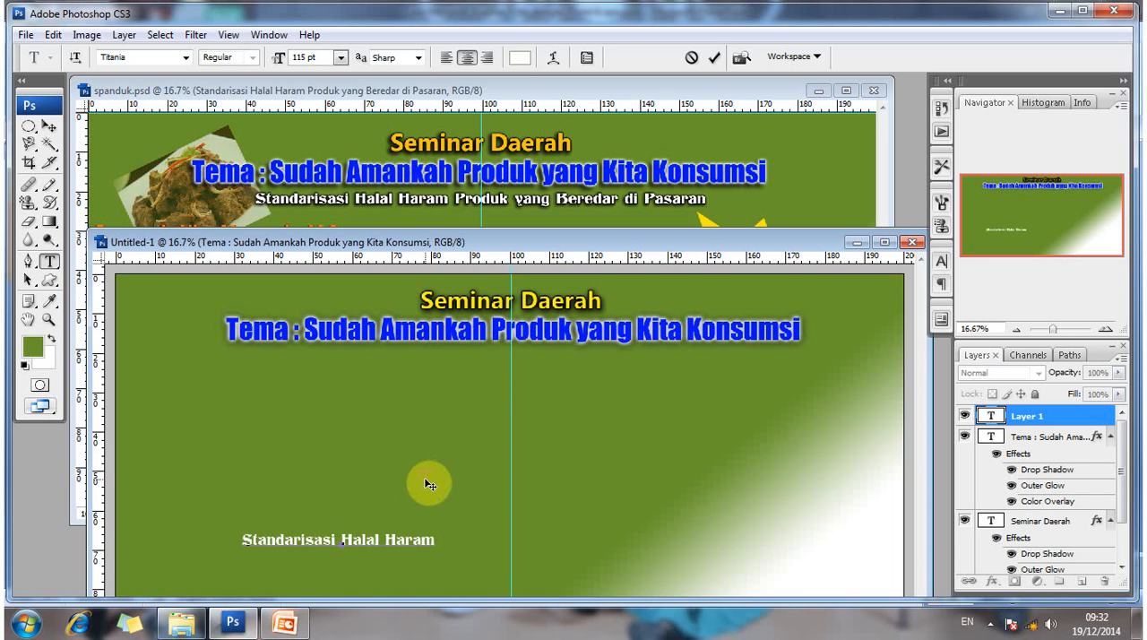
text( Produk yang)
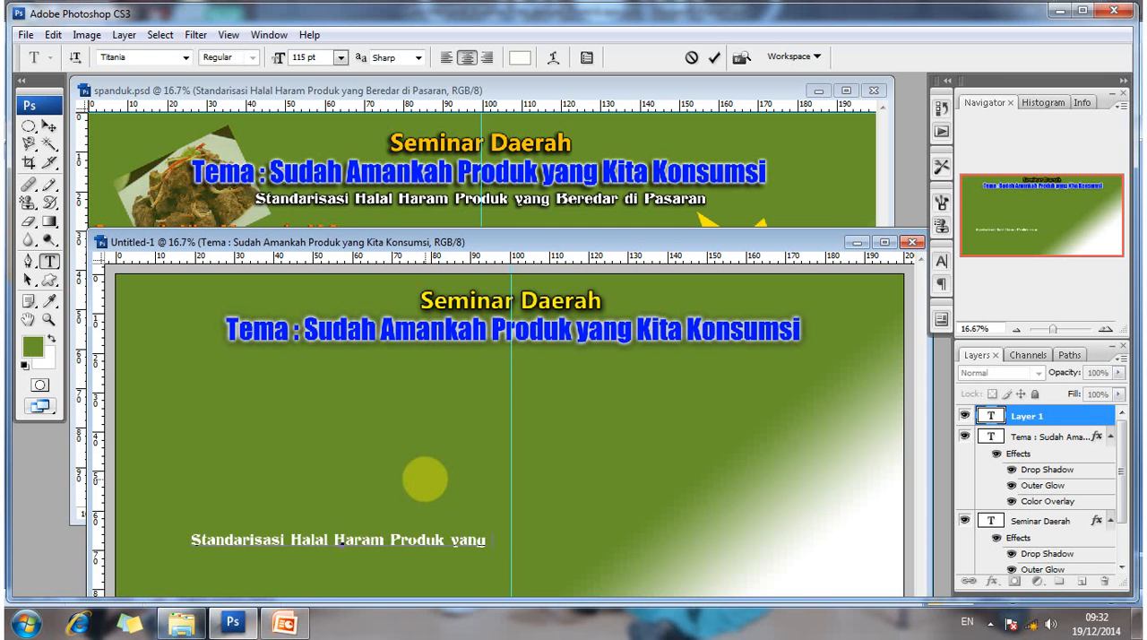
text( BEredar)
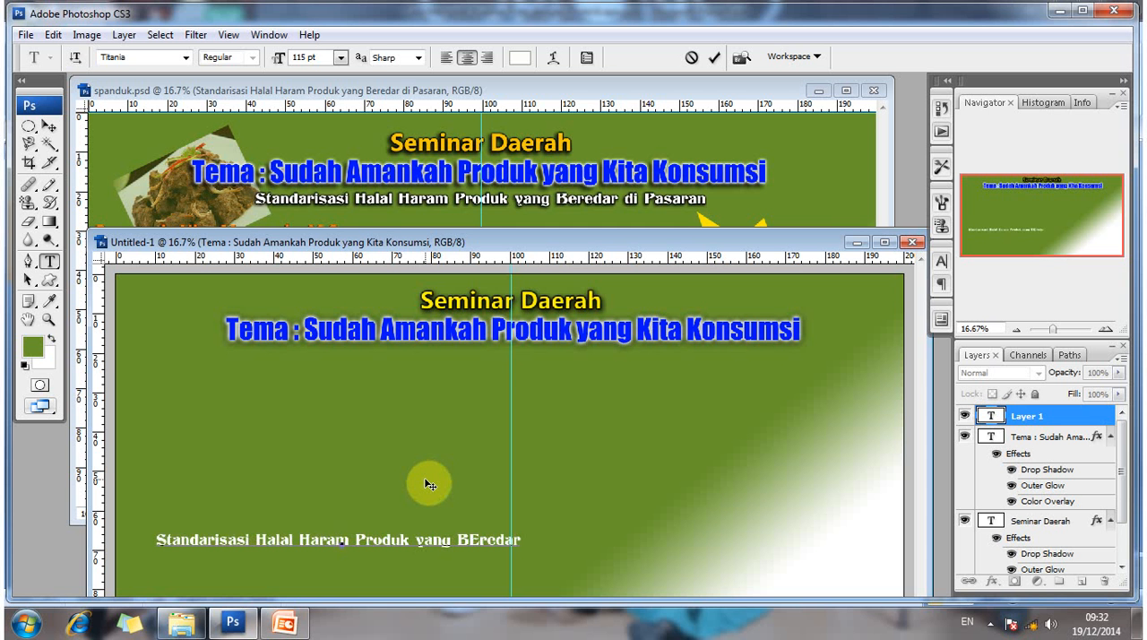
key(BackSpace)
key(BackSpace)
key(BackSpace)
key(BackSpace)
key(BackSpace)
key(BackSpace)
text(e)
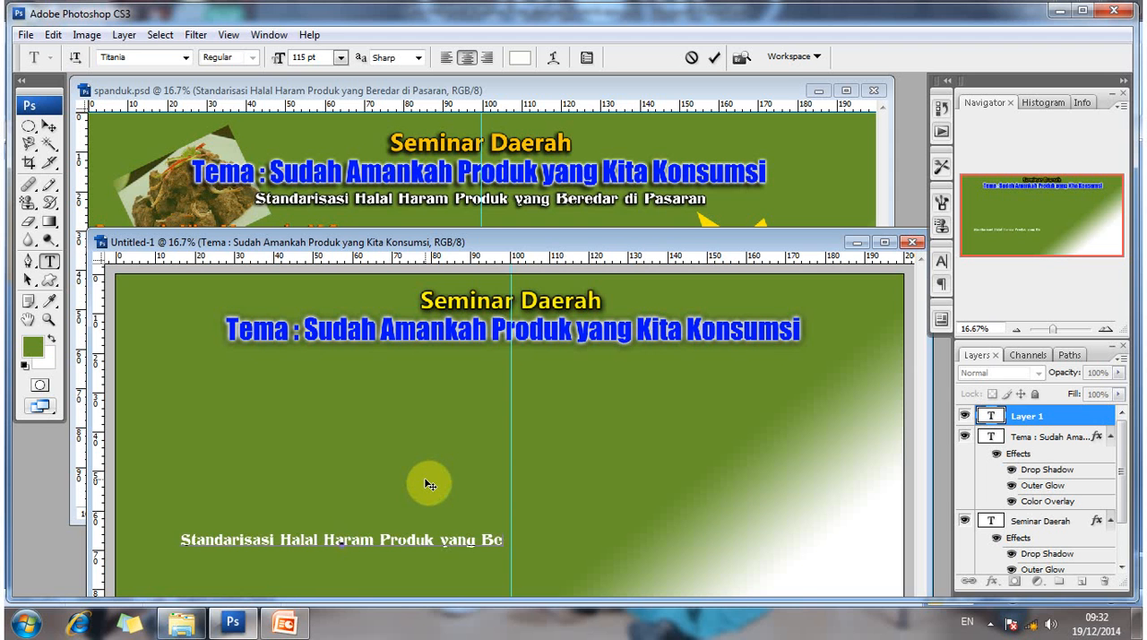
text(redar di)
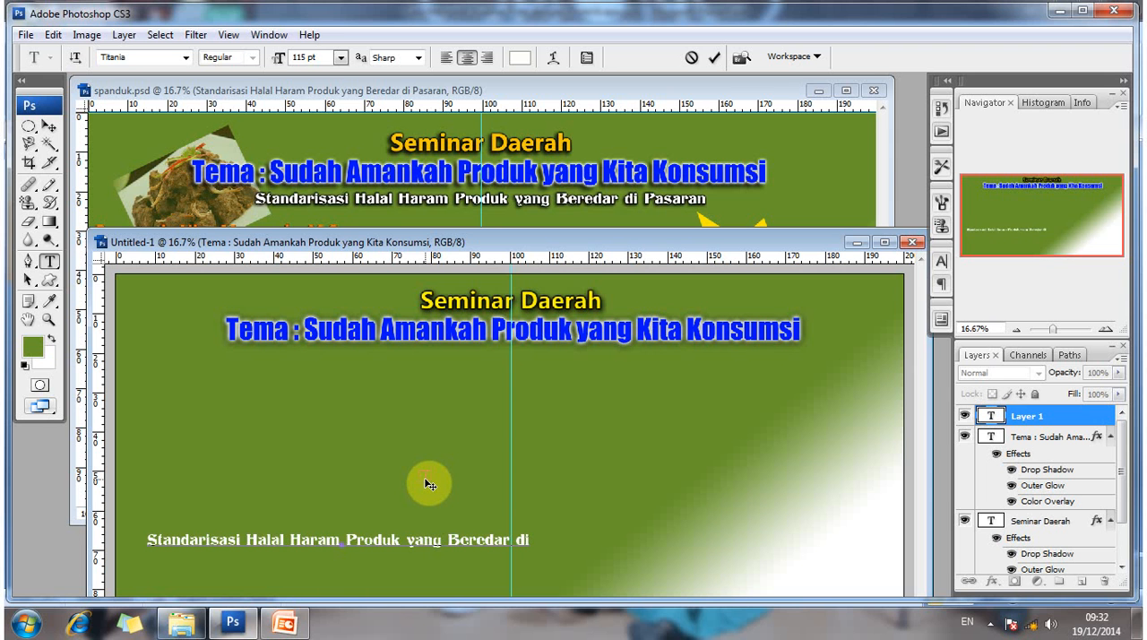
text( Pasaran)
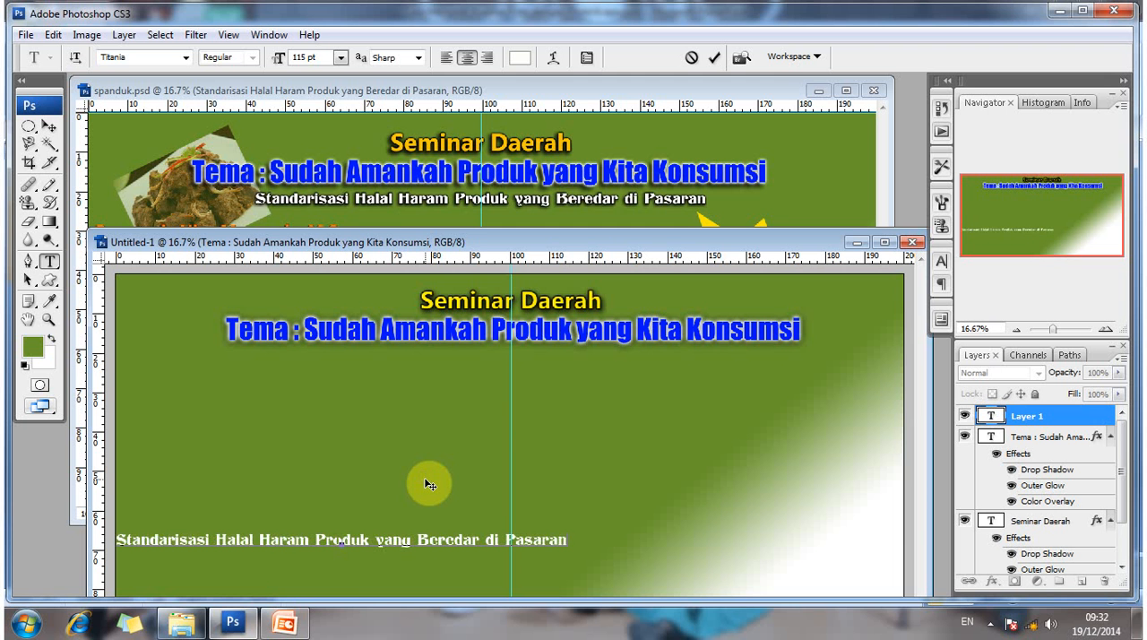
- Commit the Standarisasi line and move it directly beneath the Tema line, centred on the vertical guide
click(47, 127)
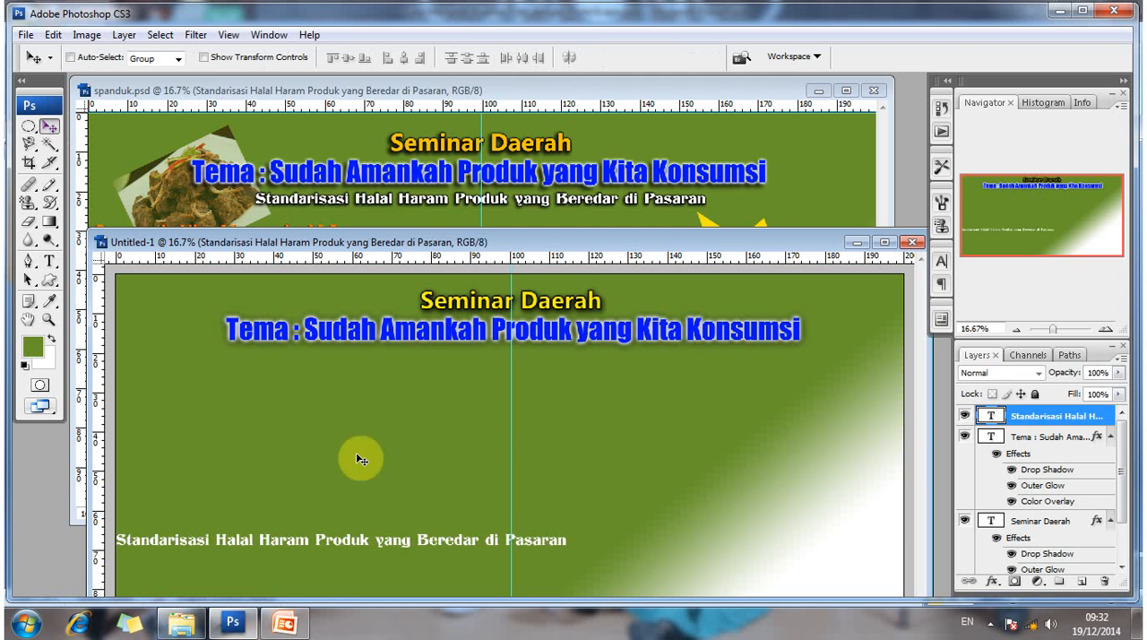
drag(356, 543, 548, 350)
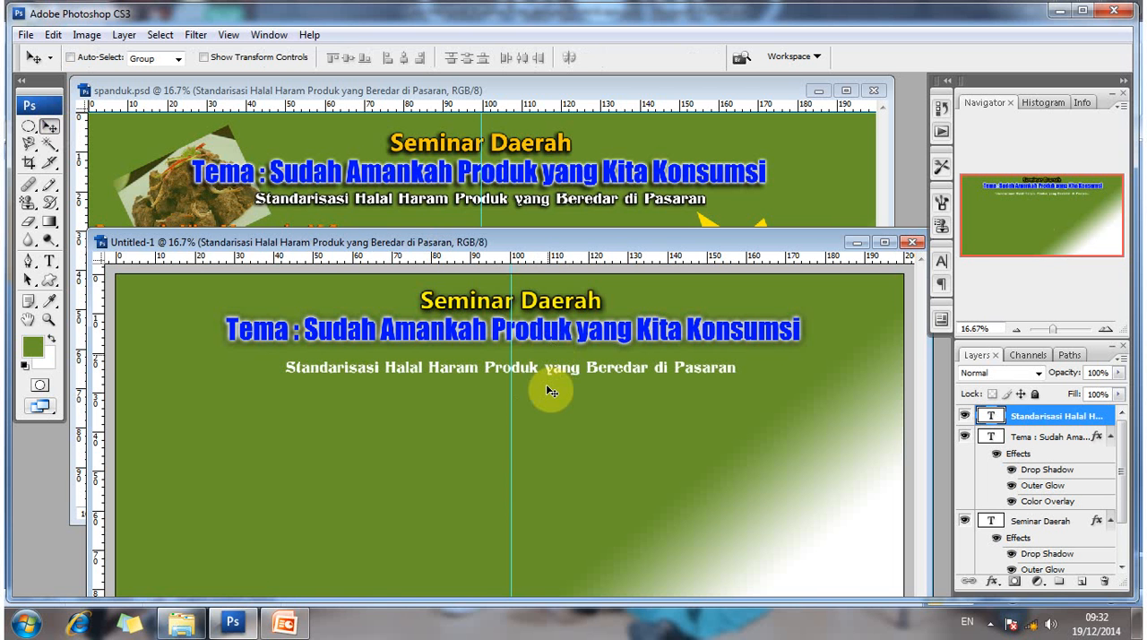
key(Right)
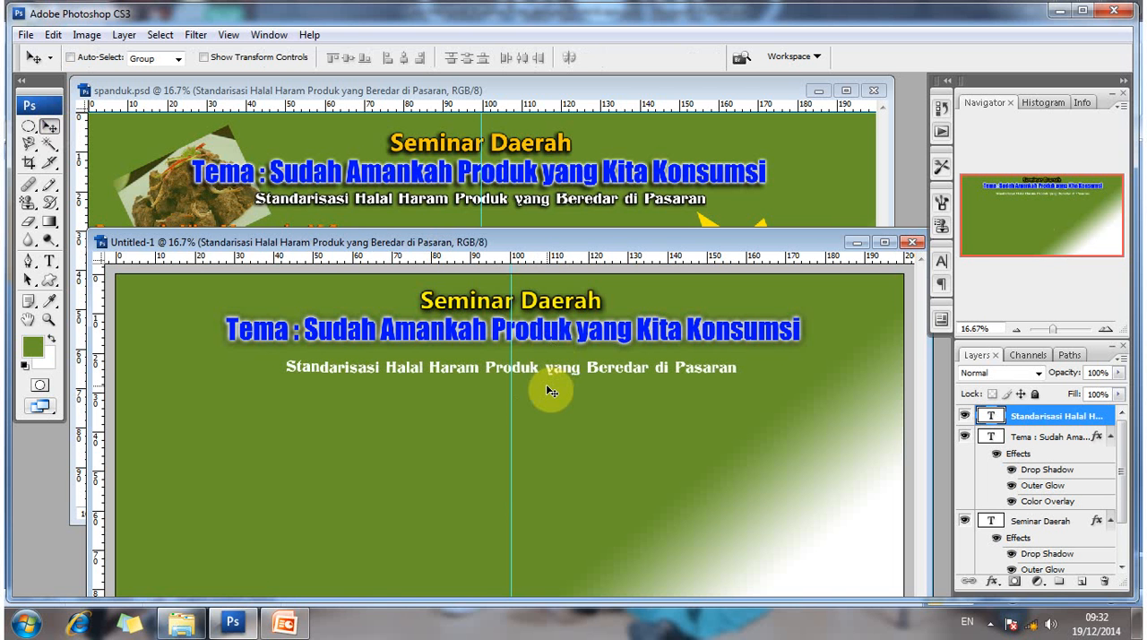
key(Up)
key(Up)
key(Up)
key(Up)
key(Up)
key(Up)
key(shift+Up)
key(shift+Up)
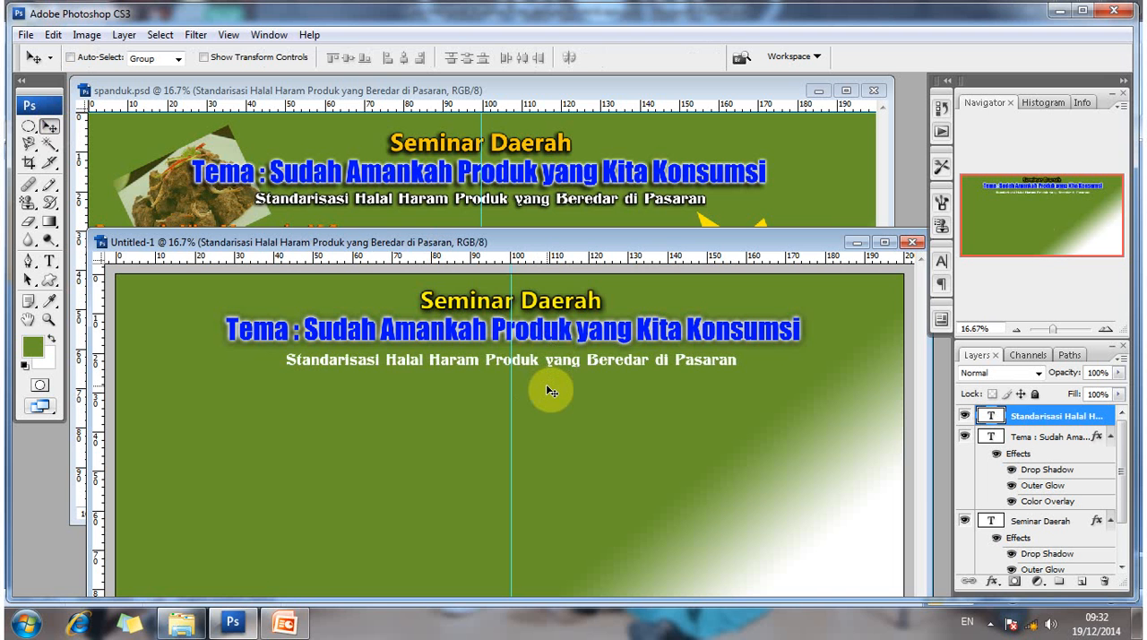
key(Up)
key(Up)
key(Up)
key(Up)
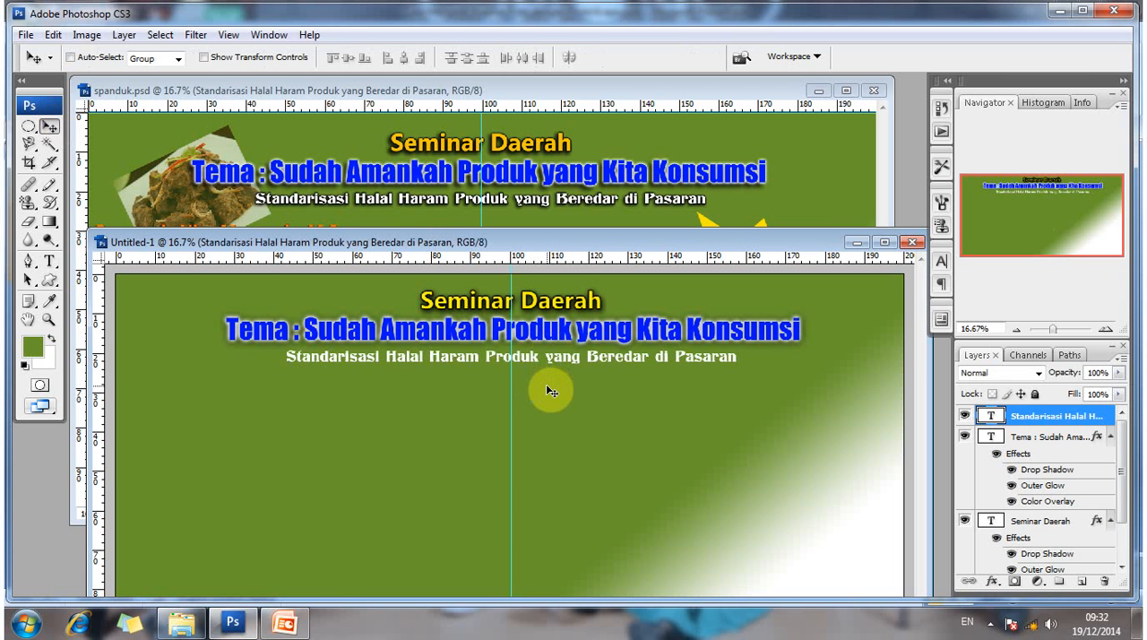
key(Up)
key(Up)
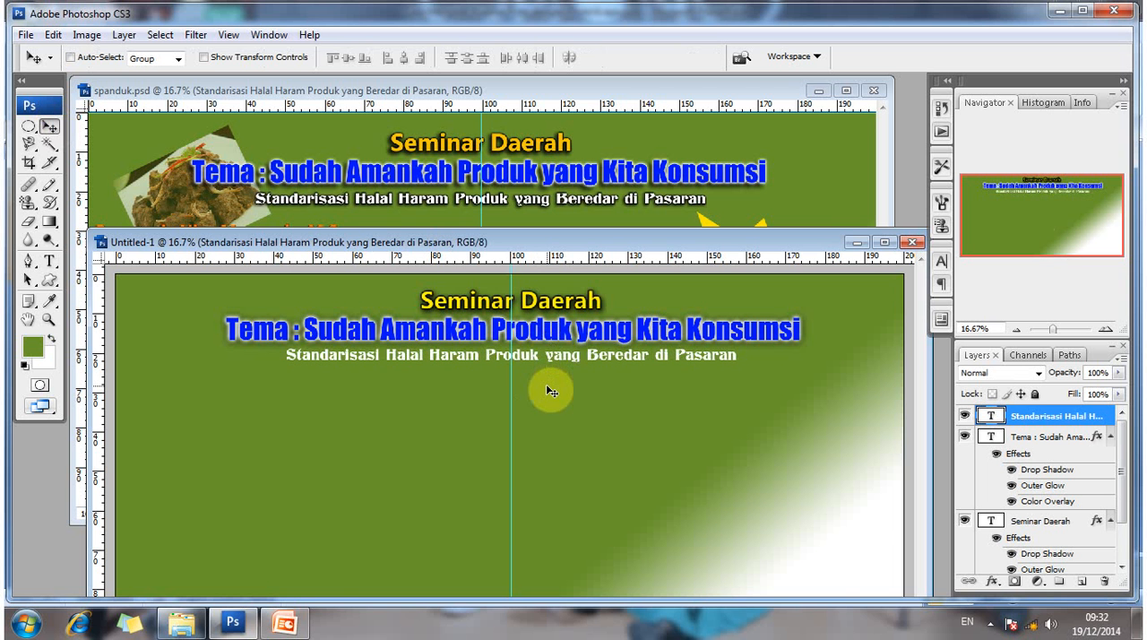
key(Down)
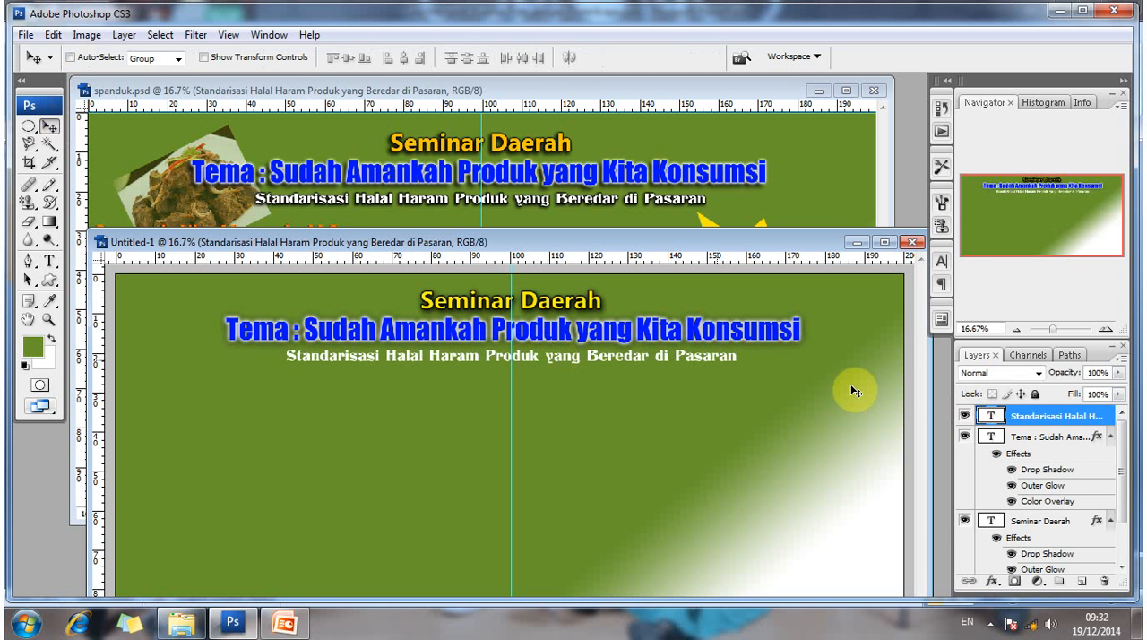
- Enable Drop Shadow and Outer Glow on the Standarisasi text layer, setting the glow's blend mode to Hard Light
right_click(1009, 424)
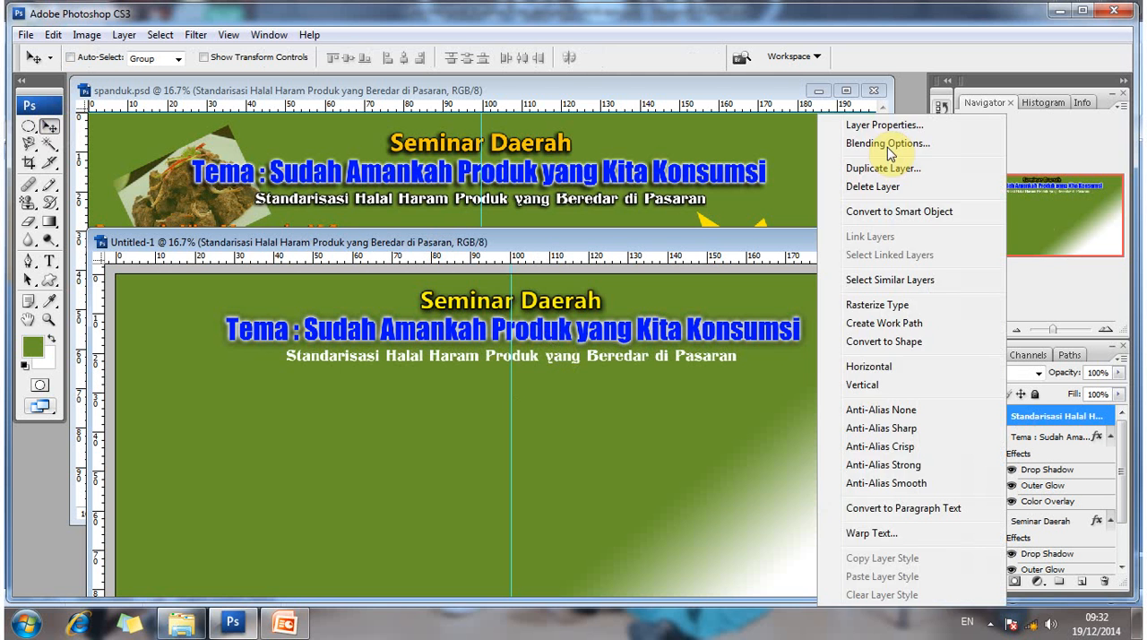
click(888, 146)
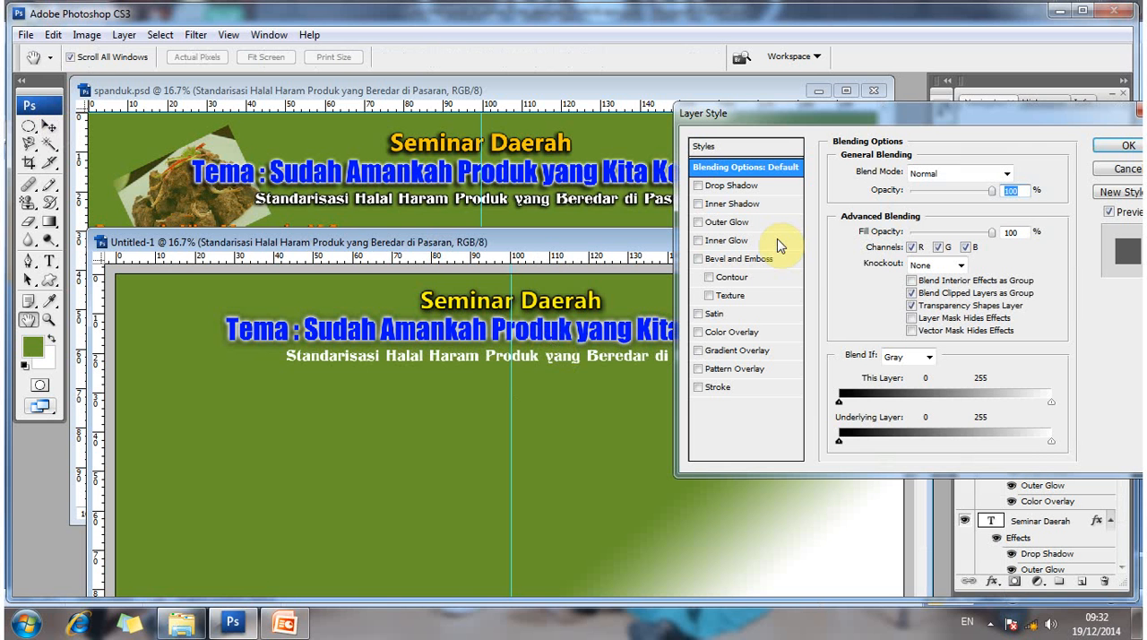
click(761, 190)
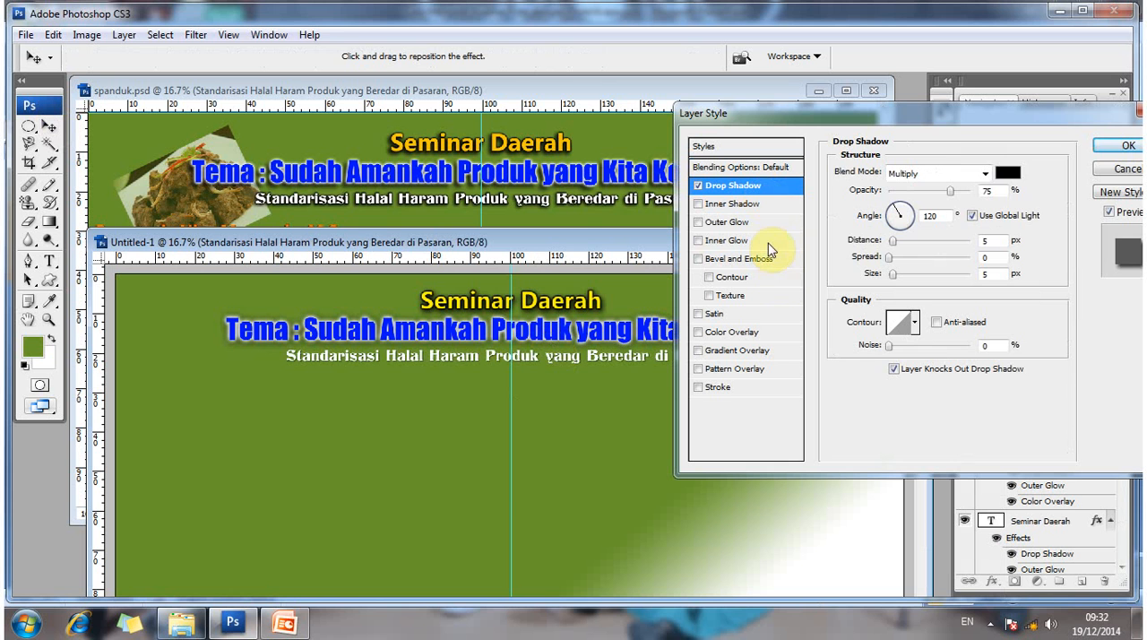
click(757, 225)
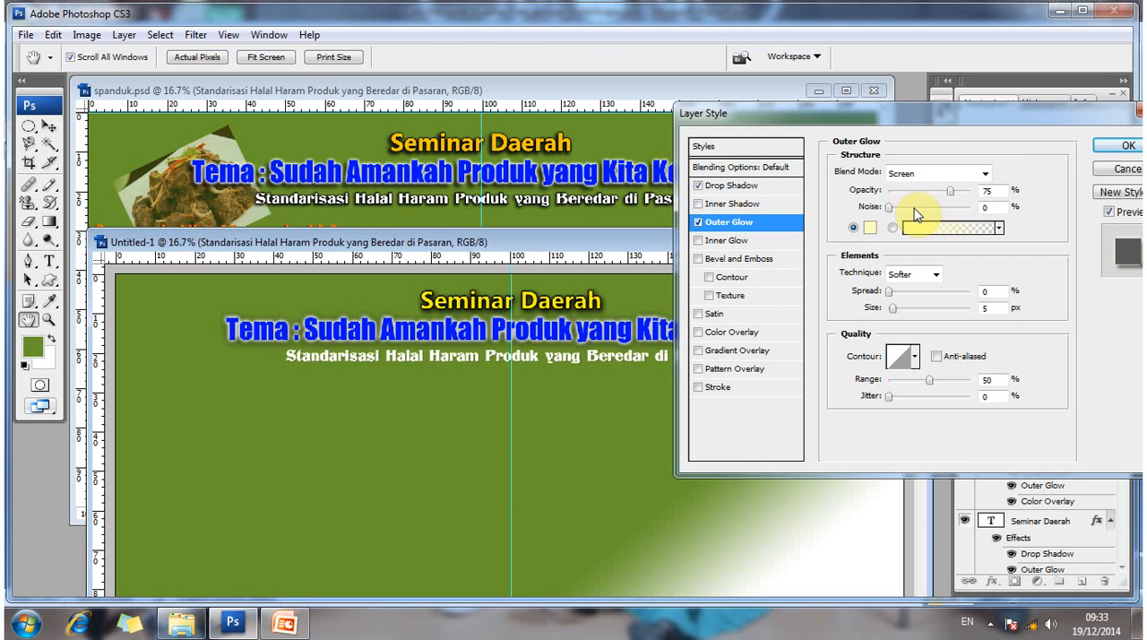
click(960, 177)
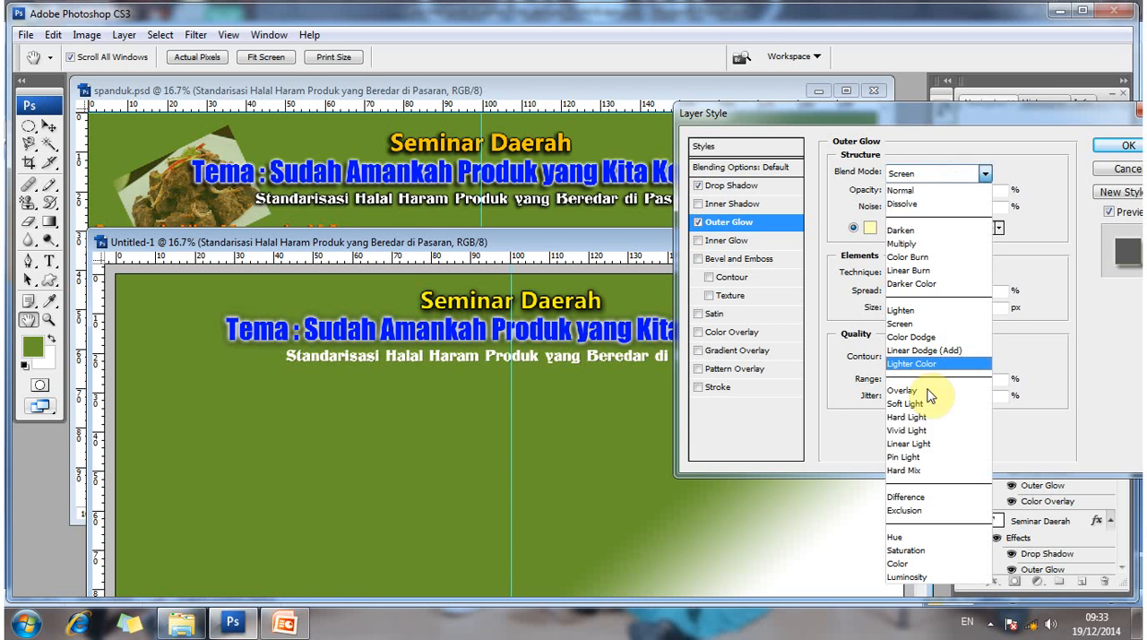
click(932, 429)
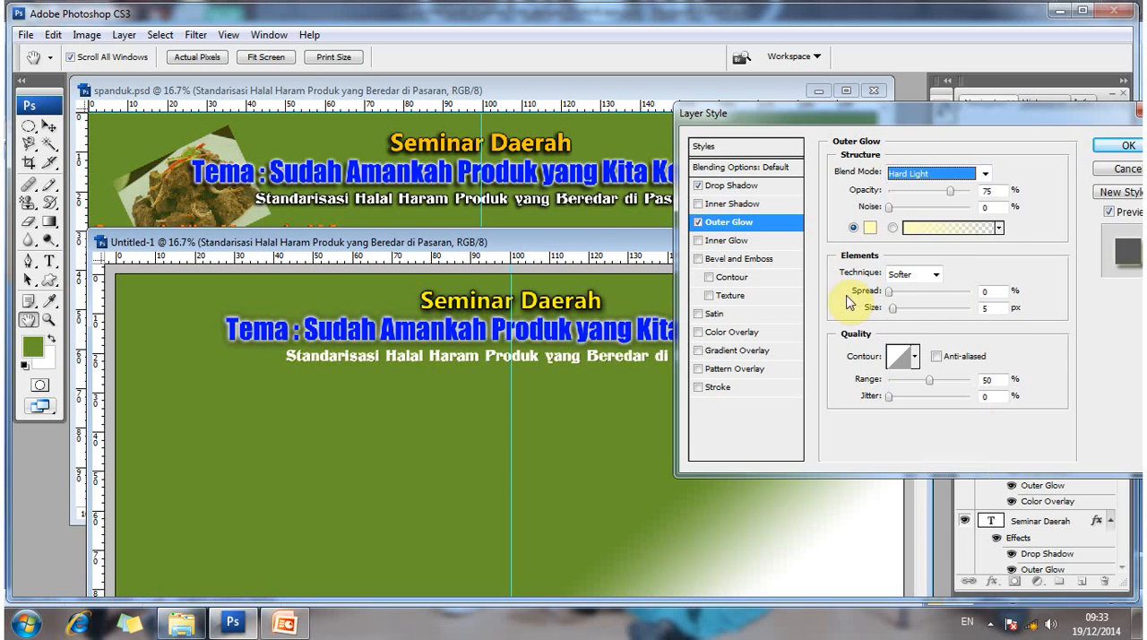
- Make the Standarisasi line's Outer Glow black, with 7% spread and 13 px size
click(889, 294)
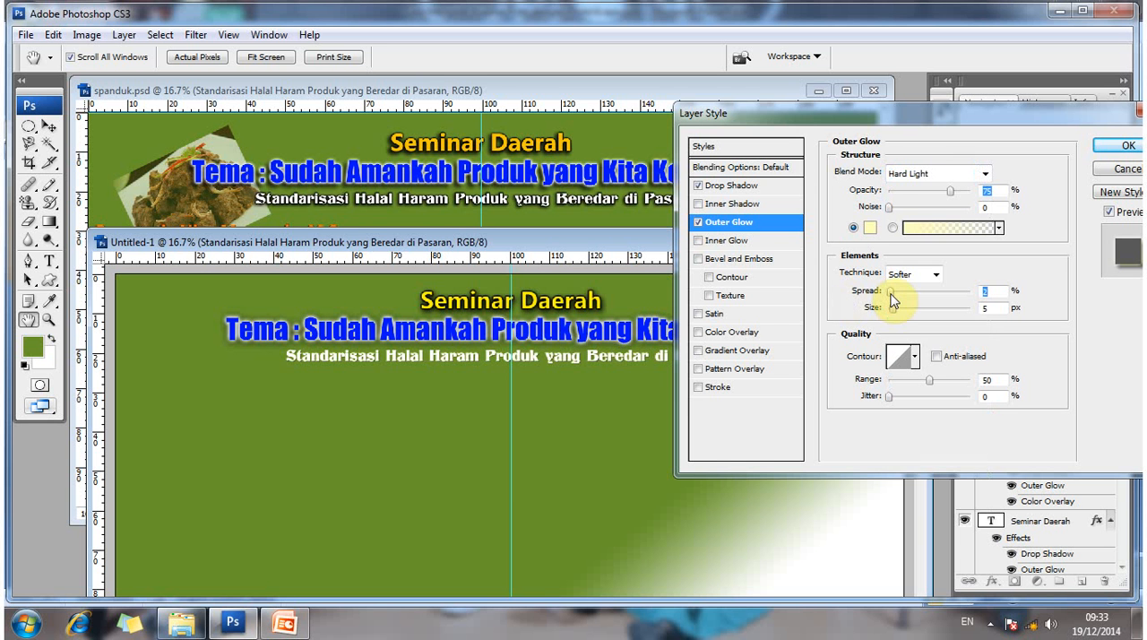
drag(891, 294, 894, 297)
click(932, 227)
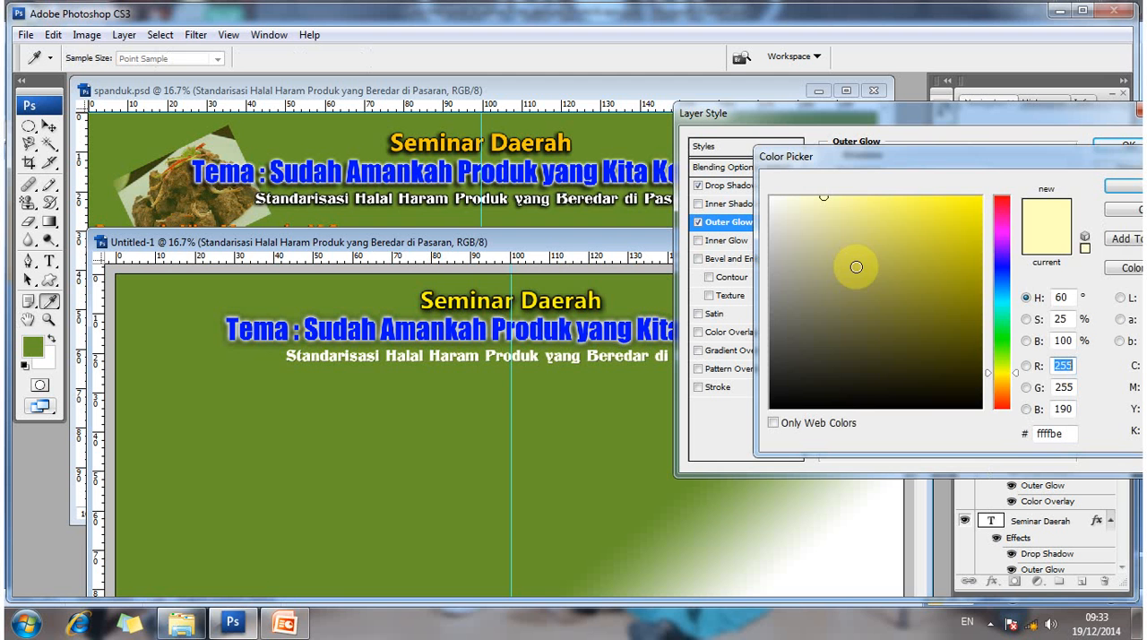
click(773, 406)
click(1128, 184)
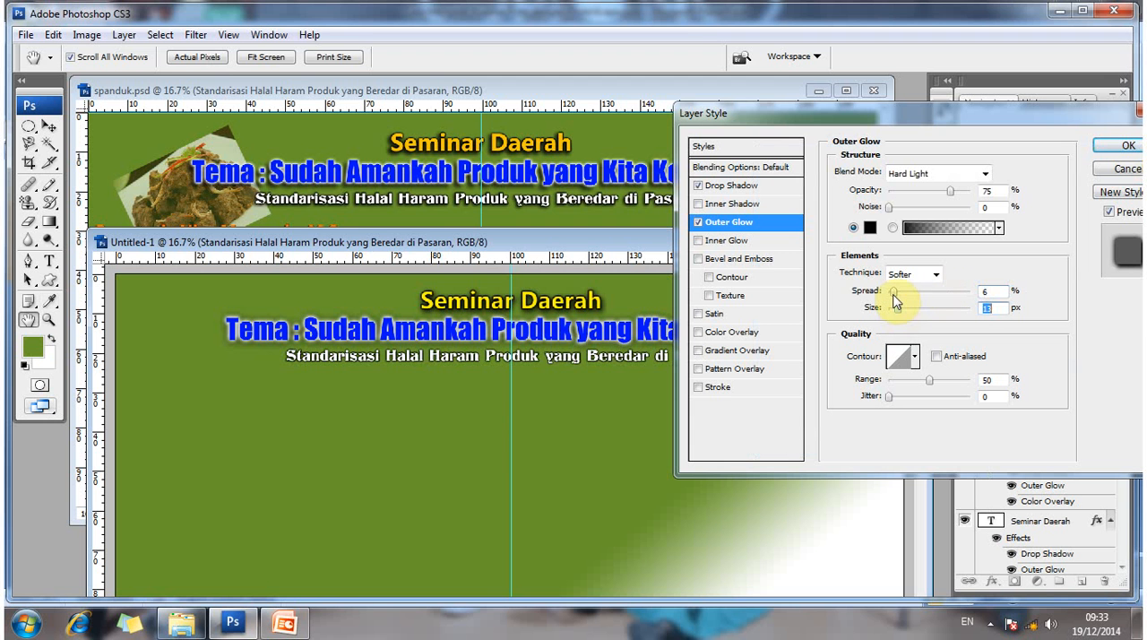
drag(897, 309, 896, 300)
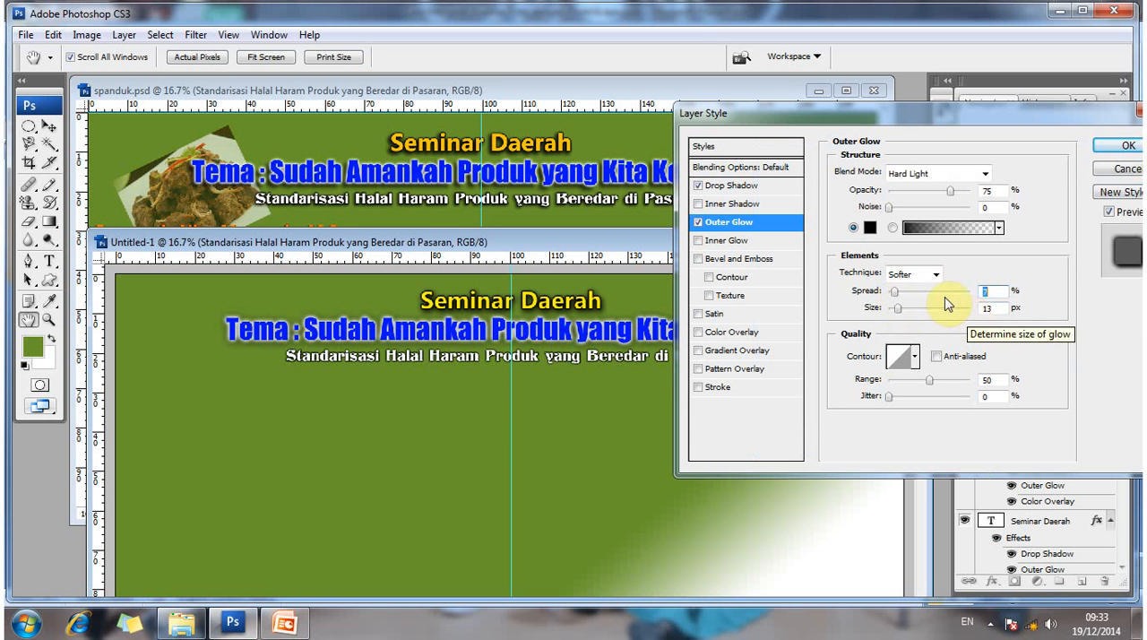
- Set the Standarisasi line's Drop Shadow to 25 px distance, 11% spread and 13 px size, and apply the layer style
click(733, 185)
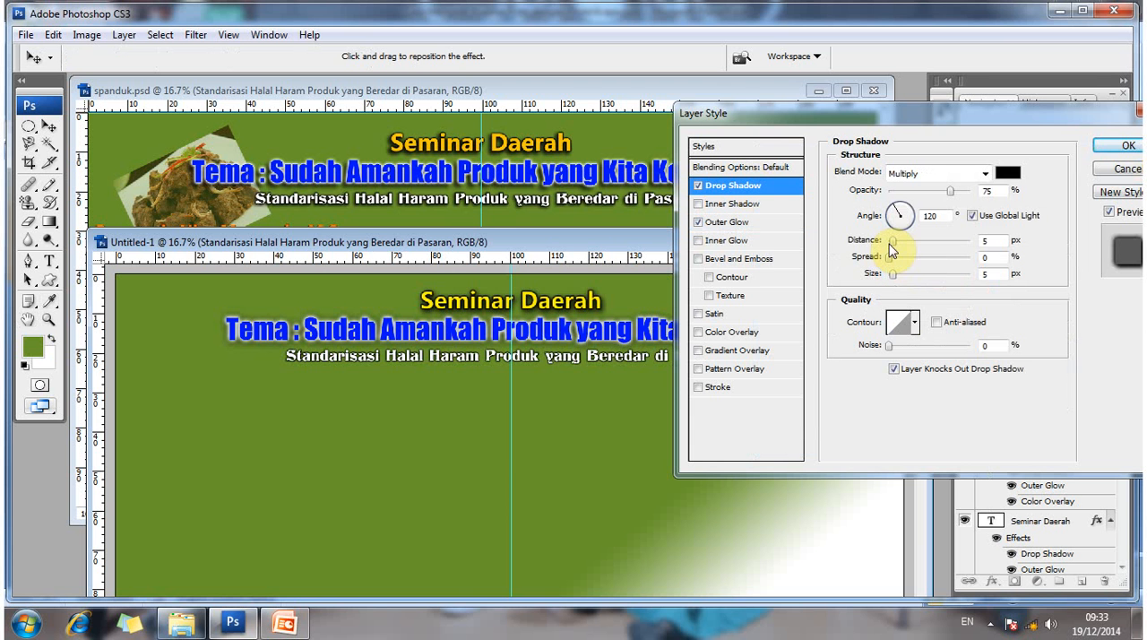
drag(891, 243, 911, 250)
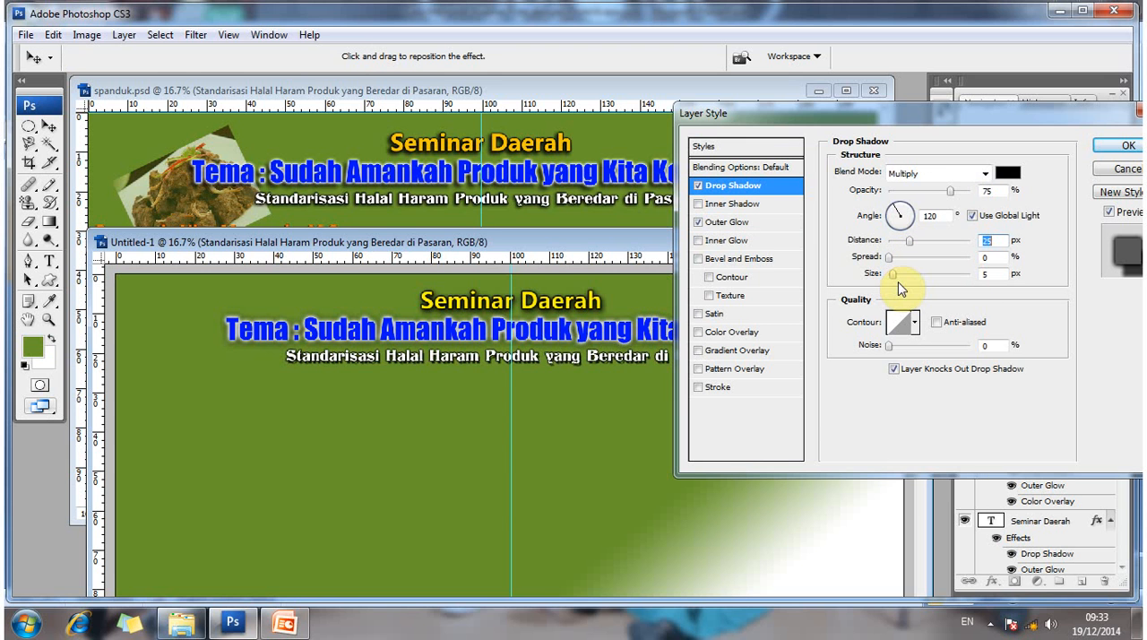
click(892, 260)
drag(894, 261, 900, 260)
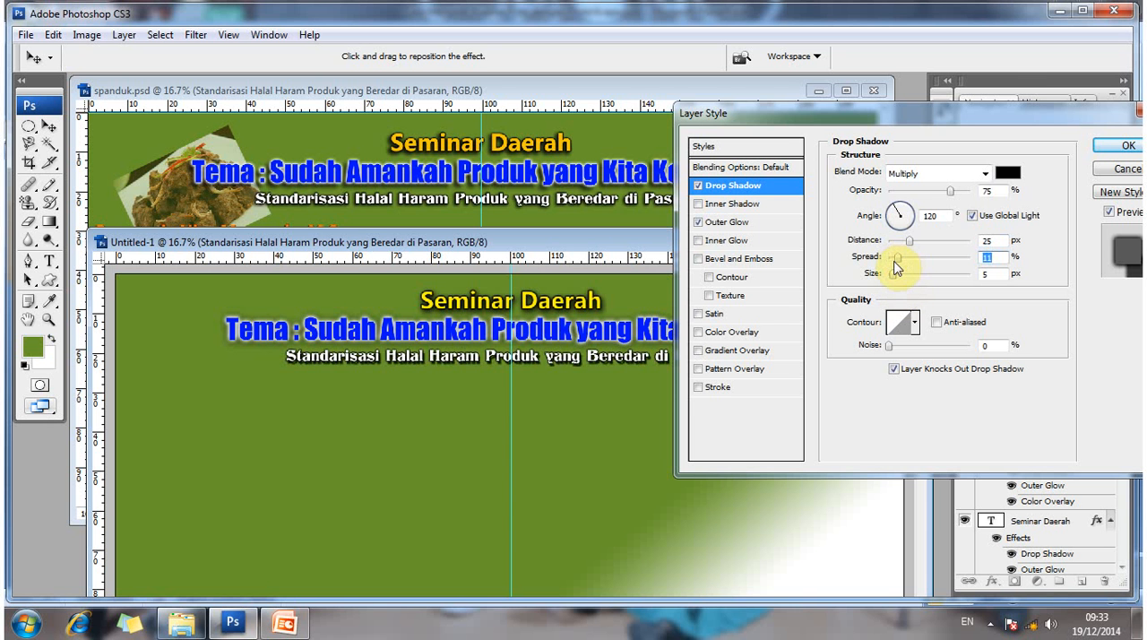
click(699, 223)
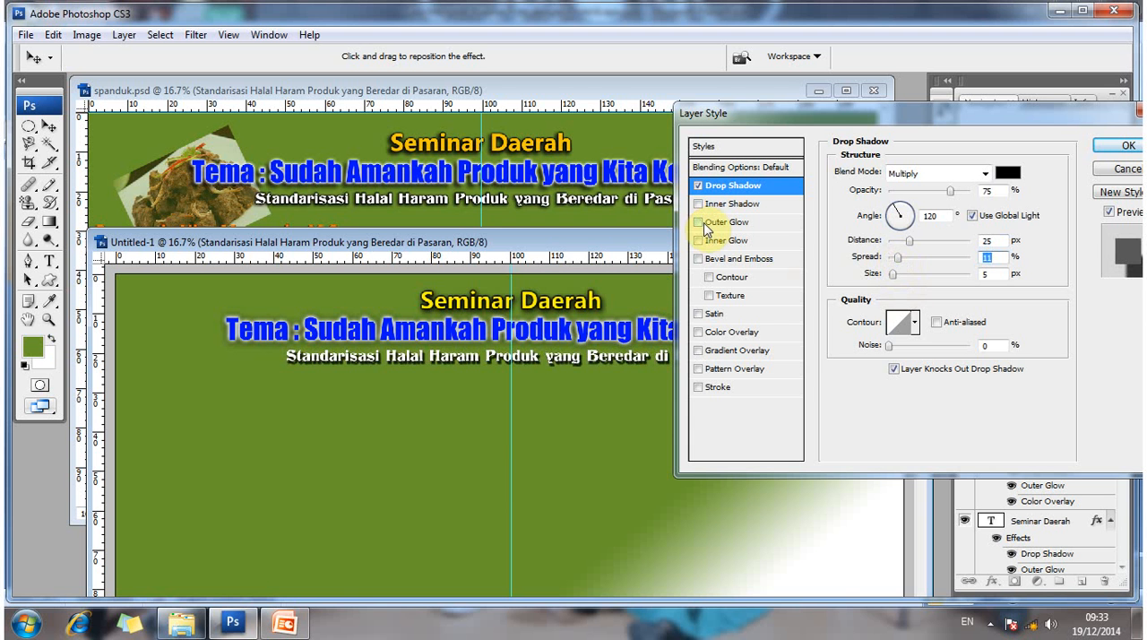
click(699, 223)
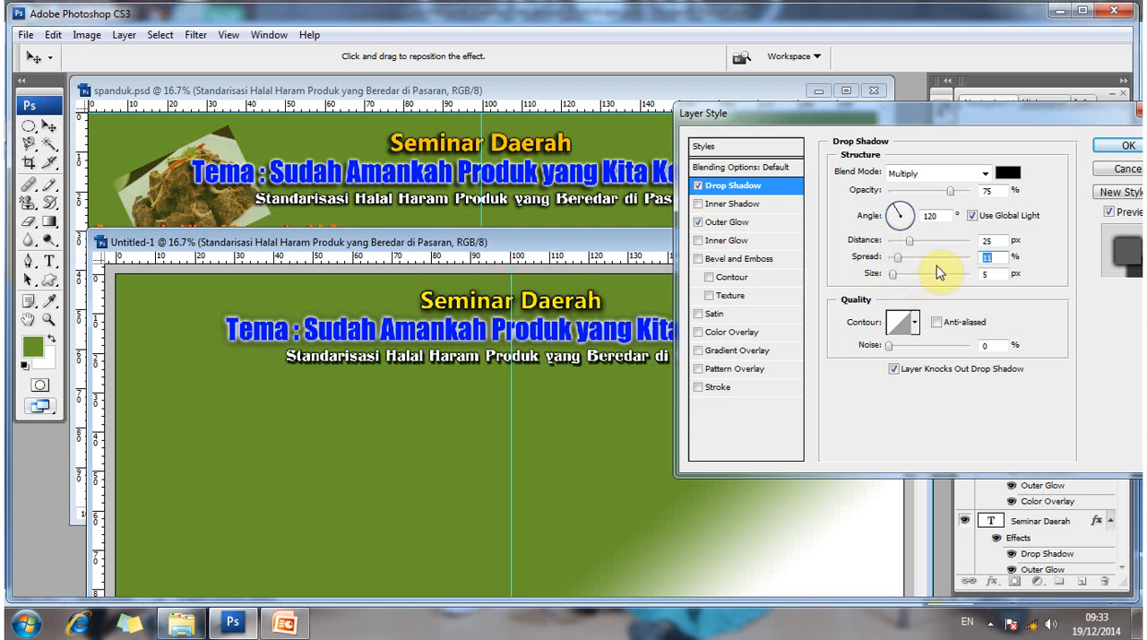
drag(894, 274, 901, 280)
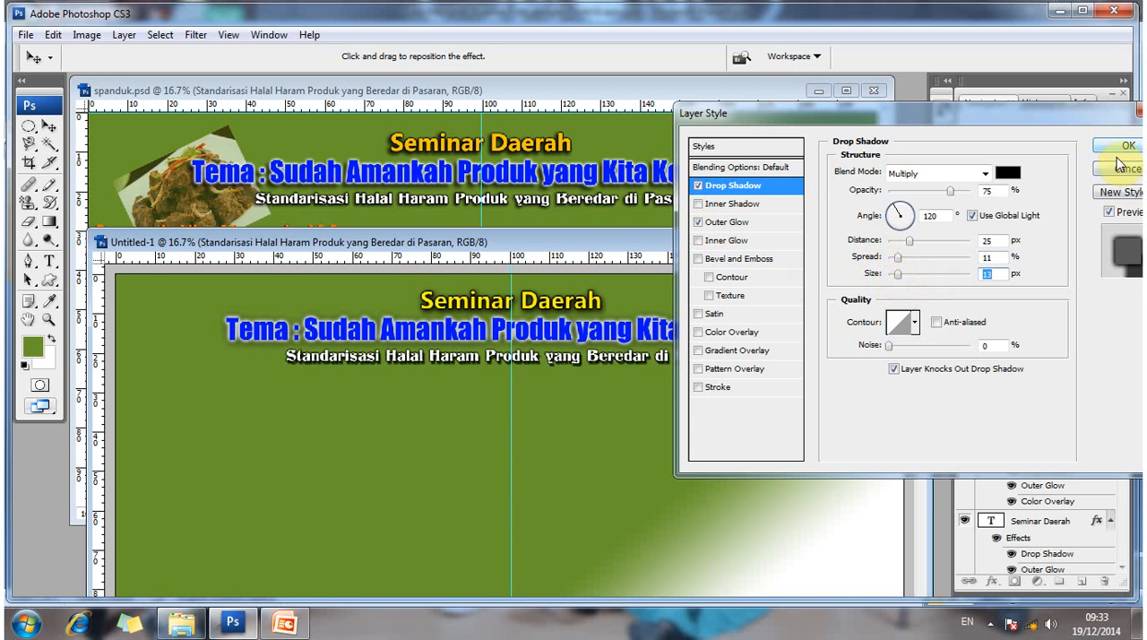
click(1118, 167)
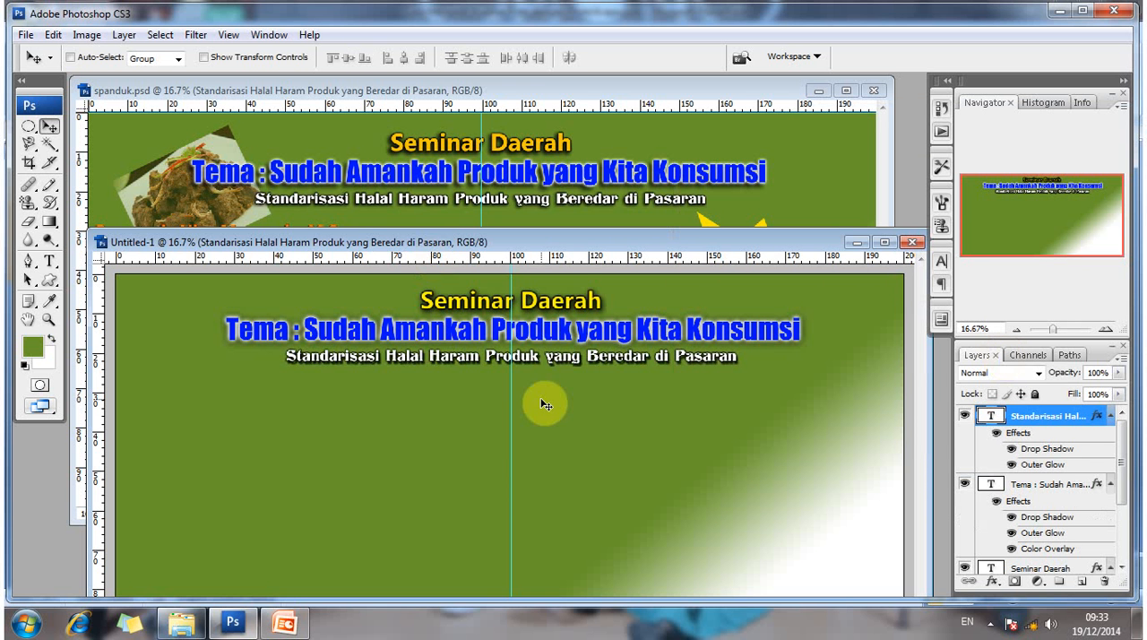
key(Up)
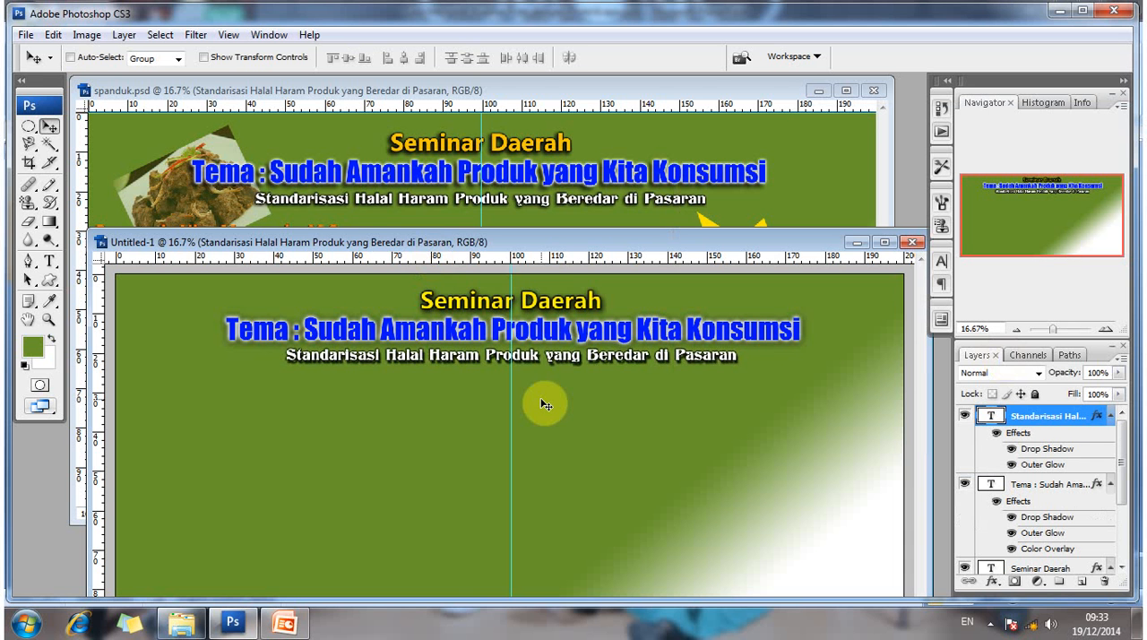
key(Down)
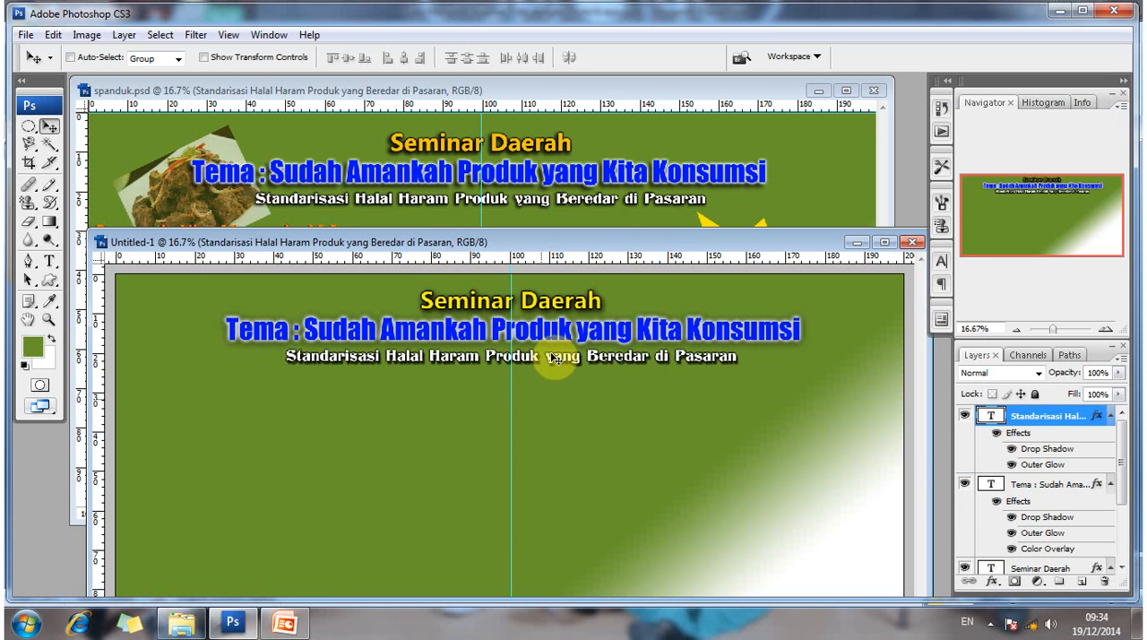
drag(533, 246, 499, 251)
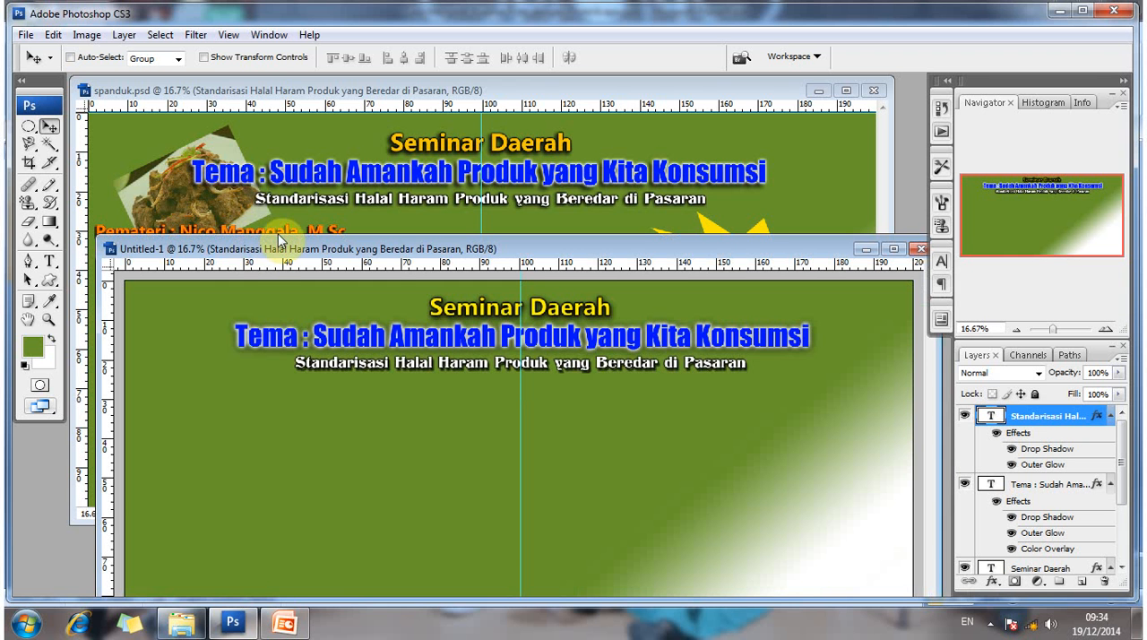
- Open the image rendang.jpg from the adobe photoshop folder
click(27, 35)
click(43, 69)
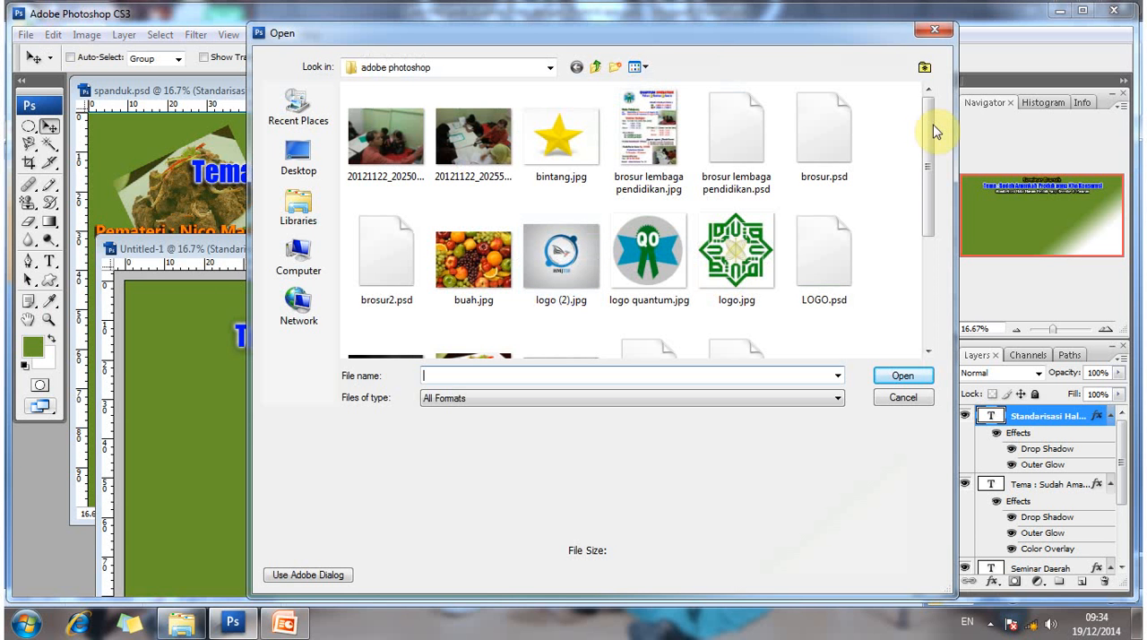
drag(930, 218, 928, 323)
click(491, 193)
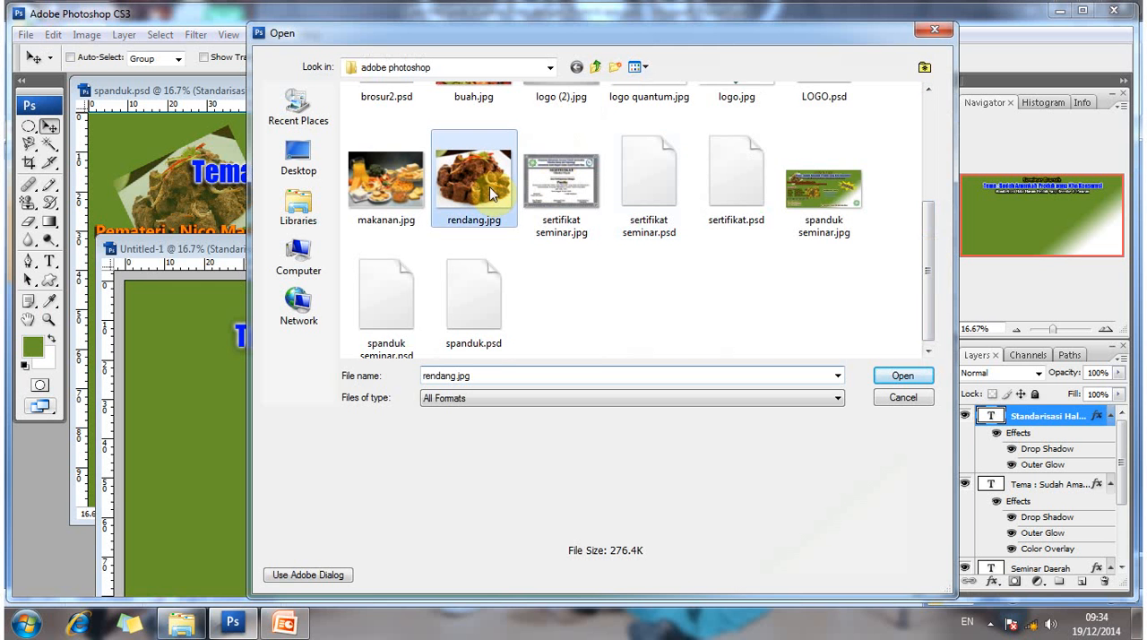
click(920, 378)
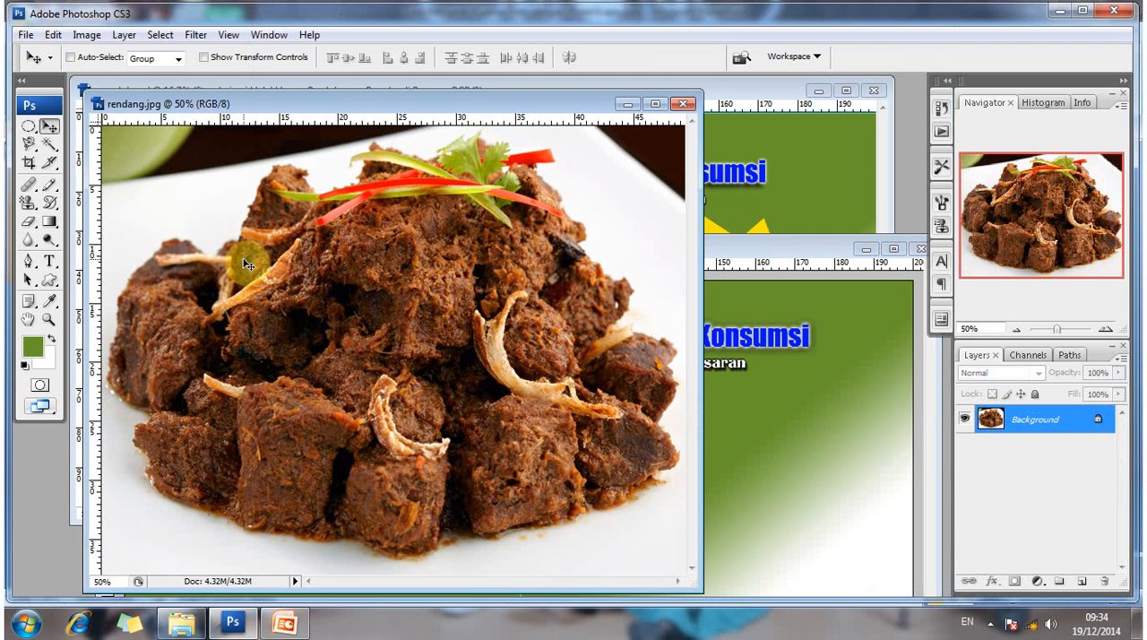
- Copy the rendang photo into the new banner, close rendang.jpg, and move the photo towards the banner's left edge
drag(237, 270, 318, 387)
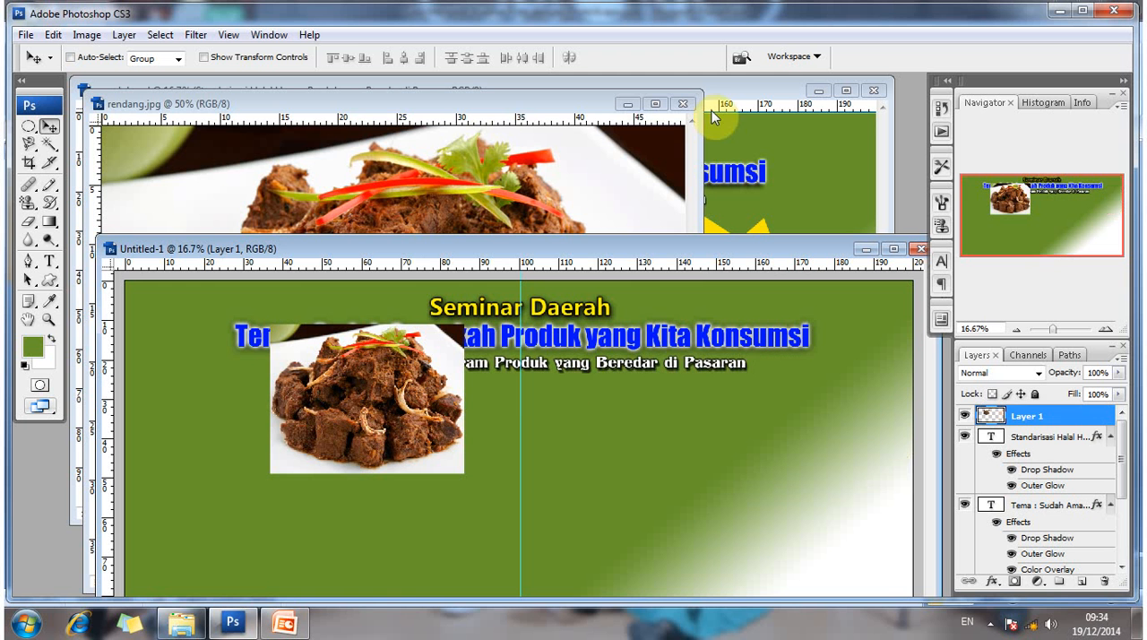
click(568, 224)
key(ctrl+w)
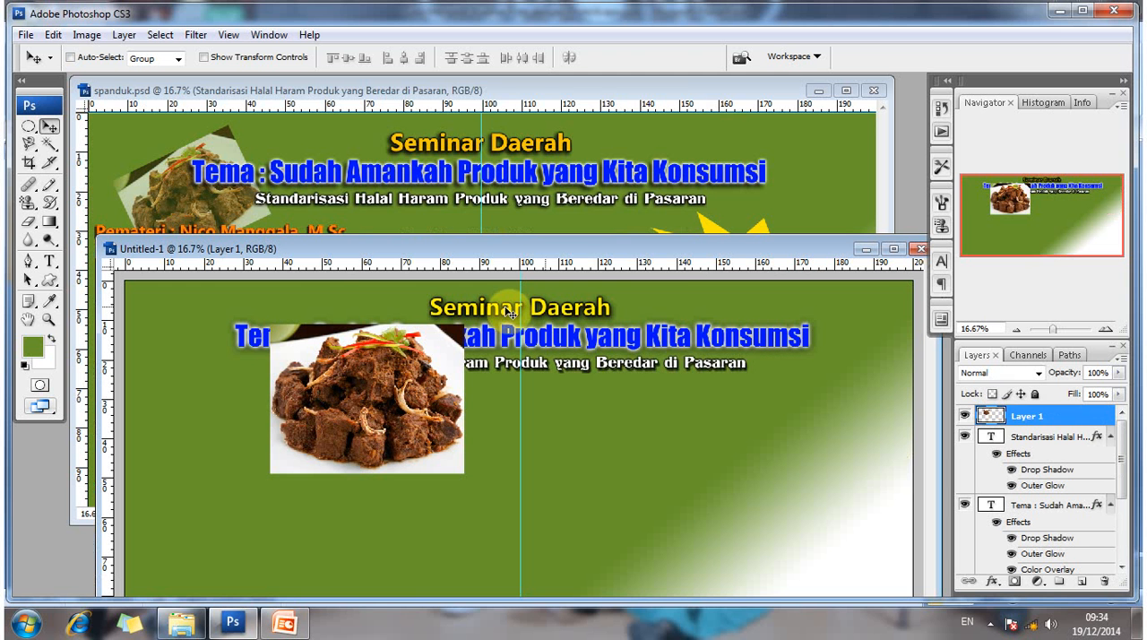
drag(360, 388, 261, 385)
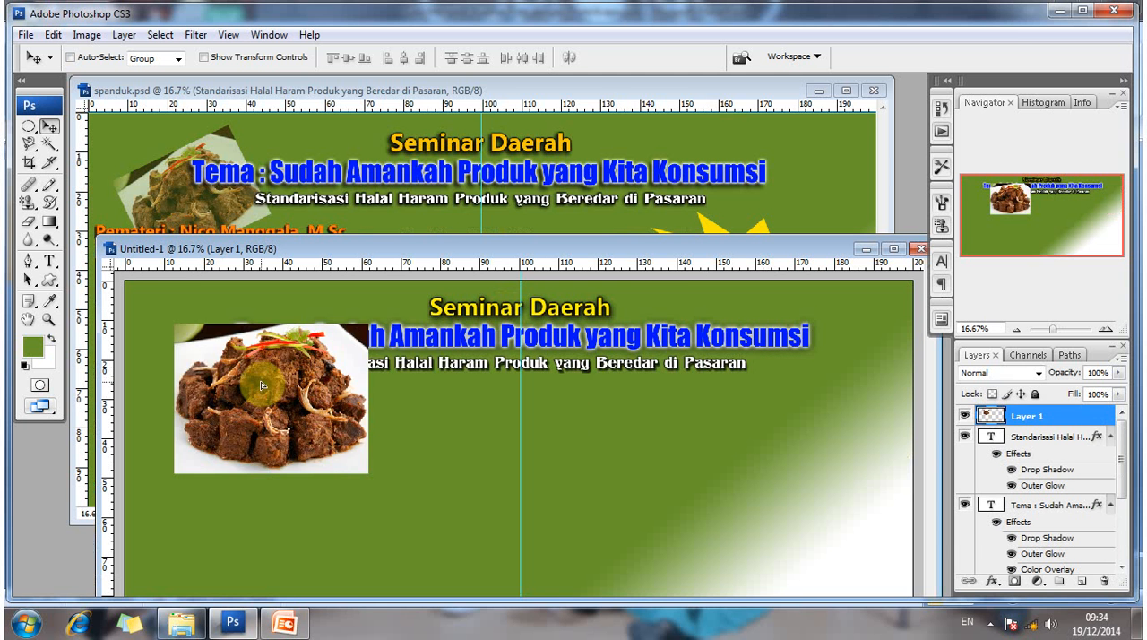
- Scale the rendang photo proportionally to about 71.5%, keeping its lower-left corner in place, and commit the transformation
click(204, 58)
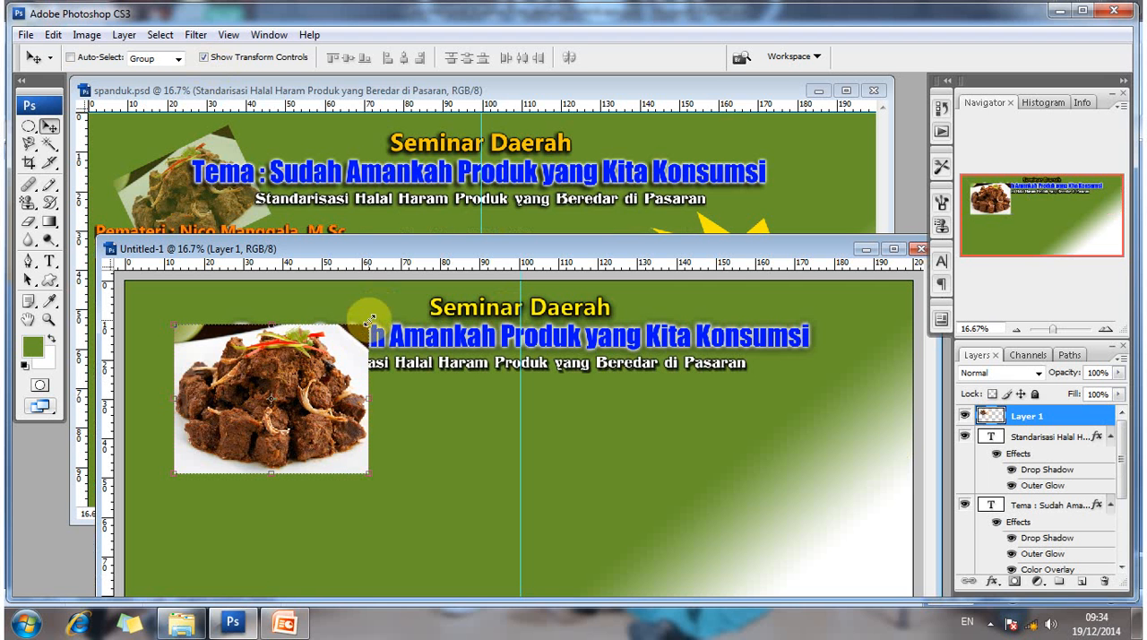
click(369, 320)
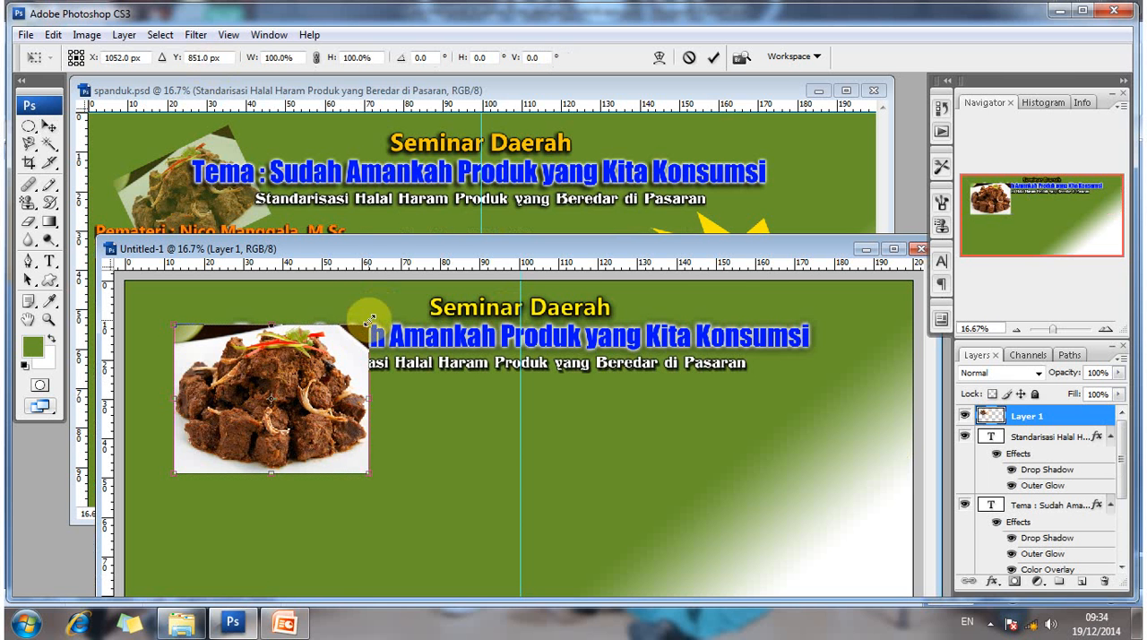
drag(369, 320, 310, 357)
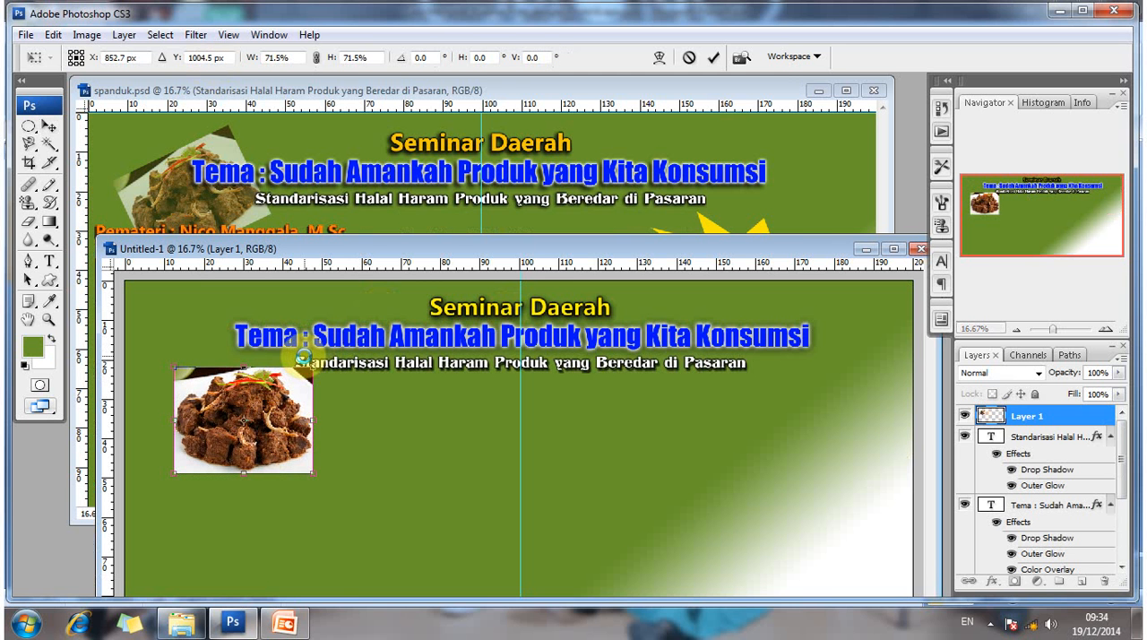
key(Return)
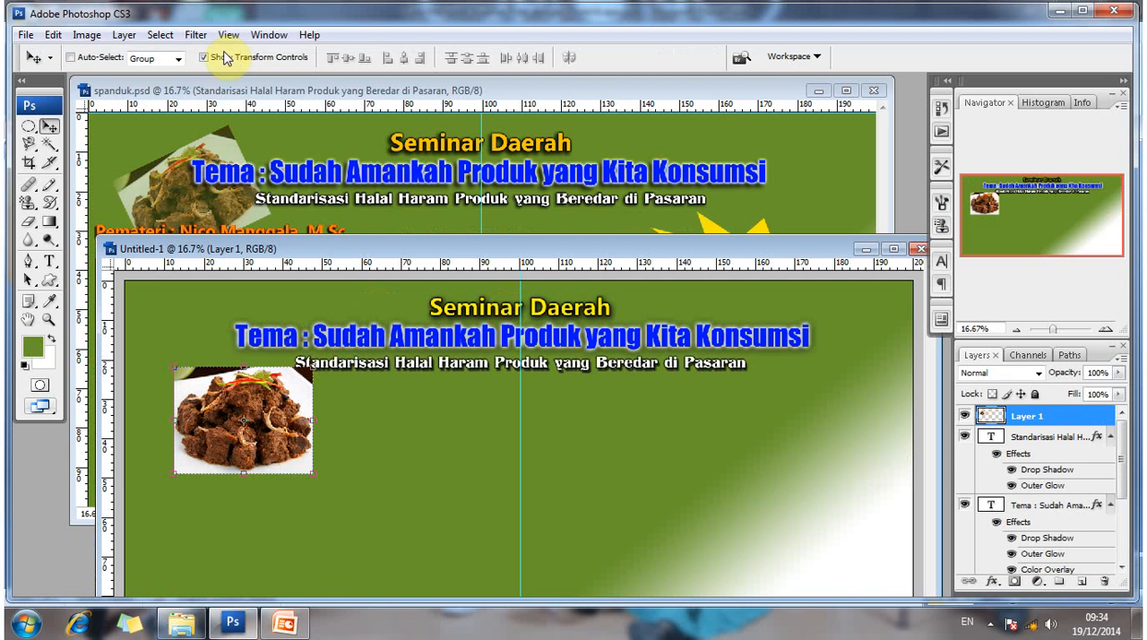
click(204, 58)
click(204, 57)
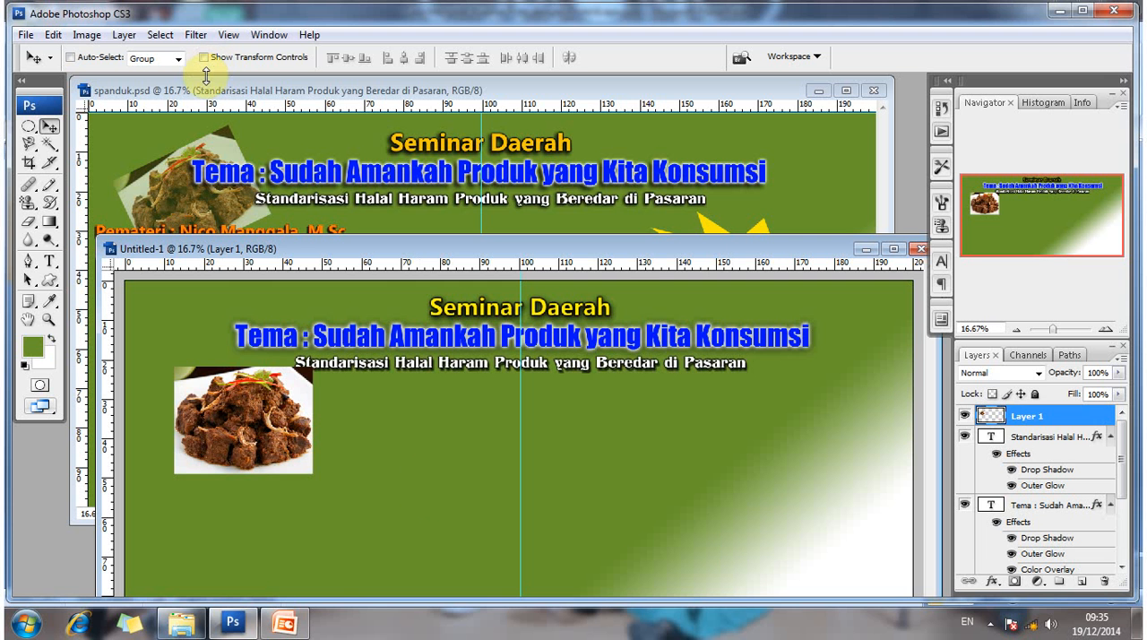
- Rotate the rendang photo about -21.7°, apply the transformation, and move the photo up to the banner's upper-left corner
click(205, 58)
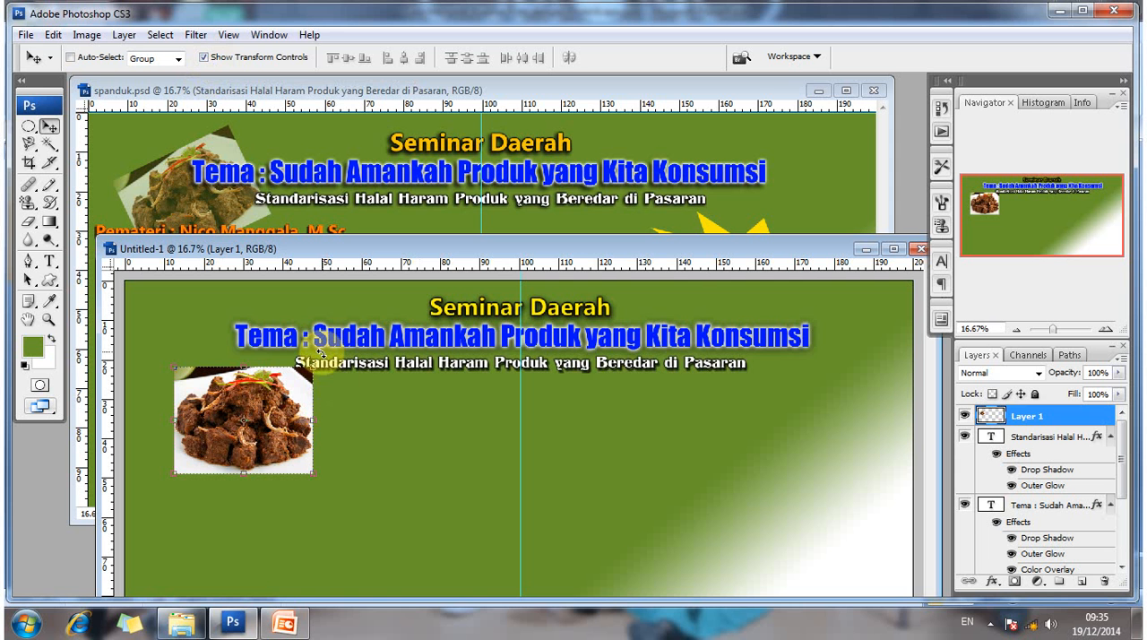
key(ctrl+t)
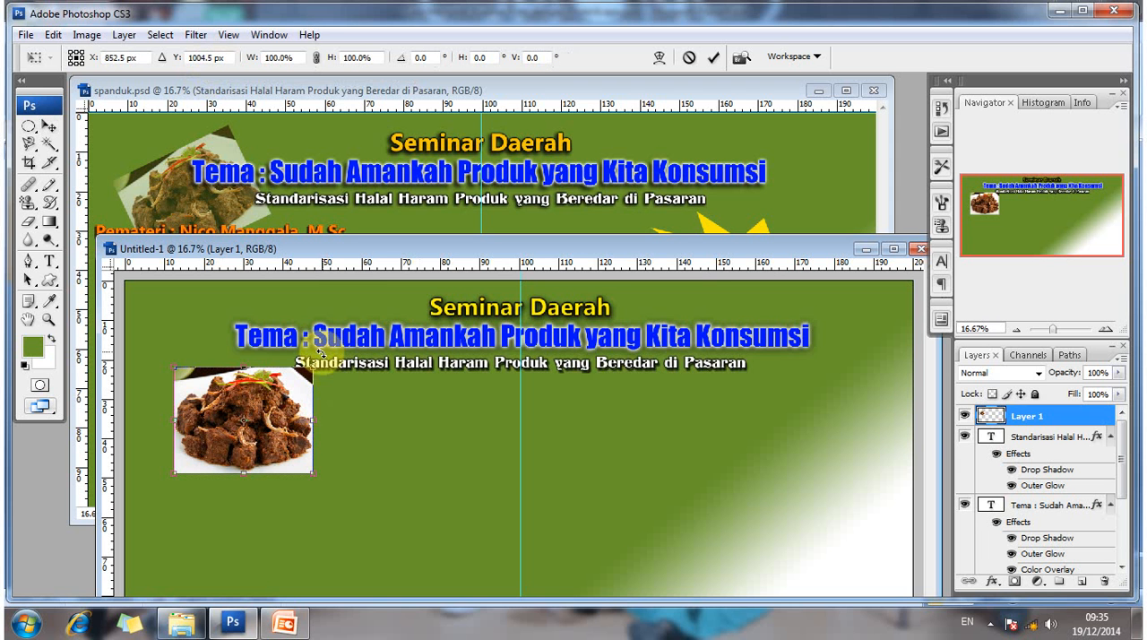
drag(321, 352, 315, 281)
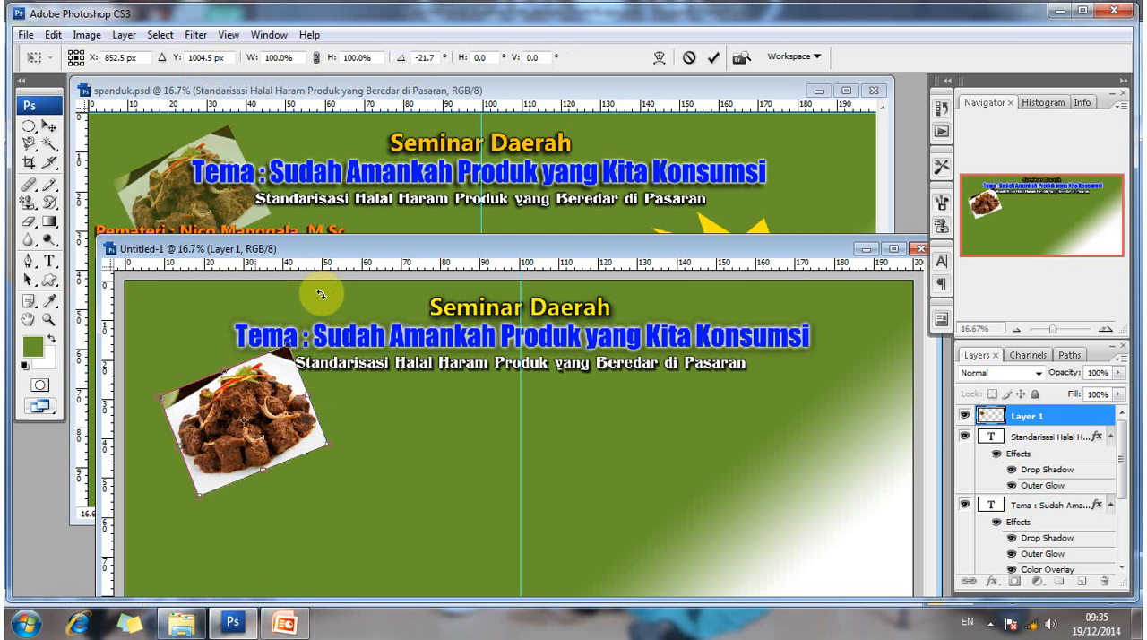
click(48, 126)
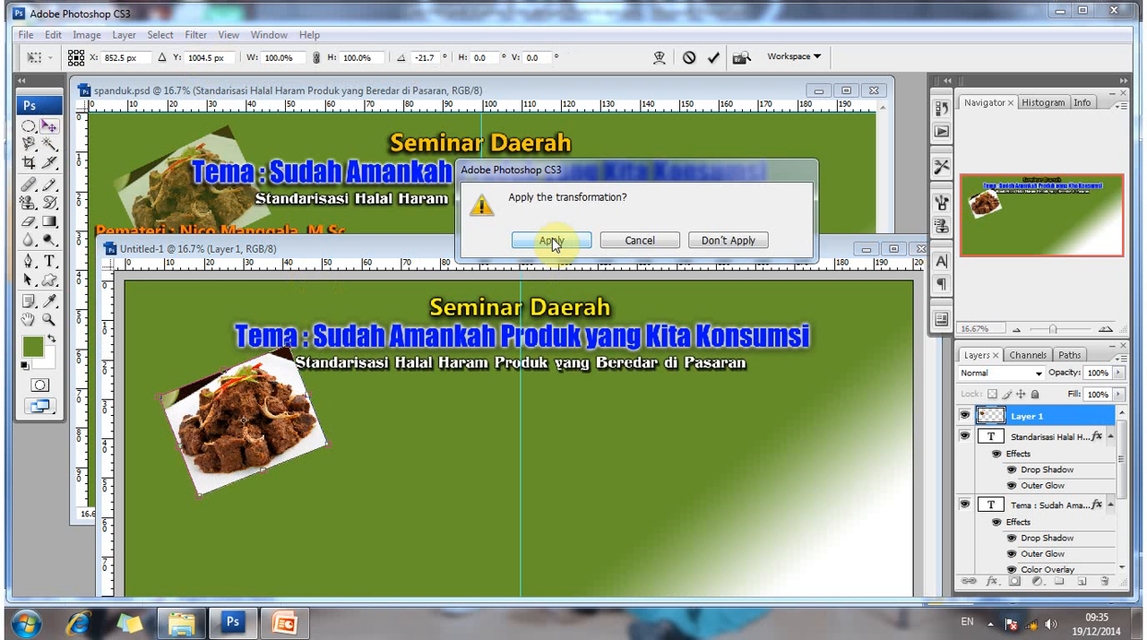
click(551, 241)
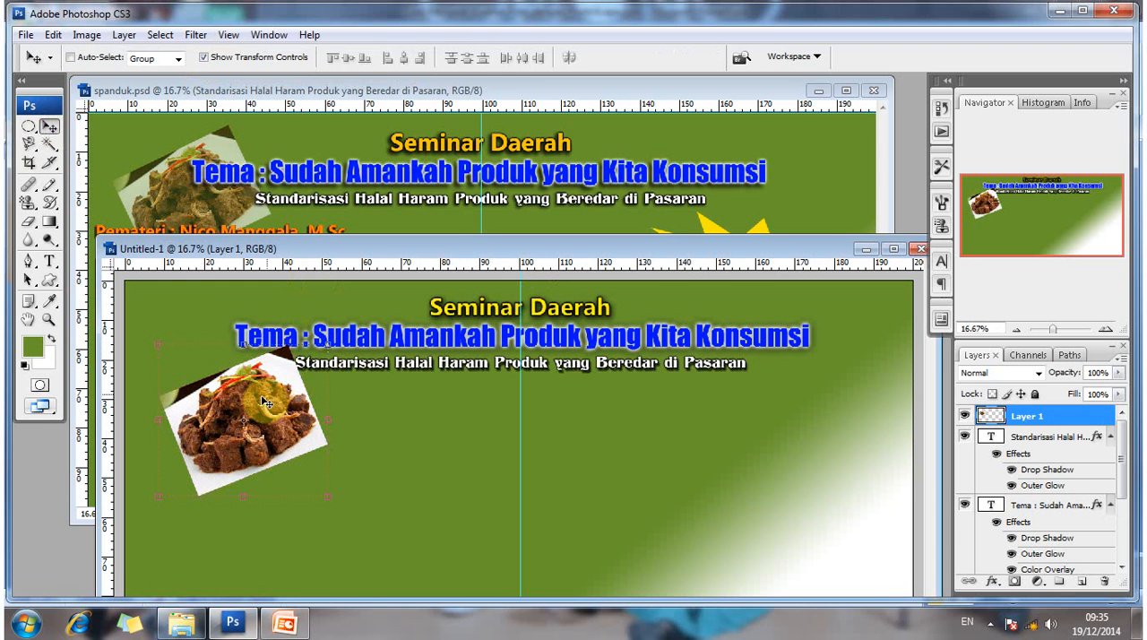
drag(265, 403, 251, 357)
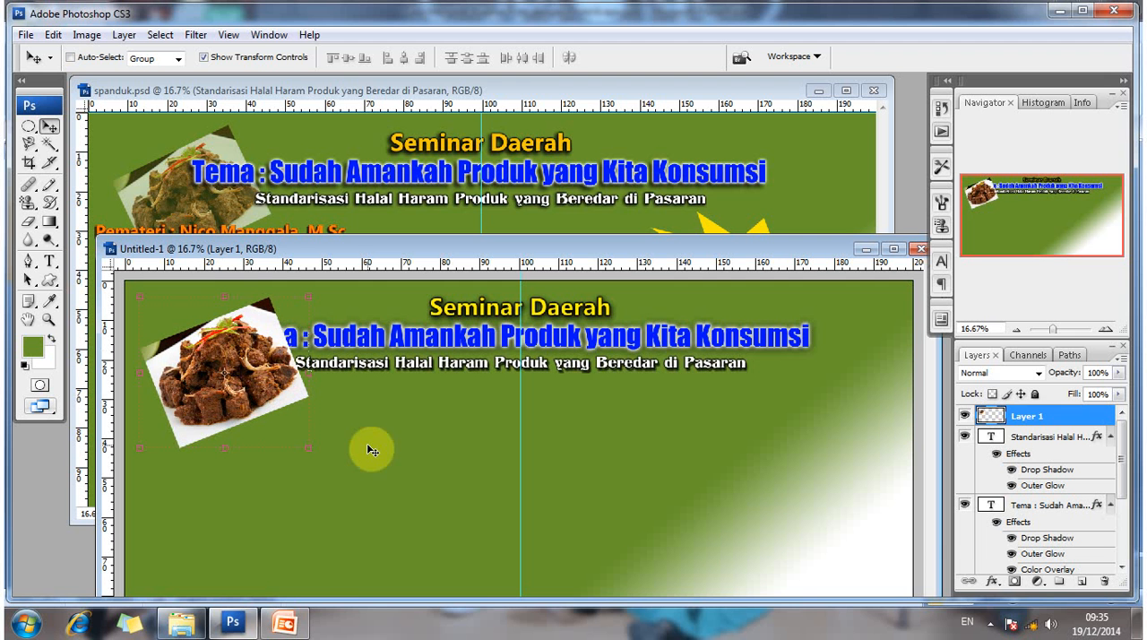
click(204, 58)
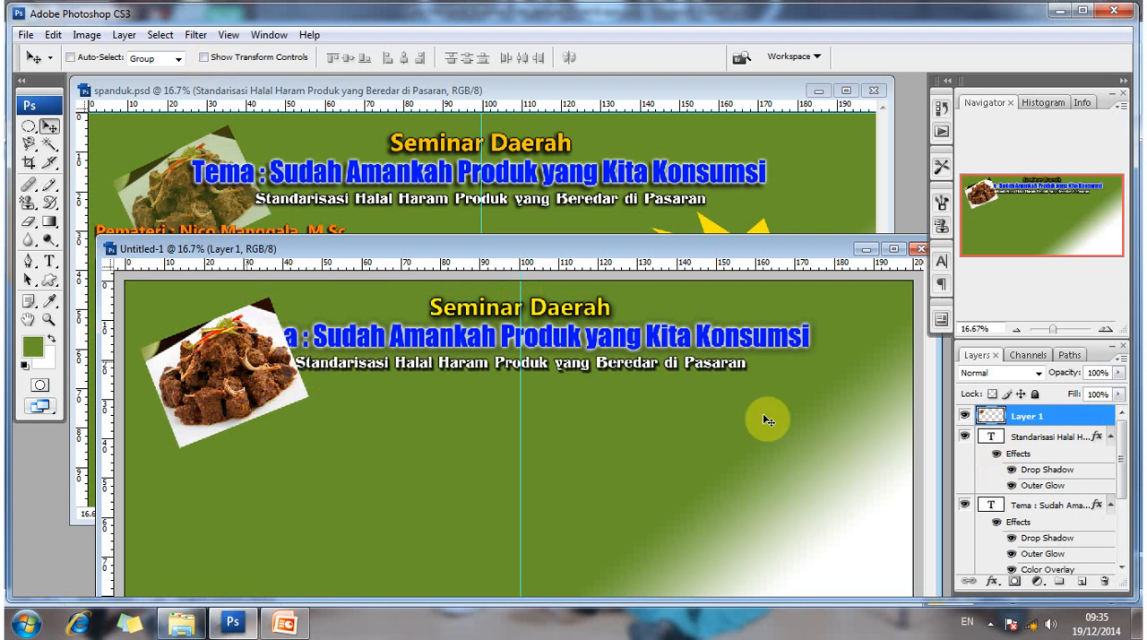
- Move the rendang photo's layer below all the text layers, directly above the Background layer
right_click(240, 365)
click(240, 360)
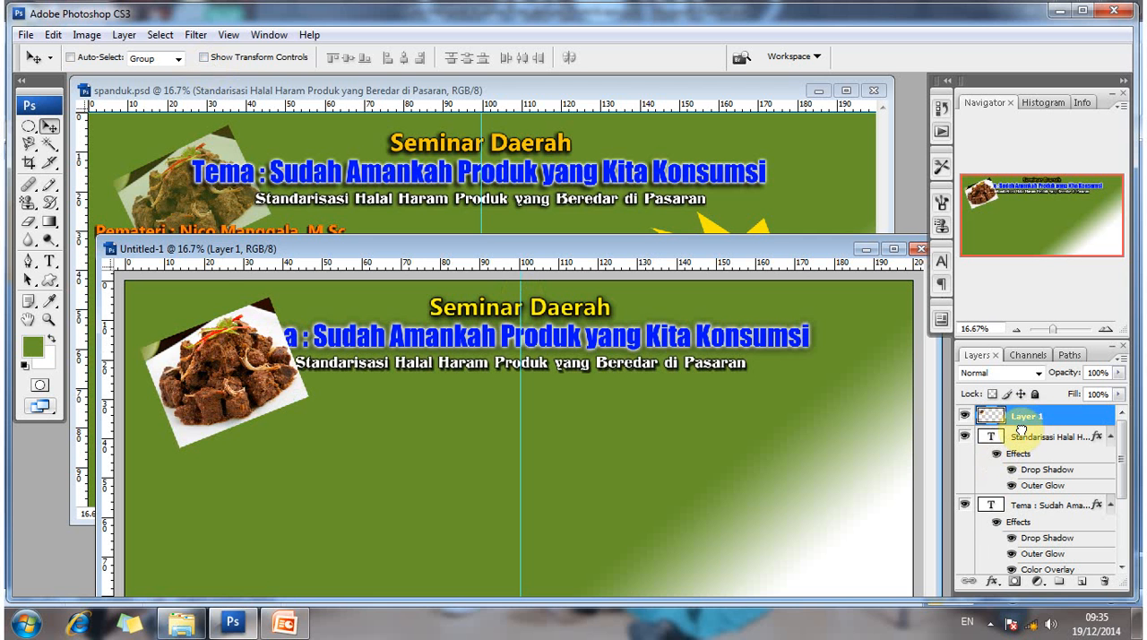
mouse_move(1021, 425)
mouse_down()
mouse_move(1027, 593)
mouse_move(1018, 550)
mouse_up()
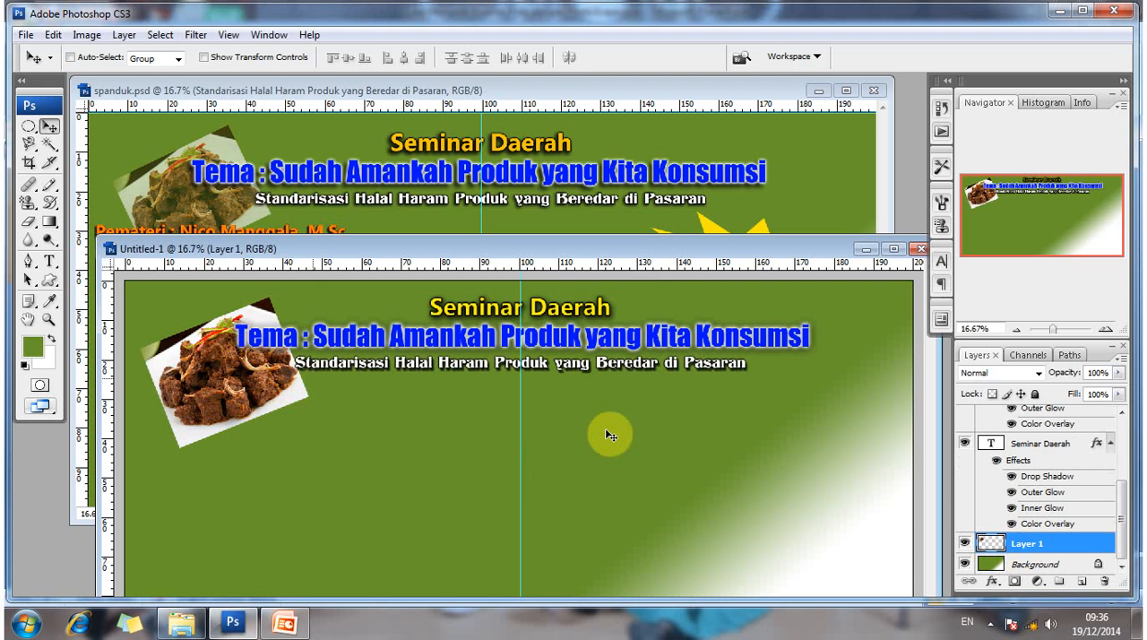
- Reduce the rendang photo layer's opacity to 68%
click(1118, 375)
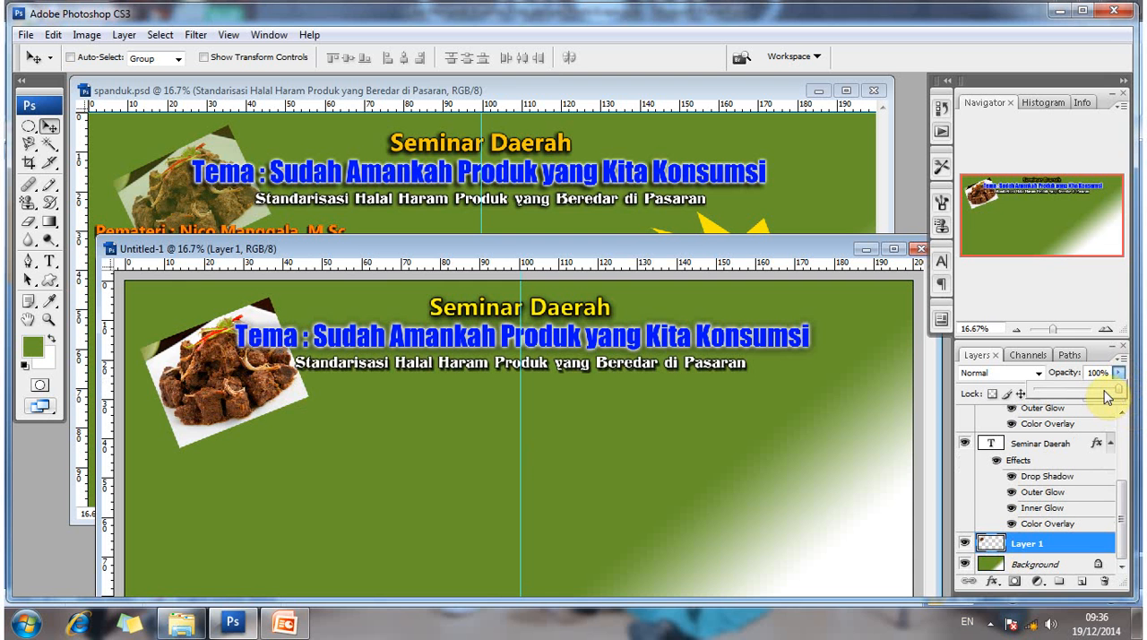
click(1105, 391)
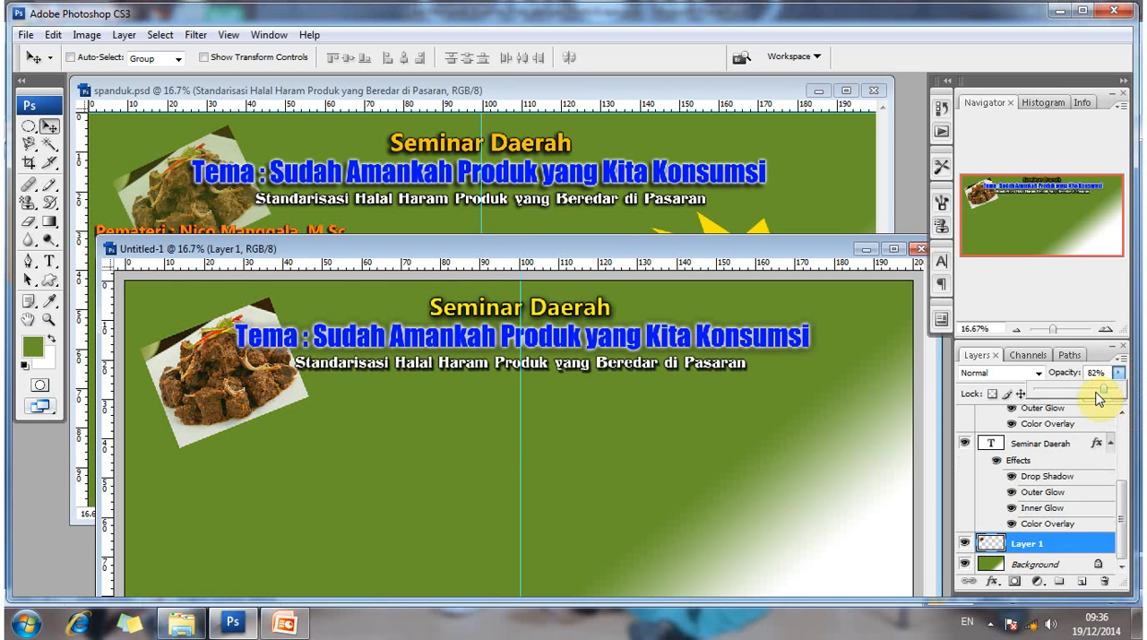
drag(1096, 395, 1090, 397)
drag(1094, 397, 1098, 397)
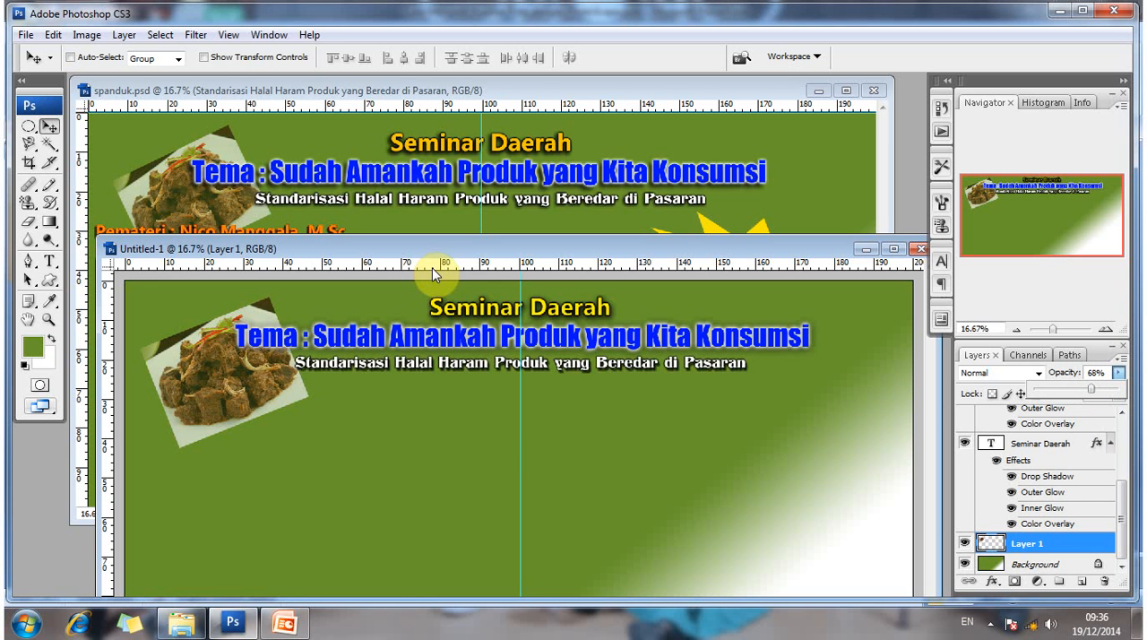
- Add a white Microsoft Tai Le Bold 120 pt text below the photo reading "Pemateri :" plus the first speaker's name and the title "M.SC"
drag(141, 246, 238, 262)
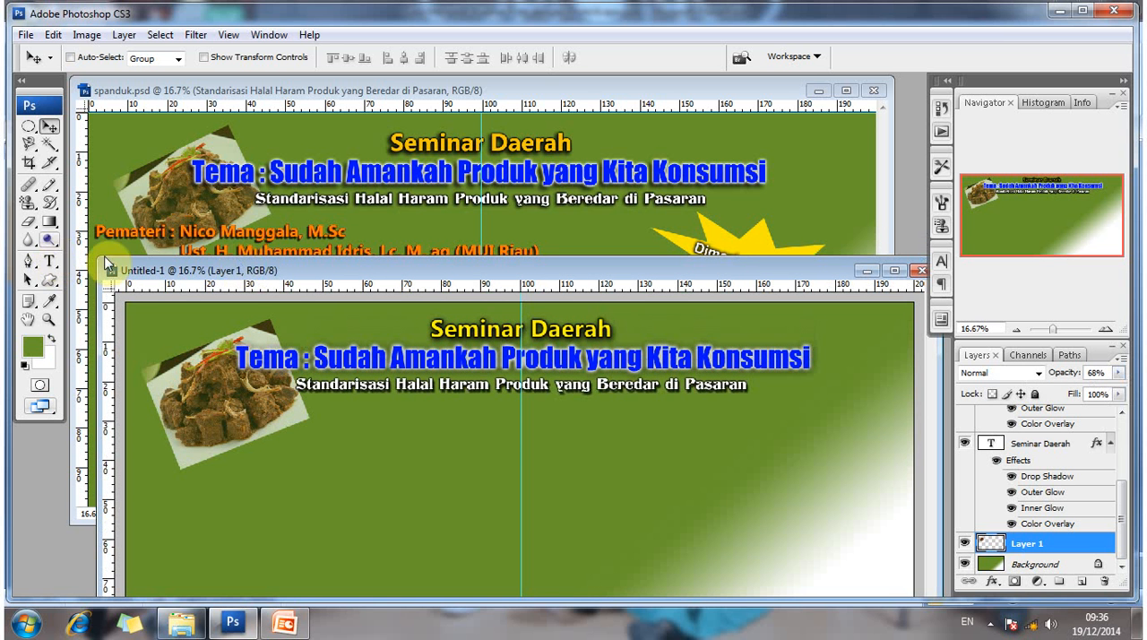
key(t)
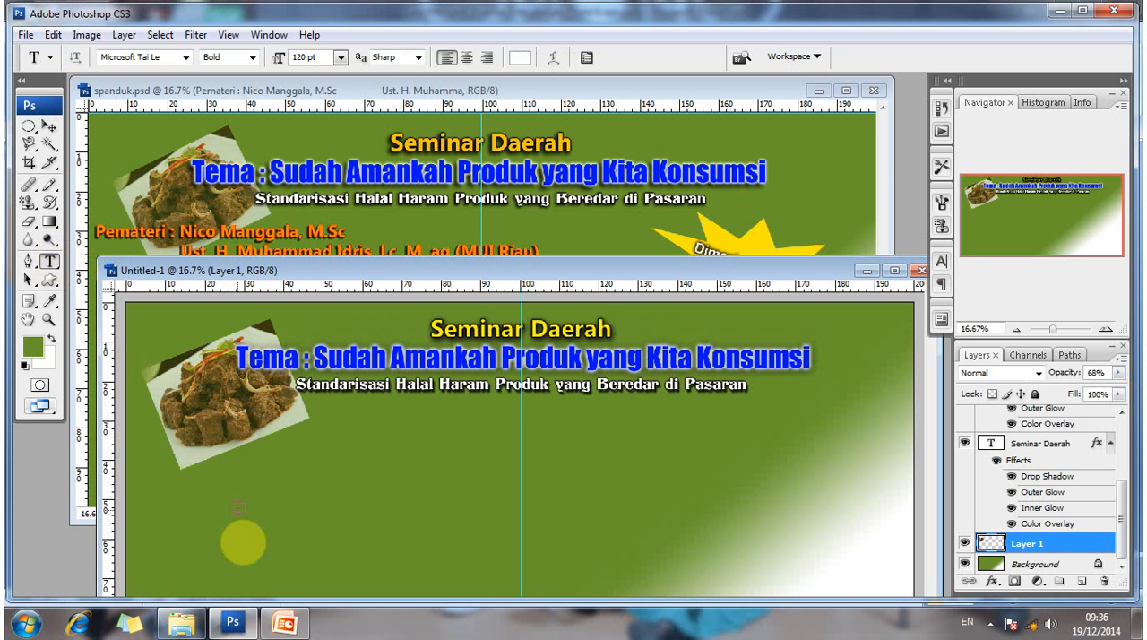
click(243, 541)
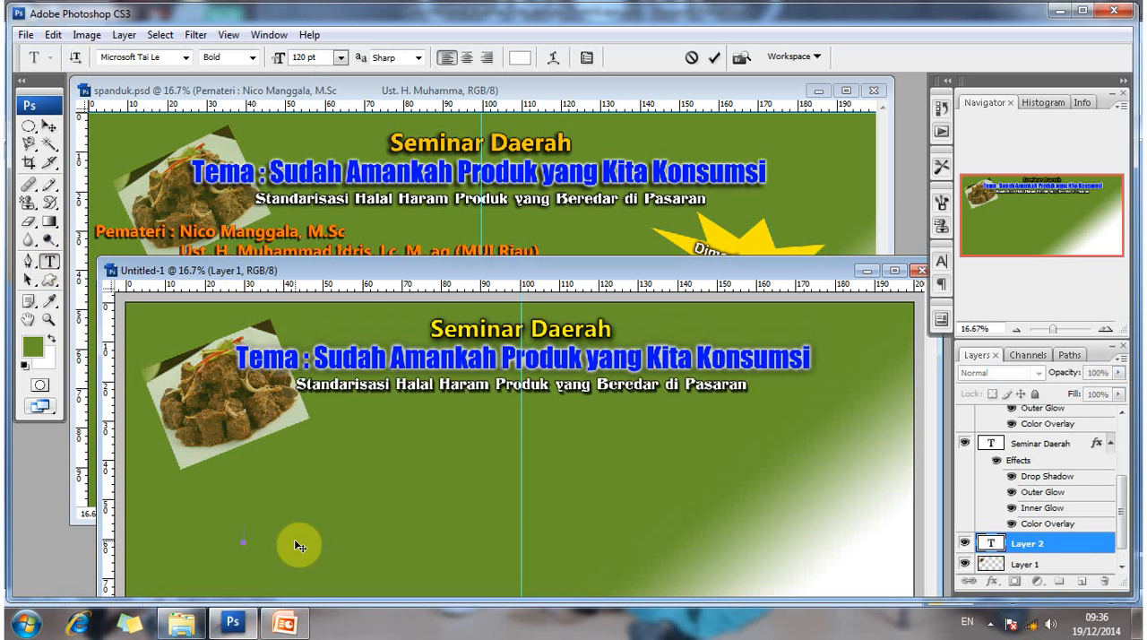
text(Pemat)
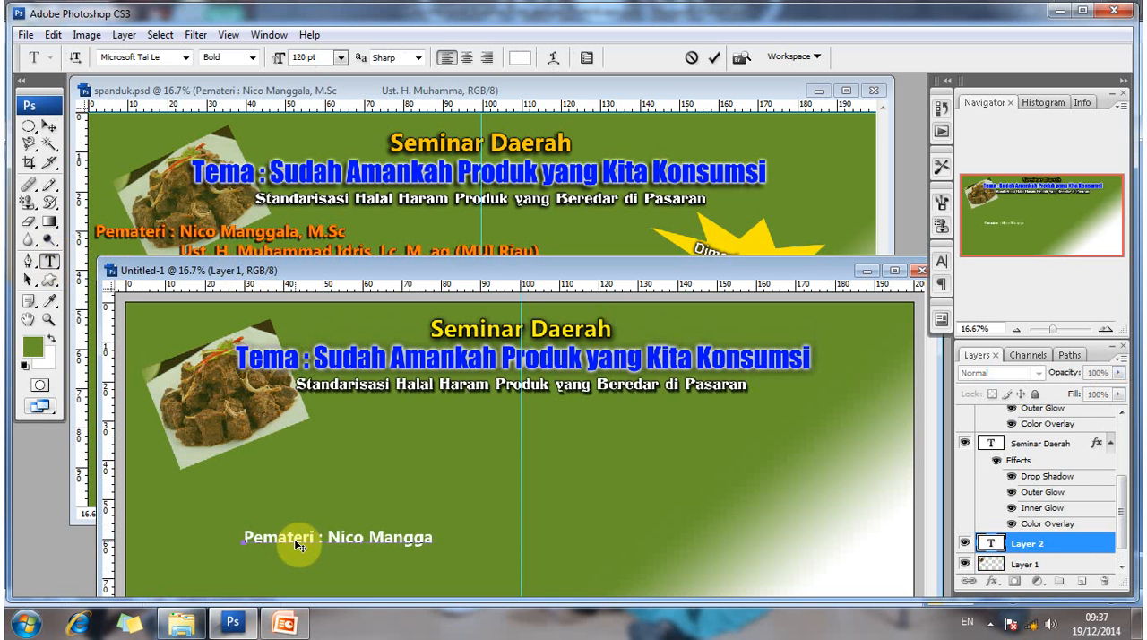
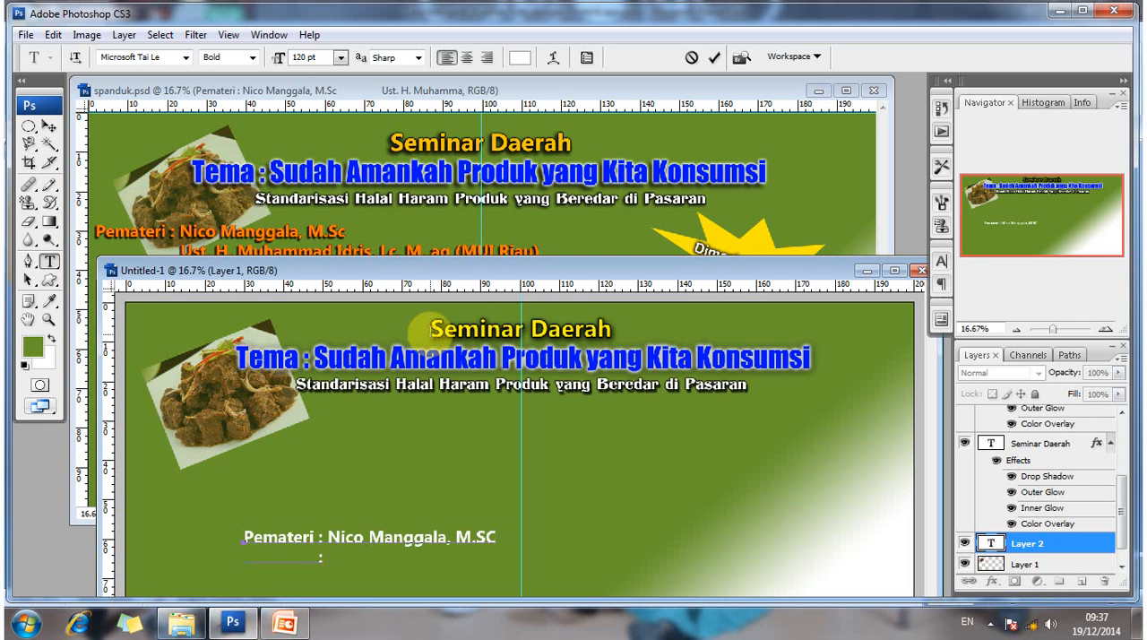
- Enter the second speaker's name with the title "Ust. H." on the second line of the Pemateri text
text(Us)
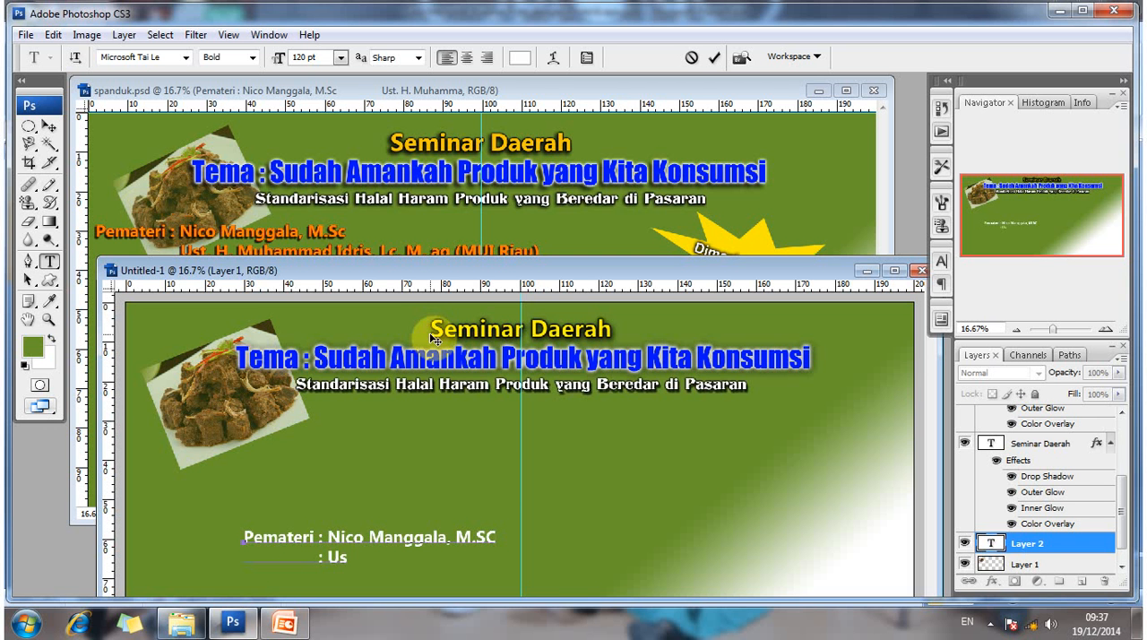
text(t)
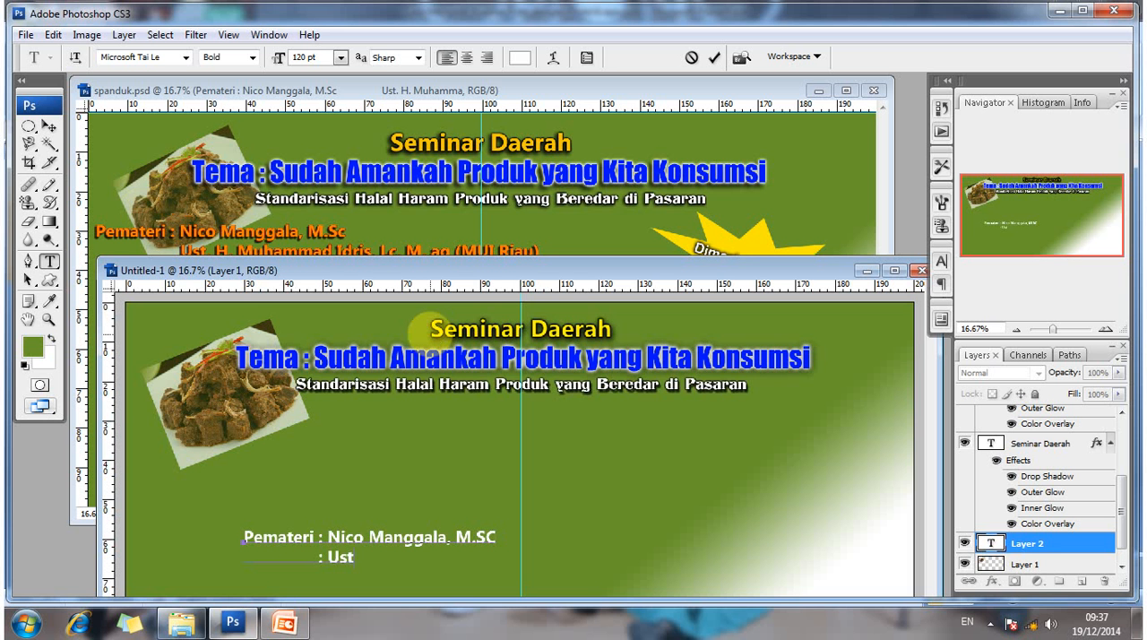
text(. H)
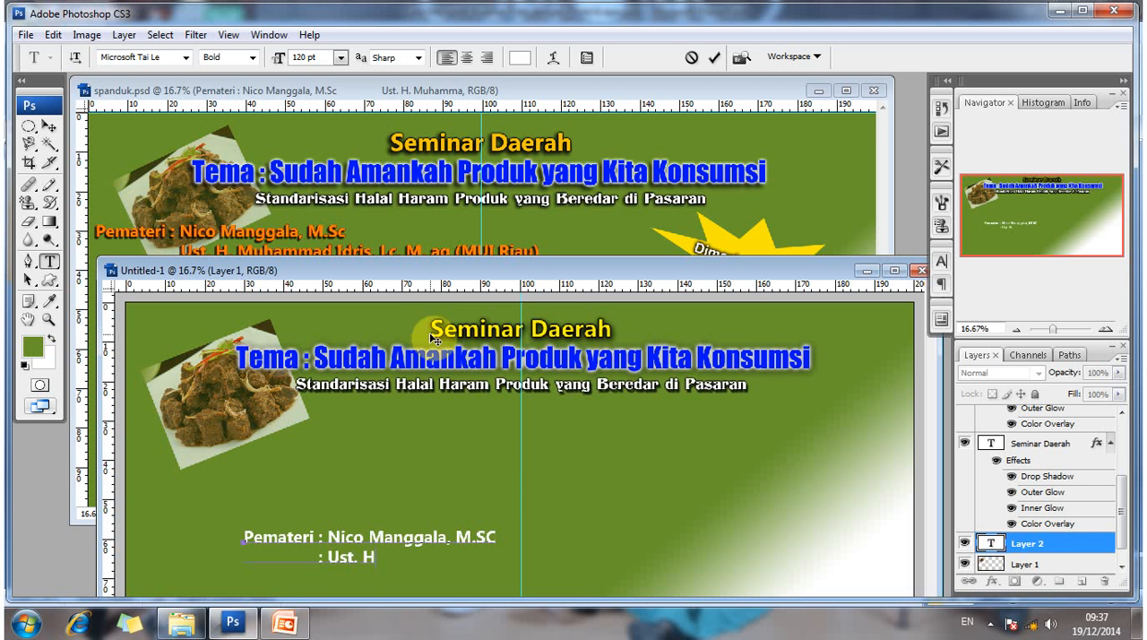
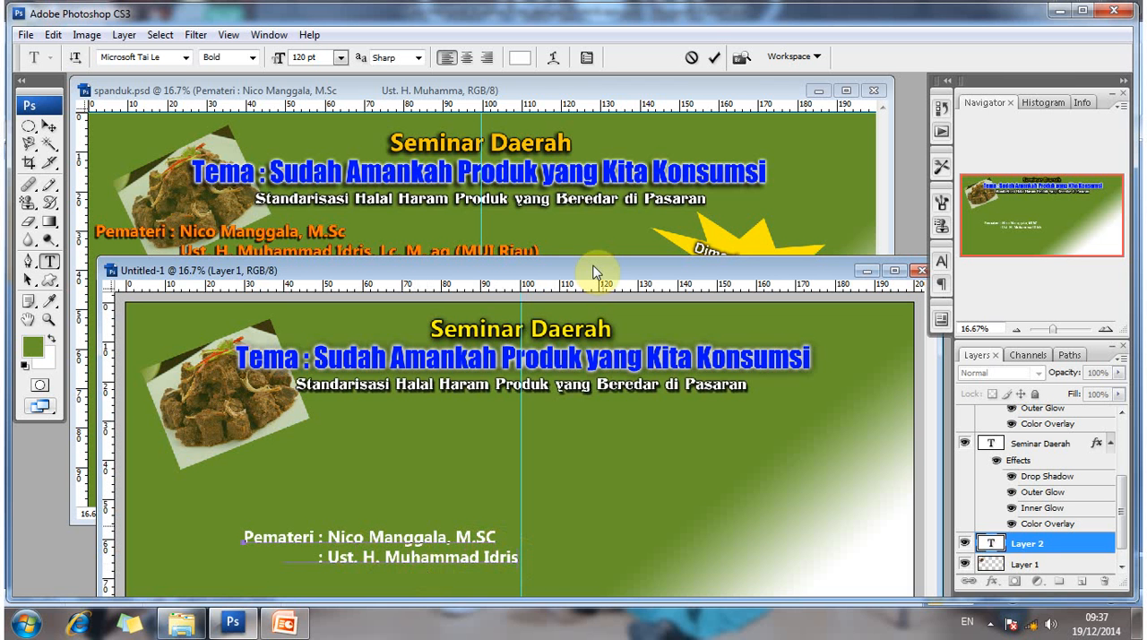
- Complete the second speaker's line with ", Lc, M.Ag (MUI Riau)", checking the wording against spanduk.psd
drag(589, 270, 584, 287)
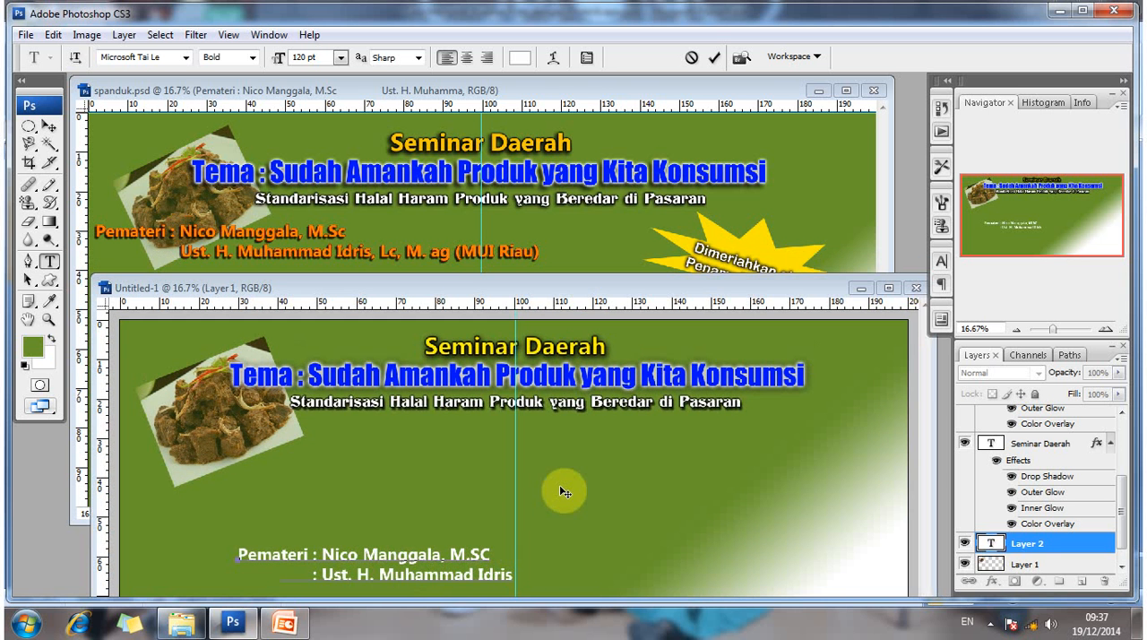
click(889, 287)
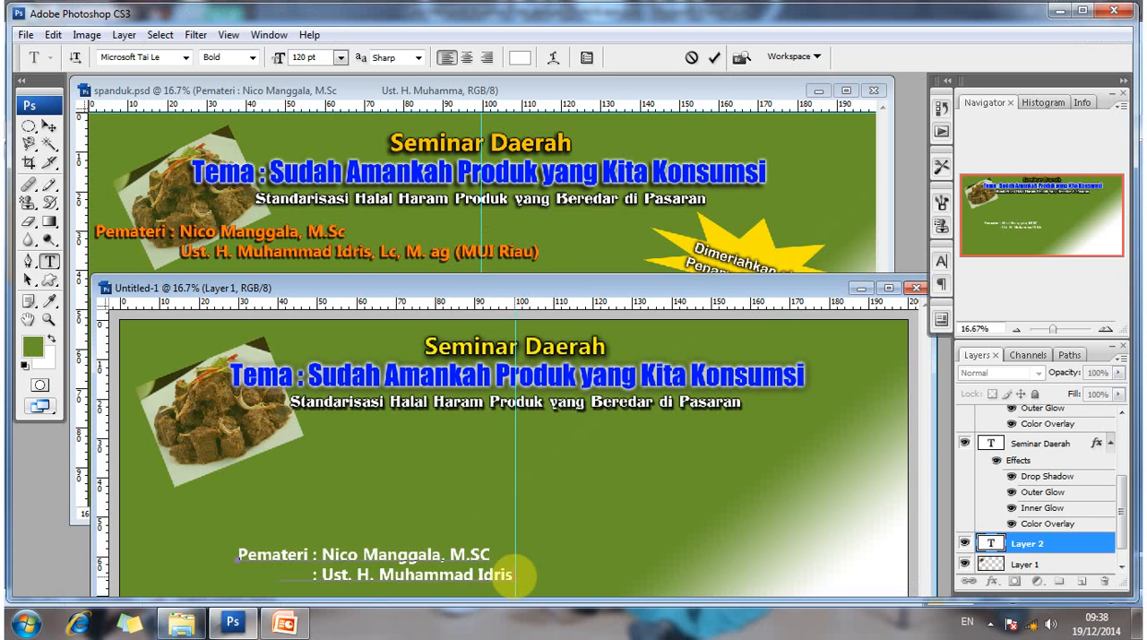
text(, Lc, M.Ag (MUI)
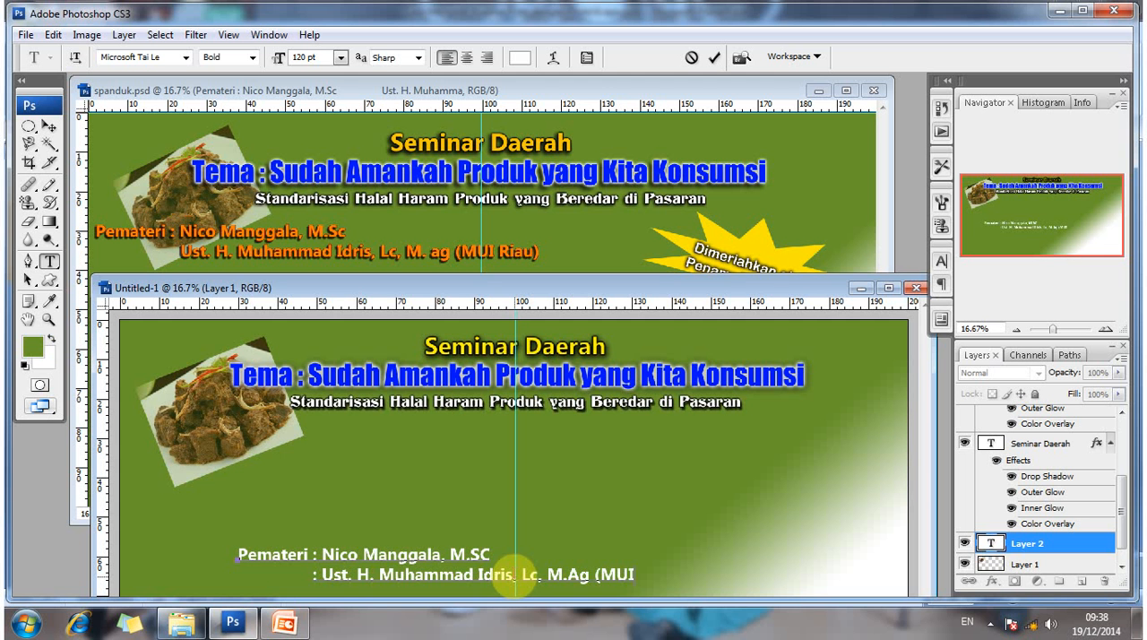
text( Riau))
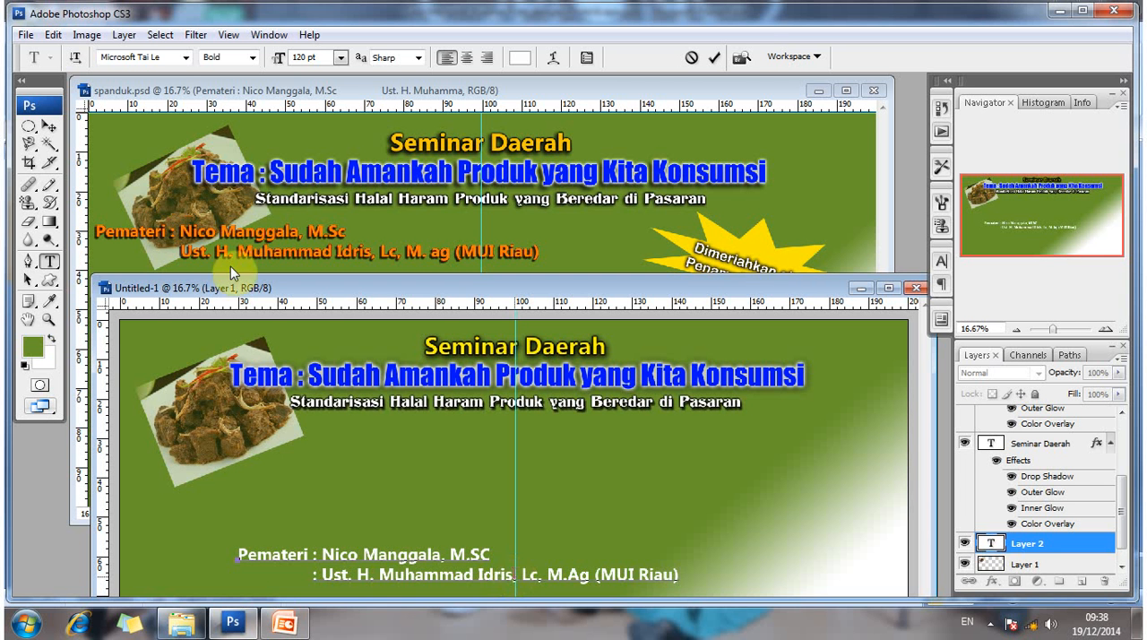
- Commit the Pemateri text and move it up beneath the Standarisasi line, overlapping the lower part of the rendang photo
click(51, 128)
click(339, 491)
drag(339, 491, 291, 436)
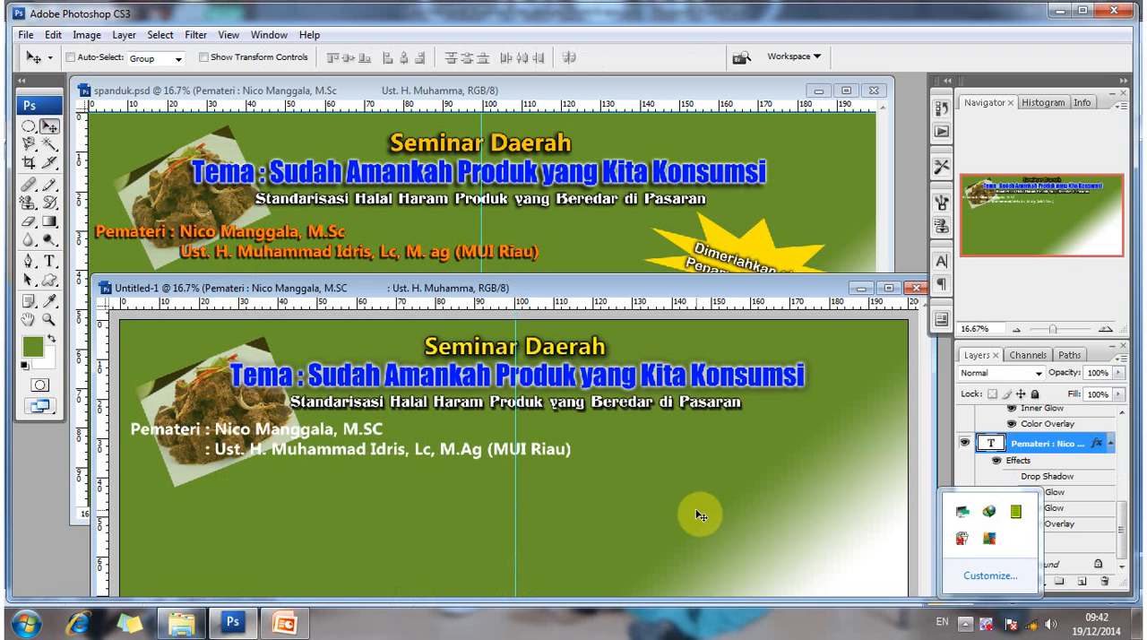
click(700, 515)
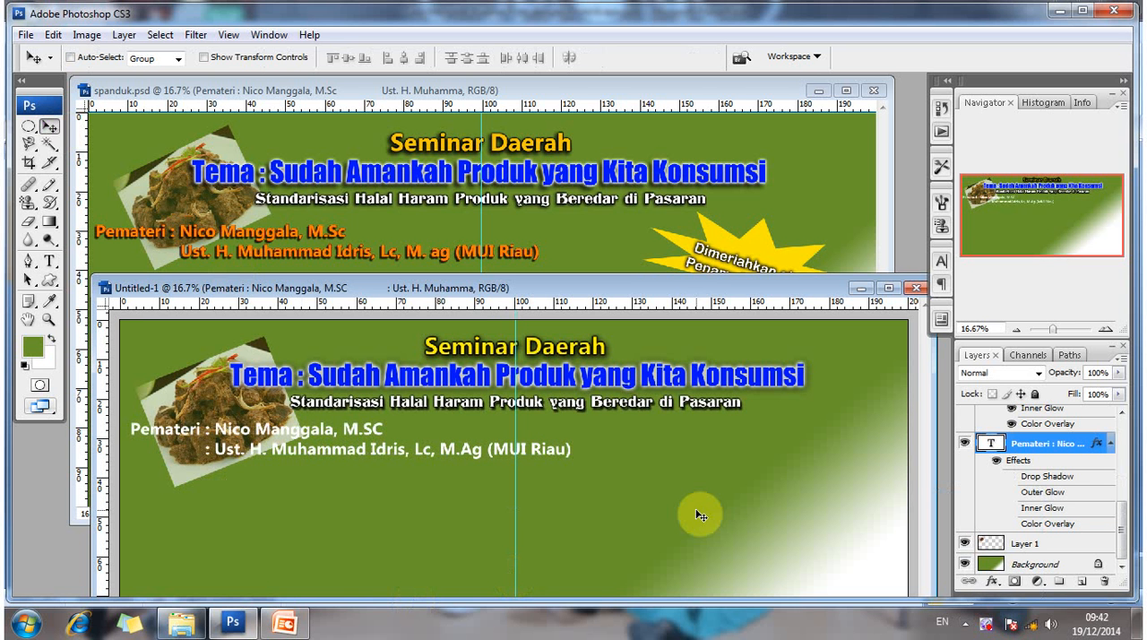
- Enable an orange Color Overlay with 100% opacity in the Pemateri text layer's style
right_click(359, 442)
click(475, 451)
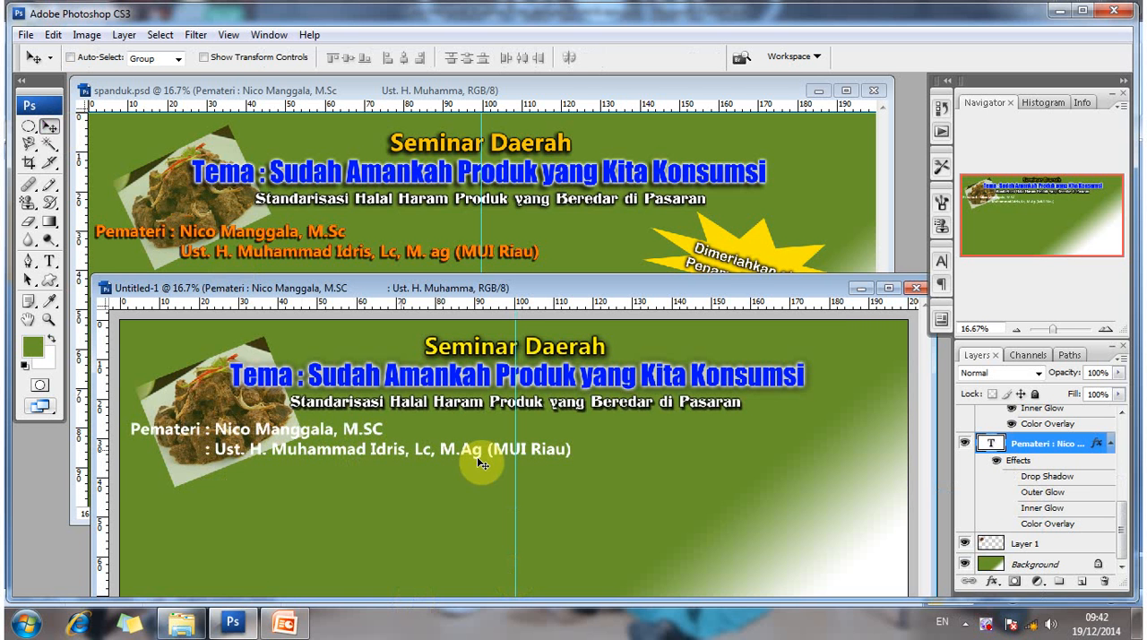
right_click(1049, 442)
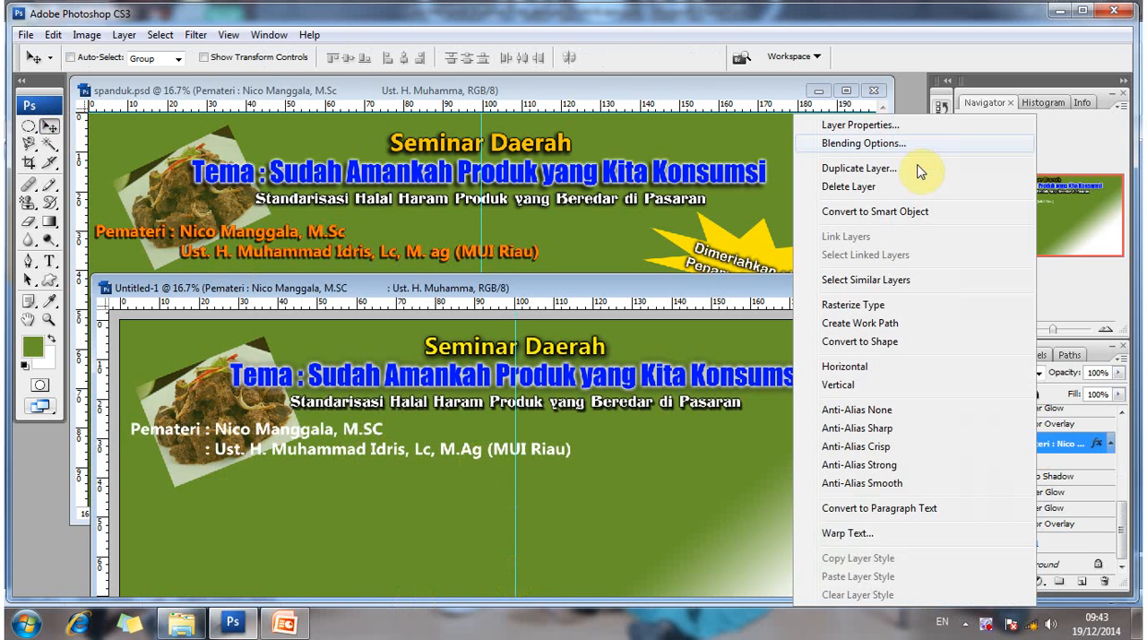
click(887, 143)
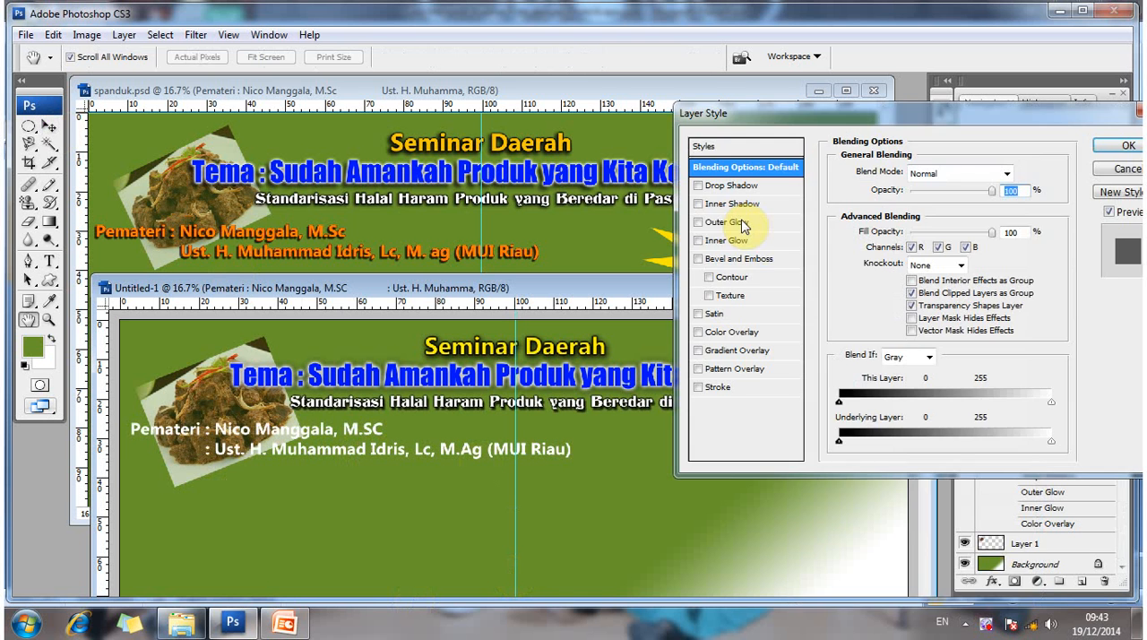
click(744, 332)
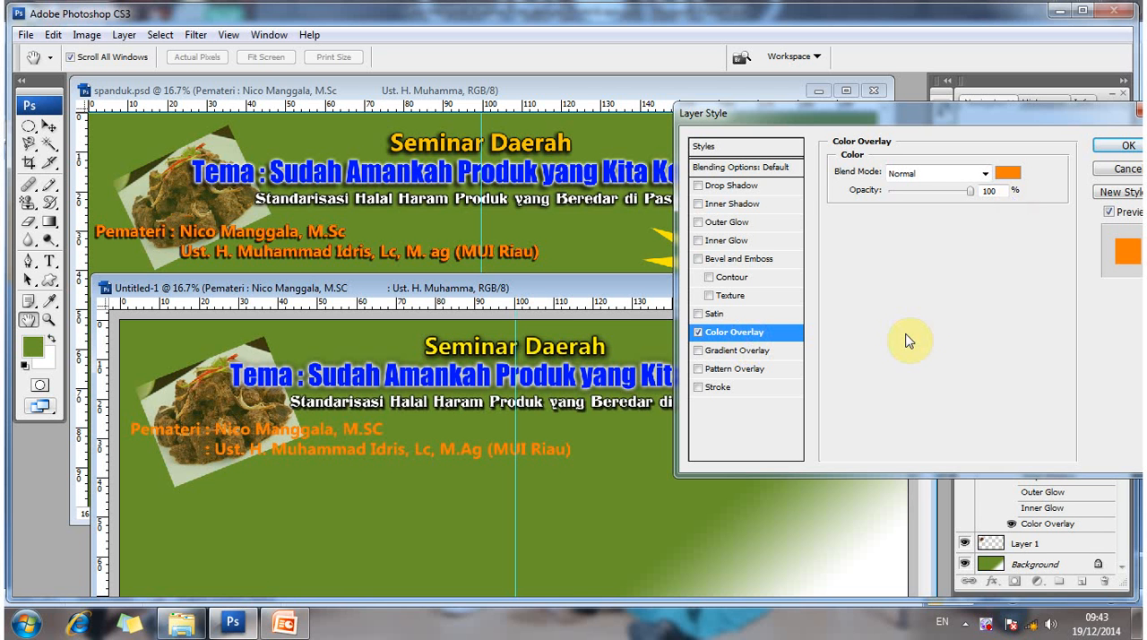
- Add a 3 px outside Stroke in dark red 771700 to the Pemateri text layer's style
click(724, 388)
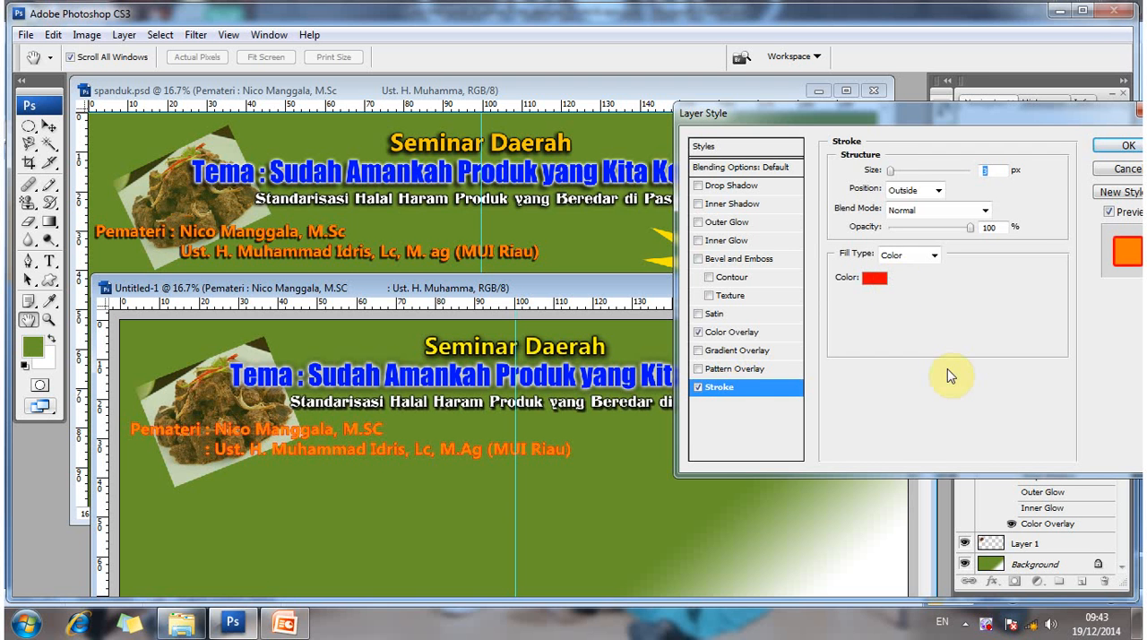
click(875, 277)
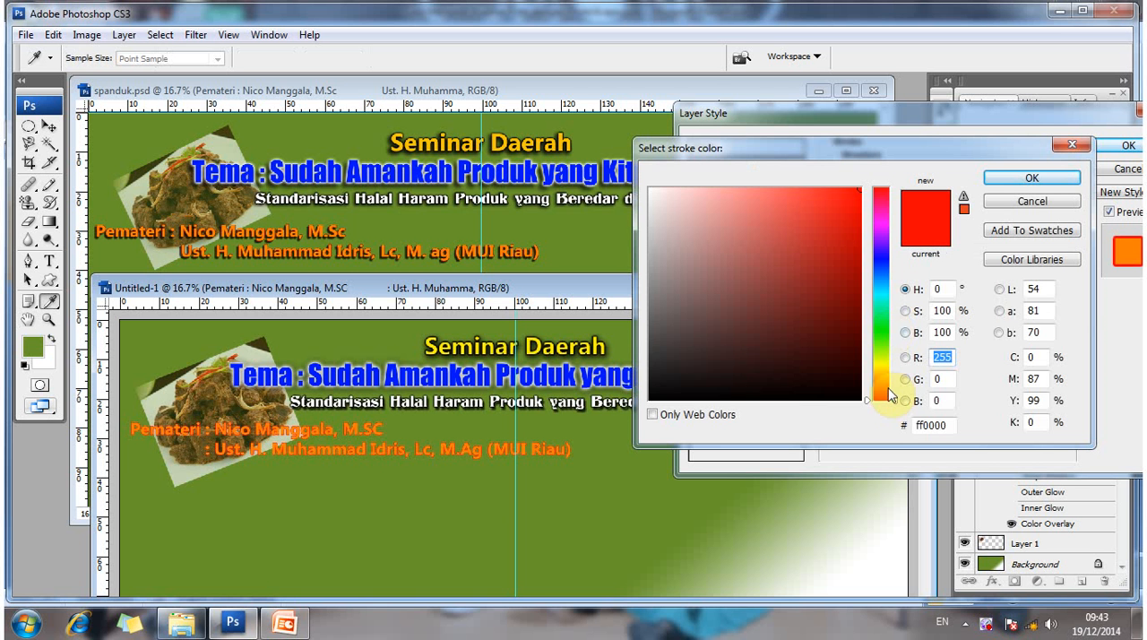
mouse_move(890, 395)
mouse_down()
mouse_move(894, 361)
mouse_move(899, 385)
mouse_up()
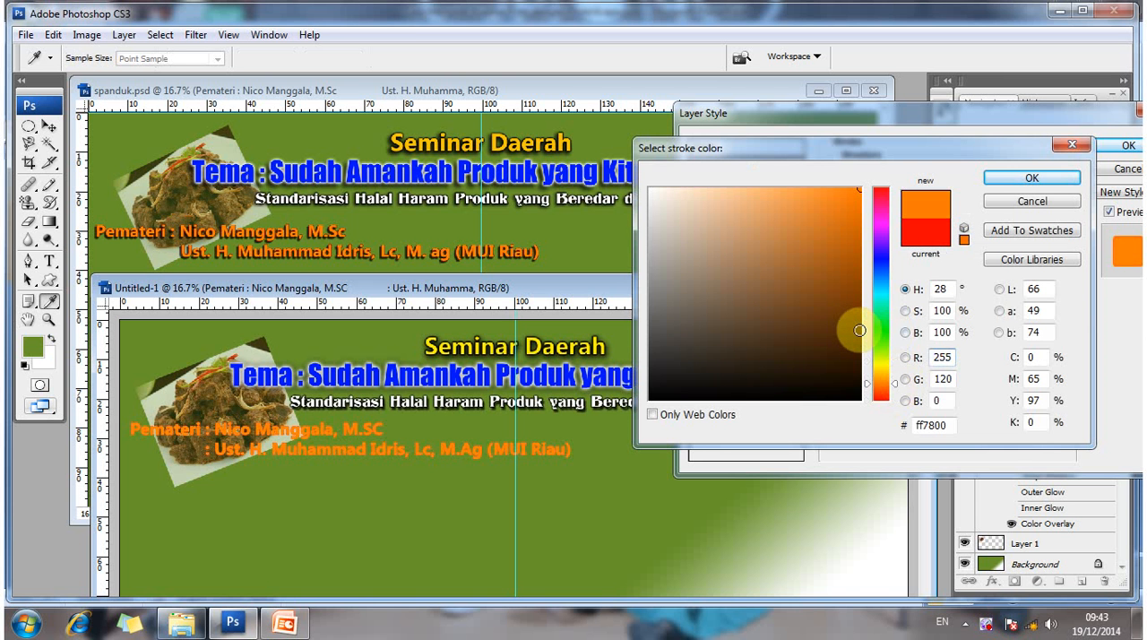
click(860, 328)
click(943, 424)
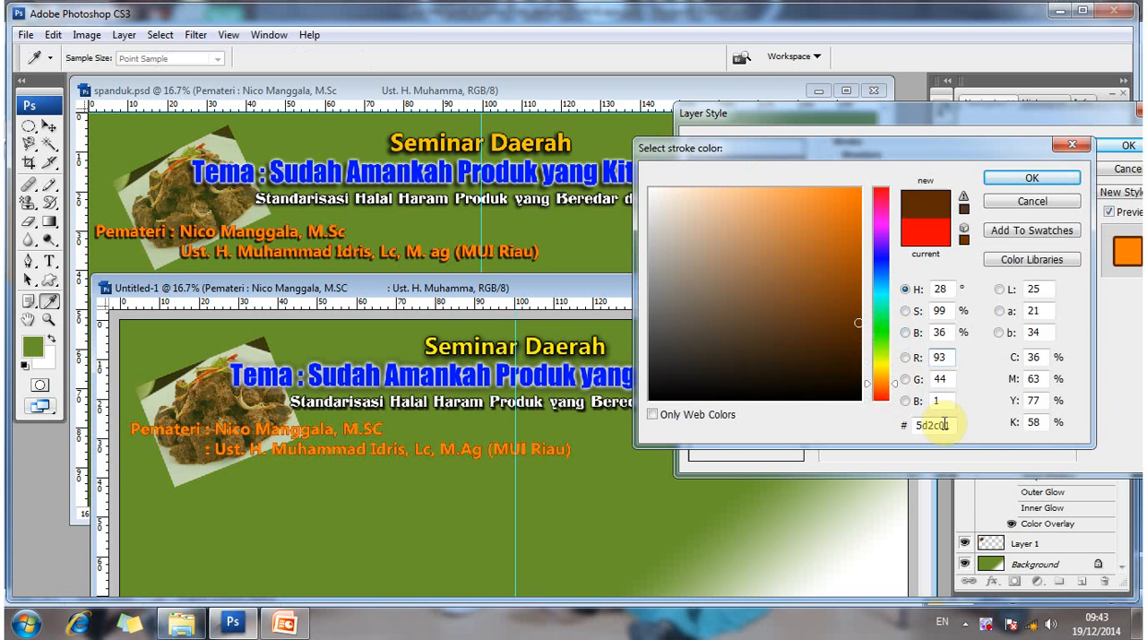
double_click(912, 425)
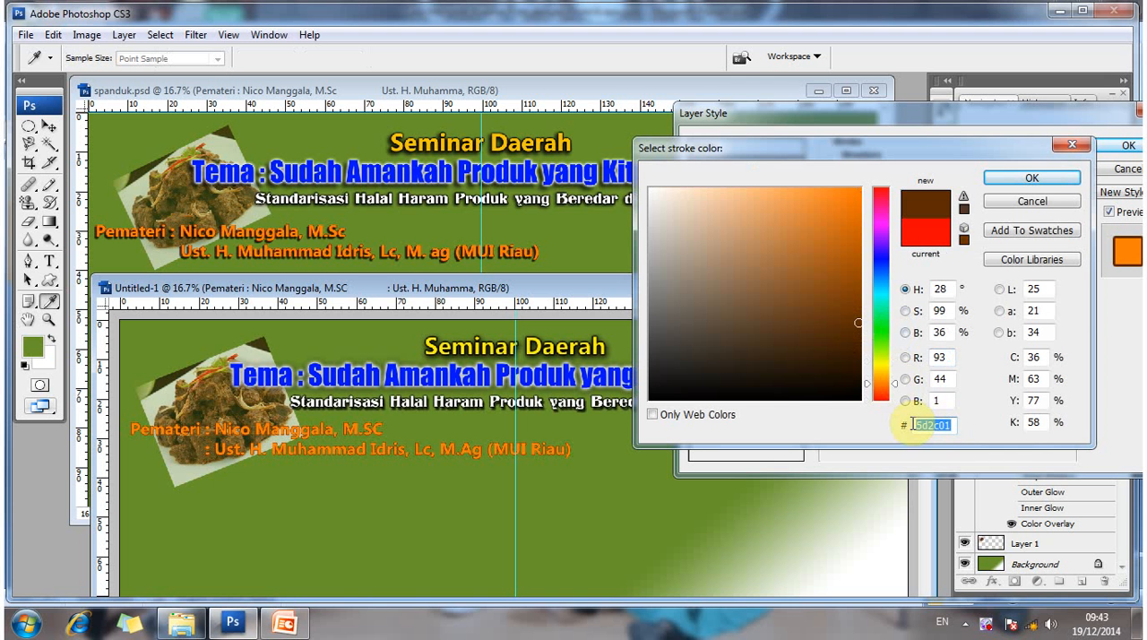
text(771700)
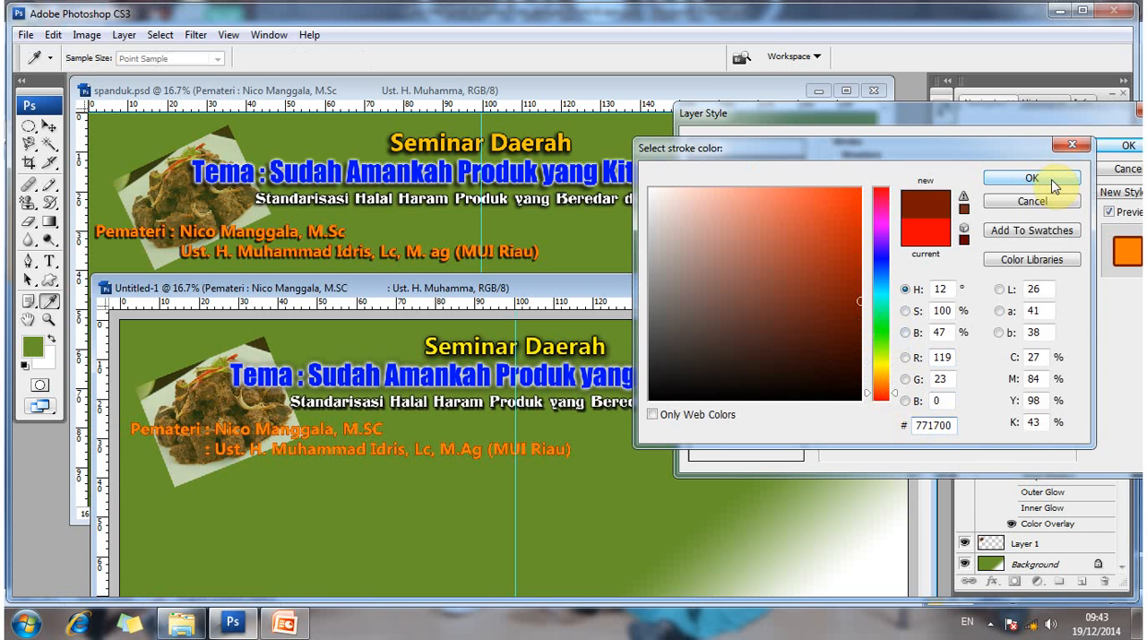
key(Return)
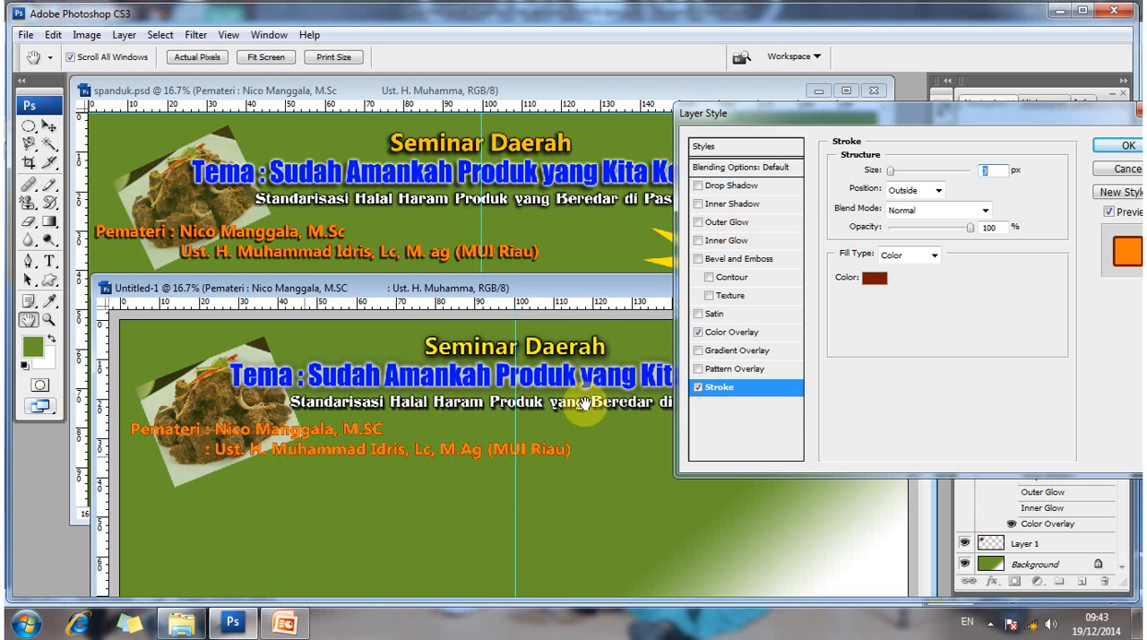
- Add a Drop Shadow with 18 px distance and a smaller size to the Pemateri text, and apply the layer style
click(734, 186)
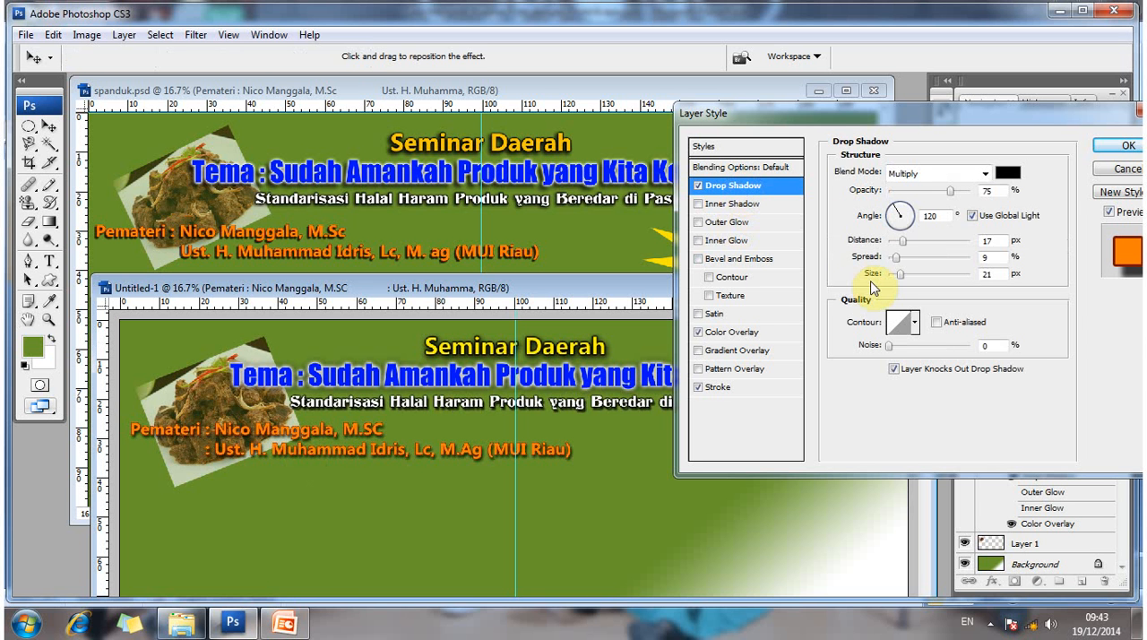
double_click(999, 239)
drag(903, 243, 901, 279)
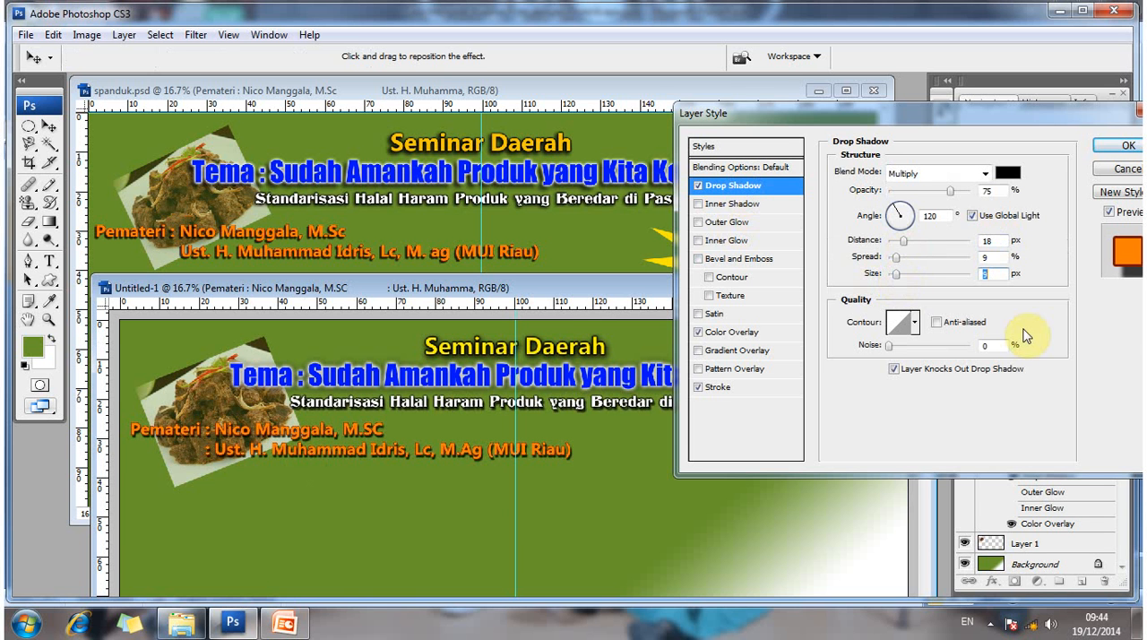
click(1126, 147)
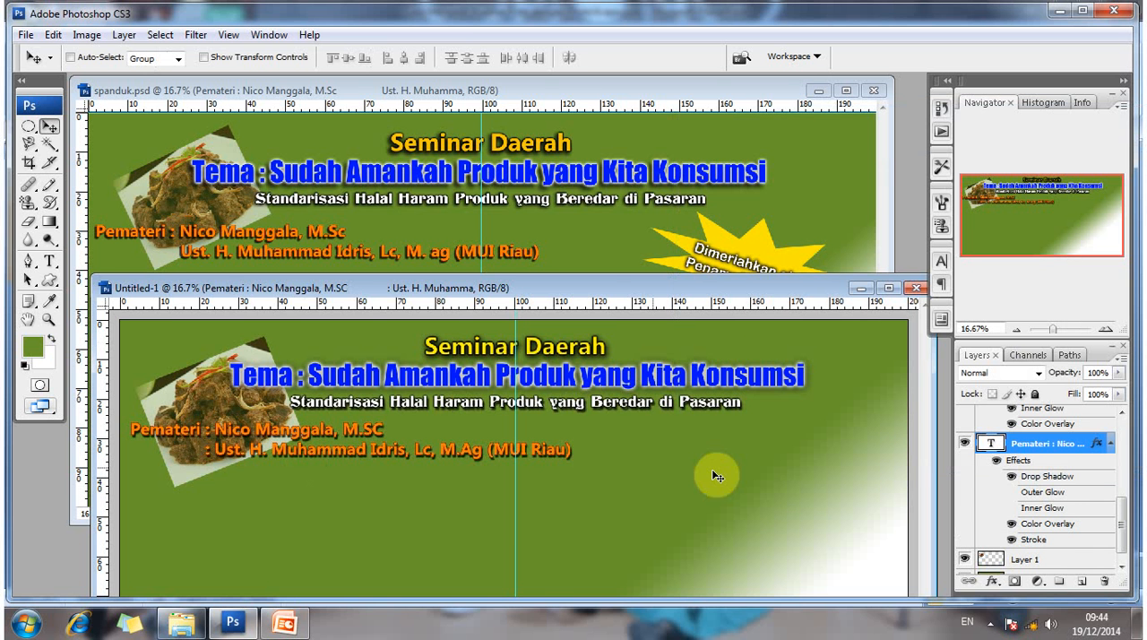
- Move the Untitled-1 window off spanduk.psd's left column and check the font settings of its "Kontribusi :" heading
drag(605, 295, 762, 203)
drag(777, 150, 798, 144)
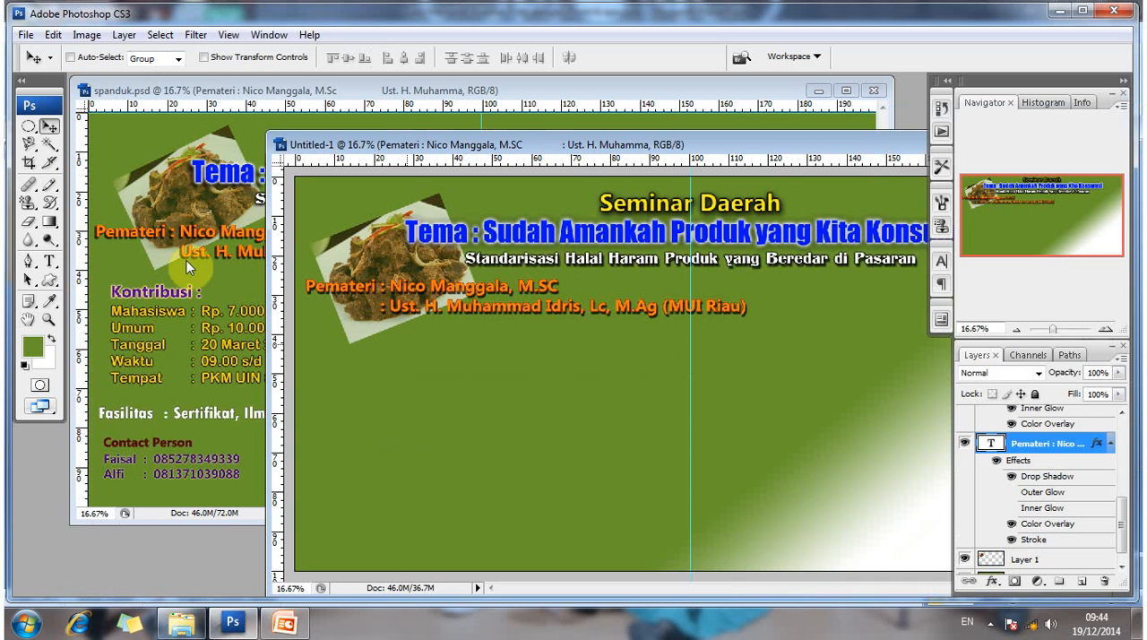
click(52, 259)
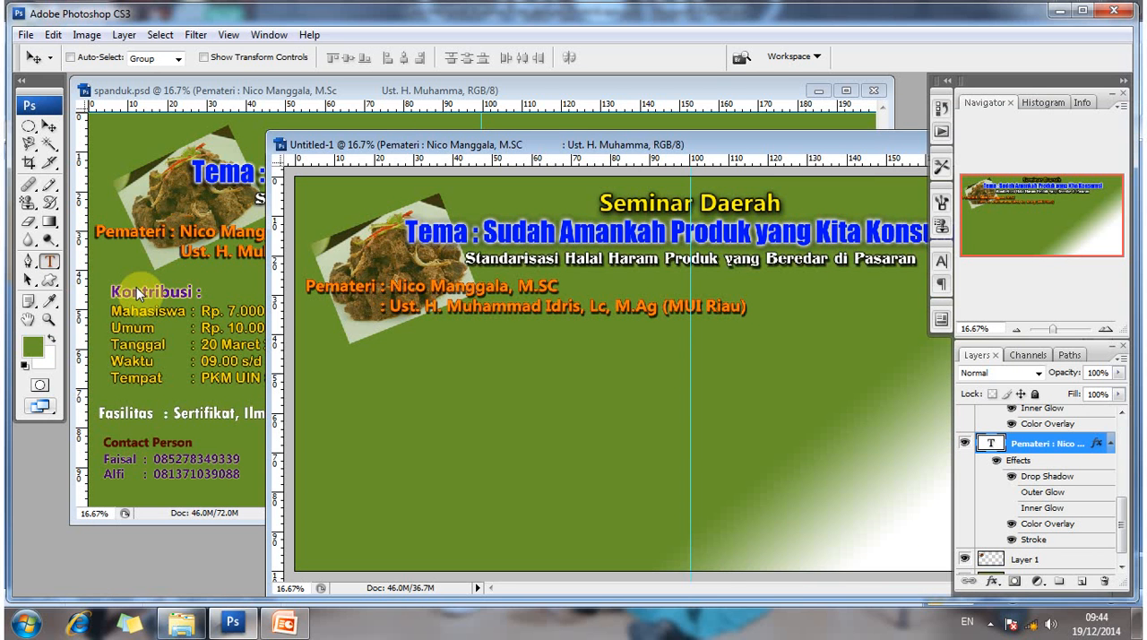
click(143, 290)
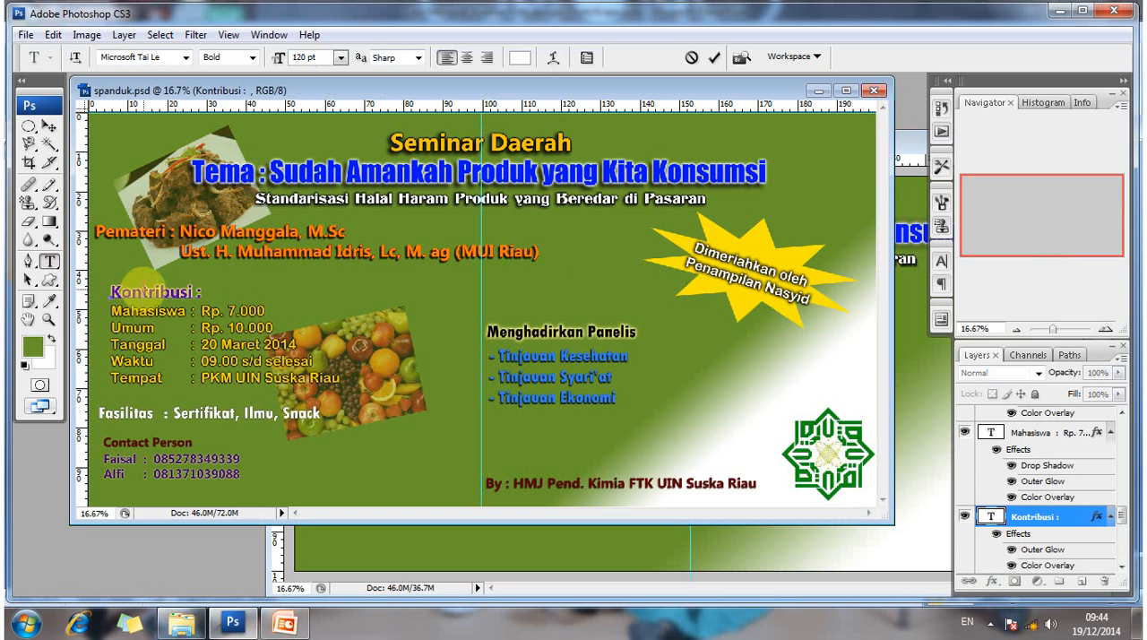
click(50, 126)
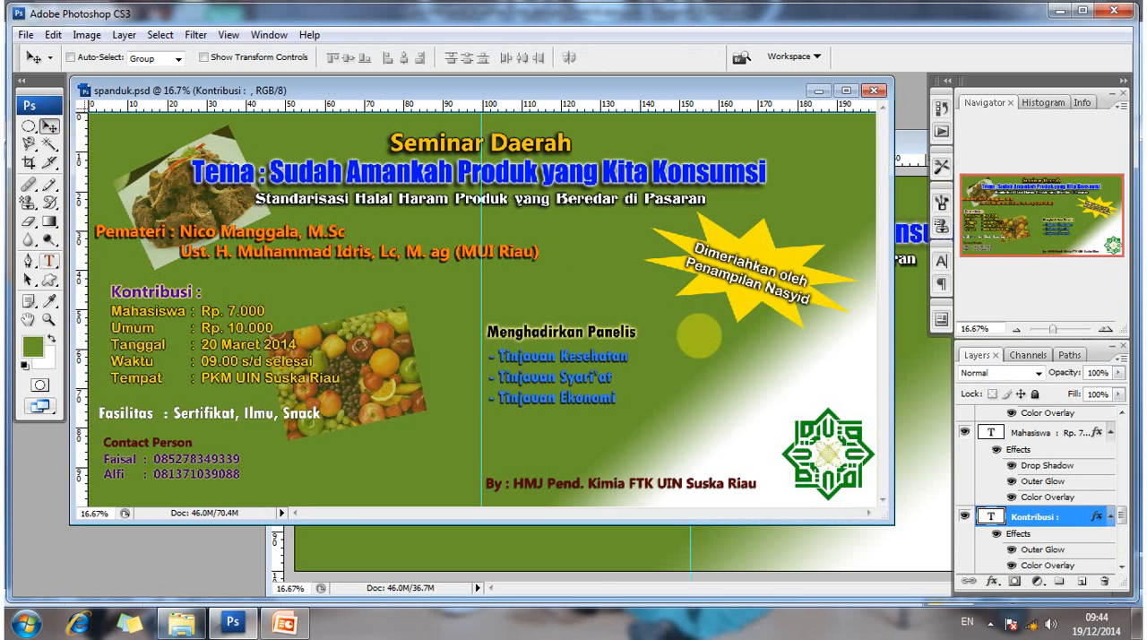
- Add the heading "Kontribusi" in Microsoft Tai Le Bold 120 pt to Untitled-1 and place it below the Pemateri text
key(t)
click(551, 538)
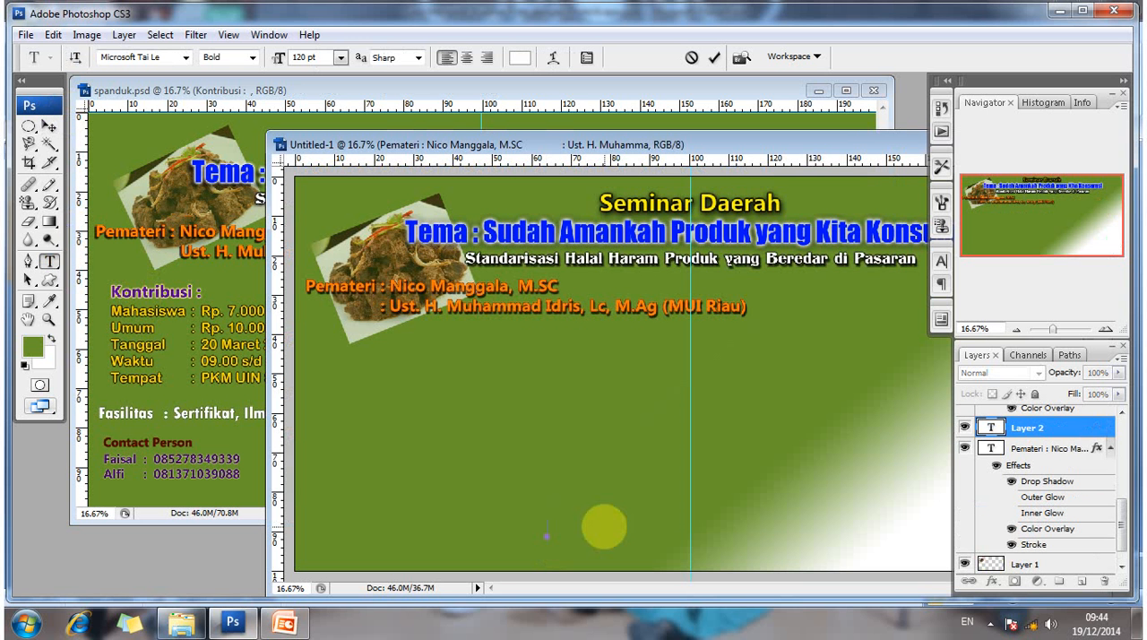
text(Kontribusi)
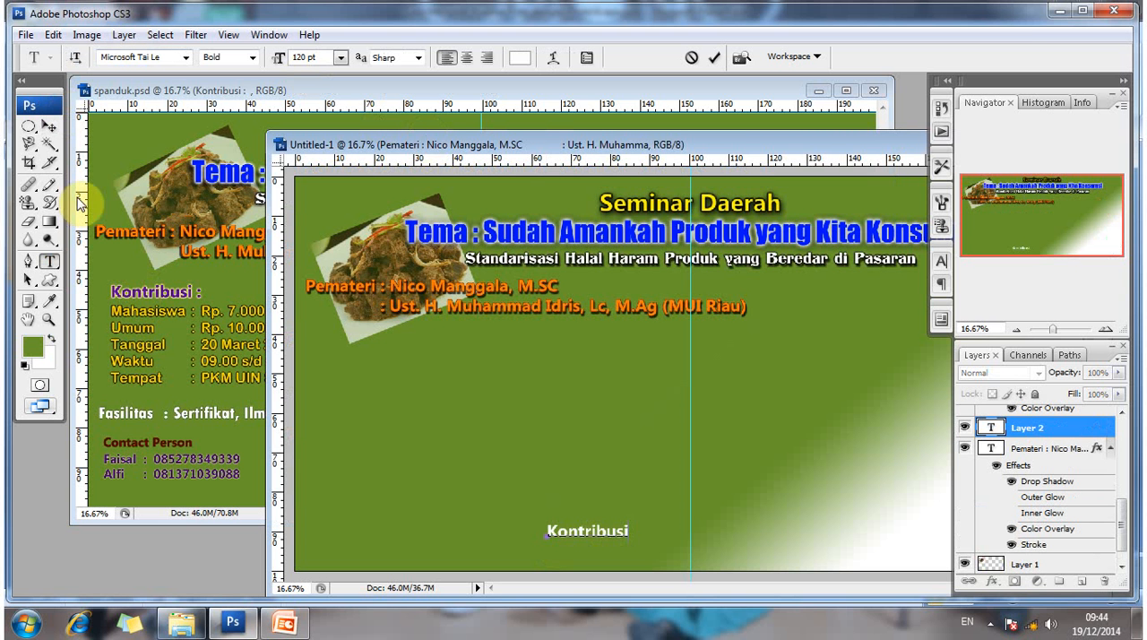
click(49, 127)
drag(524, 509, 357, 349)
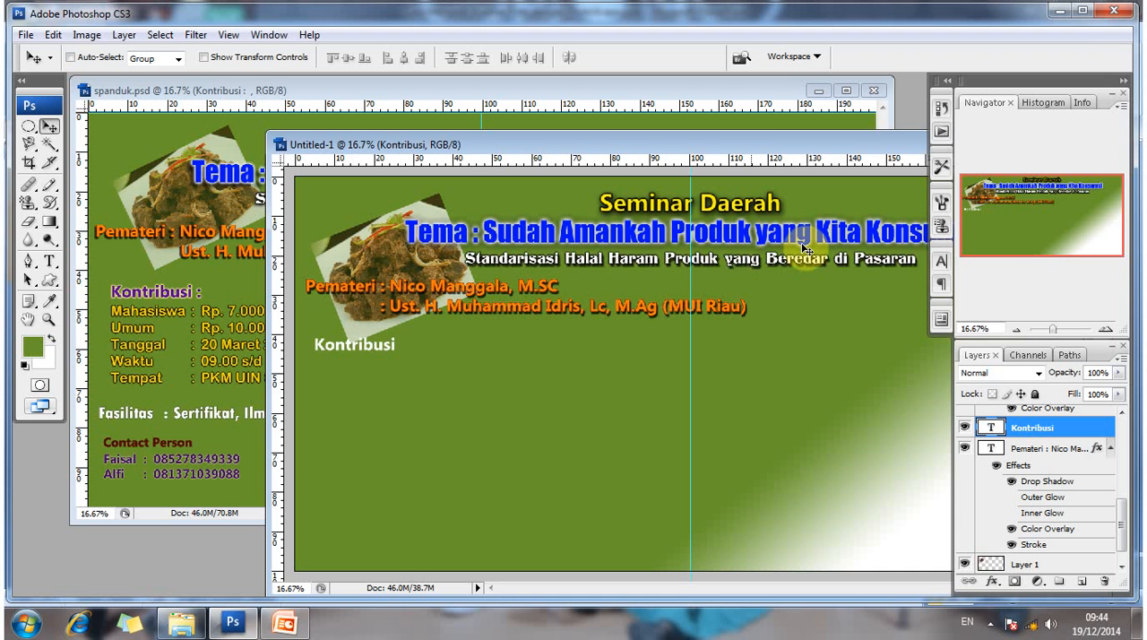
- Enable a purple Color Overlay at 100% opacity in the Kontribusi layer's style
right_click(1013, 436)
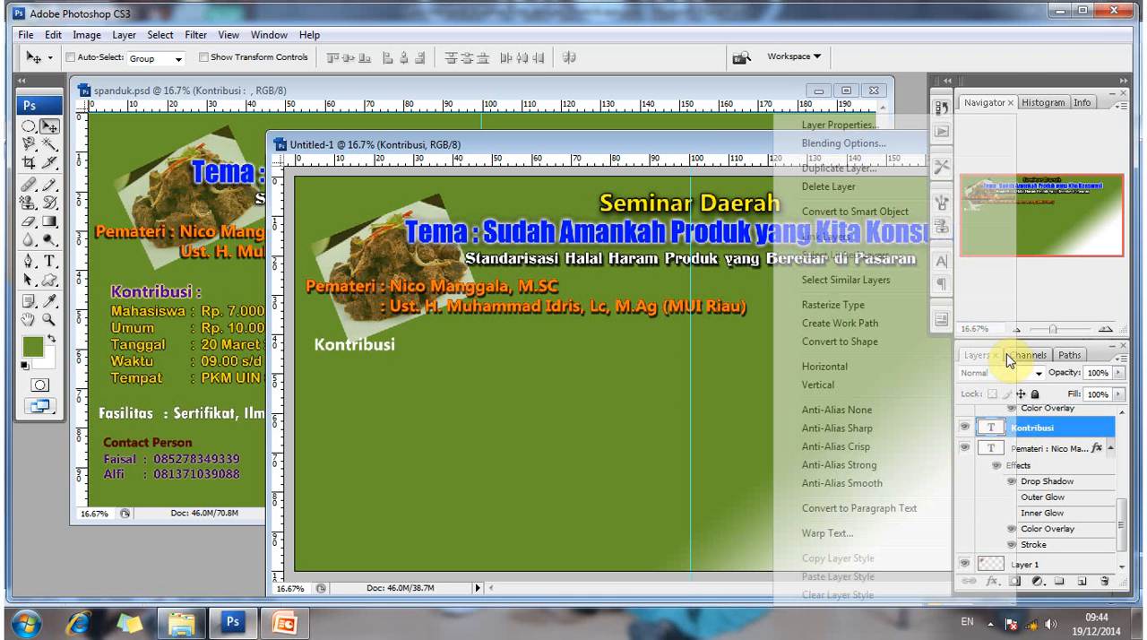
click(879, 146)
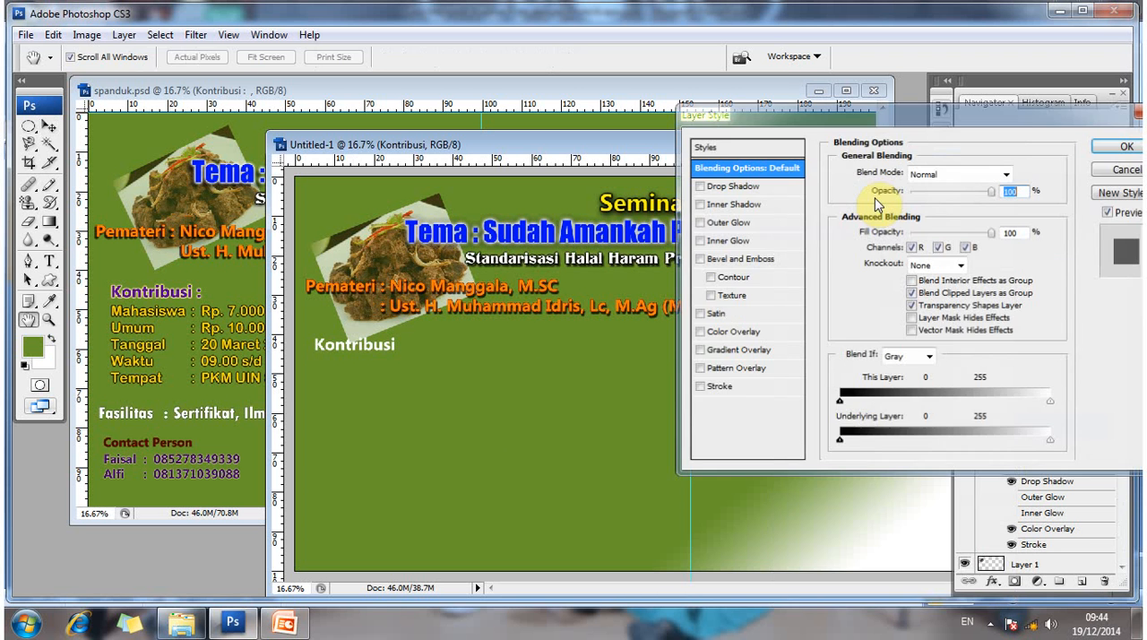
click(762, 333)
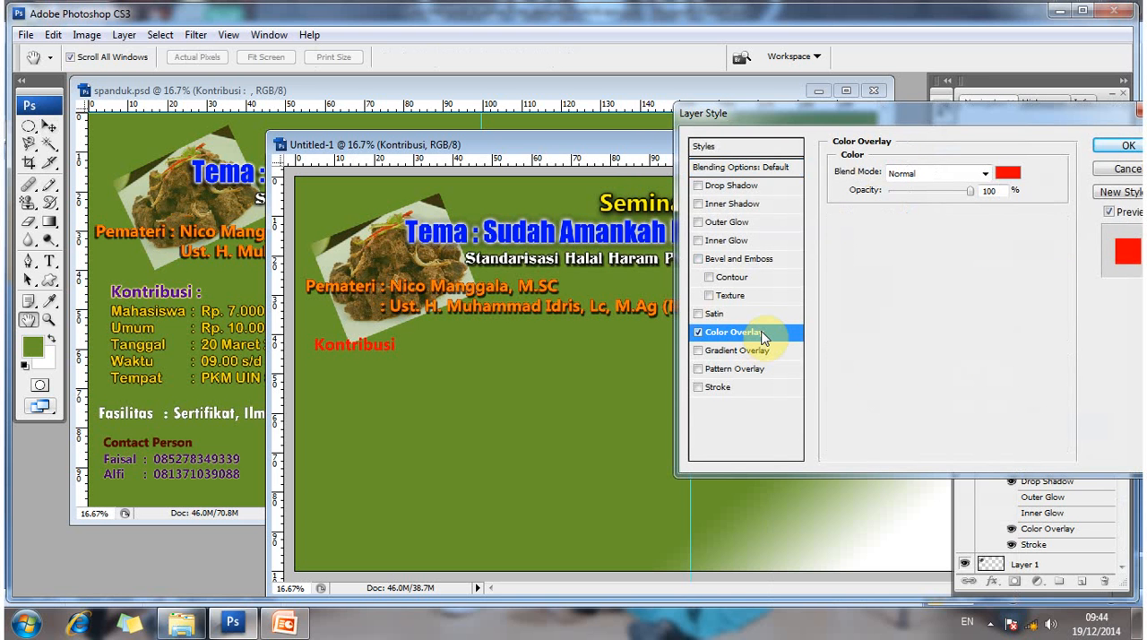
click(1008, 176)
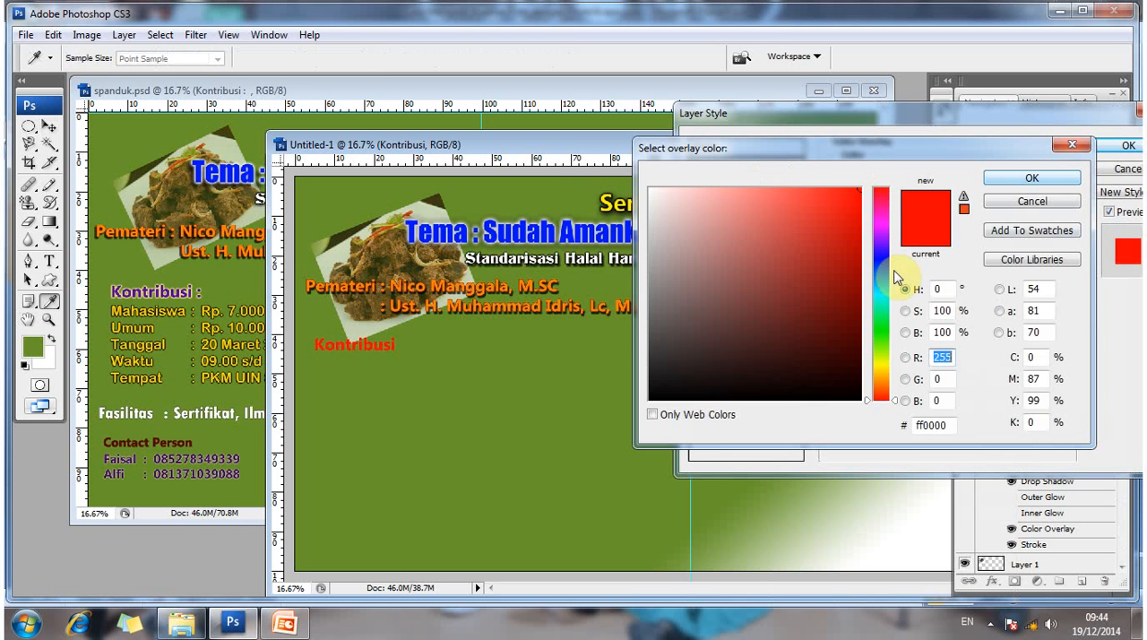
click(893, 234)
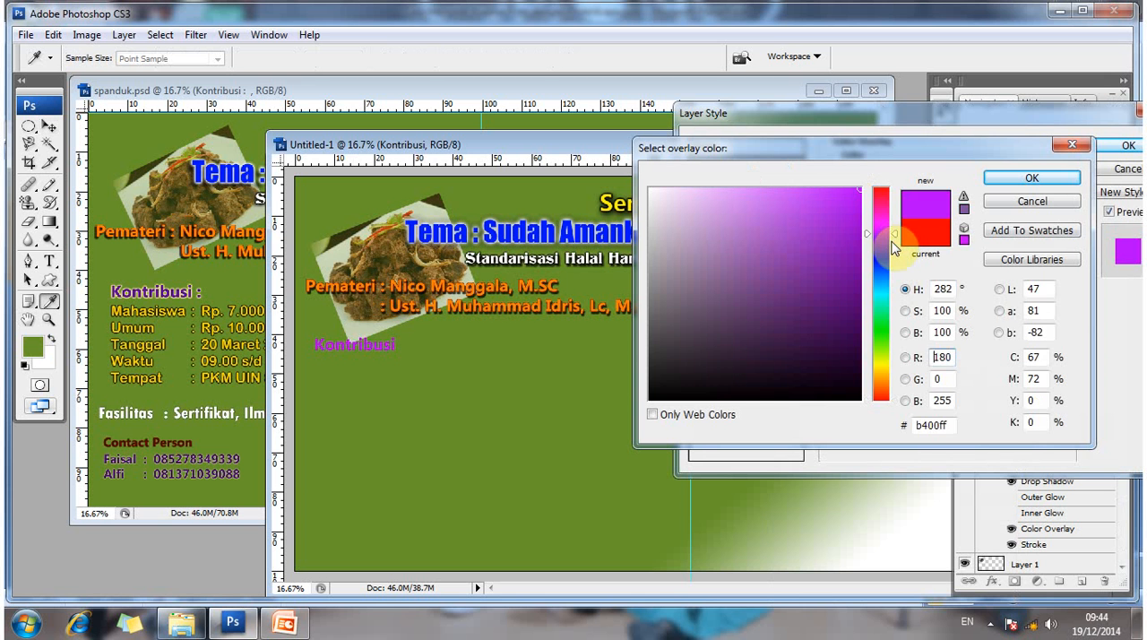
click(893, 248)
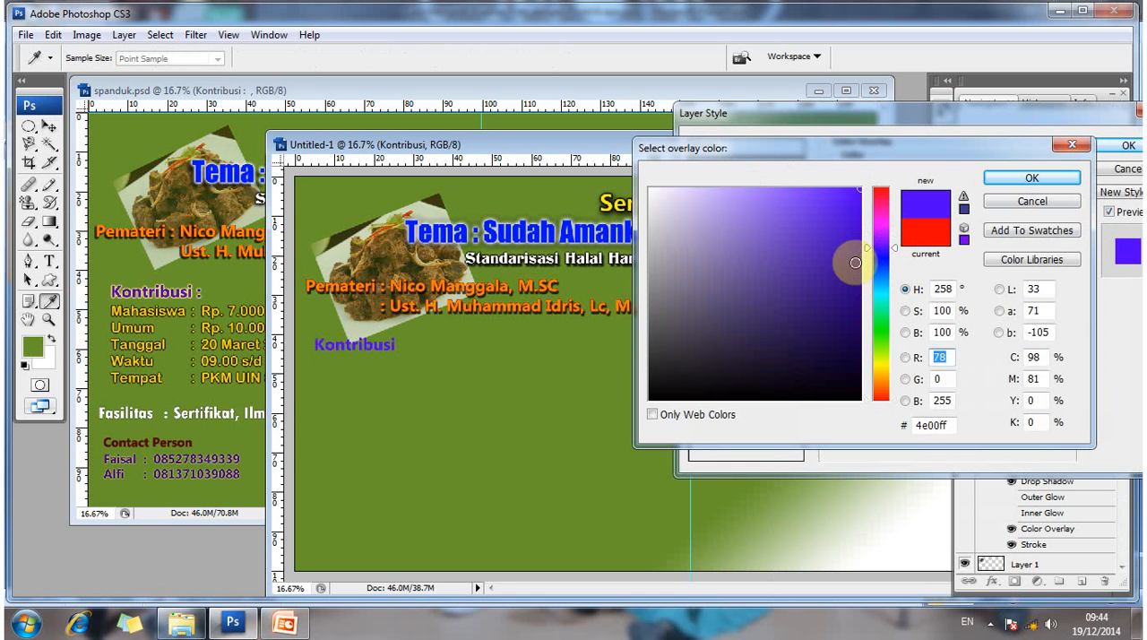
click(858, 246)
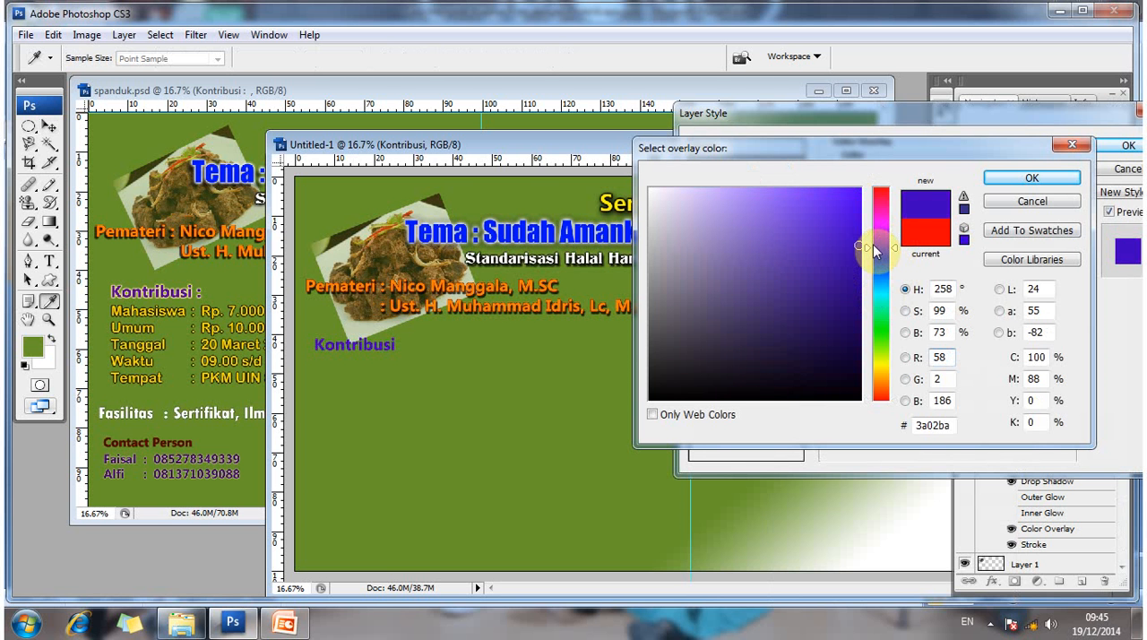
drag(896, 248, 884, 238)
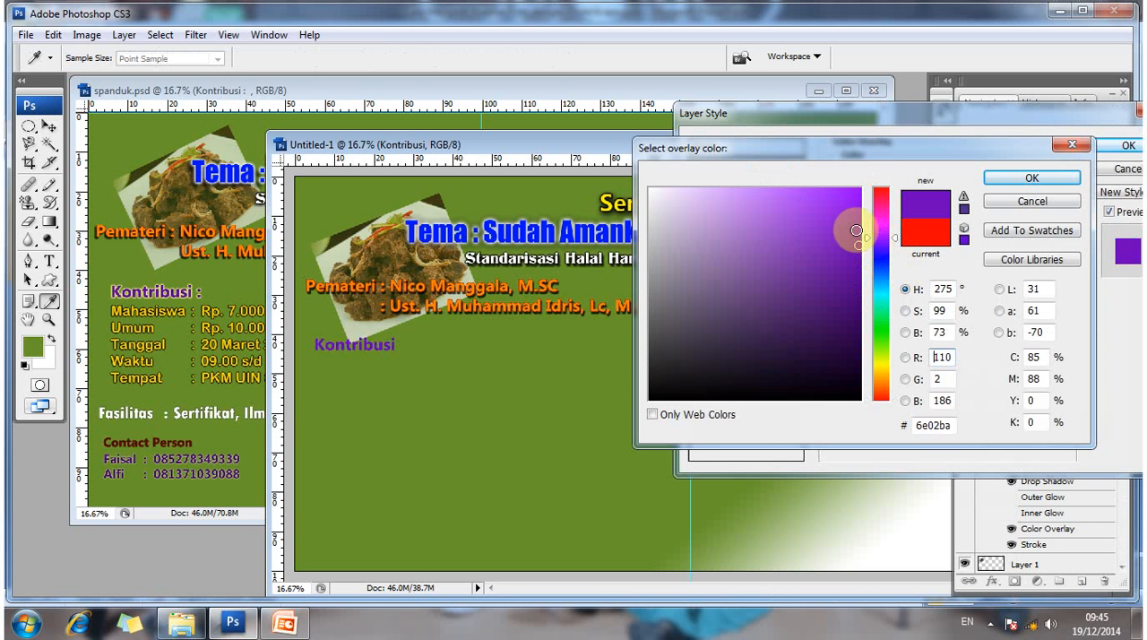
drag(856, 231, 857, 234)
click(1006, 182)
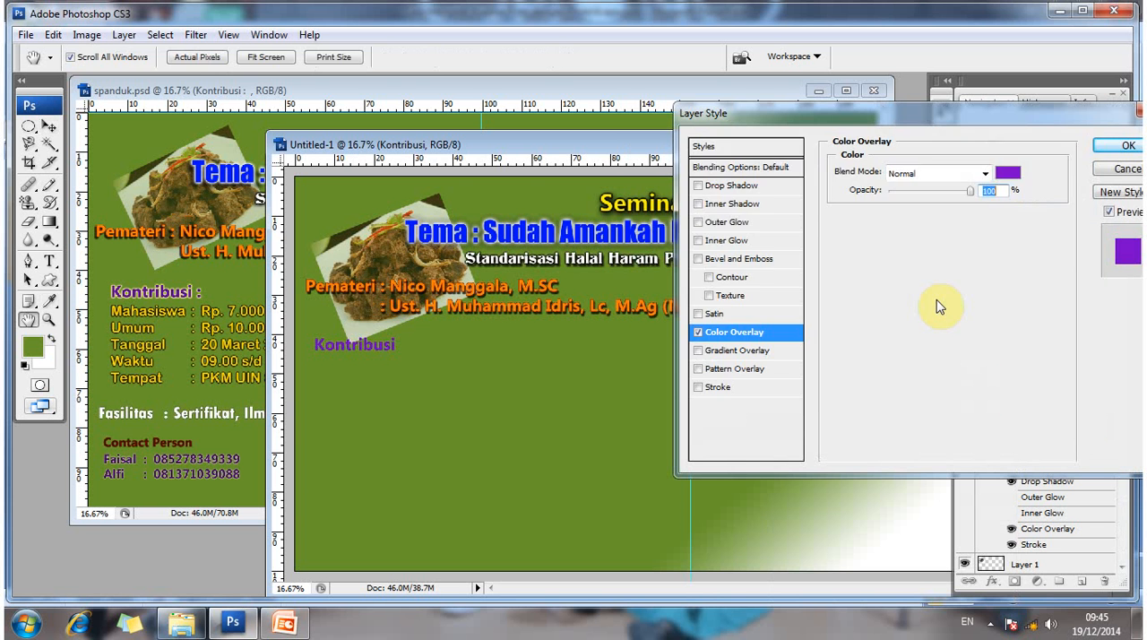
- Add an Outer Glow in Hard Light mode with 9% spread and 7 px size to Kontribusi, and apply the style
click(729, 222)
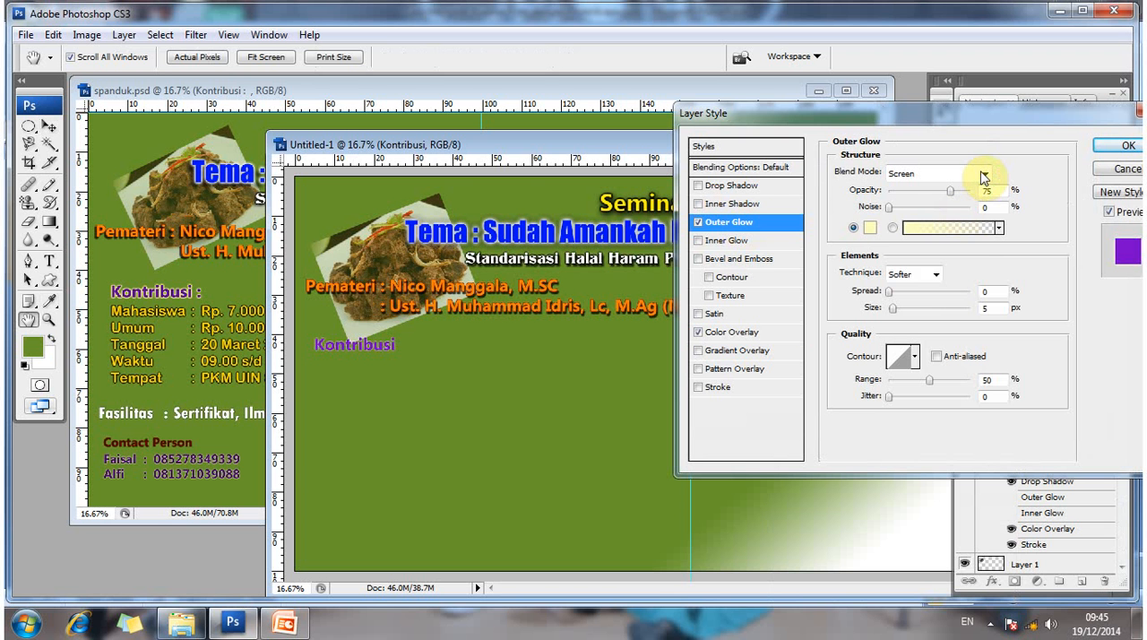
click(983, 175)
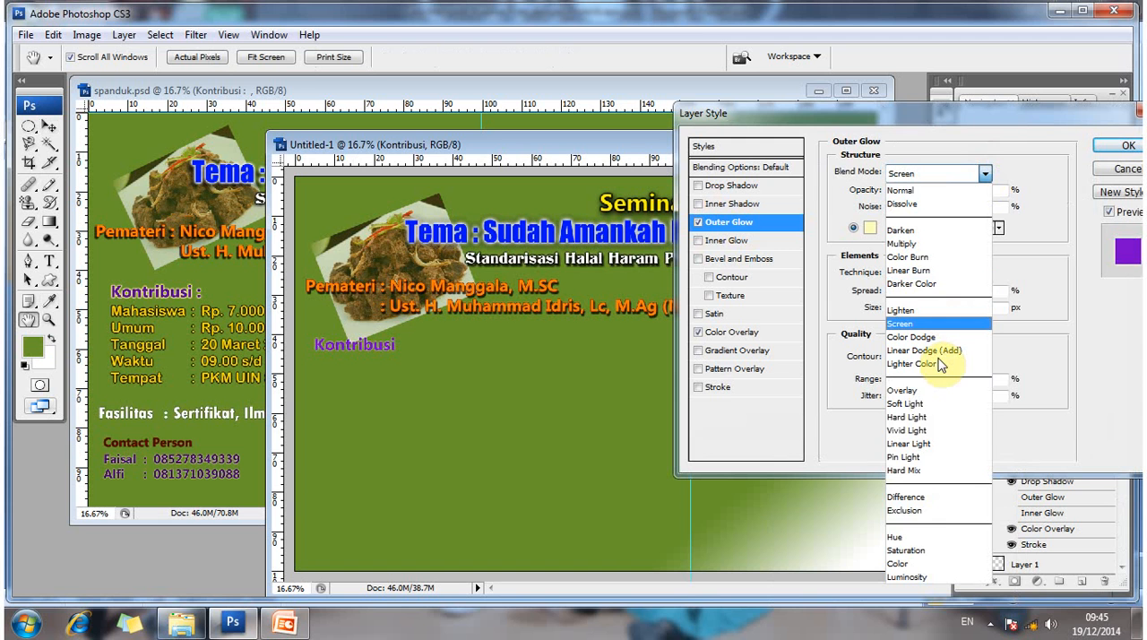
click(939, 418)
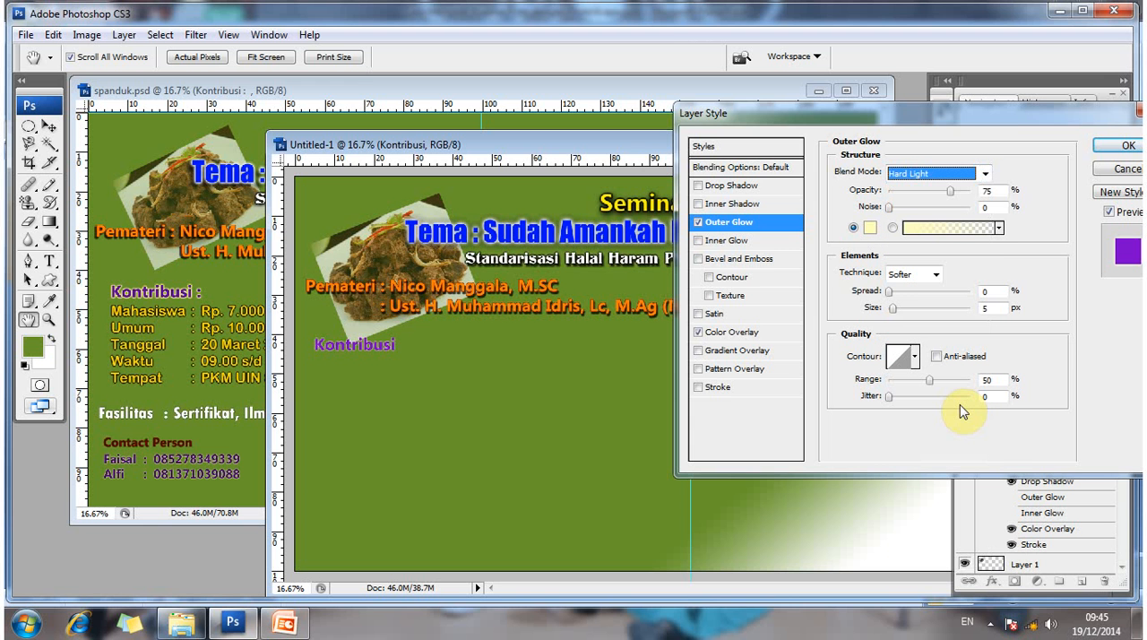
click(894, 306)
drag(889, 292, 898, 296)
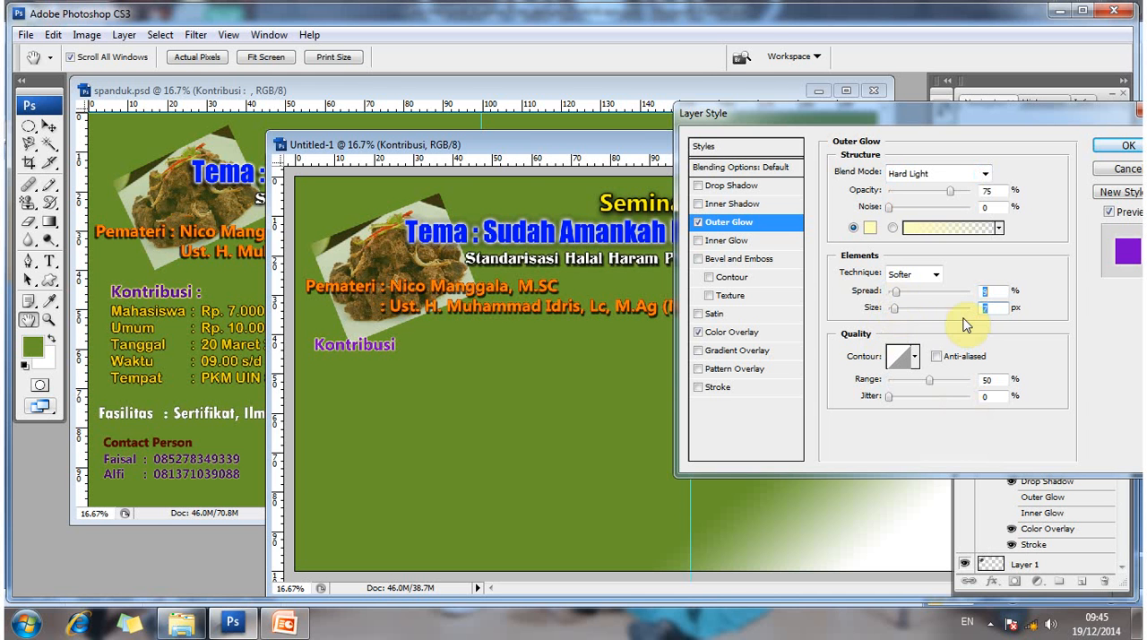
click(1126, 147)
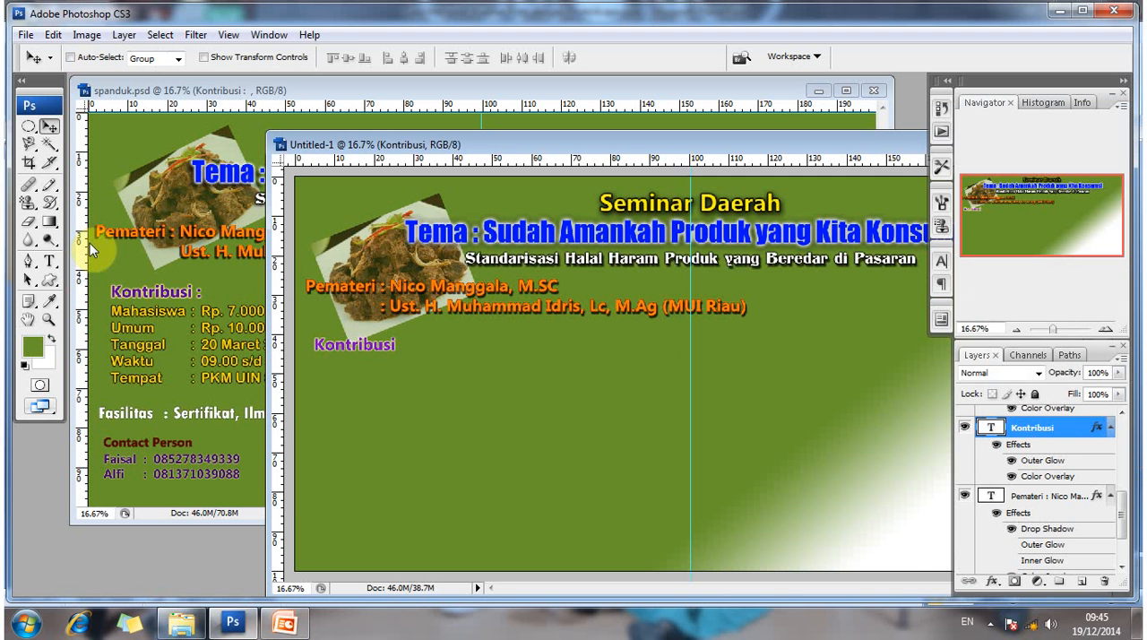
- Check the font and size of the Mahasiswa details text block in spanduk.psd
click(49, 260)
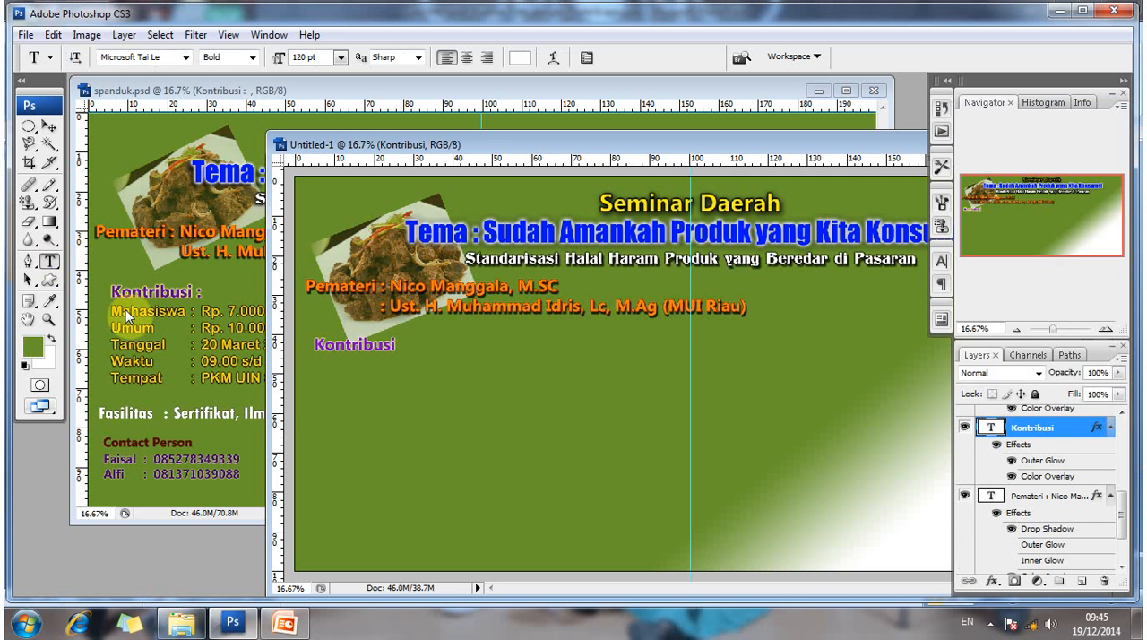
click(126, 309)
click(118, 309)
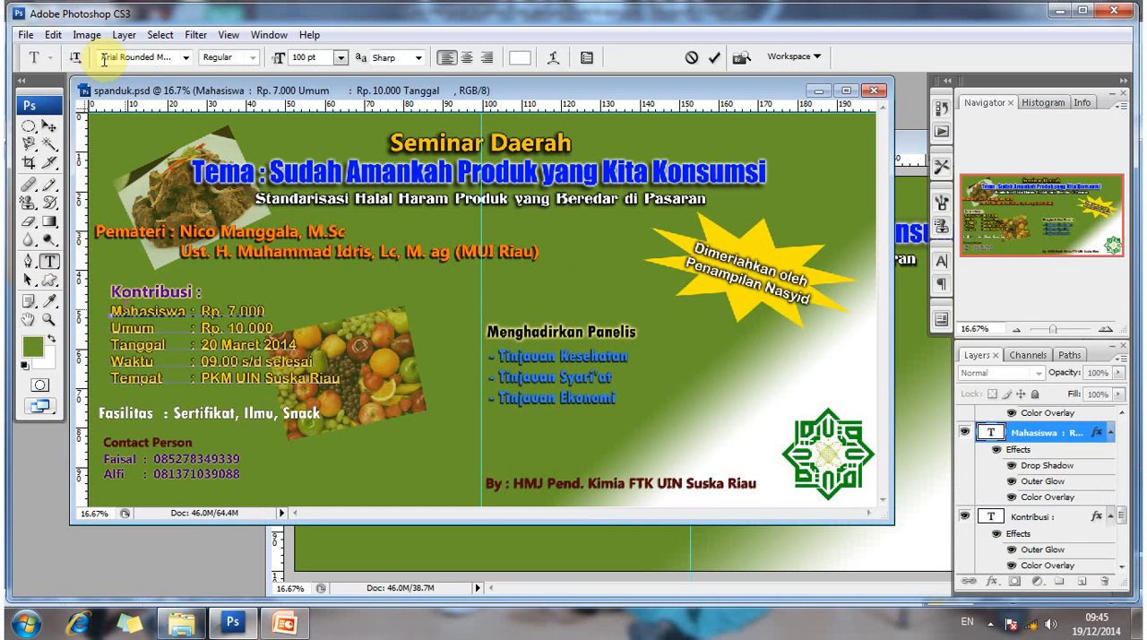
click(312, 59)
key(Return)
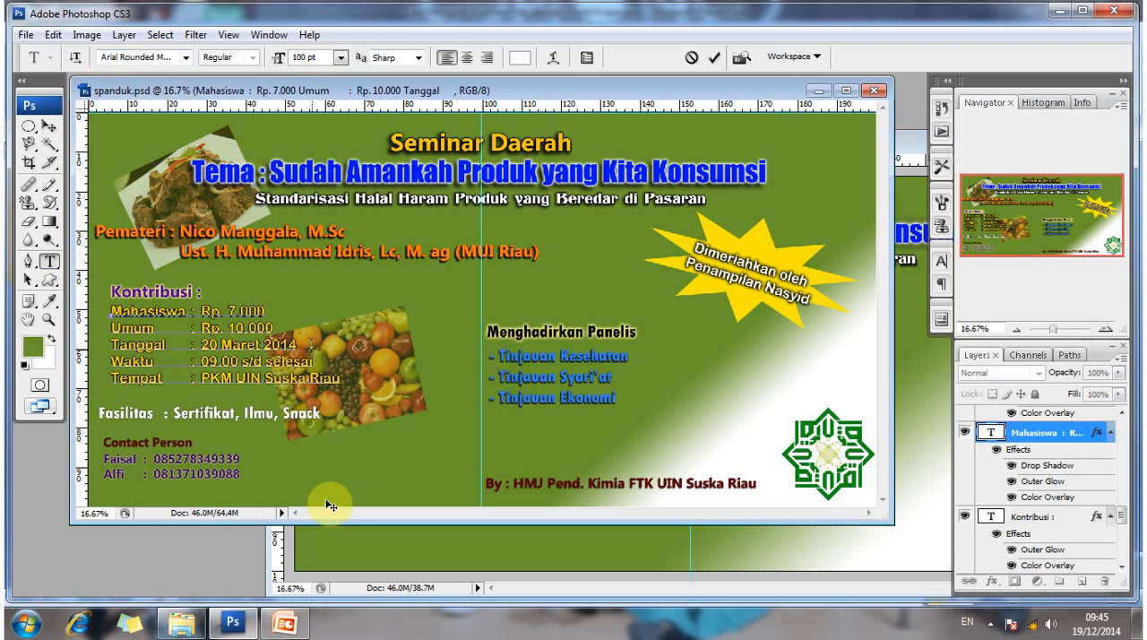
click(360, 542)
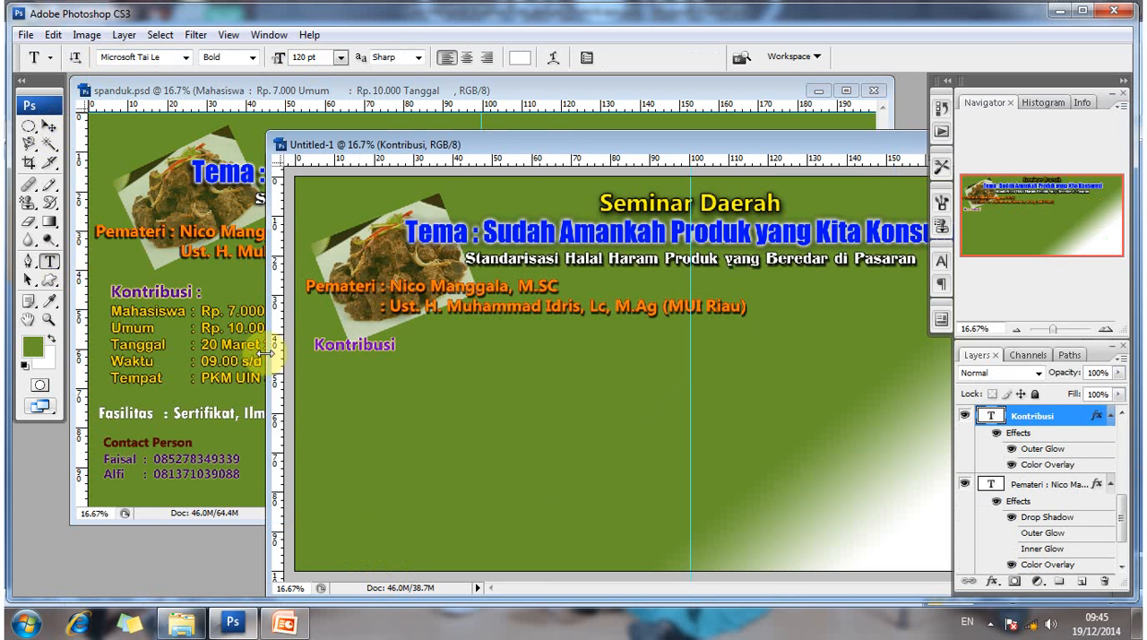
key(v)
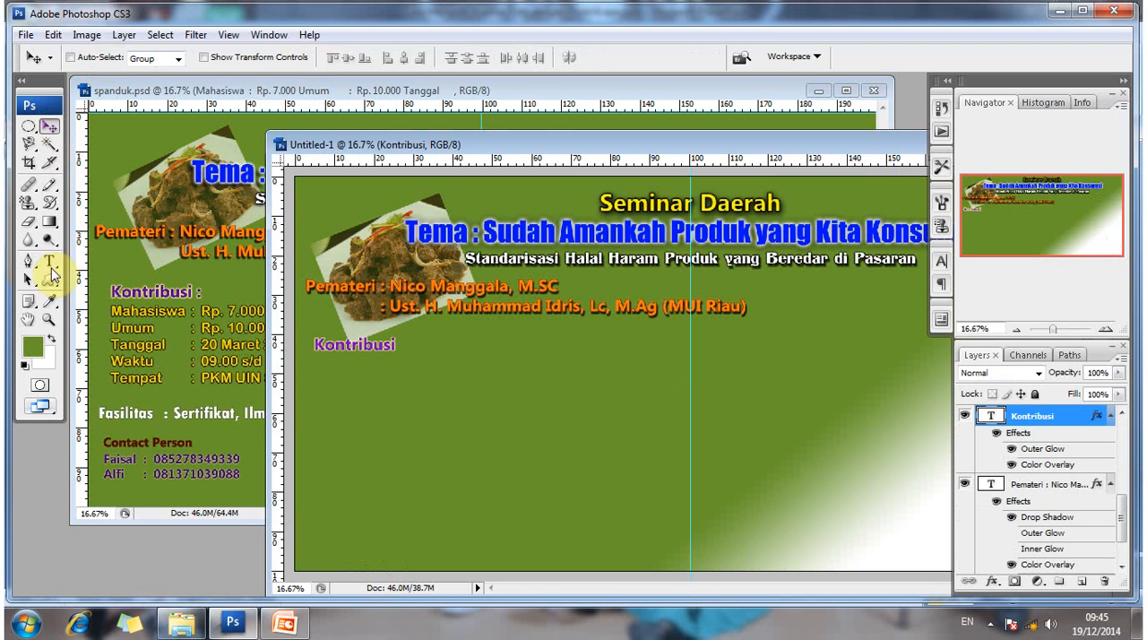
click(49, 260)
click(142, 299)
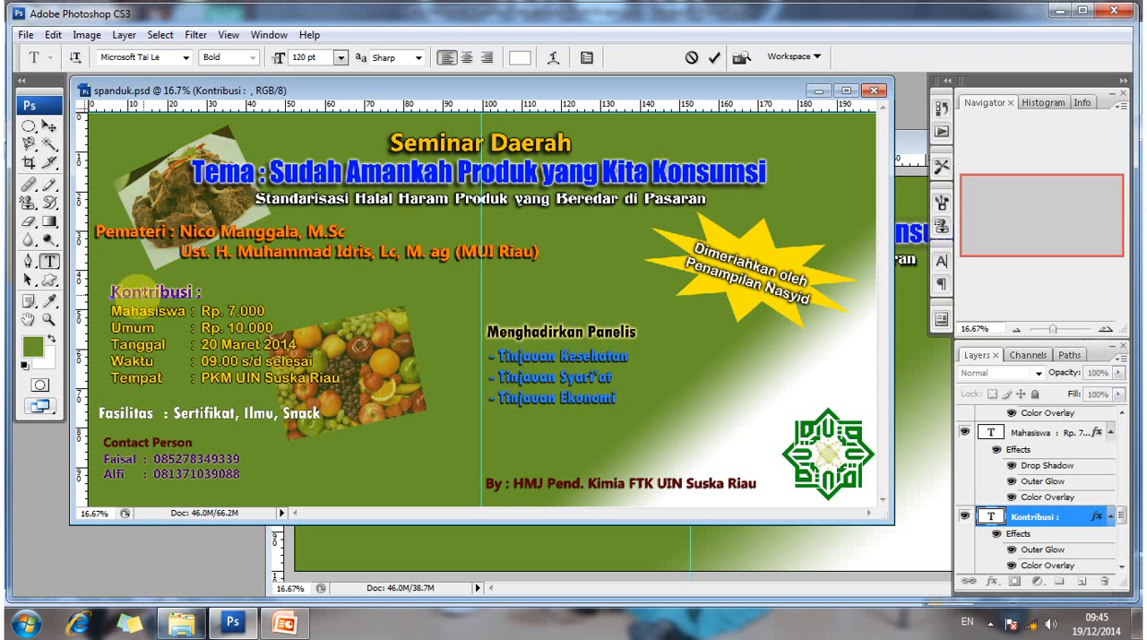
click(50, 128)
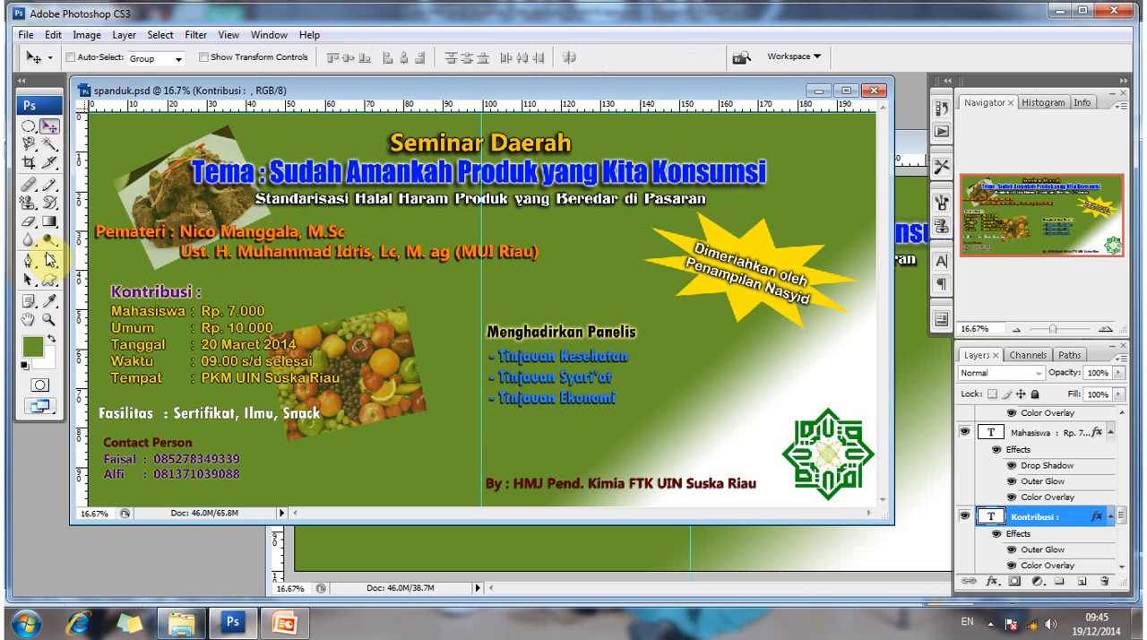
- Select the Mahasiswa details text layer in spanduk.psd to pick up its Arial Rounded Regular 100 pt type settings
click(49, 261)
double_click(990, 432)
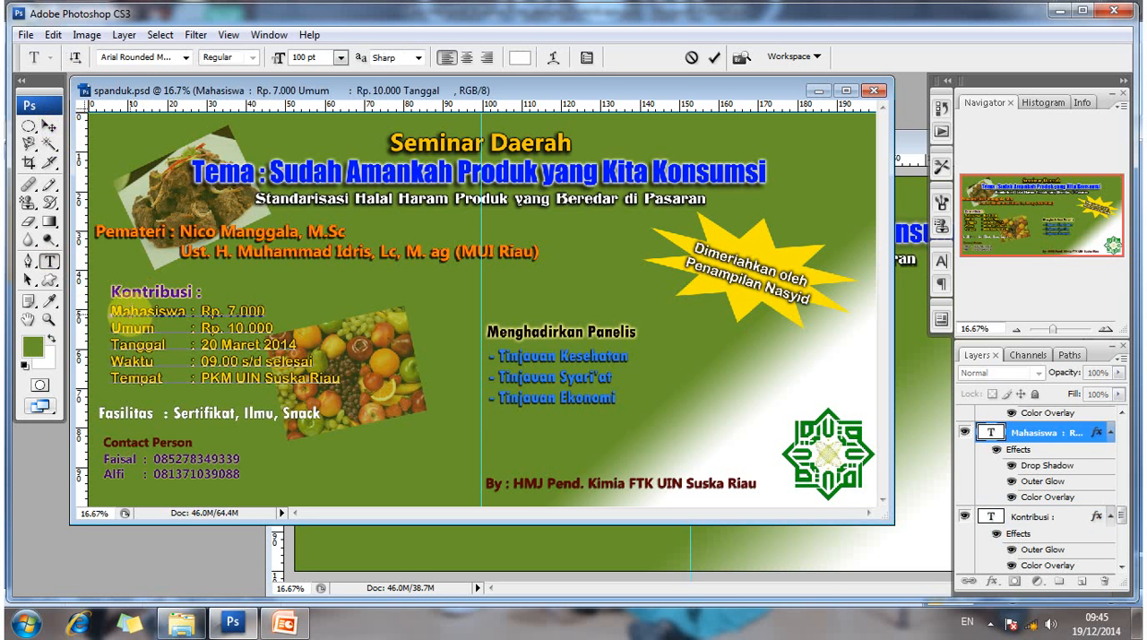
click(50, 128)
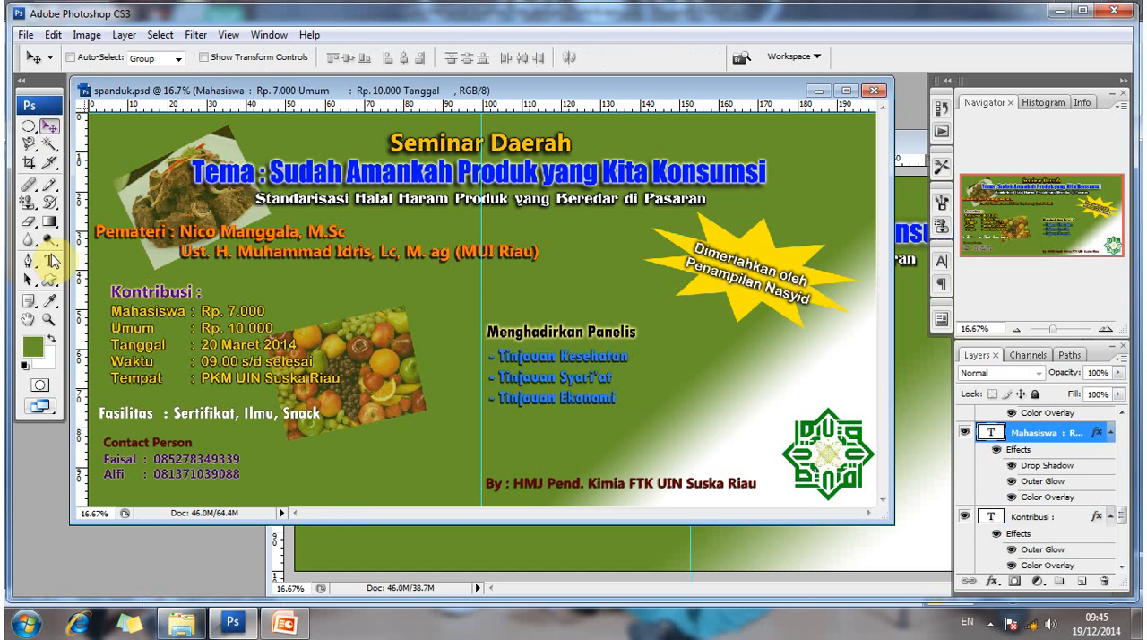
click(49, 261)
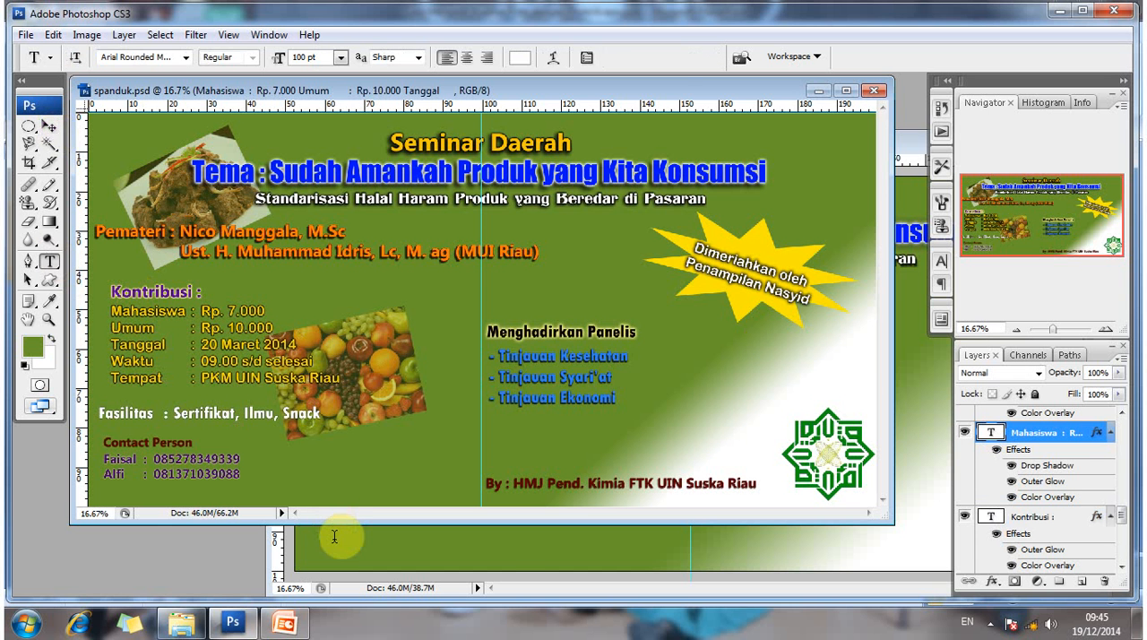
- Add a new text layer reading "Mahasiswa : Rp. 7000" in Arial Rounded Regular 100 pt in the lower part of Untitled-1
click(333, 537)
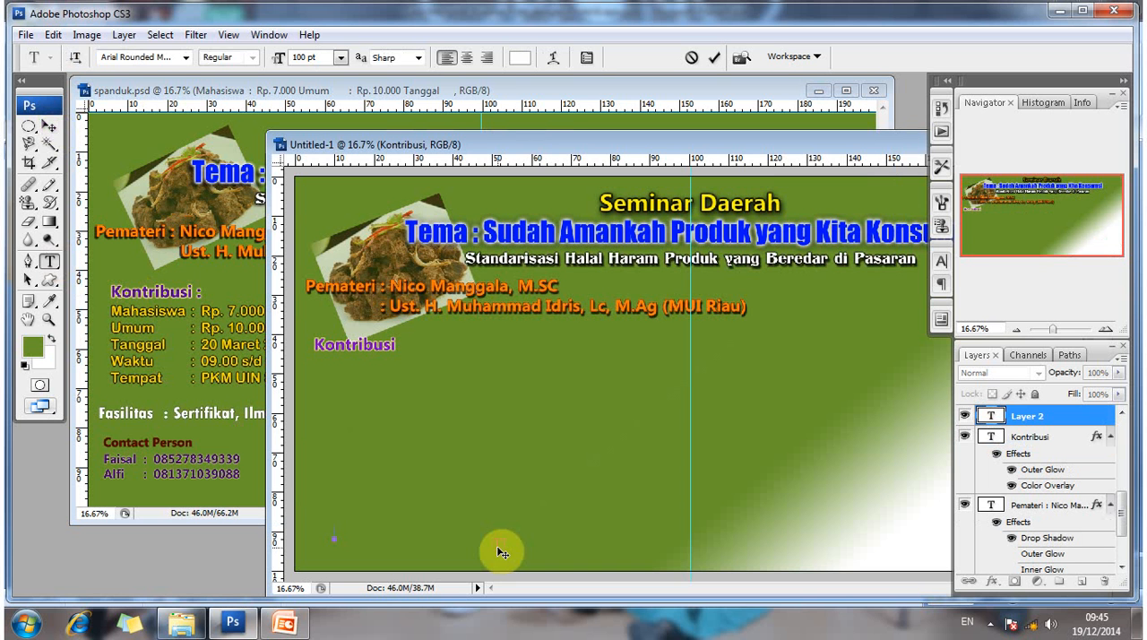
text(MahasiswaRp.)
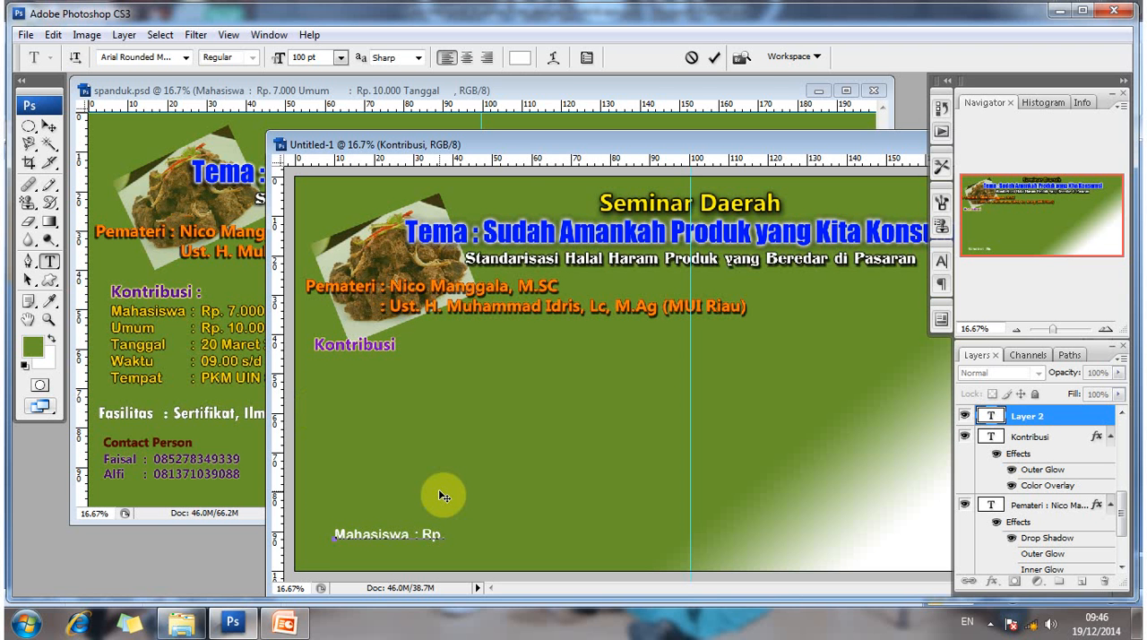
text(7000)
- Commit the Mahasiswa text and position it directly below the Kontribusi heading, aligned with its left edge
drag(466, 147, 498, 137)
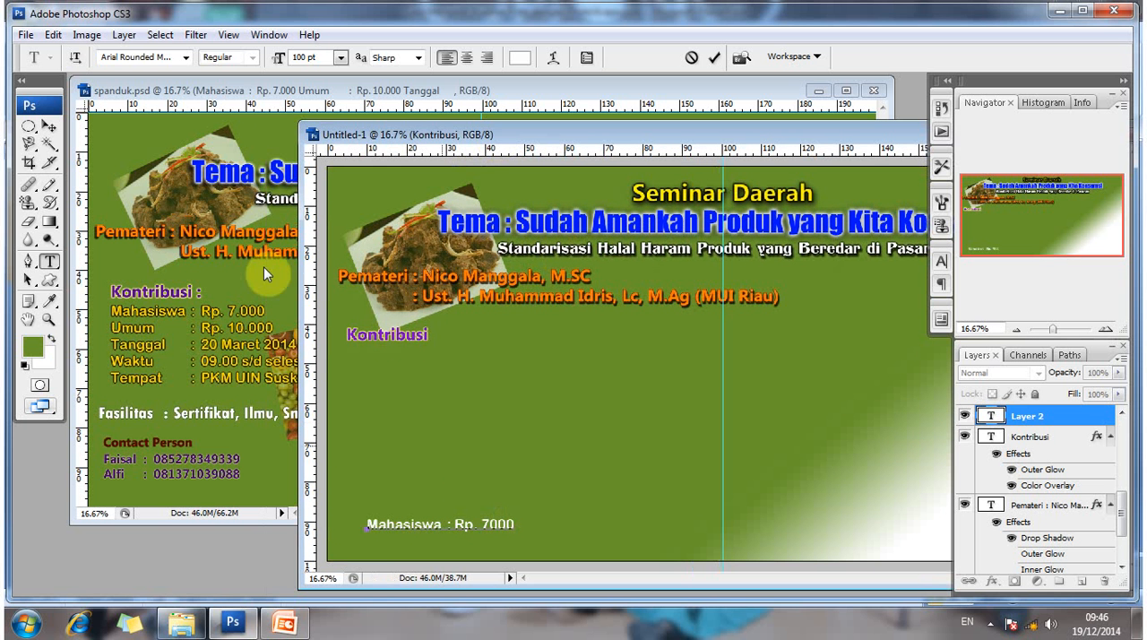
click(48, 127)
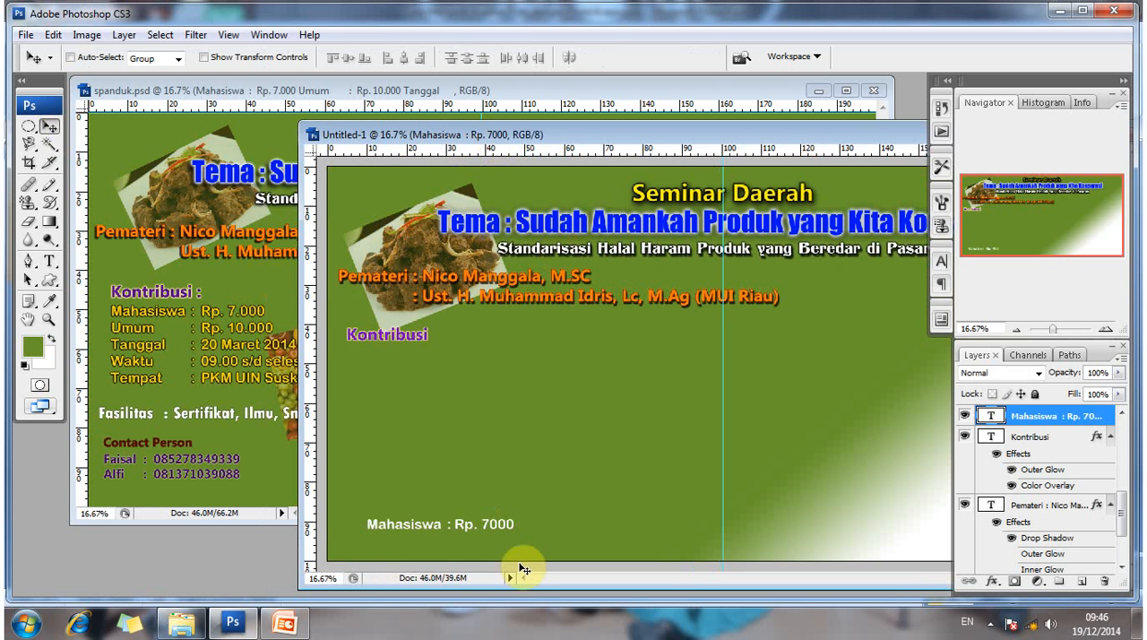
drag(492, 480, 512, 401)
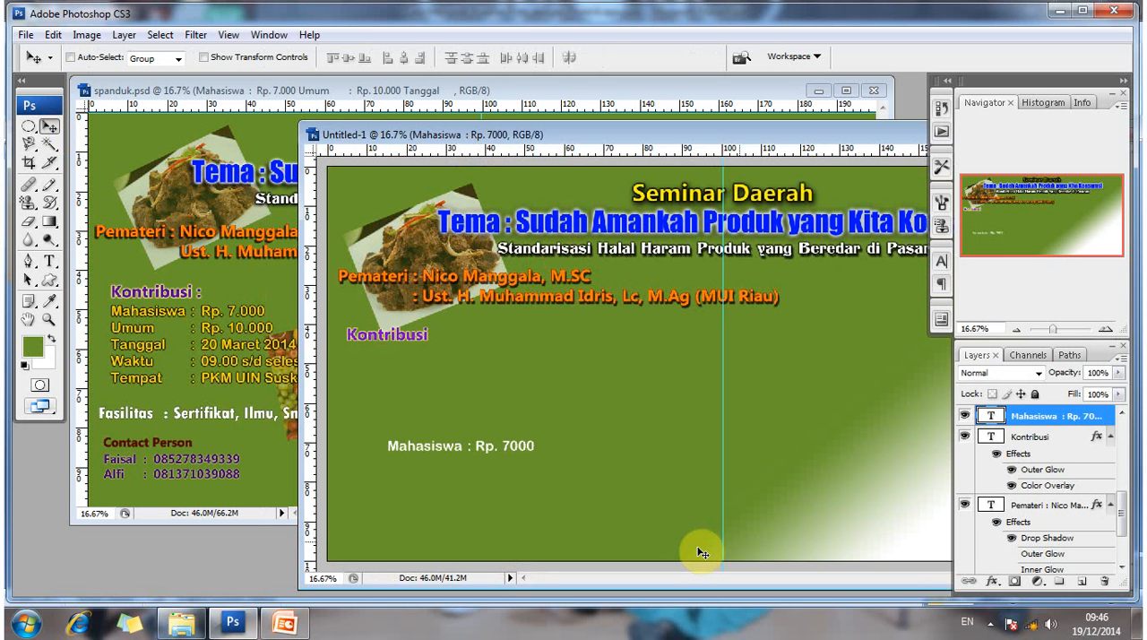
drag(471, 454, 438, 366)
- Add a second line "Umum : Rp. 10.000" to the Mahasiswa text, aligning its colon with the line above
key(t)
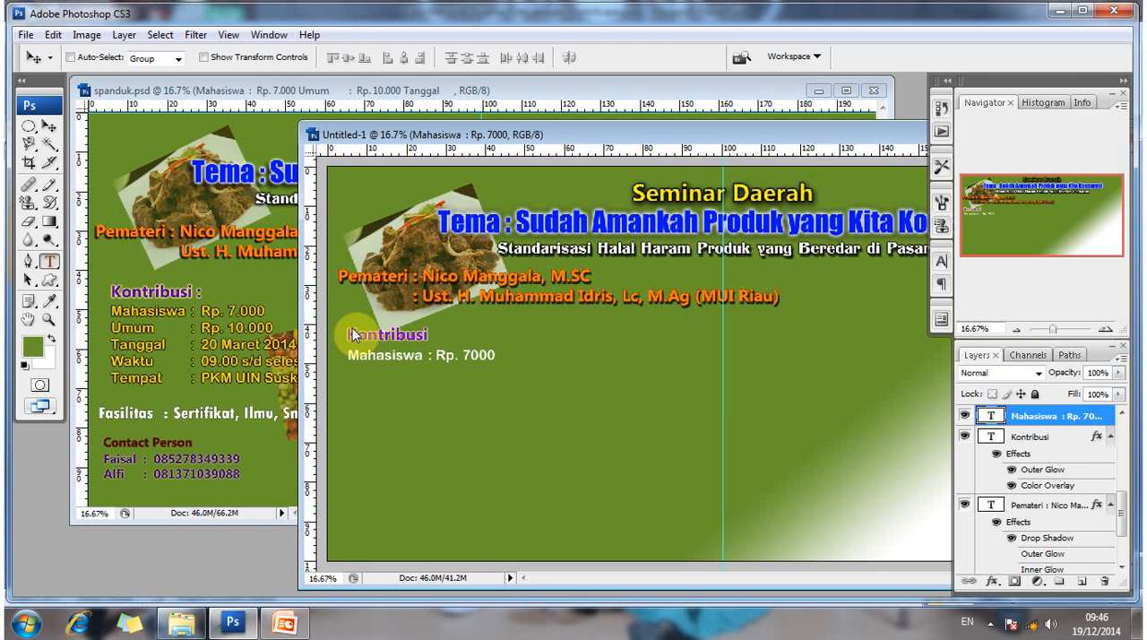
click(489, 355)
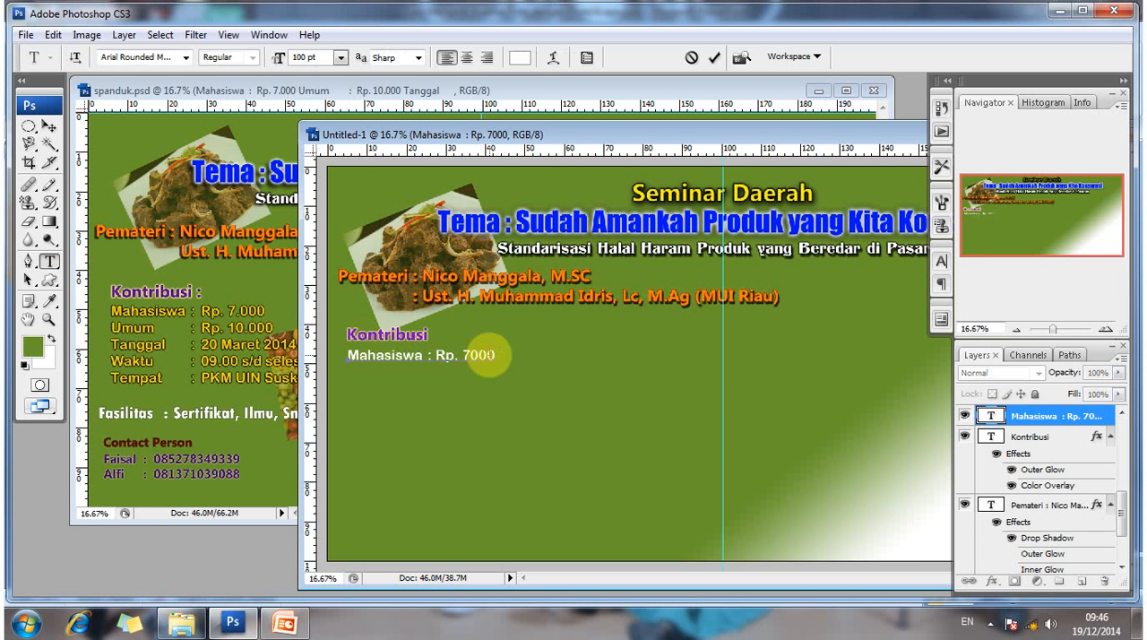
key(Return)
text(Umum      :)
text(Rp. 10.0)
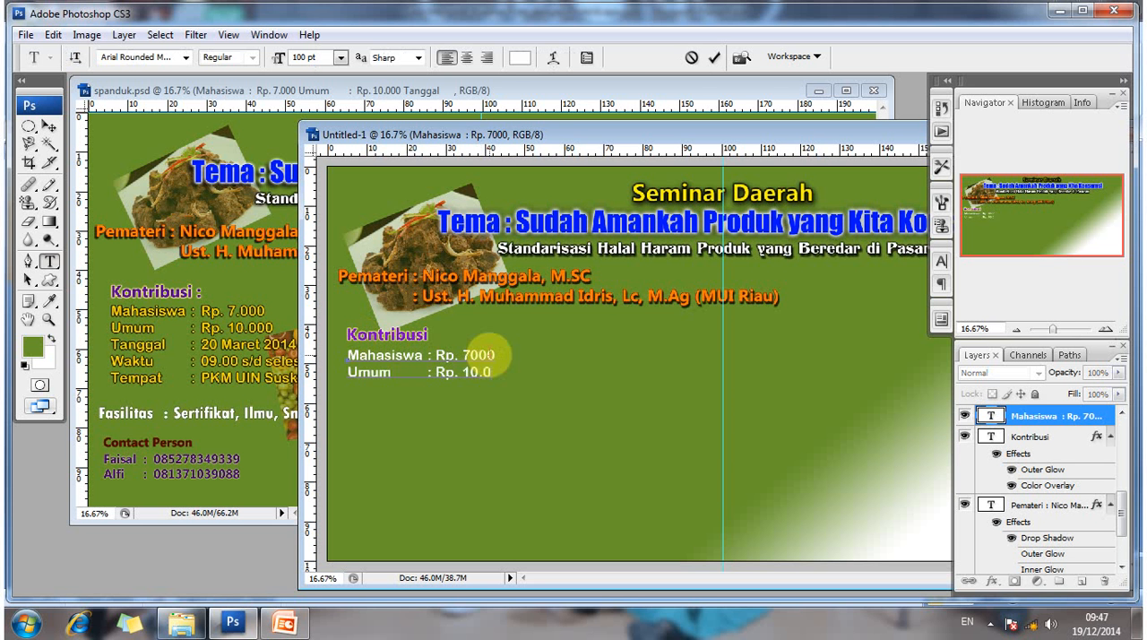
text(00 )
text(Ta)
text(nggala)
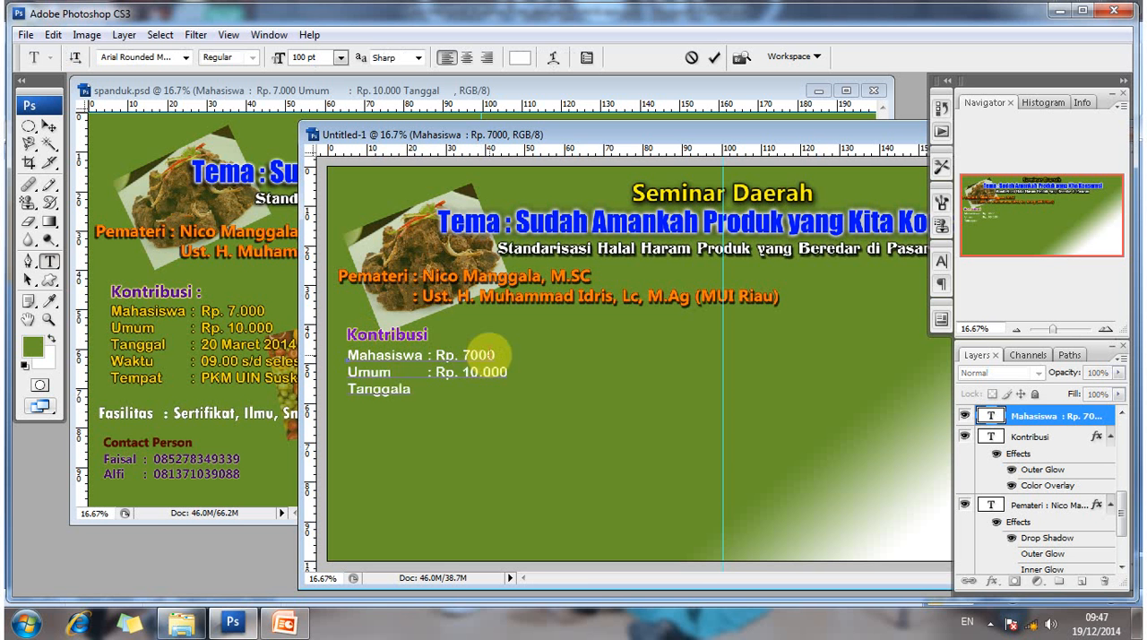
- Add a third line "Tanggal : 20 Maret 2014" to the details text, with its colon aligned
key(BackSpace)
text(: 20 Maret 2014 )
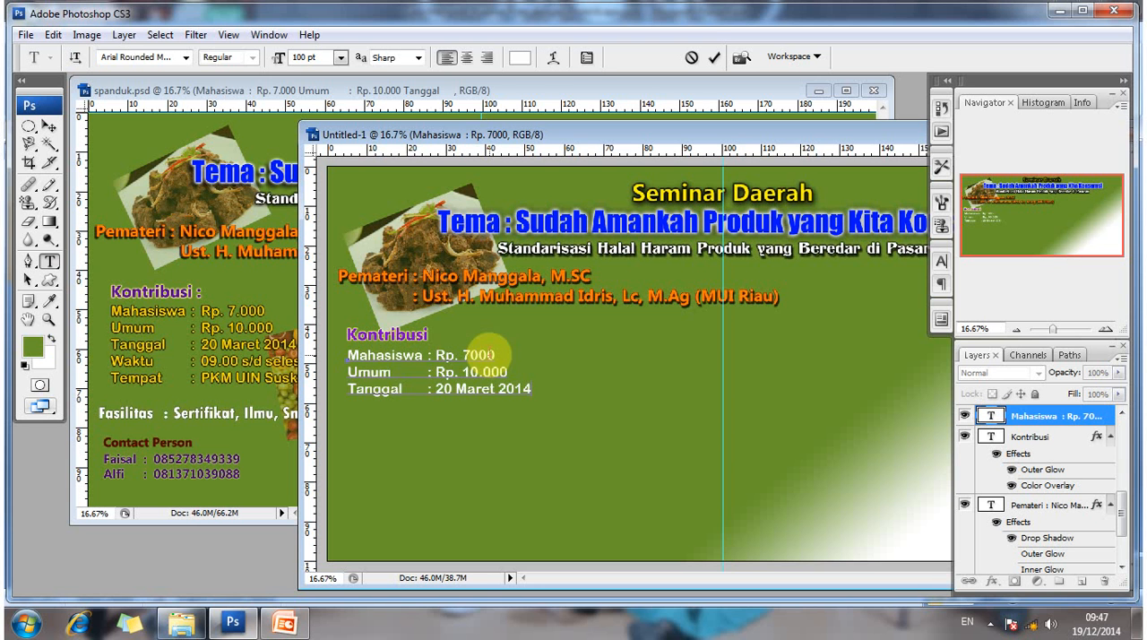
text(Waktu)
- Add a fourth line "Waktu : 09.00 s/d selesai" to the details text
text(09.00 s/d)
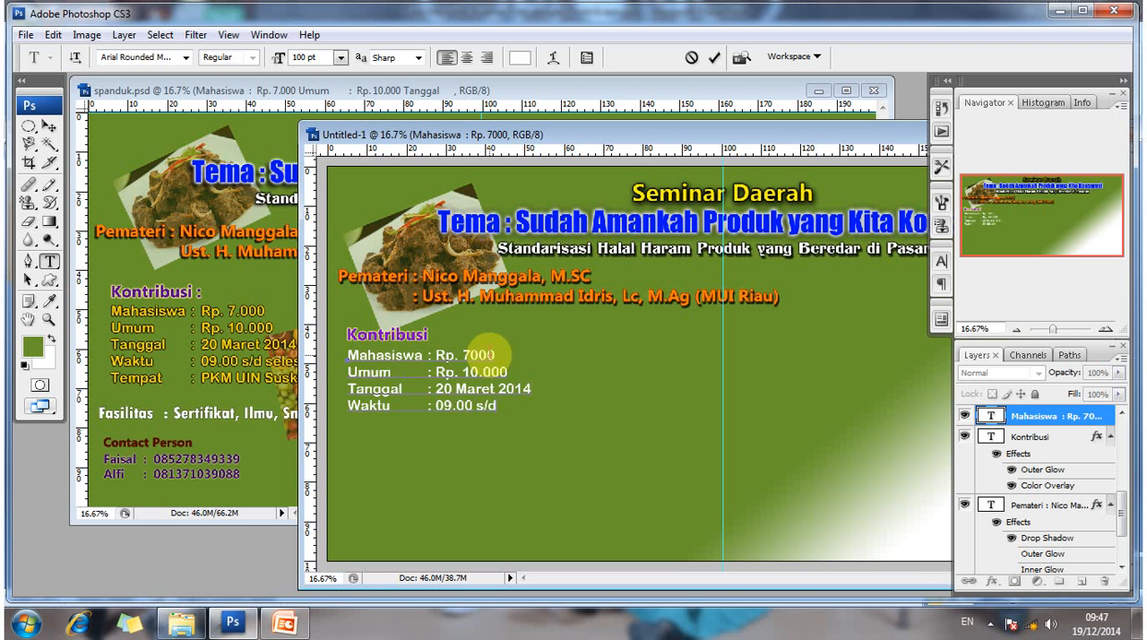
text( selesai)
- Add a last line "Tempat : PKM UIN Suska Riau" to the details text and commit the text block
key(Return)
text(TEmpa)
key(BackSpace)
key(BackSpace)
key(BackSpace)
key(BackSpace)
text(empat      :)
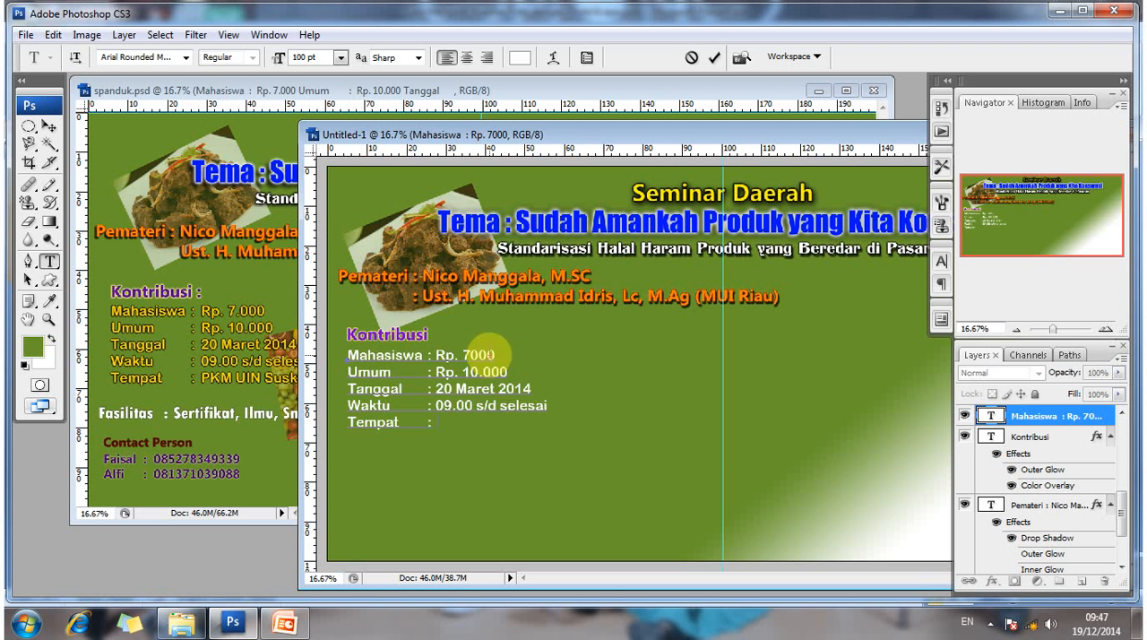
text(PKM UIN Sus)
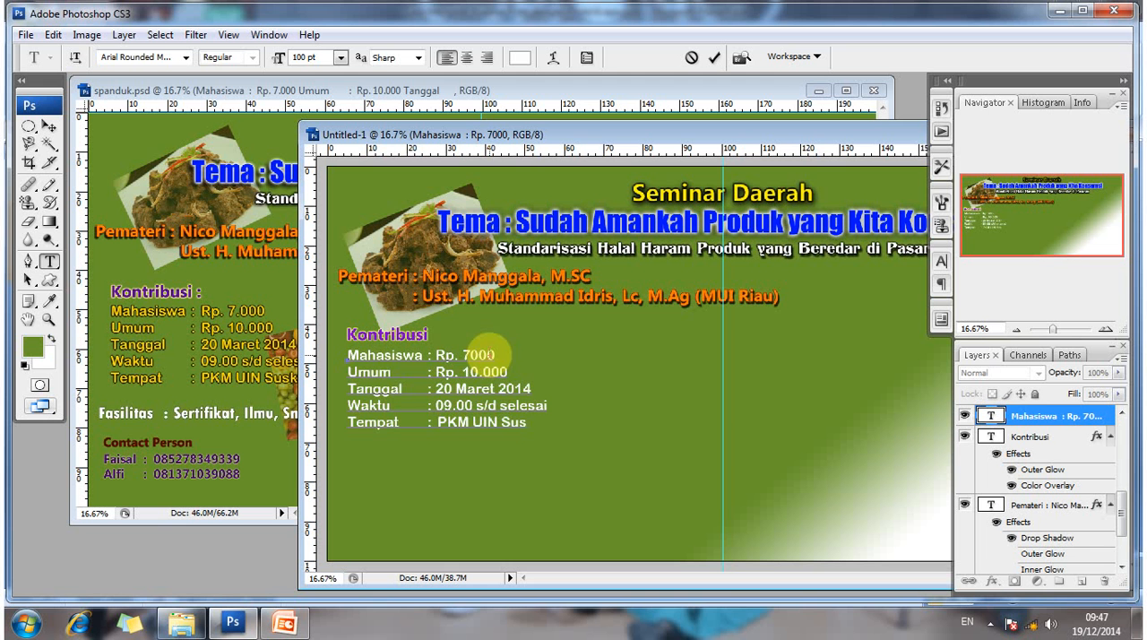
text(ka Riau)
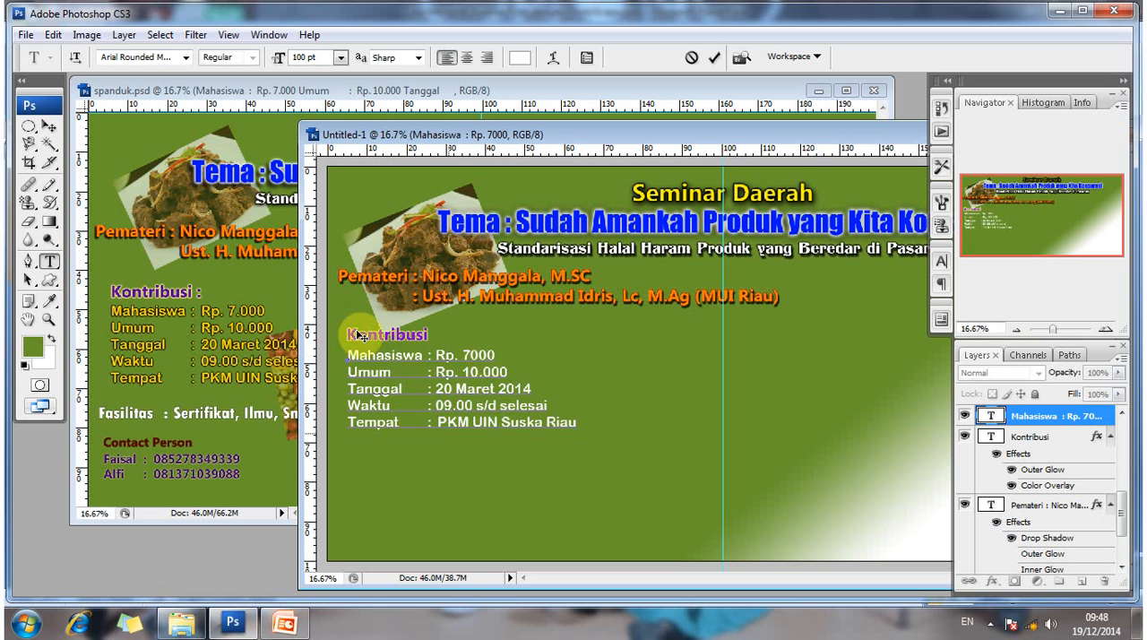
click(48, 128)
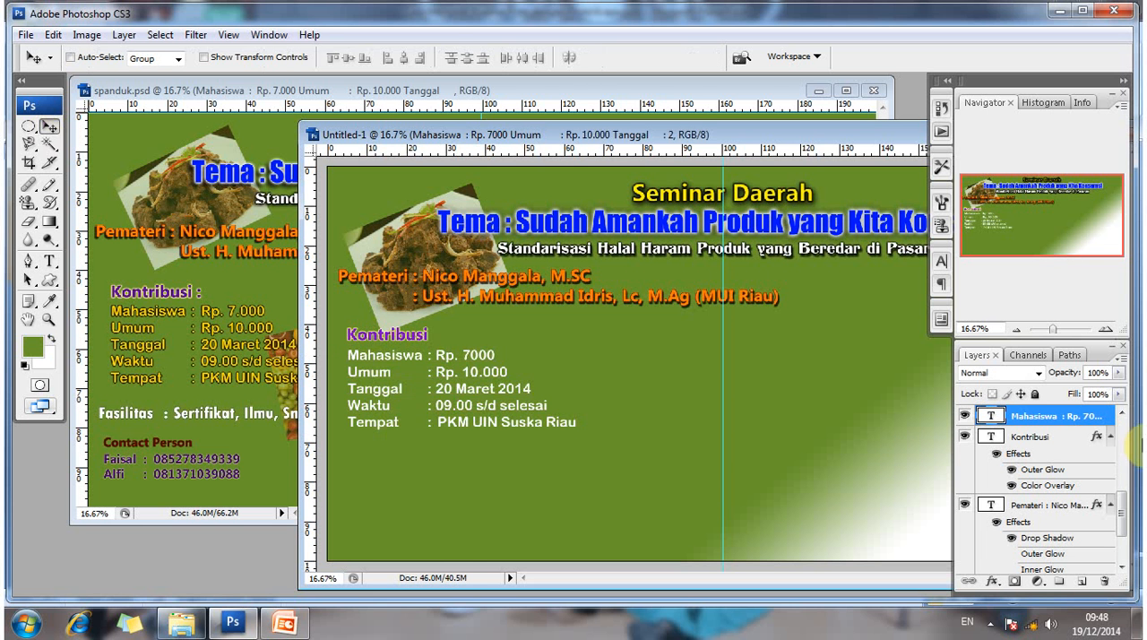
- Enable a yellow (#ffea00) Color Overlay at 100% opacity in the Mahasiswa details layer's style
drag(458, 397, 845, 413)
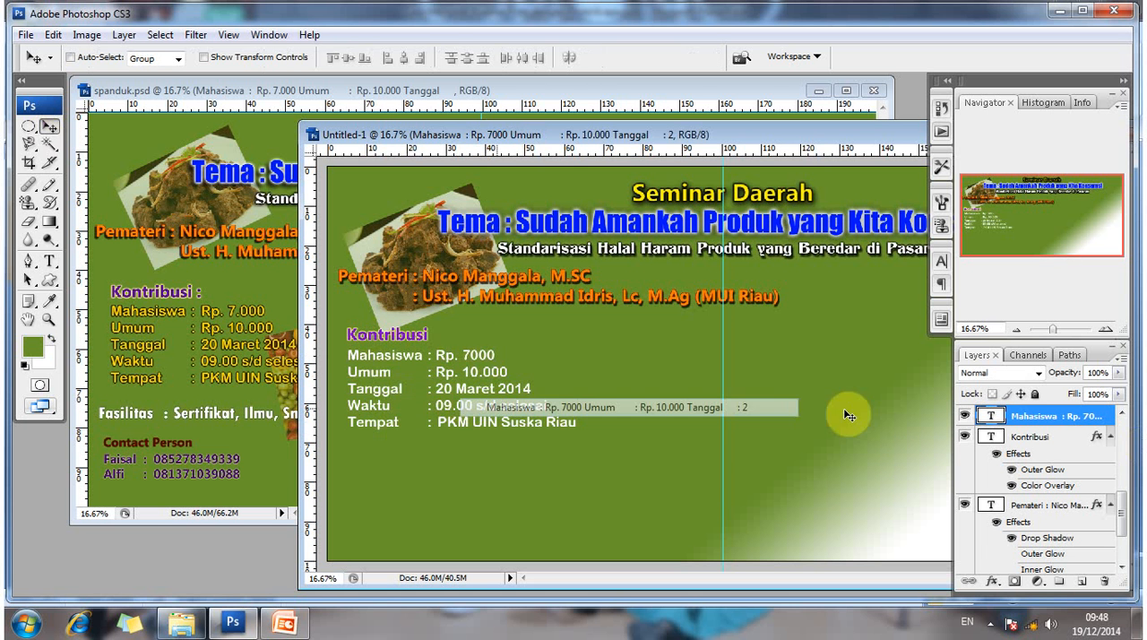
right_click(1039, 425)
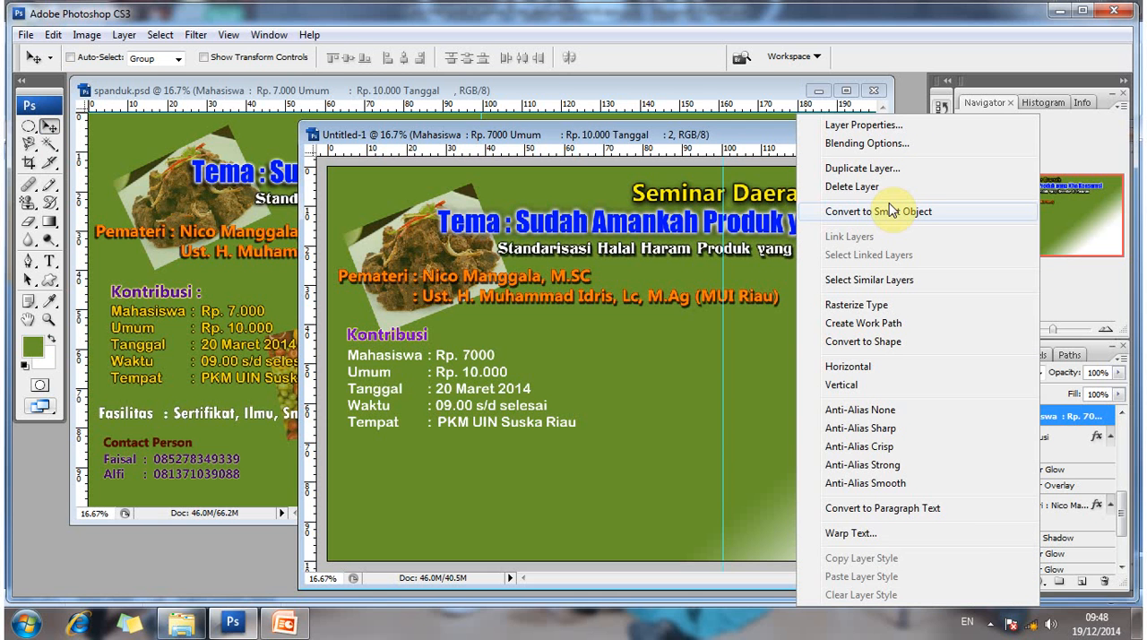
click(867, 144)
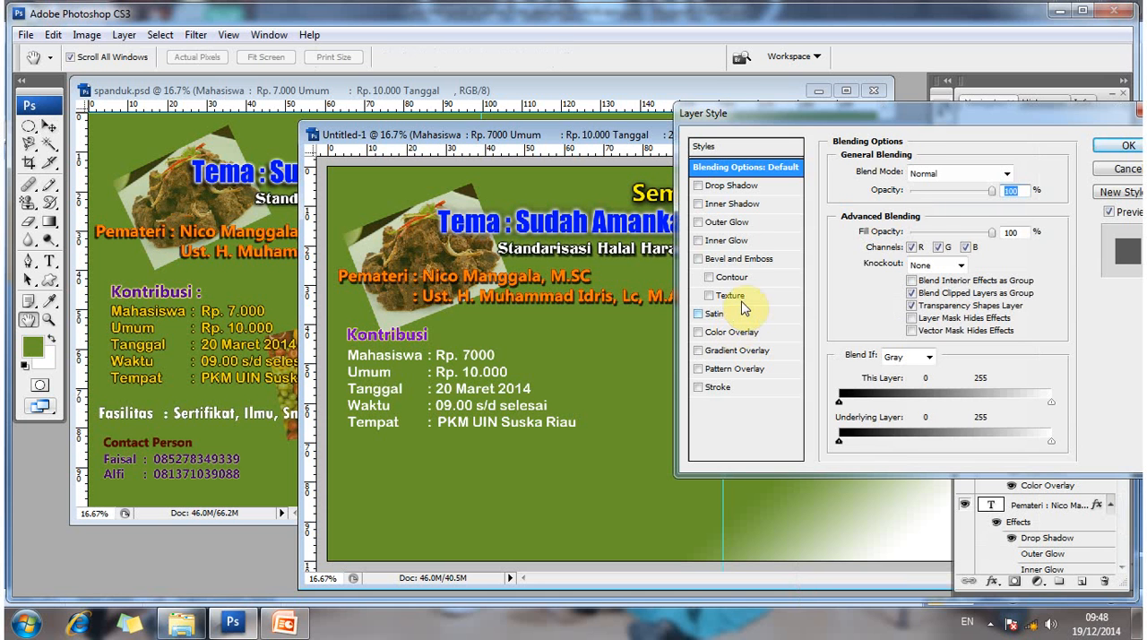
click(740, 335)
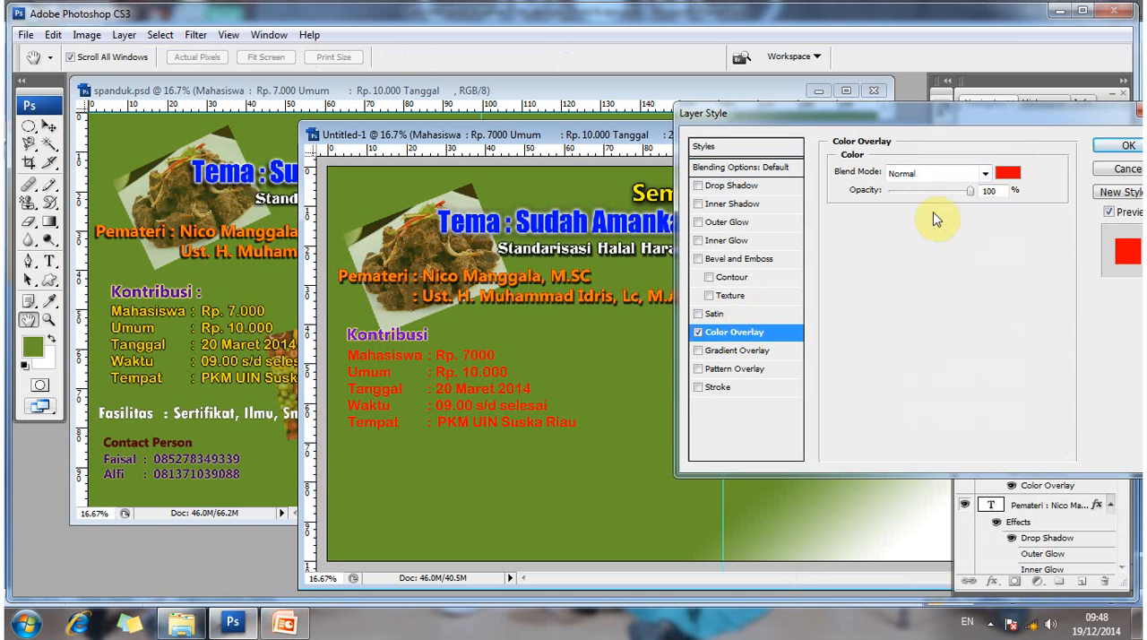
click(1008, 172)
drag(883, 380, 883, 357)
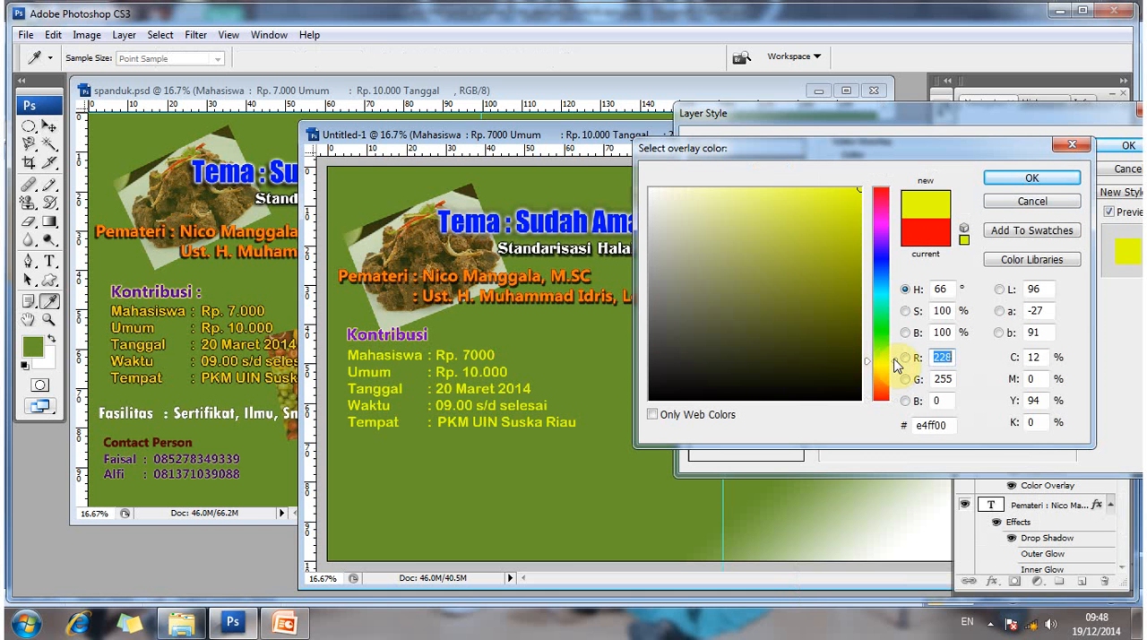
text(255)
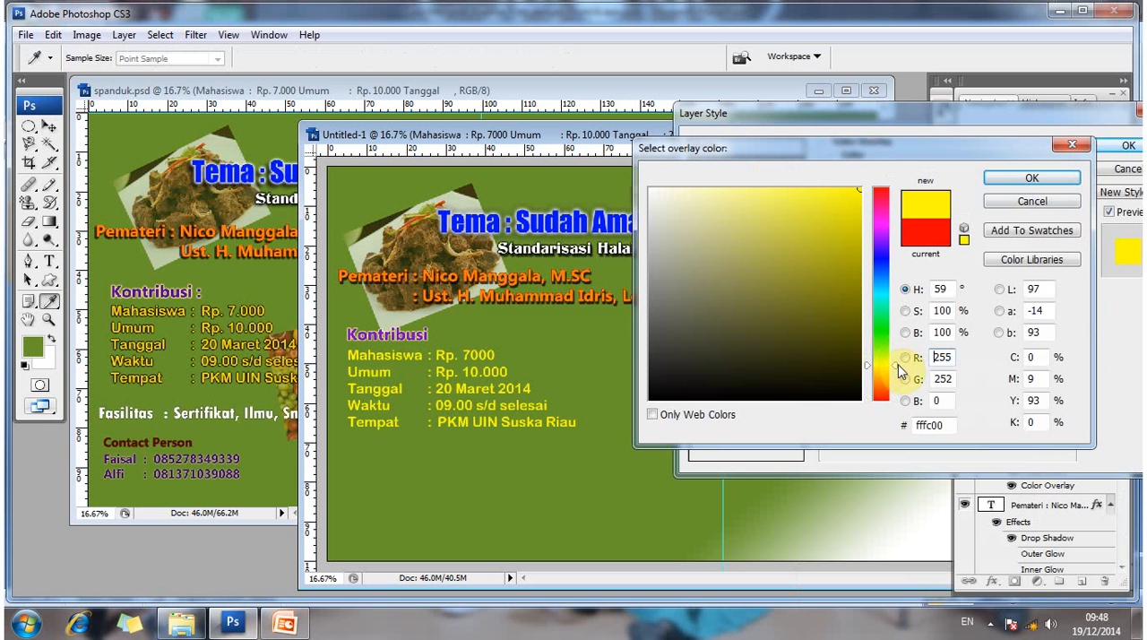
click(899, 368)
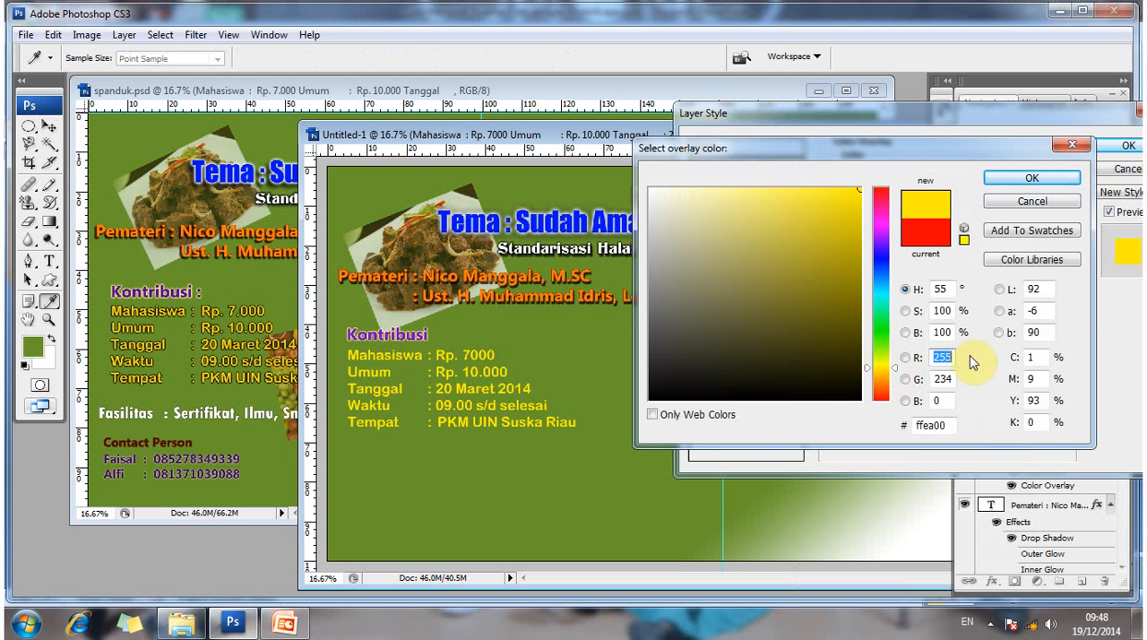
click(1033, 182)
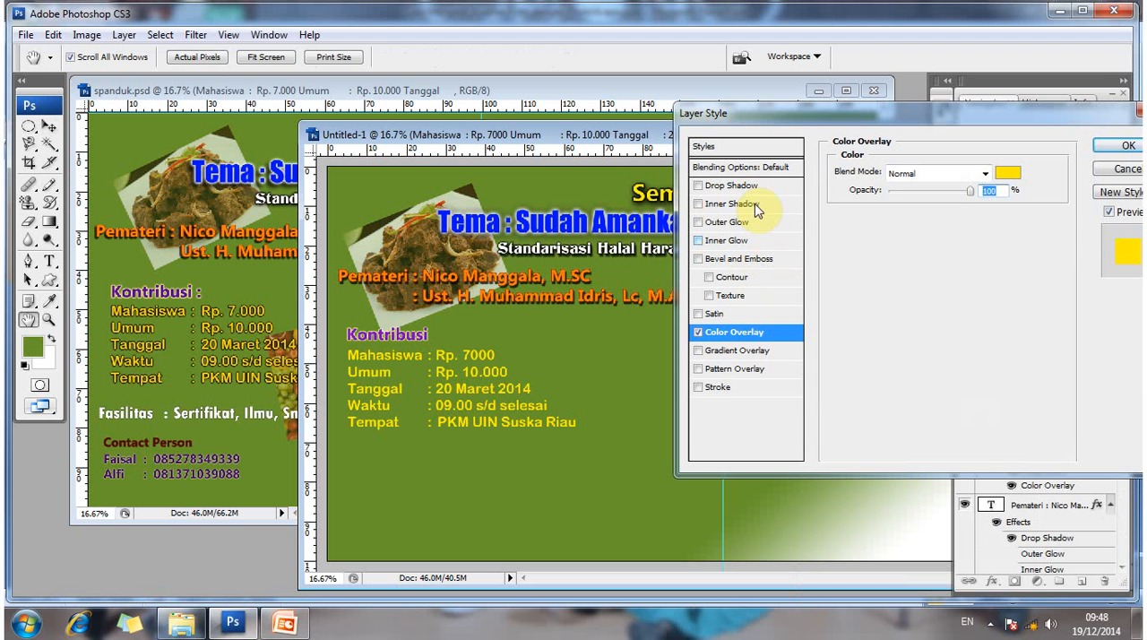
- Add a Drop Shadow to the details text with 12 px distance, 6% spread and 9 px size
click(731, 186)
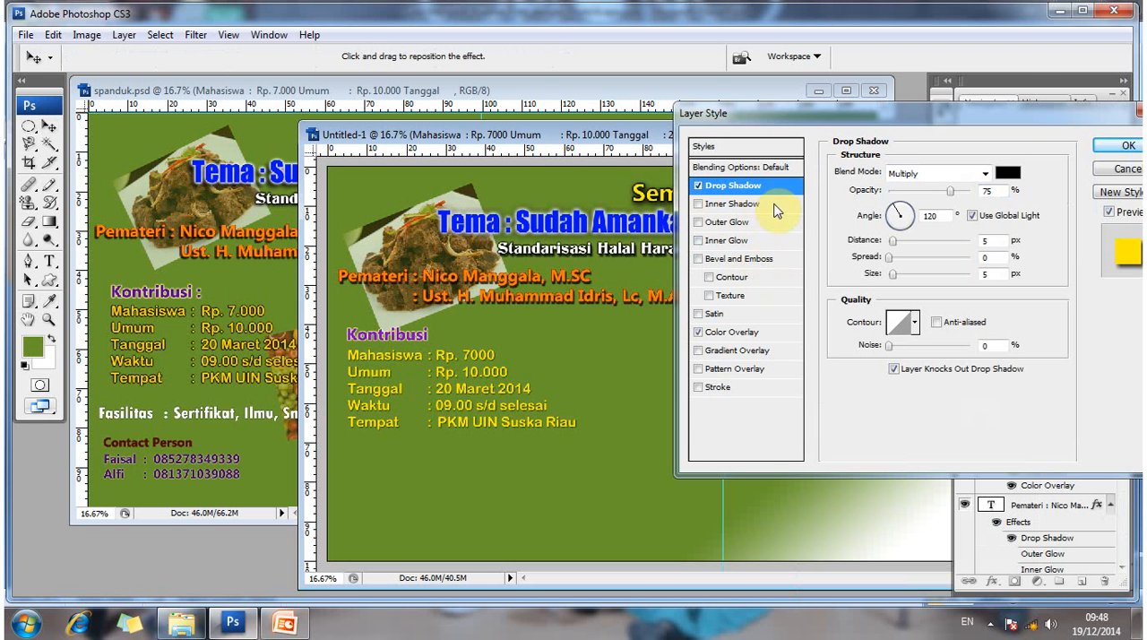
drag(900, 246, 899, 242)
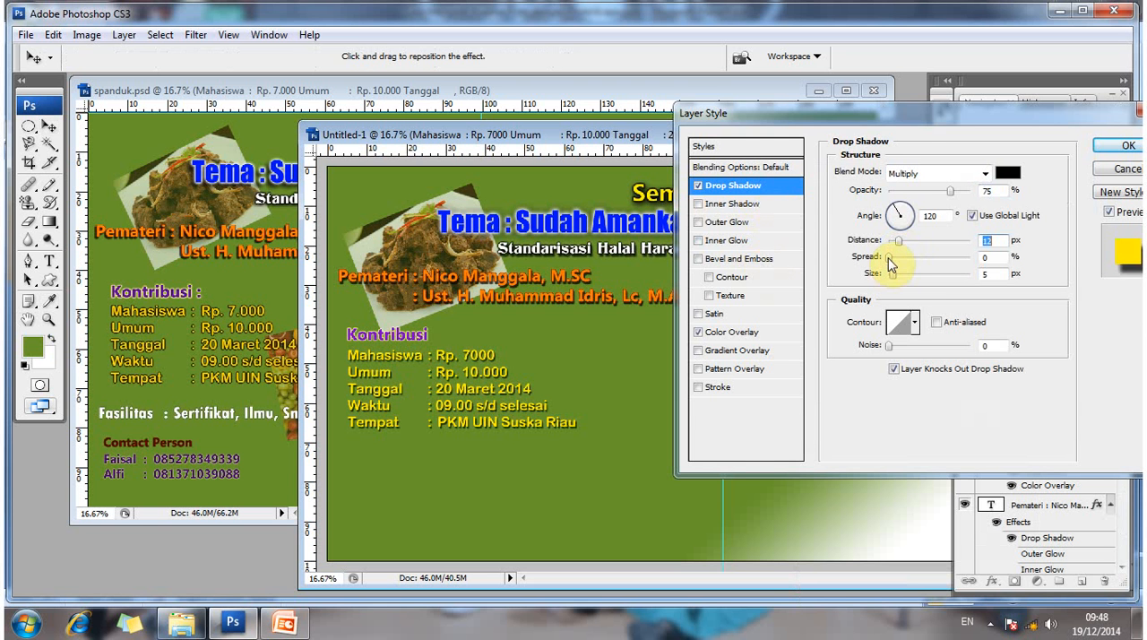
drag(892, 278, 898, 280)
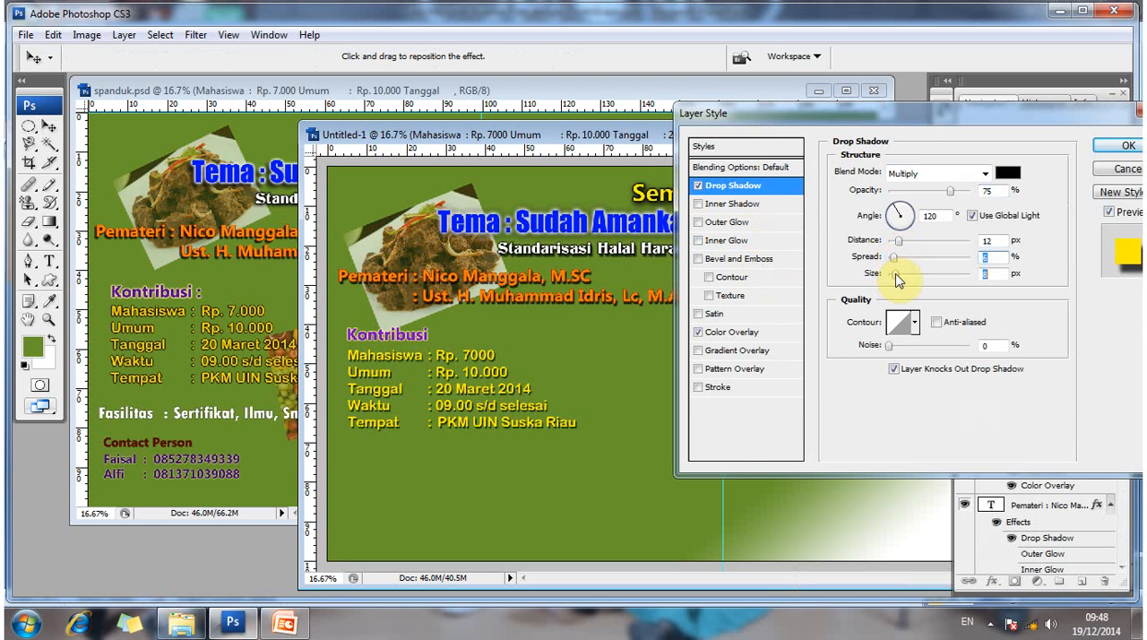
key(Tab)
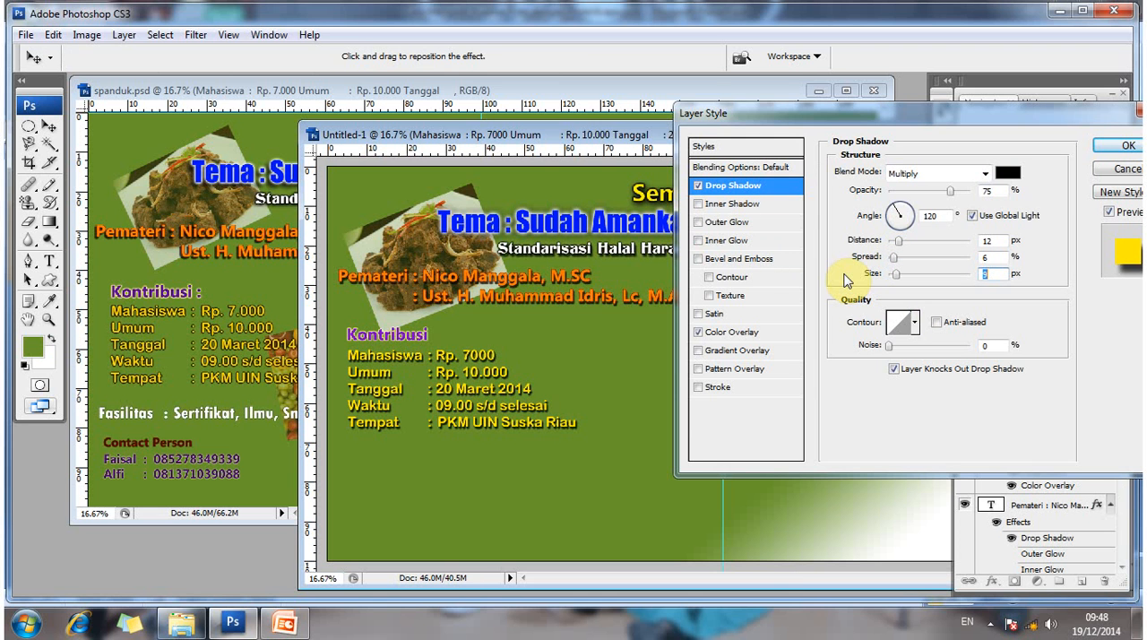
- Add an Outer Glow in near-black (#090902) with Hard Light blend mode to the details text and apply the layer style
click(746, 223)
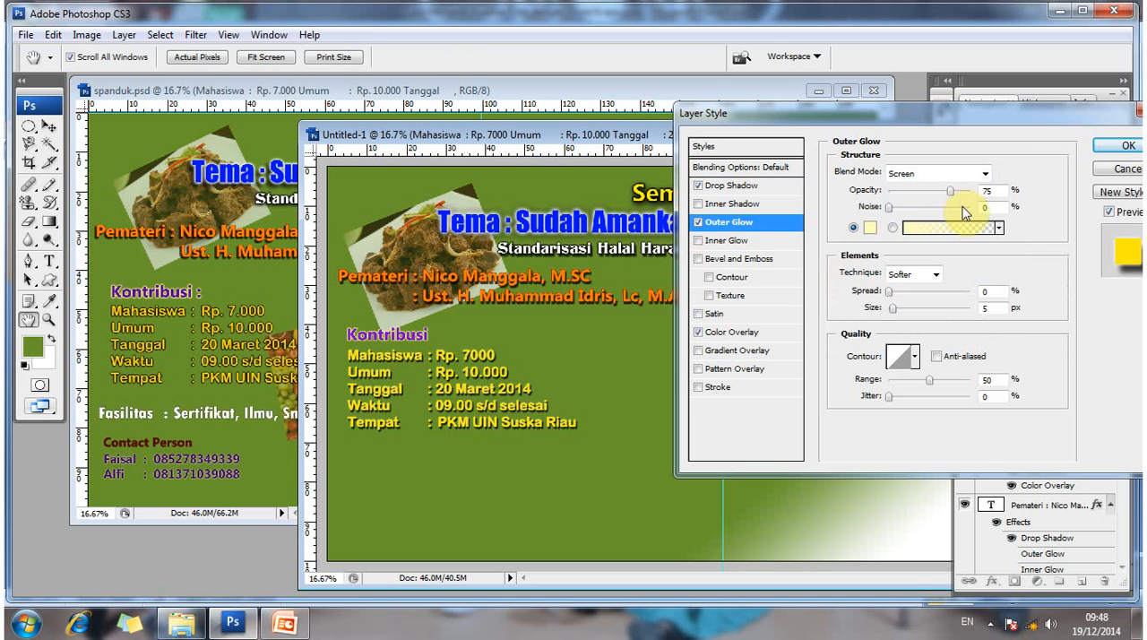
click(985, 173)
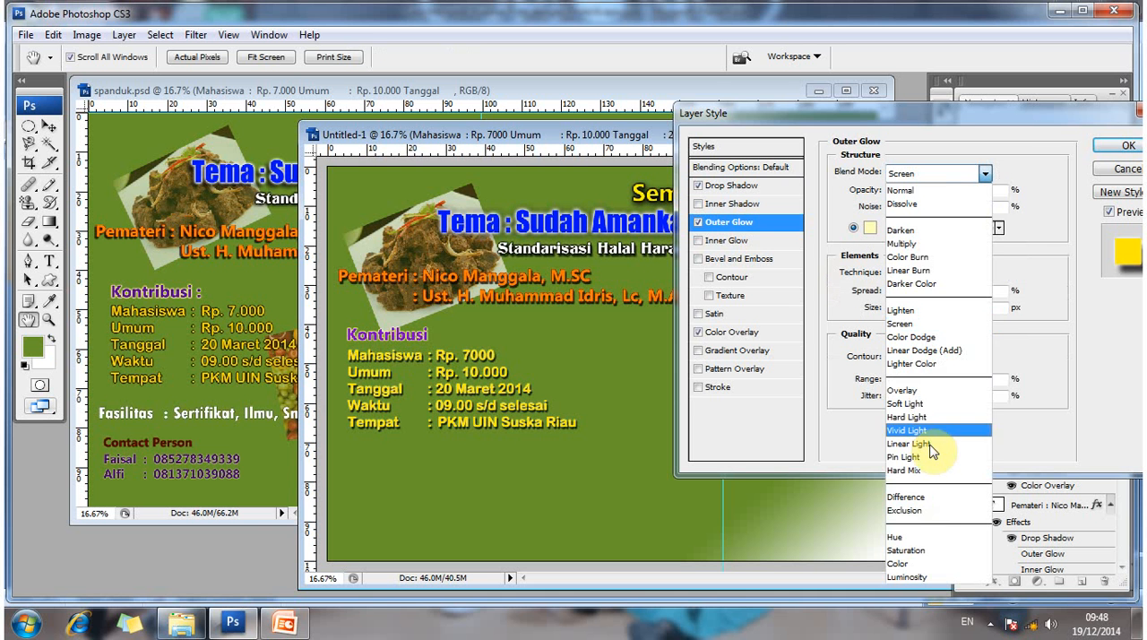
click(856, 323)
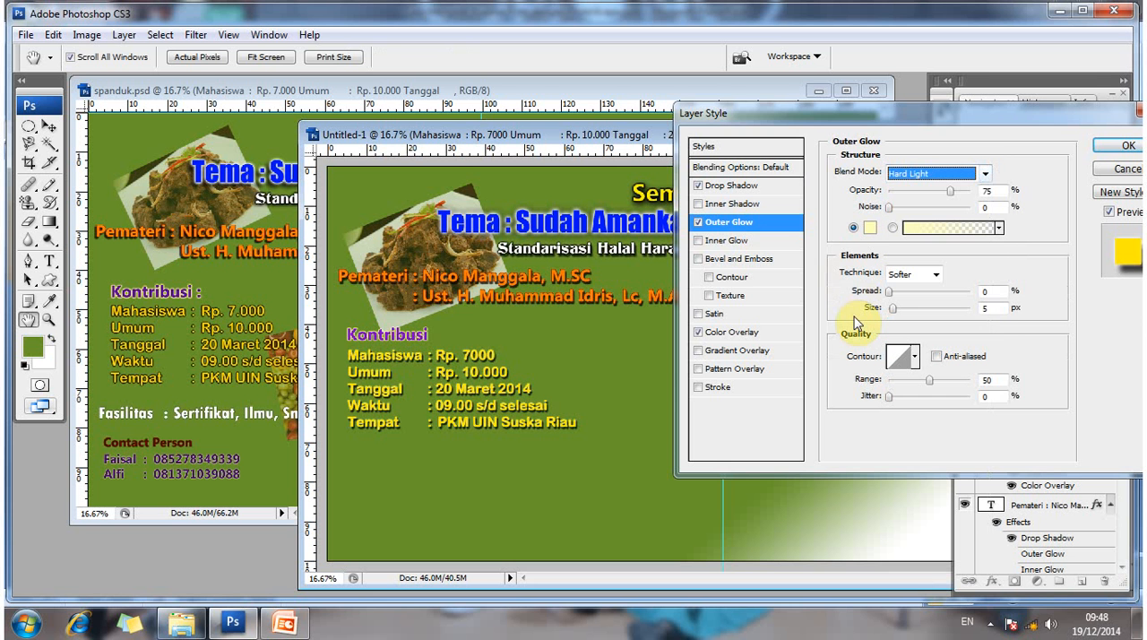
click(817, 393)
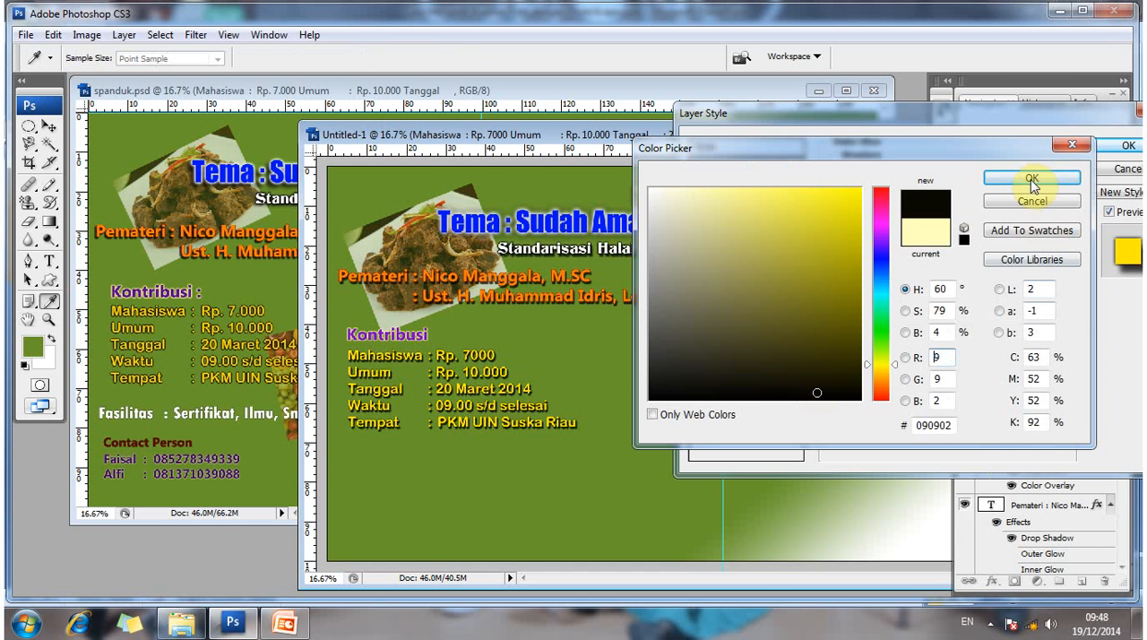
key(Return)
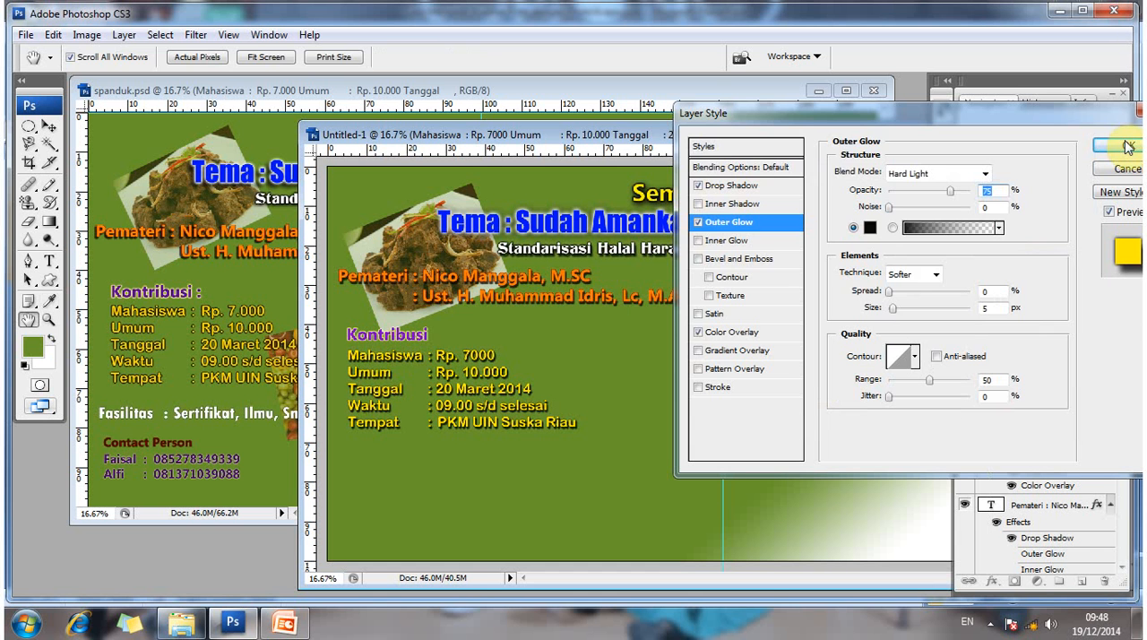
key(Return)
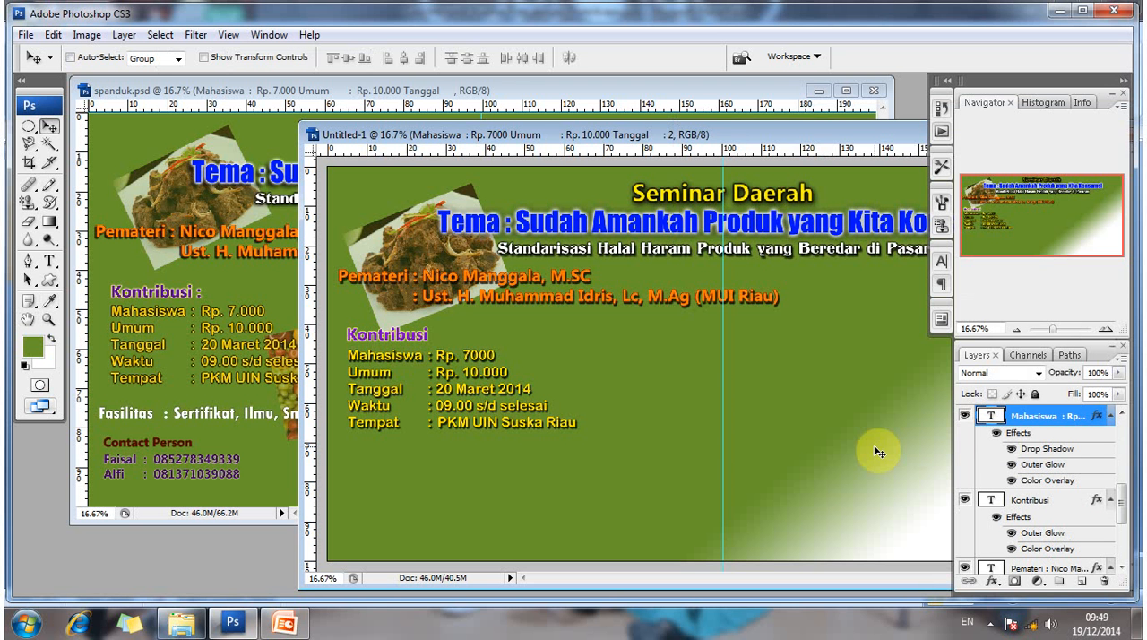
- Nudge the details text block slightly upward, closer to the Kontribusi heading
right_click(605, 355)
click(605, 352)
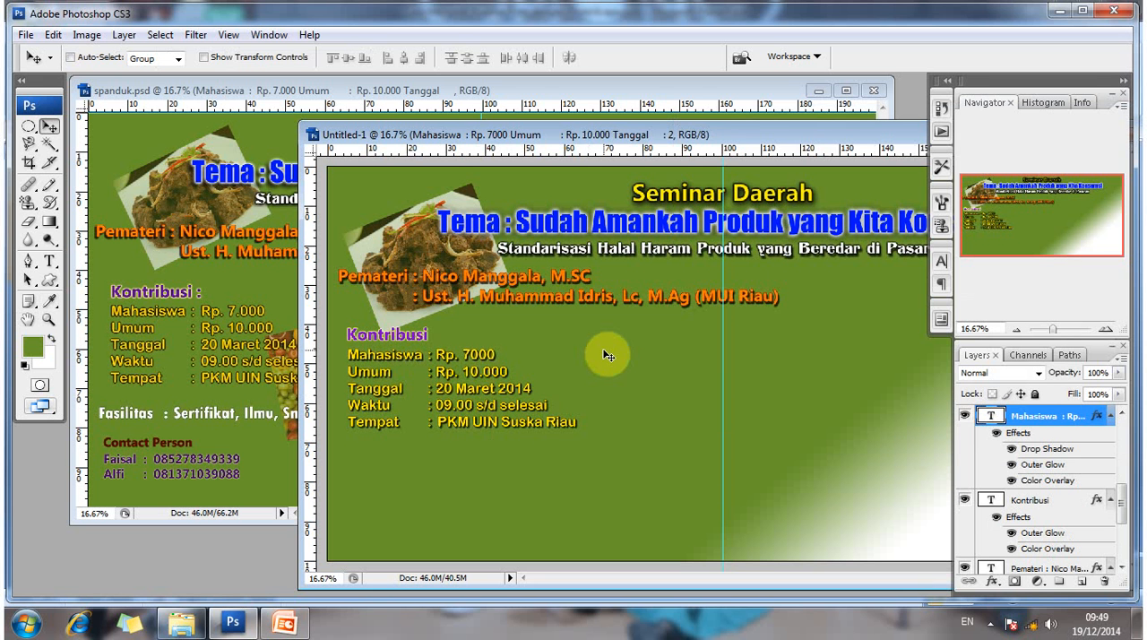
key(Up)
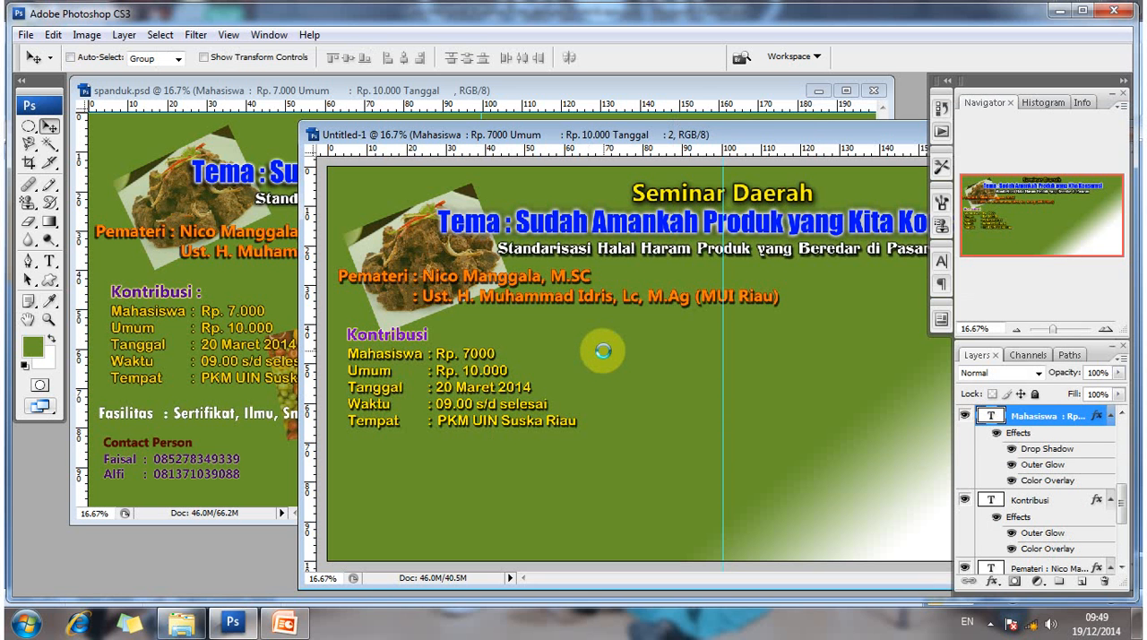
key(Up)
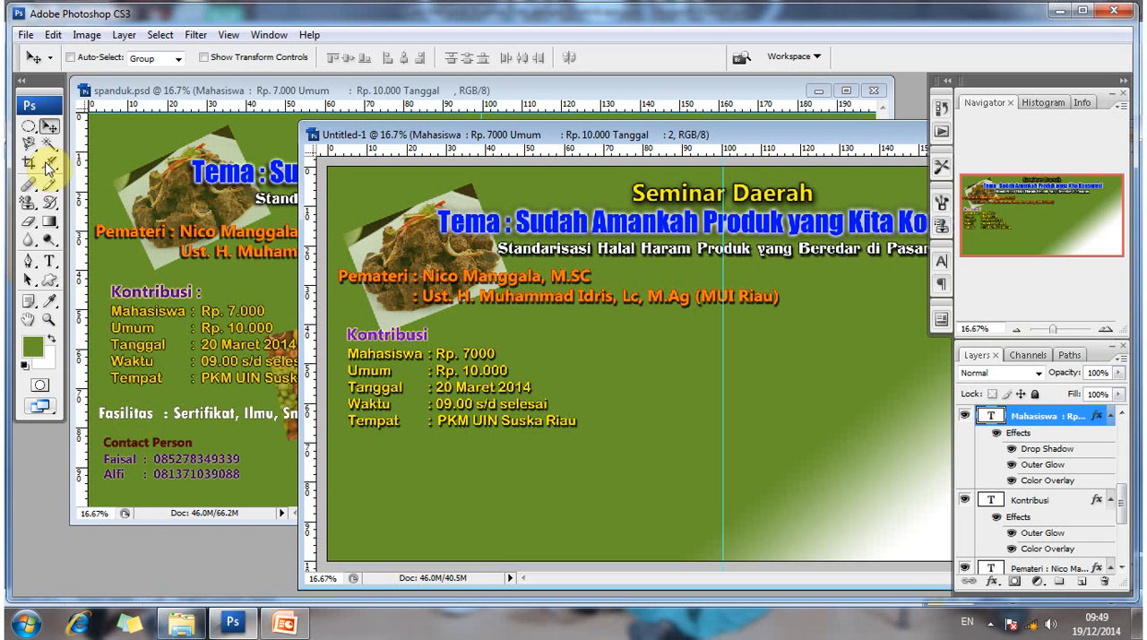
- Pick up the font settings of the Fasilitas line in spanduk.psd with the Type tool
click(52, 265)
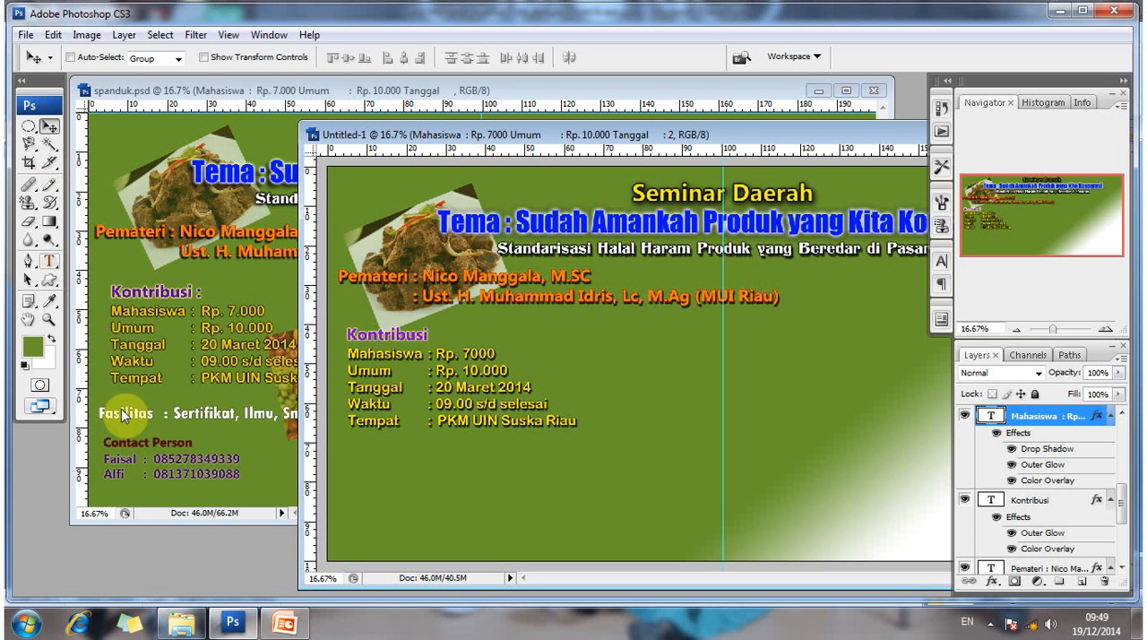
click(115, 412)
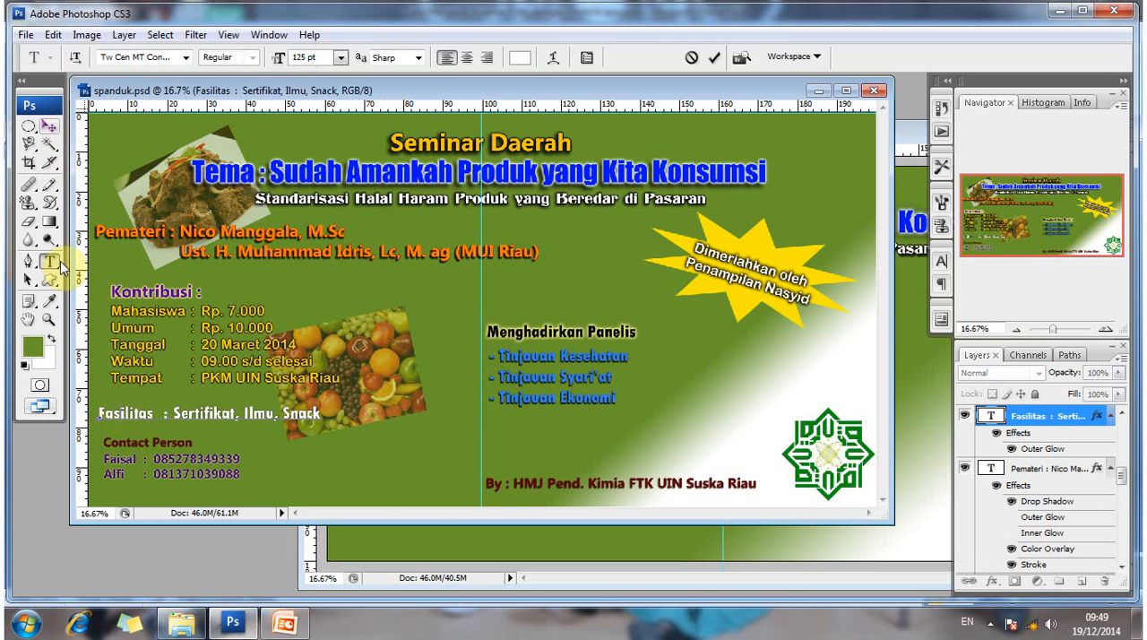
key(t)
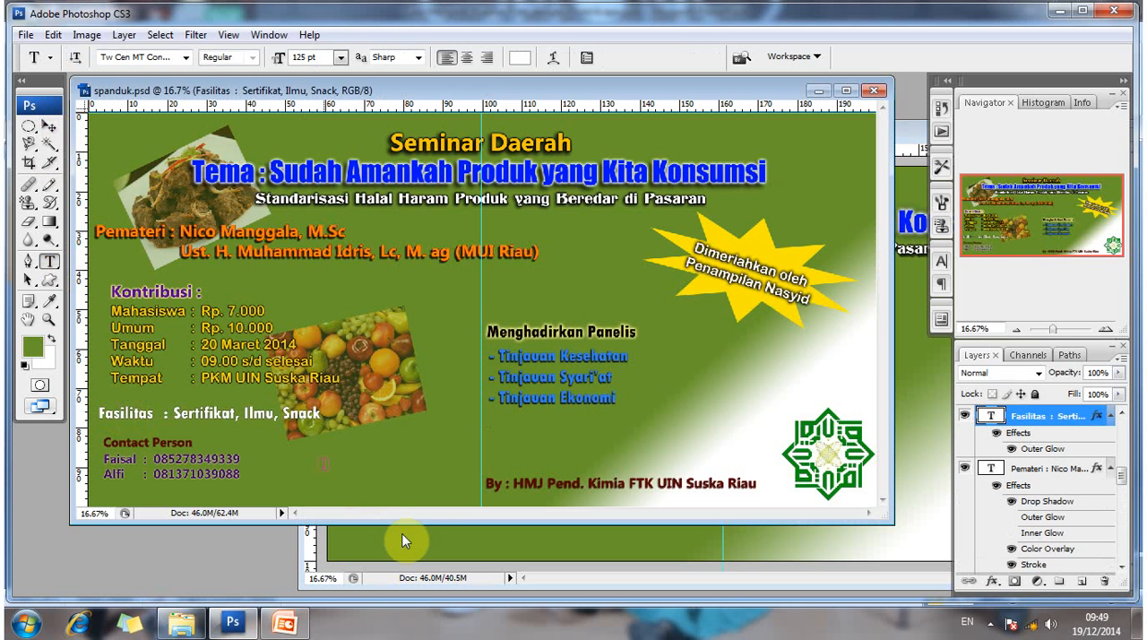
- Add the text line "Fasilitas : Sertifikat, Ilmu, Snack" near the lower edge of the new banner
click(422, 533)
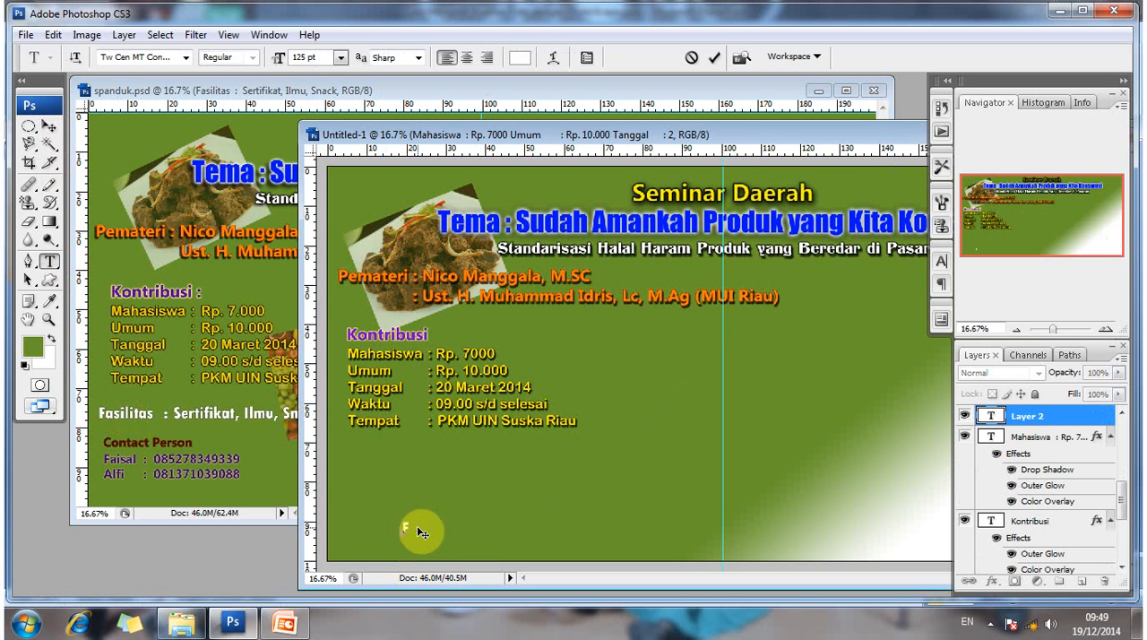
text(F)
key(BackSpace)
text(F)
key(BackSpace)
text(fASI)
key(BackSpace)
key(BackSpace)
key(BackSpace)
key(BackSpace)
text(Fasilitas)
text(: Sertifikat, Ilmu)
click(533, 497)
text(, Snack)
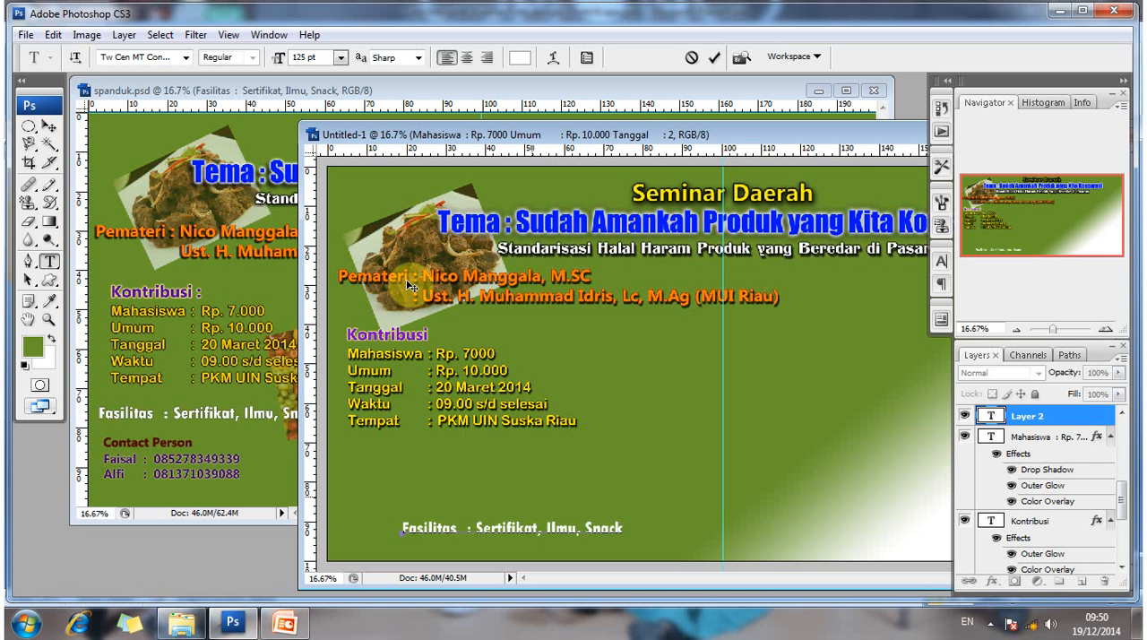
- Commit the Fasilitas text and move it just below the Tempat line of the details block
click(47, 128)
click(478, 525)
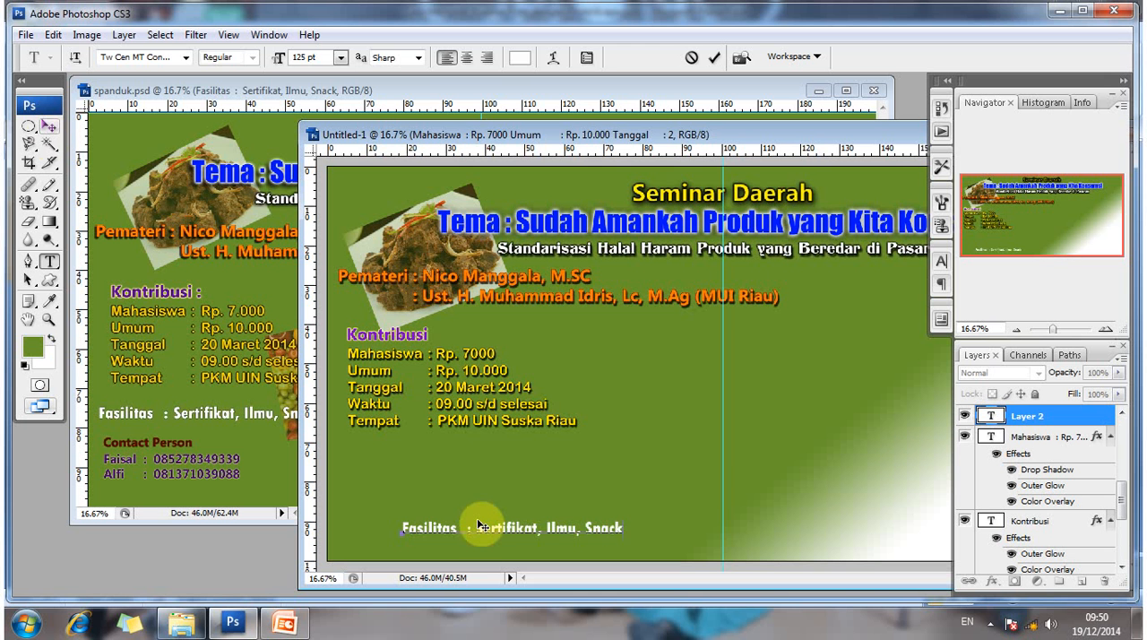
drag(441, 500, 415, 422)
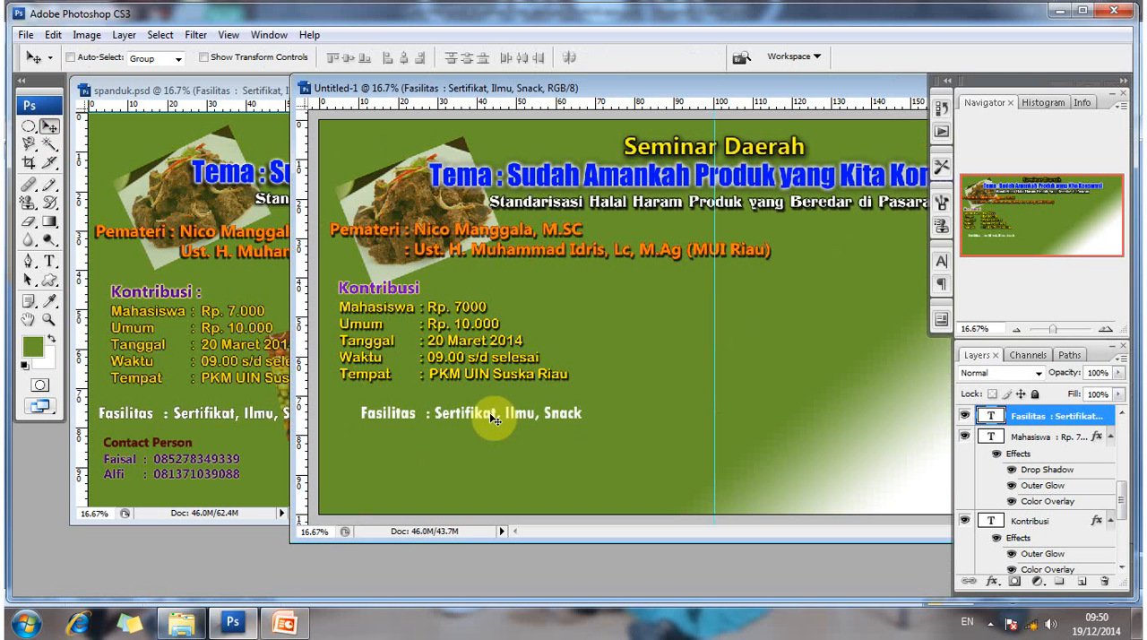
drag(475, 409, 472, 408)
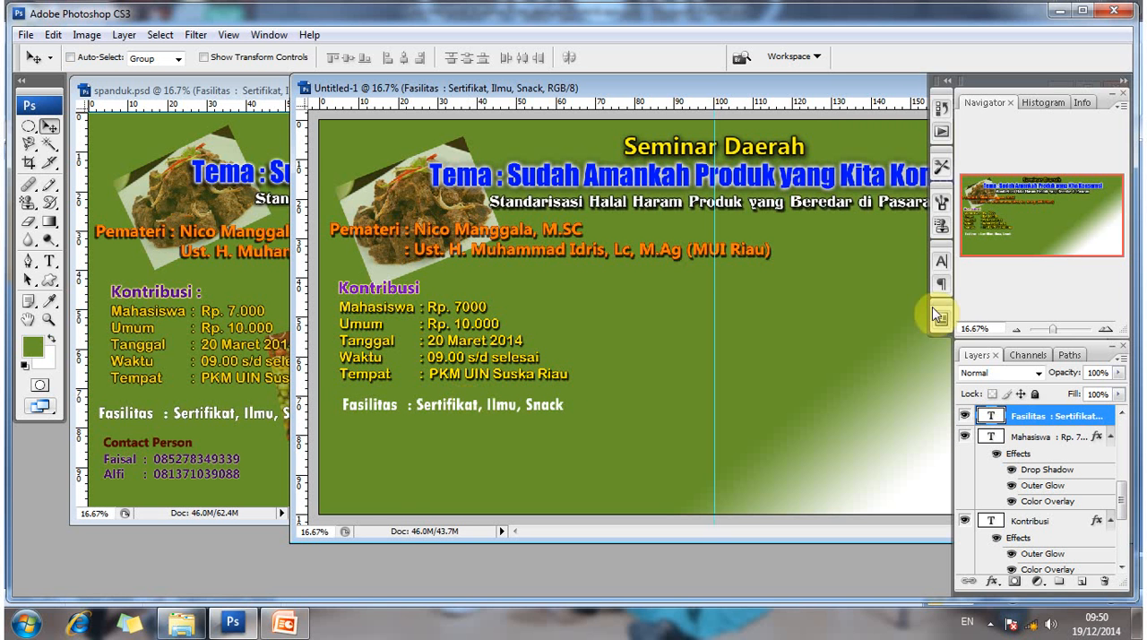
- Give the Fasilitas text a default Drop Shadow and a near-black (#050501) Outer Glow, and shift it slightly left and up
right_click(1013, 416)
click(874, 145)
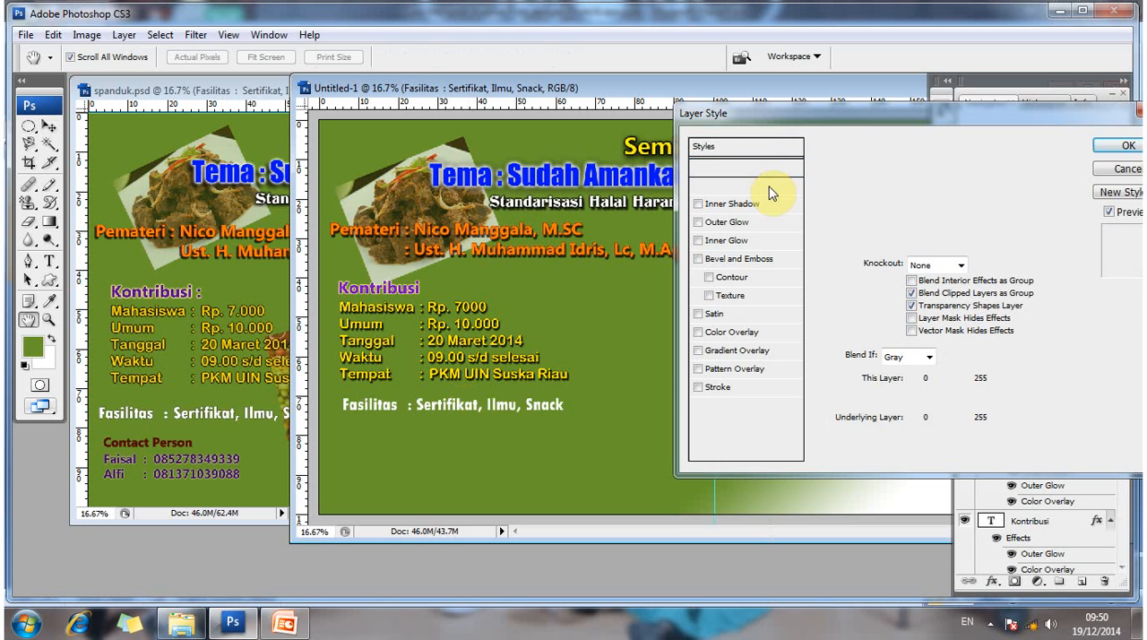
click(767, 186)
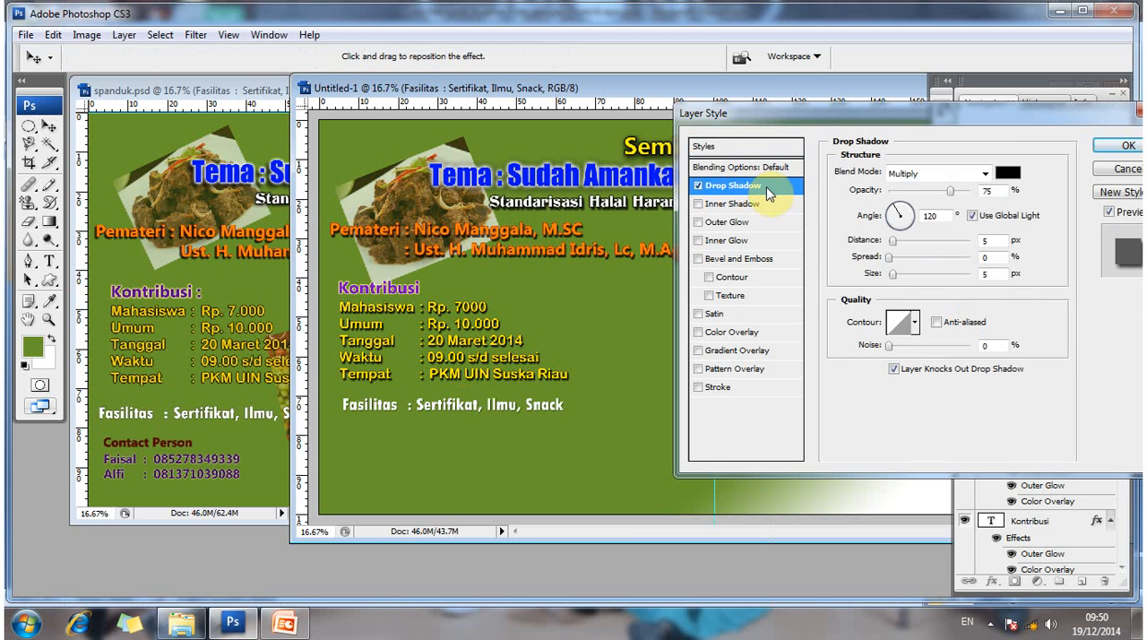
click(730, 222)
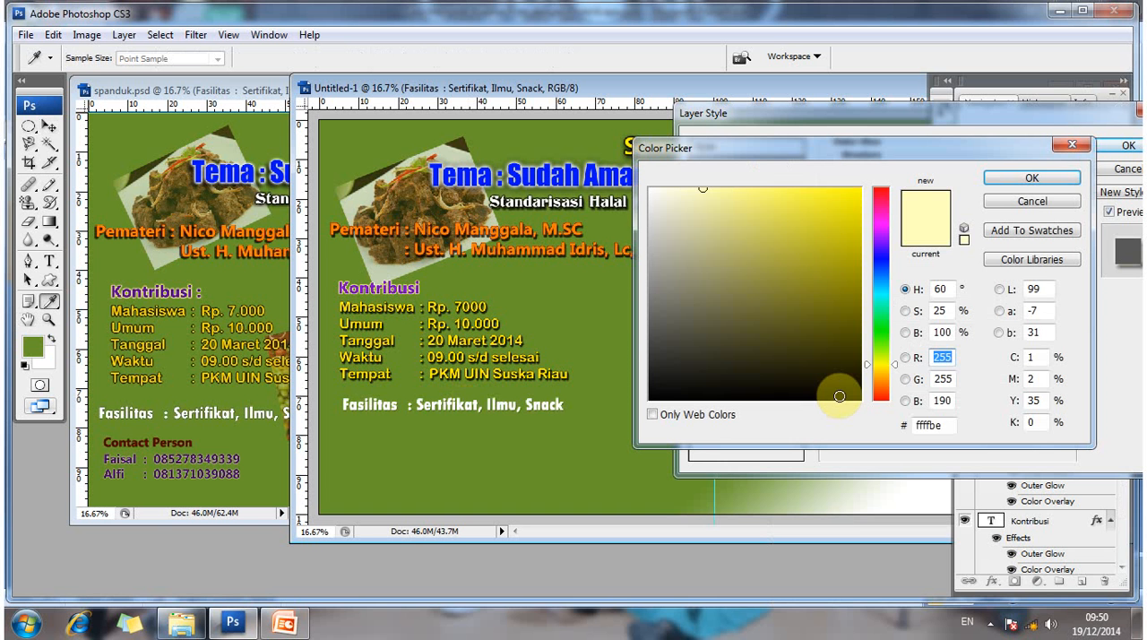
click(839, 395)
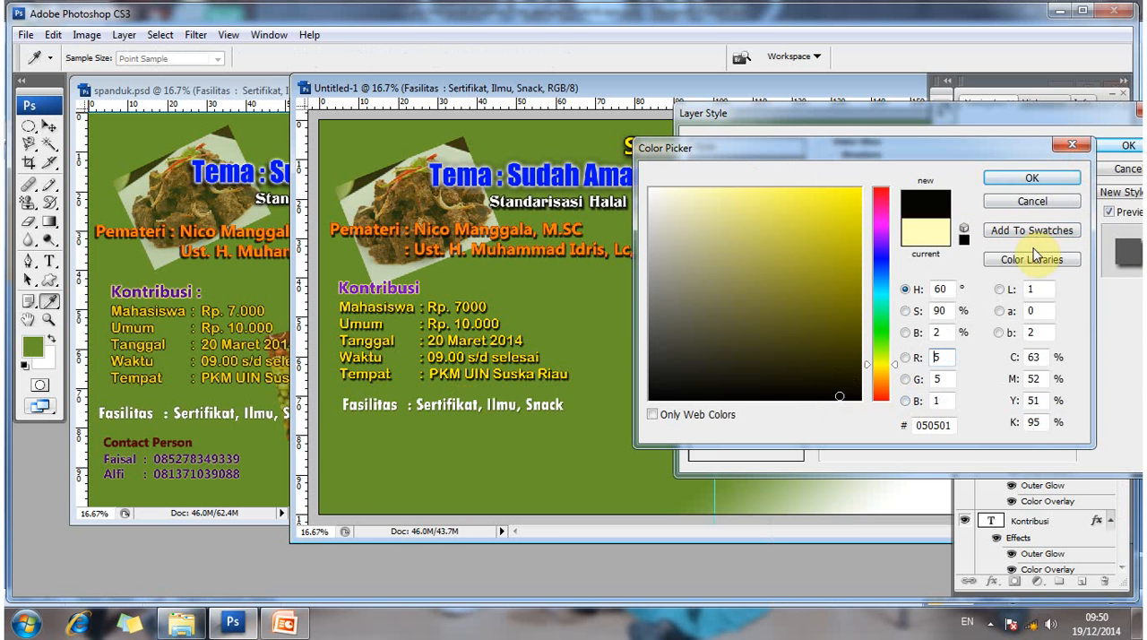
click(1032, 177)
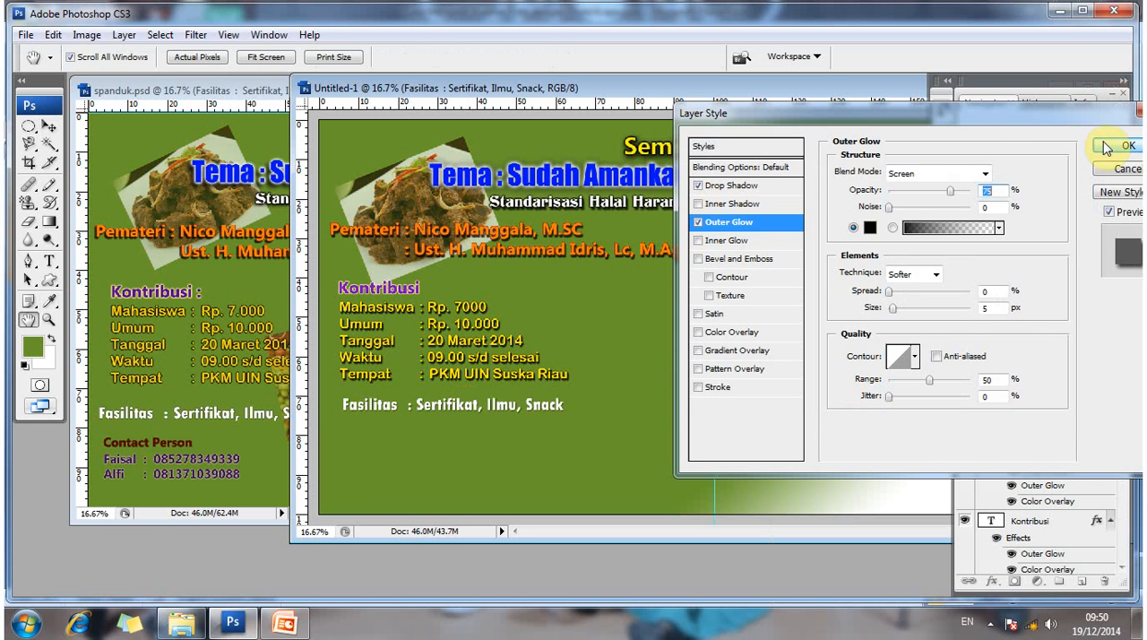
key(Return)
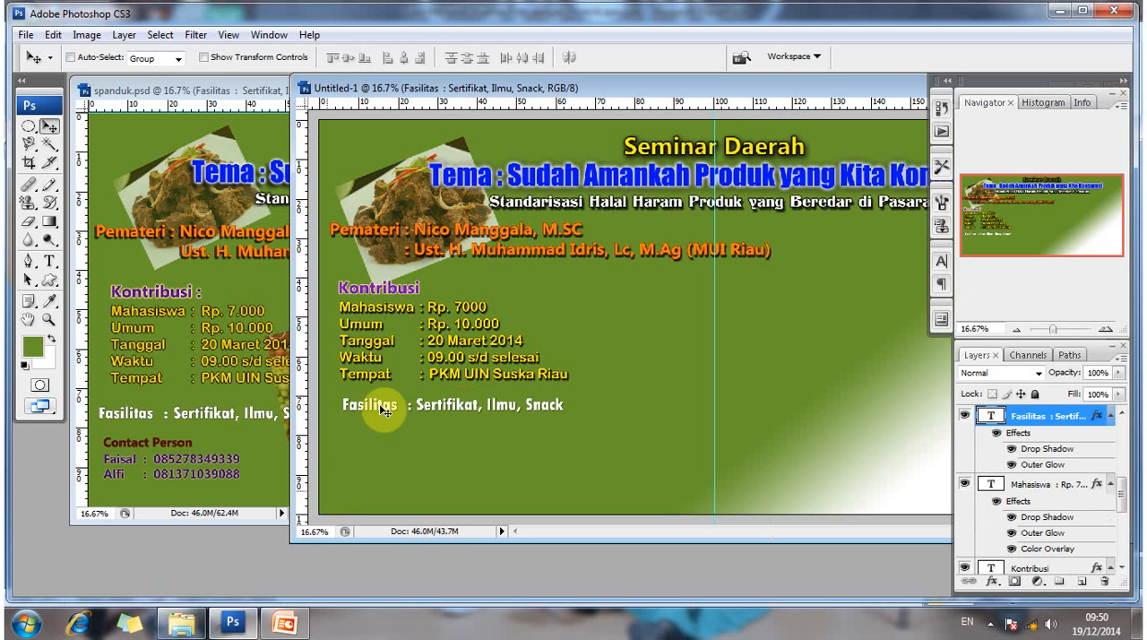
drag(381, 409, 370, 409)
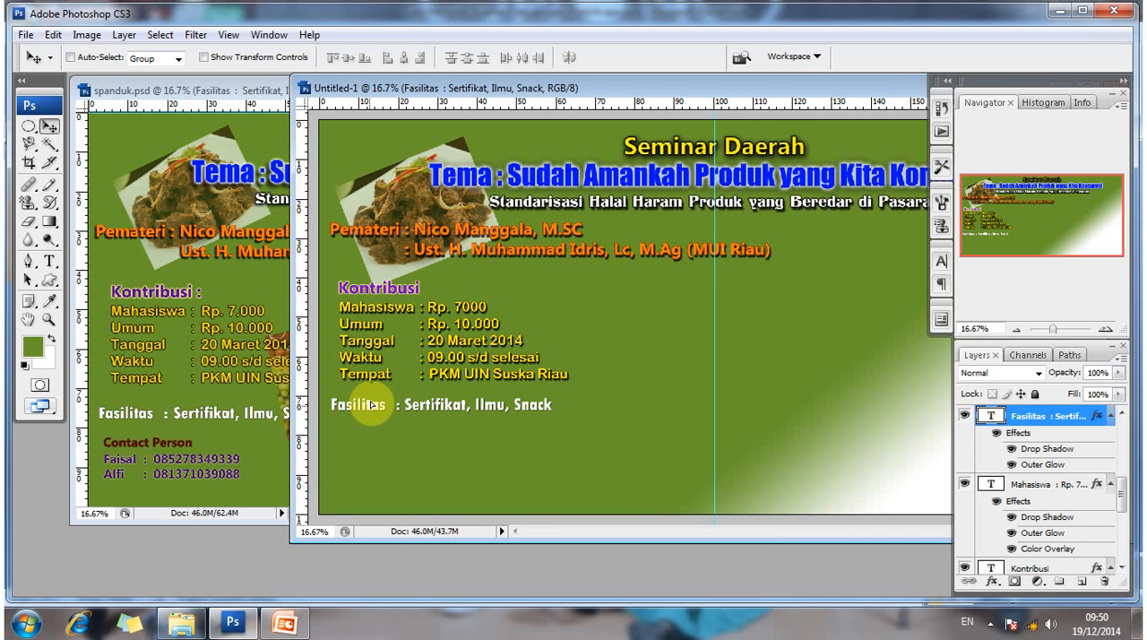
drag(372, 405, 372, 401)
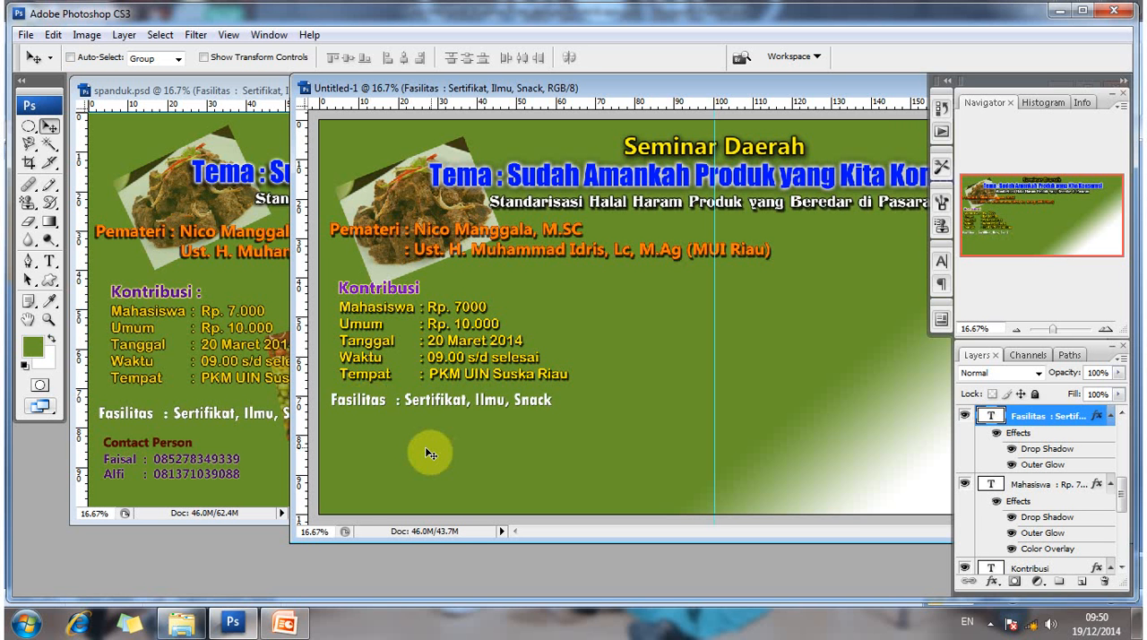
- Add the text "Contact Person" below the Fasilitas line and commit it
click(48, 260)
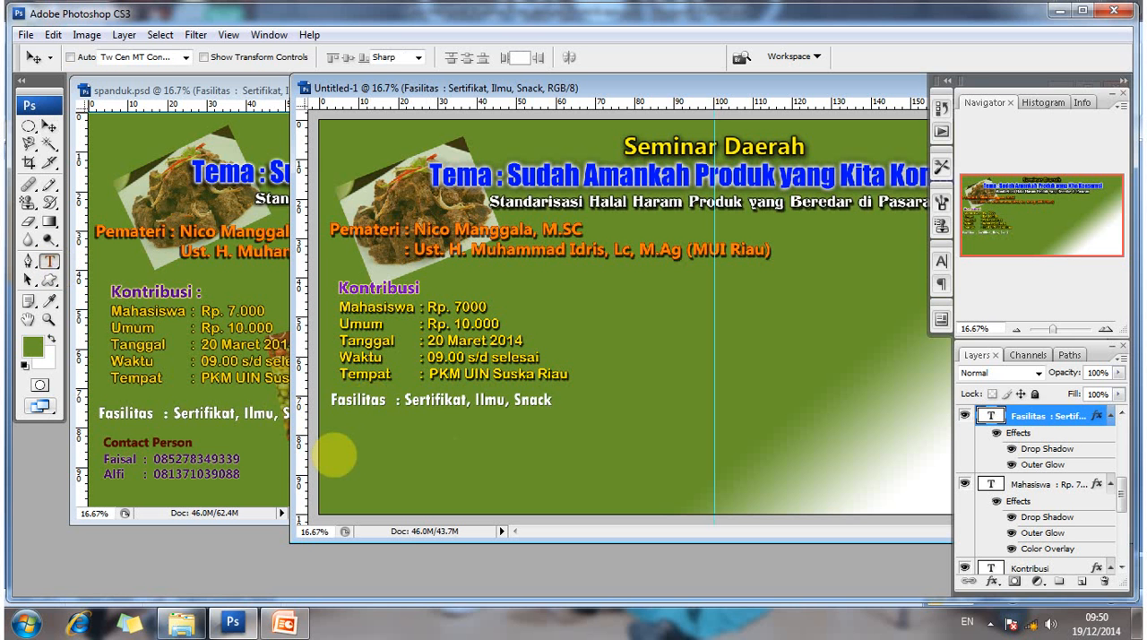
click(337, 449)
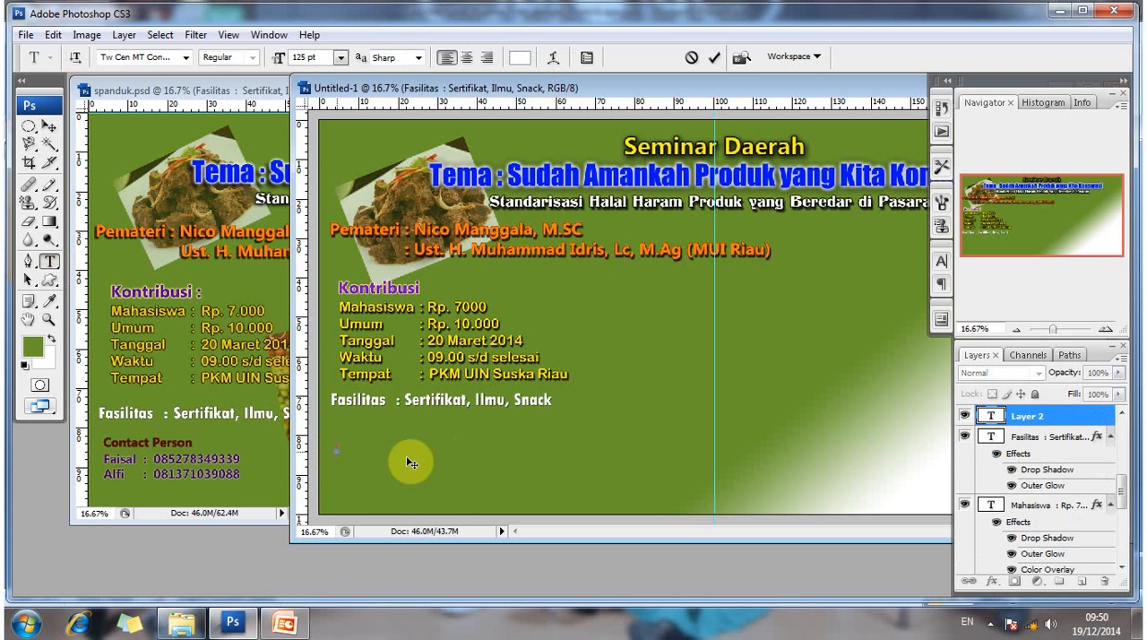
text(Contact Person)
click(49, 126)
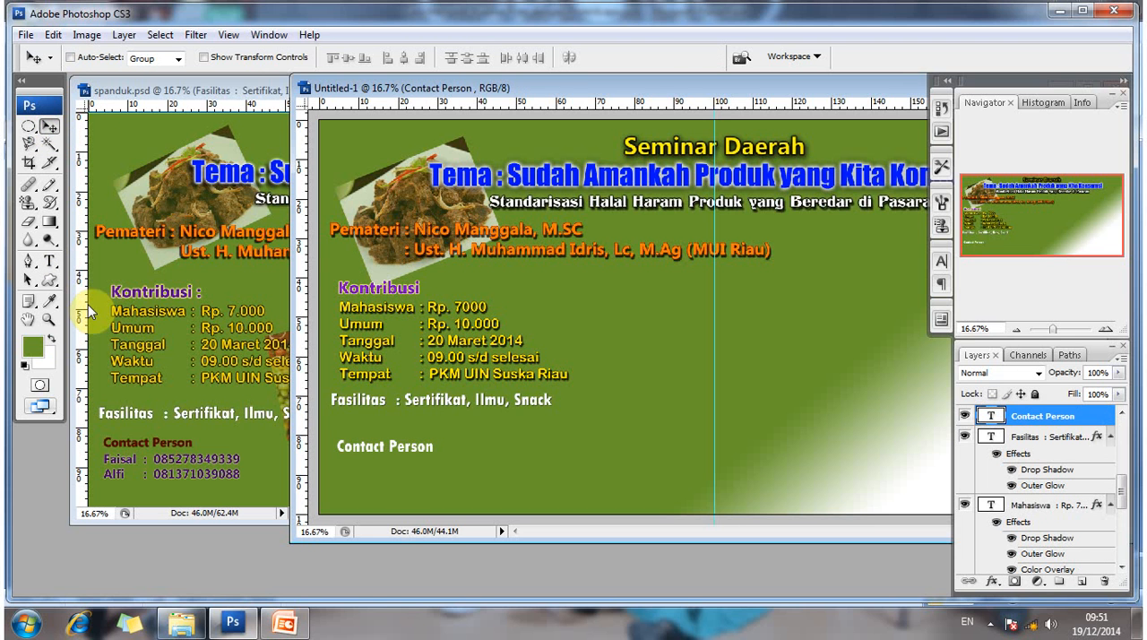
- Check the font, style and size of the Contact Person heading in spanduk.psd
click(49, 261)
click(117, 432)
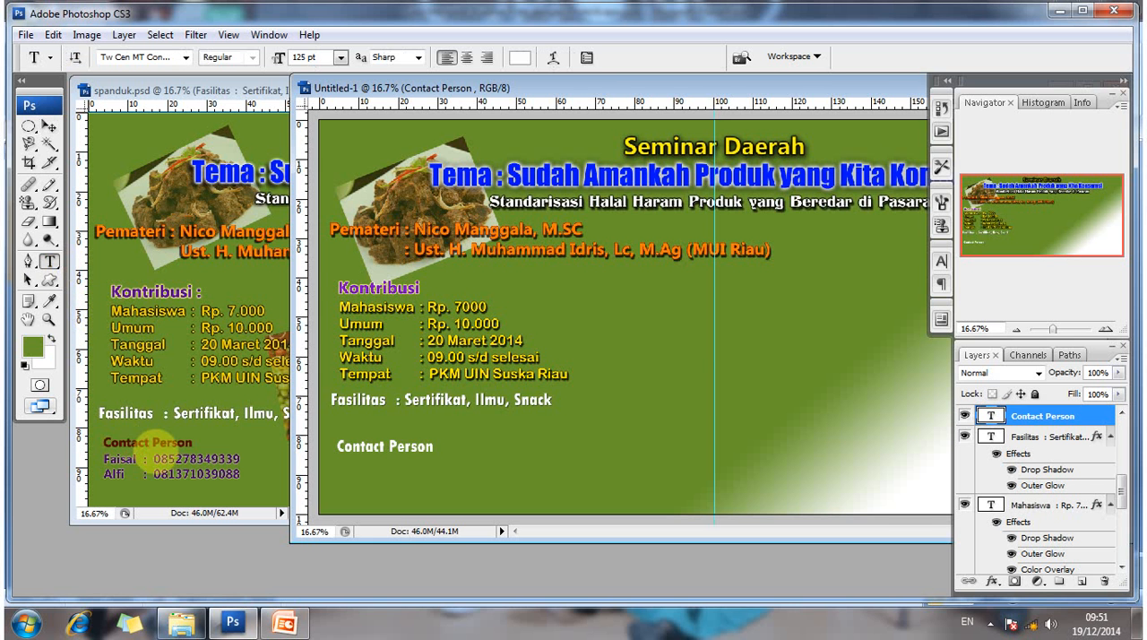
click(49, 126)
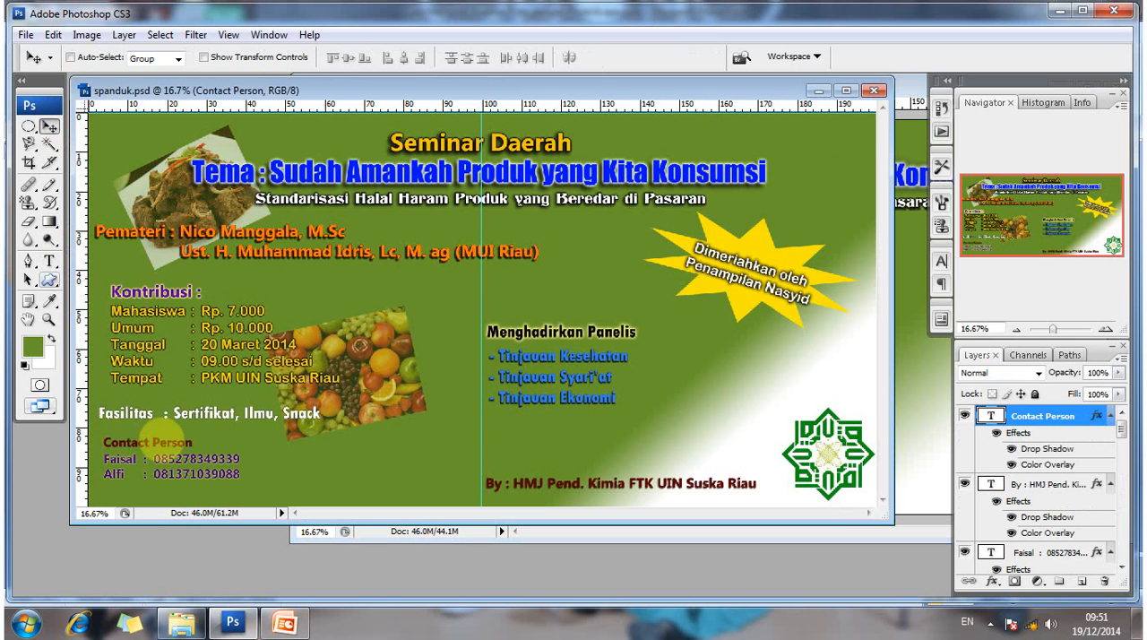
key(t)
click(175, 441)
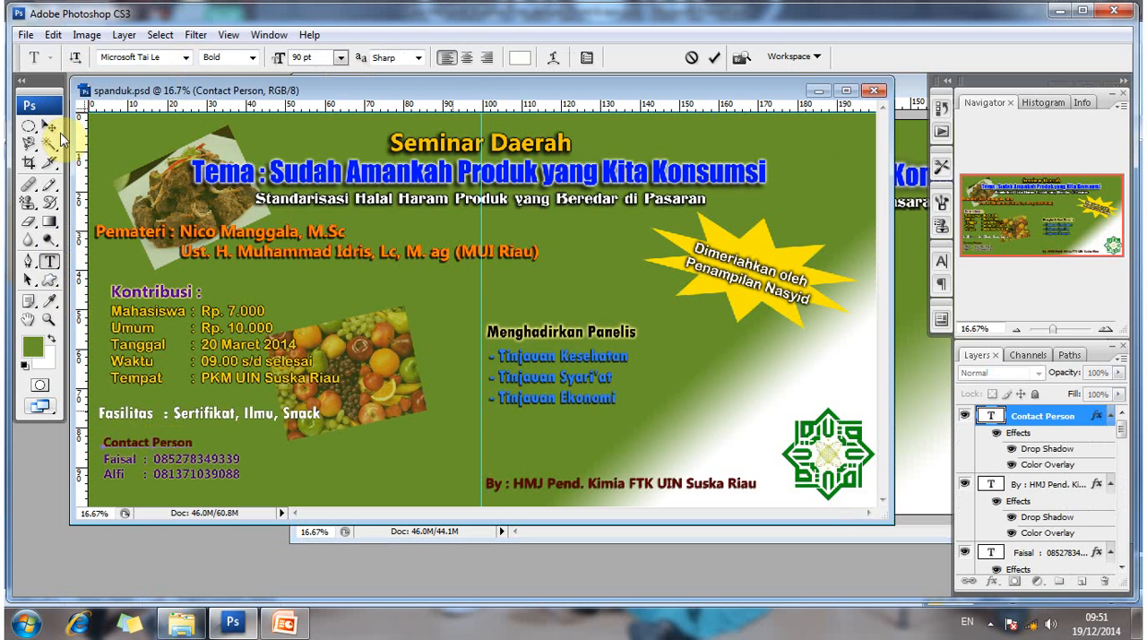
click(56, 131)
click(52, 263)
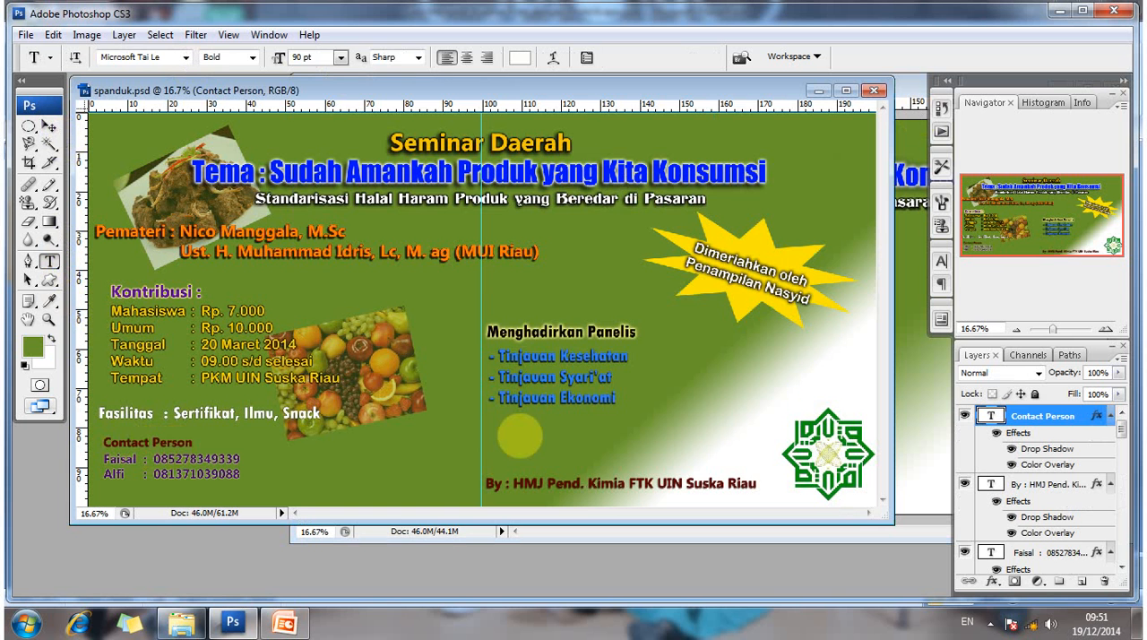
- Return to the Untitled-1 document and set the Contact Person heading's font to Microsoft Tai Le
key(ctrl+Tab)
click(386, 445)
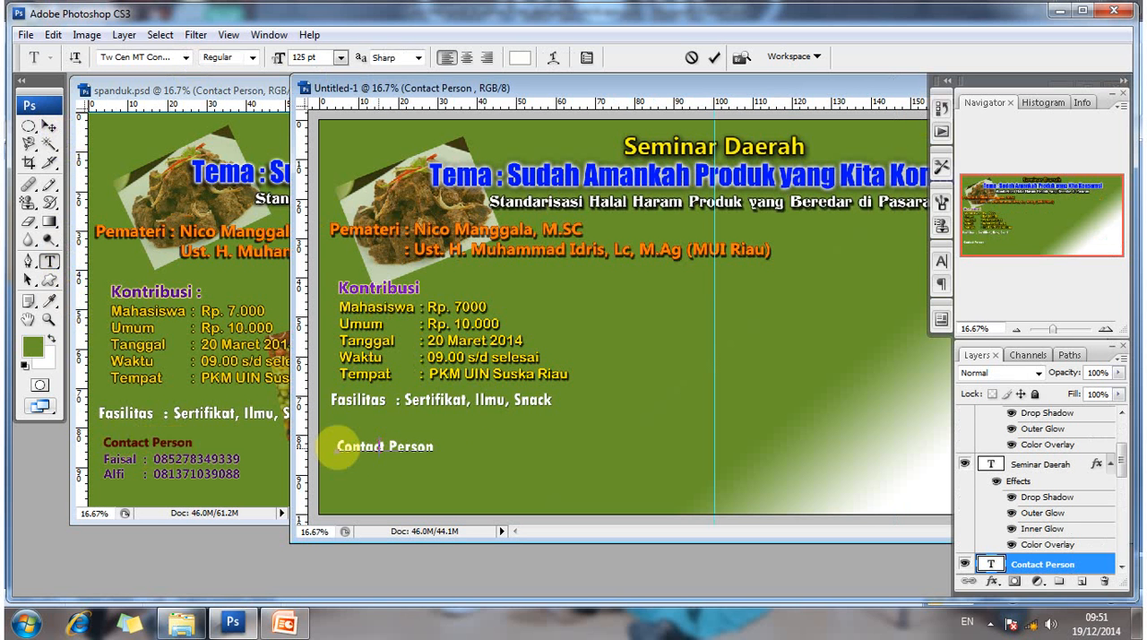
click(337, 445)
key(ctrl+a)
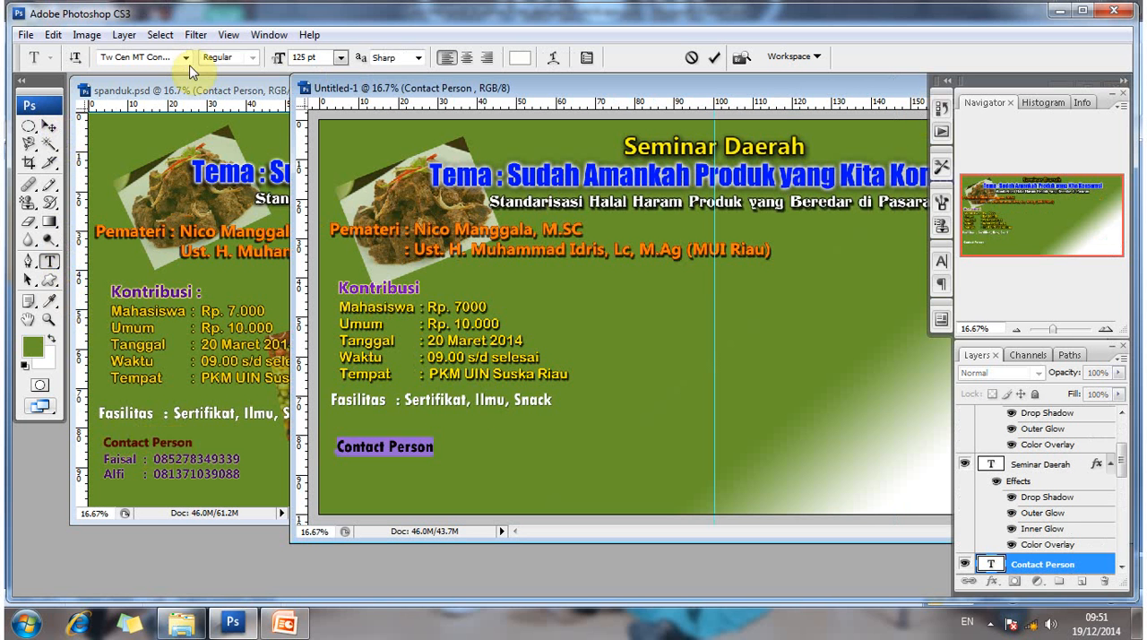
click(185, 57)
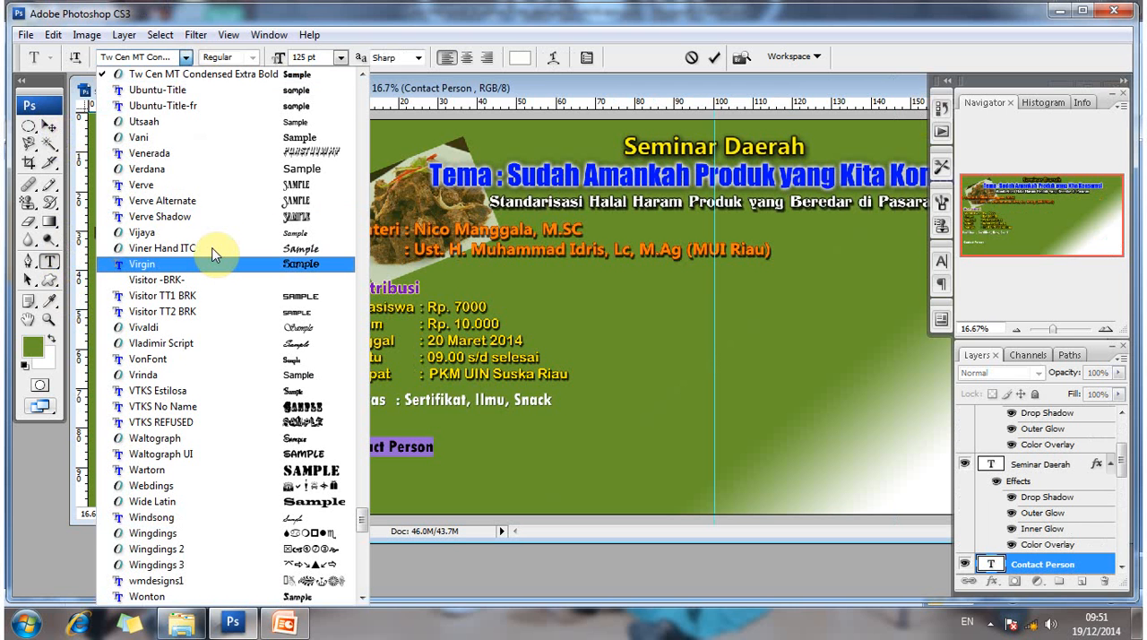
scroll(272, 358, up, 20)
scroll(271, 358, down, 1)
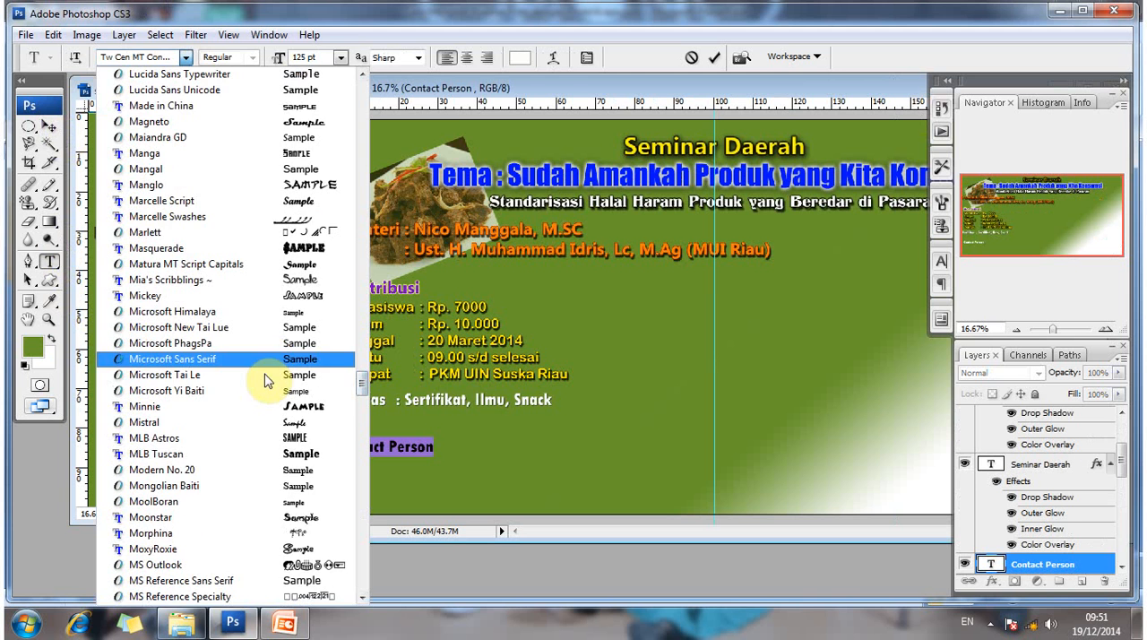
key(Return)
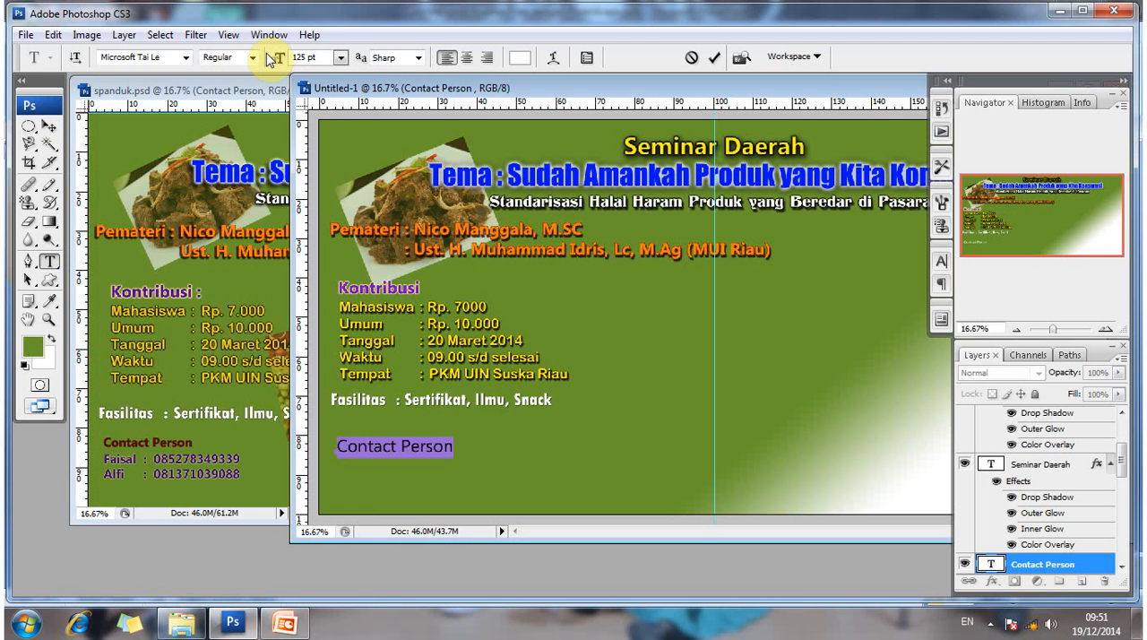
- Set the Contact Person heading to 90 pt Bold and commit the text
click(271, 59)
text(90)
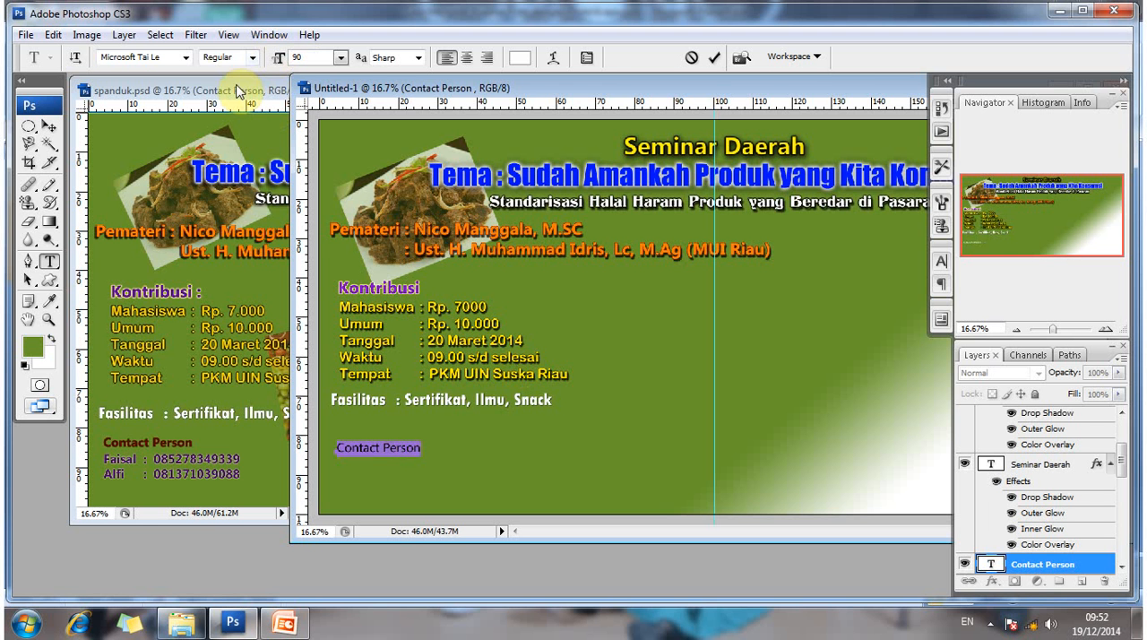
click(252, 57)
key(Return)
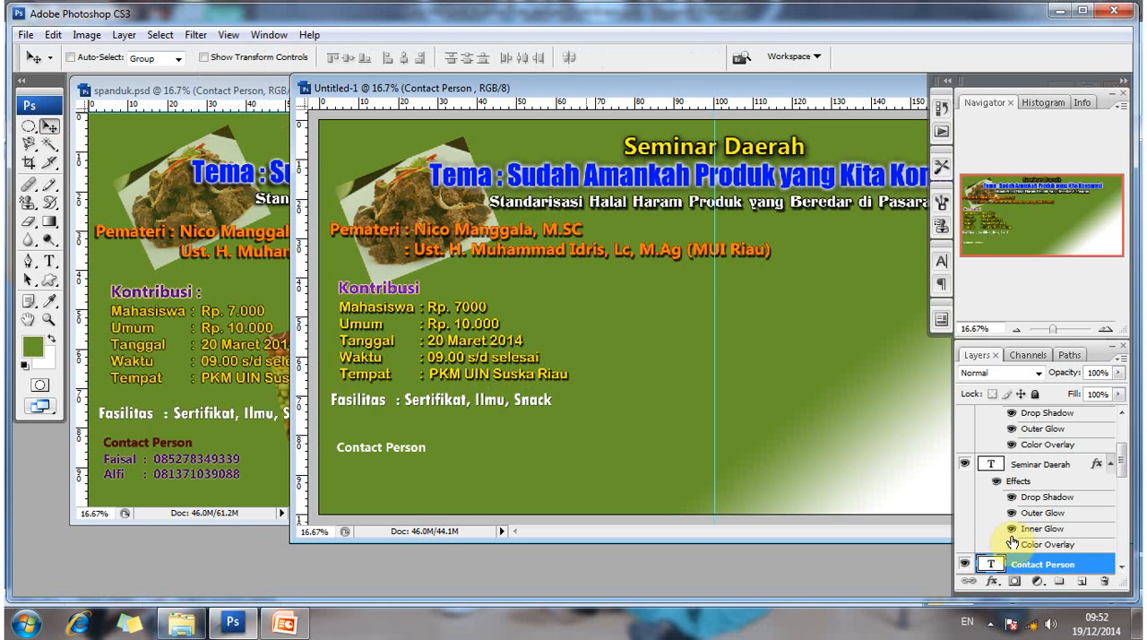
- Add a Color Overlay to the Contact Person layer and pick a very dark red (#4c0202)
right_click(1032, 566)
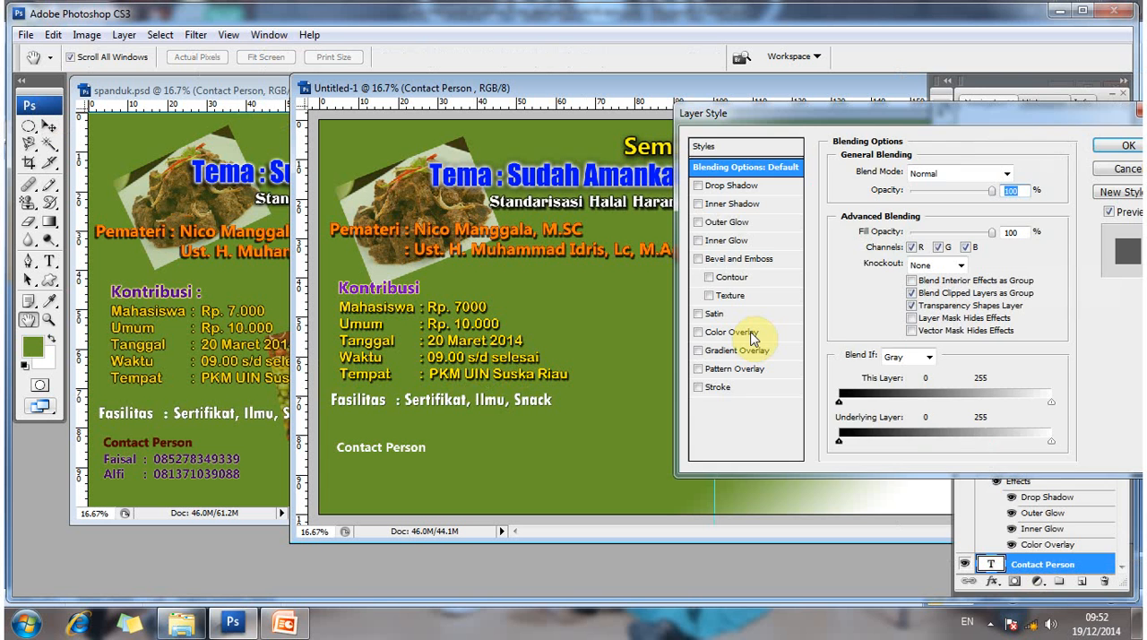
click(750, 333)
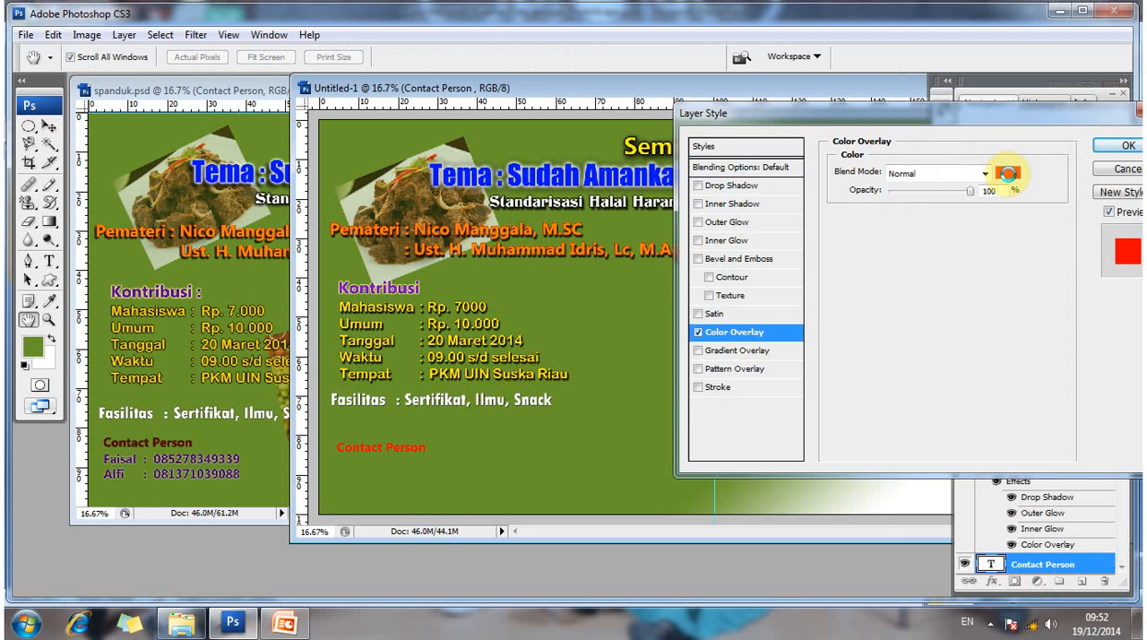
click(1007, 173)
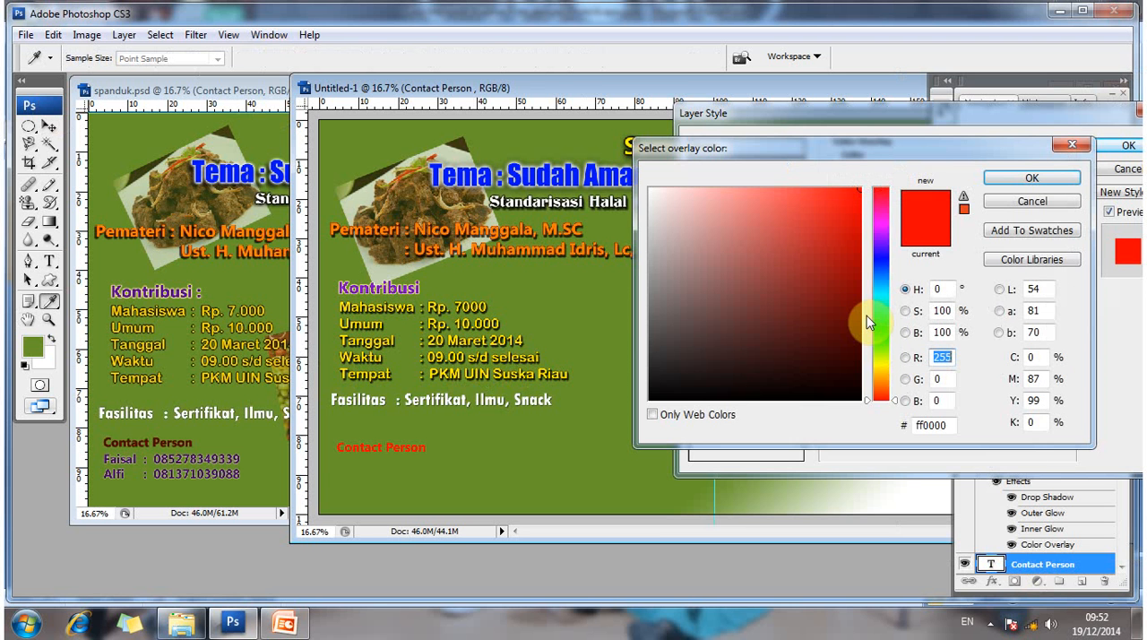
click(895, 382)
click(899, 398)
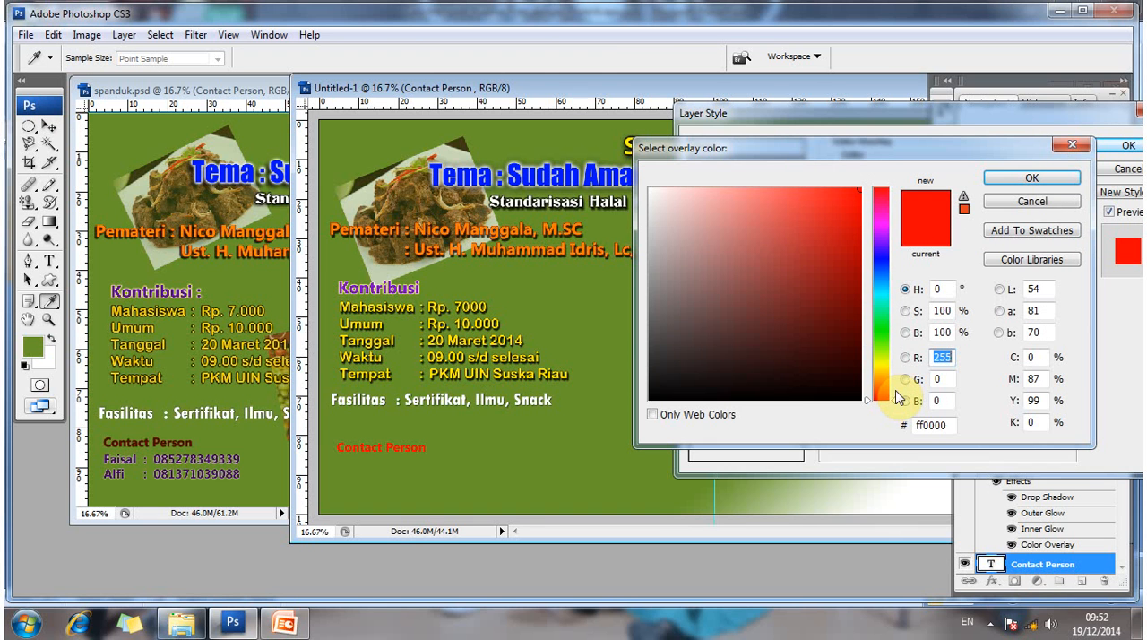
click(896, 372)
click(895, 210)
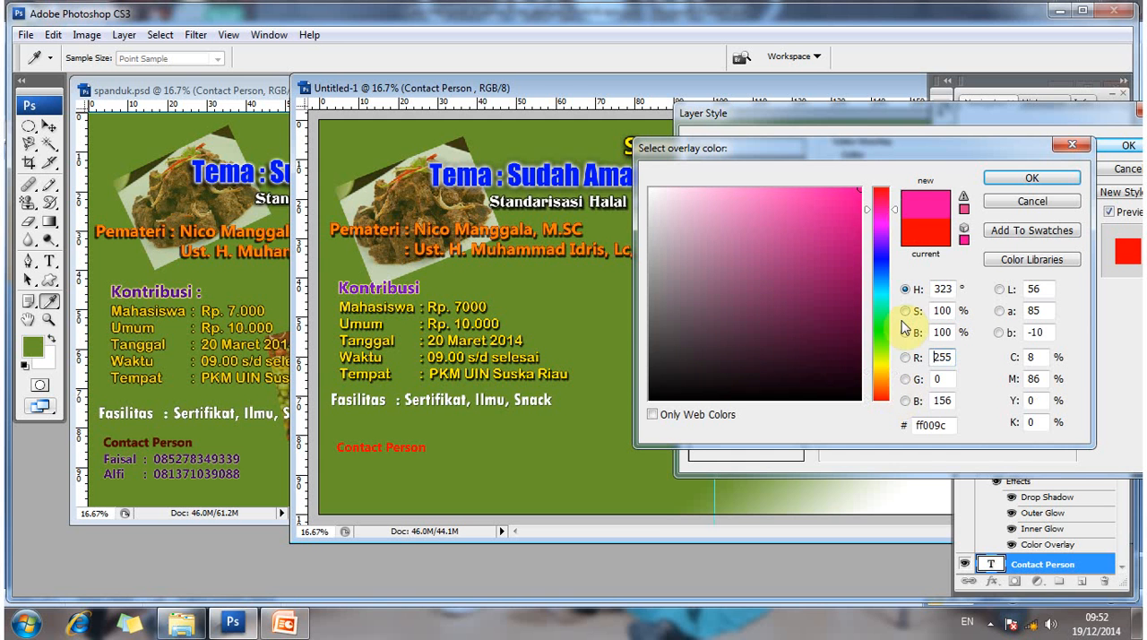
click(899, 321)
click(895, 187)
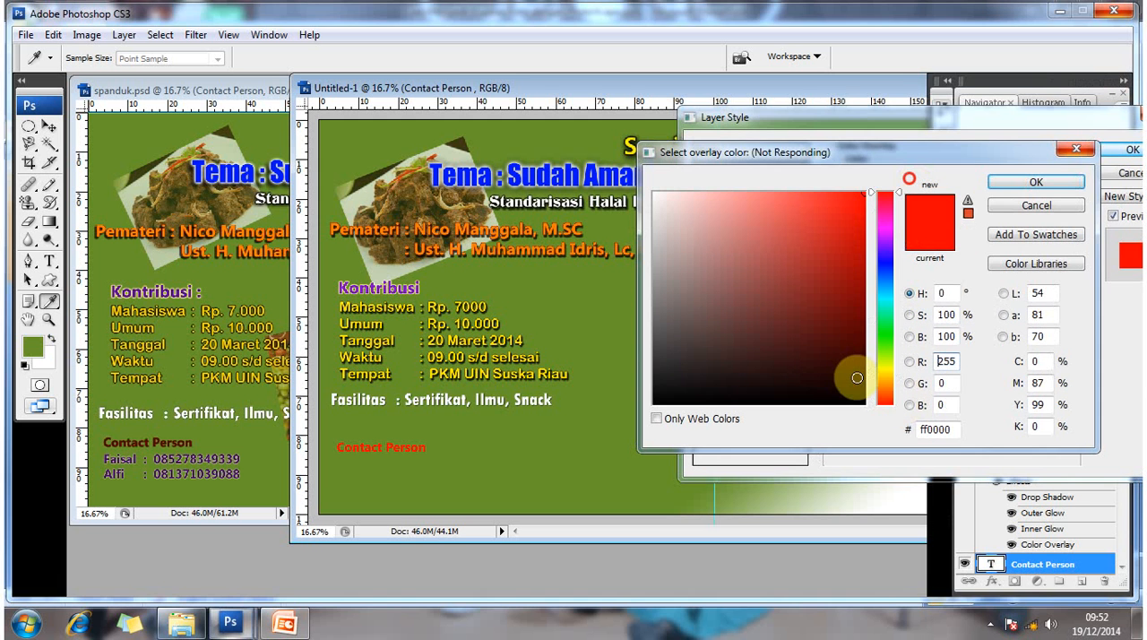
click(857, 361)
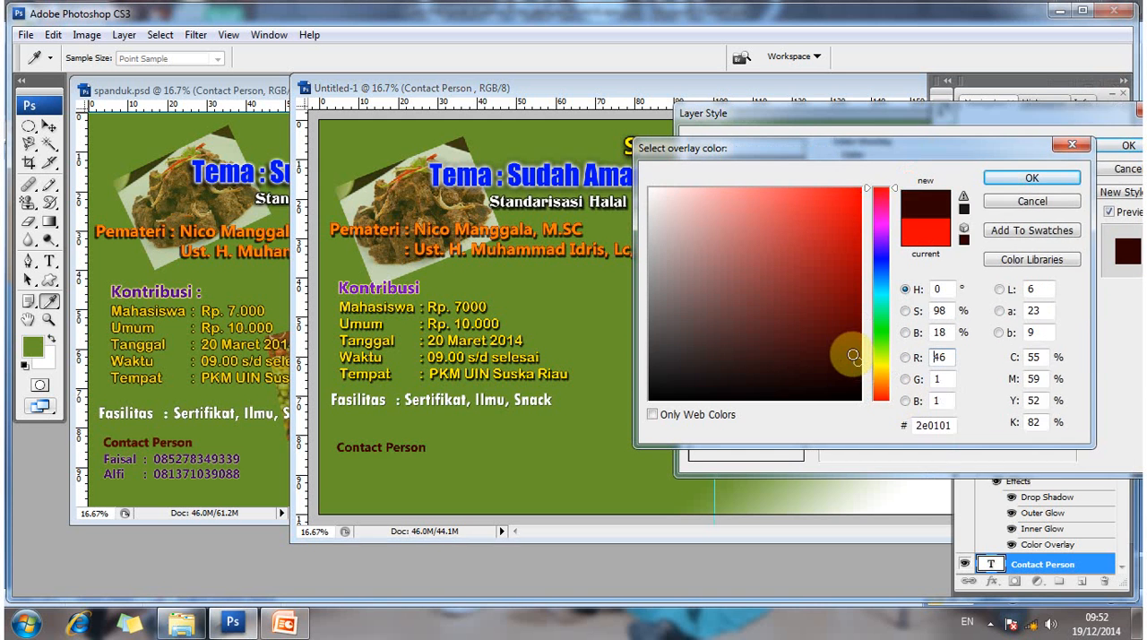
click(852, 355)
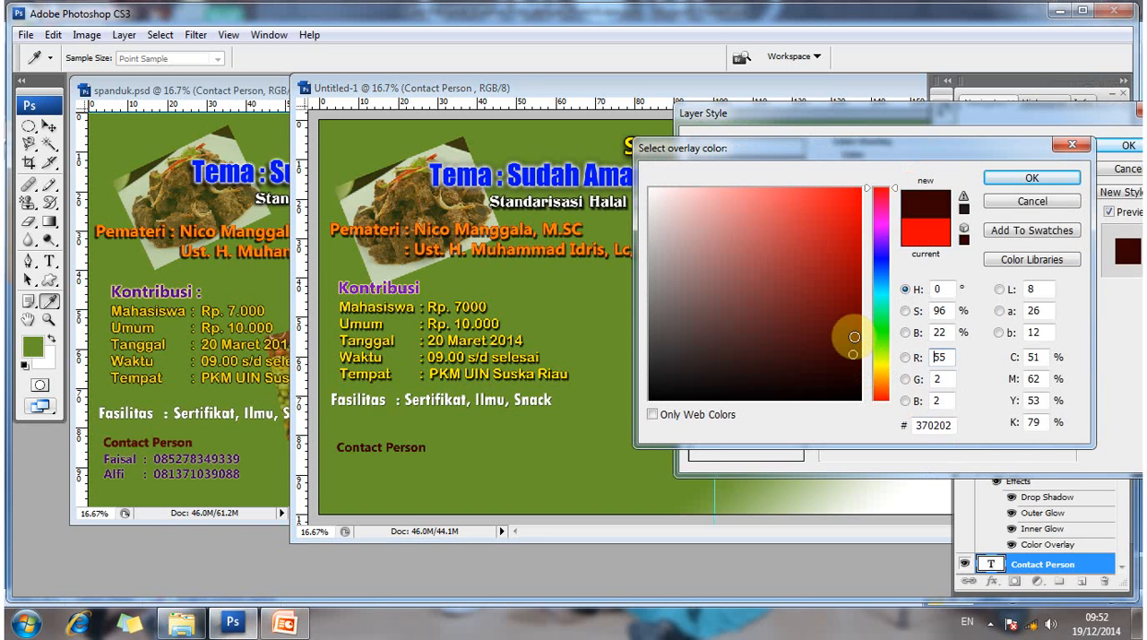
text(76)
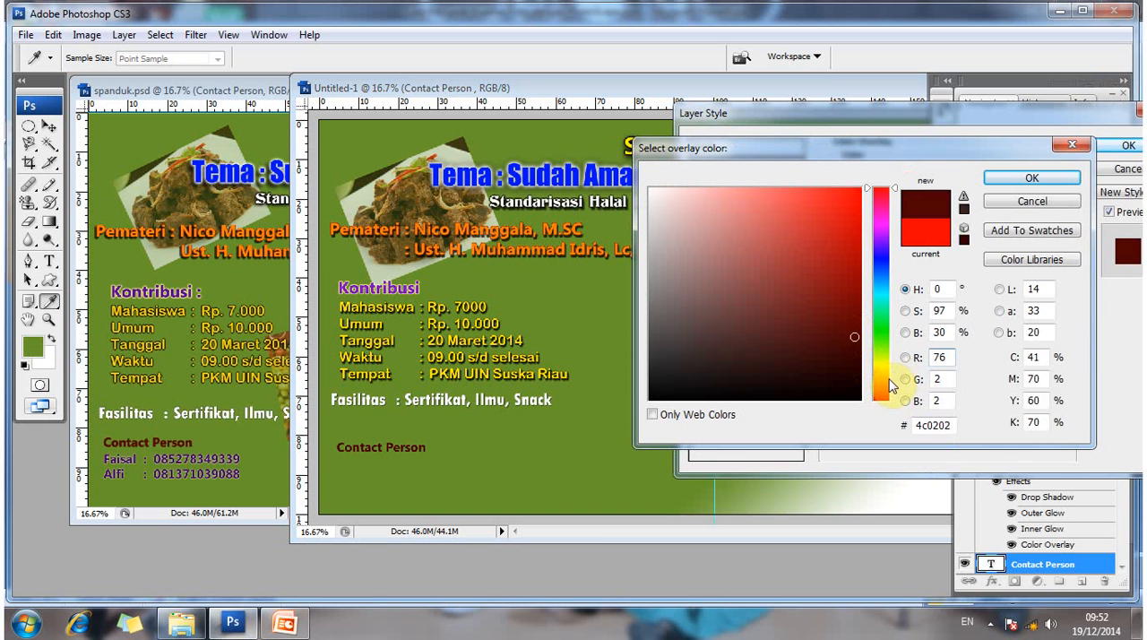
- Refine the Contact Person overlay to a slightly warmer dark maroon (#4c0902) and accept the colour
drag(887, 304, 891, 378)
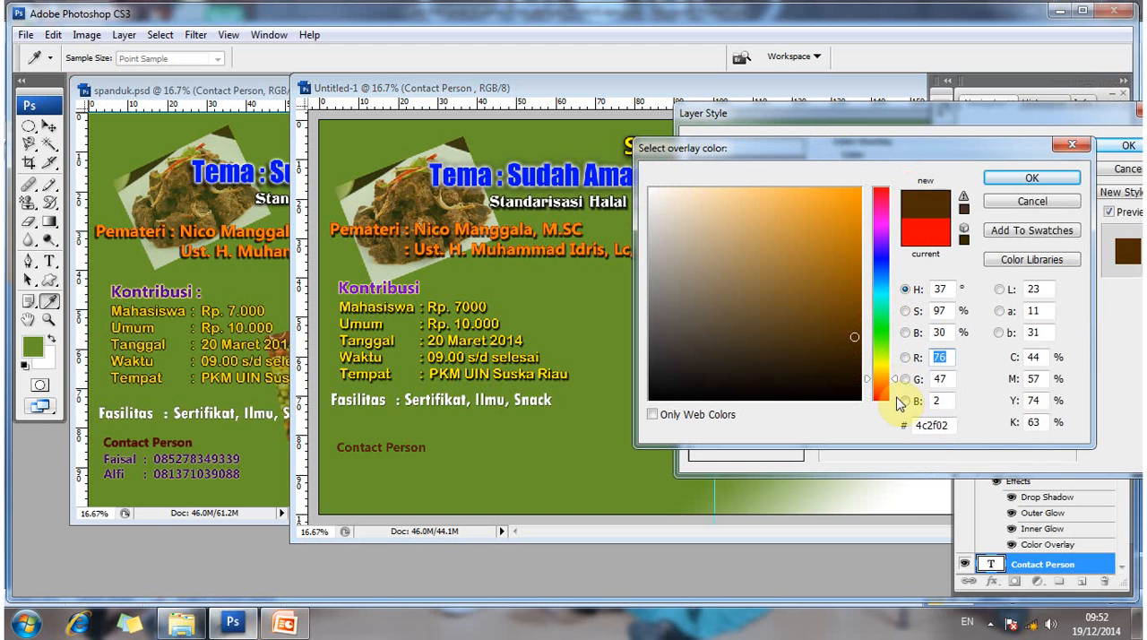
click(890, 396)
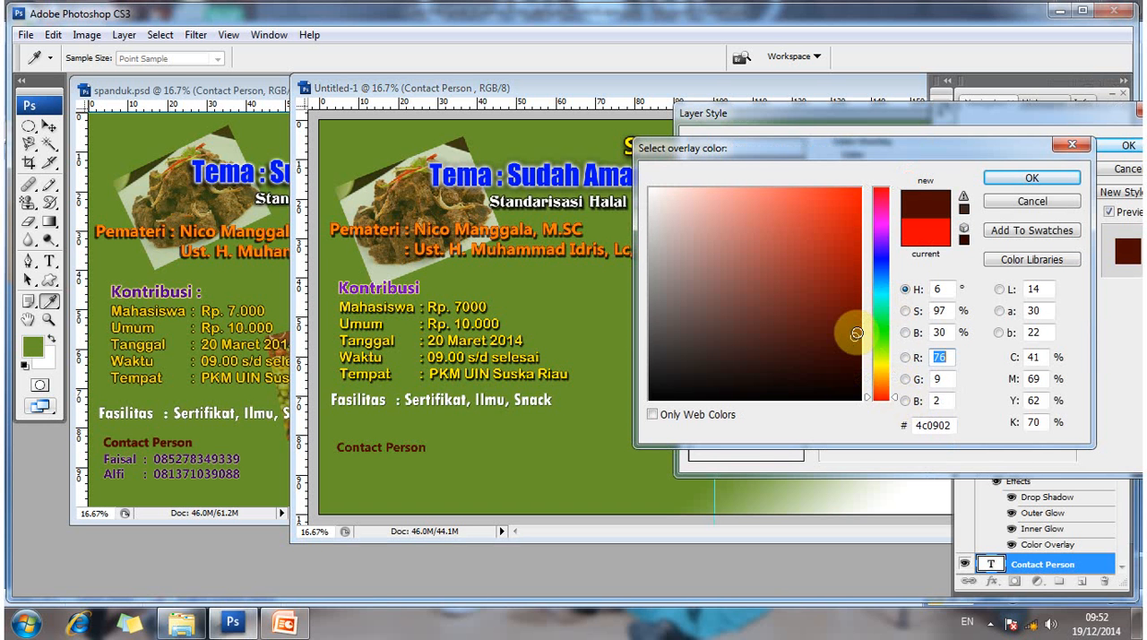
click(857, 332)
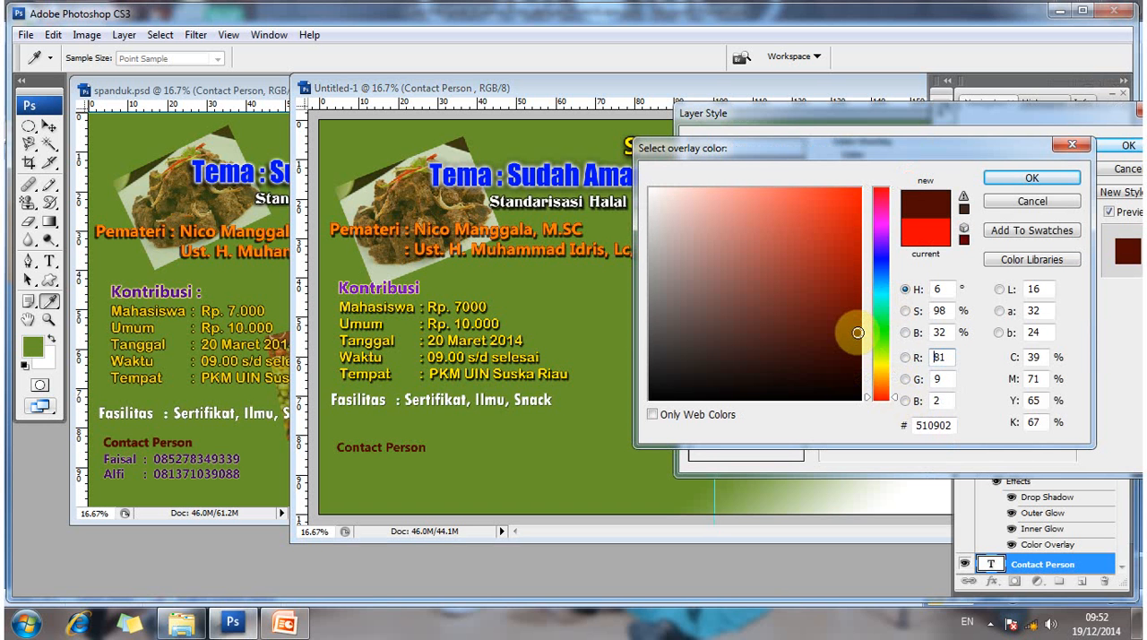
click(859, 319)
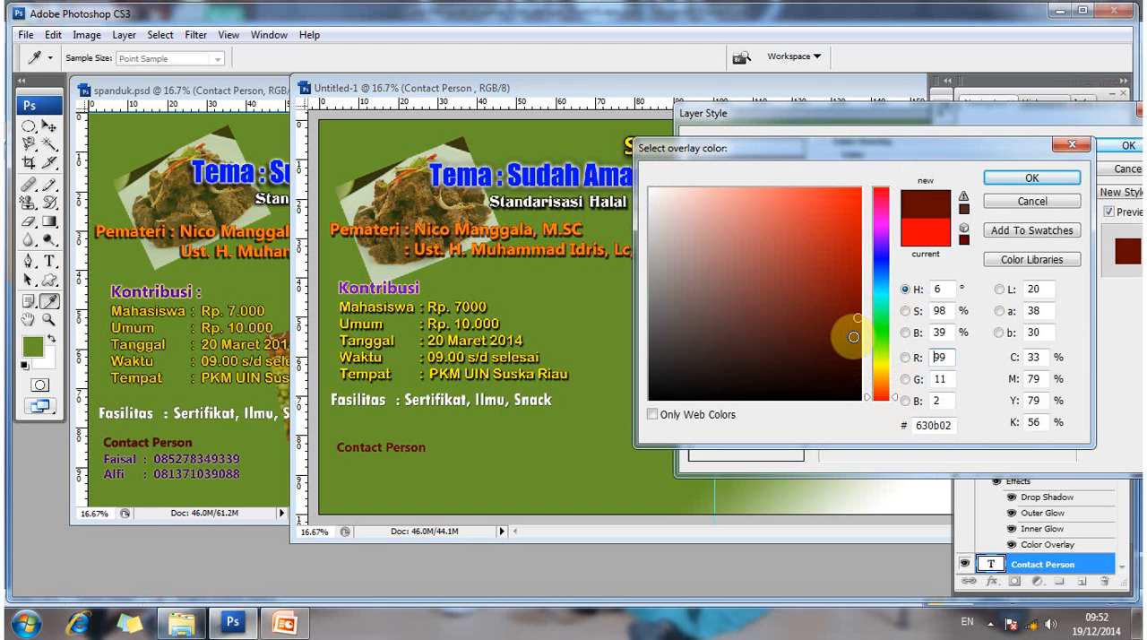
click(851, 337)
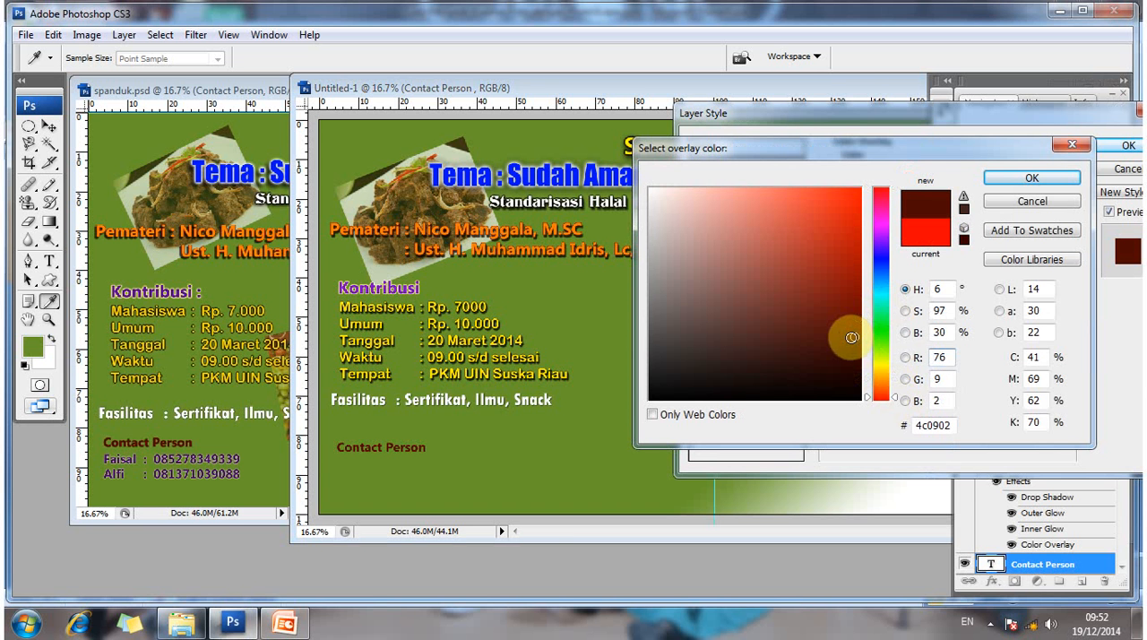
click(1029, 180)
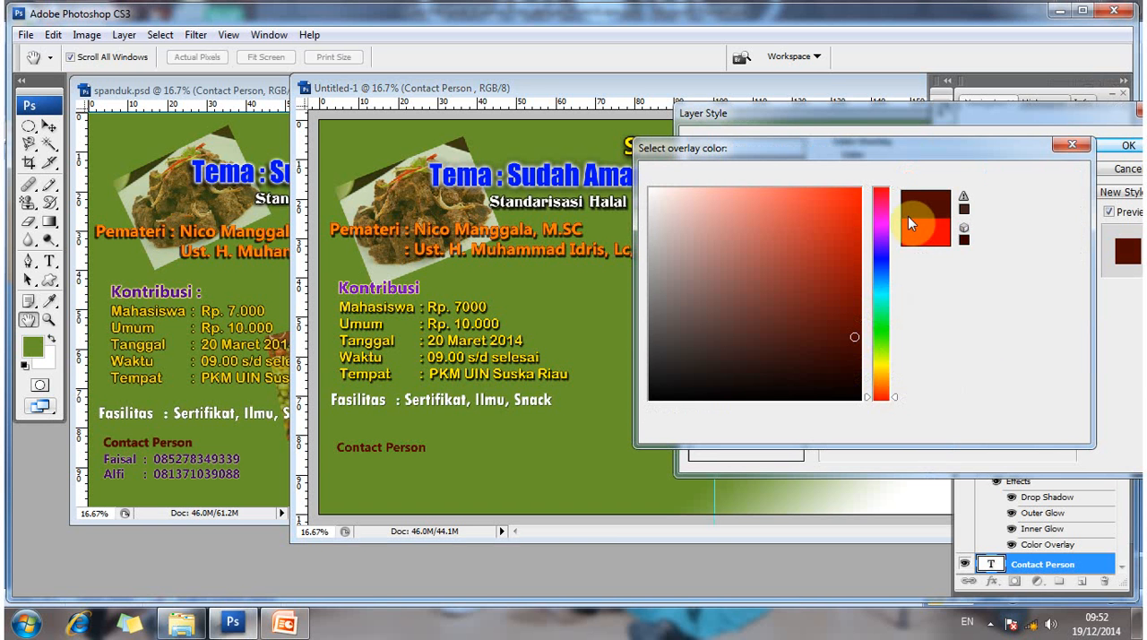
- Add a Multiply Drop Shadow at 75% opacity to the Contact Person text and adjust its distance and spread
click(752, 190)
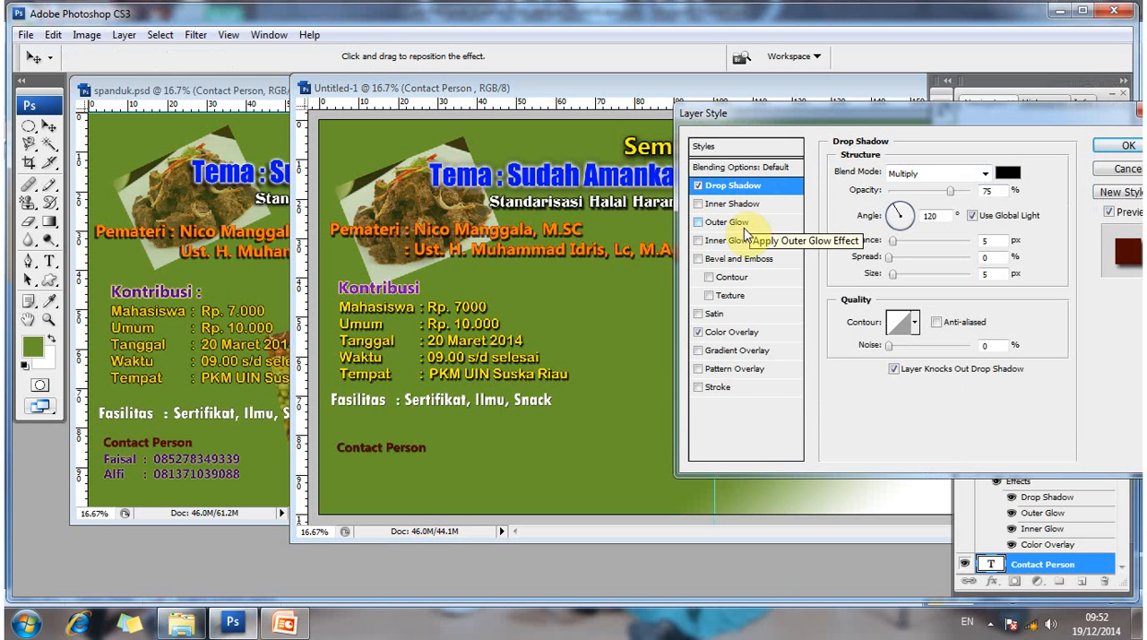
click(745, 229)
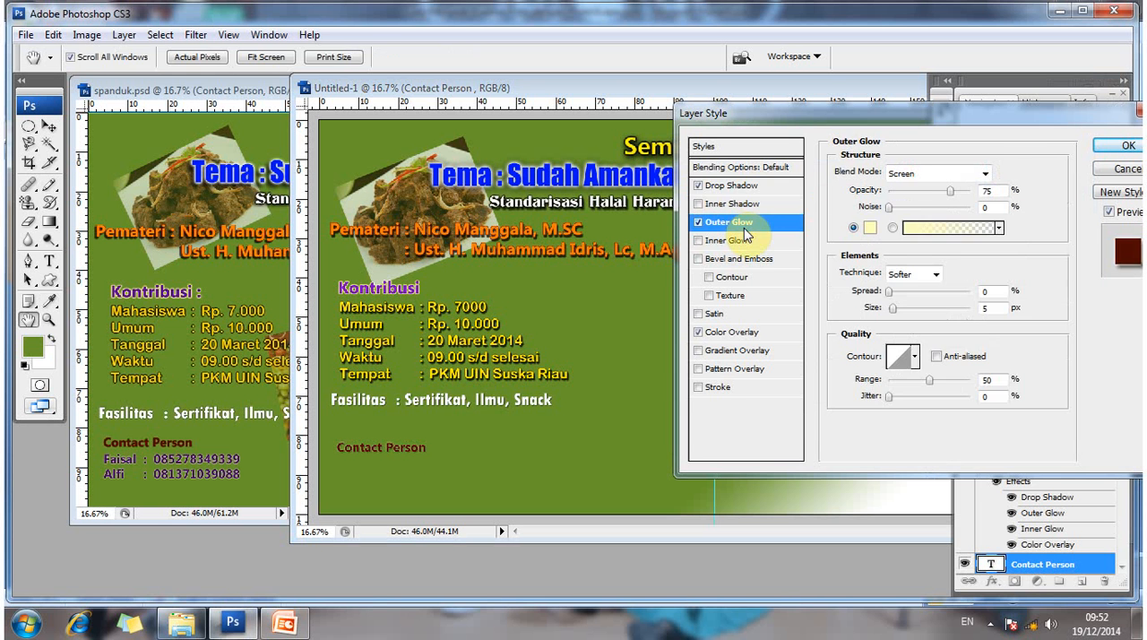
click(699, 222)
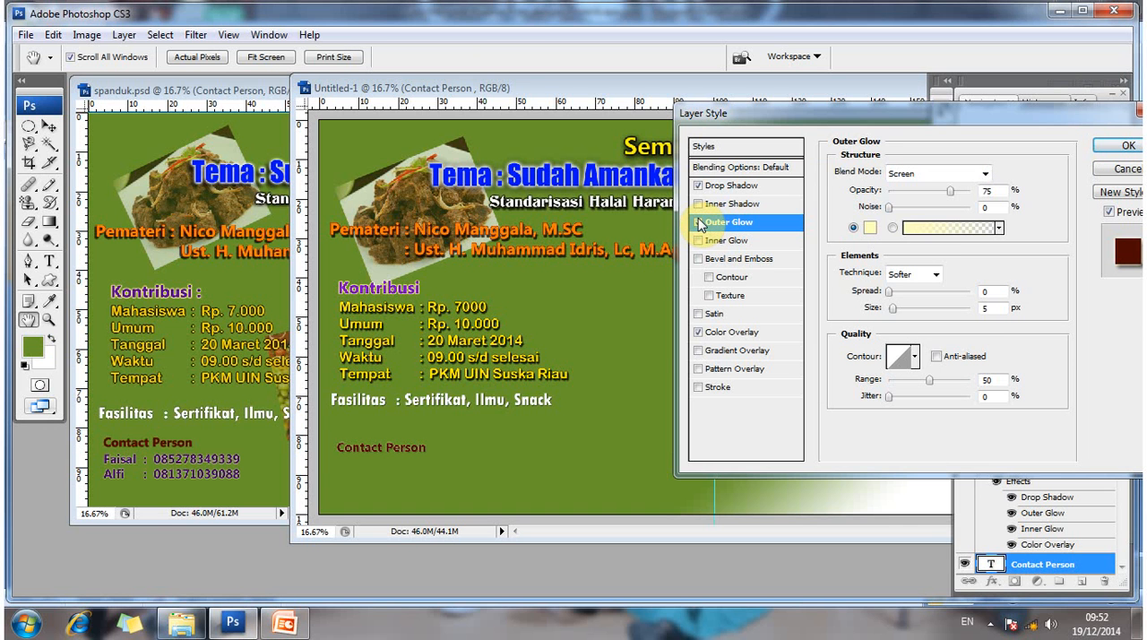
click(700, 222)
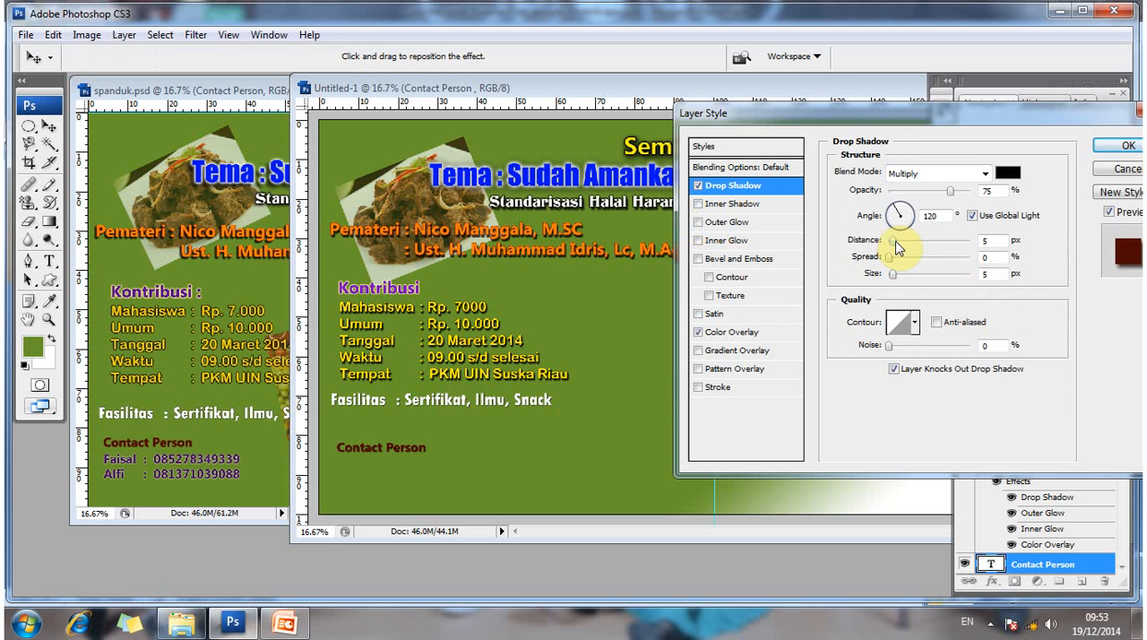
drag(898, 248, 893, 263)
click(893, 259)
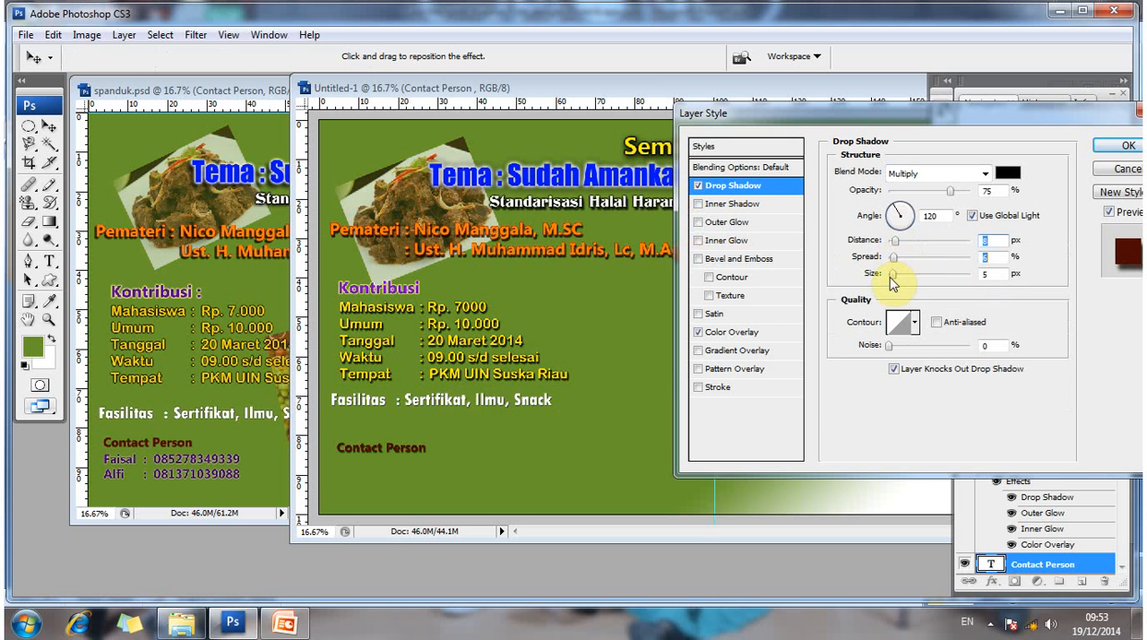
- Try an Outer Glow in Hard Light blend mode on the Contact Person text
click(767, 225)
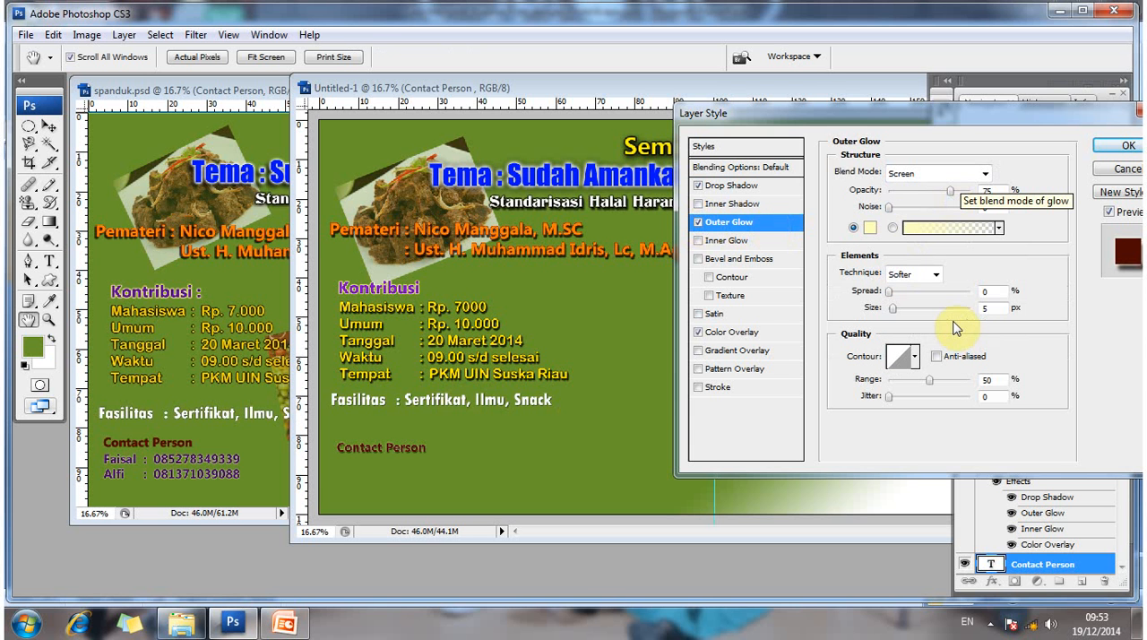
click(984, 173)
click(907, 416)
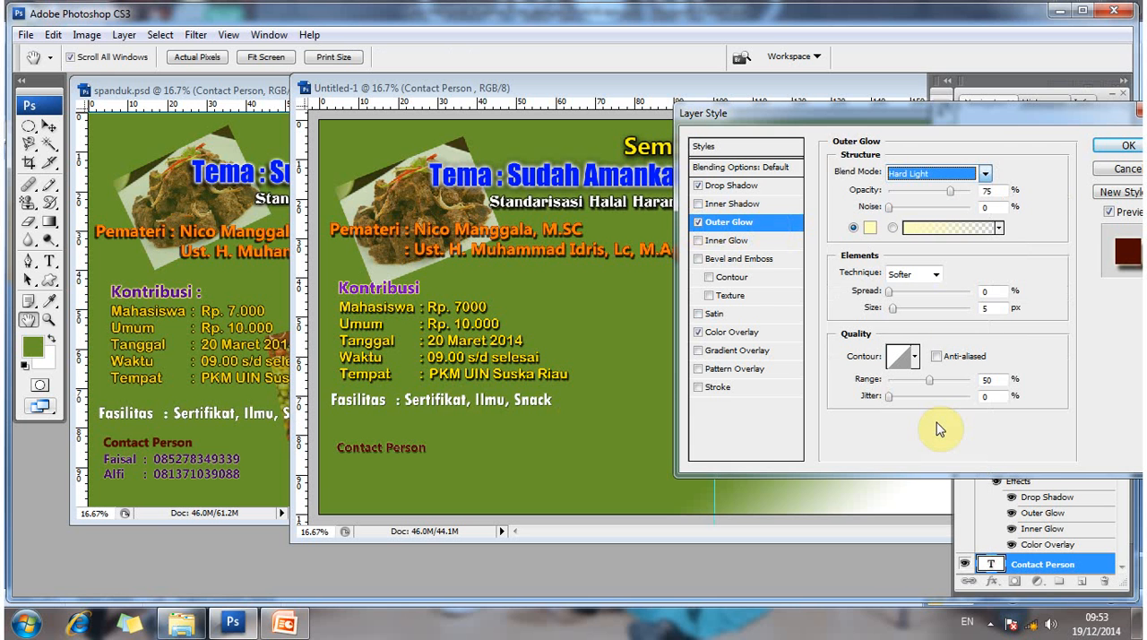
key(Tab)
click(711, 226)
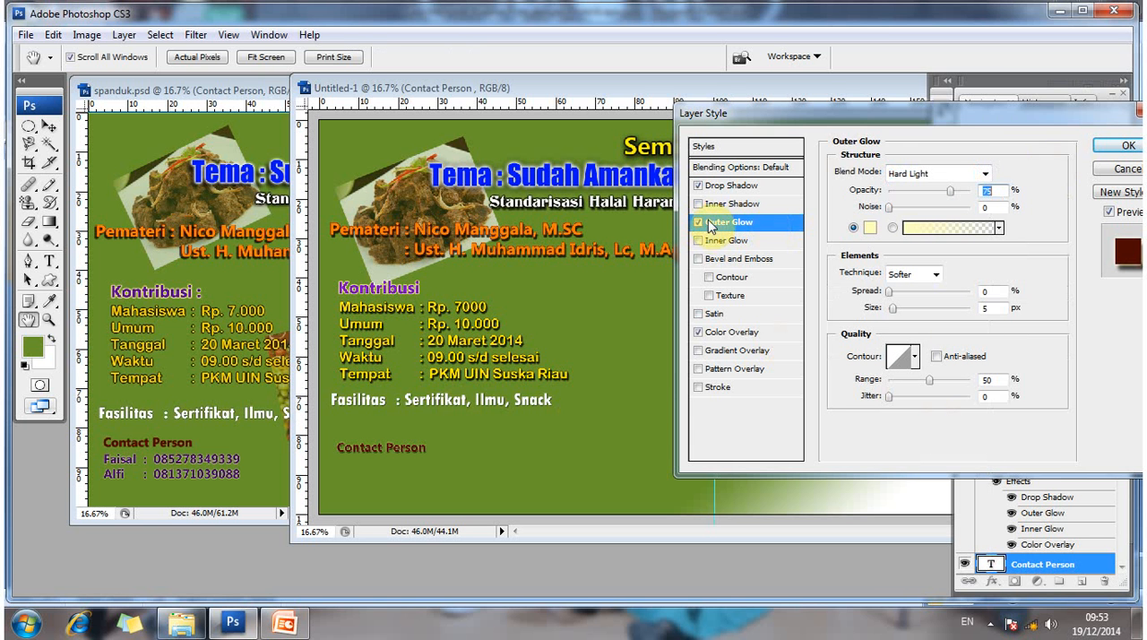
click(699, 222)
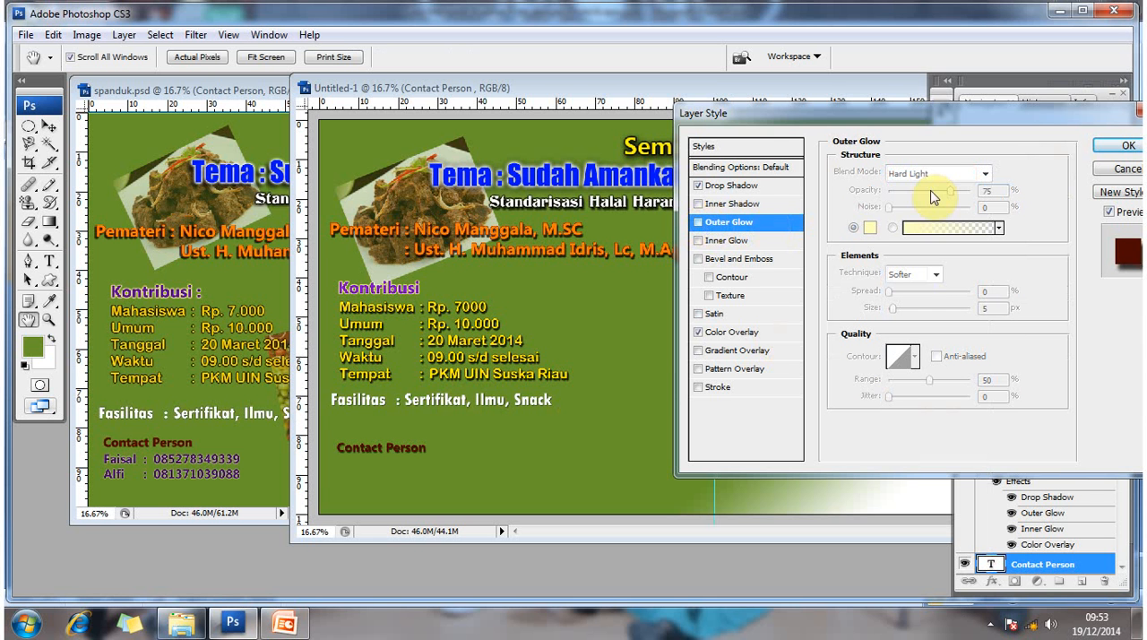
- Apply the layer style and move the Contact Person heading slightly up, closer to the Fasilitas line
click(1124, 148)
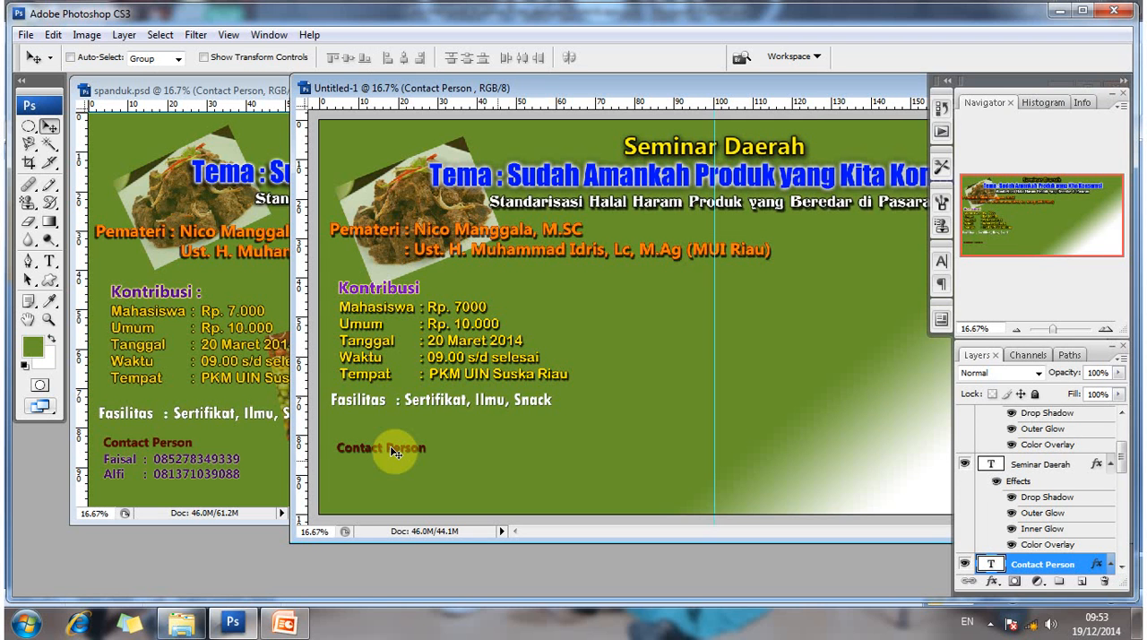
mouse_move(390, 445)
mouse_down()
mouse_move(387, 419)
mouse_move(386, 437)
mouse_up()
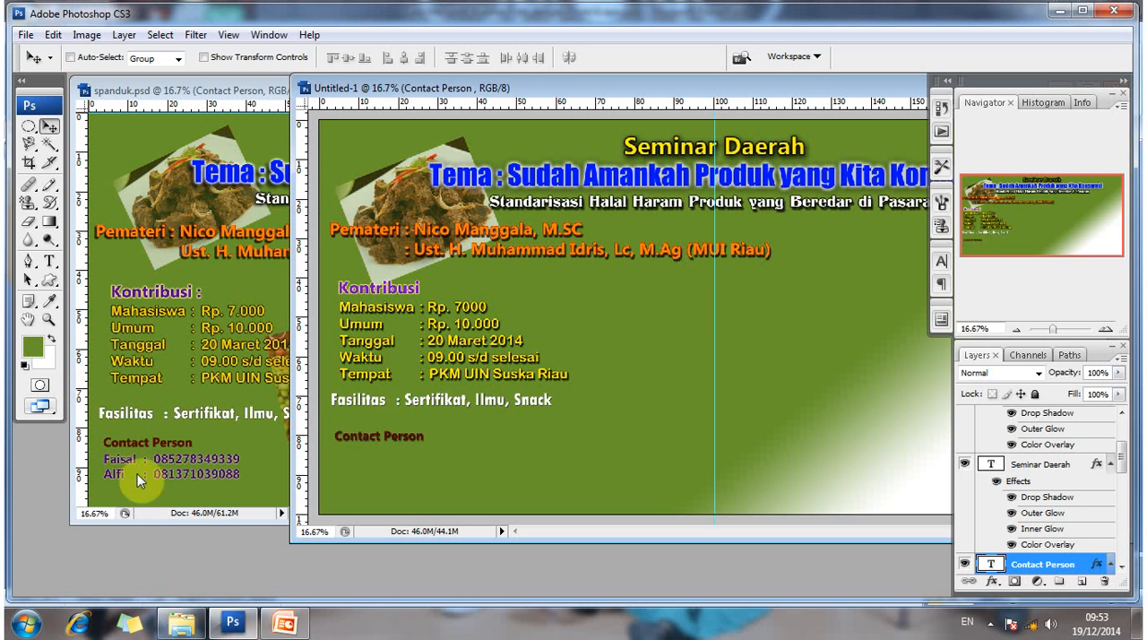
- Check the font, style and size of the two contact lines below the Contact Person heading in spanduk.psd
click(48, 279)
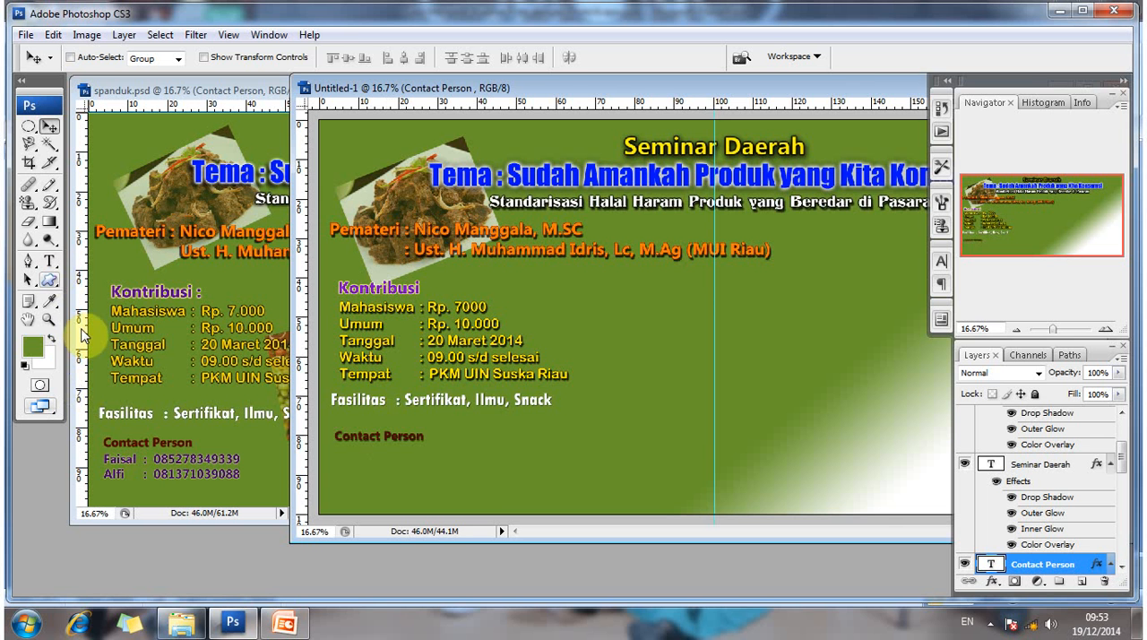
key(t)
click(115, 462)
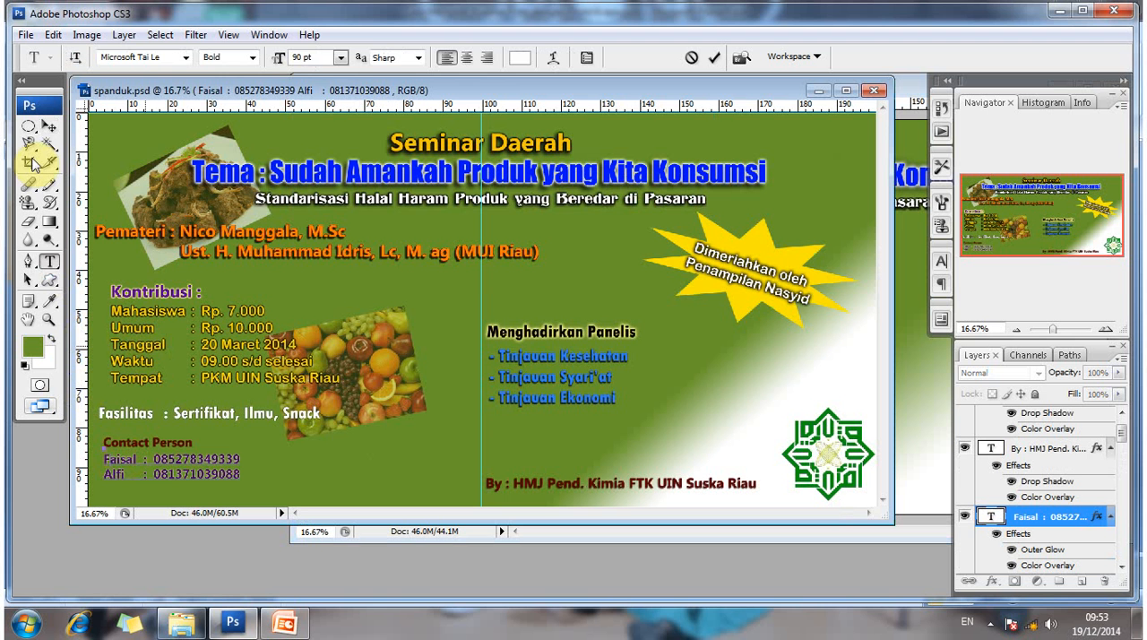
key(v)
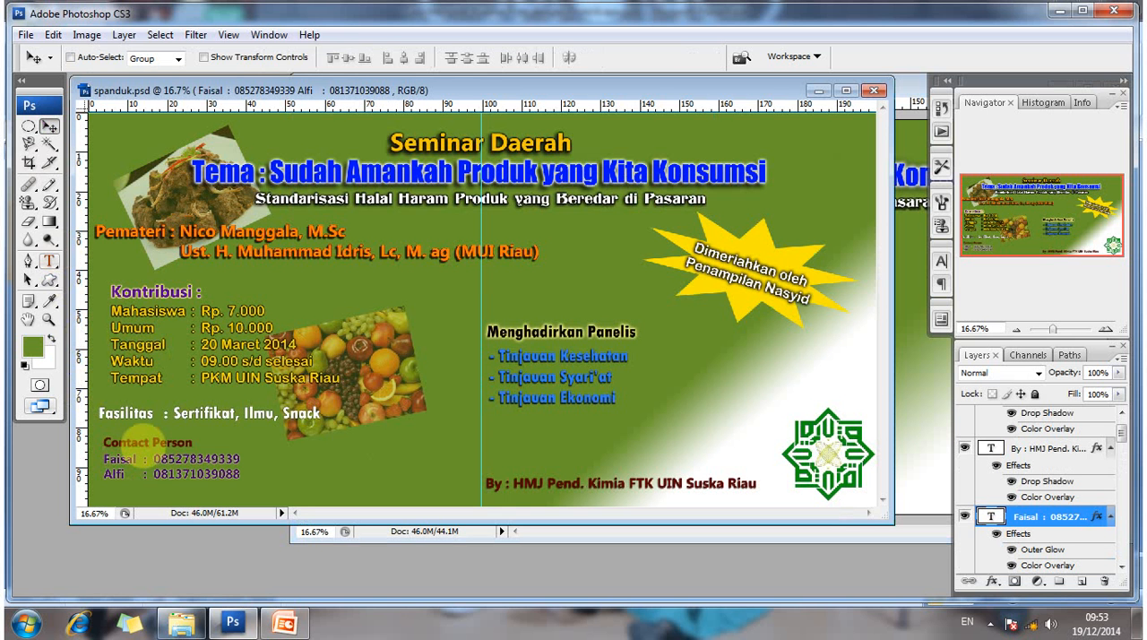
key(t)
click(107, 459)
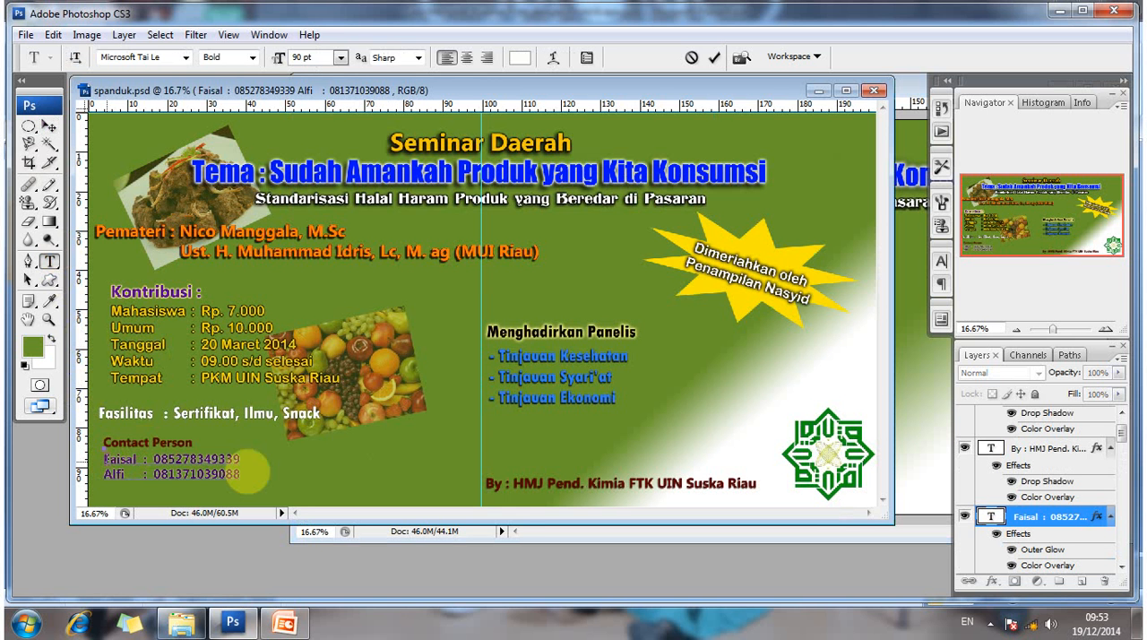
- Start a 90 pt Microsoft Tai Le Bold text layer in Untitled-1 with the first contact's initial two letters and place it below the Contact Person heading
drag(106, 459, 248, 472)
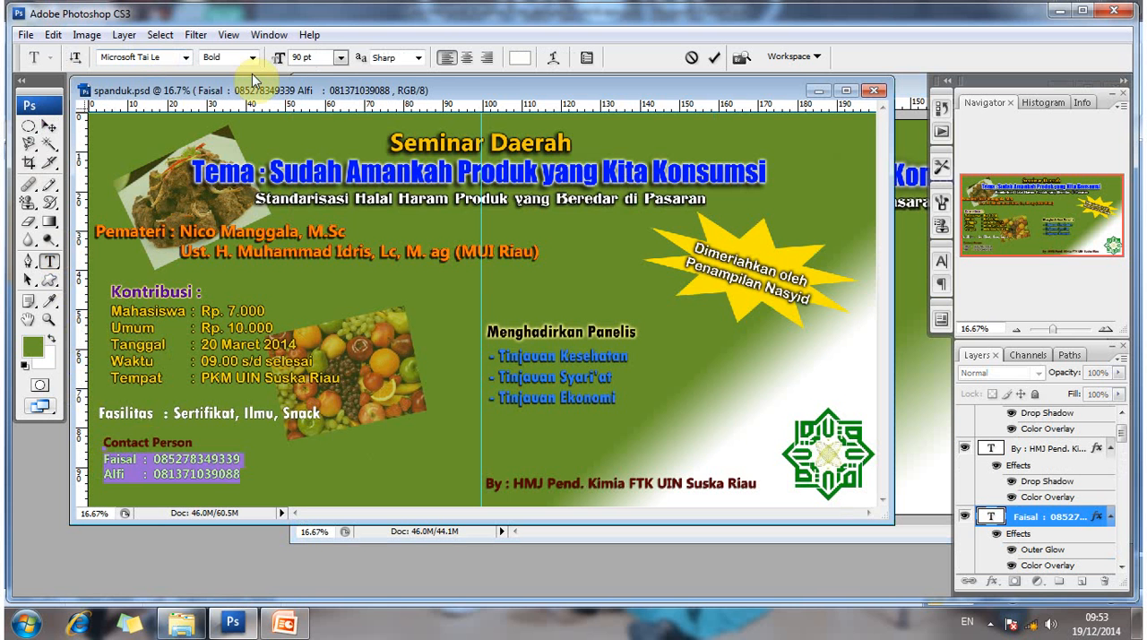
click(49, 128)
key(t)
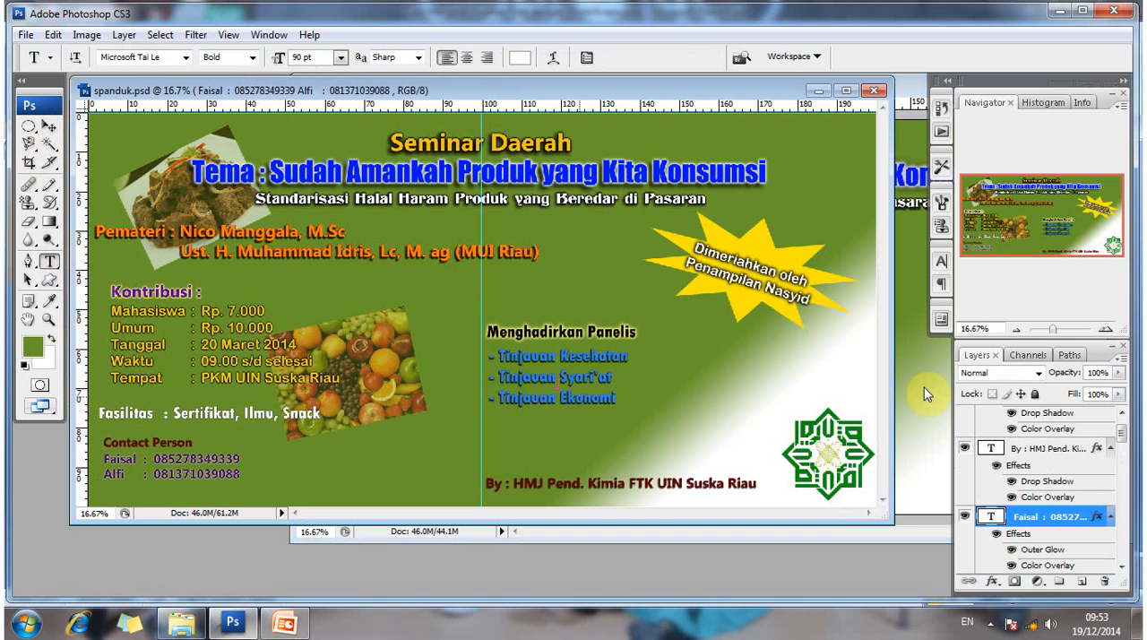
click(882, 428)
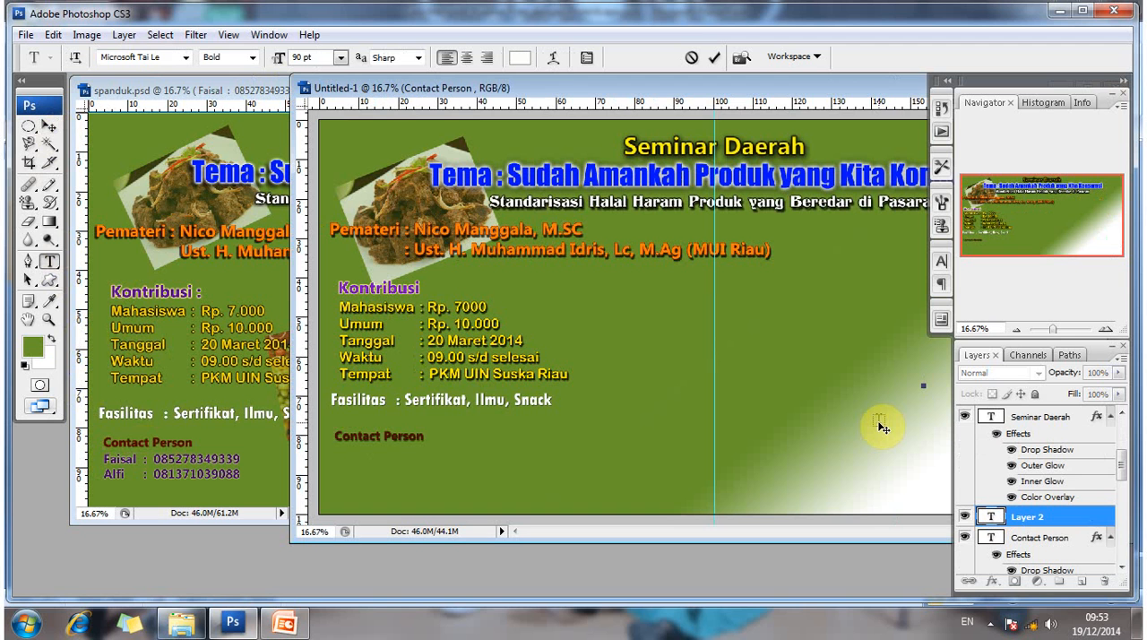
text(Fa)
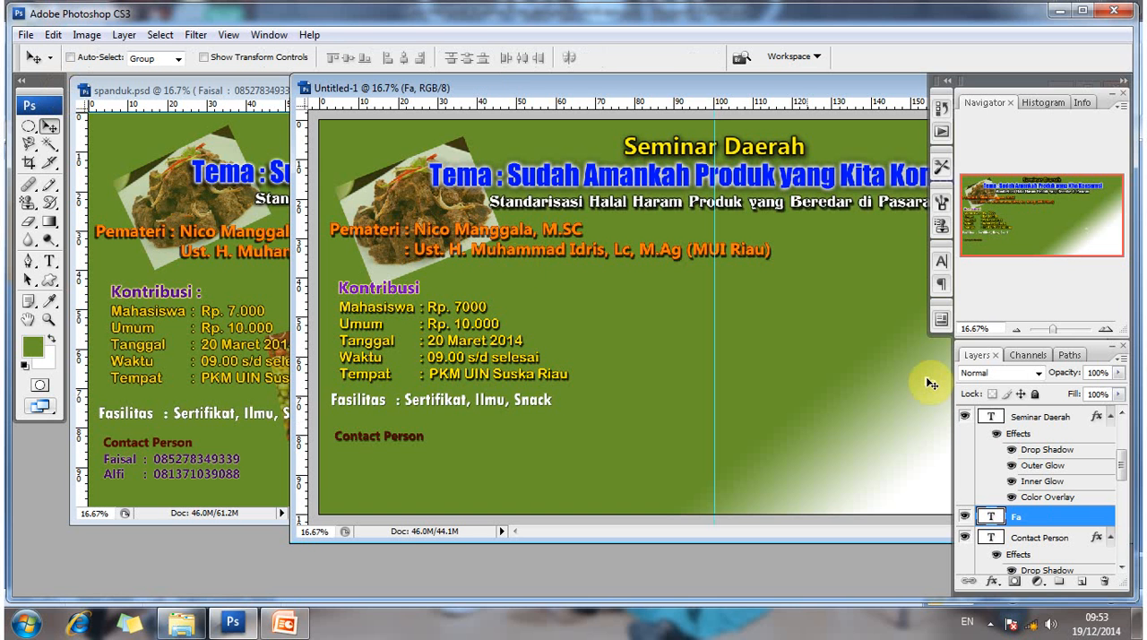
drag(930, 383, 351, 442)
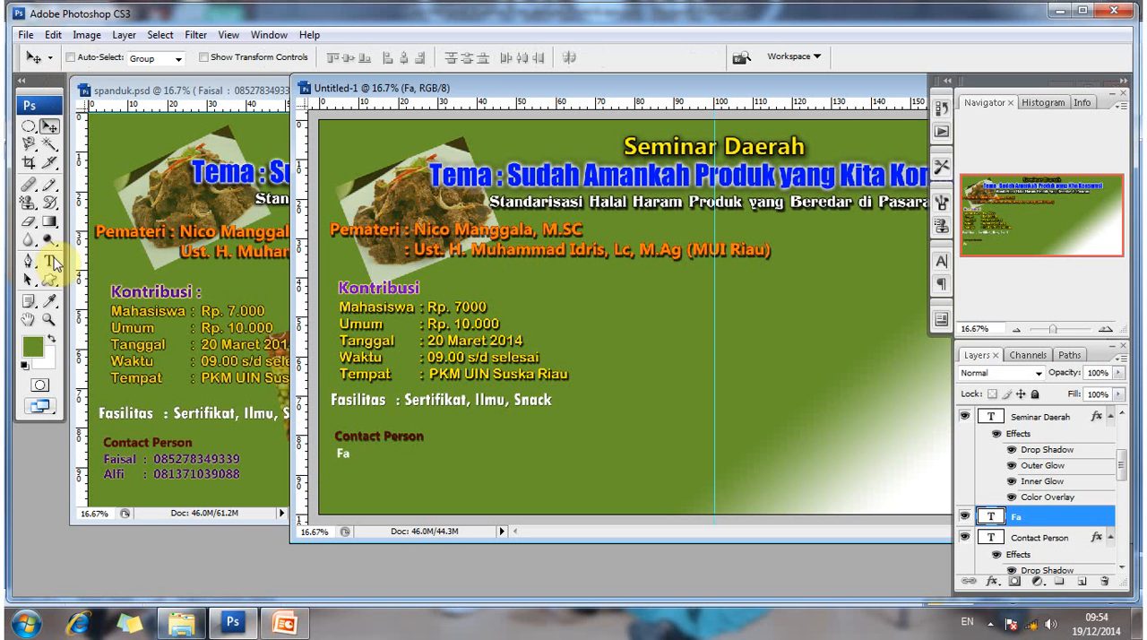
- Resume editing the new text below the Contact Person heading and complete the first contact's name
click(50, 261)
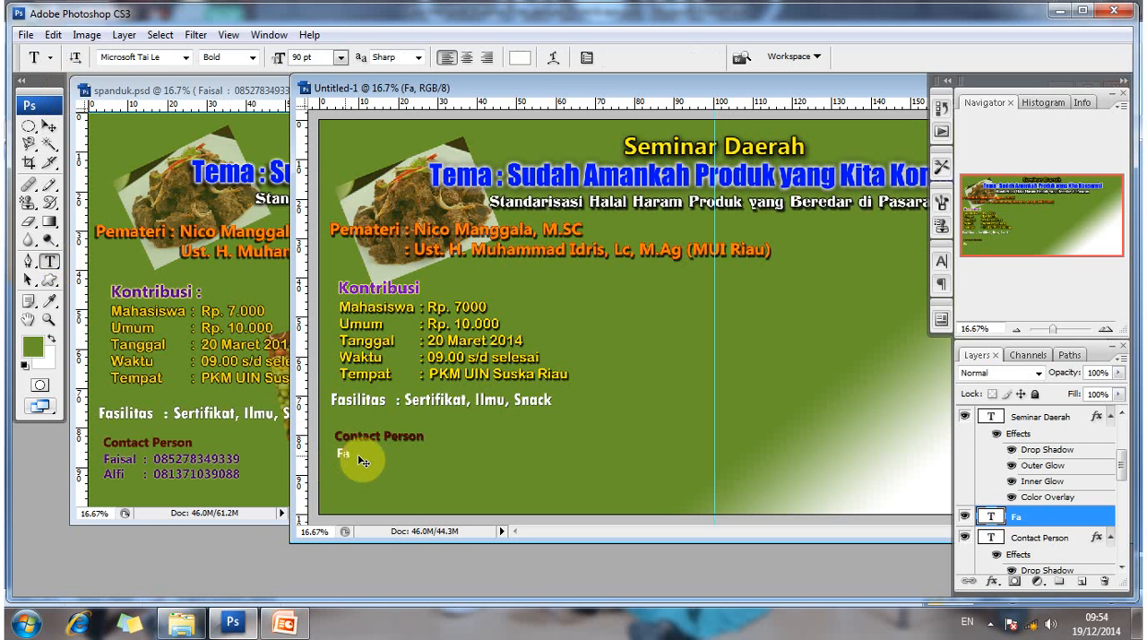
click(357, 453)
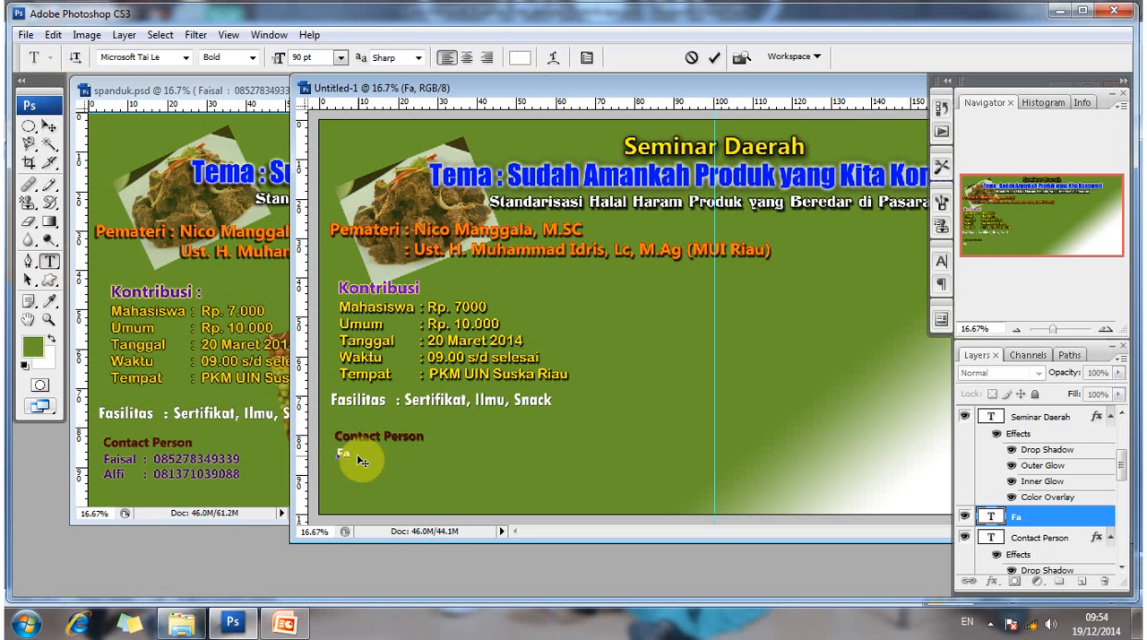
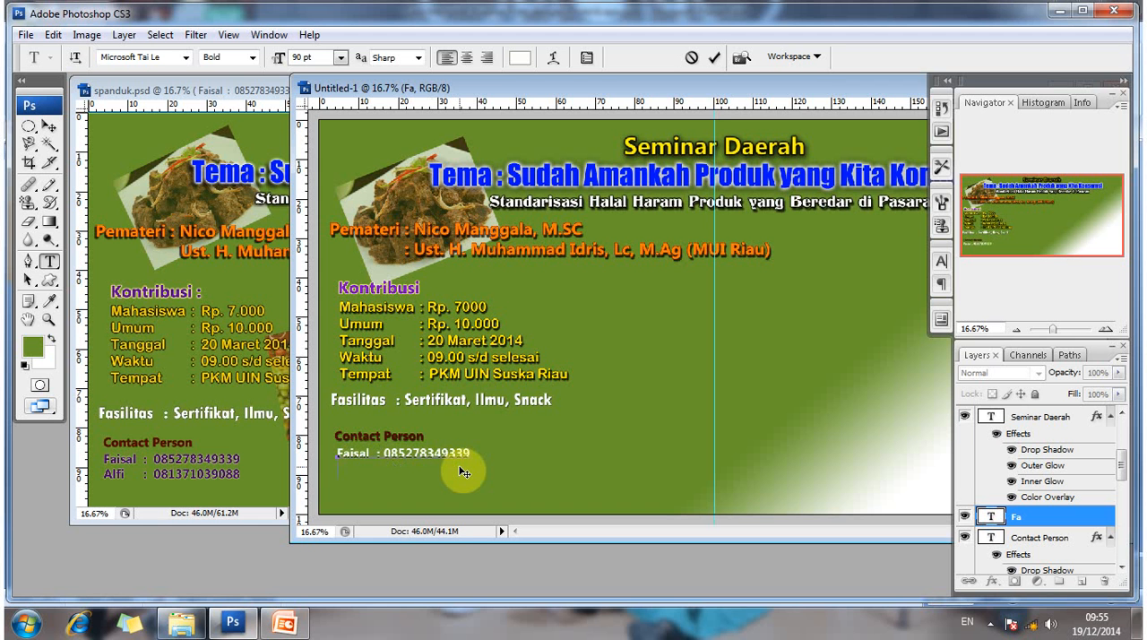
- Add the second contact's name and phone number on a new line below the first and commit the text layer
text(Alfi   :)
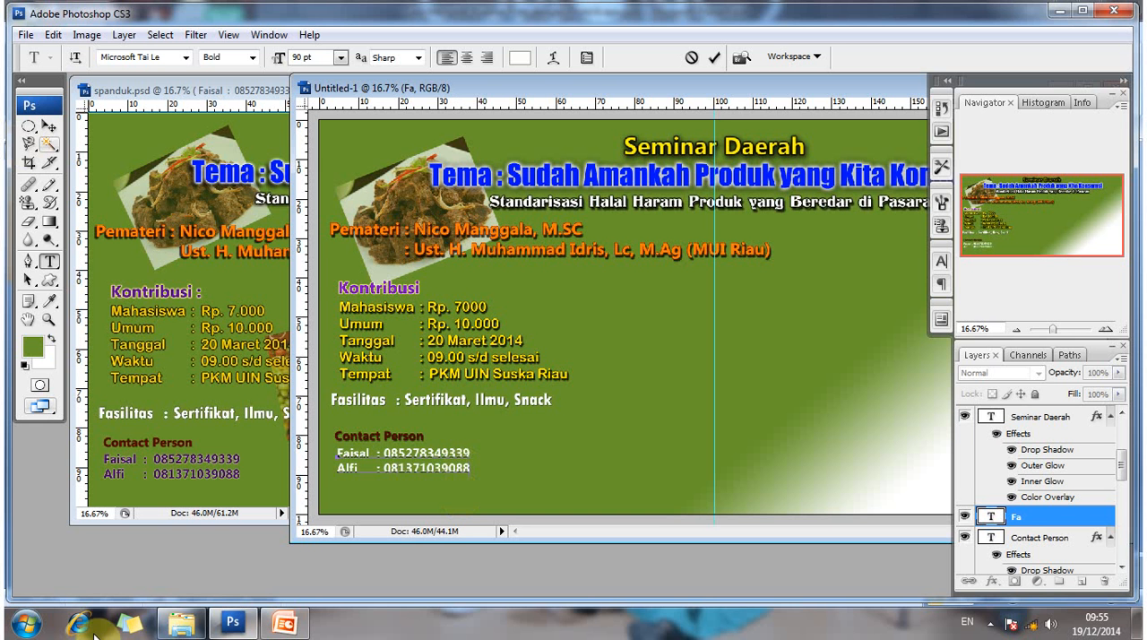
click(48, 125)
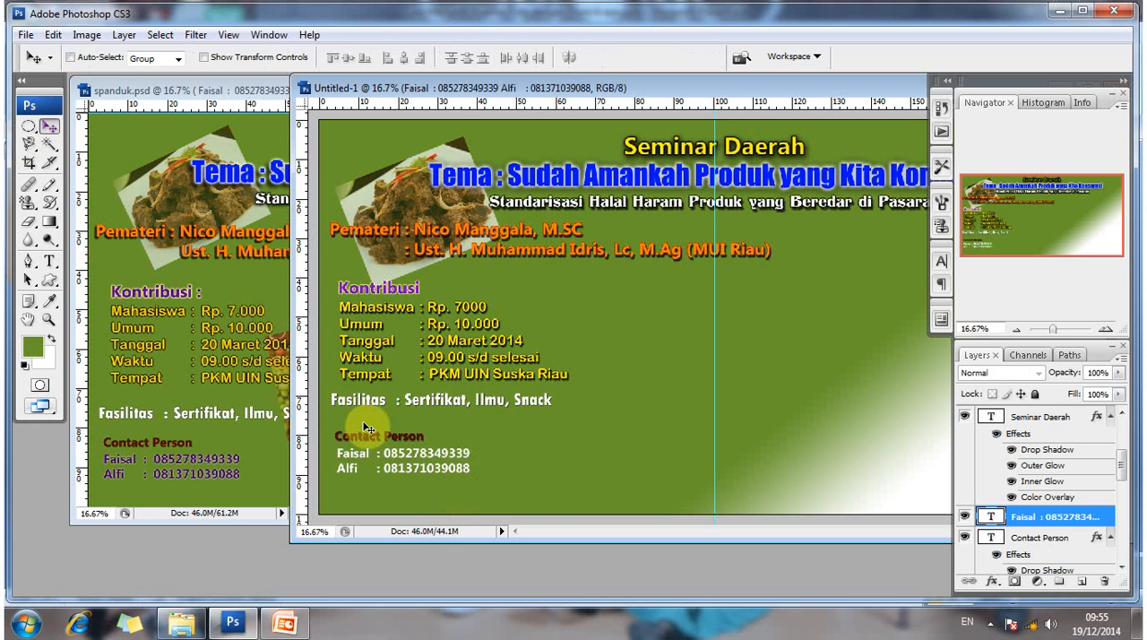
- Give the two contact lines a purple #5001b2 Color Overlay and an Outer Glow with its default settings
right_click(1055, 524)
click(973, 54)
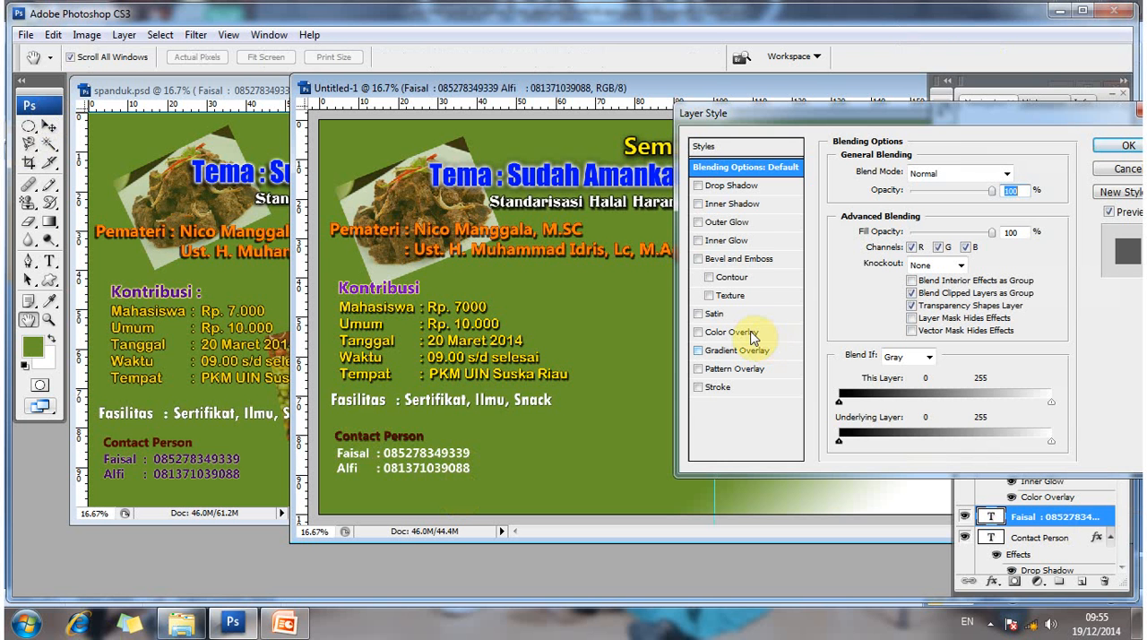
click(735, 333)
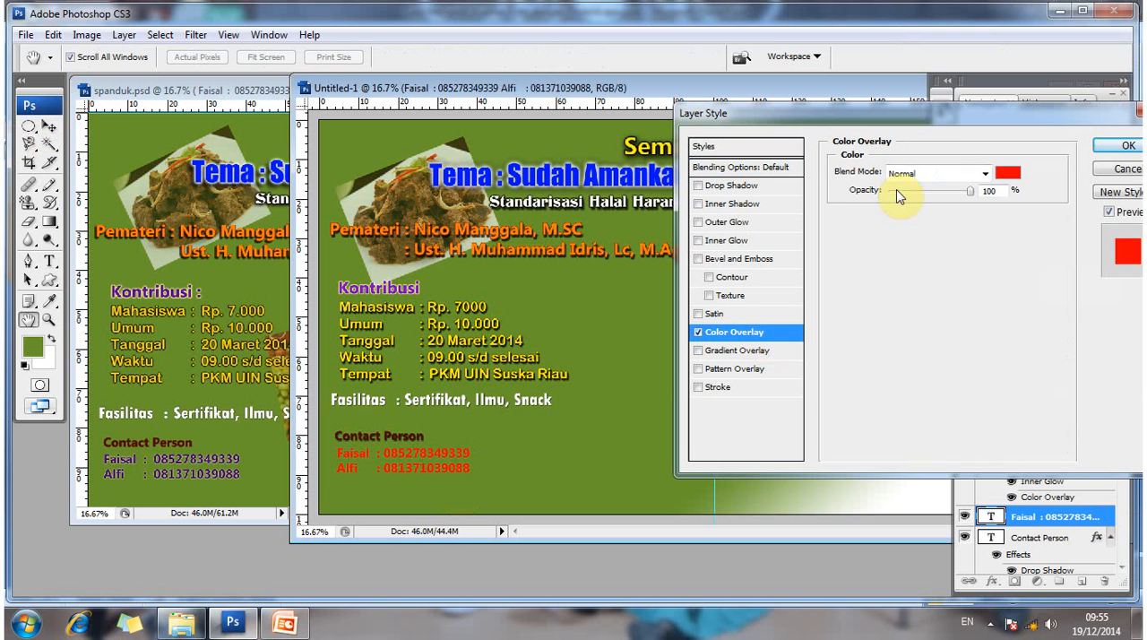
click(1007, 173)
drag(895, 250, 866, 251)
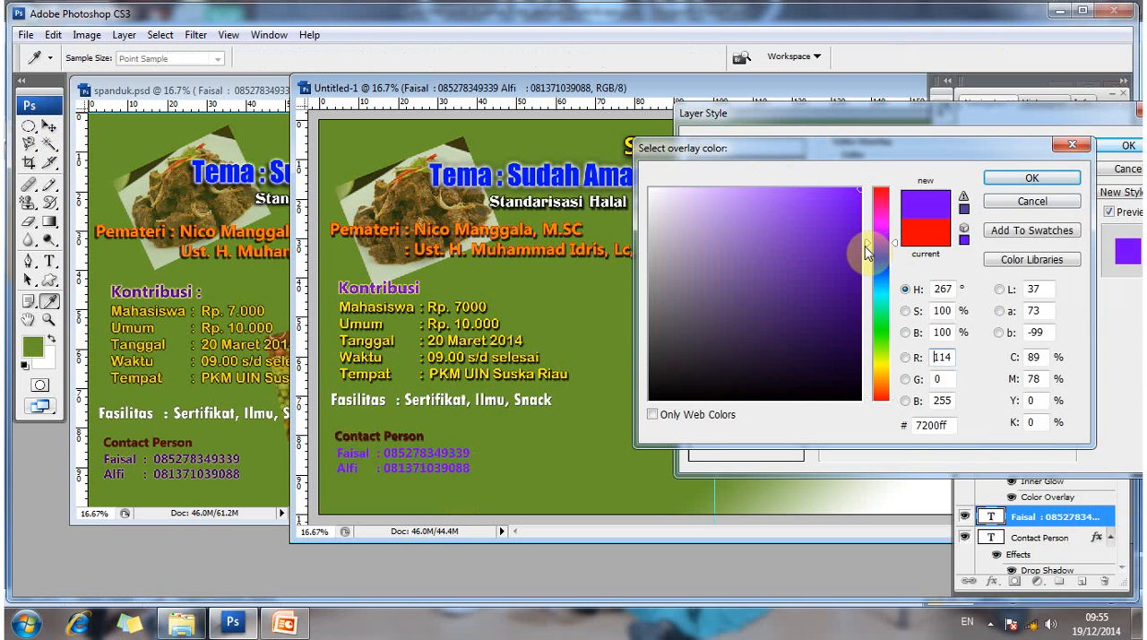
click(859, 266)
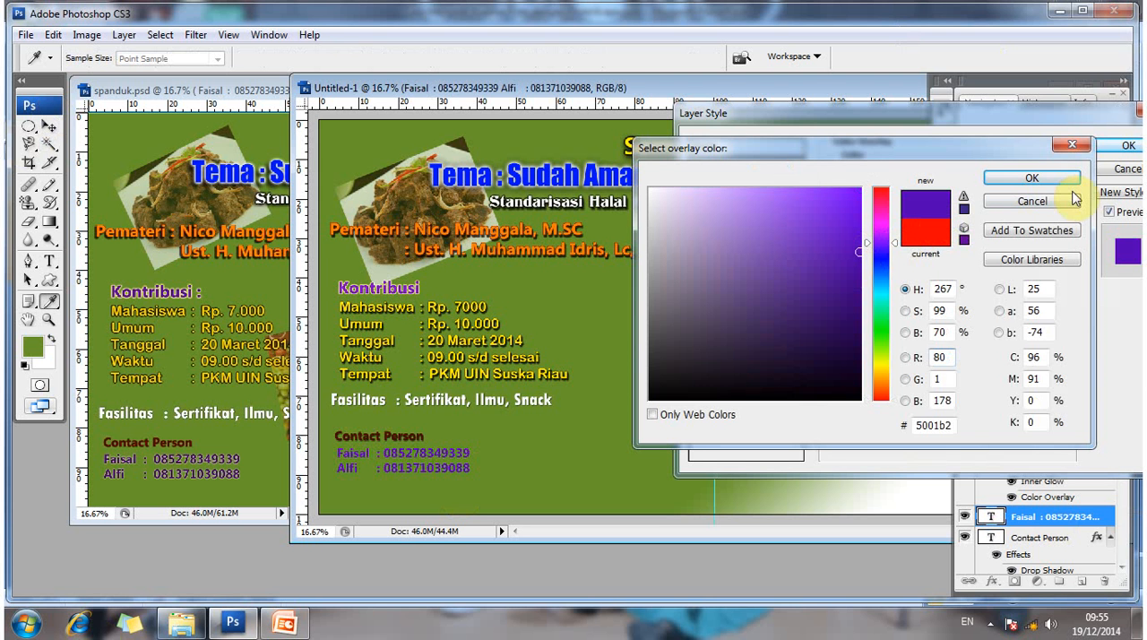
click(1007, 184)
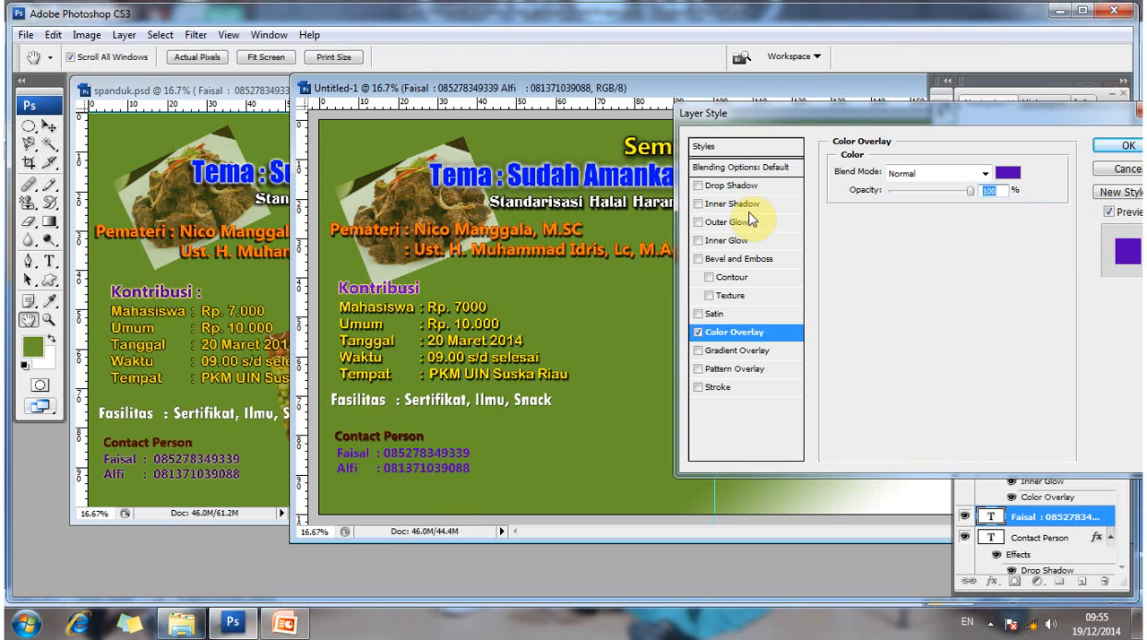
click(756, 225)
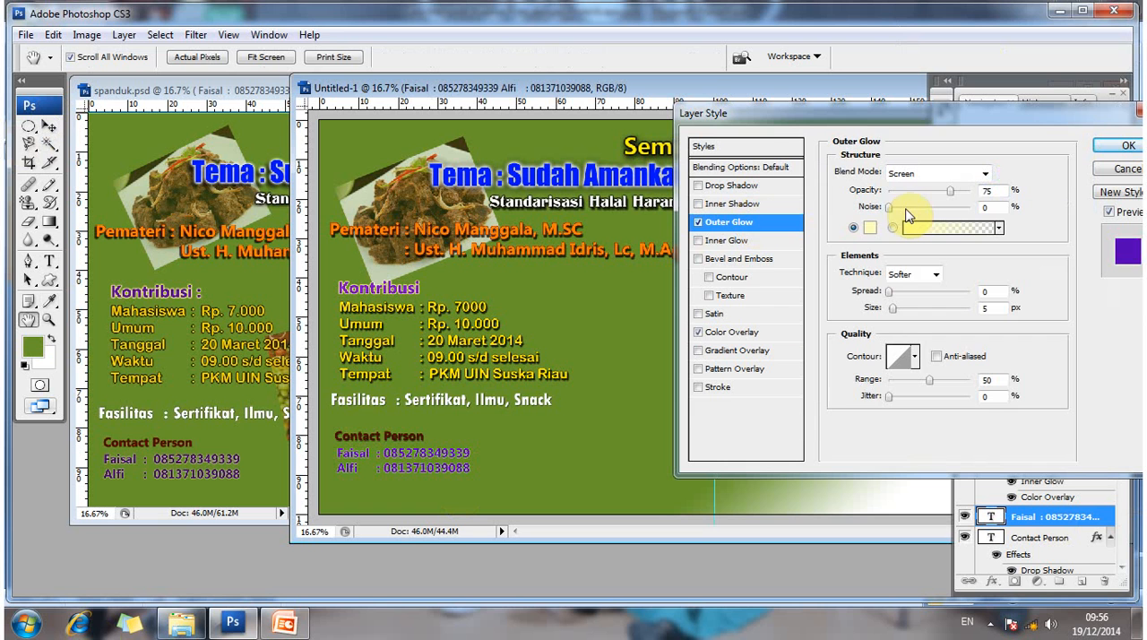
click(1126, 152)
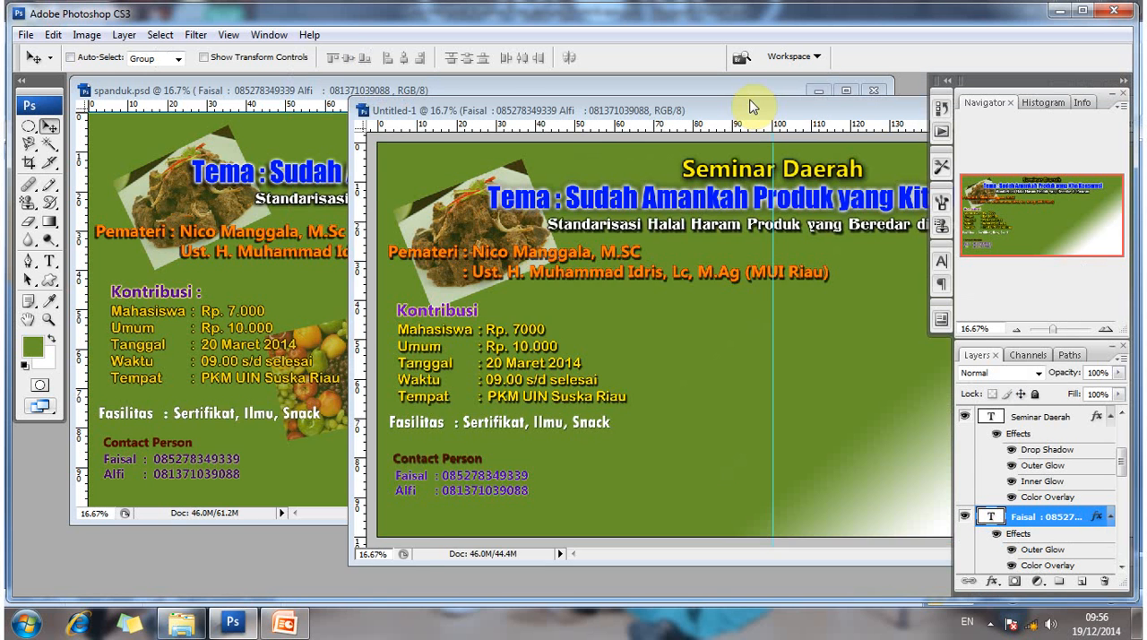
- Open buah.jpg and copy the fruit picture into Untitled-1 as a new layer
drag(750, 107, 603, 115)
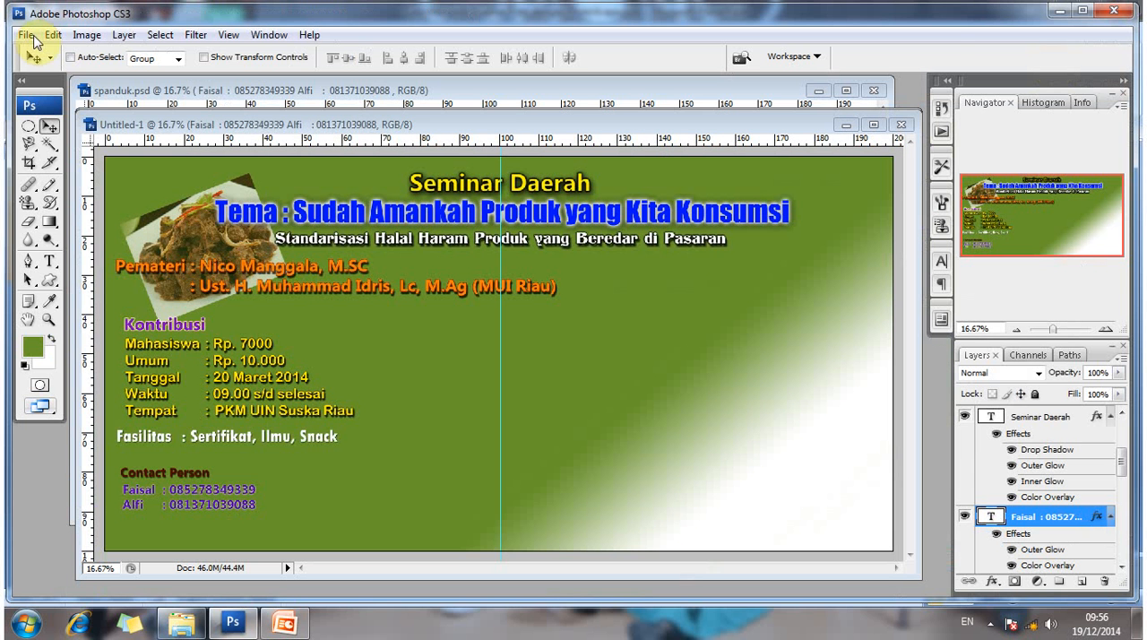
click(26, 35)
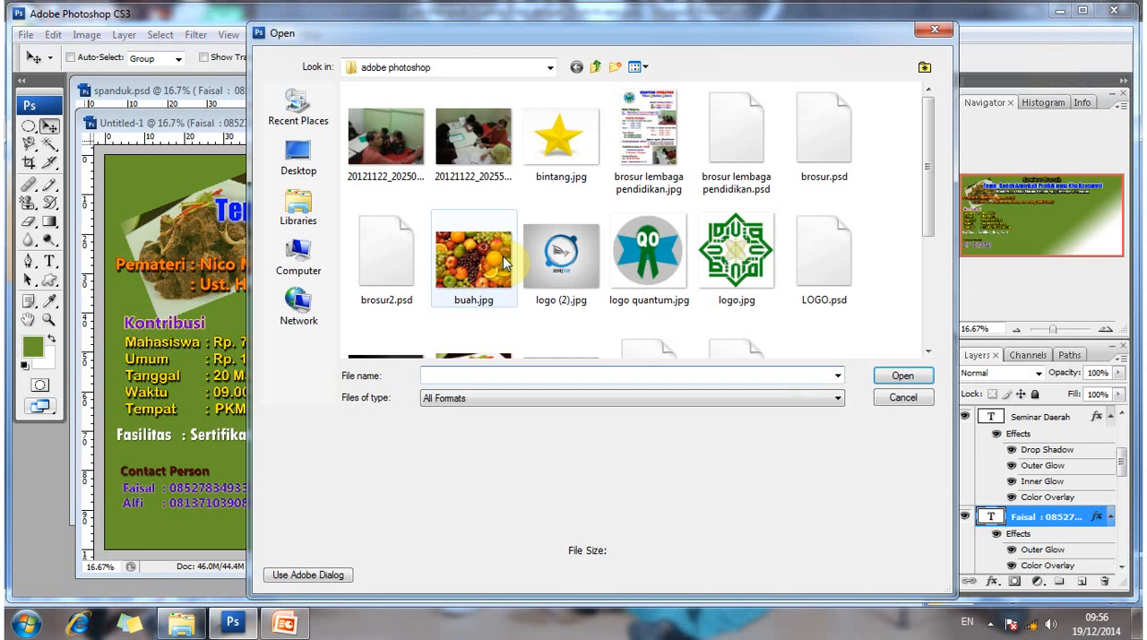
click(502, 255)
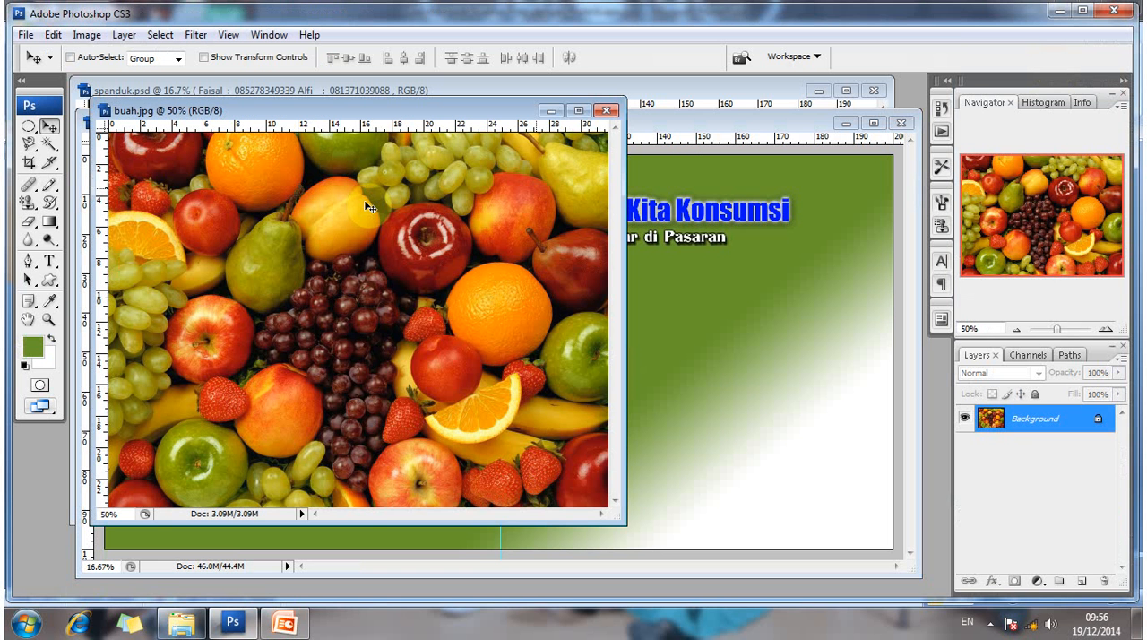
drag(369, 207, 696, 329)
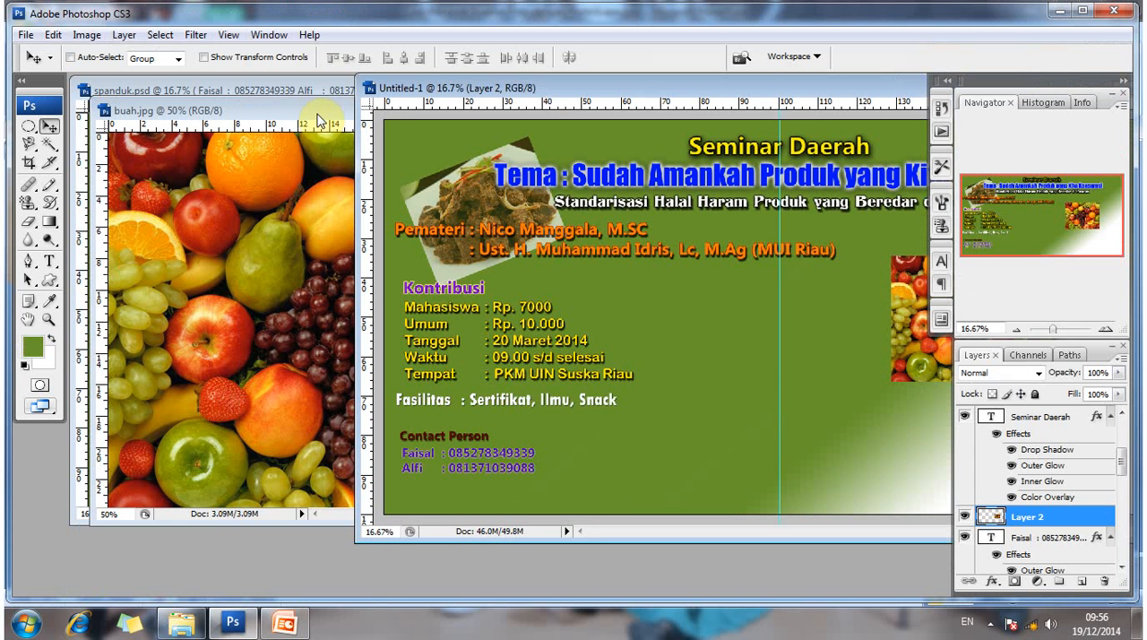
- Close buah.jpg and move the fruit picture in Untitled-1 so it overlaps the ends of the Kontribusi detail lines
click(320, 121)
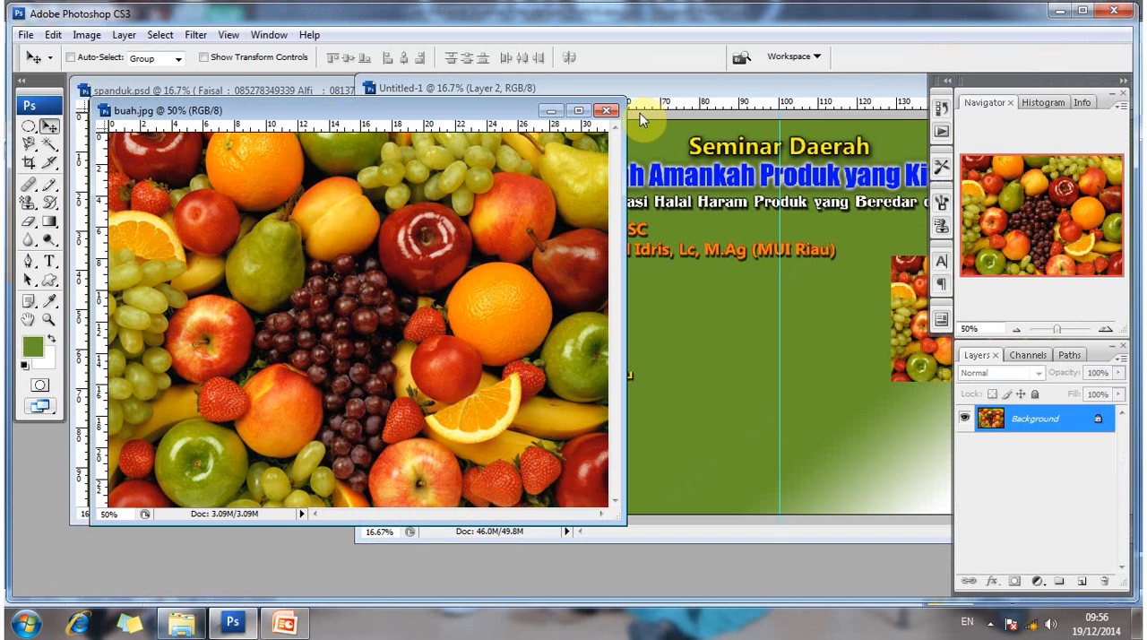
click(641, 119)
click(841, 360)
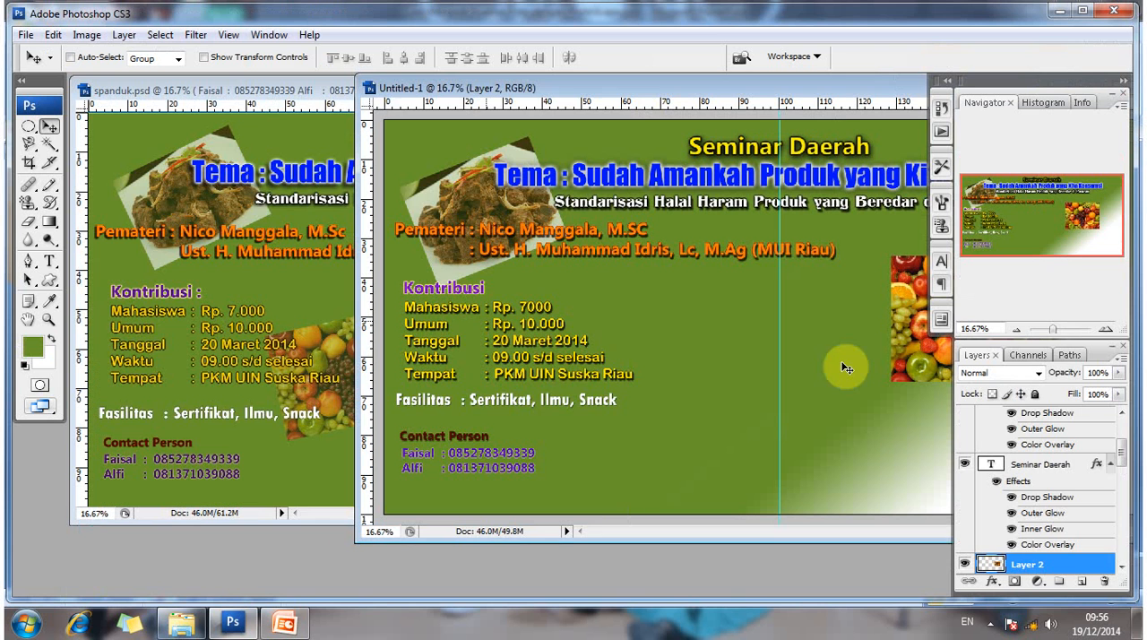
drag(841, 360, 578, 362)
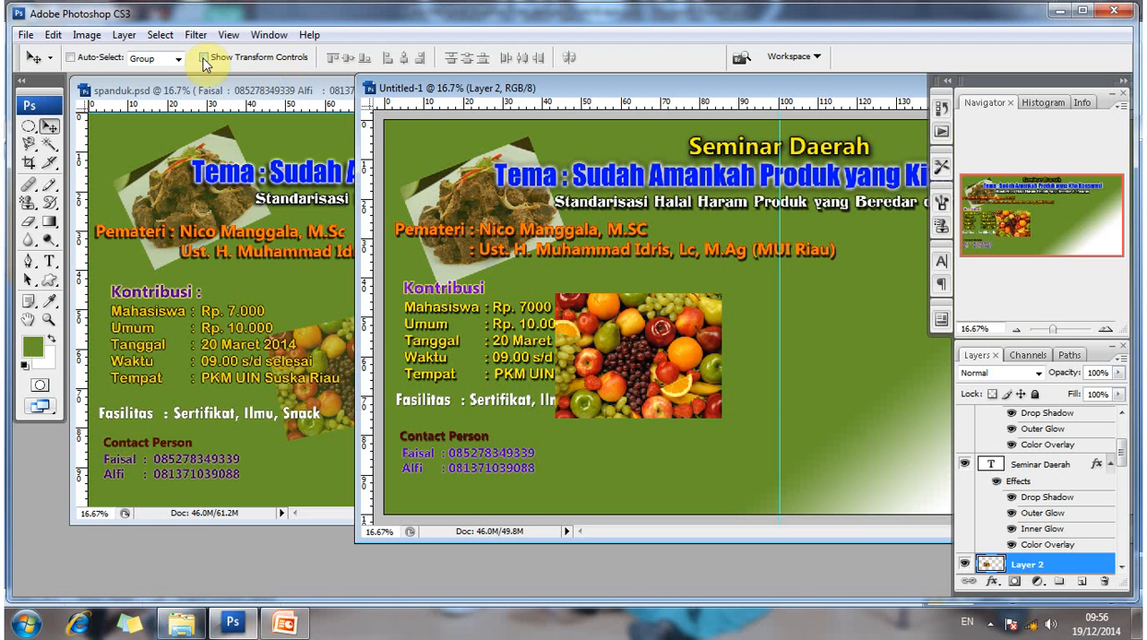
- Rotate the fruit picture about 15° counter-clockwise, shrink it slightly, hide the transform controls and shift the picture slightly up
click(733, 291)
mouse_move(709, 270)
mouse_down()
mouse_move(700, 266)
mouse_move(708, 273)
mouse_up()
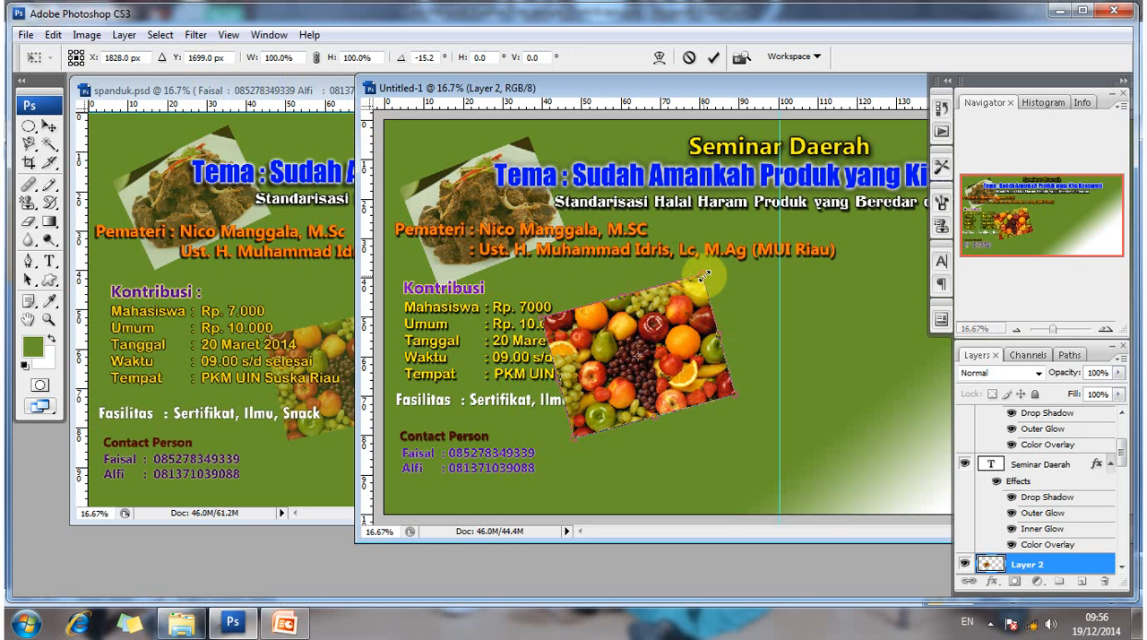
drag(703, 280, 696, 289)
key(Return)
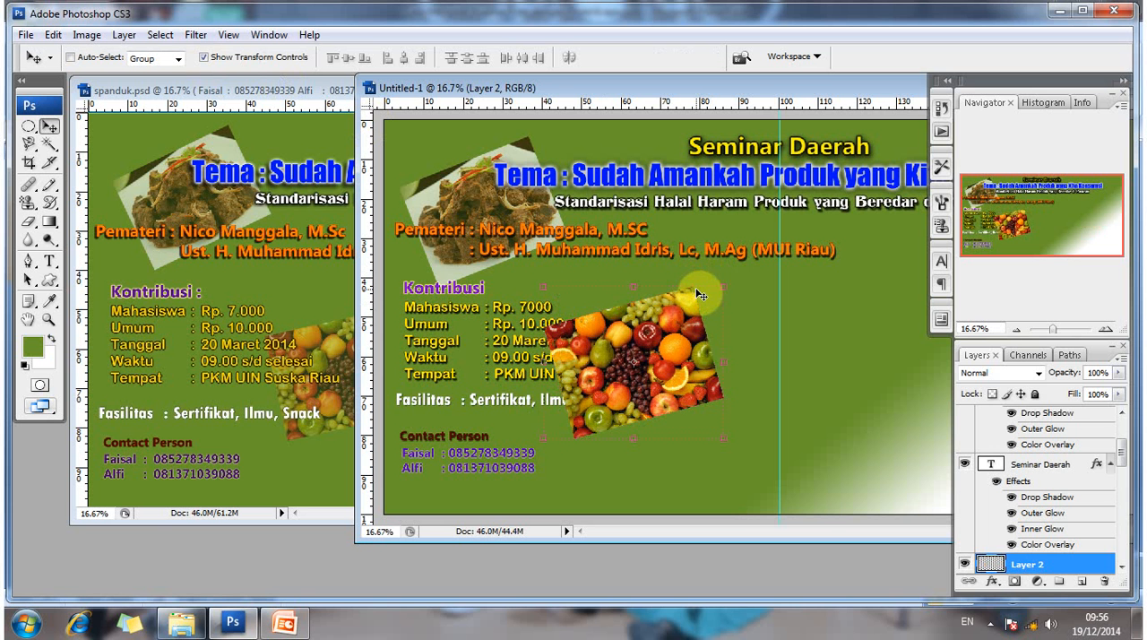
click(238, 60)
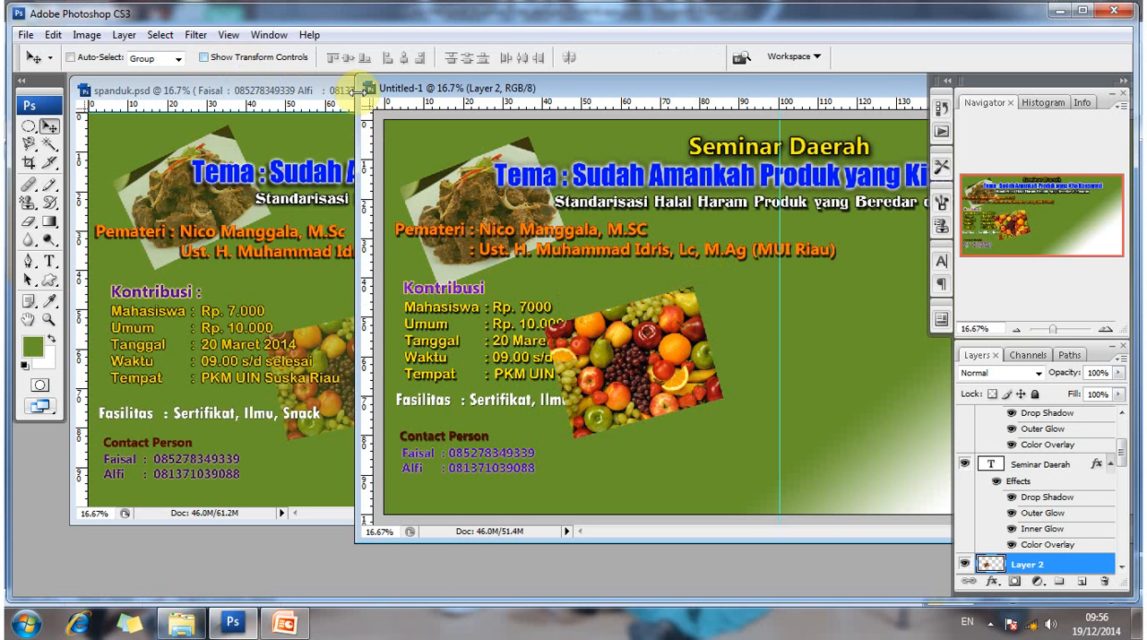
drag(607, 355, 605, 350)
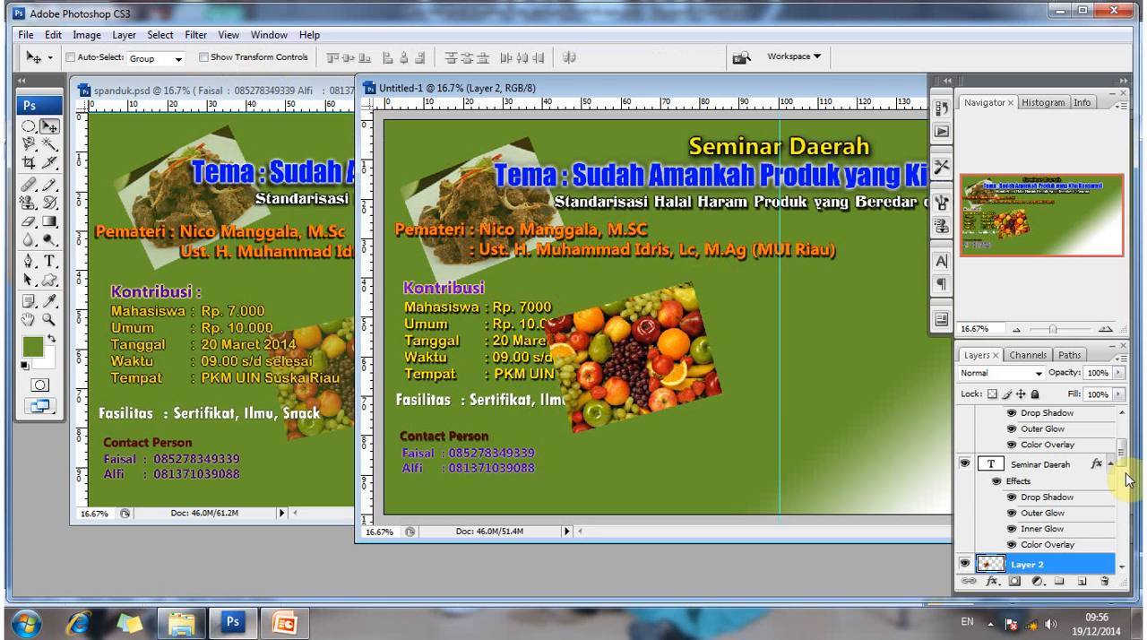
- Move the fruit picture's layer below all text layers, directly above Layer 1, and set its opacity to 67%
scroll(1066, 414, down, 3)
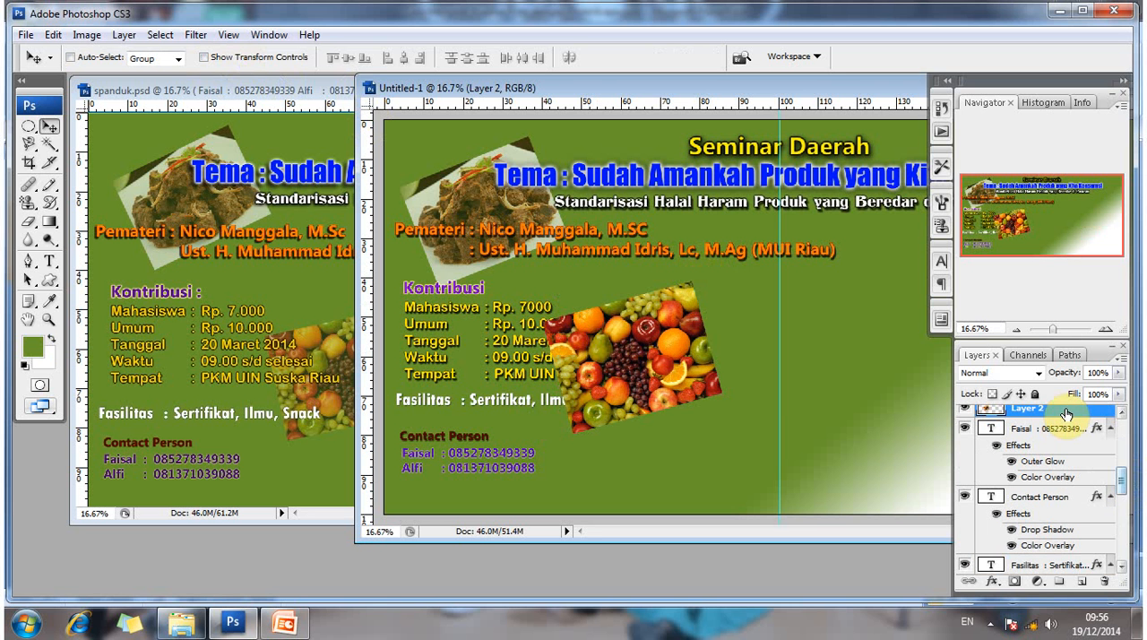
drag(1066, 414, 1081, 534)
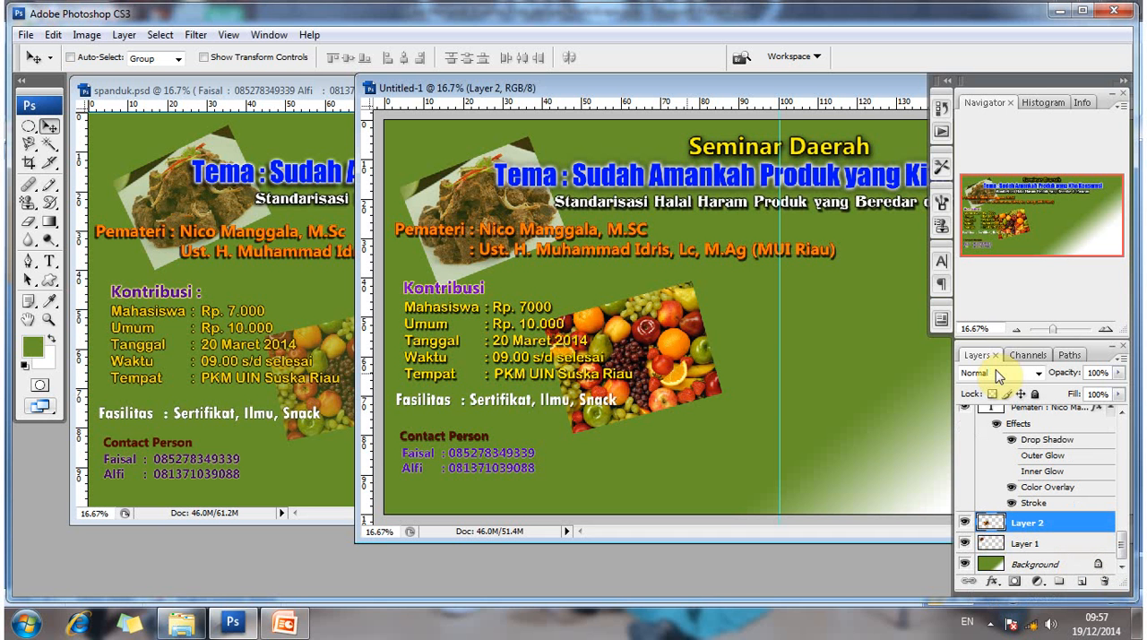
click(1120, 374)
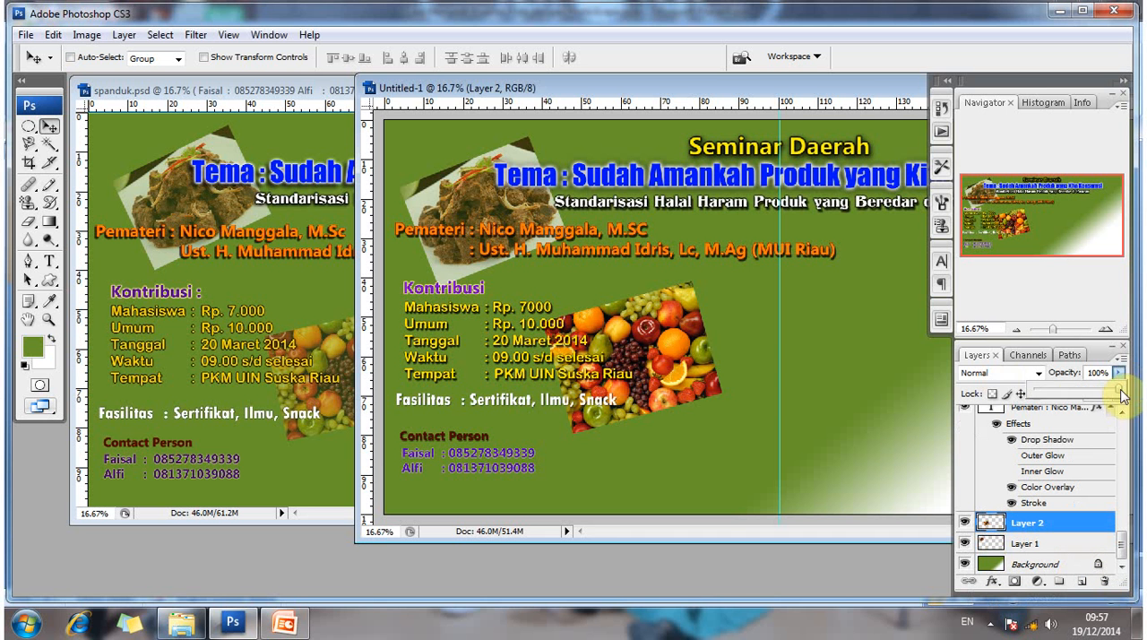
drag(1118, 397, 1091, 399)
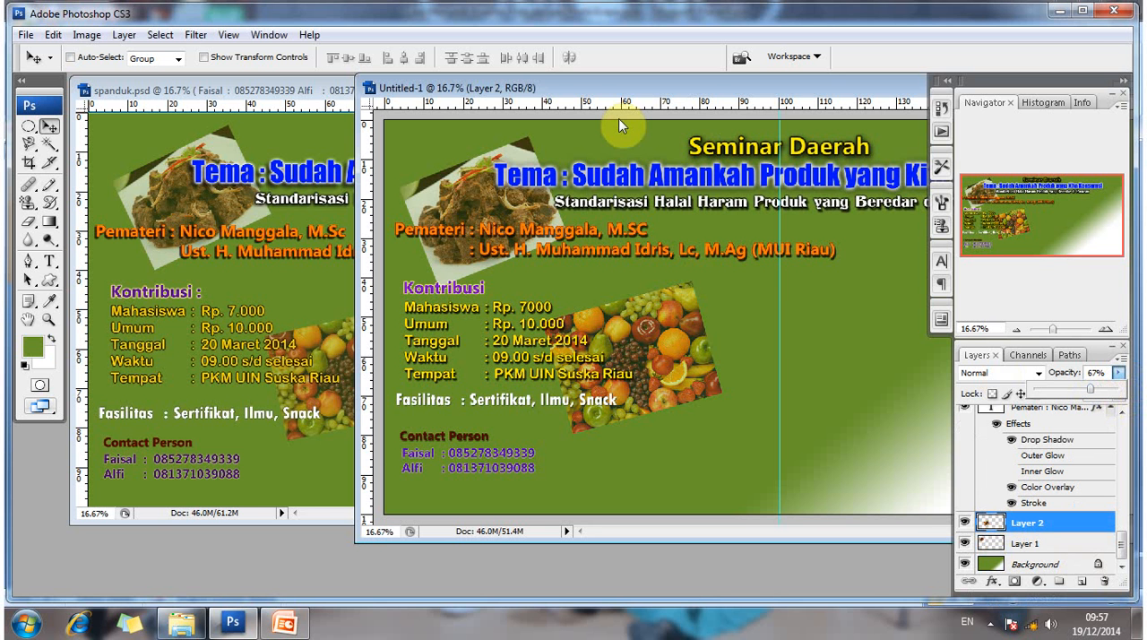
- Reposition the Untitled-1 window to view the yellow starburst in spanduk.psd, and bring the banner's working area back into view
drag(619, 88, 361, 201)
drag(476, 202, 467, 317)
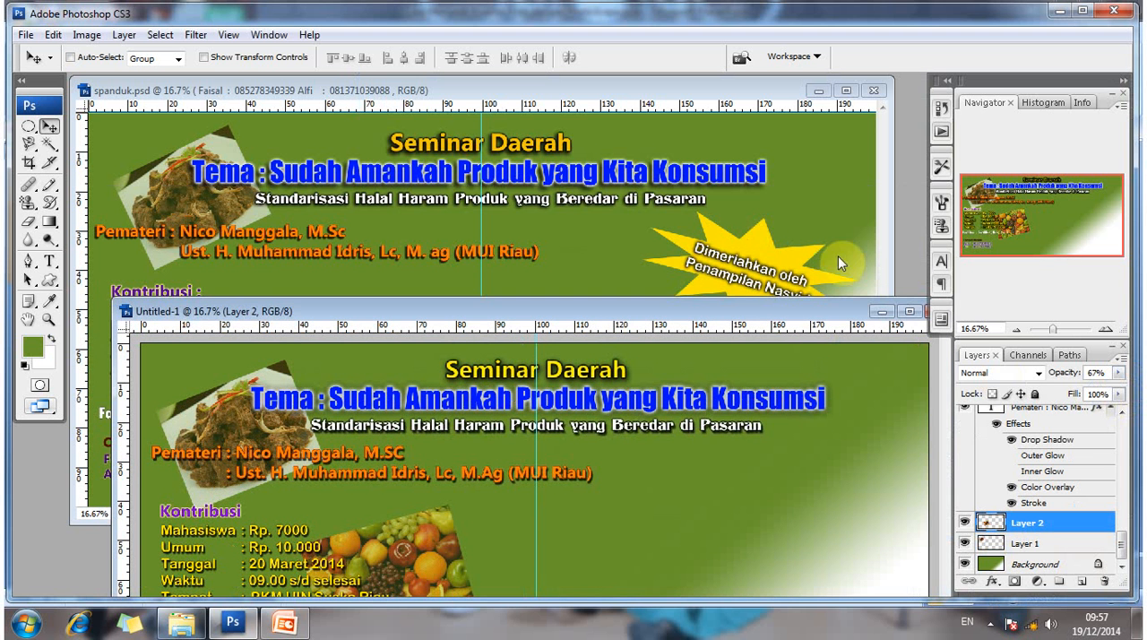
drag(750, 314, 742, 256)
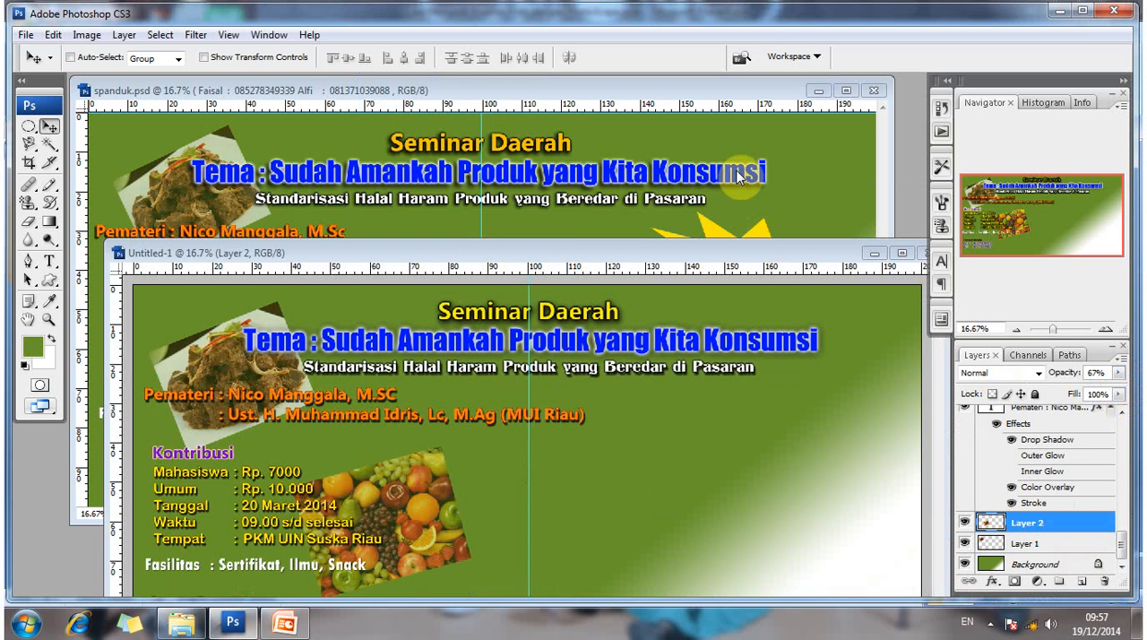
drag(739, 176, 736, 176)
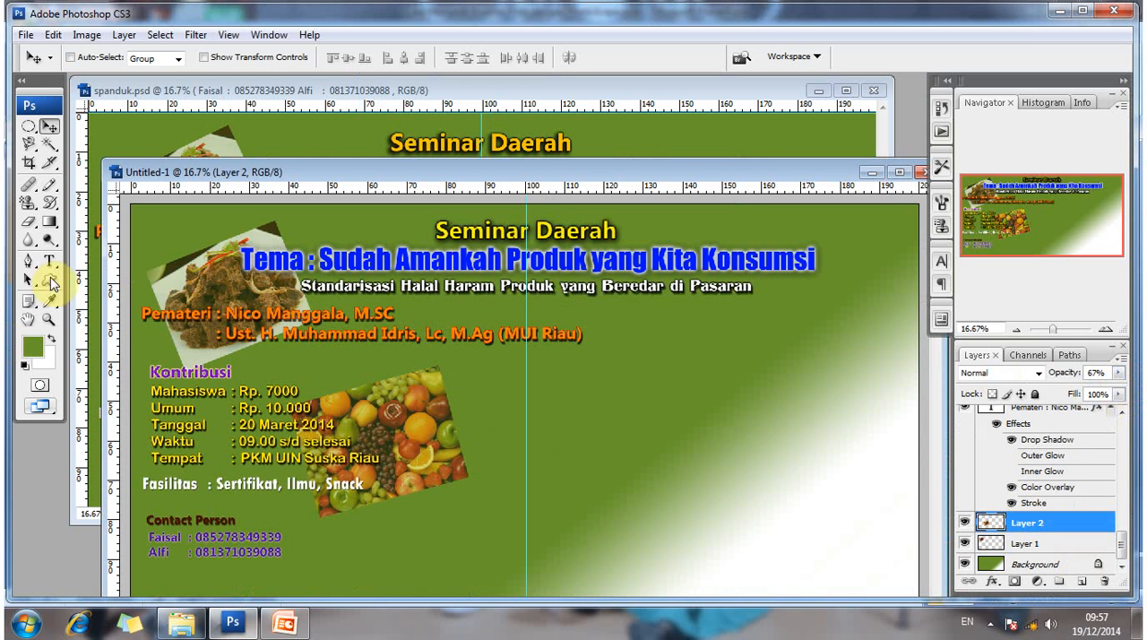
- Start the Custom Shape tool and replace its current shapes with the All shape library
click(51, 283)
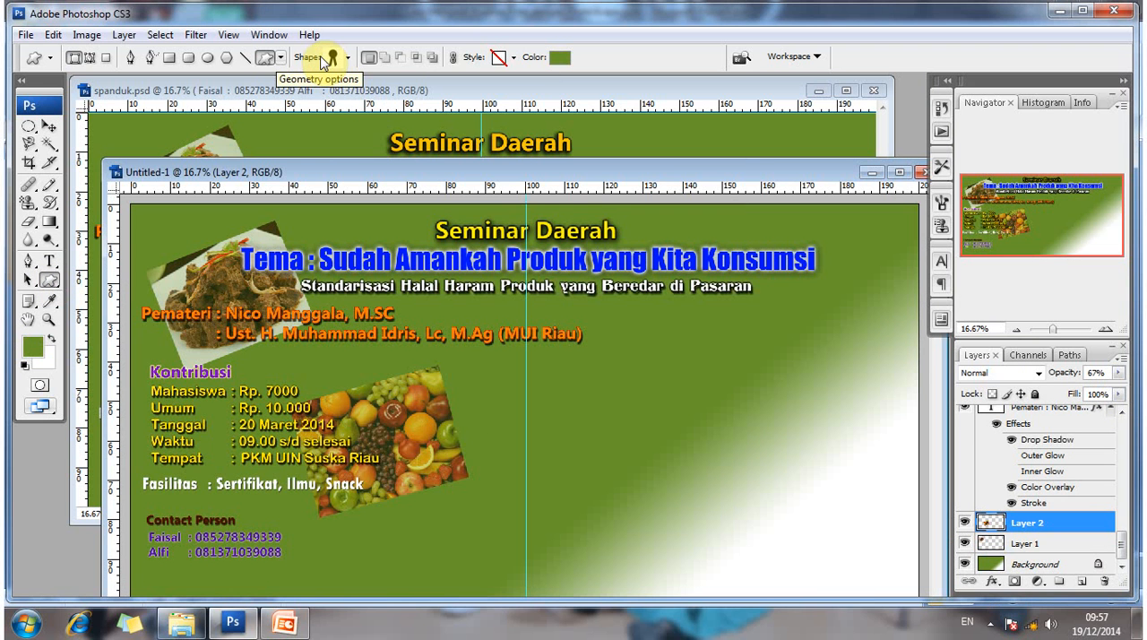
click(347, 59)
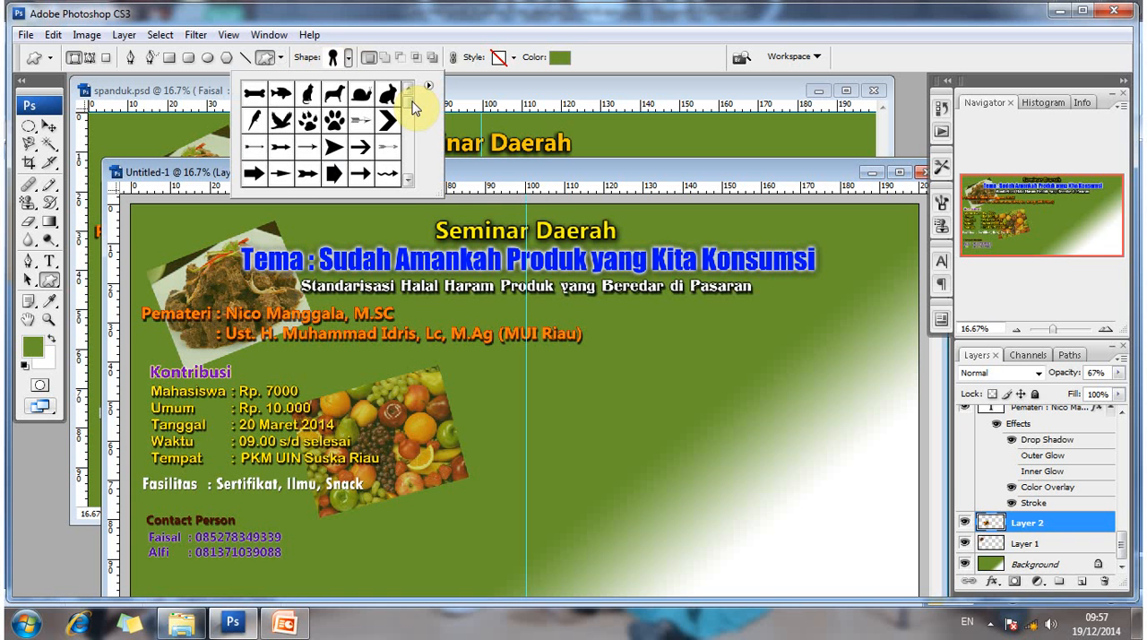
mouse_move(412, 102)
mouse_down()
mouse_move(406, 176)
mouse_move(409, 102)
mouse_up()
click(407, 181)
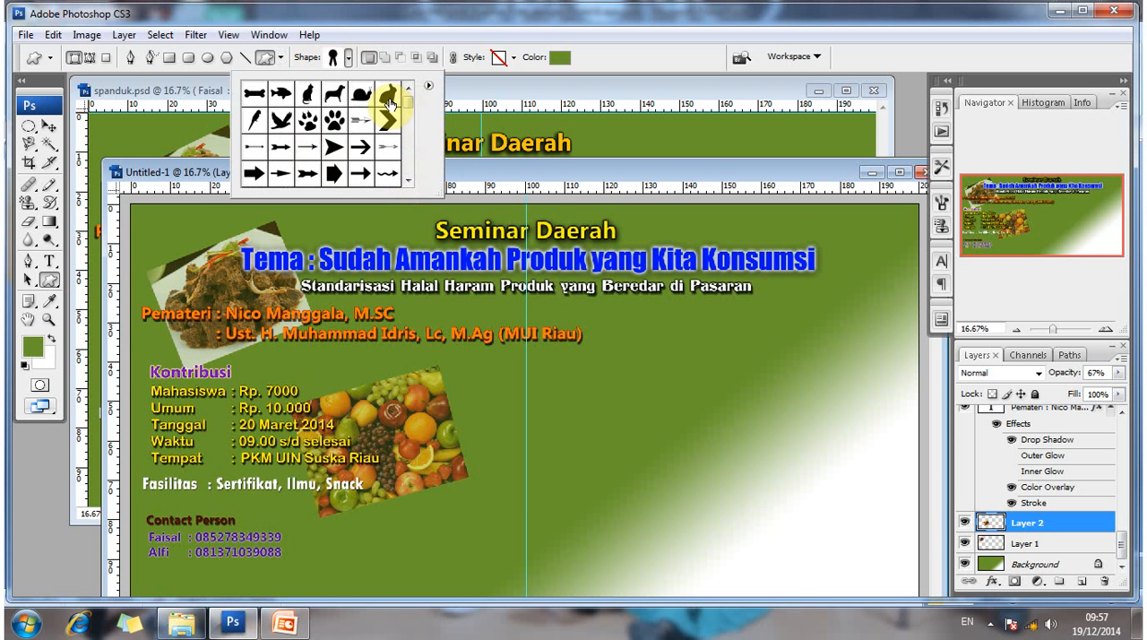
click(283, 58)
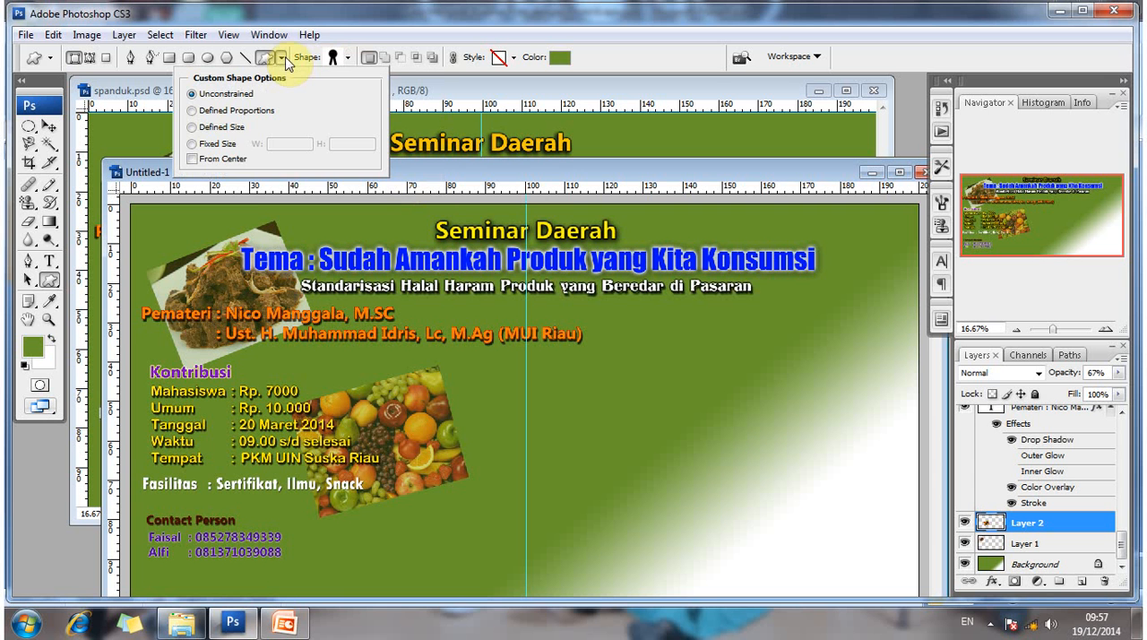
click(350, 57)
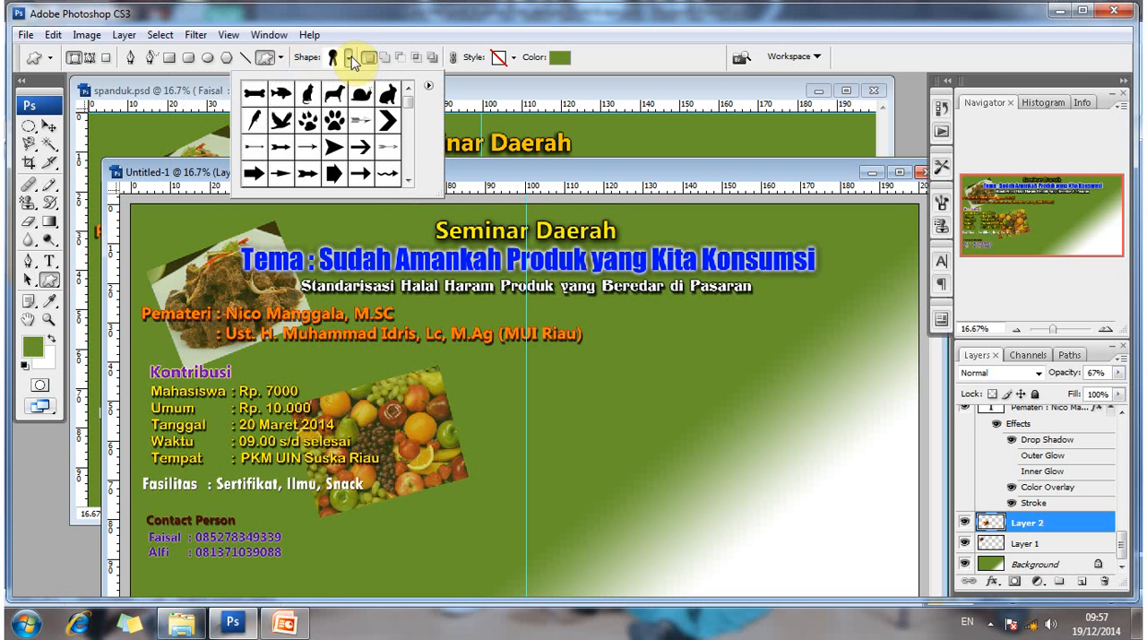
click(429, 86)
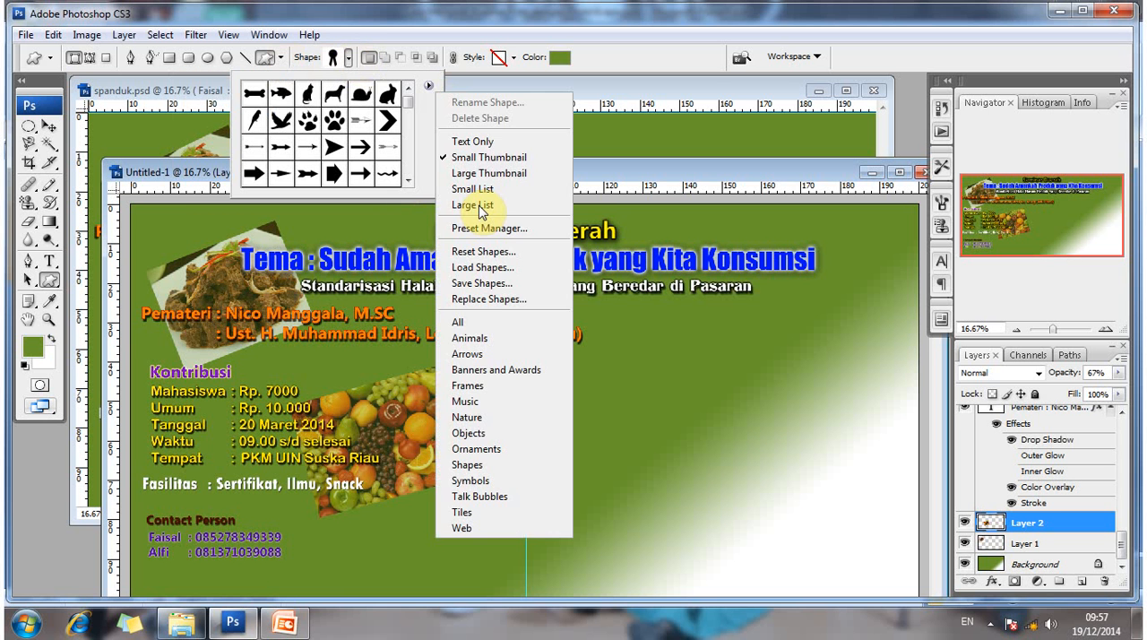
click(504, 325)
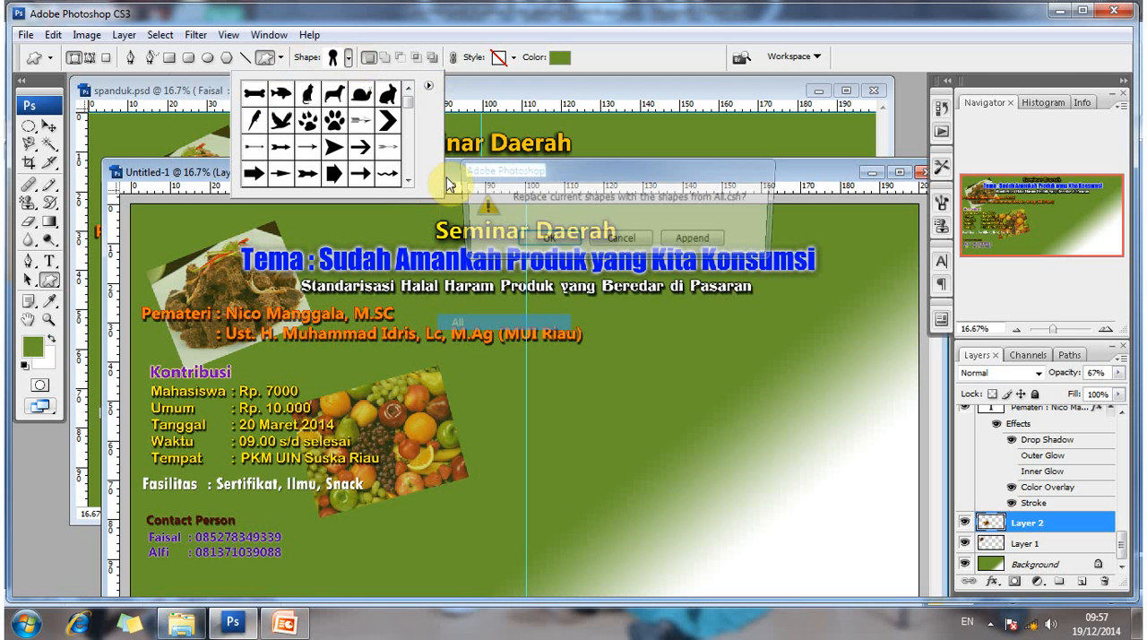
click(544, 242)
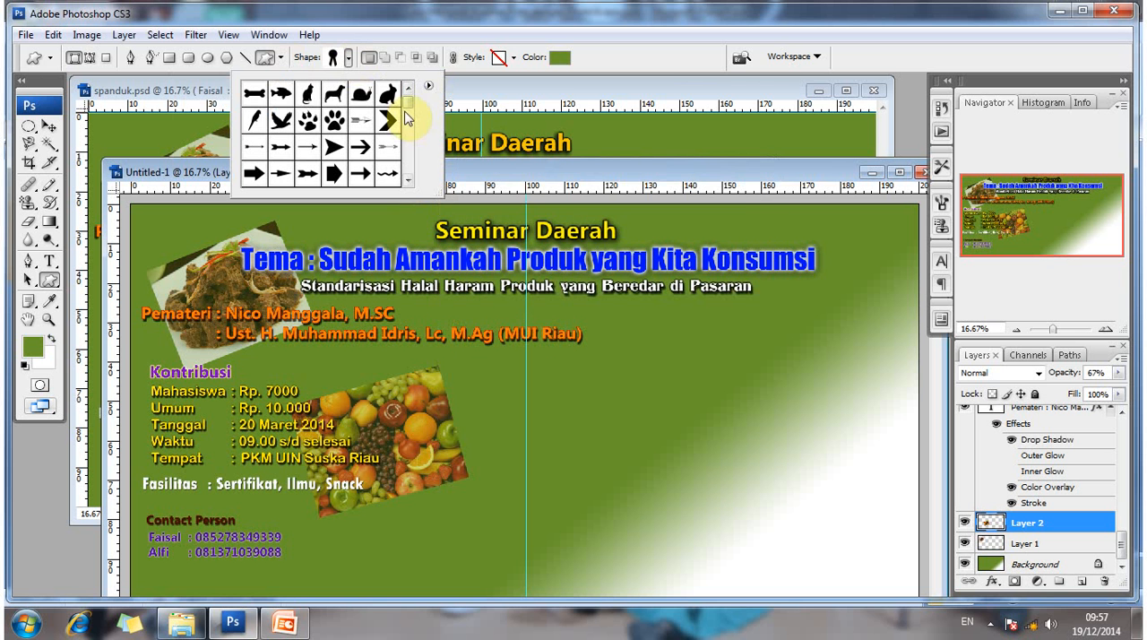
- Choose the solid many-pointed starburst, found just before the outlined one, as the custom shape and undo a trial drawing of it
scroll(405, 119, down, 2)
scroll(414, 156, down, 5)
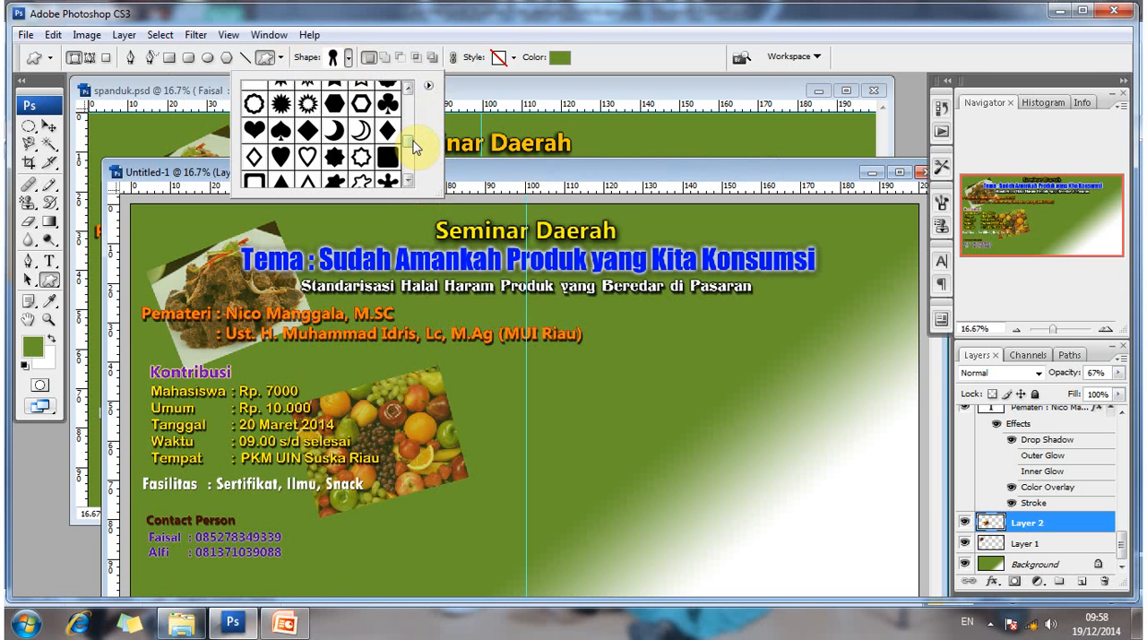
scroll(413, 150, up, 1)
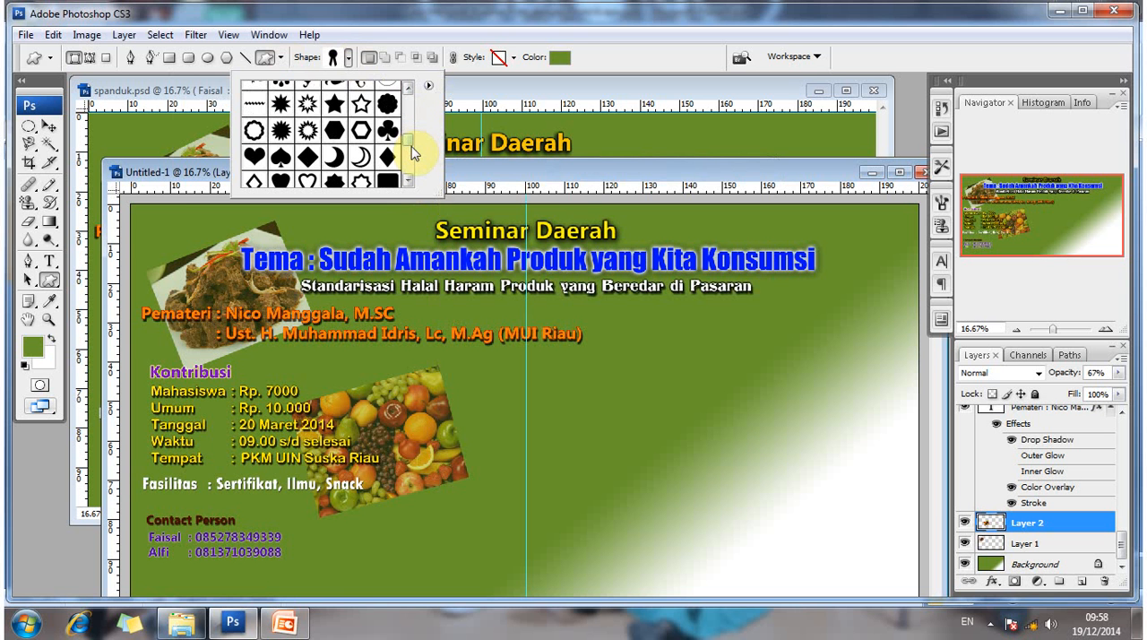
scroll(323, 161, up, 1)
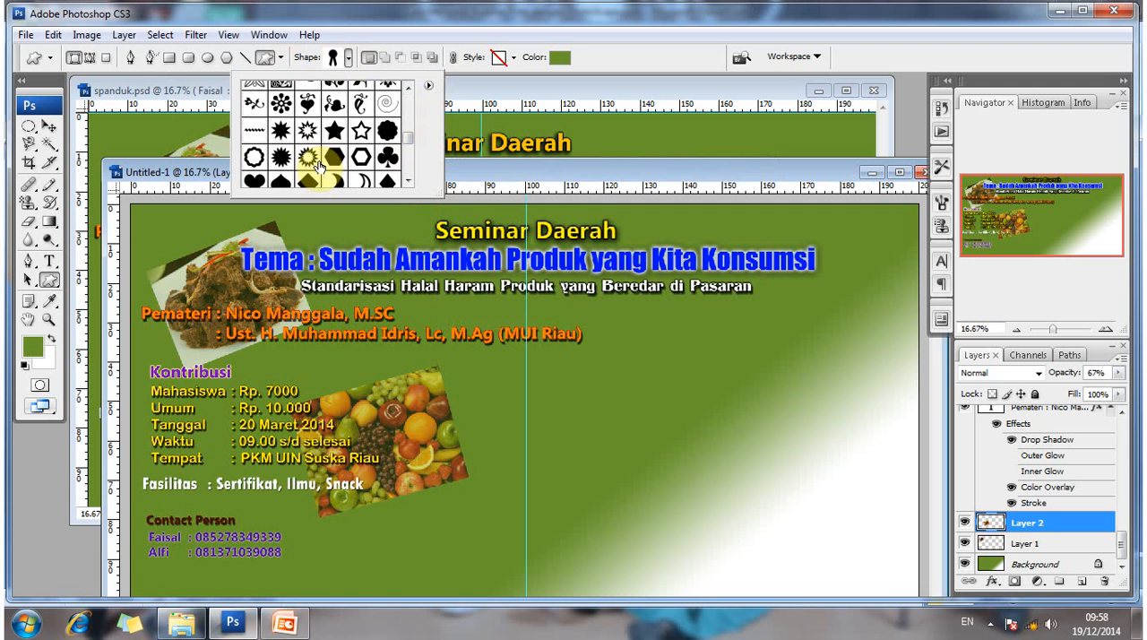
scroll(319, 164, down, 3)
scroll(314, 157, up, 1)
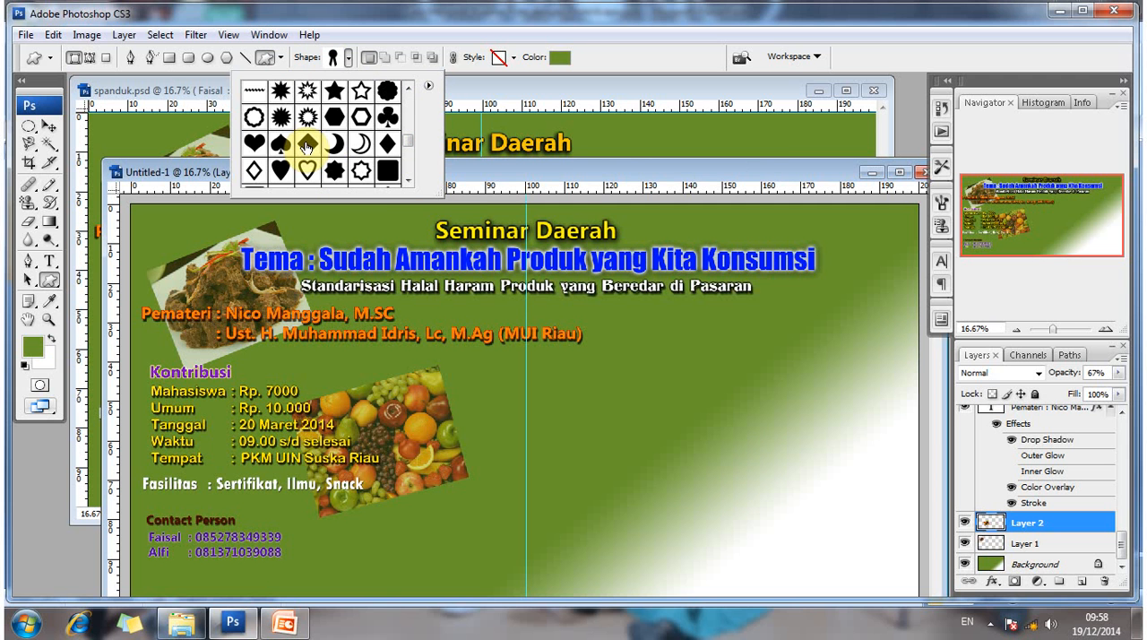
scroll(302, 130, up, 1)
click(299, 111)
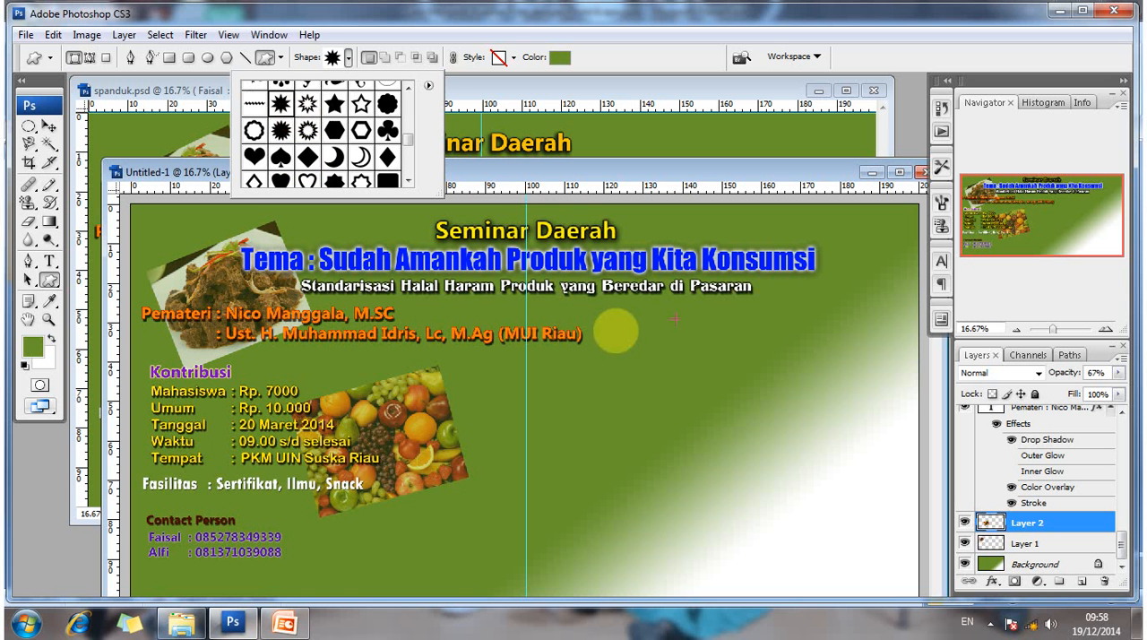
drag(616, 331, 860, 460)
key(ctrl+z)
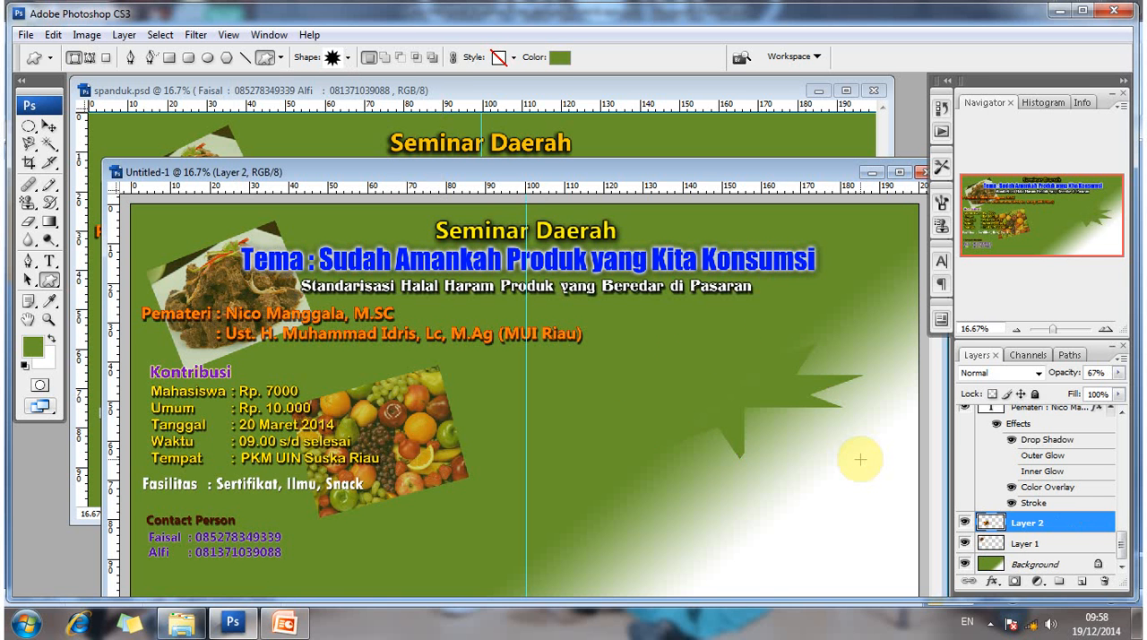
- Set the custom shape's fill colour to yellow e4e103
click(557, 59)
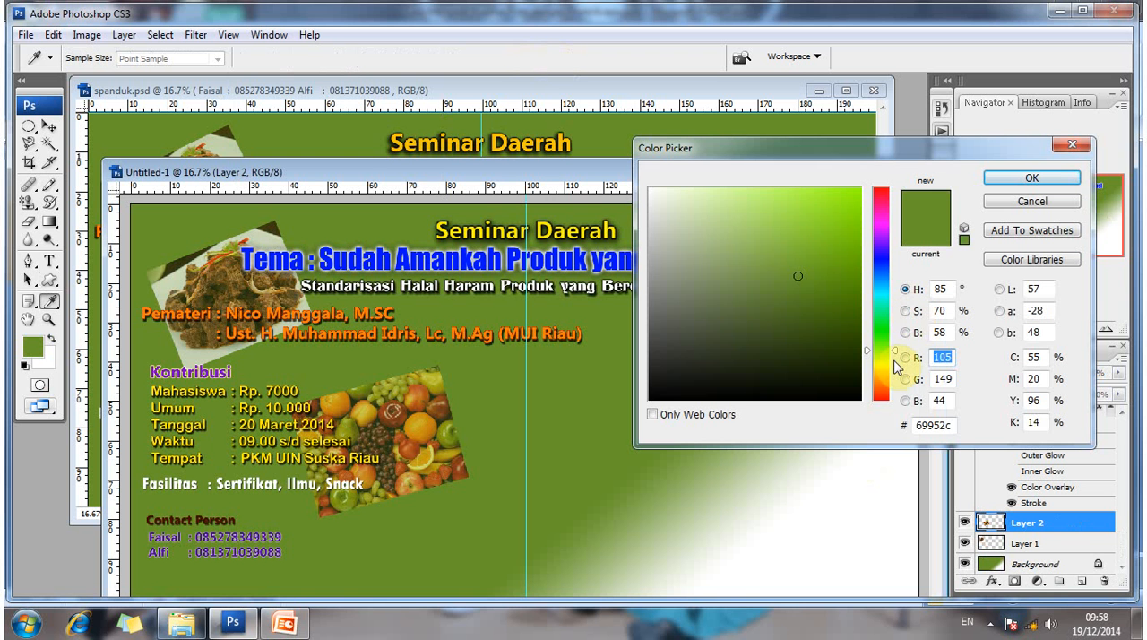
text(135)
drag(893, 361, 892, 366)
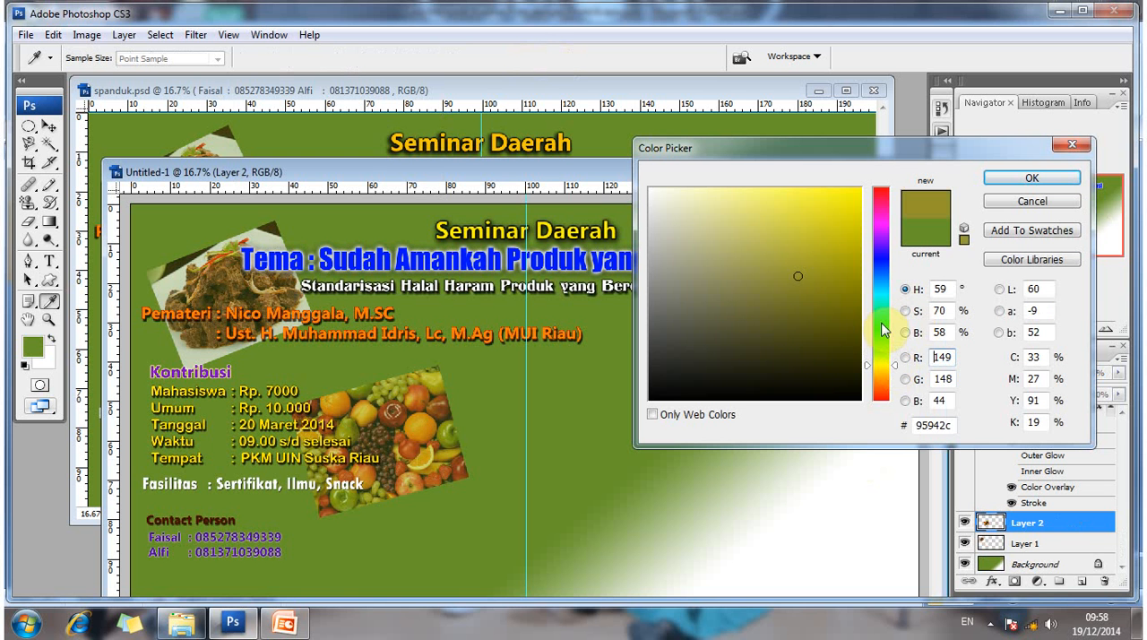
drag(856, 243, 858, 210)
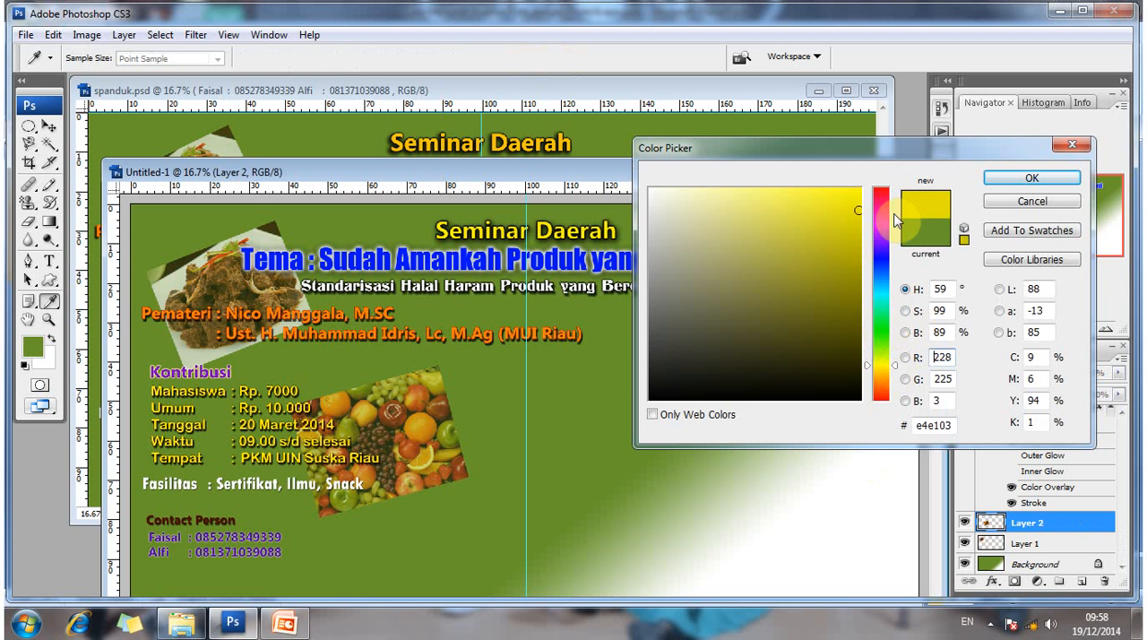
key(Return)
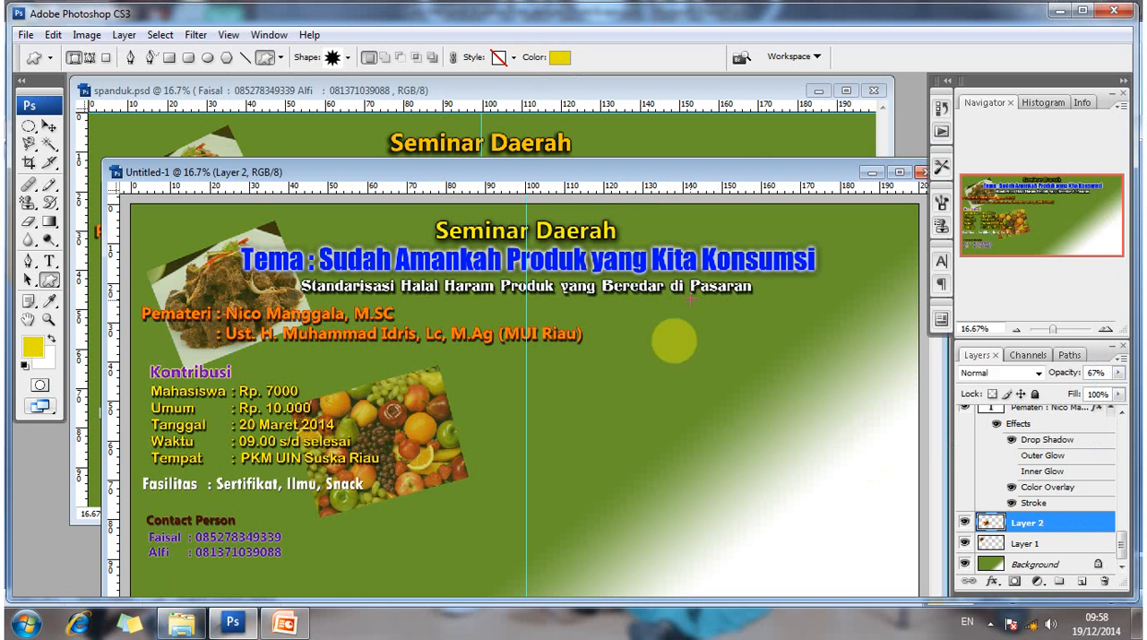
- Draw the yellow starburst about 62 cm wide and 27 cm high in the banner's empty right half, discarding a flatter first attempt
drag(822, 395, 893, 415)
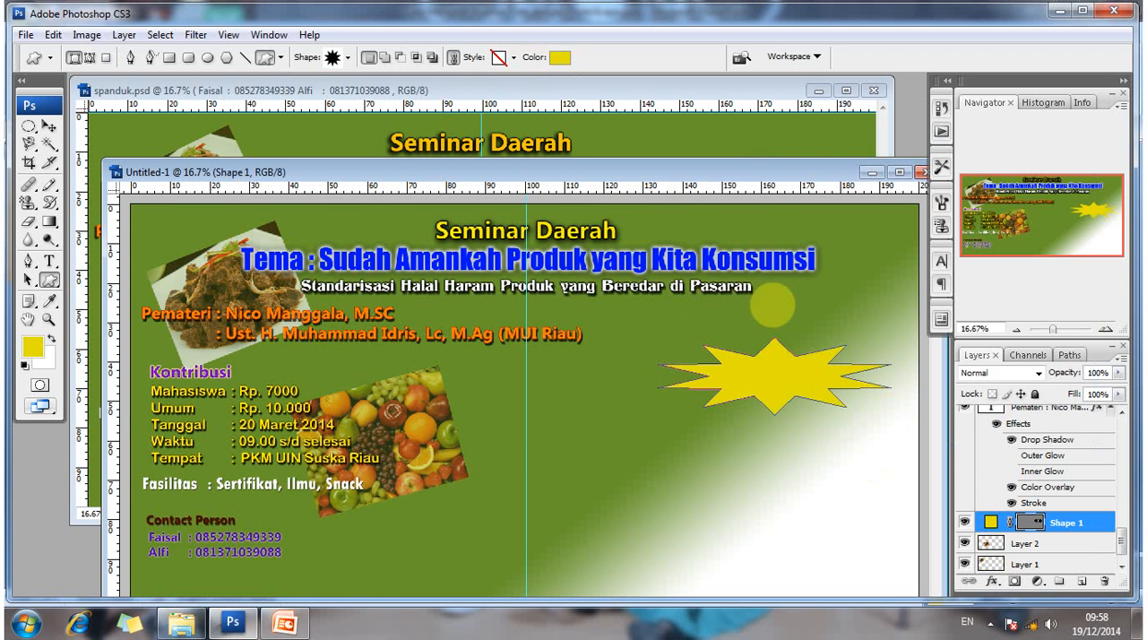
drag(755, 170, 743, 141)
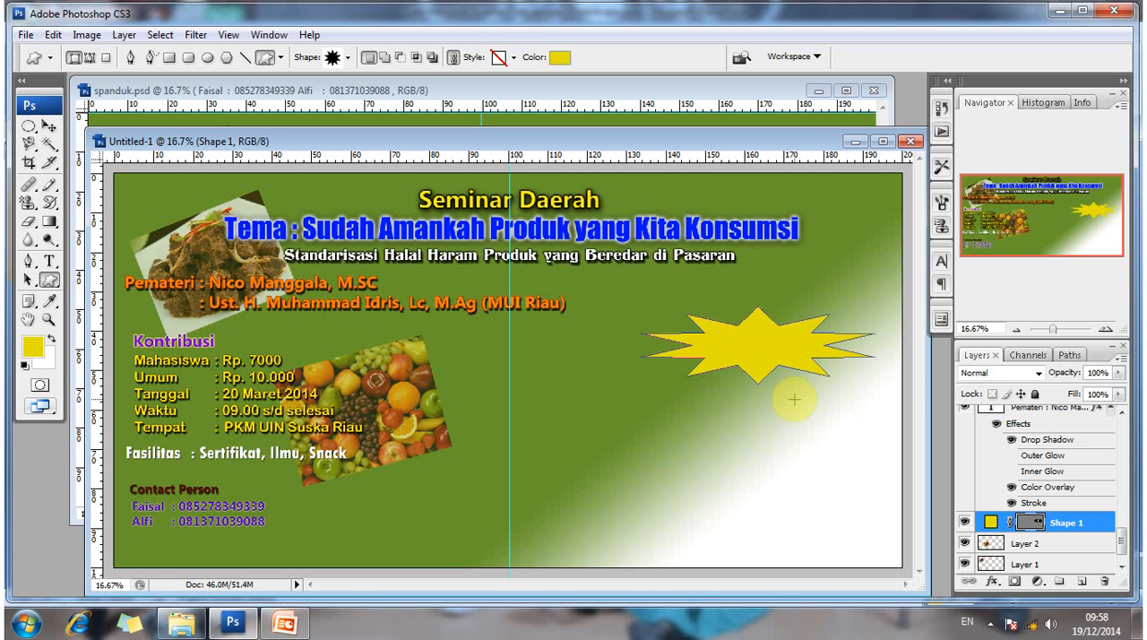
key(ctrl+e)
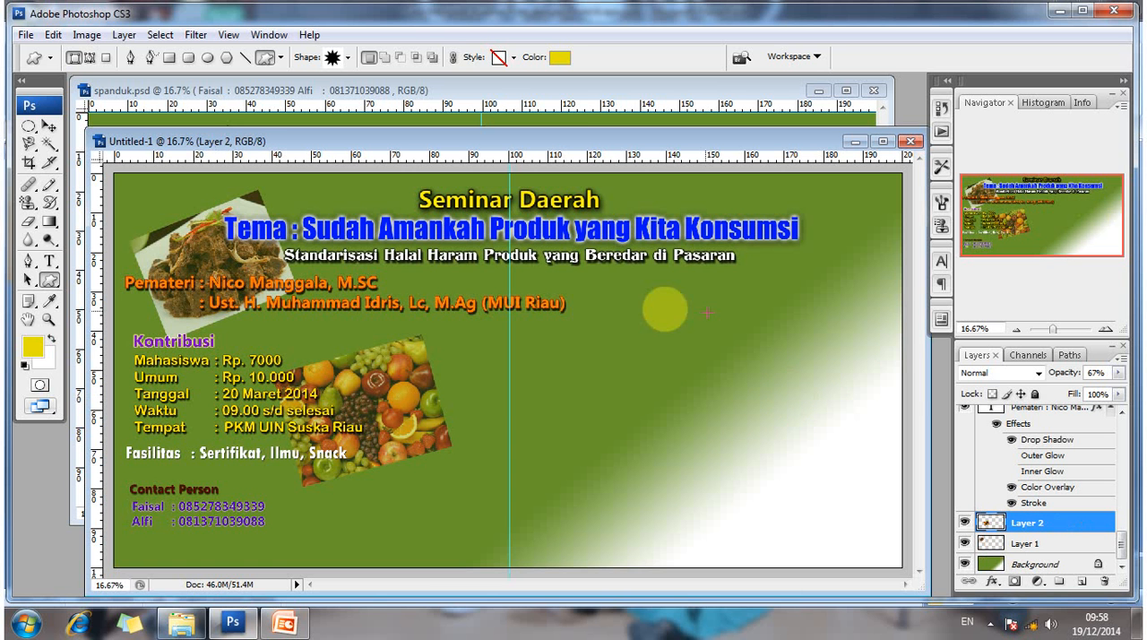
drag(667, 319, 891, 410)
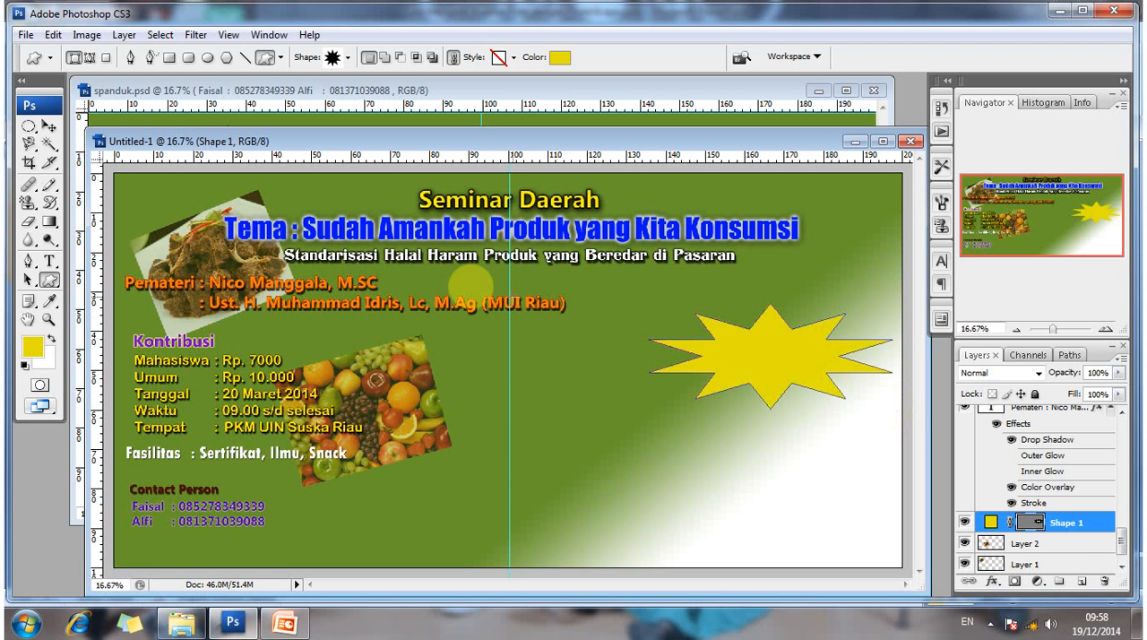
- Start the Type tool and set the text colour to near-white fbfbf8
key(t)
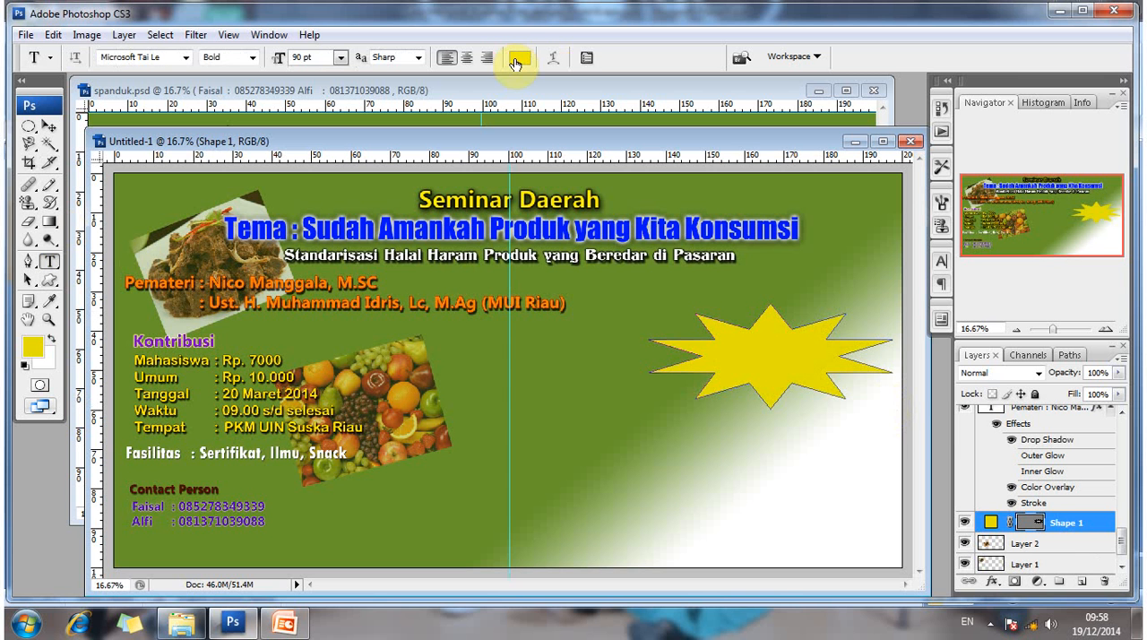
click(518, 58)
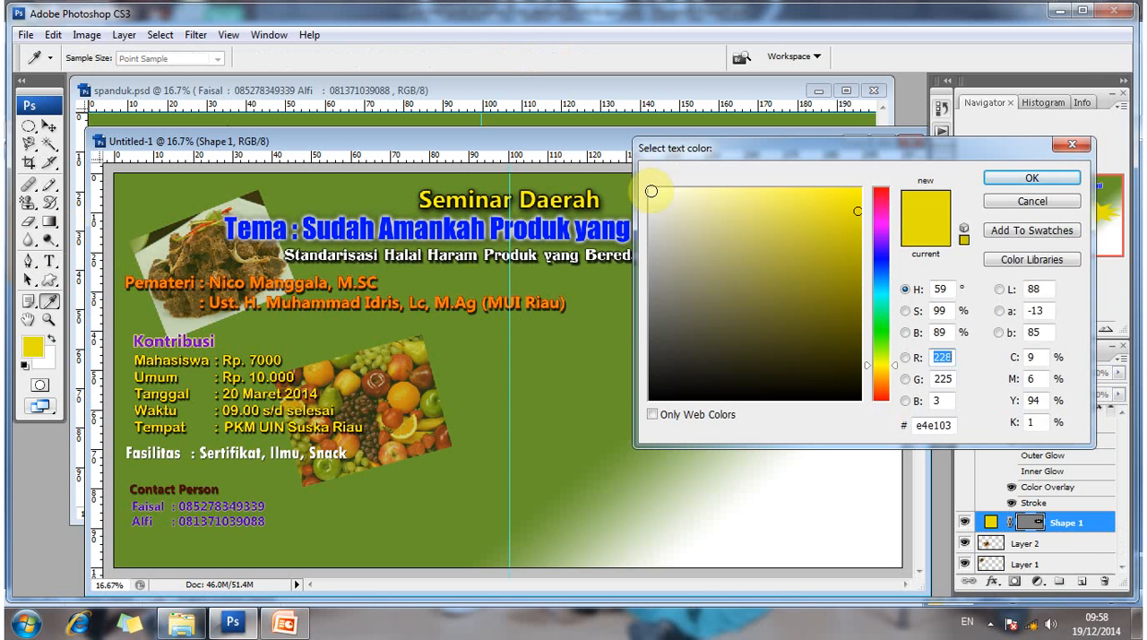
click(651, 191)
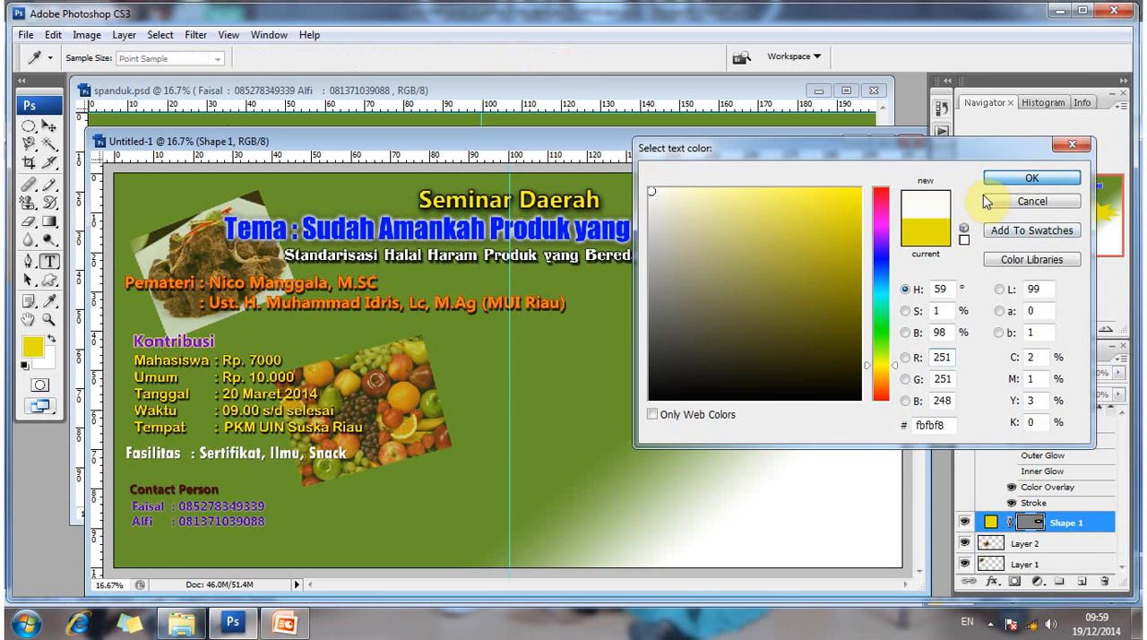
key(Return)
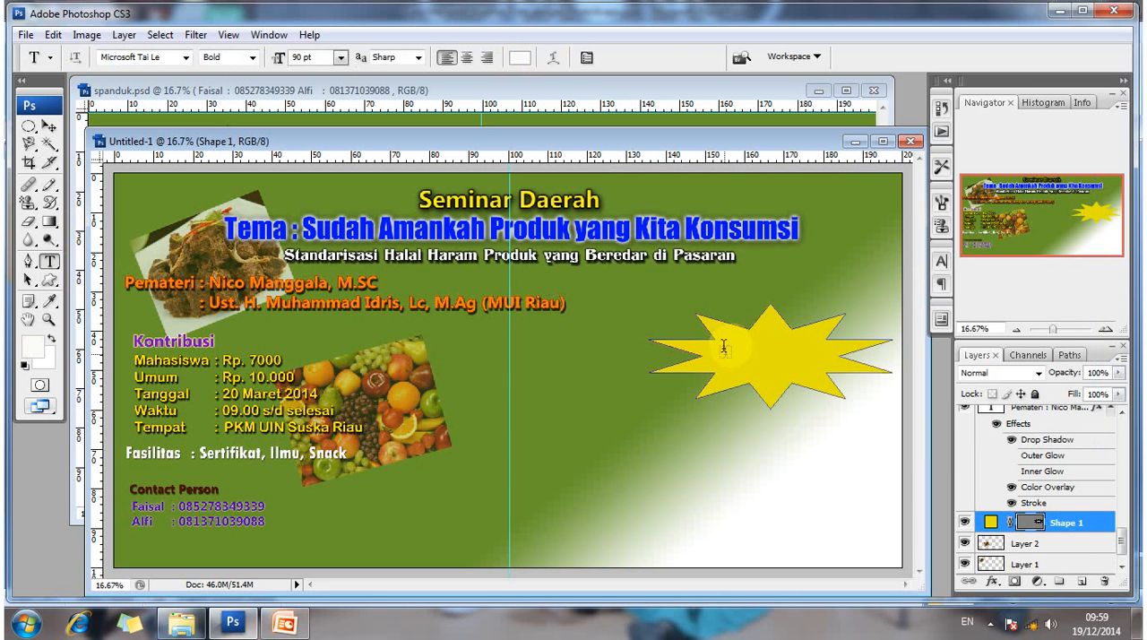
- Add the two-line text "Dimeriahkan Oleh" and "Penampilan NAsyid" on the yellow starburst
click(723, 348)
text(D)
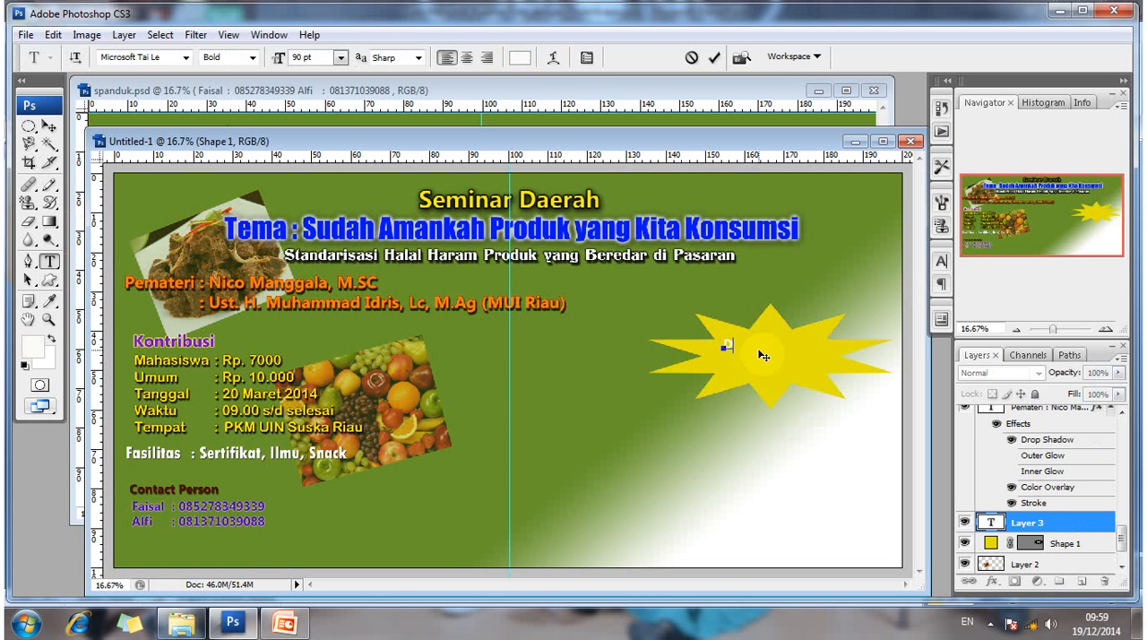
text(imer)
key(BackSpace)
key(BackSpace)
key(BackSpace)
key(BackSpace)
key(BackSpace)
text(Dimeriahkan Oleh)
key(Return)
text(Penampilan)
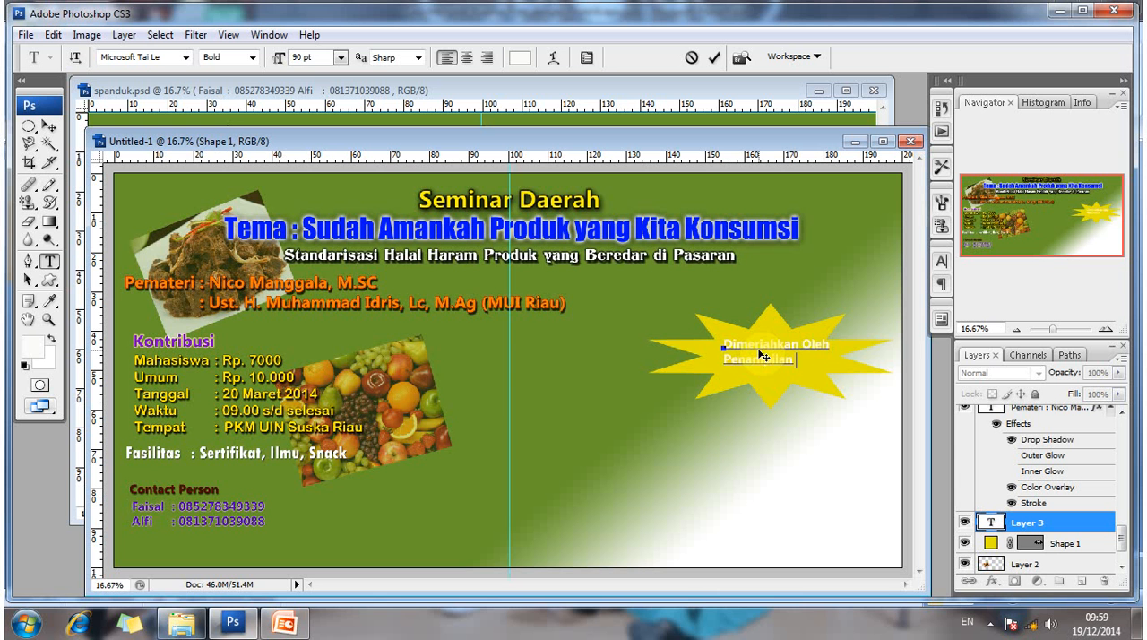
text( NAsyid)
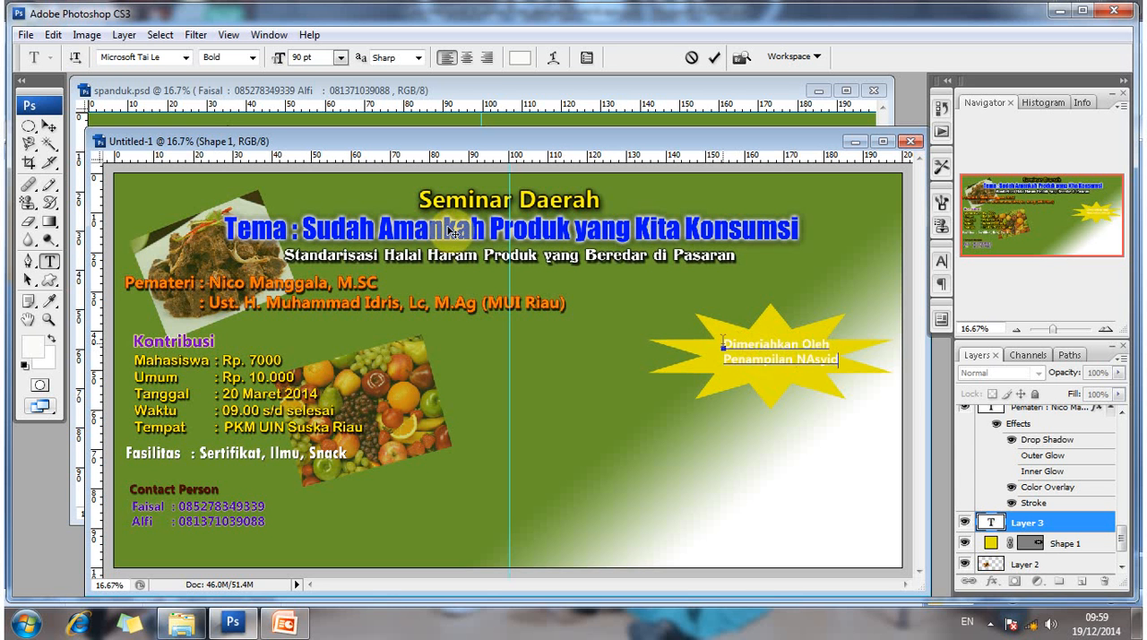
- Centre-align both lines of the starburst text and finish editing it with the Move tool
drag(711, 353, 900, 375)
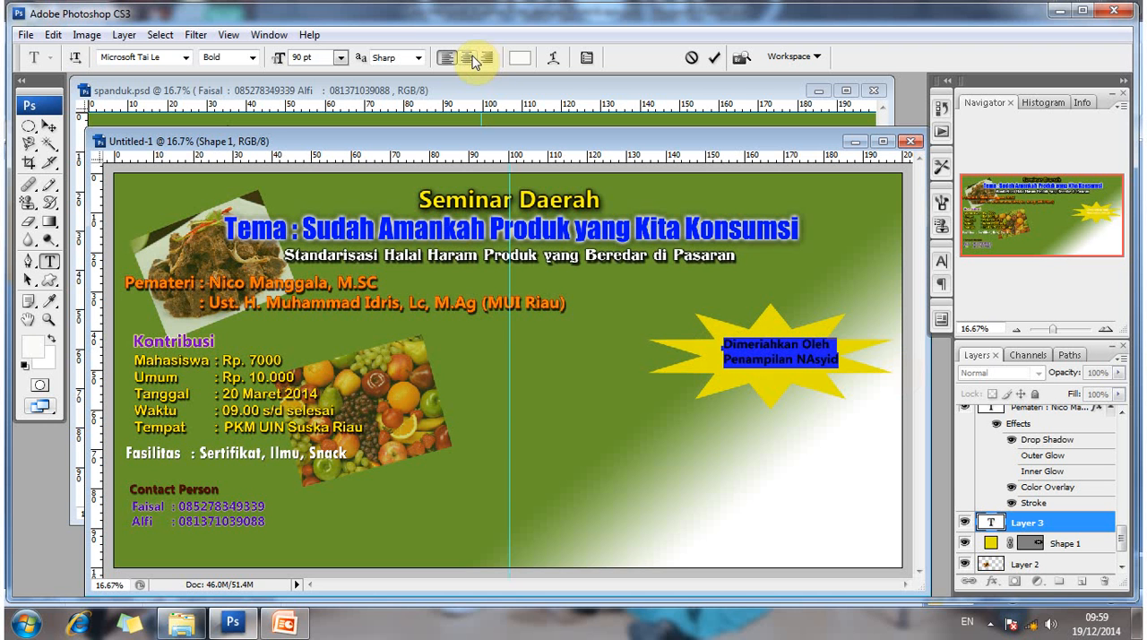
click(470, 57)
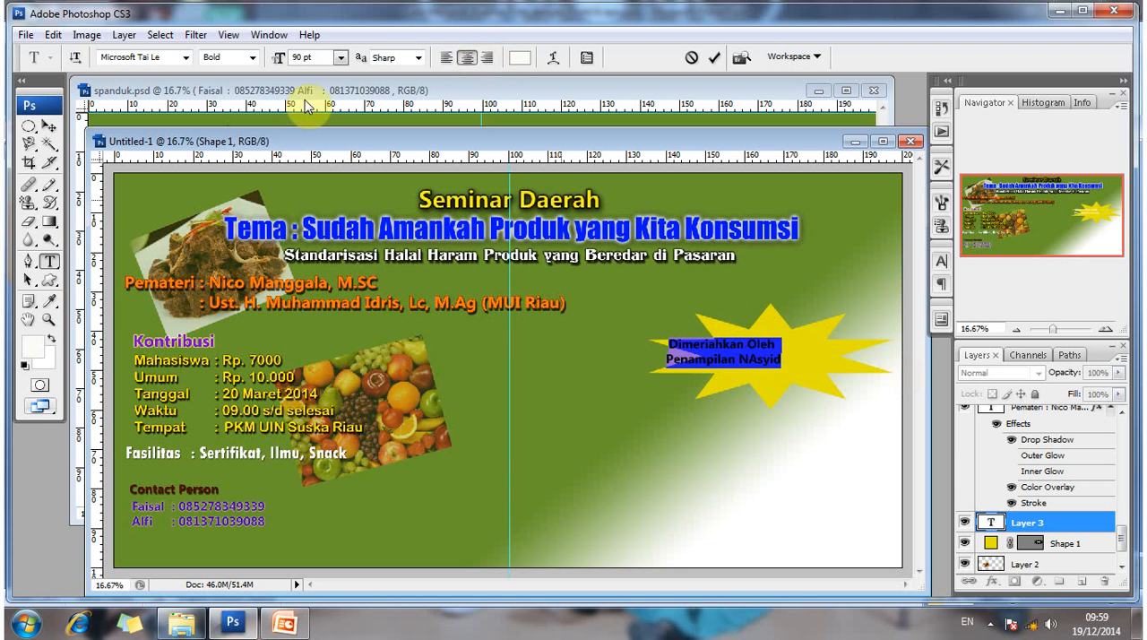
click(49, 125)
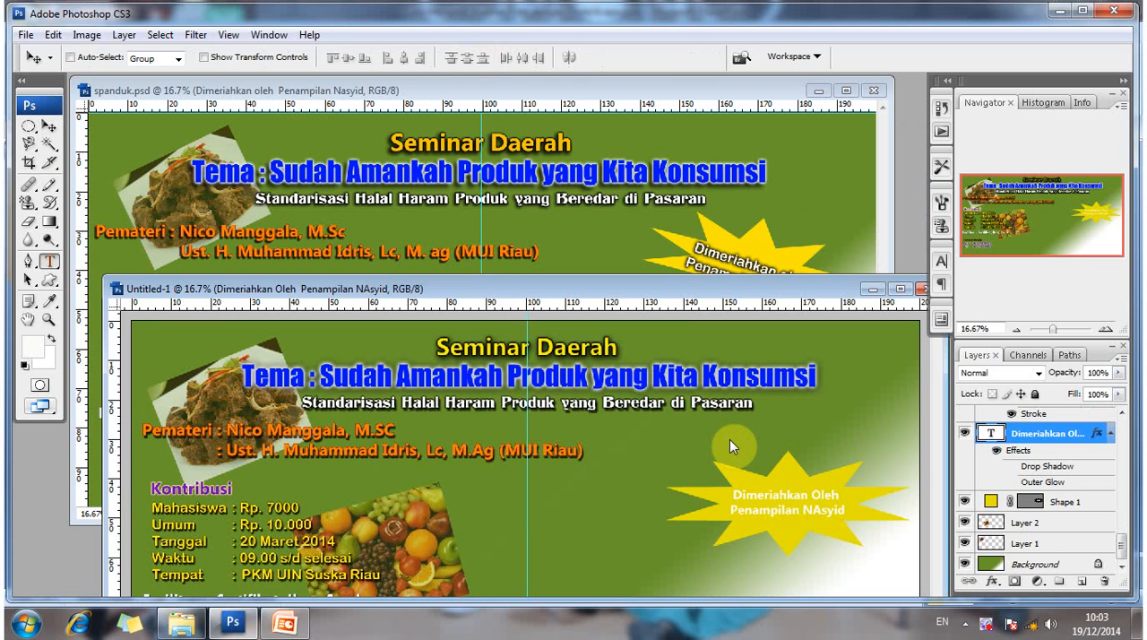
- Change the font of both starburst text lines to Arial Rounded MT Bold
key(t)
click(748, 494)
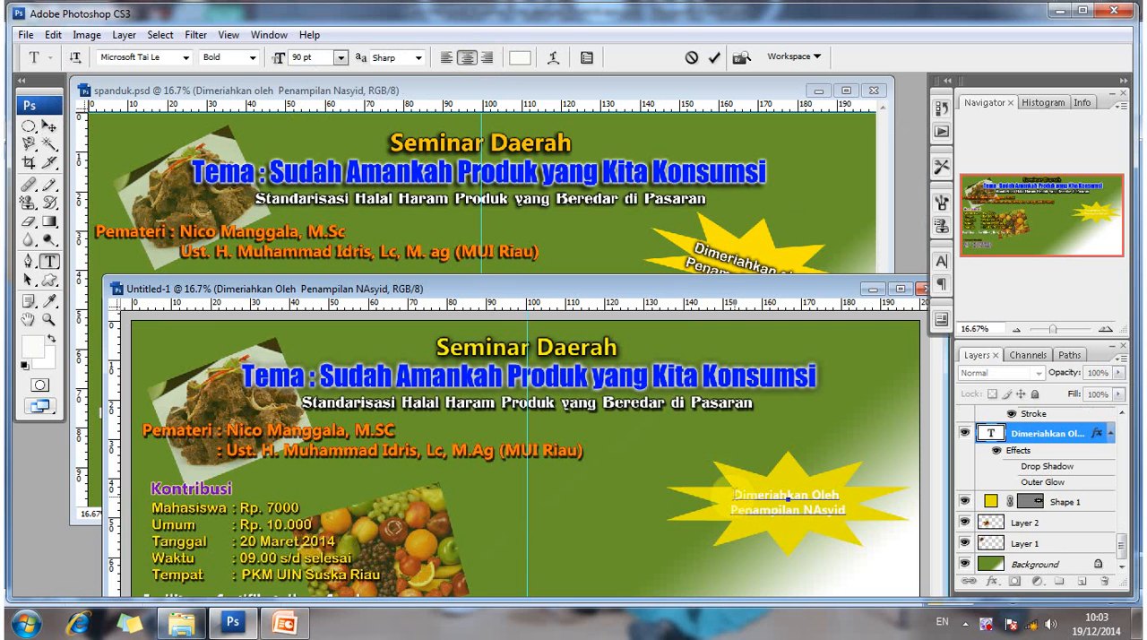
drag(733, 494, 846, 510)
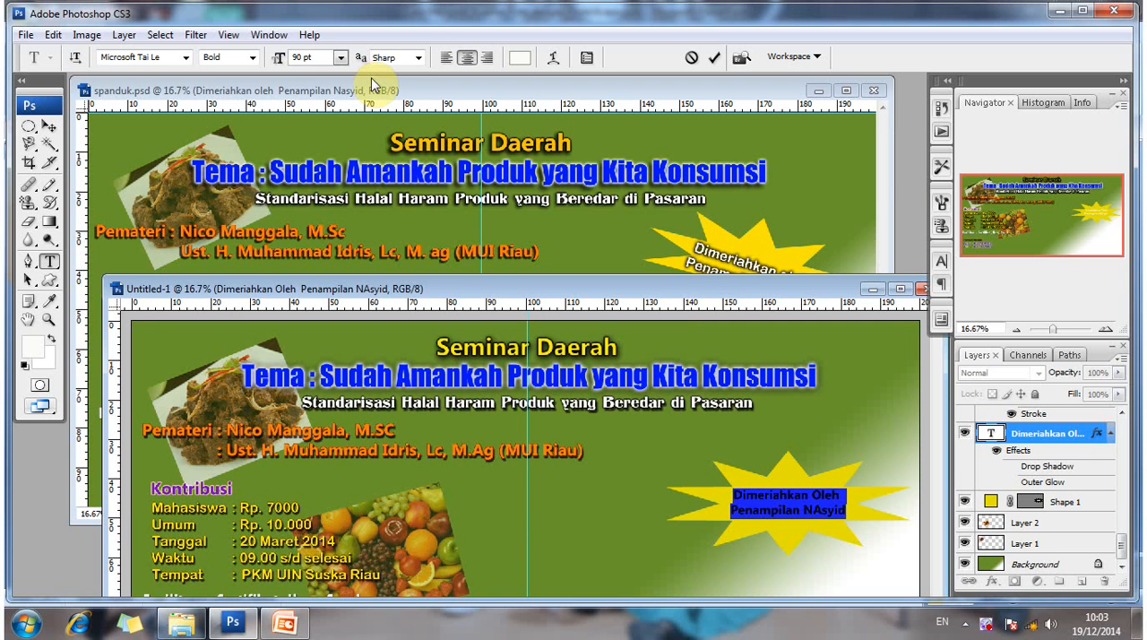
click(185, 58)
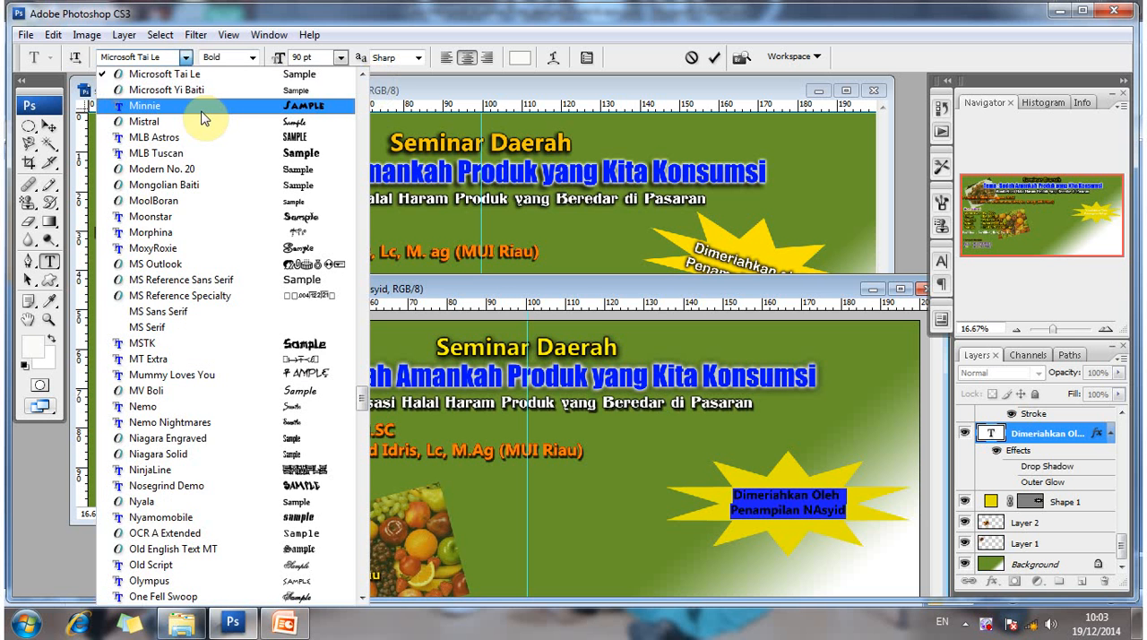
scroll(363, 425, up, 5)
scroll(366, 425, up, 15)
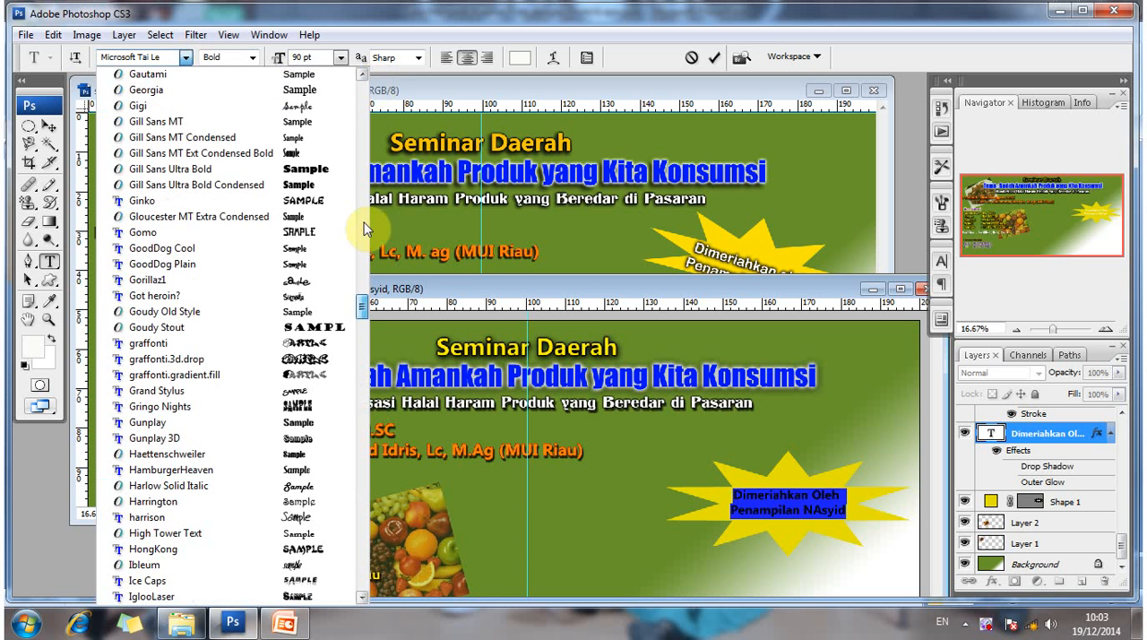
scroll(366, 229, up, 15)
scroll(354, 102, up, 5)
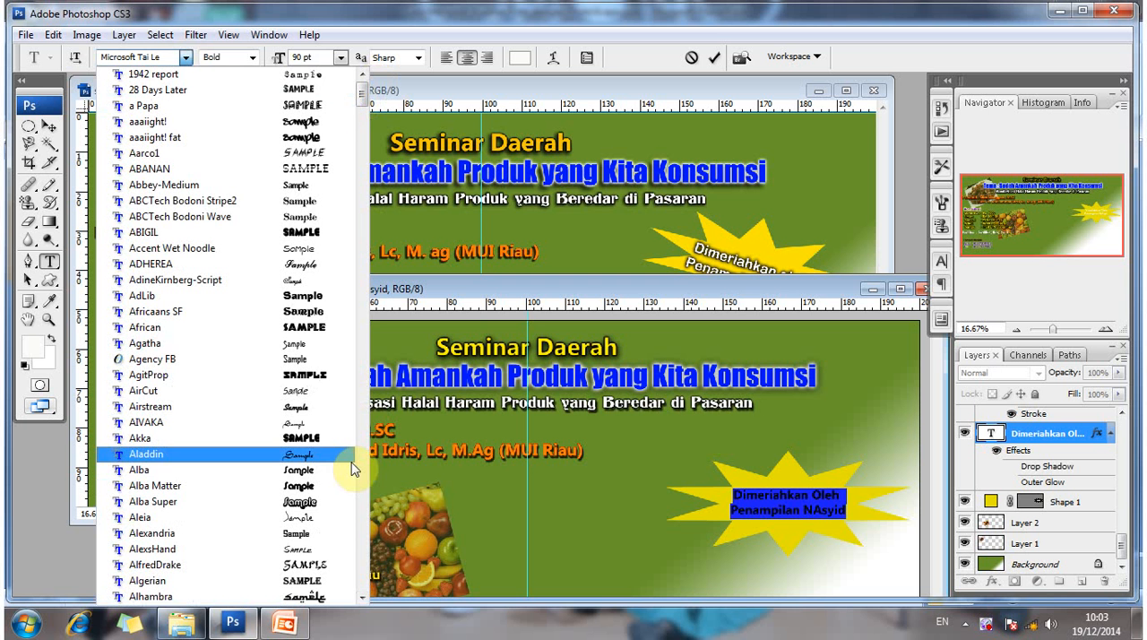
scroll(355, 469, down, 8)
scroll(355, 472, down, 3)
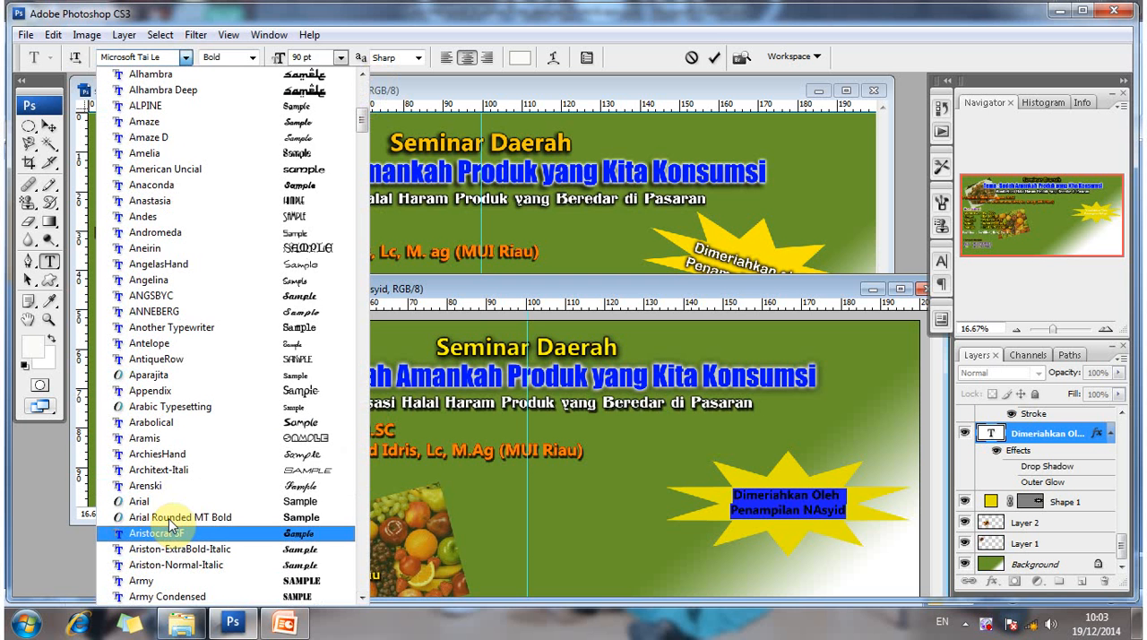
scroll(197, 473, down, 1)
click(197, 473)
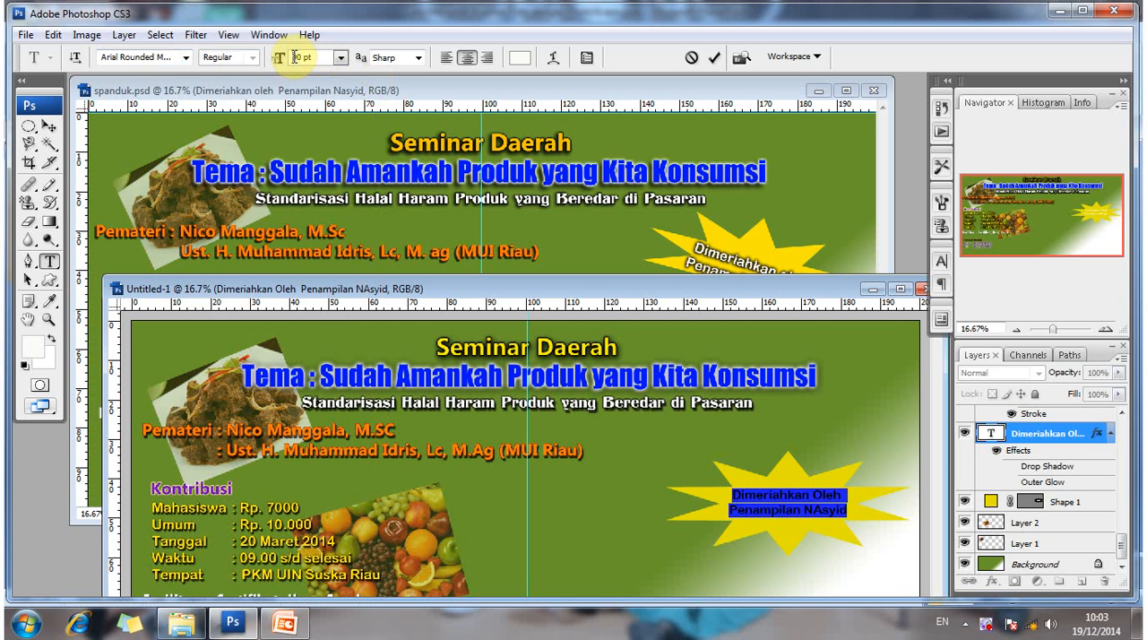
- Set the starburst text size to 100 pt and finish editing it with the Move tool
click(285, 61)
text(100)
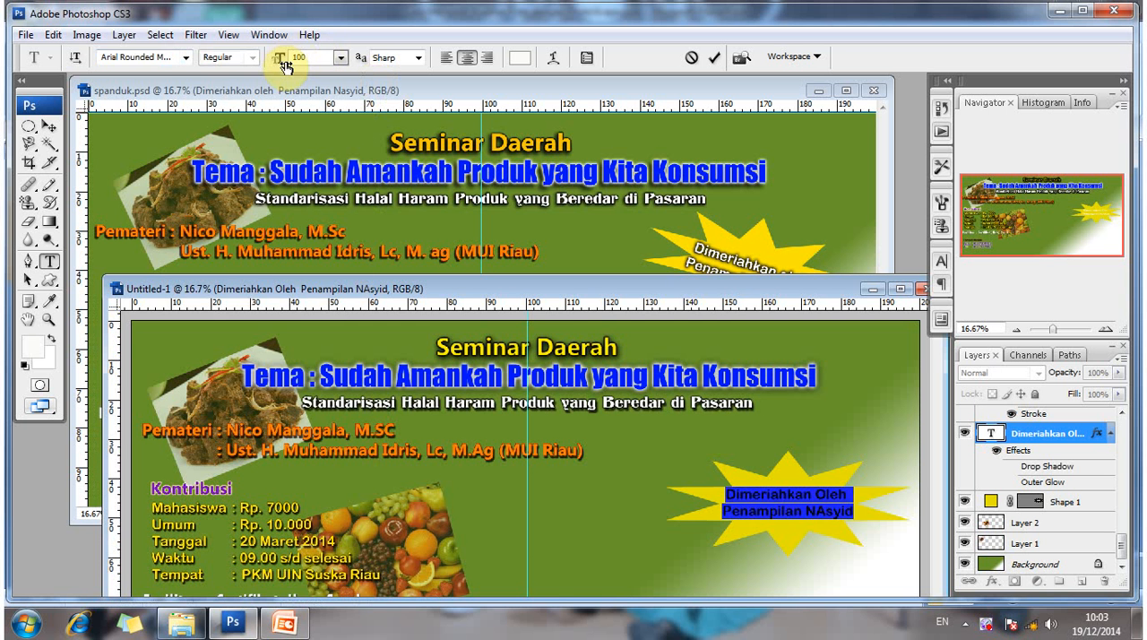
click(48, 127)
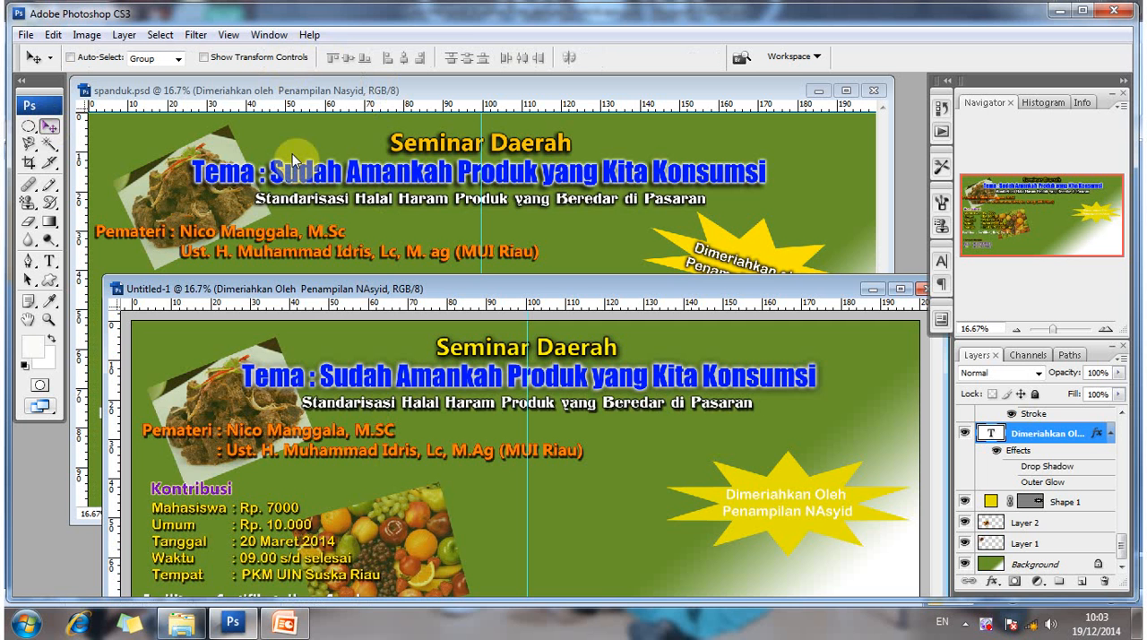
- Add a Drop Shadow to the starburst text with distance 5 px, spread 0% and size 5 px
right_click(1078, 436)
click(897, 144)
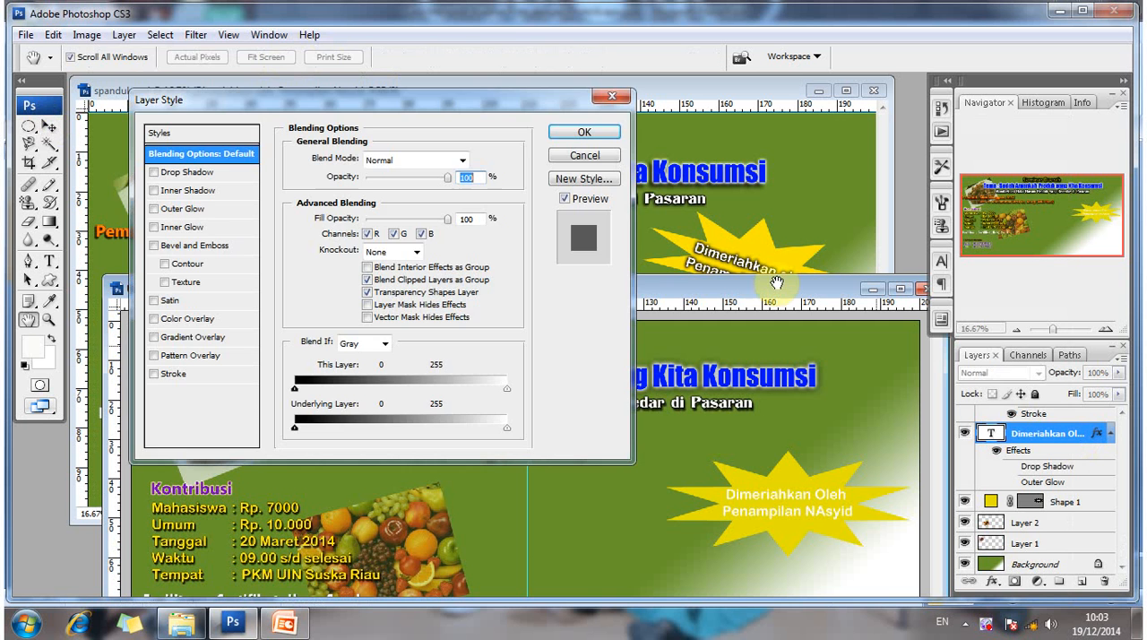
click(215, 173)
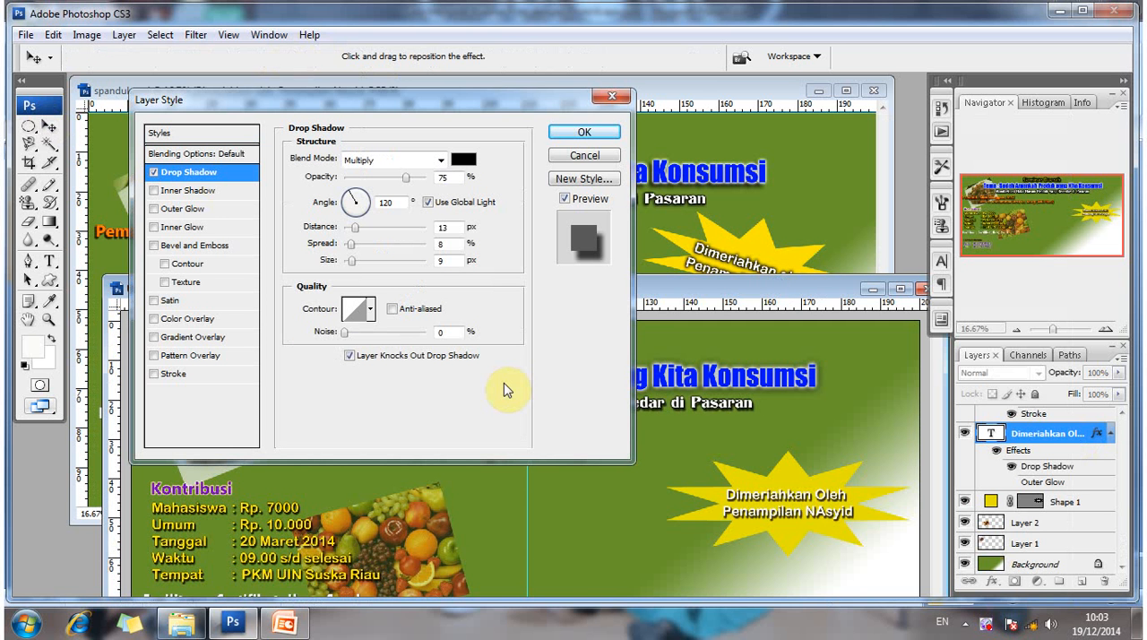
click(424, 230)
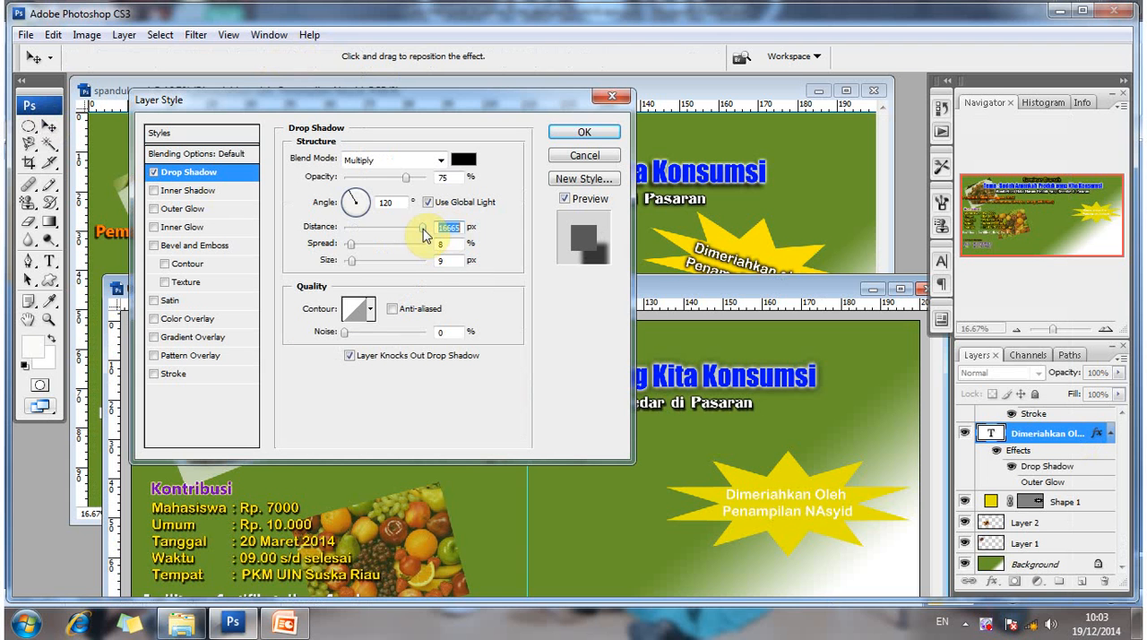
text(5)
click(453, 247)
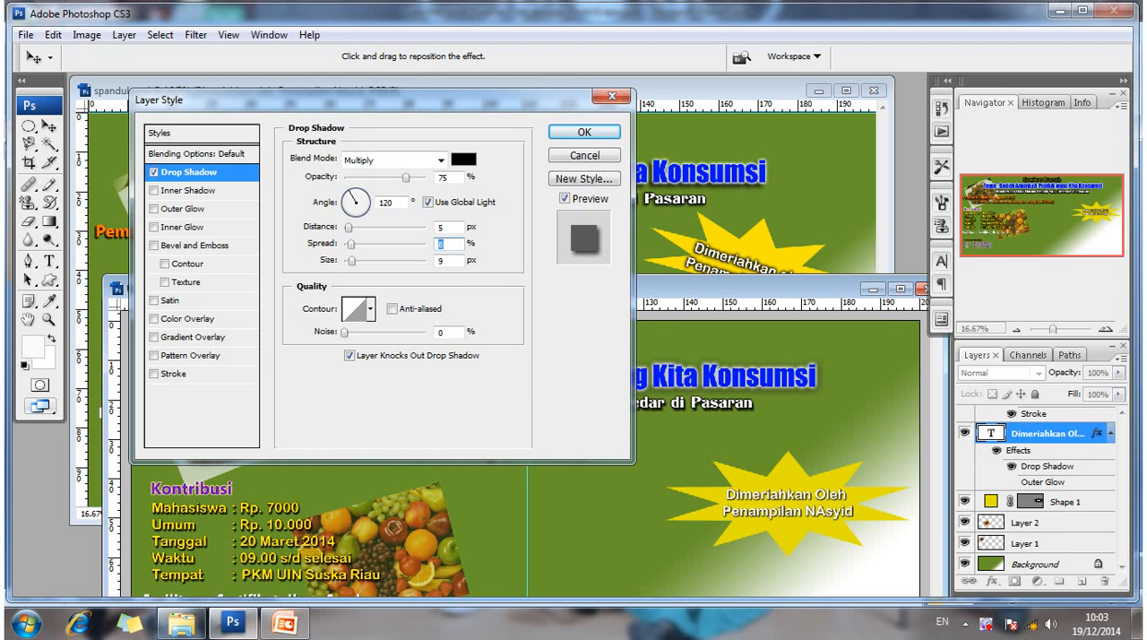
text(0)
click(408, 260)
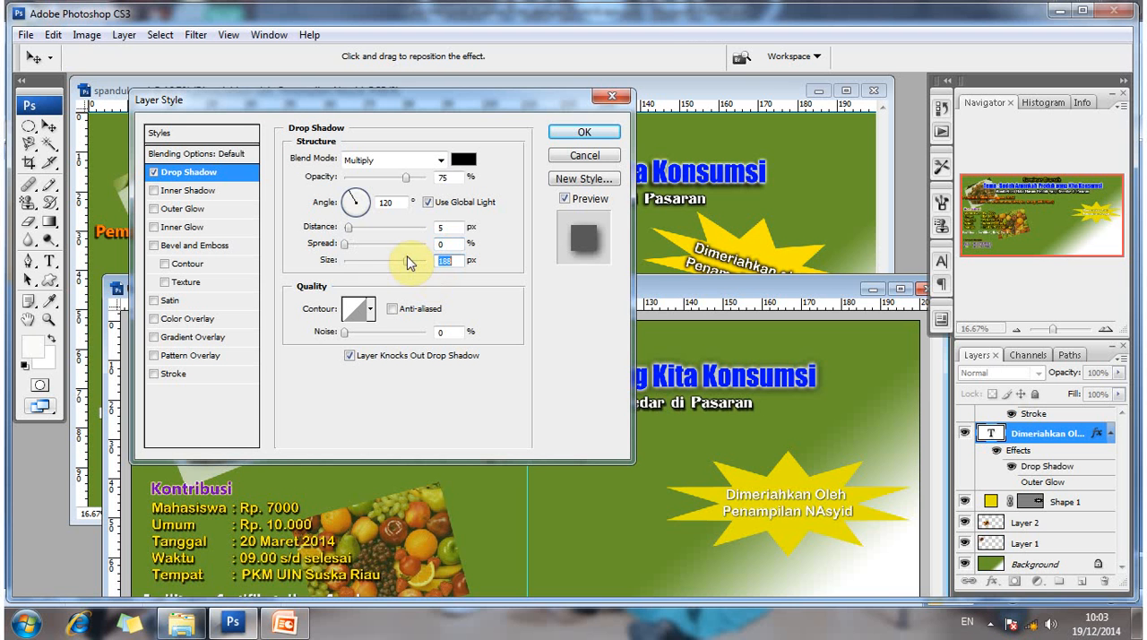
text(5)
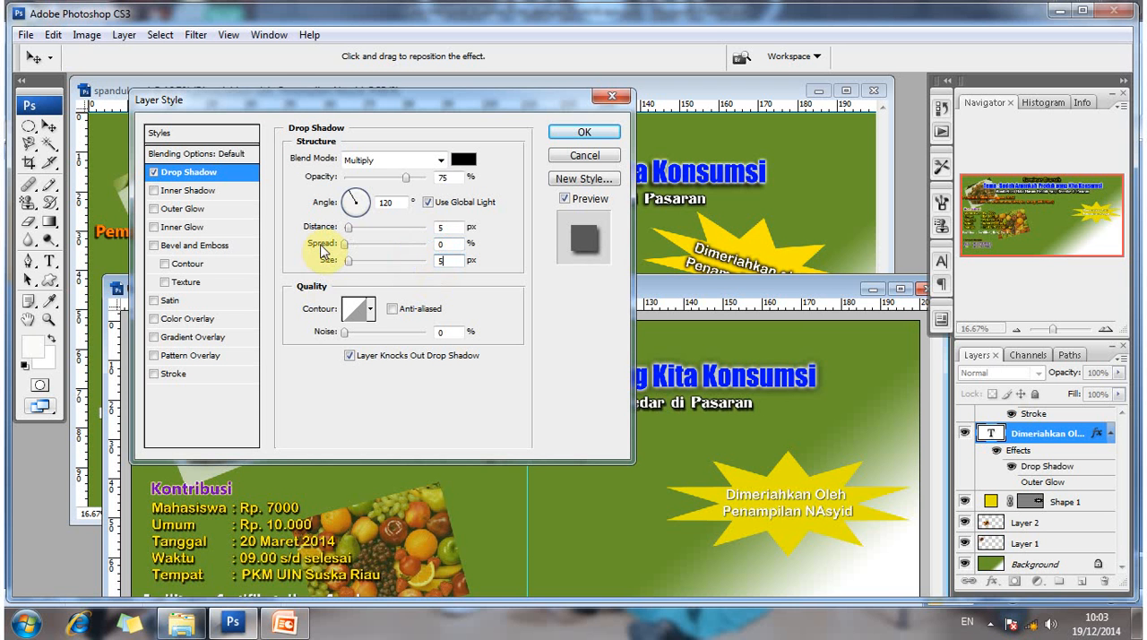
- Add a black Outer Glow with a size of 27 px to the starburst text and apply the layer style
click(219, 211)
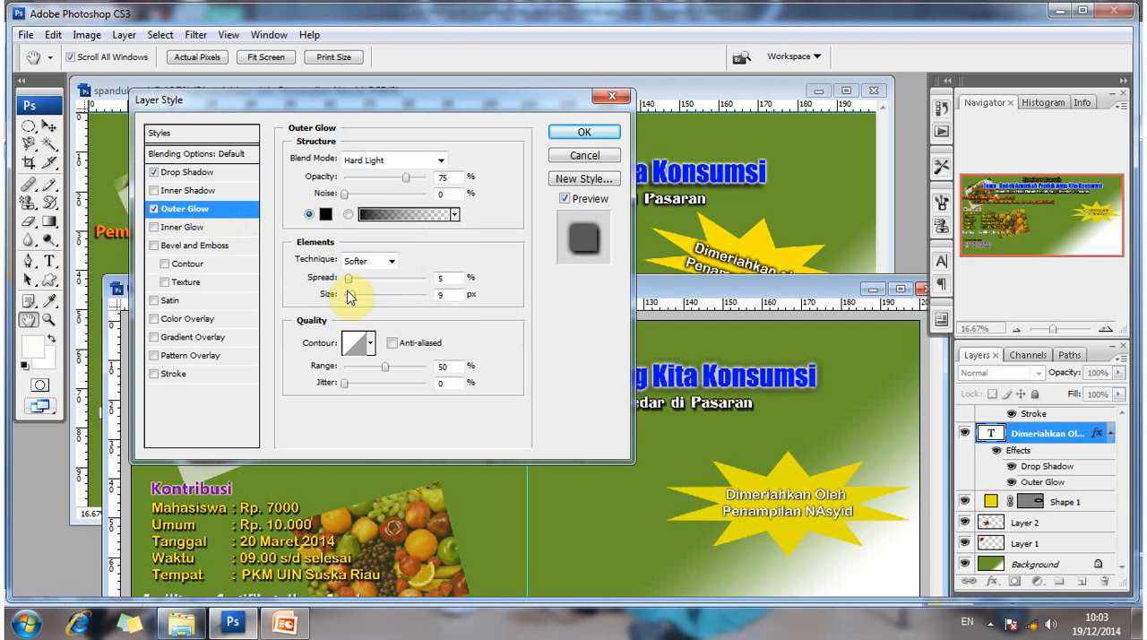
drag(352, 302, 357, 303)
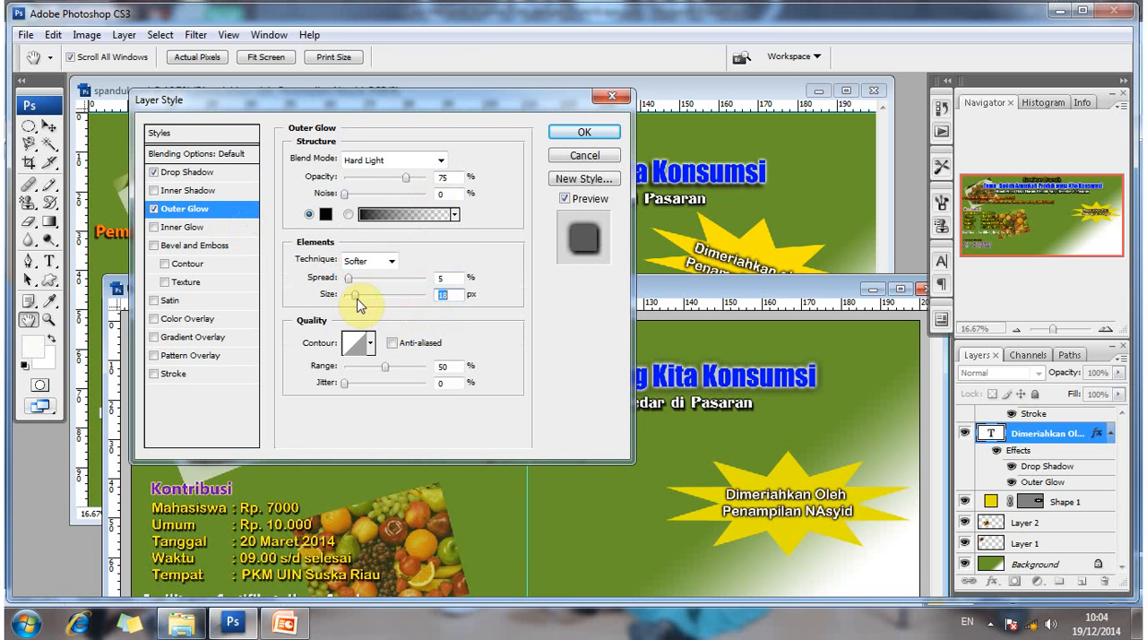
drag(359, 305, 360, 303)
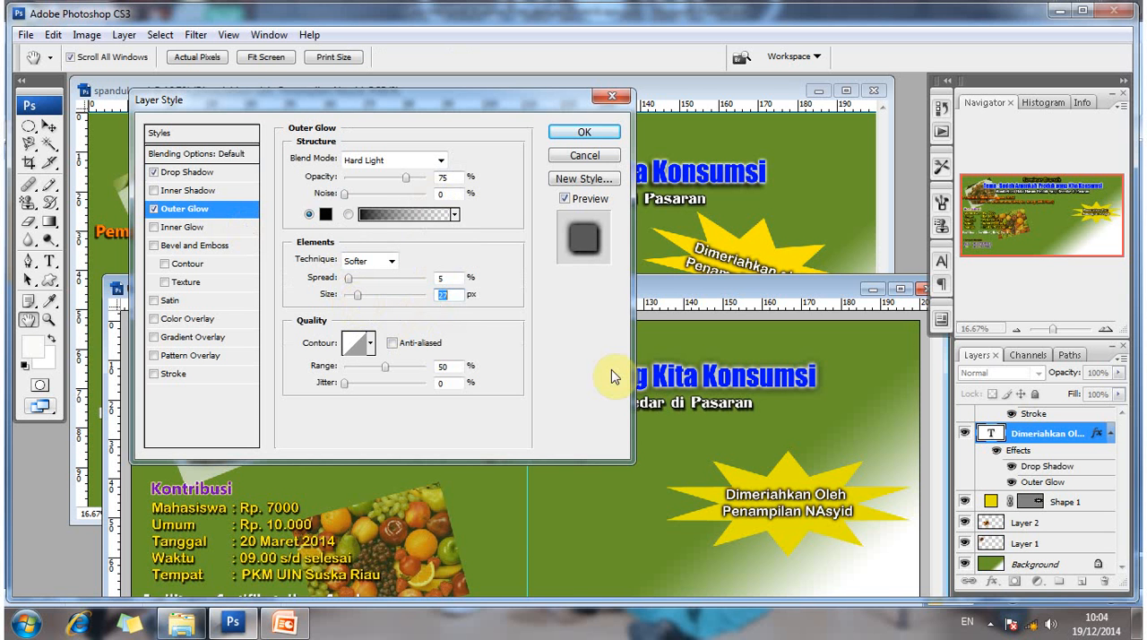
click(584, 132)
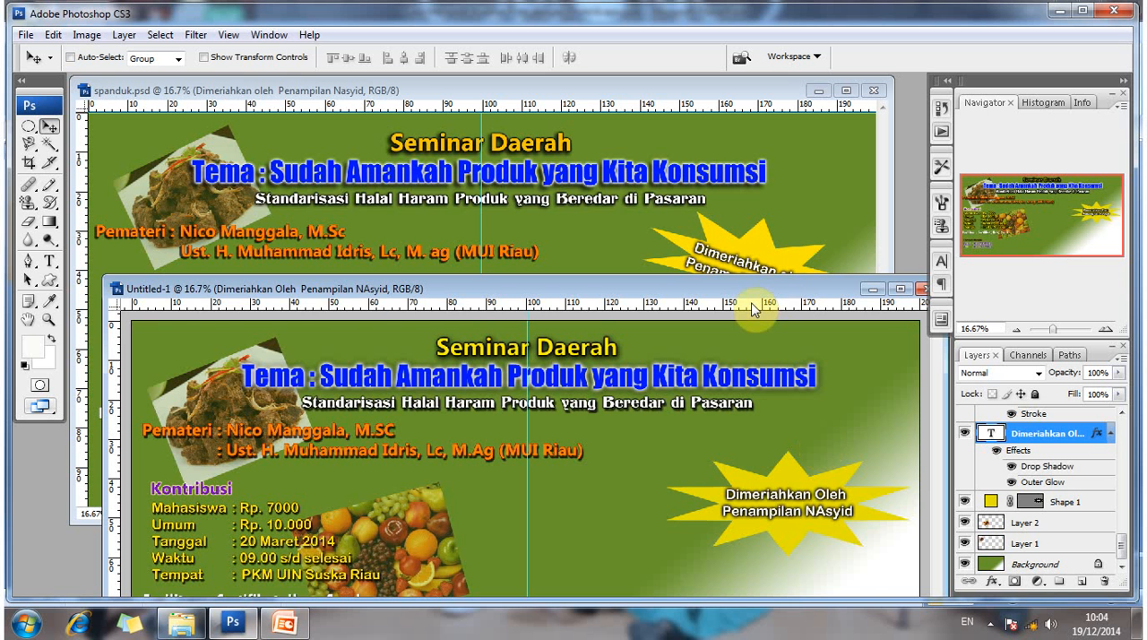
- Show the transform controls, rotate the yellow starburst 13.5° clockwise and narrow it to 97.4% width
drag(794, 283, 780, 280)
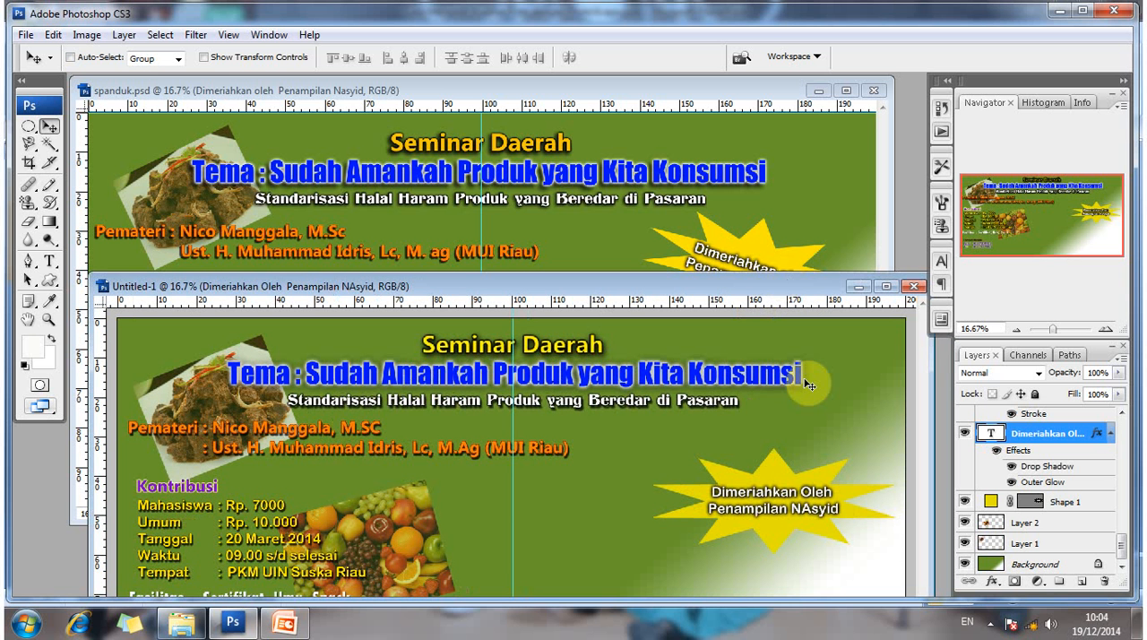
right_click(772, 482)
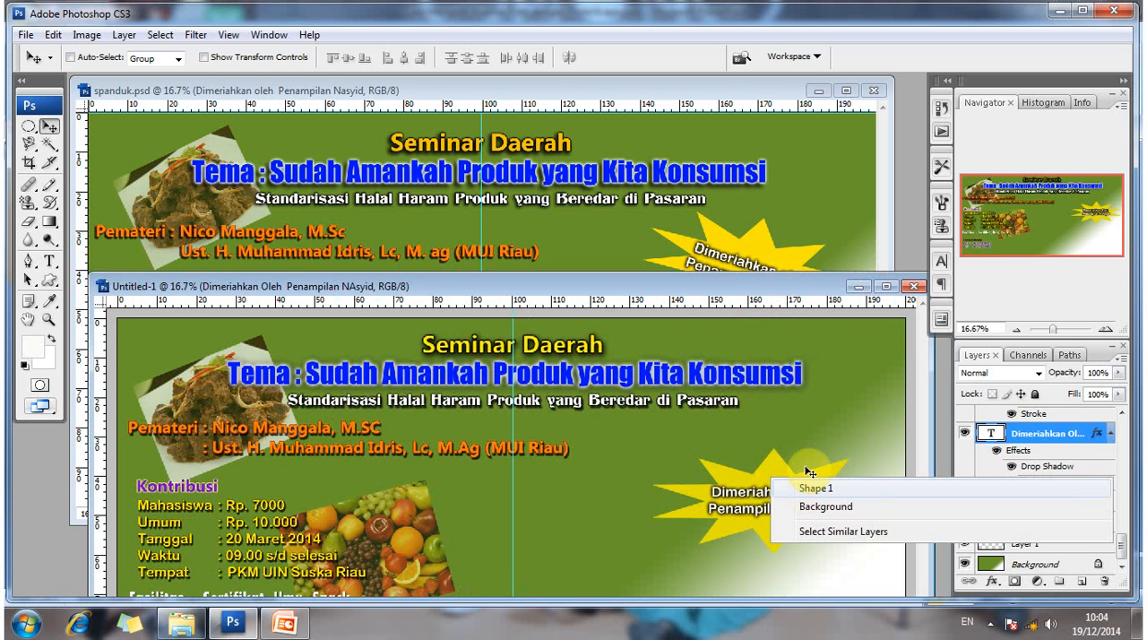
click(814, 488)
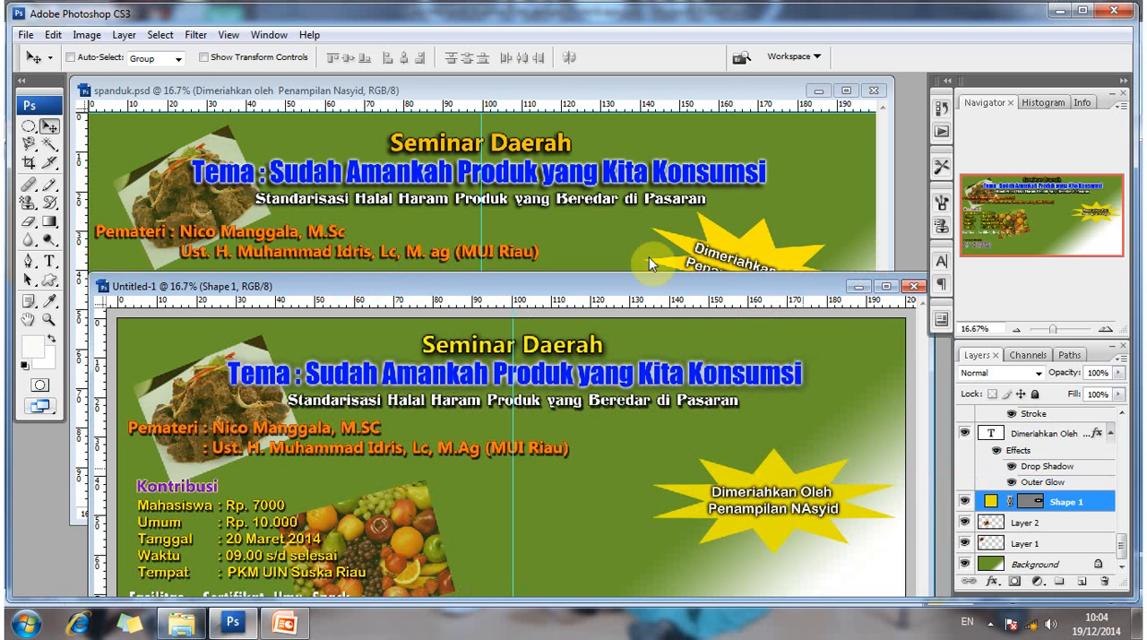
click(203, 57)
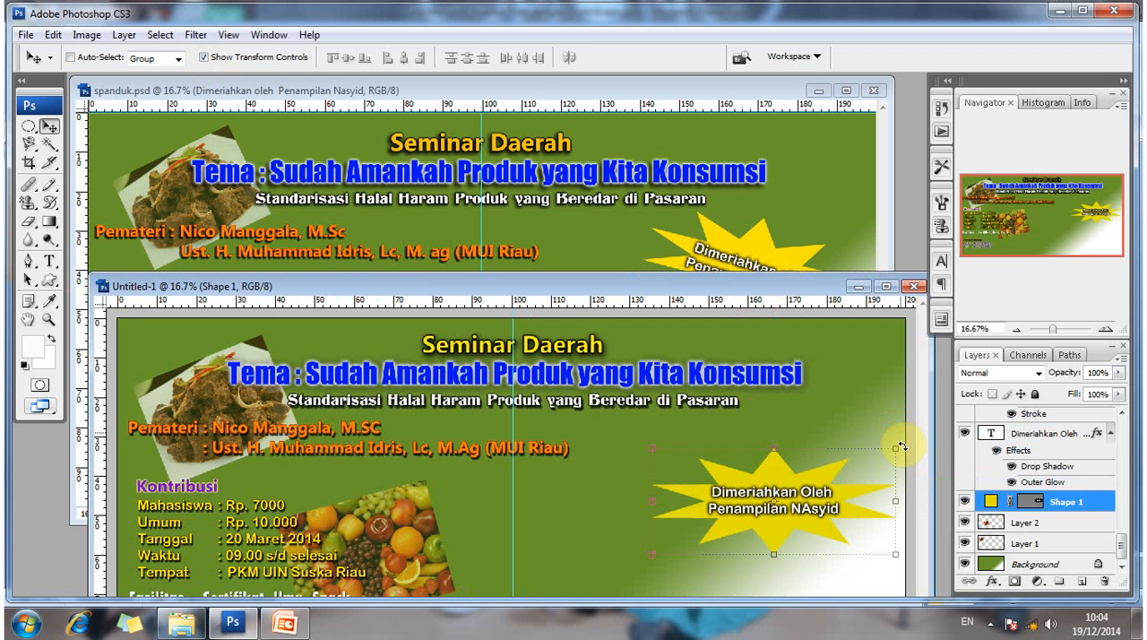
drag(902, 445, 911, 467)
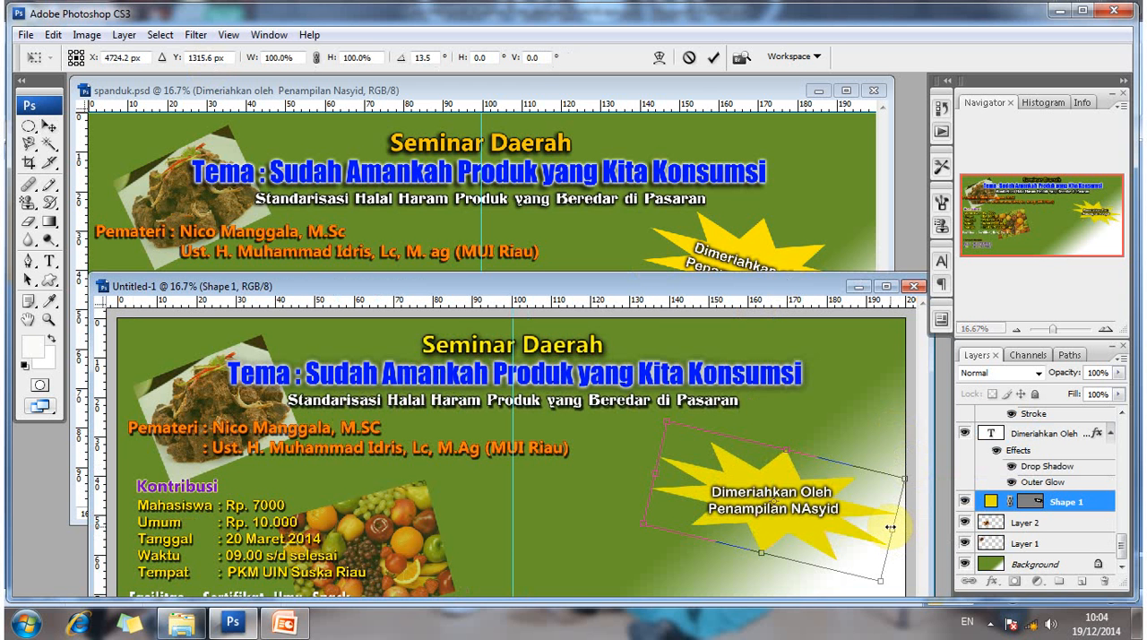
drag(882, 519, 886, 520)
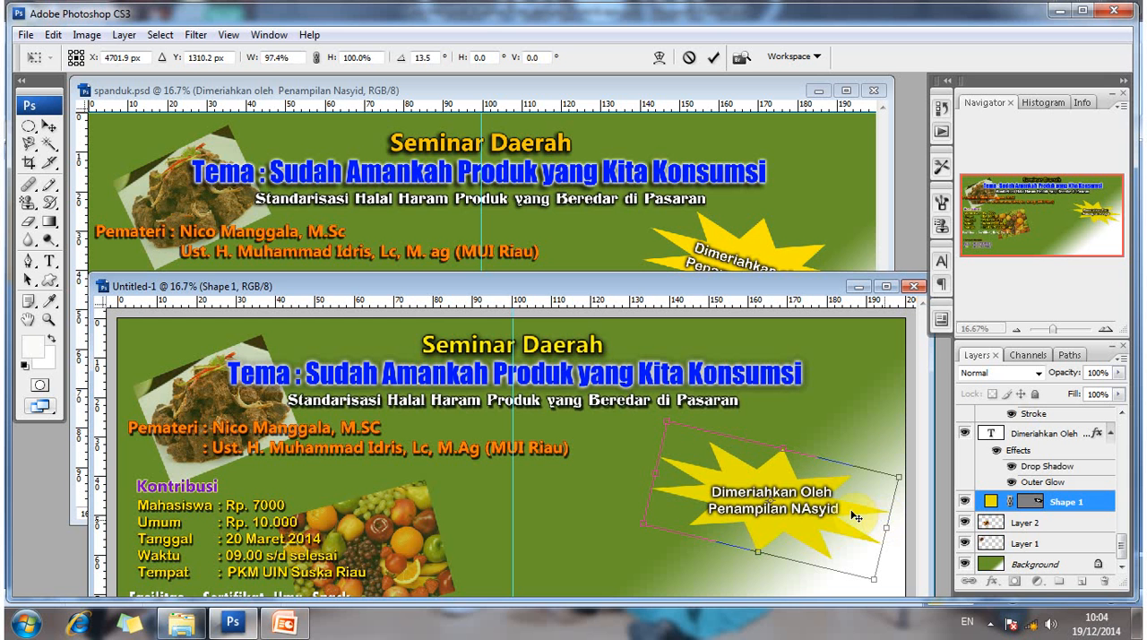
key(Return)
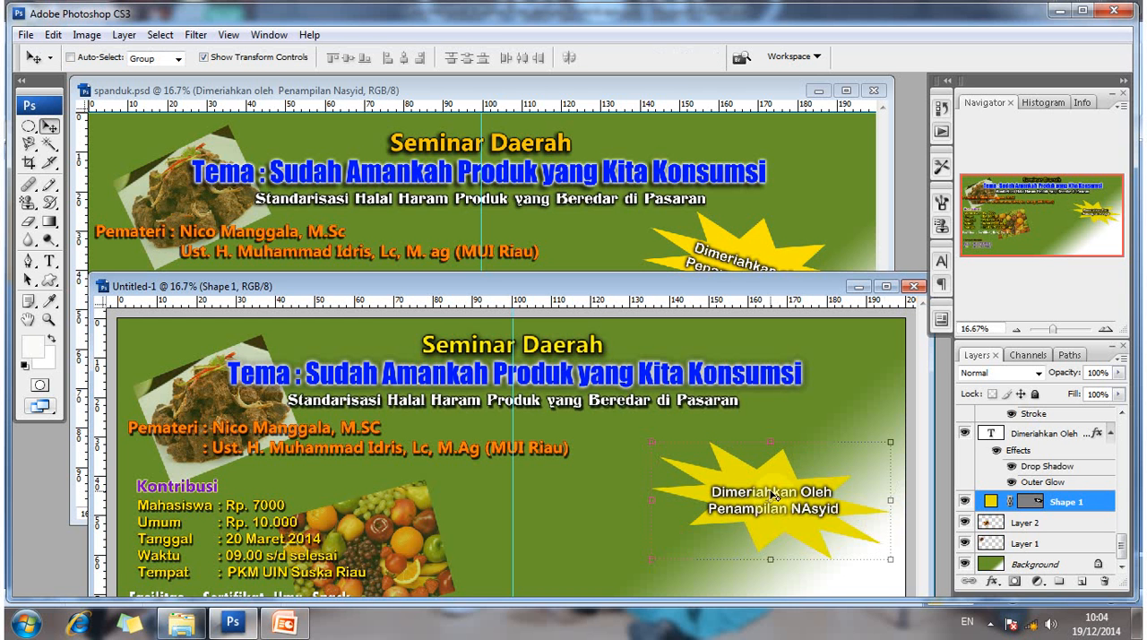
- Rotate the starburst's text layer 13.8° clockwise to match the tilted star
right_click(848, 481)
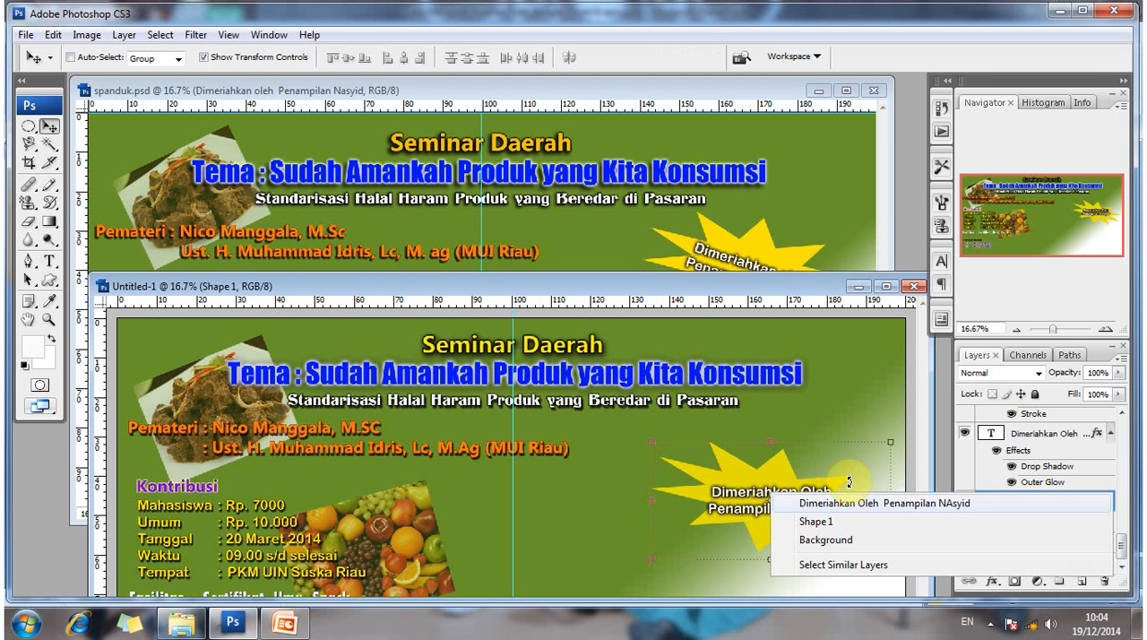
click(862, 503)
key(ctrl+t)
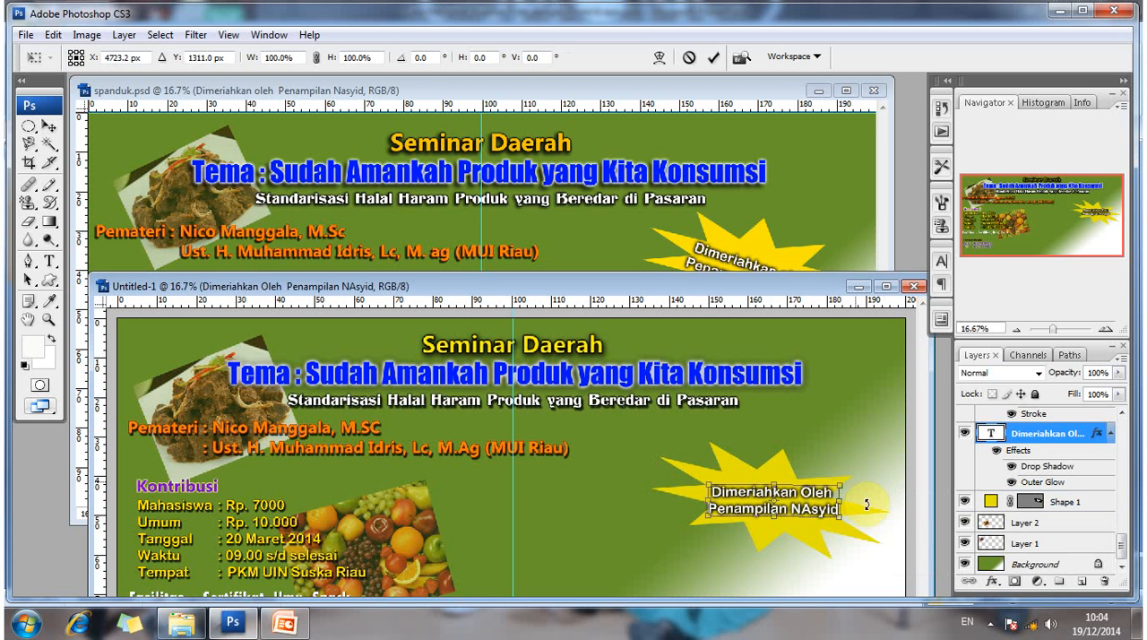
drag(866, 503, 870, 501)
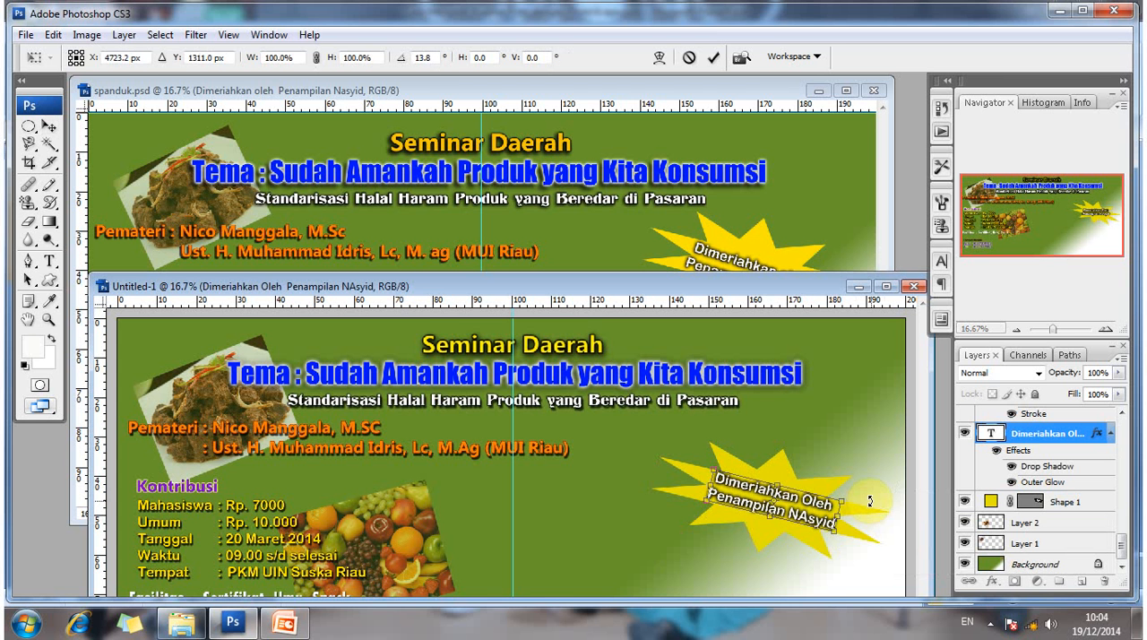
key(Return)
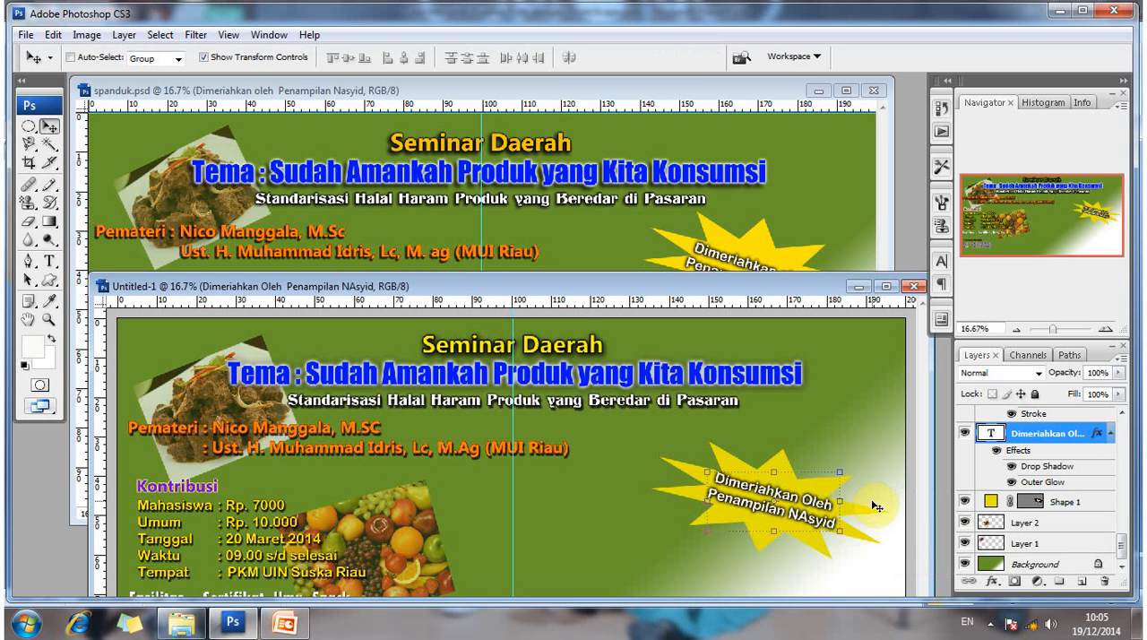
- Nudge the rotated text slightly left so it sits centred on the starburst
key(Left)
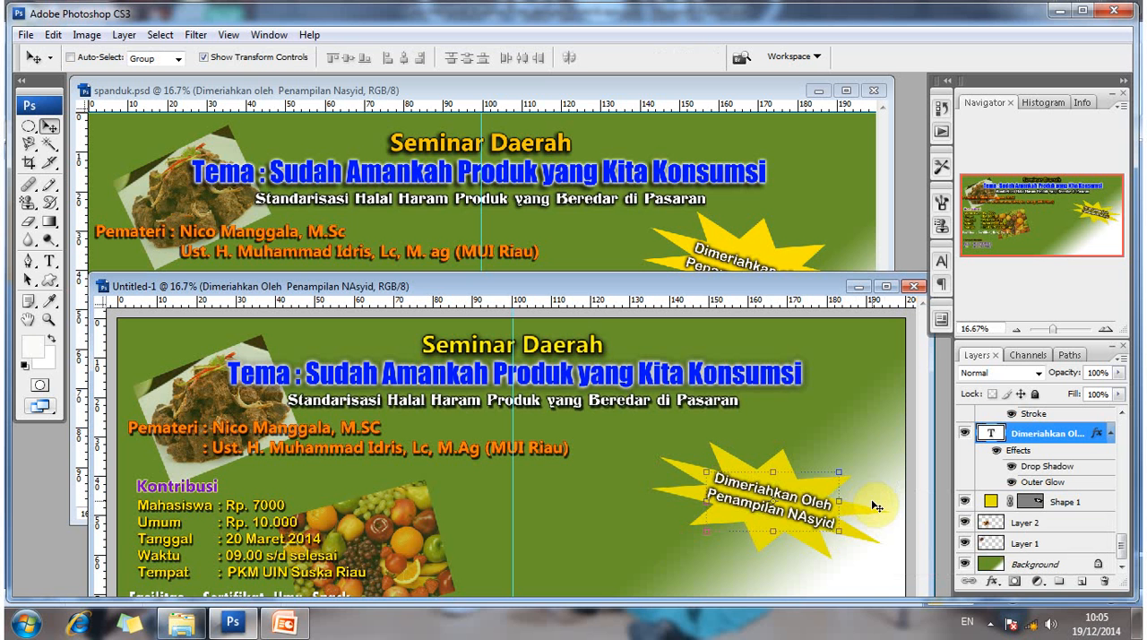
key(Left)
key(Left)
key(Left)
key(Left)
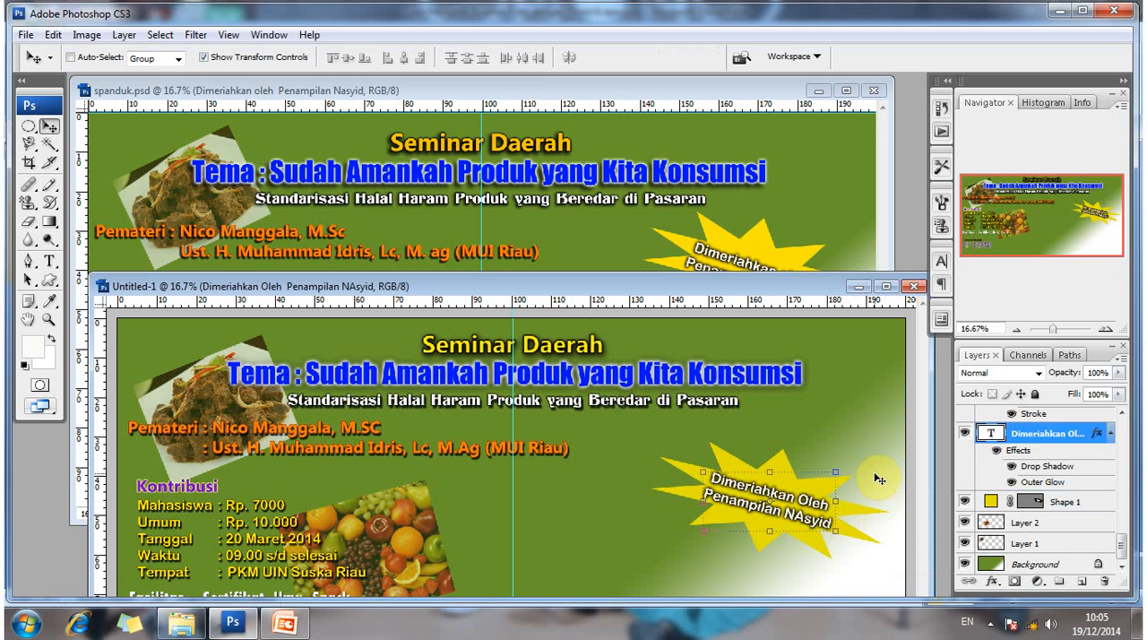
key(Right)
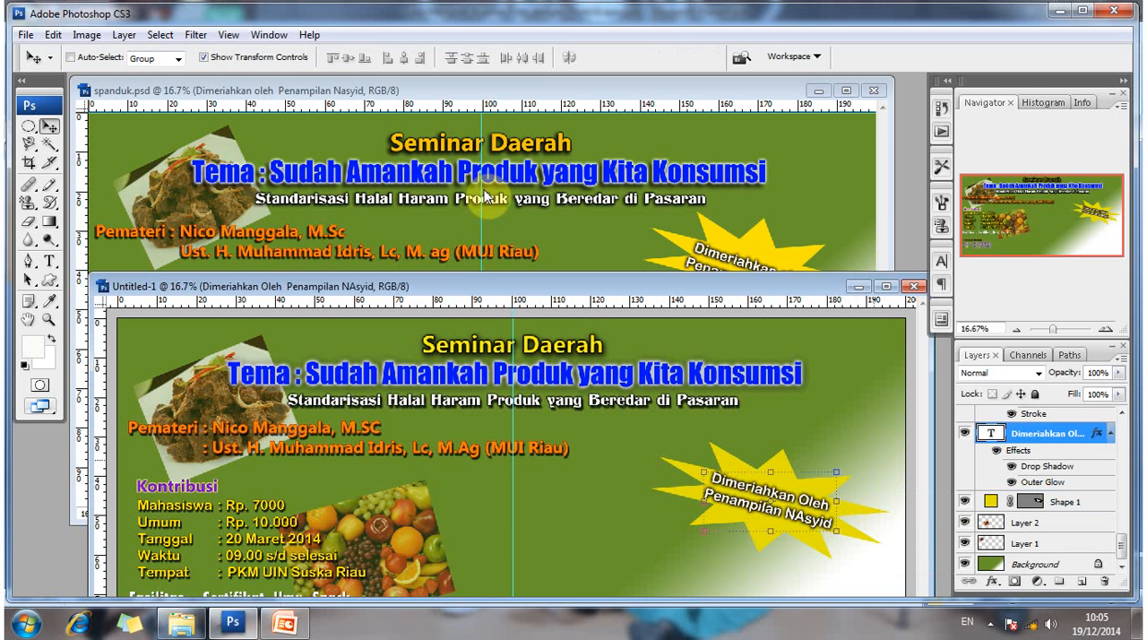
- Move the yellow starburst and its text slightly up and to the right, keeping the text centred on the star
ctrl+click(791, 475)
drag(783, 484, 760, 508)
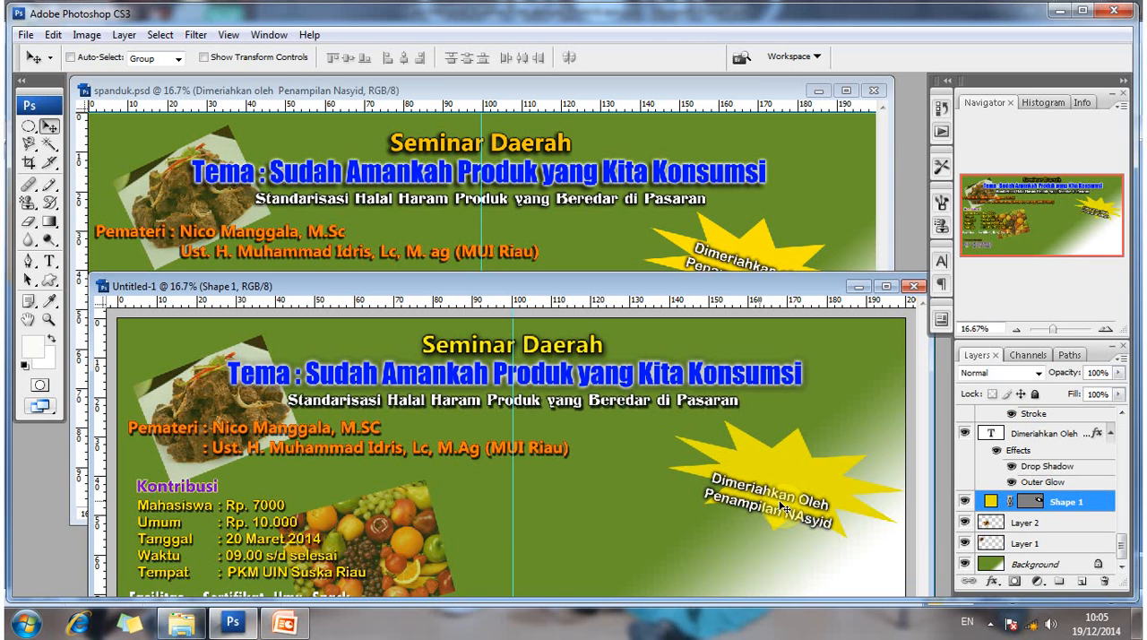
ctrl+click(791, 479)
drag(791, 479, 852, 534)
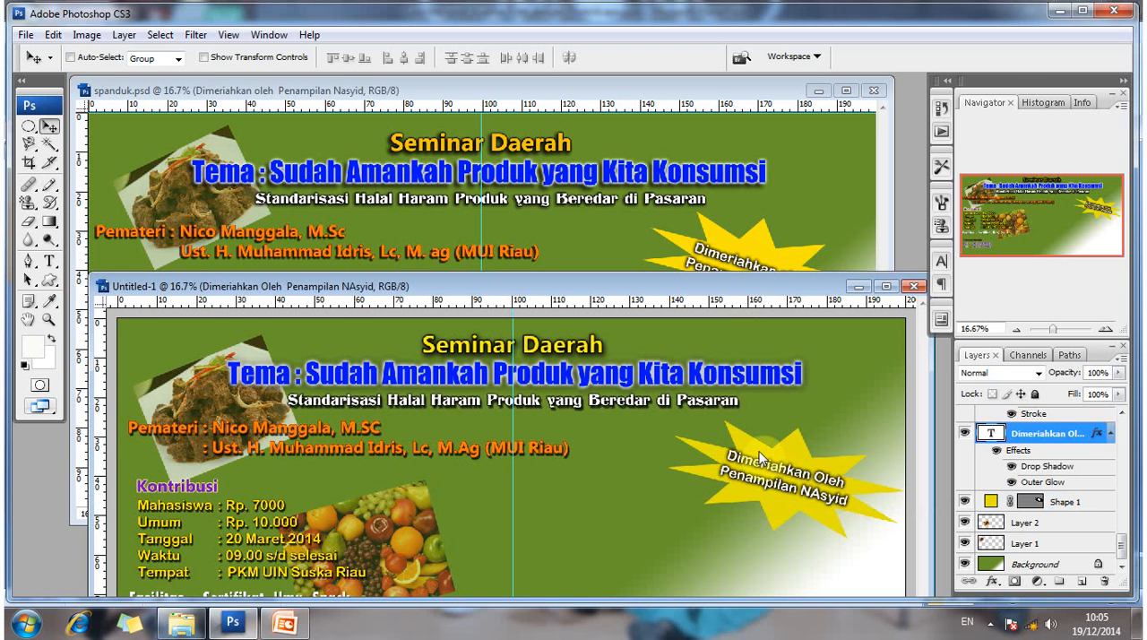
- Examine spanduk.psd for the elements still missing from the new banner, and return to the Untitled-1 document
drag(738, 287, 780, 544)
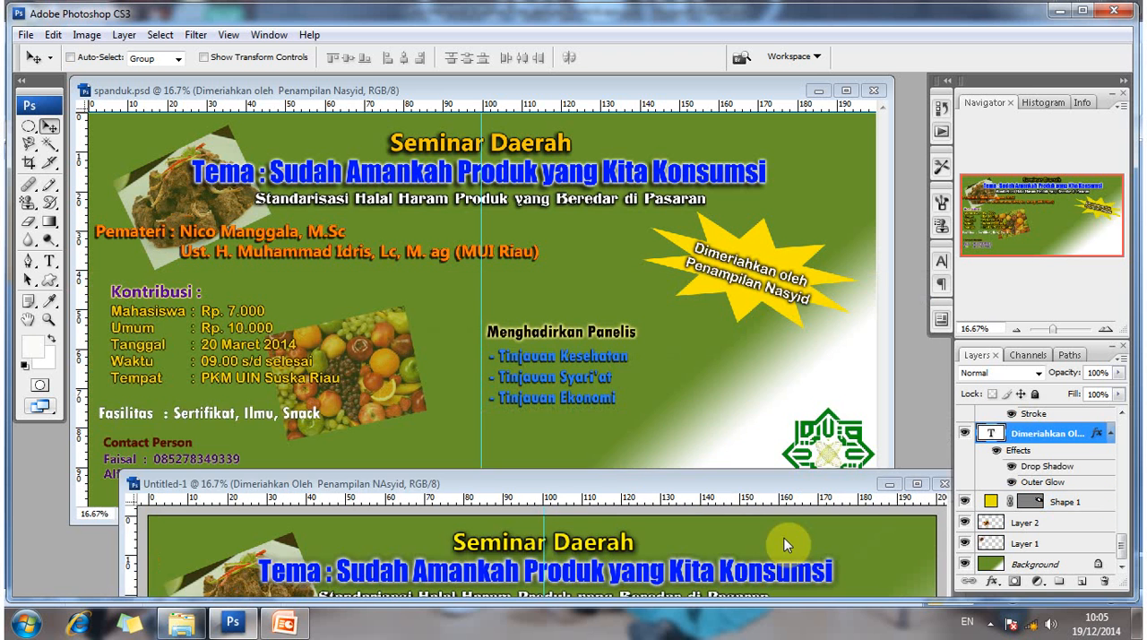
drag(762, 464, 753, 275)
drag(643, 275, 642, 195)
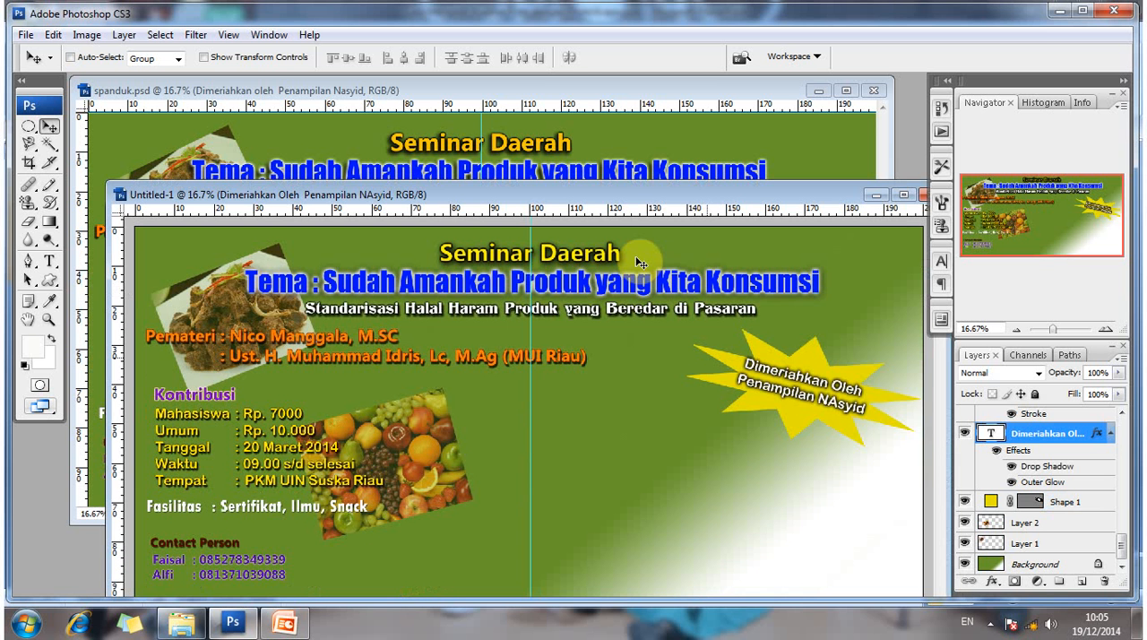
drag(572, 191, 553, 172)
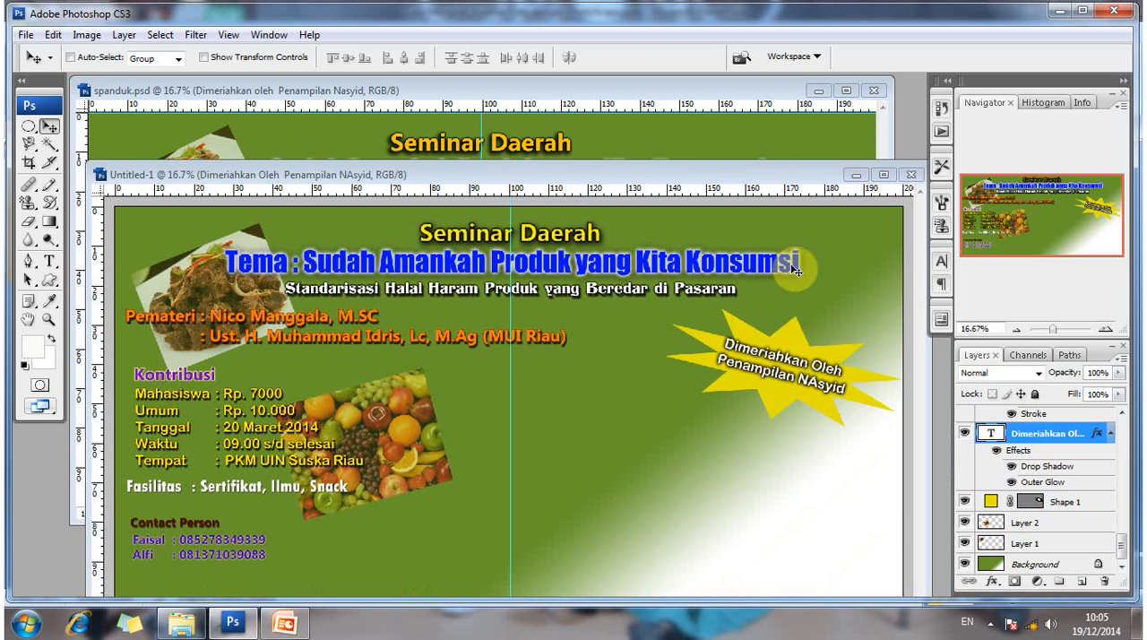
drag(628, 175, 612, 153)
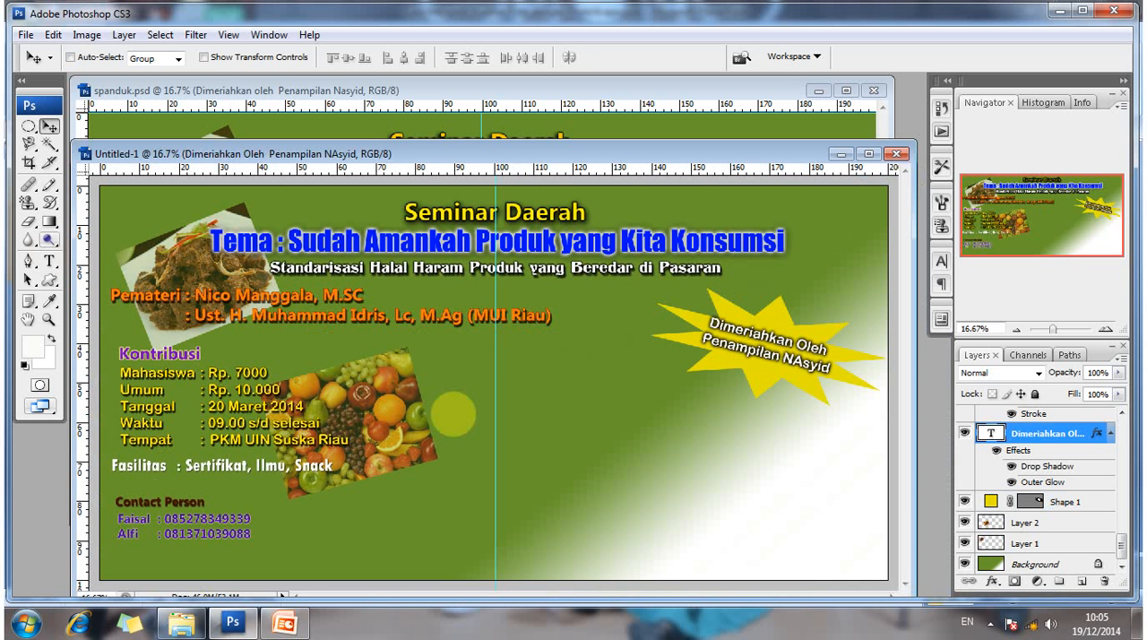
- Add the text line "Menghadirkan Panelis" near the middle of the new banner, beside the fruit photo
key(t)
click(509, 412)
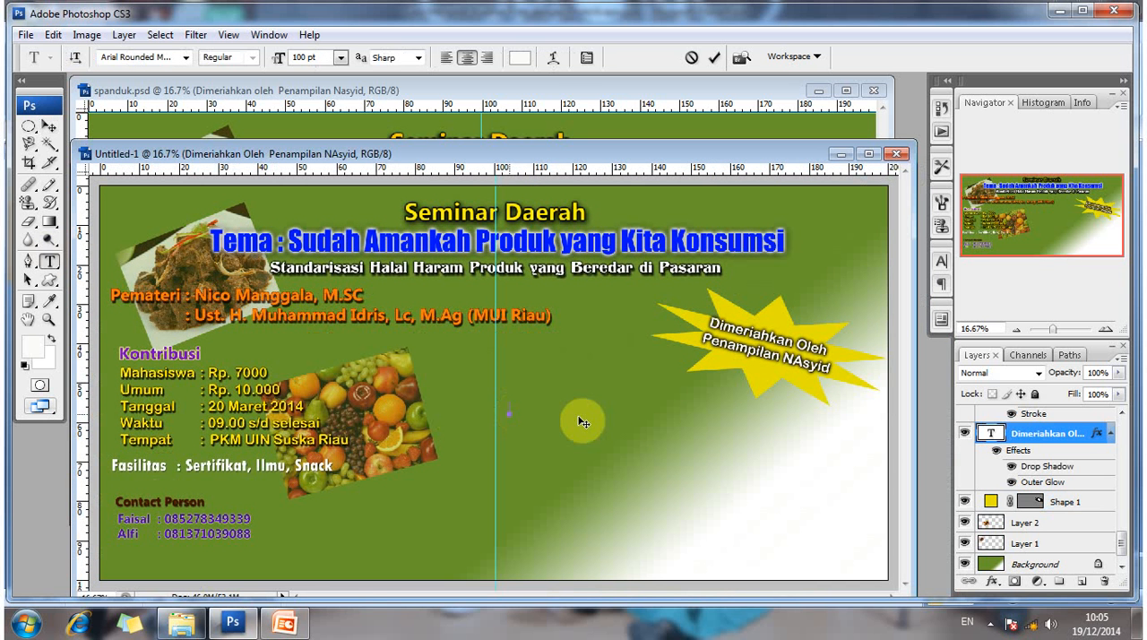
text(Men)
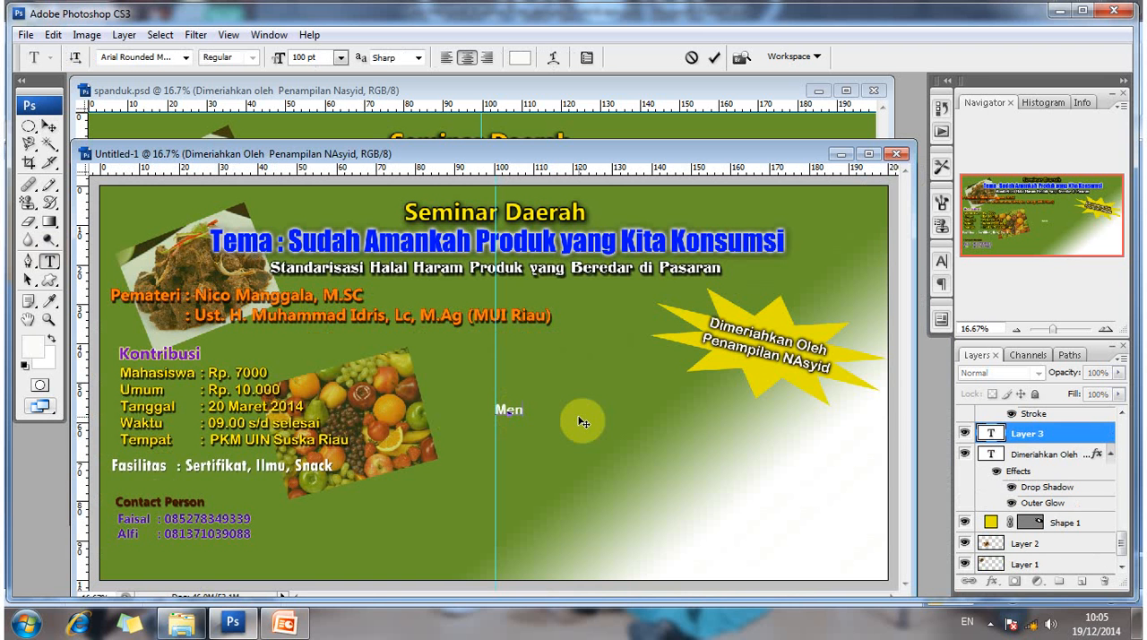
text(h)
key(BackSpace)
text(ghadir)
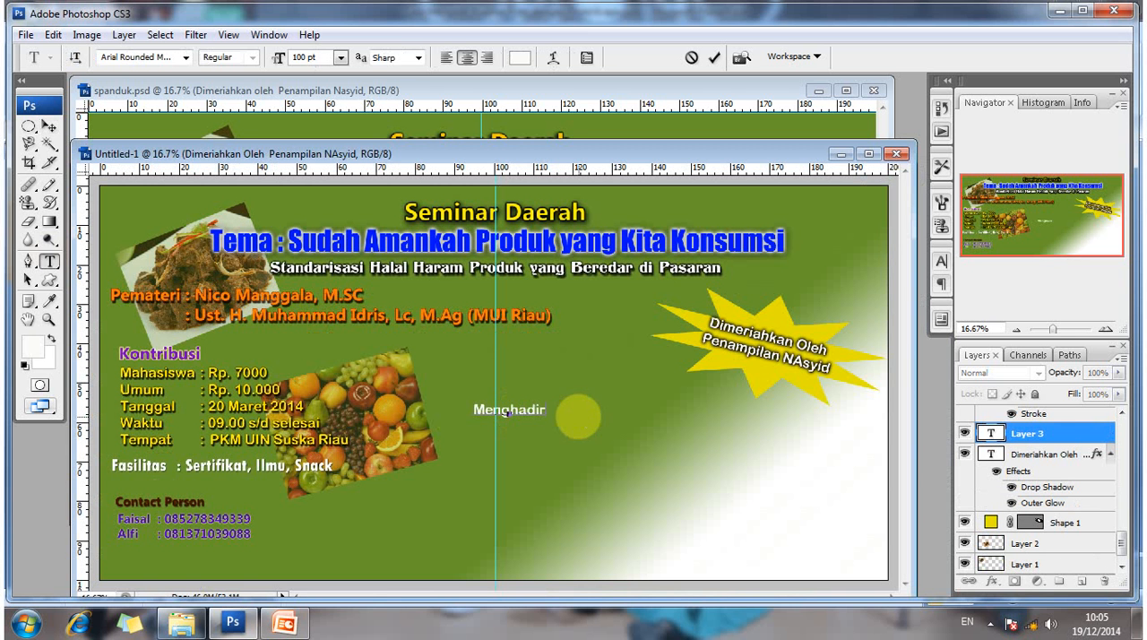
text(kan Pan)
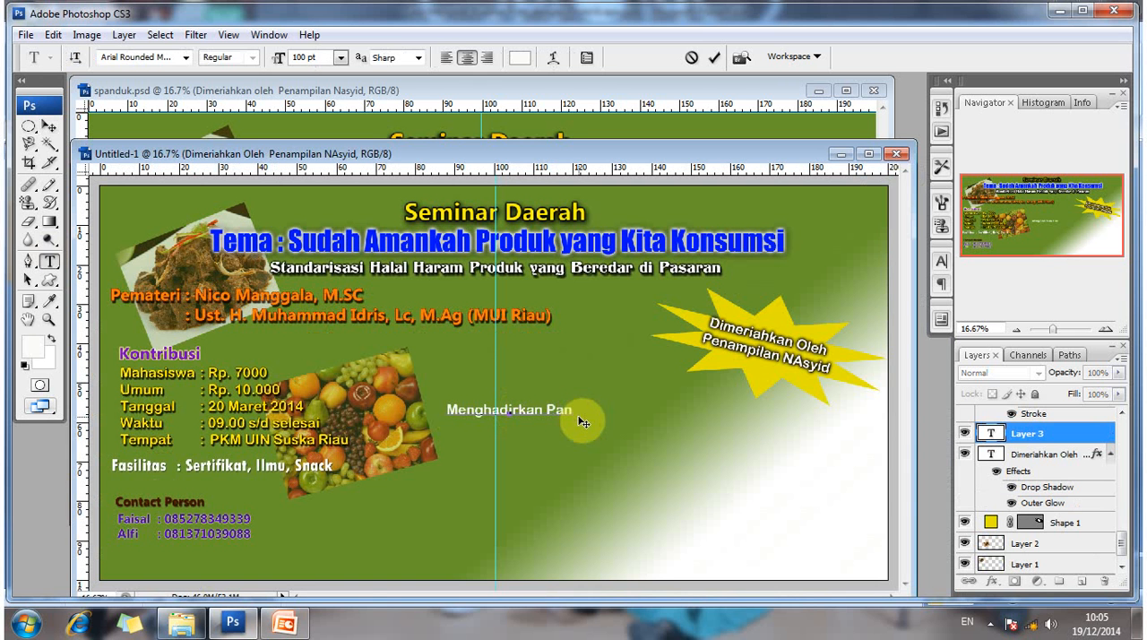
text(elis)
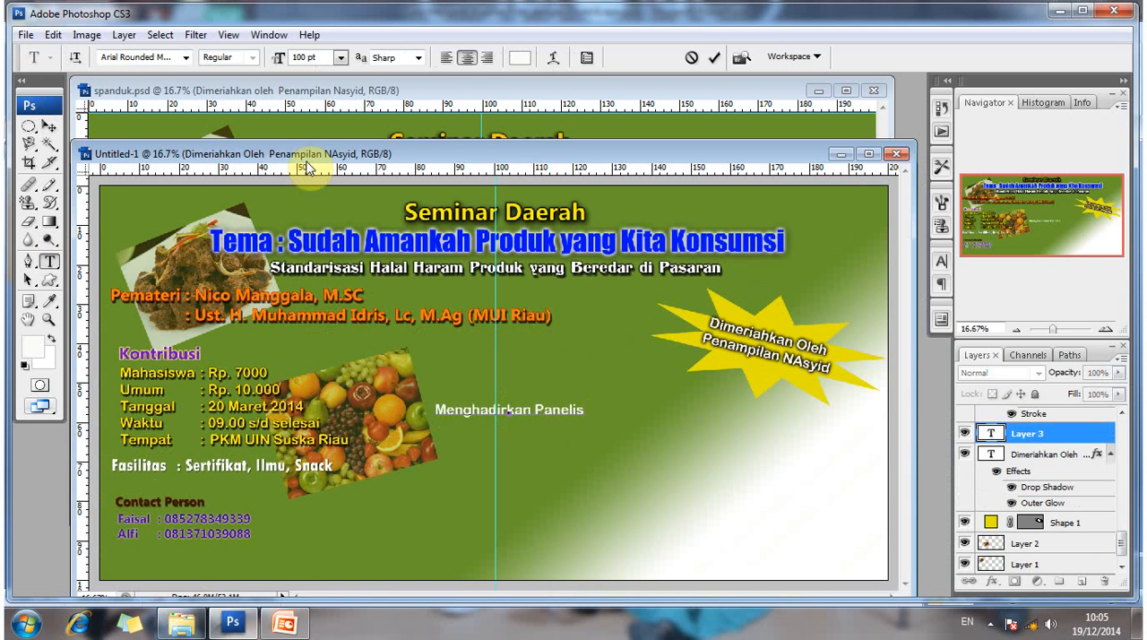
click(49, 126)
- Give the "Menghadirkan Panelis" text layer a Color Overlay in near-black #030303
drag(349, 154, 318, 186)
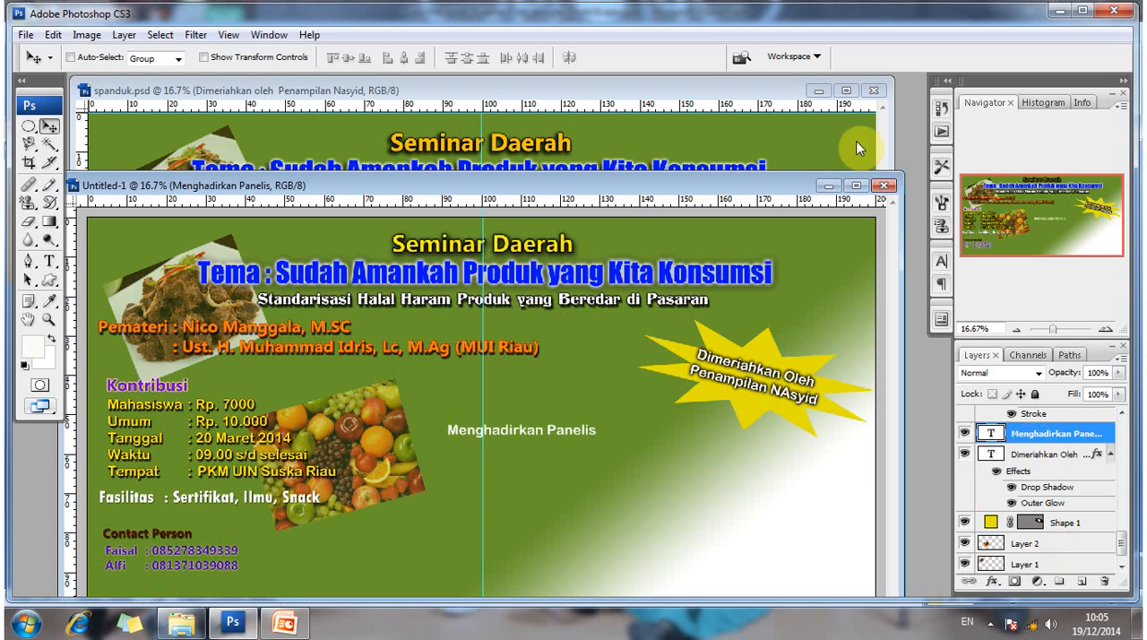
click(858, 144)
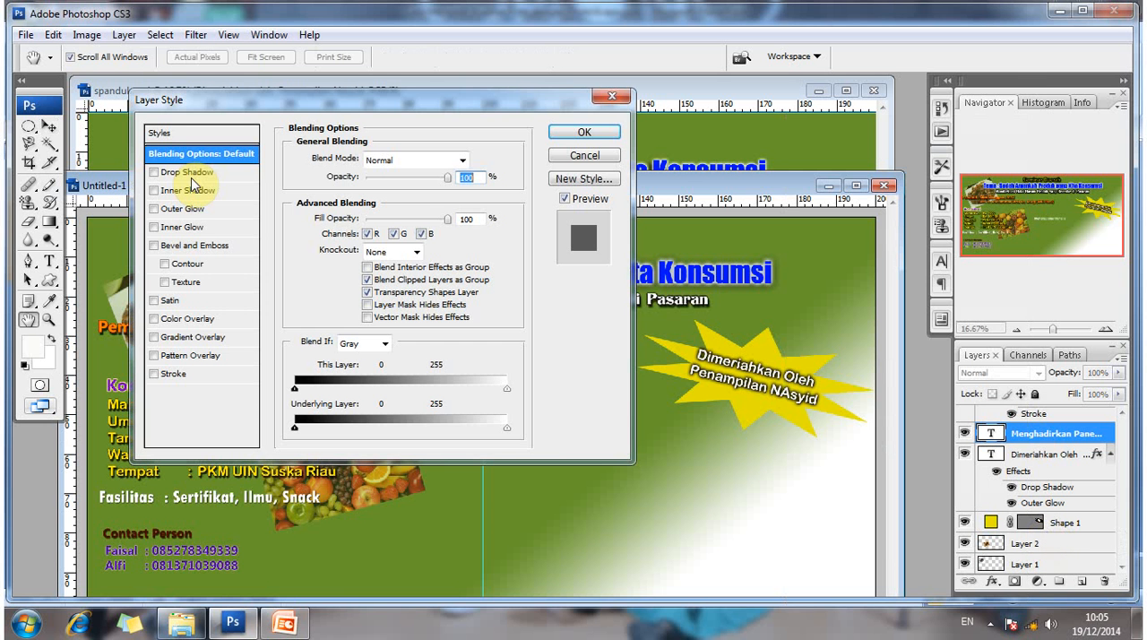
click(253, 313)
click(463, 158)
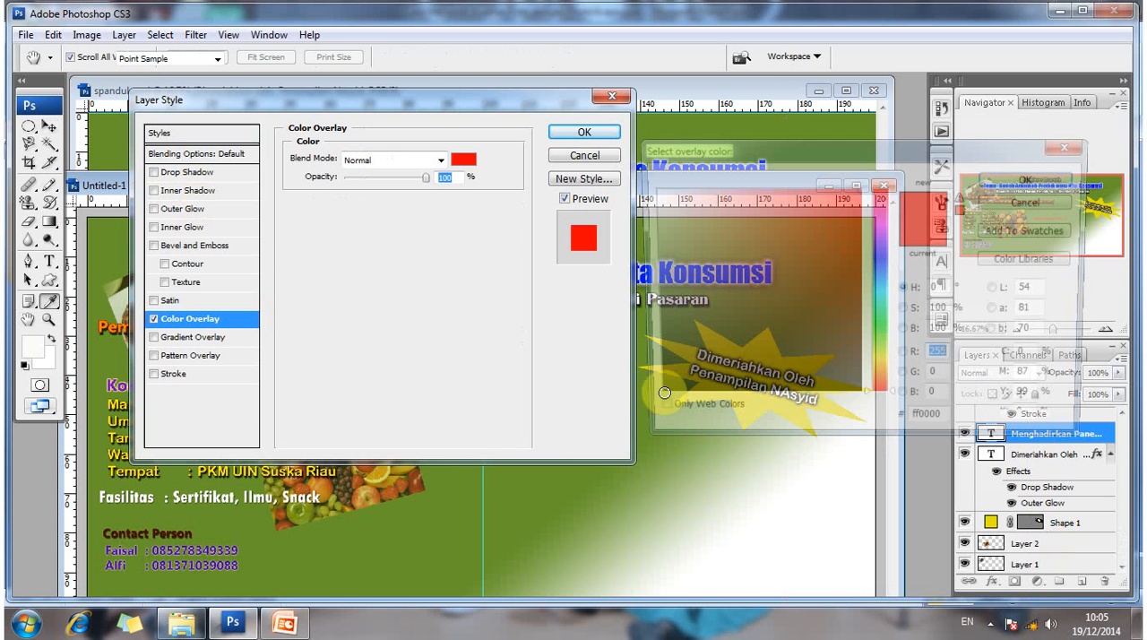
click(655, 397)
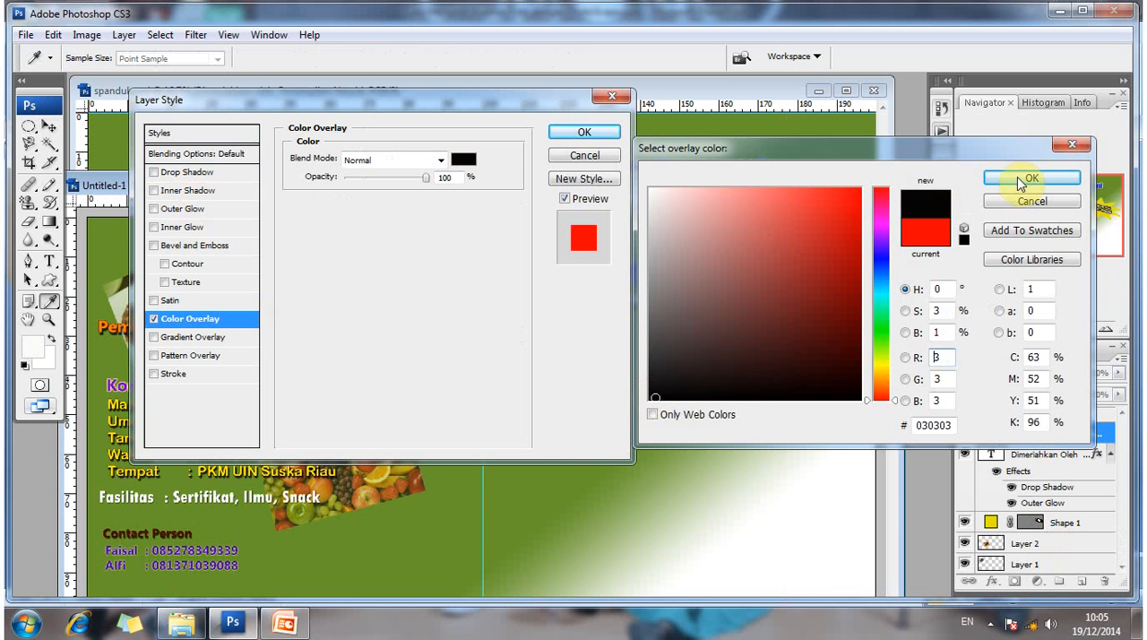
click(1022, 183)
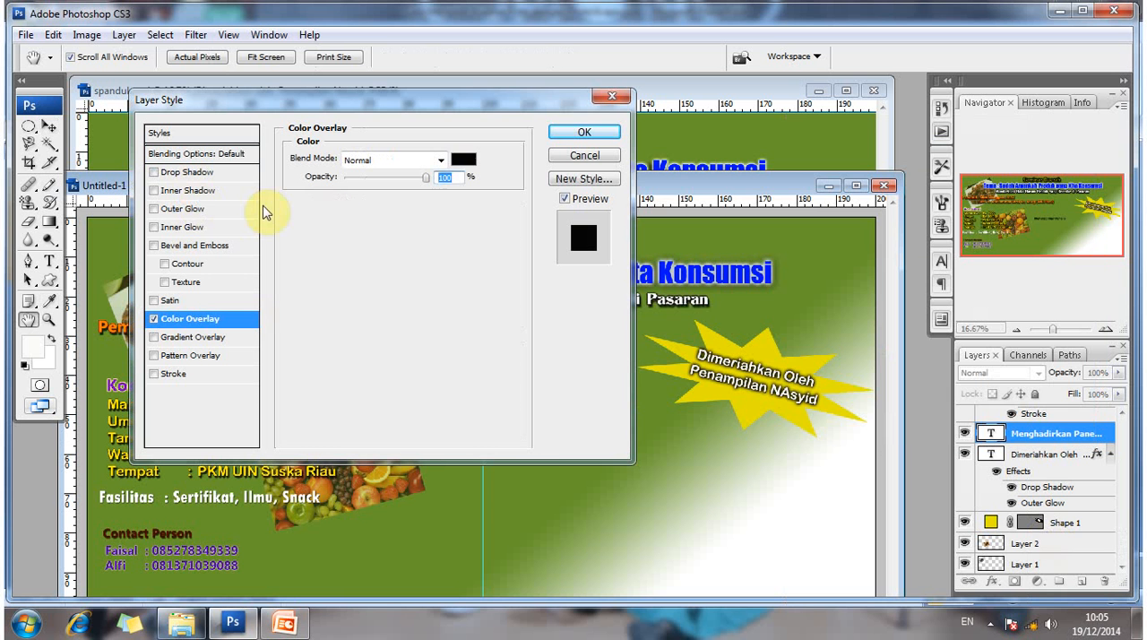
- Add a Hard Light Outer Glow in off-white #fcfcf9 to the "Menghadirkan Panelis" text, with 9% spread and 9 px size
click(253, 209)
click(390, 159)
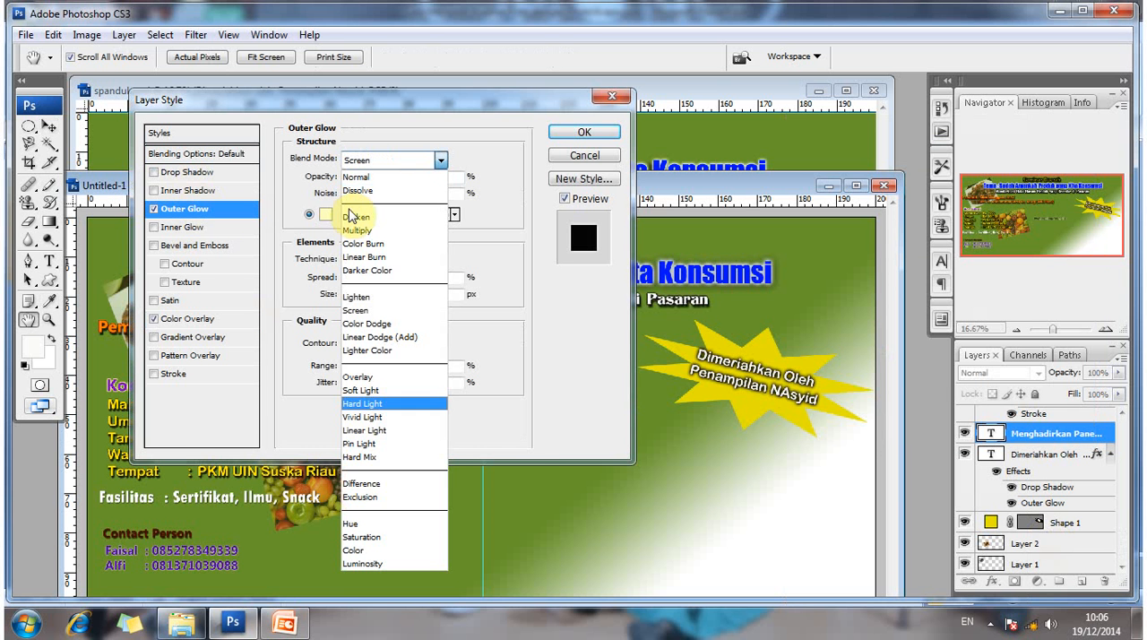
key(Return)
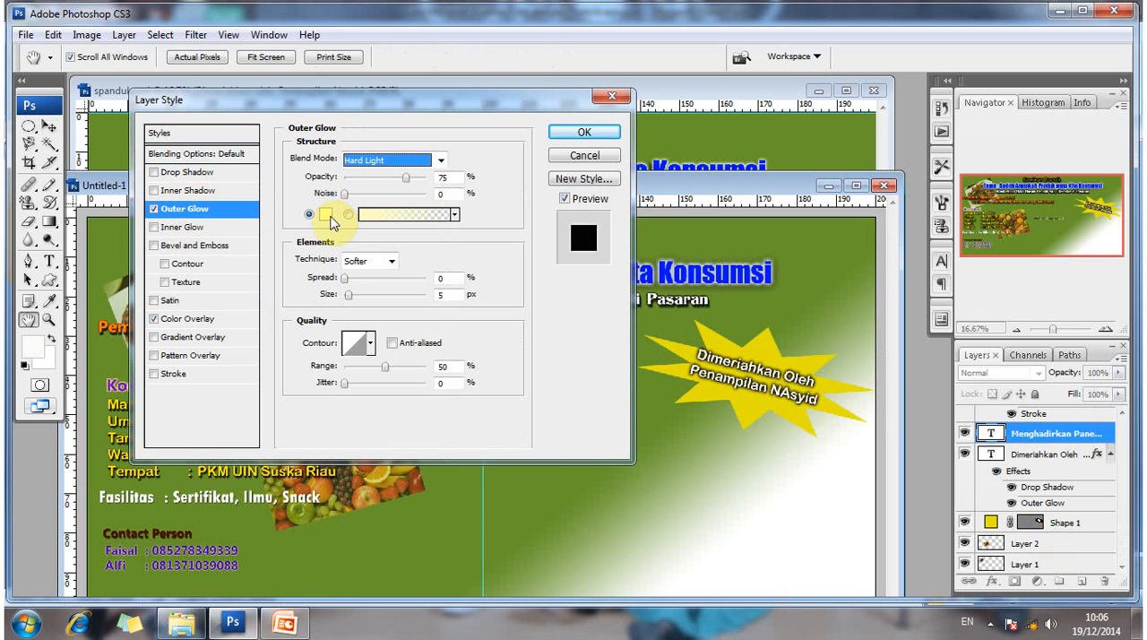
click(326, 216)
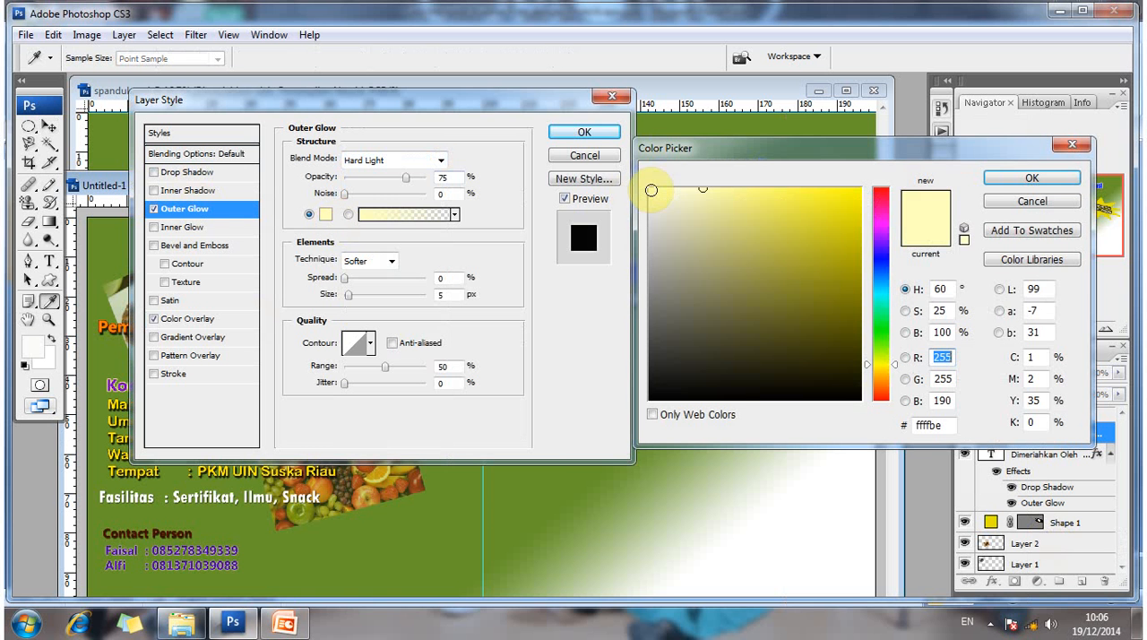
click(652, 190)
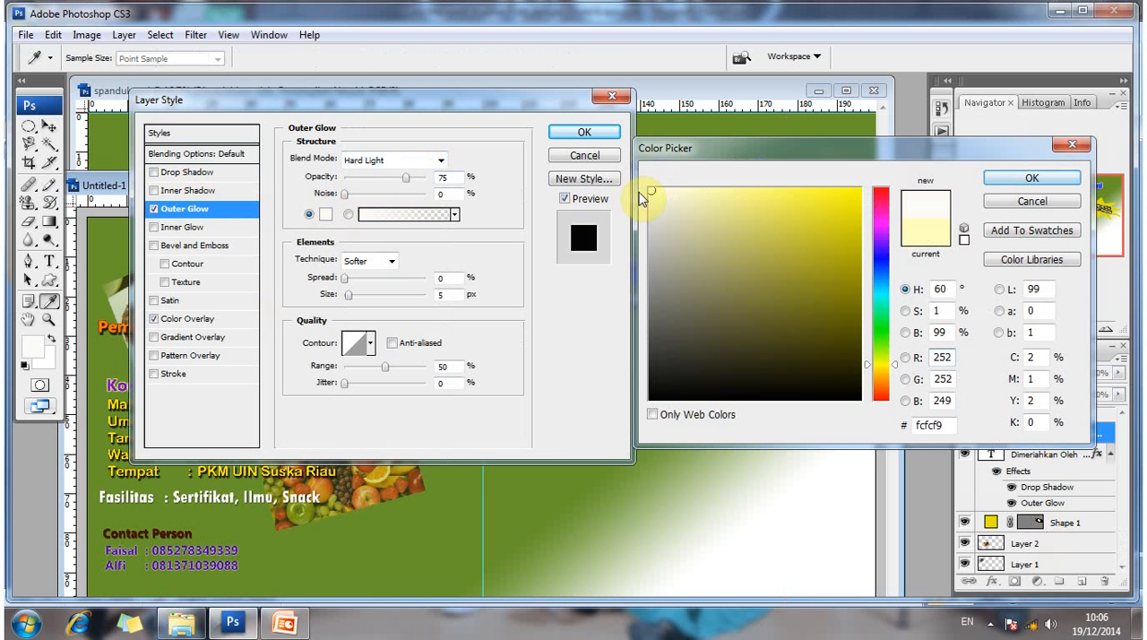
key(Return)
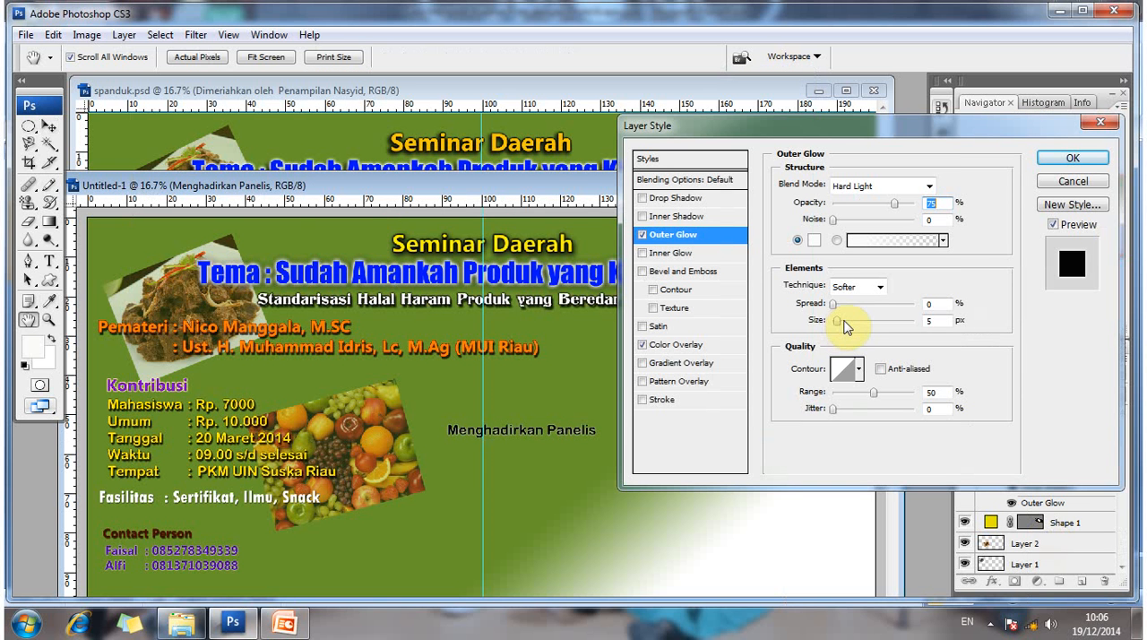
drag(844, 322, 862, 298)
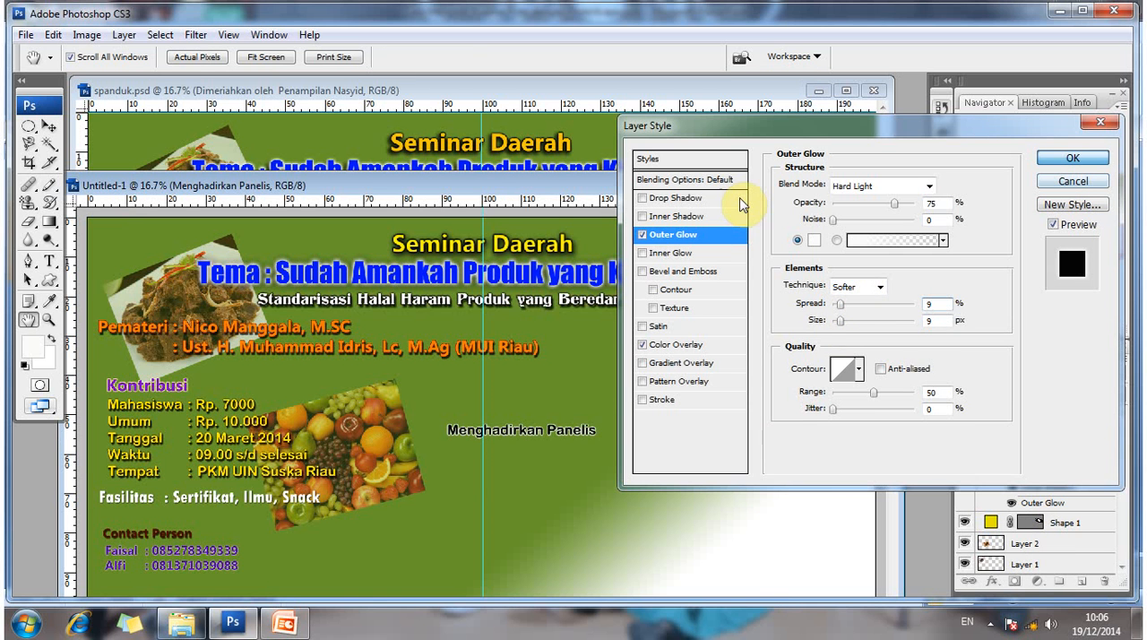
key(Return)
- Check the font and size of the "Menghadirkan Panelis" text in spanduk.psd, and return to Untitled-1
drag(773, 180, 848, 254)
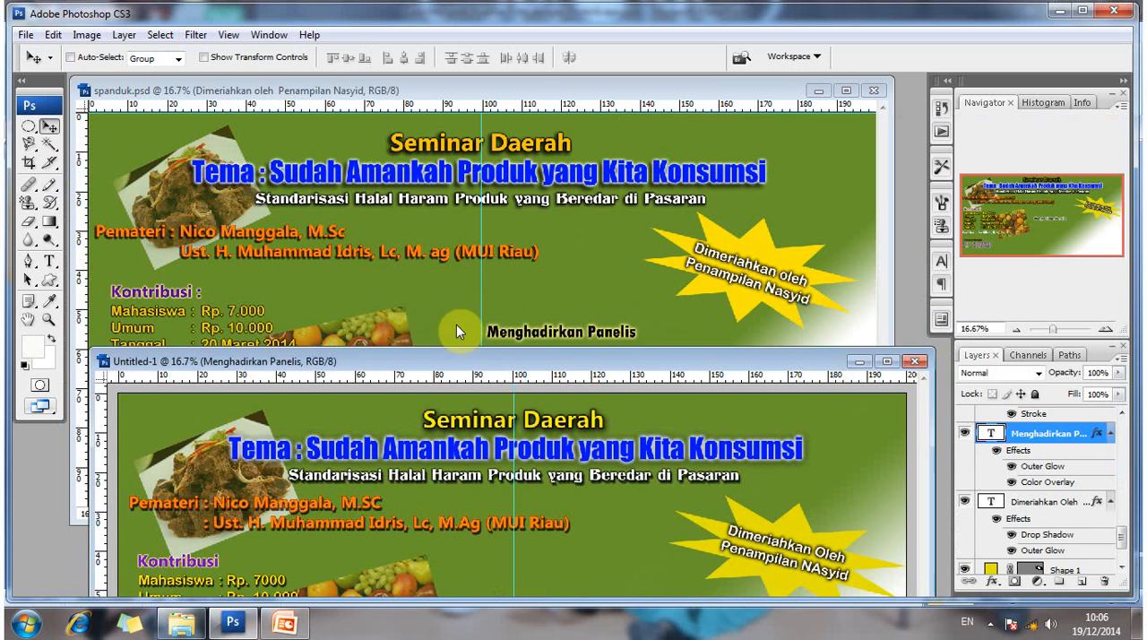
click(499, 332)
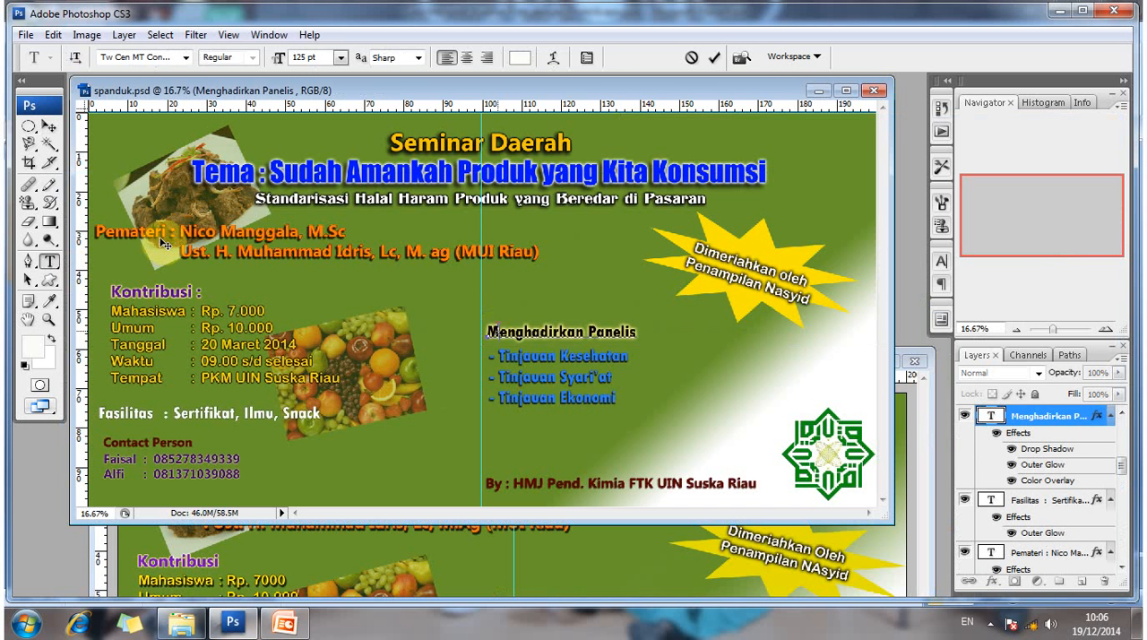
click(46, 129)
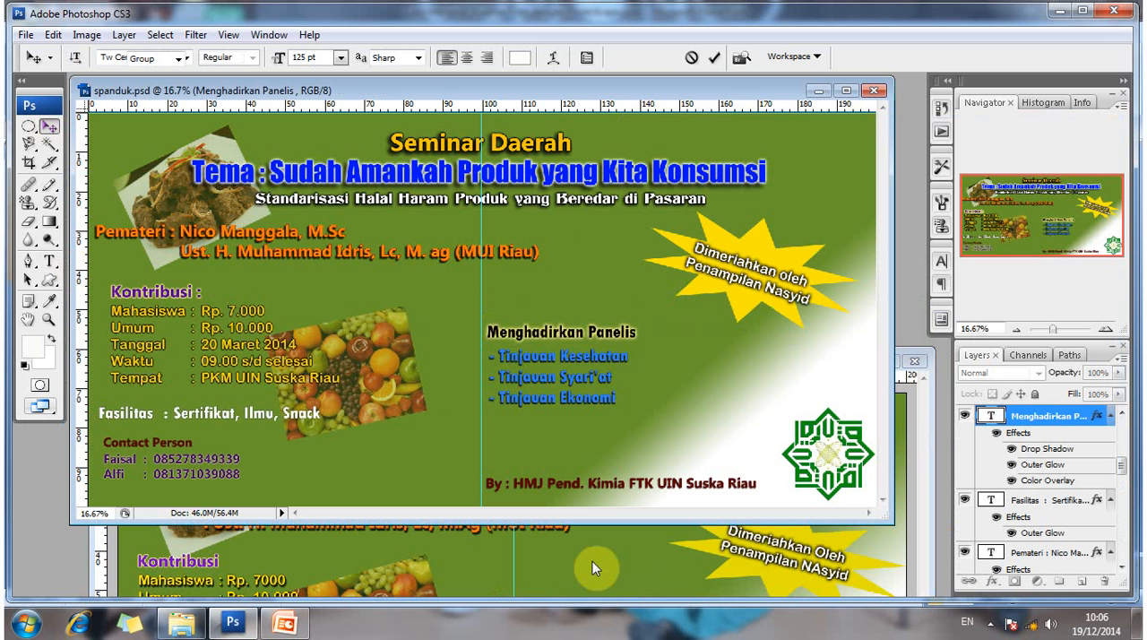
click(924, 440)
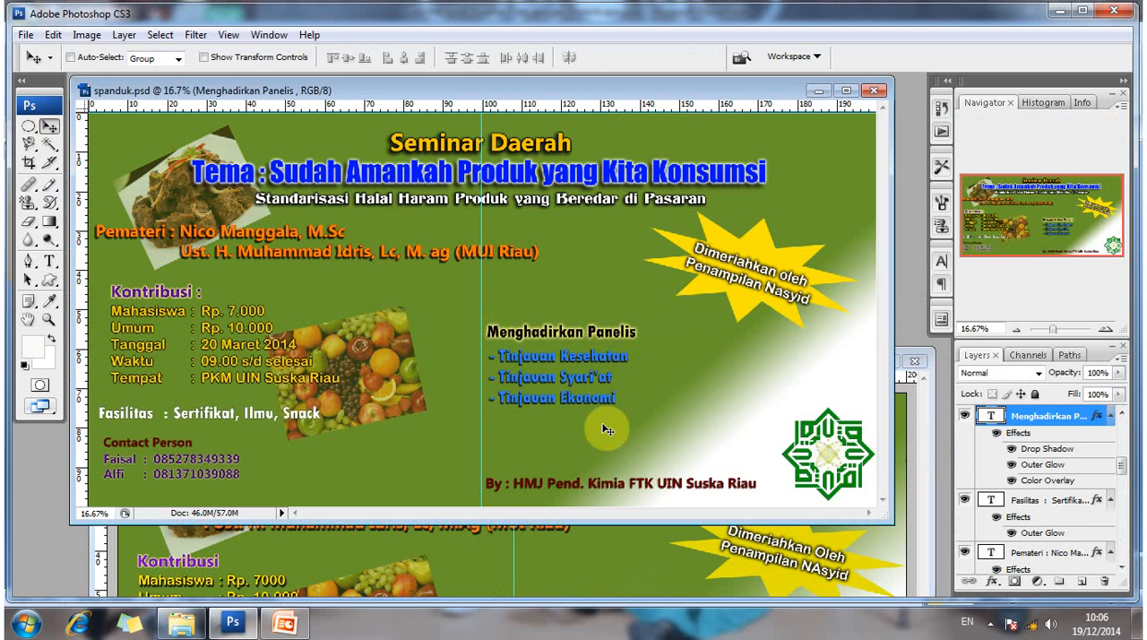
drag(448, 361, 450, 333)
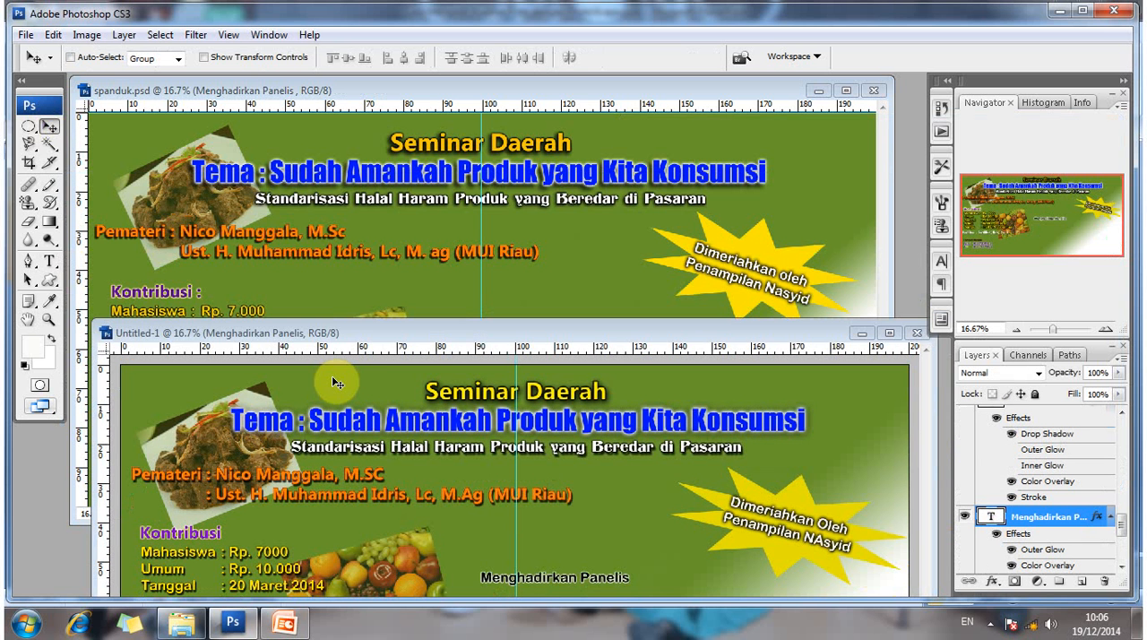
drag(347, 333, 361, 259)
click(30, 260)
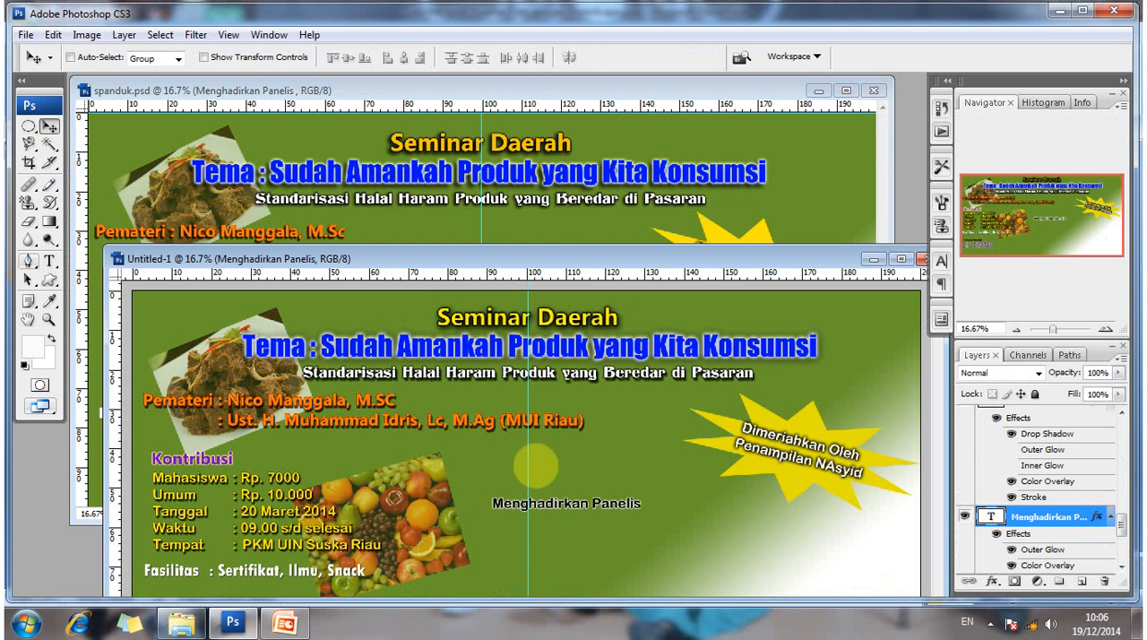
key(t)
click(506, 510)
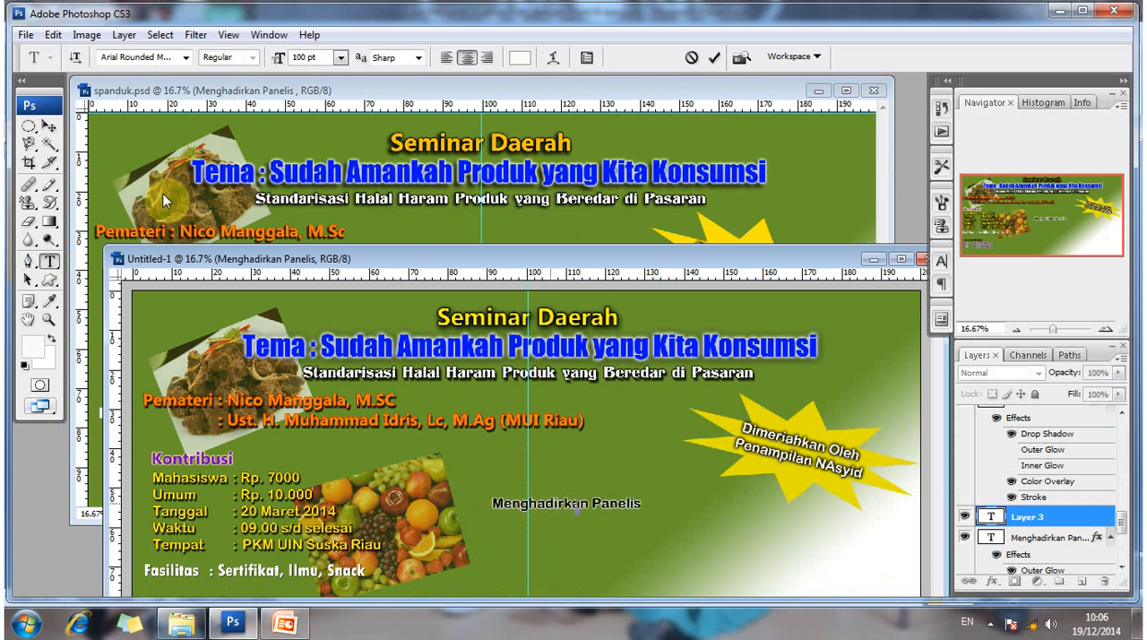
click(49, 126)
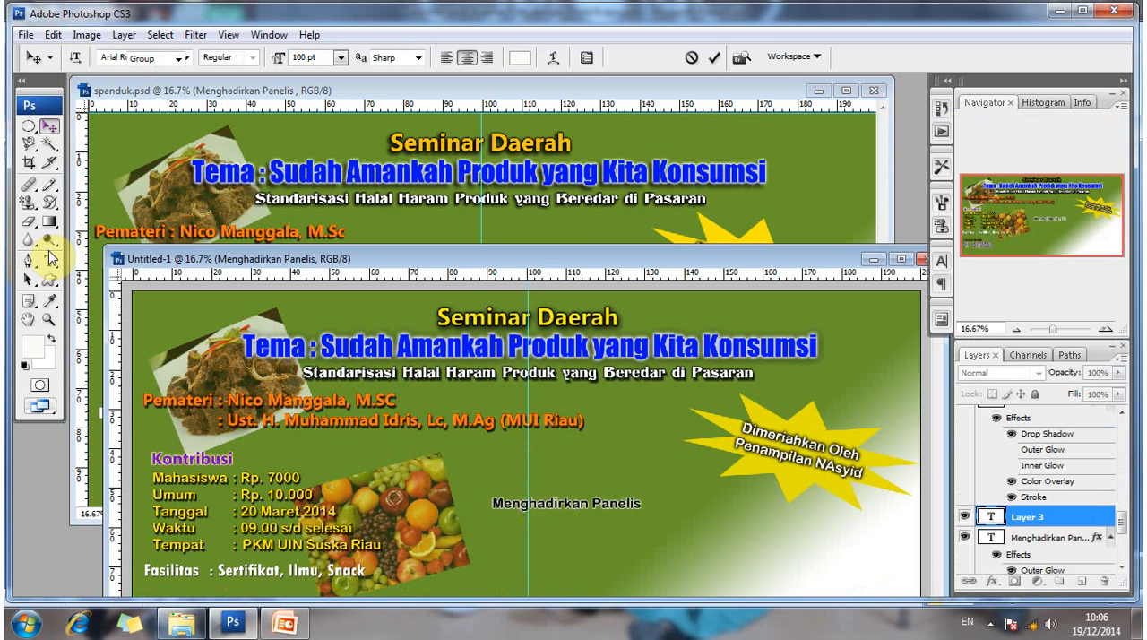
key(t)
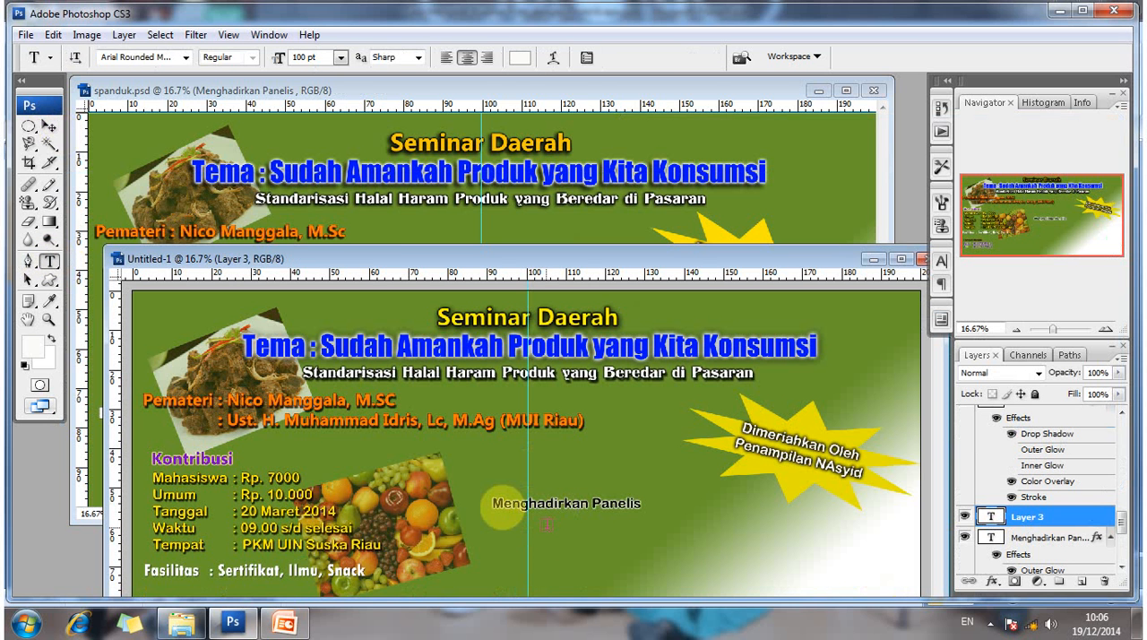
- Change the font of the "Menghadirkan Panelis" text to Tw Cen MT Condensed Extra Bold
click(577, 515)
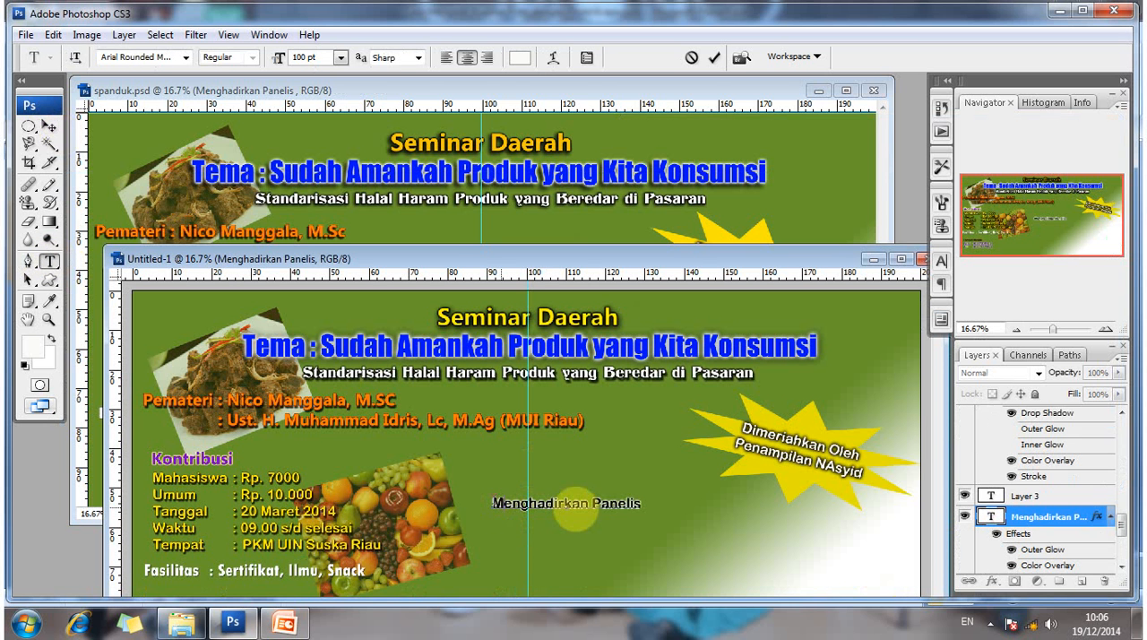
drag(578, 515, 623, 426)
key(ctrl+a)
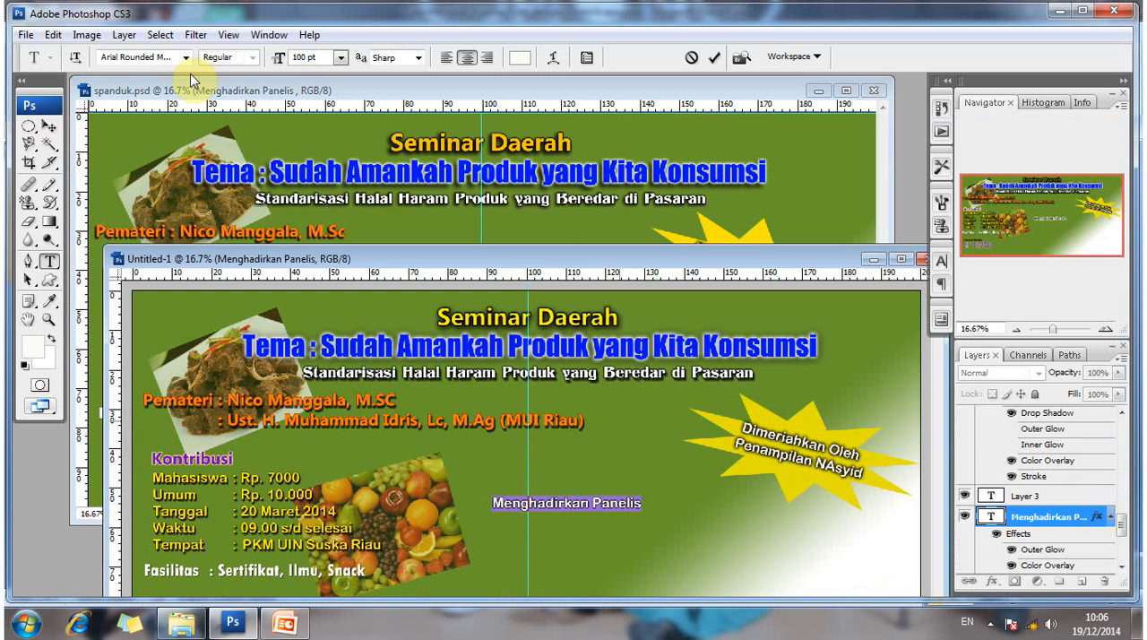
click(185, 57)
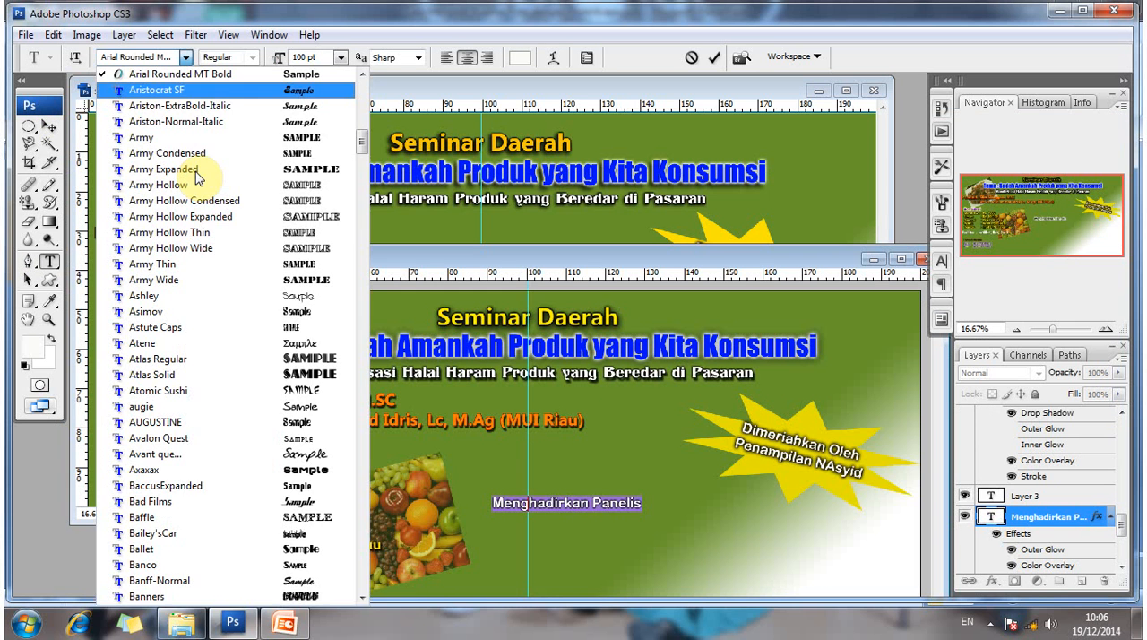
scroll(197, 177, up, 5)
scroll(196, 171, up, 11)
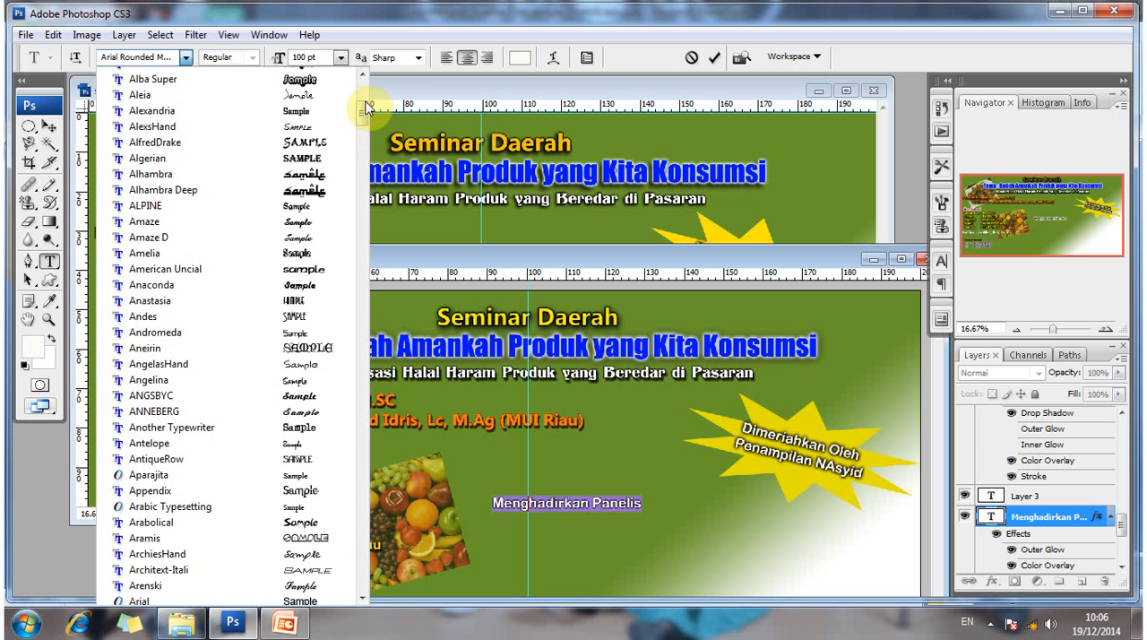
scroll(235, 108, up, 5)
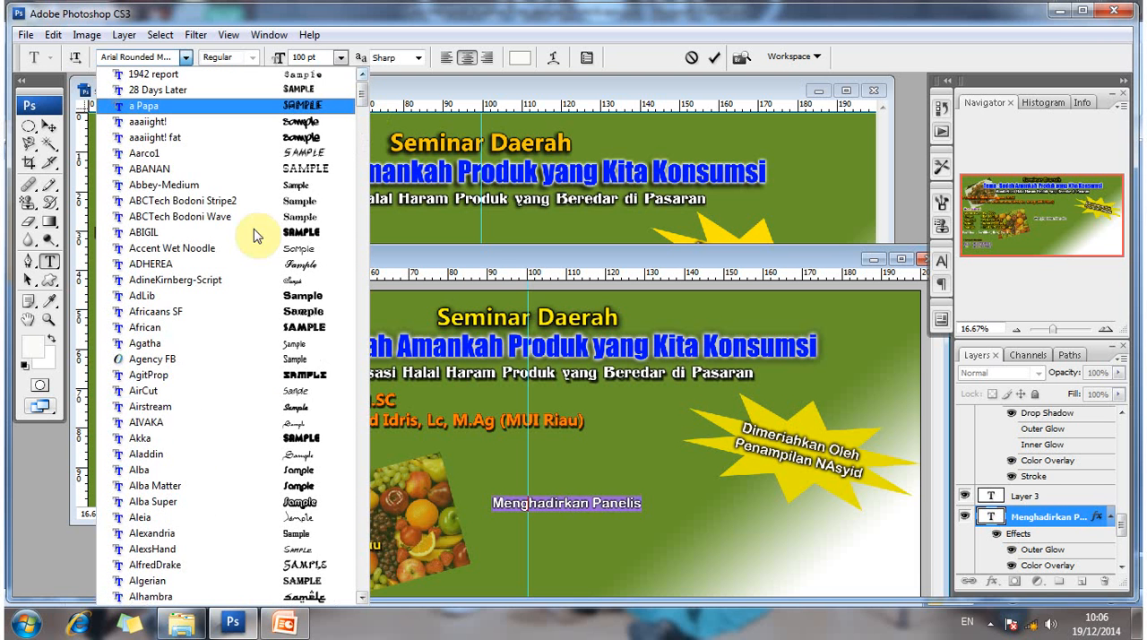
scroll(287, 201, down, 7)
scroll(357, 128, up, 4)
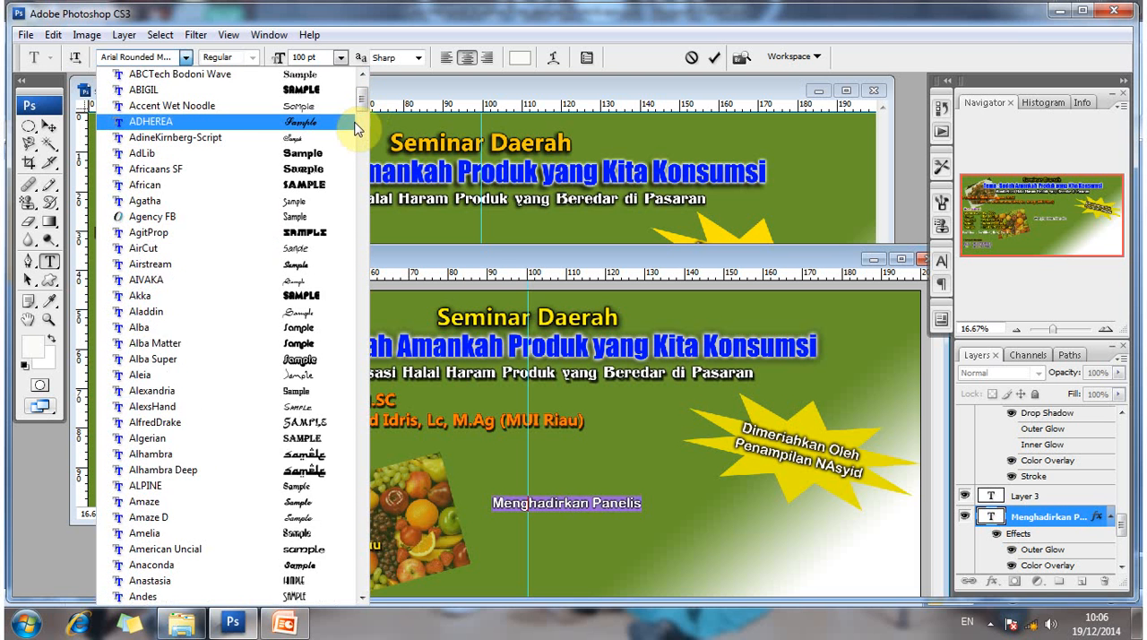
scroll(369, 98, up, 3)
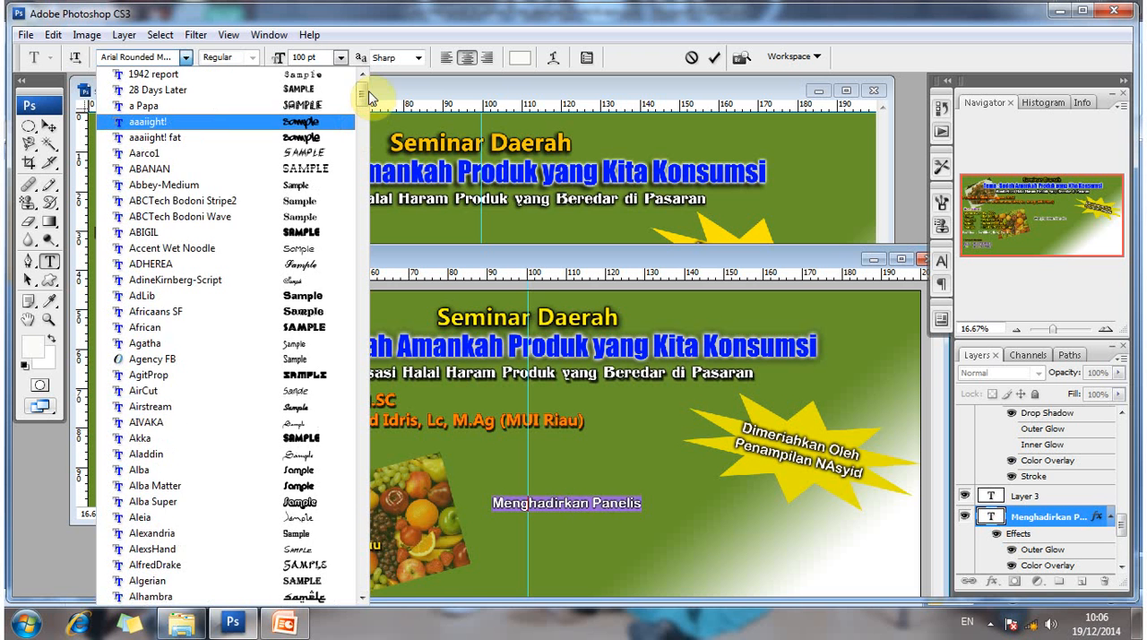
click(362, 400)
scroll(331, 495, down, 20)
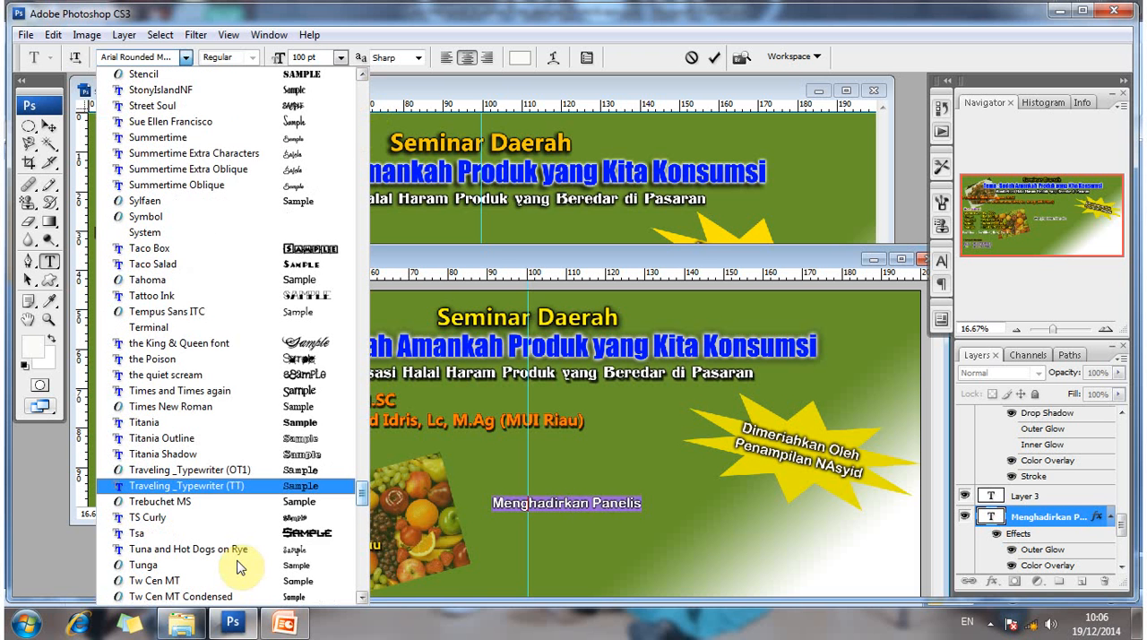
scroll(238, 562, down, 1)
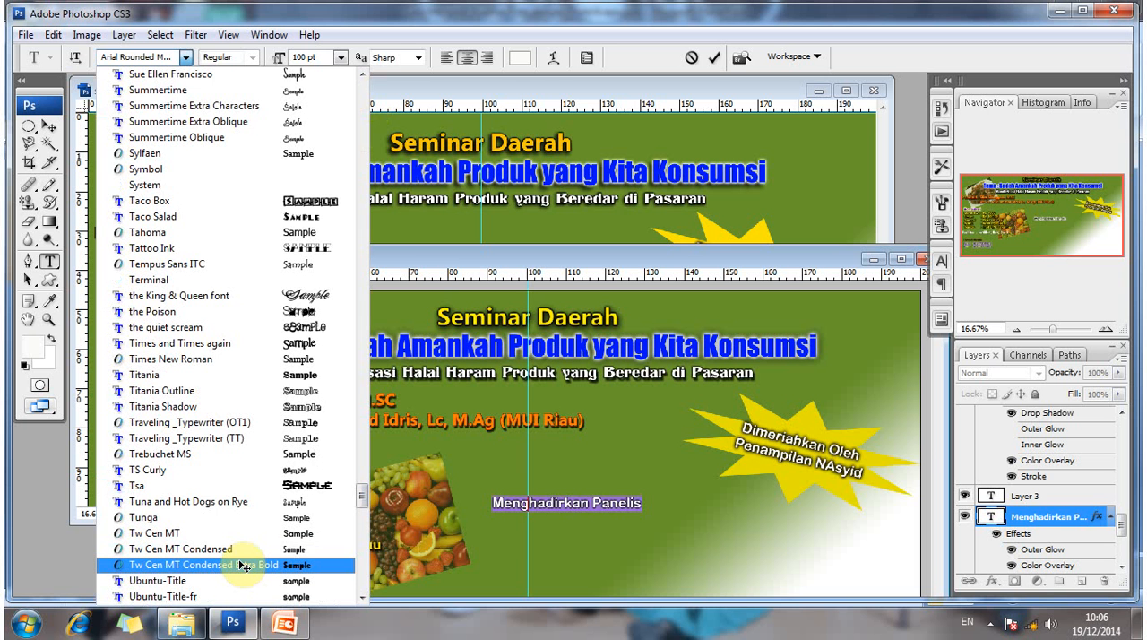
click(242, 567)
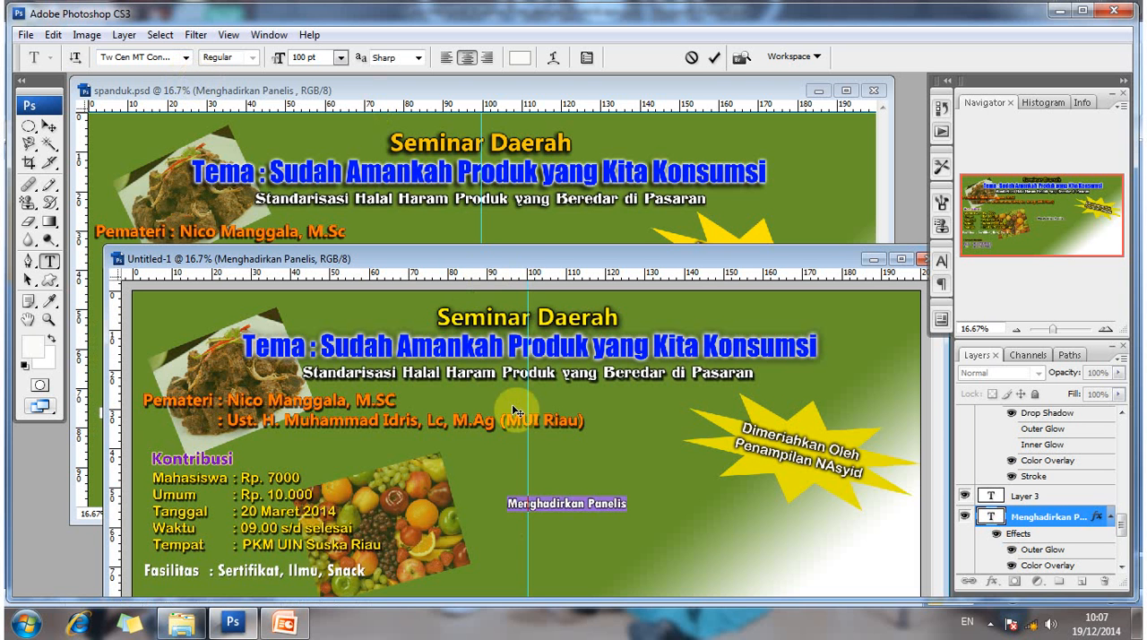
- Set the "Menghadirkan Panelis" text size to 125 pt
drag(513, 405, 512, 406)
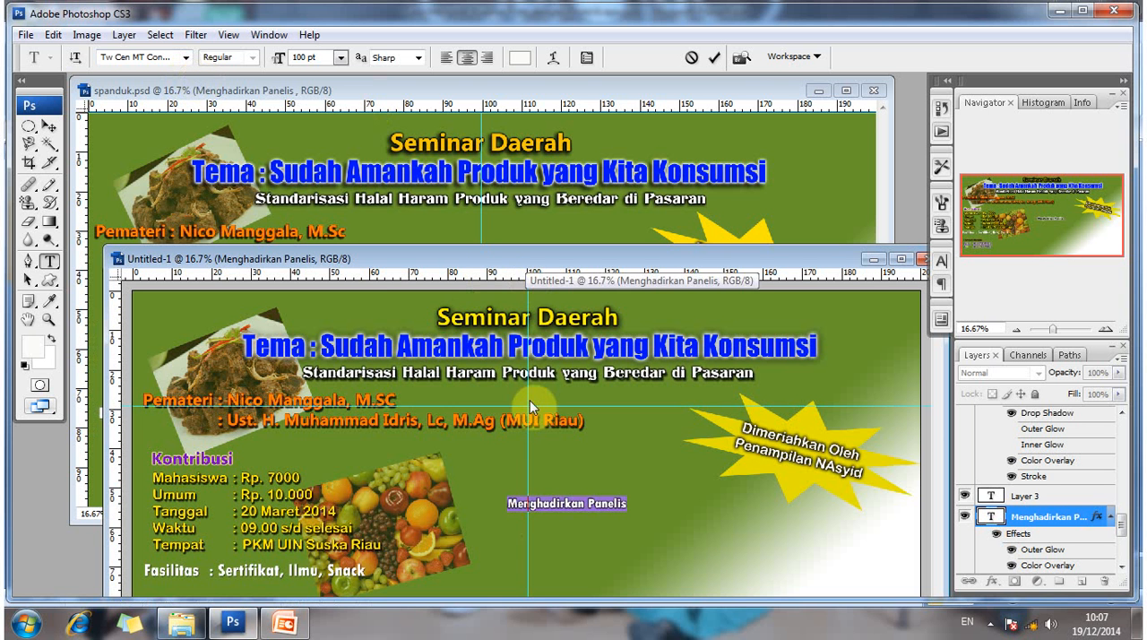
drag(530, 259, 525, 310)
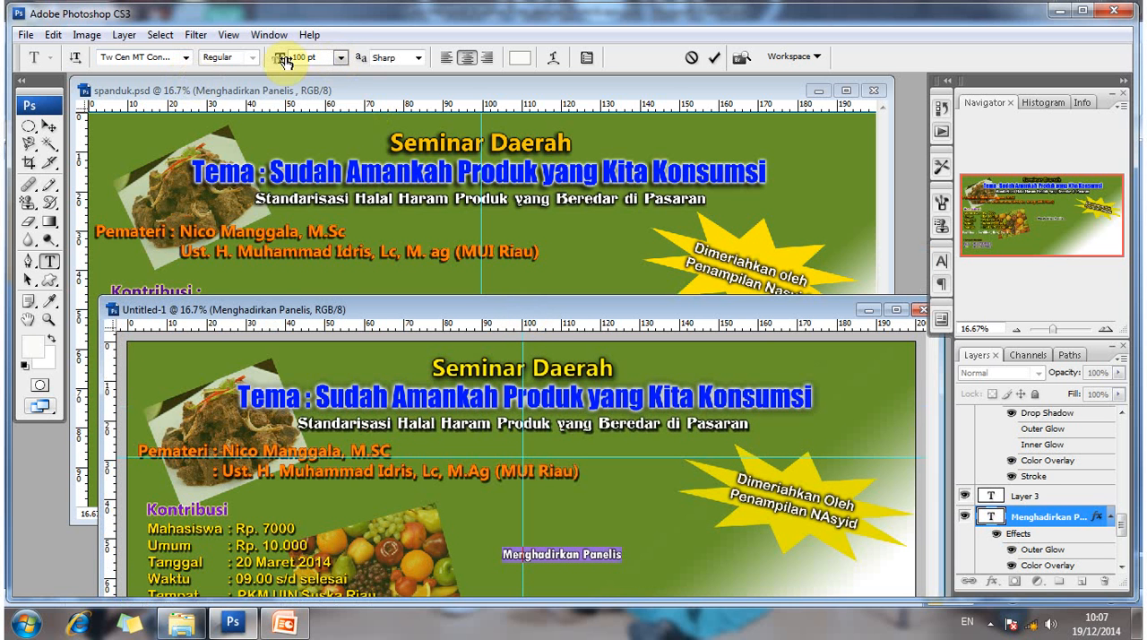
click(285, 61)
text(125)
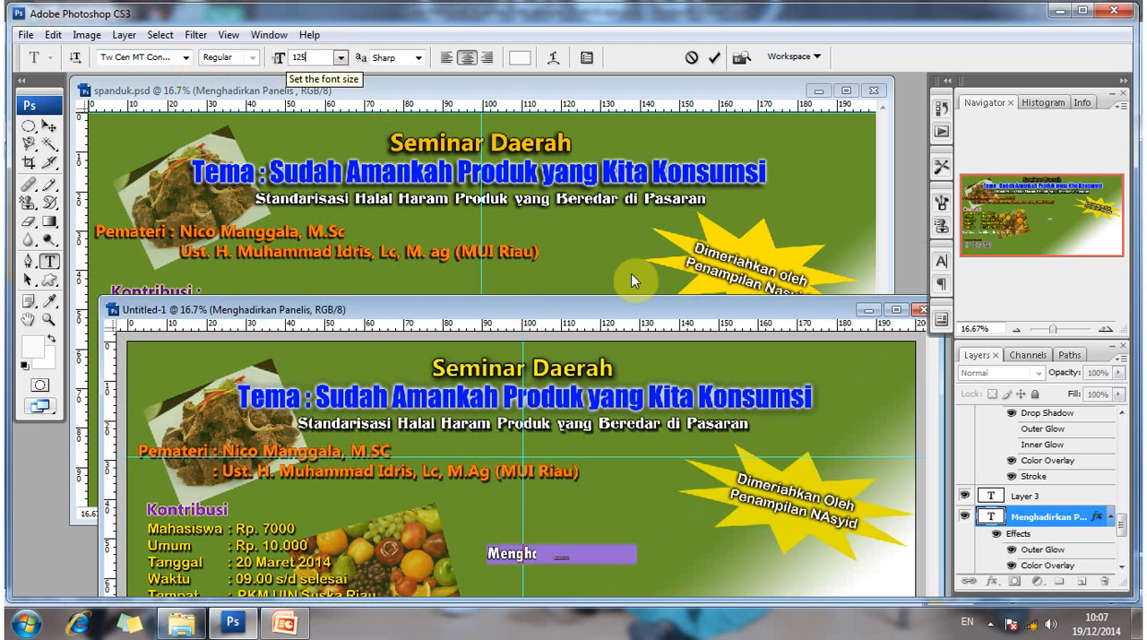
click(47, 127)
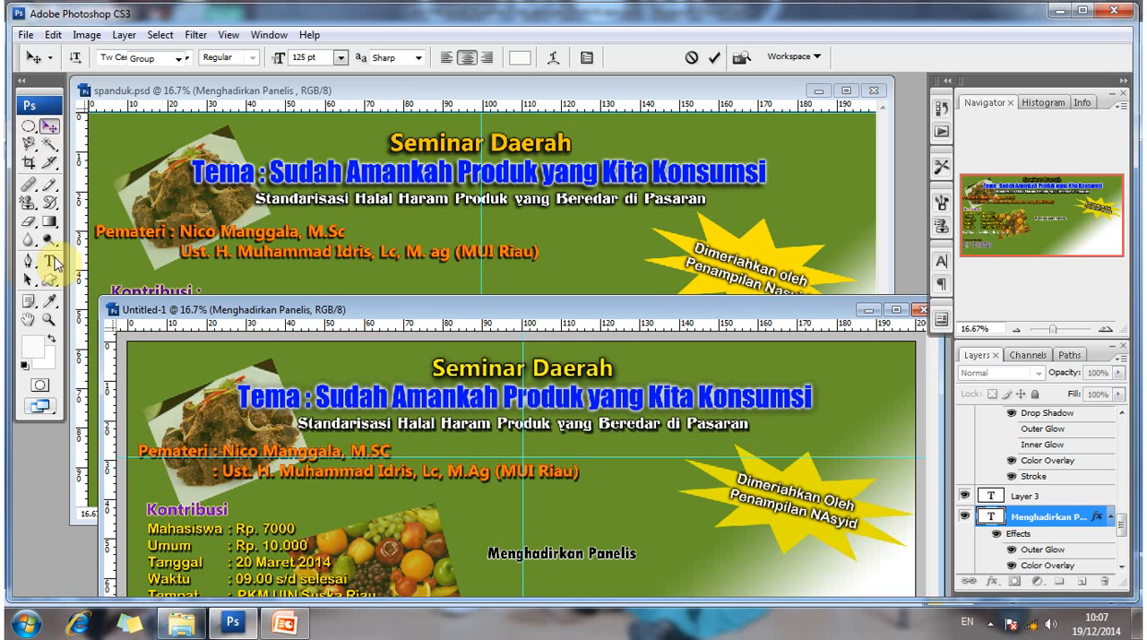
- Check the font and size of the "Menghadirkan Panelis" heading and the Tinjauan list below it in spanduk.psd
click(52, 261)
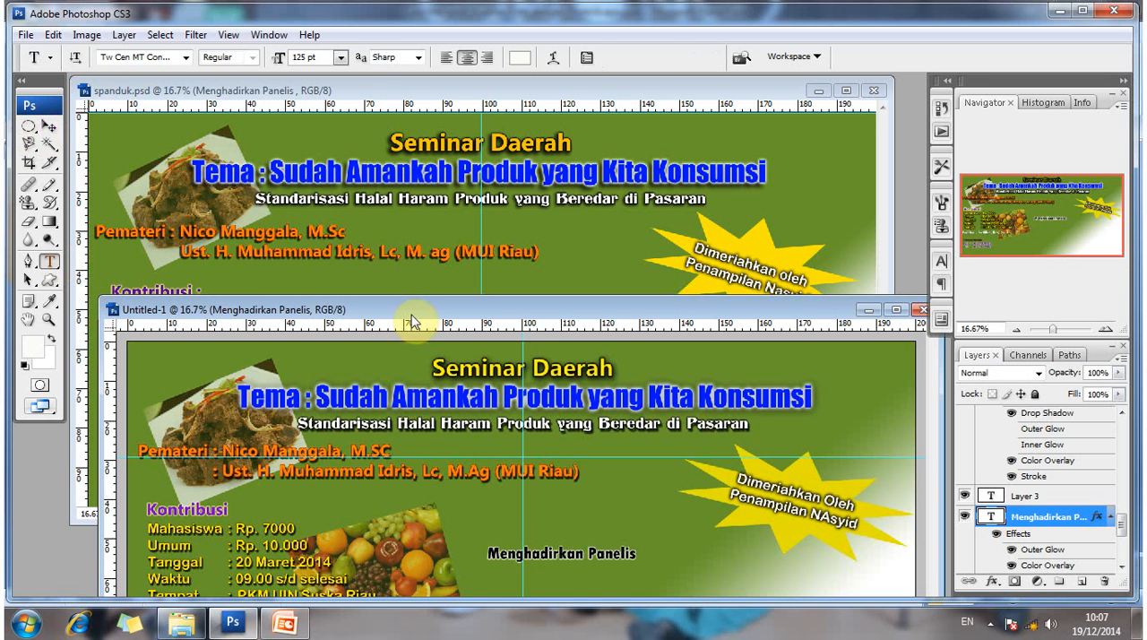
drag(537, 311, 527, 386)
click(537, 331)
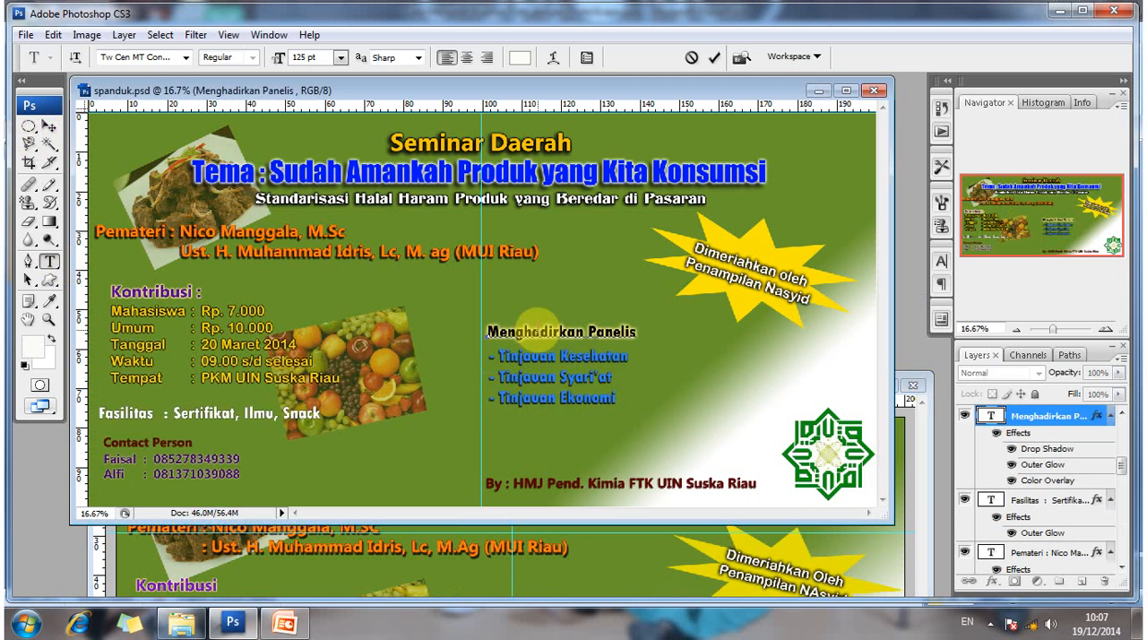
click(90, 539)
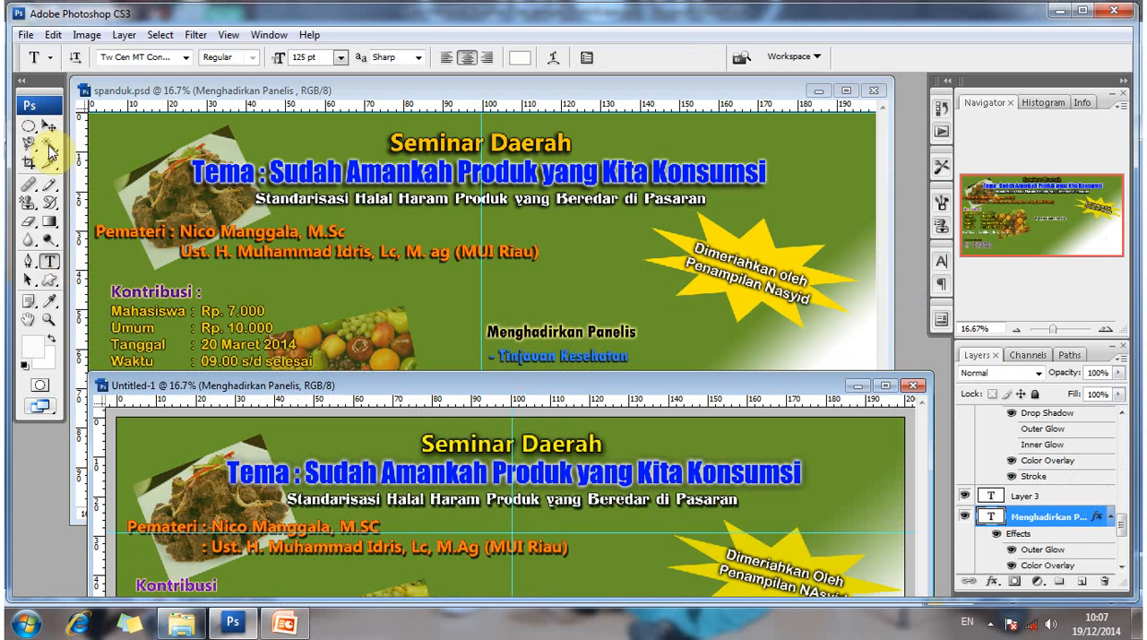
click(525, 355)
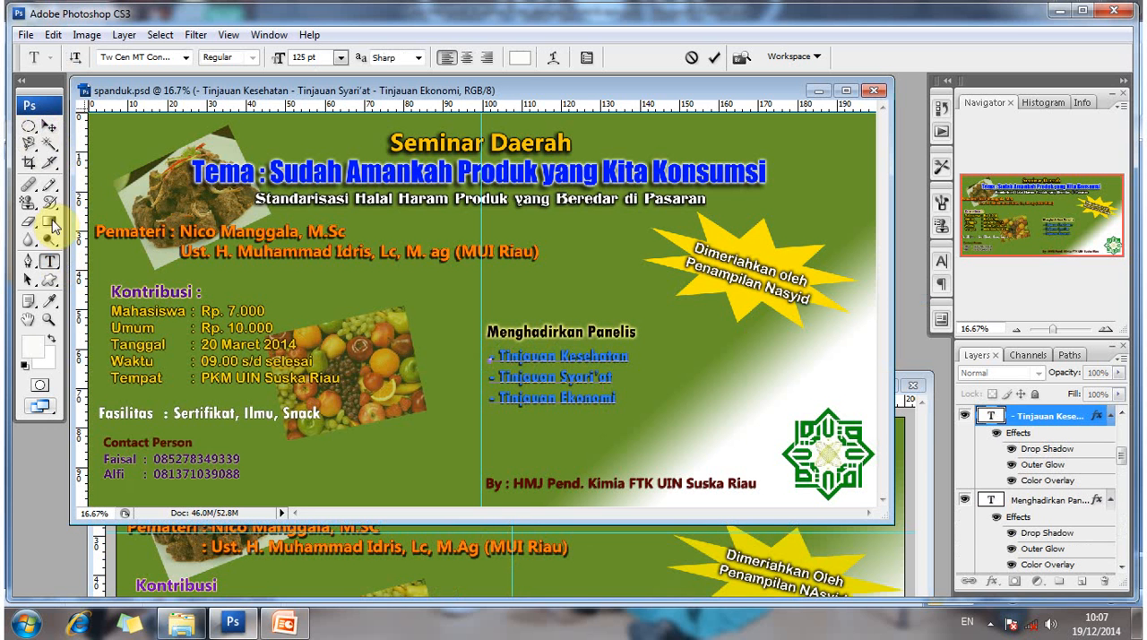
click(49, 125)
key(t)
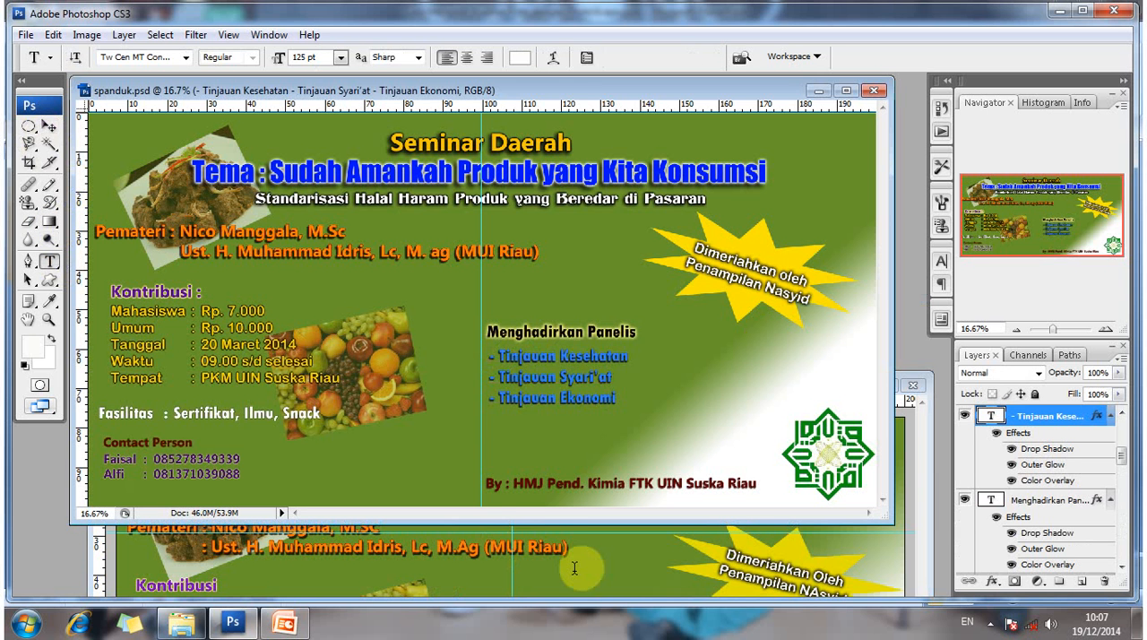
- Start a new text layer in Untitled-1 with the first list line "- Tinjauan Kesehatan"
click(574, 568)
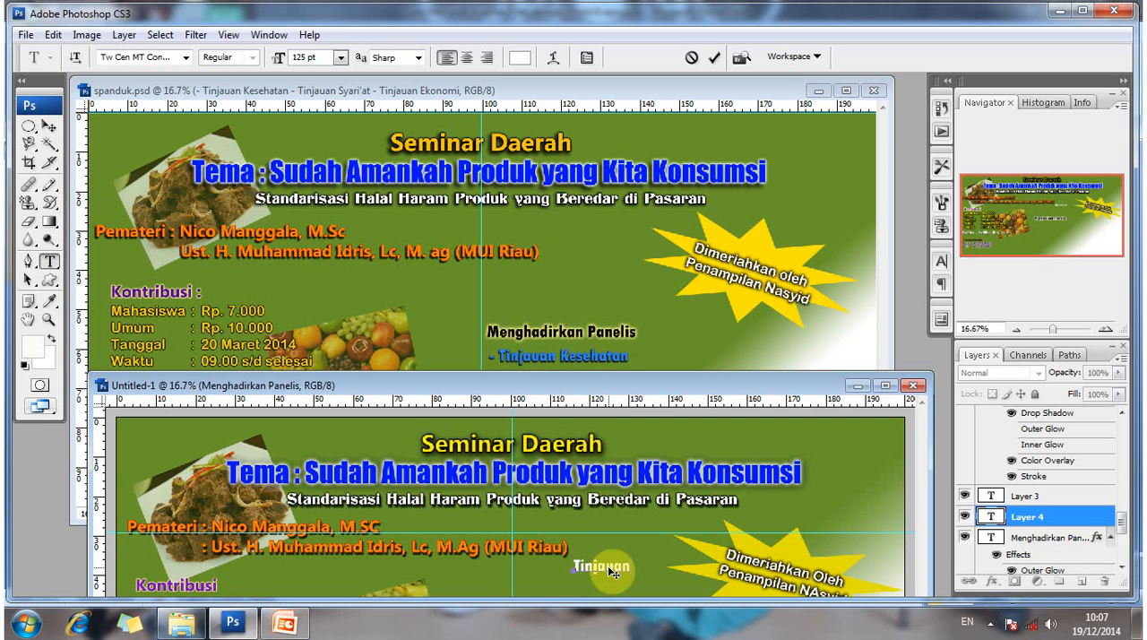
text(Tinjauan KEse)
key(BackSpace)
key(BackSpace)
key(BackSpace)
text(ese)
text(hatan)
text(T)
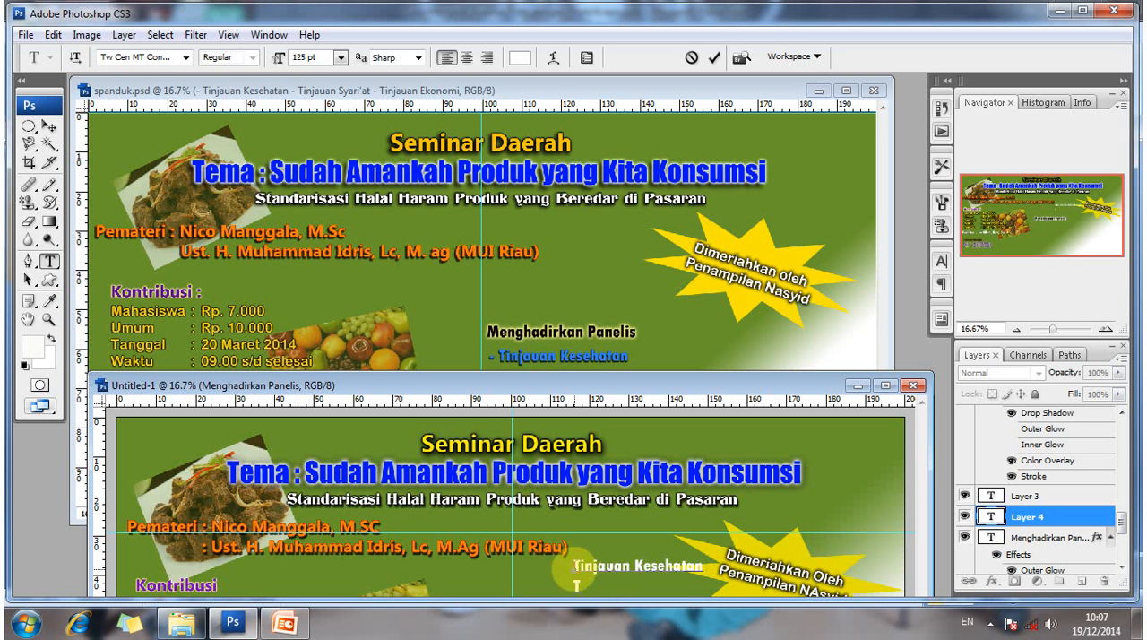
text(-)
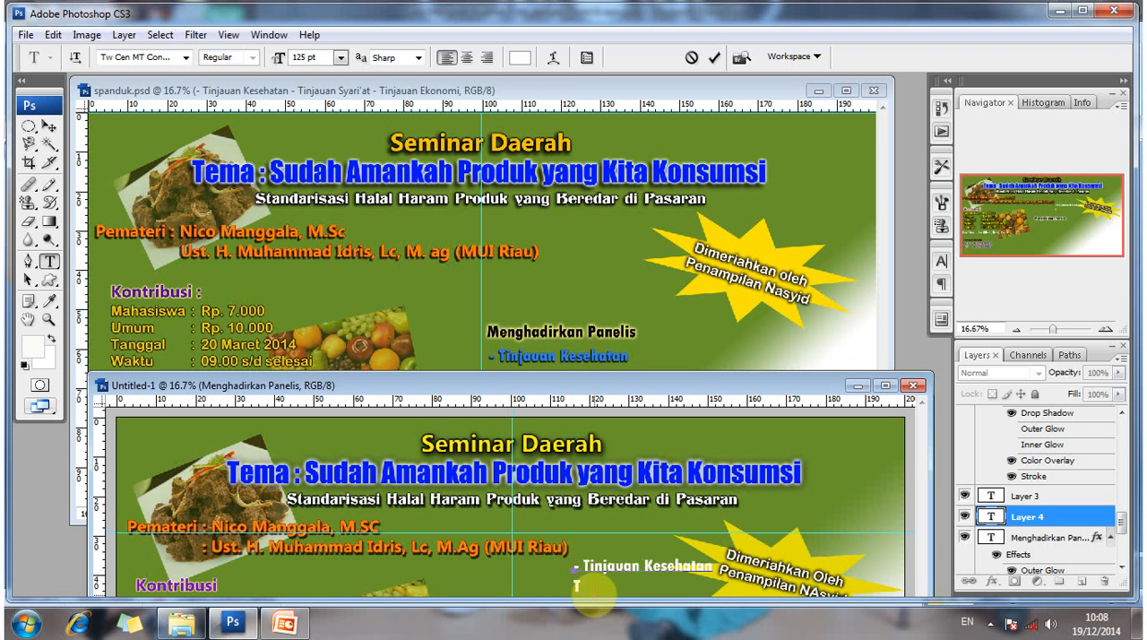
- Add the lines "- Tinjauan Syariat" and "- Tinajuan Ekonomi" to the list text
key(End)
key(Return)
text(- Tinjauan Syariat)
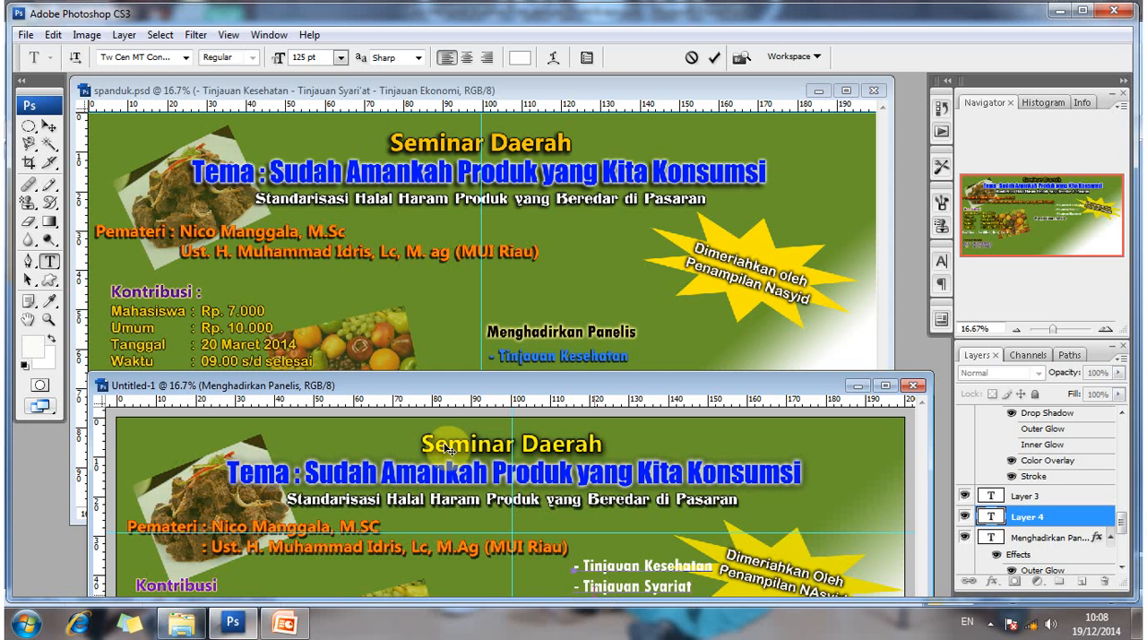
drag(464, 385, 471, 235)
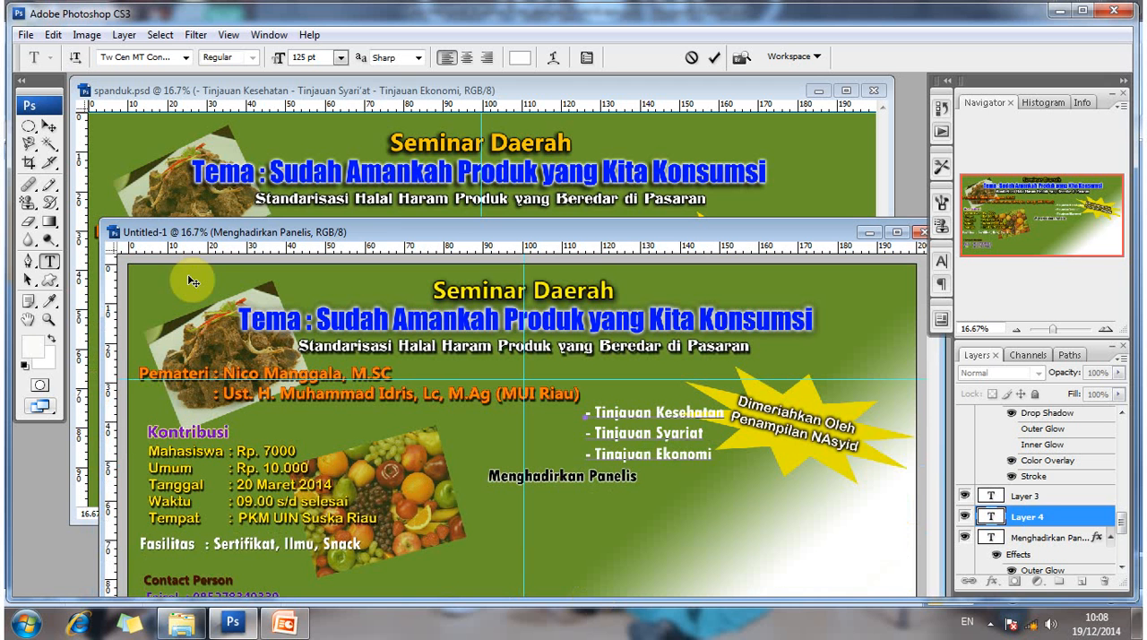
click(49, 126)
- Place the three-line list beneath the "Menghadirkan Panelis" heading and shift both slightly to the right, with the list a little indented
click(550, 477)
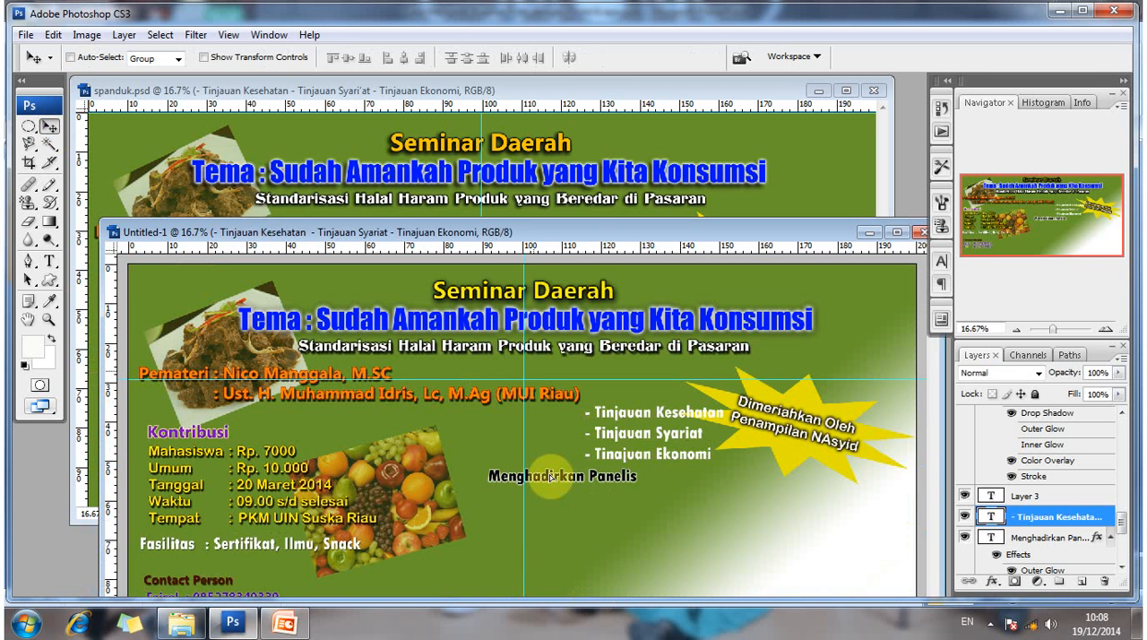
drag(550, 476, 510, 507)
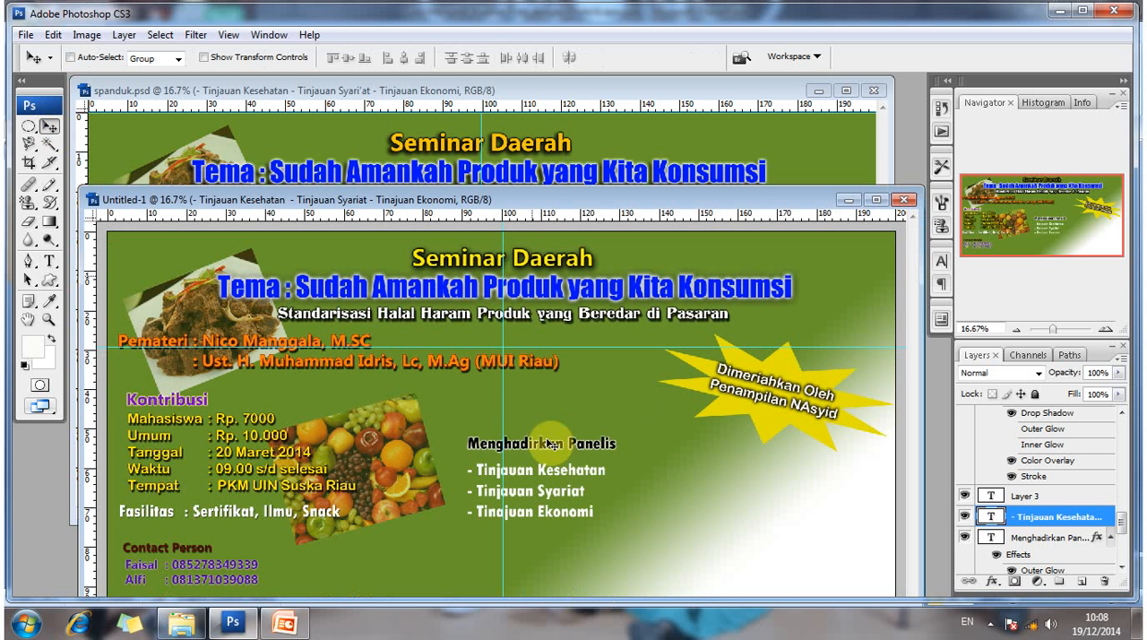
ctrl+click(574, 452)
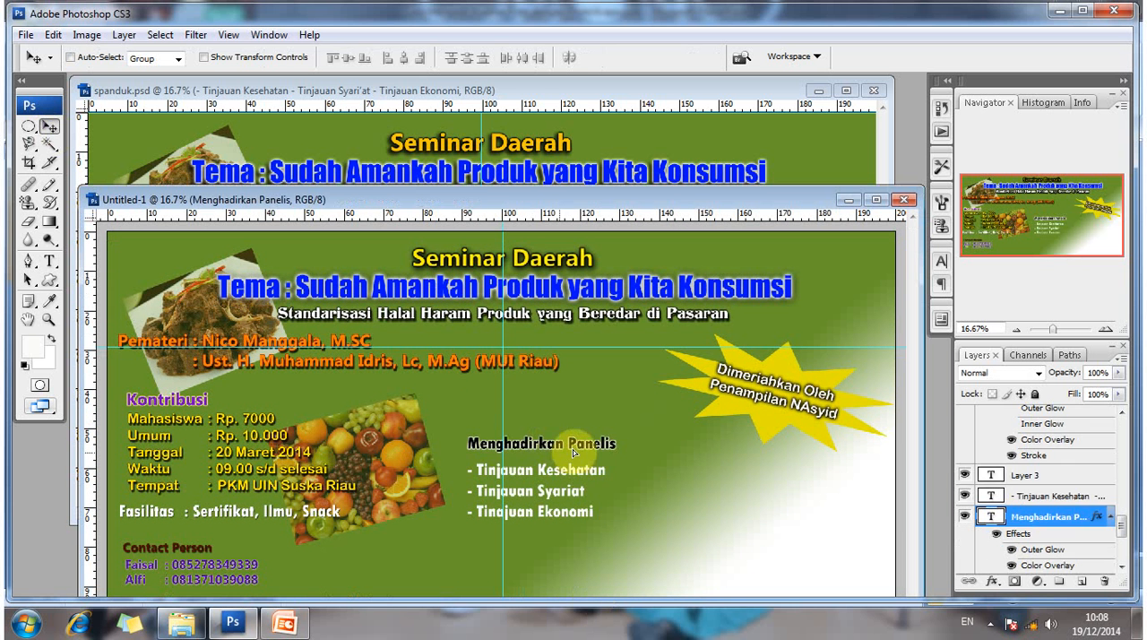
drag(575, 453, 592, 472)
right_click(574, 476)
click(592, 479)
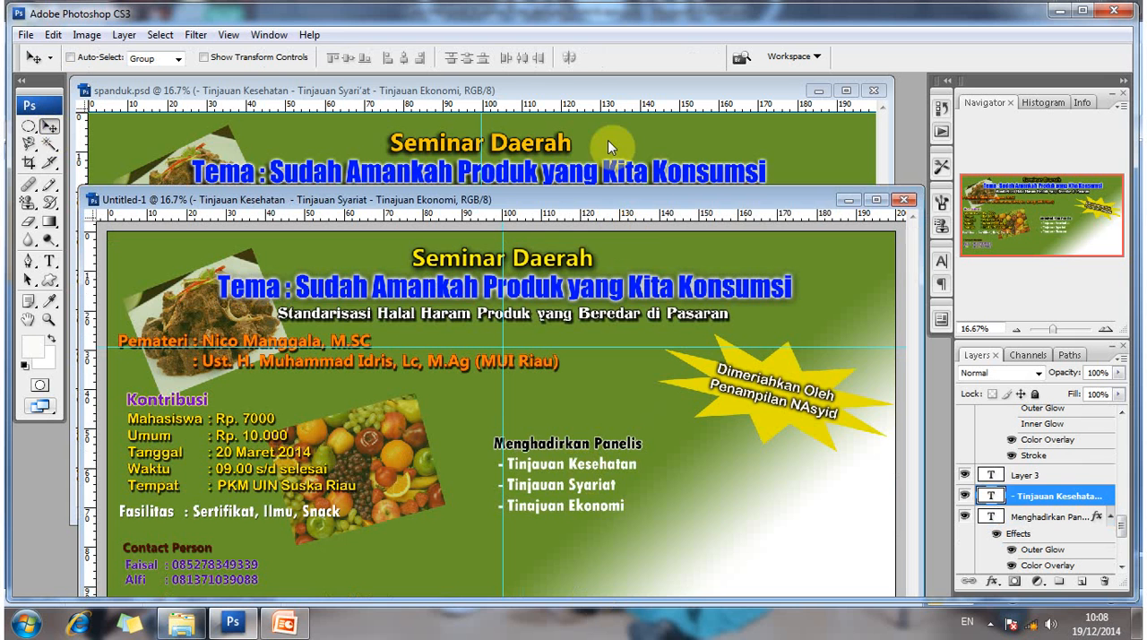
- Give the Tinjauan list text layer a Color Overlay in blue #002aff
drag(606, 199, 608, 153)
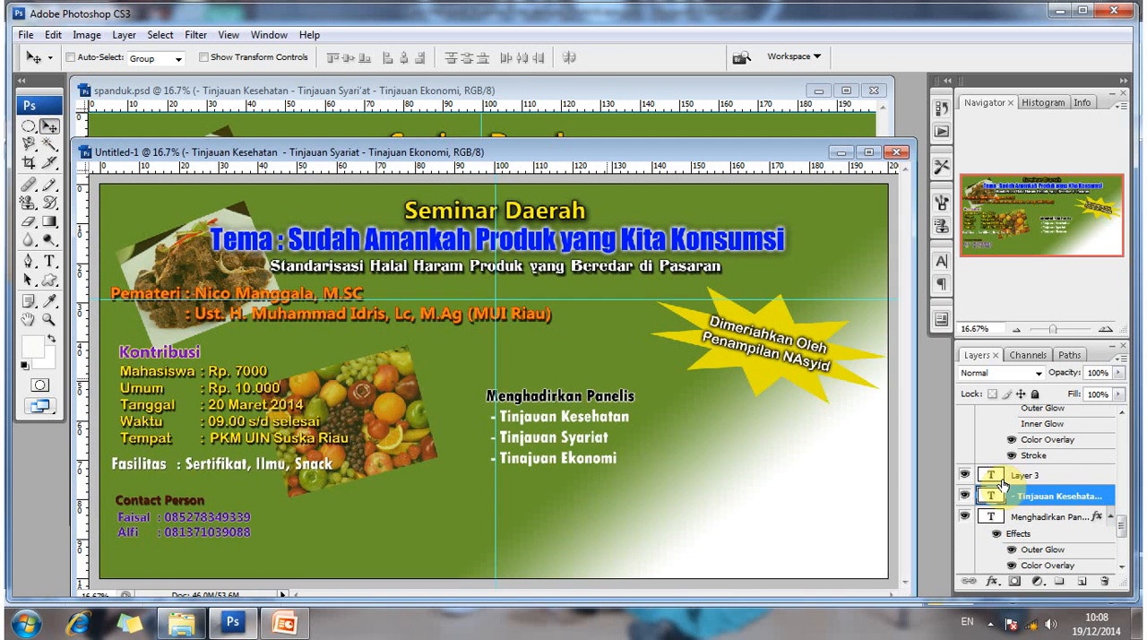
right_click(1049, 499)
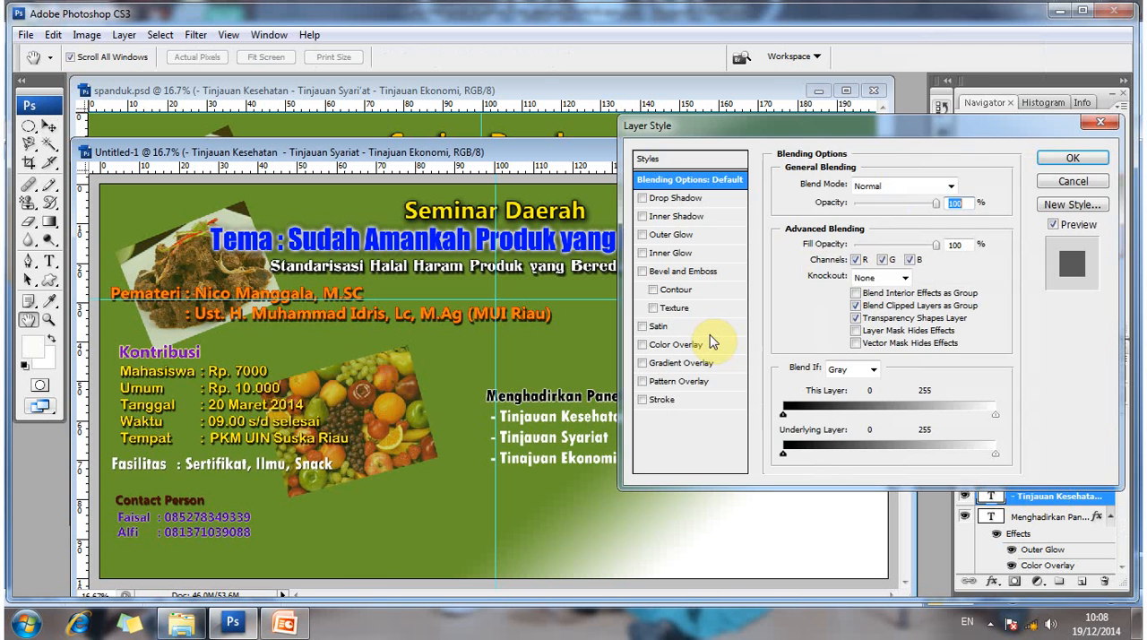
click(706, 346)
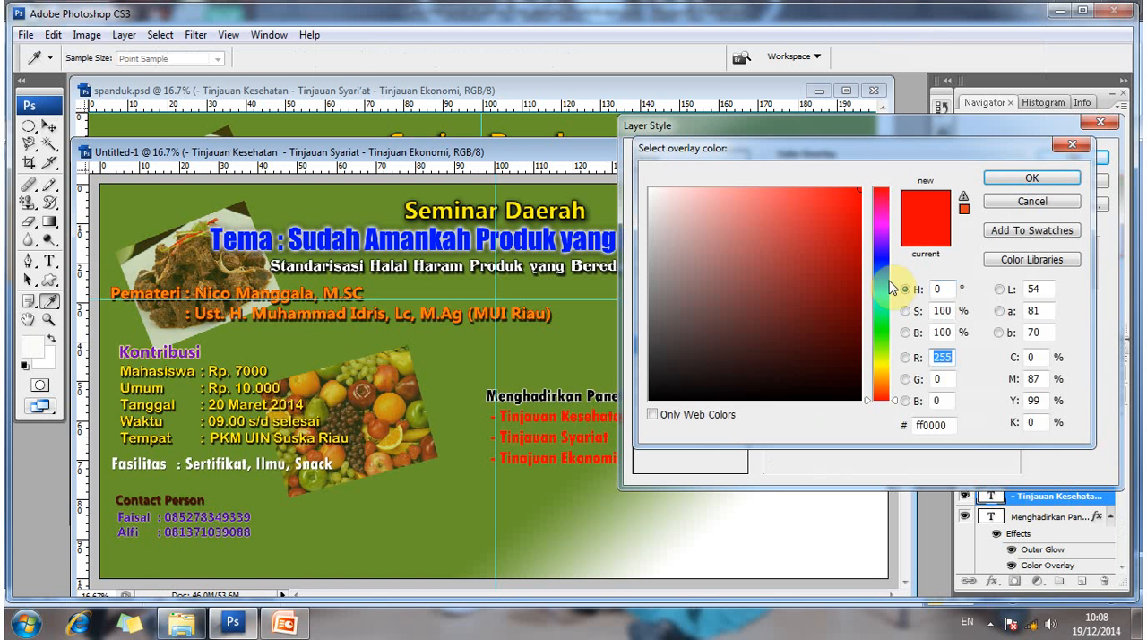
click(889, 280)
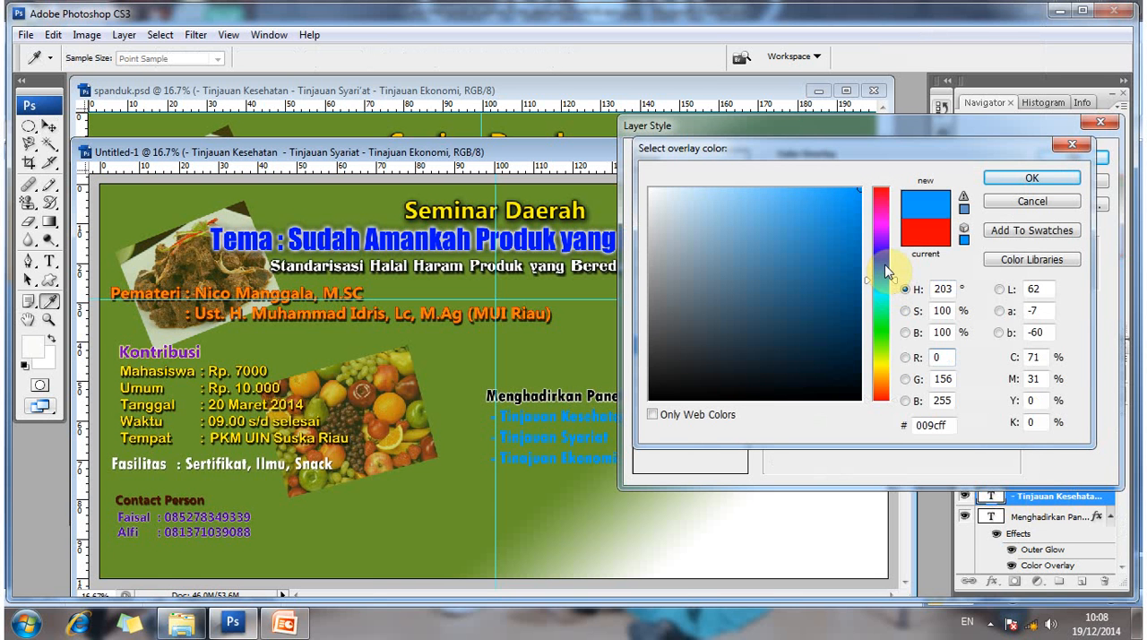
click(885, 265)
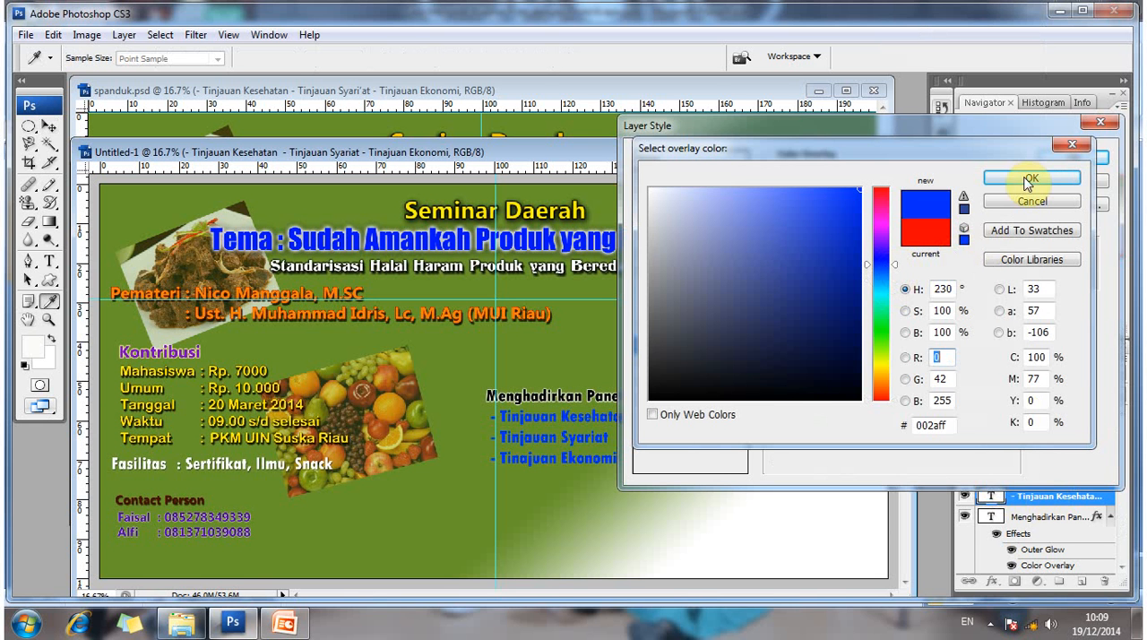
key(Return)
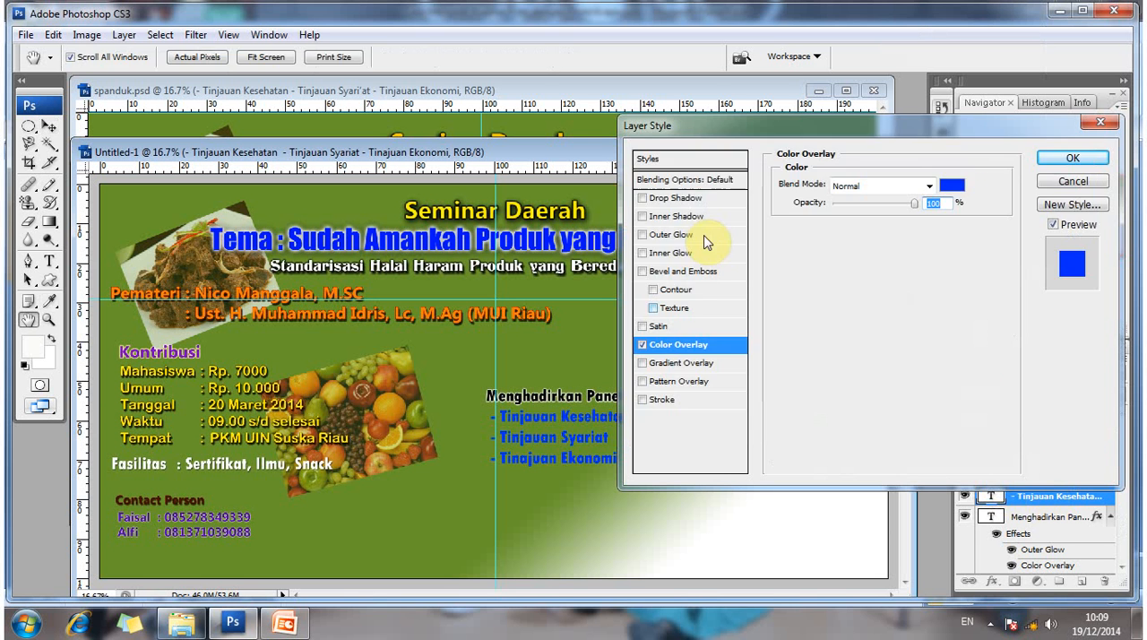
- Add an Outer Glow with Hard Light blend mode and 10% spread to the Tinjauan list text and apply the layer style
click(708, 234)
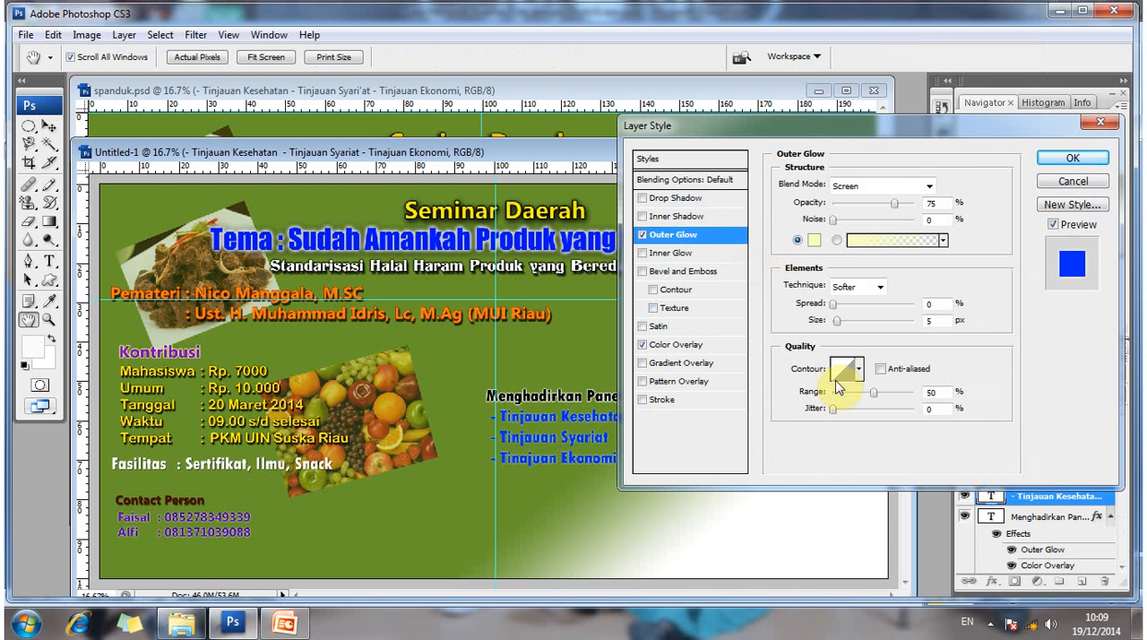
click(880, 188)
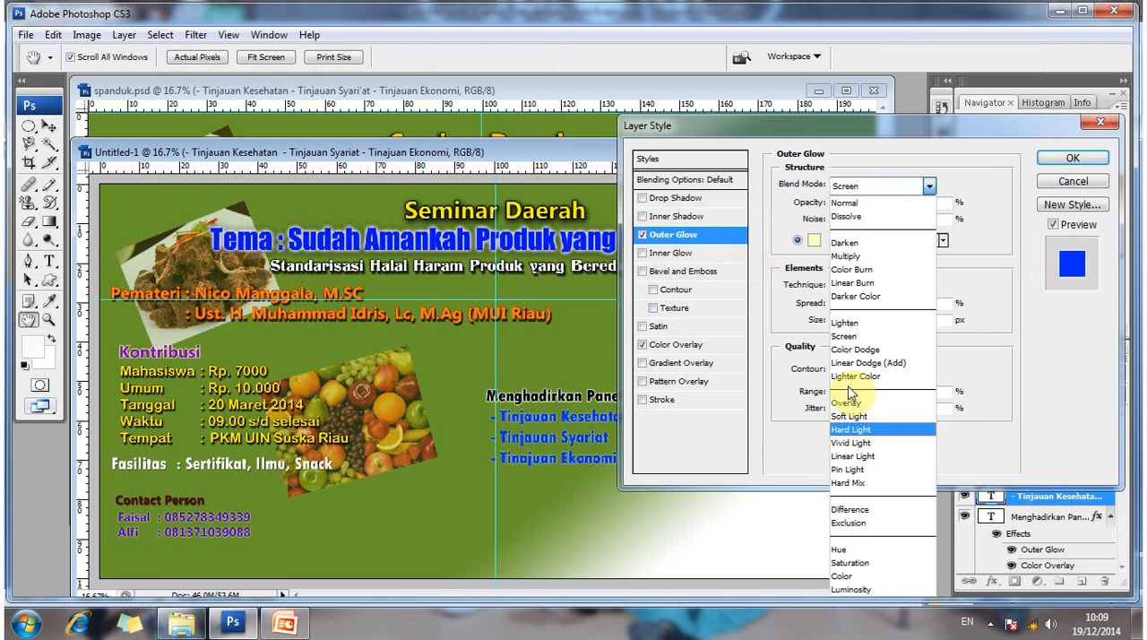
click(850, 429)
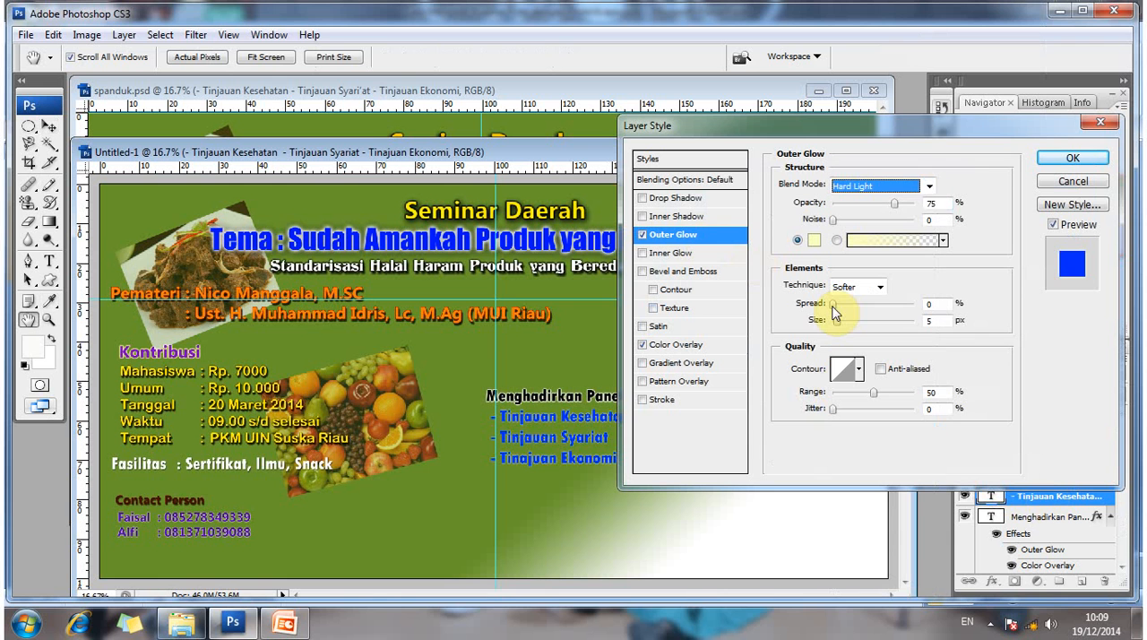
key(Tab)
drag(834, 306, 837, 334)
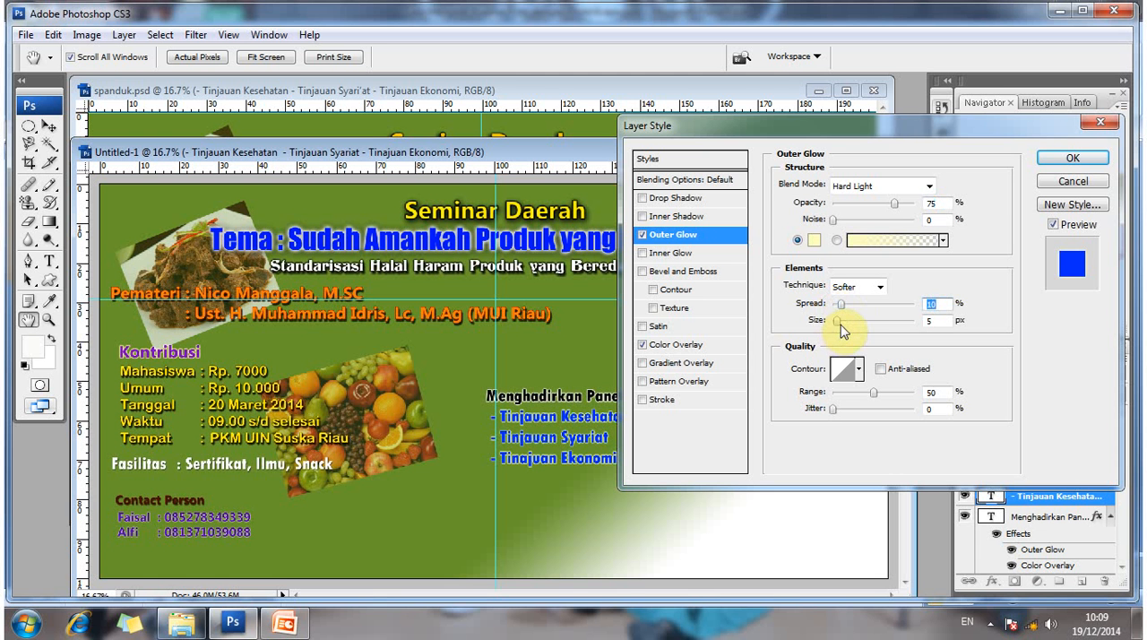
drag(838, 321, 838, 323)
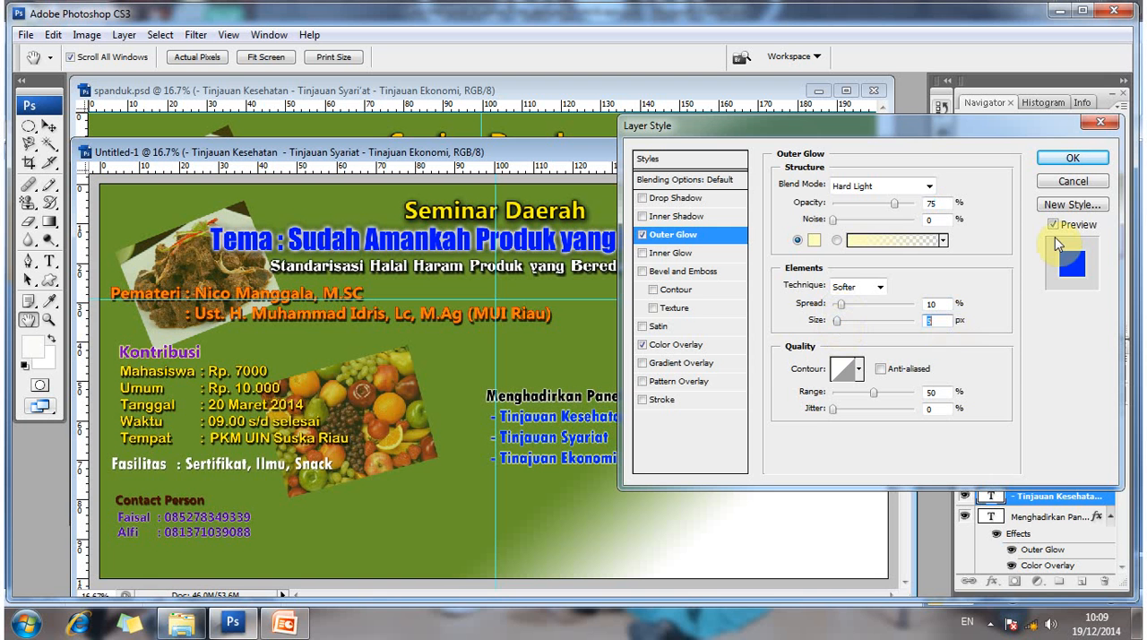
click(1072, 158)
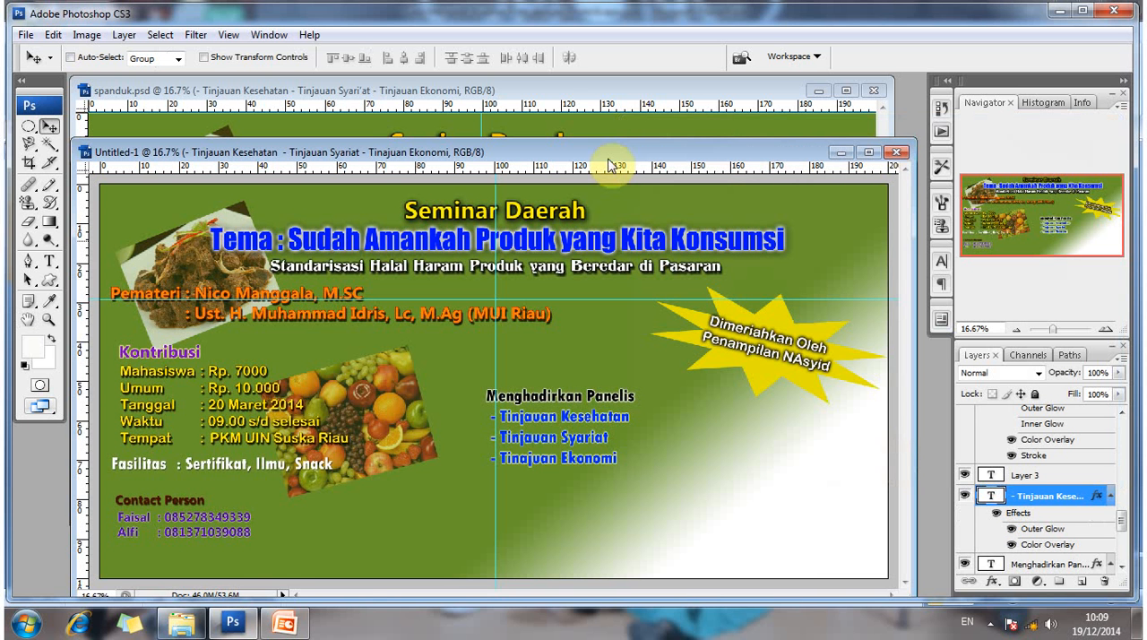
- Open logo.jpg and place its green star logo in the lower-right corner of the Untitled-1 banner
drag(615, 152, 712, 476)
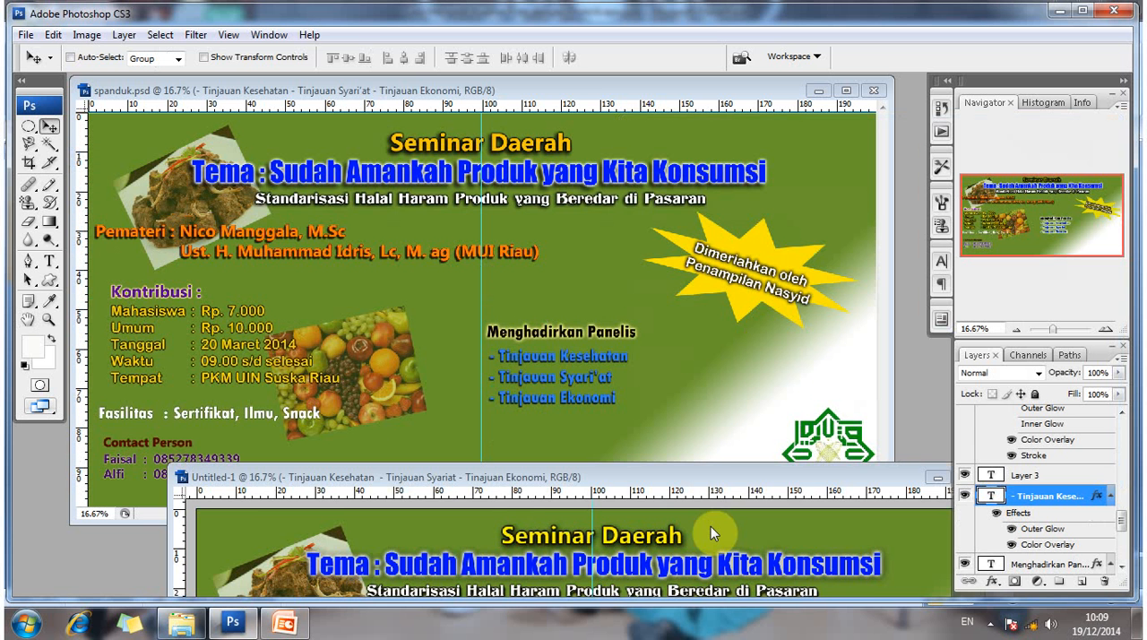
drag(711, 526, 606, 186)
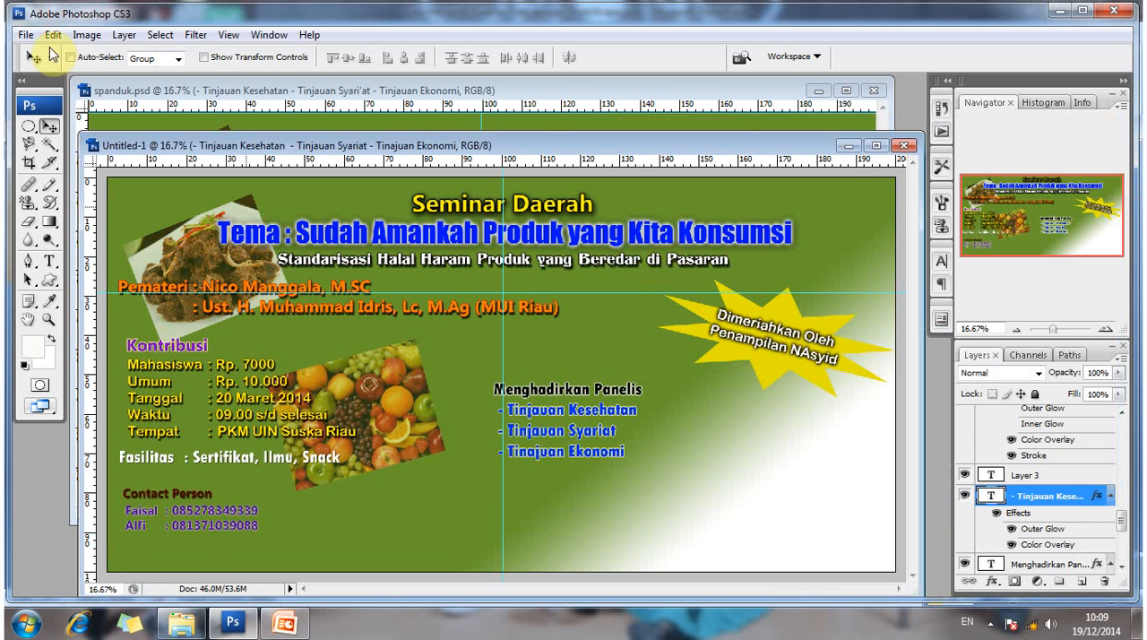
click(27, 37)
click(44, 70)
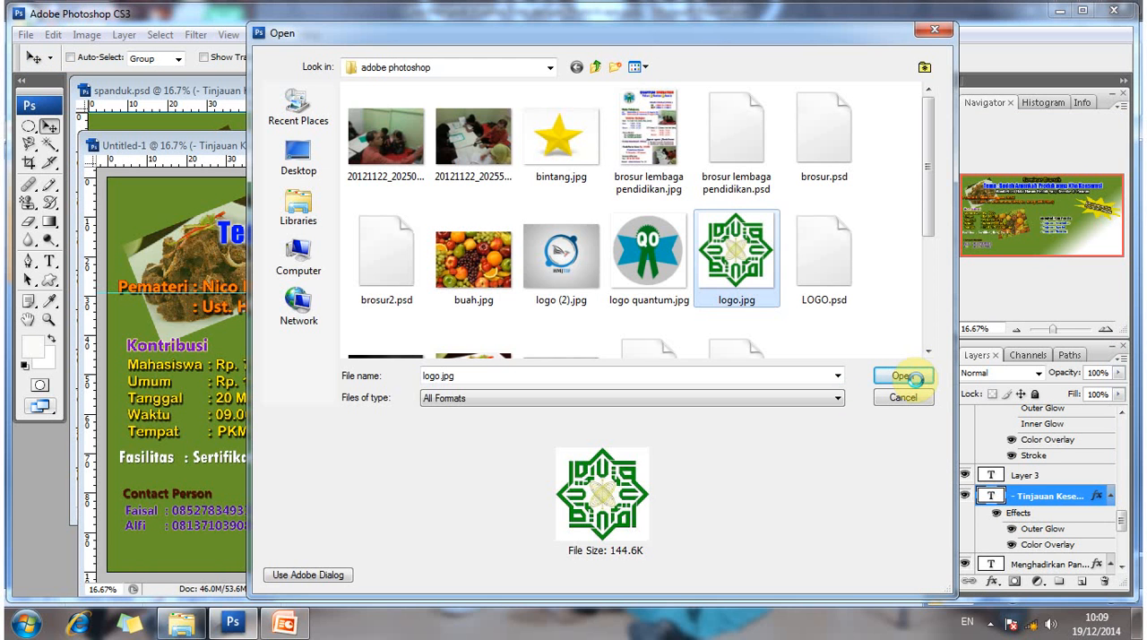
click(902, 376)
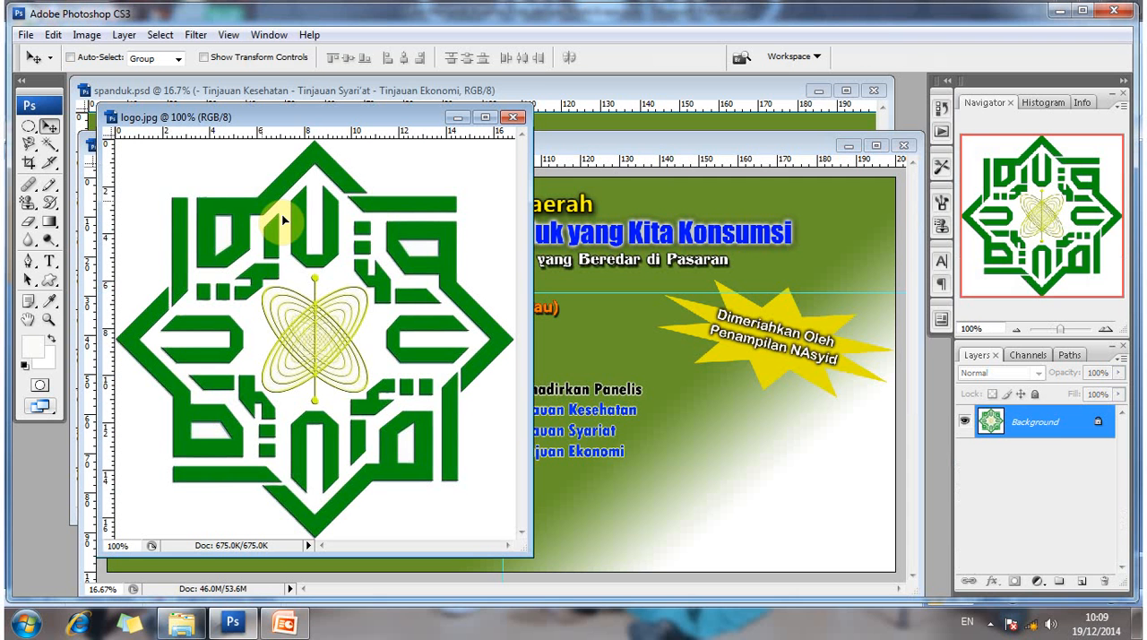
drag(787, 453, 788, 455)
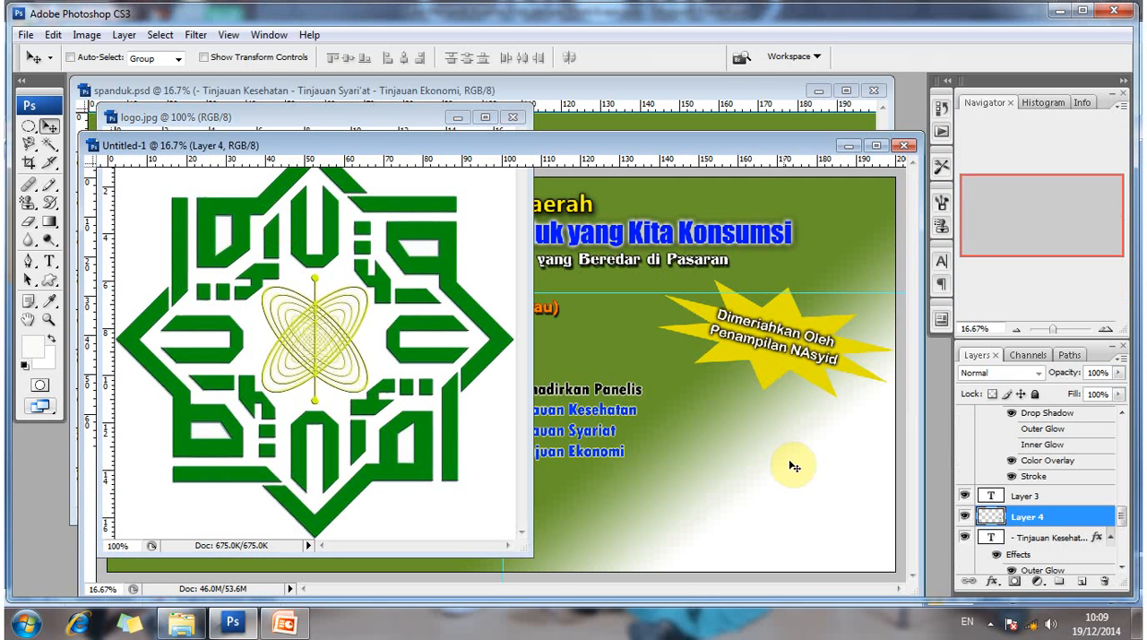
mouse_move(829, 512)
mouse_down()
mouse_move(844, 532)
mouse_move(844, 519)
mouse_up()
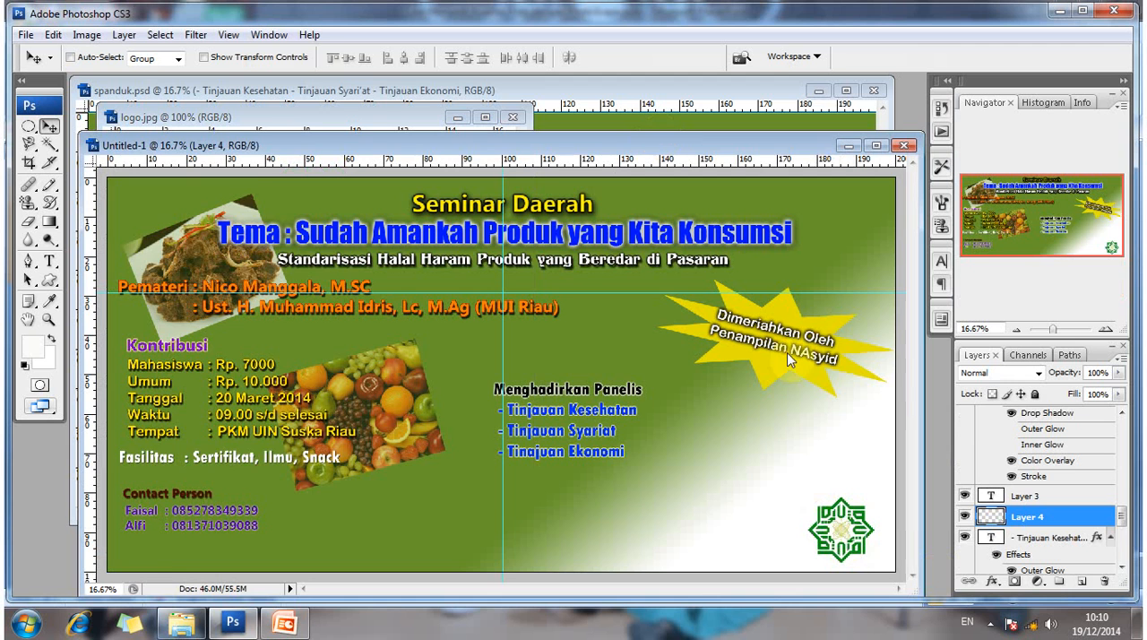
- Close logo.jpg and check the spanduk.psd banner for the remaining text beside the logo
drag(475, 145, 496, 326)
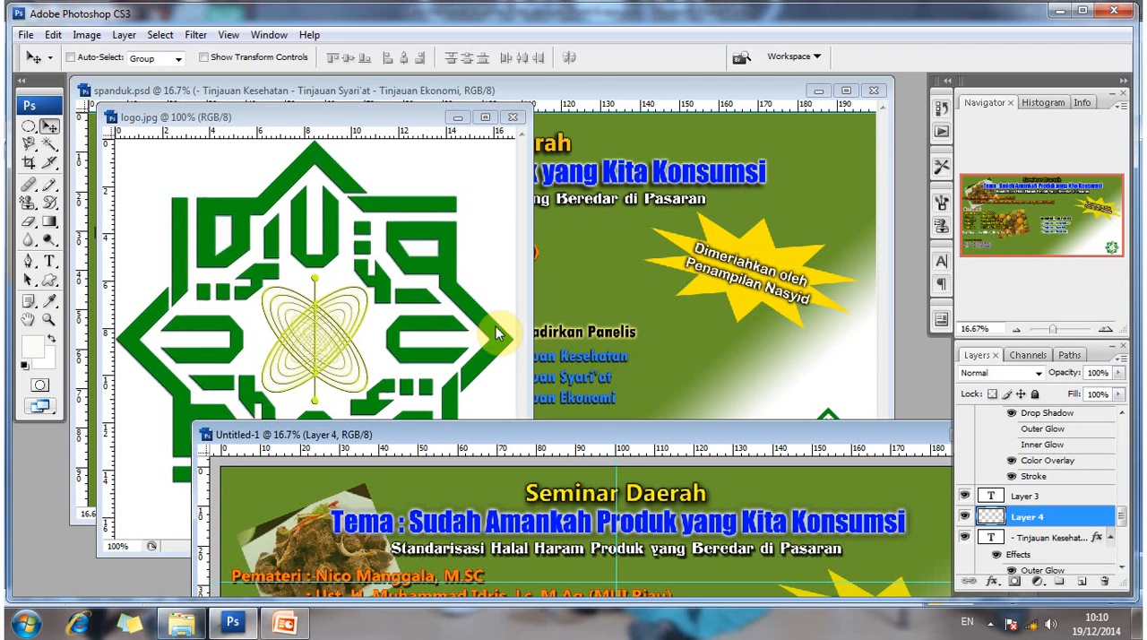
click(512, 117)
drag(569, 435, 566, 526)
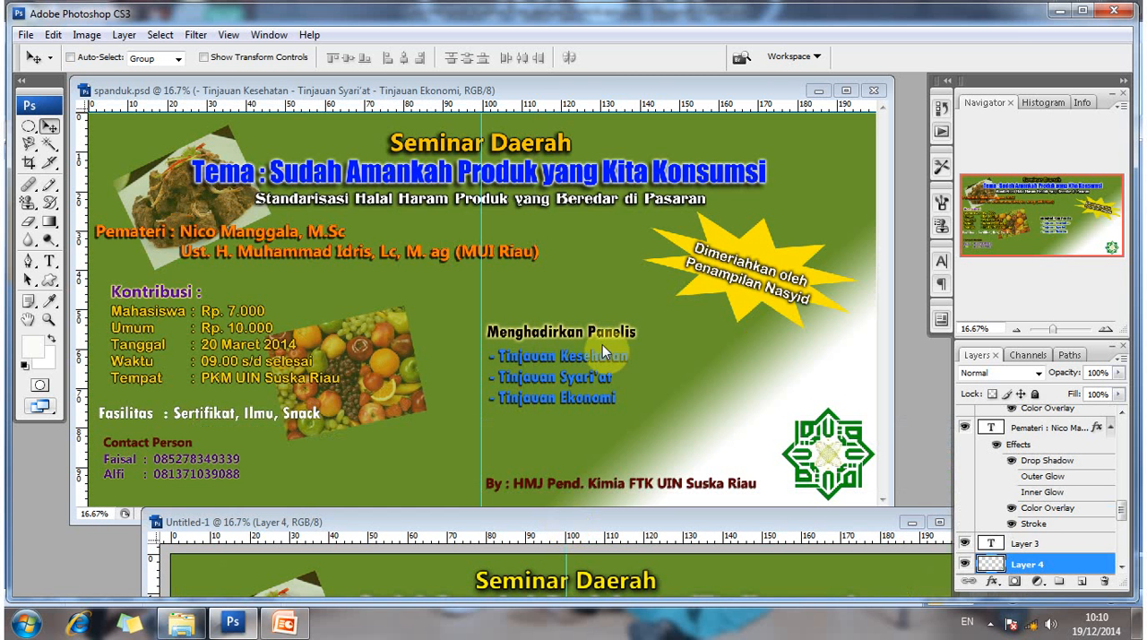
drag(573, 521, 583, 89)
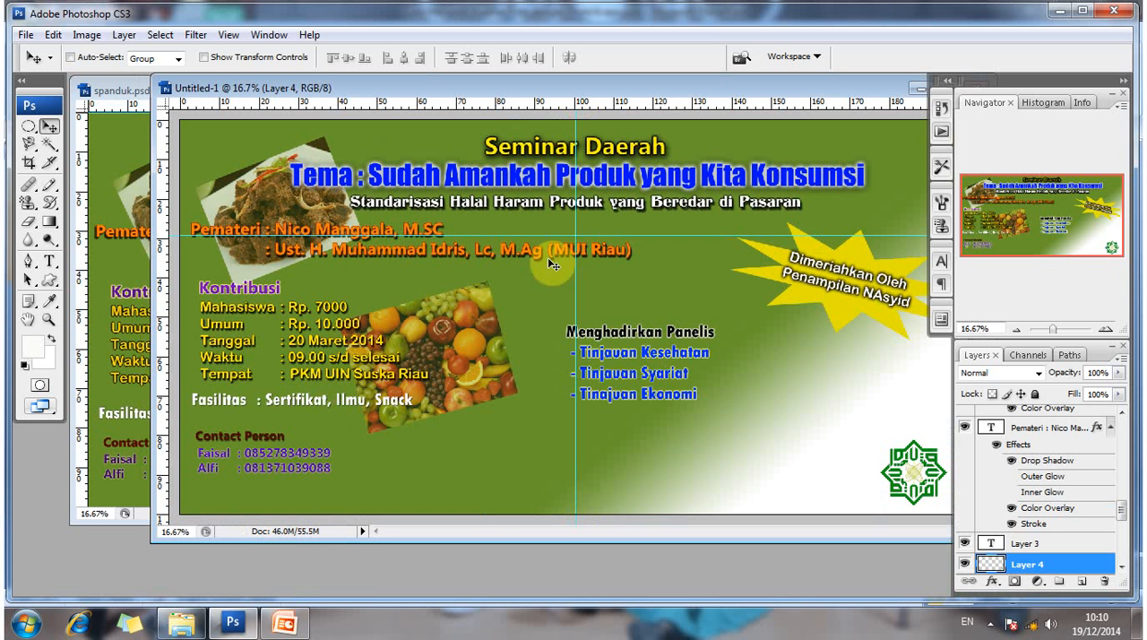
- Start a new text layer near the banner's bottom centre reading "By HMJ Pend. Kimia"
click(49, 263)
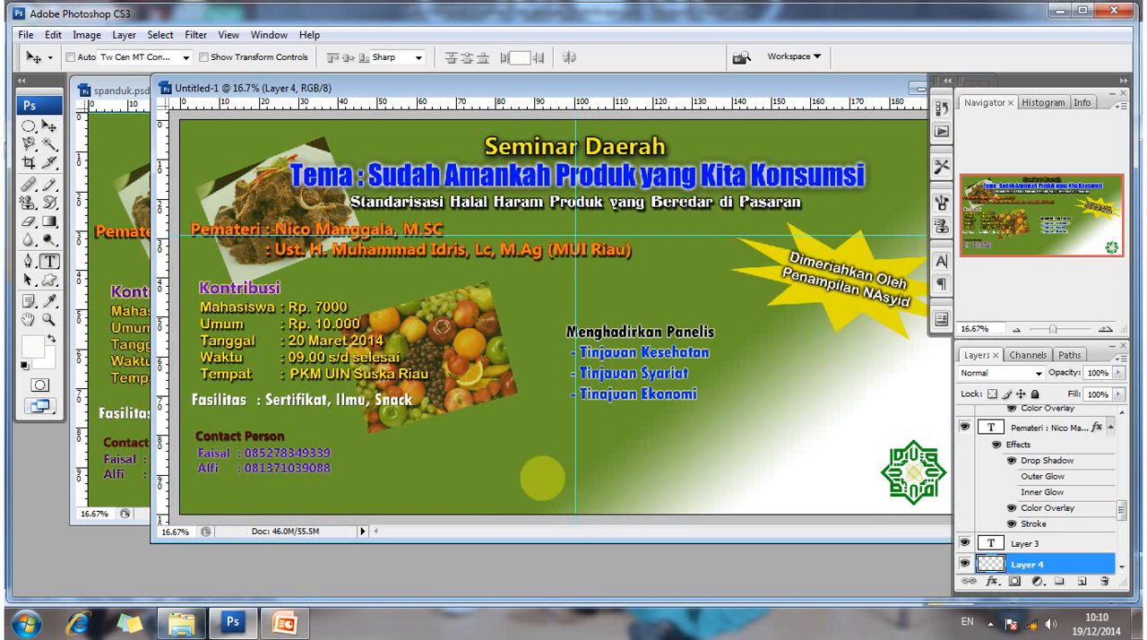
click(561, 490)
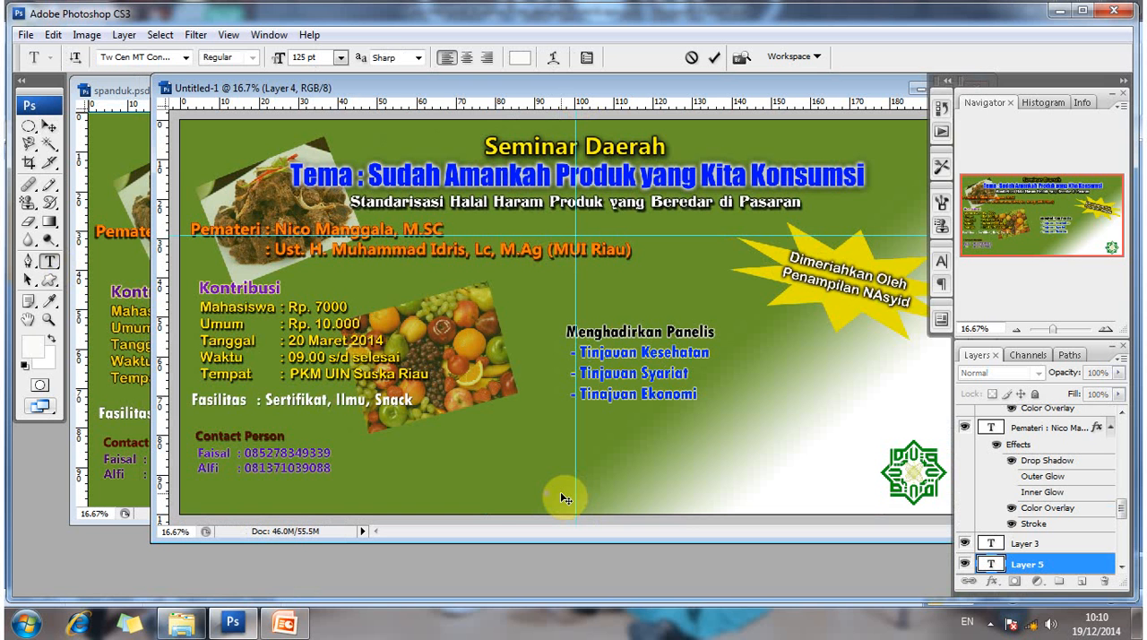
text(By Hm)
key(BackSpace)
text(MJ Pend. Kimia)
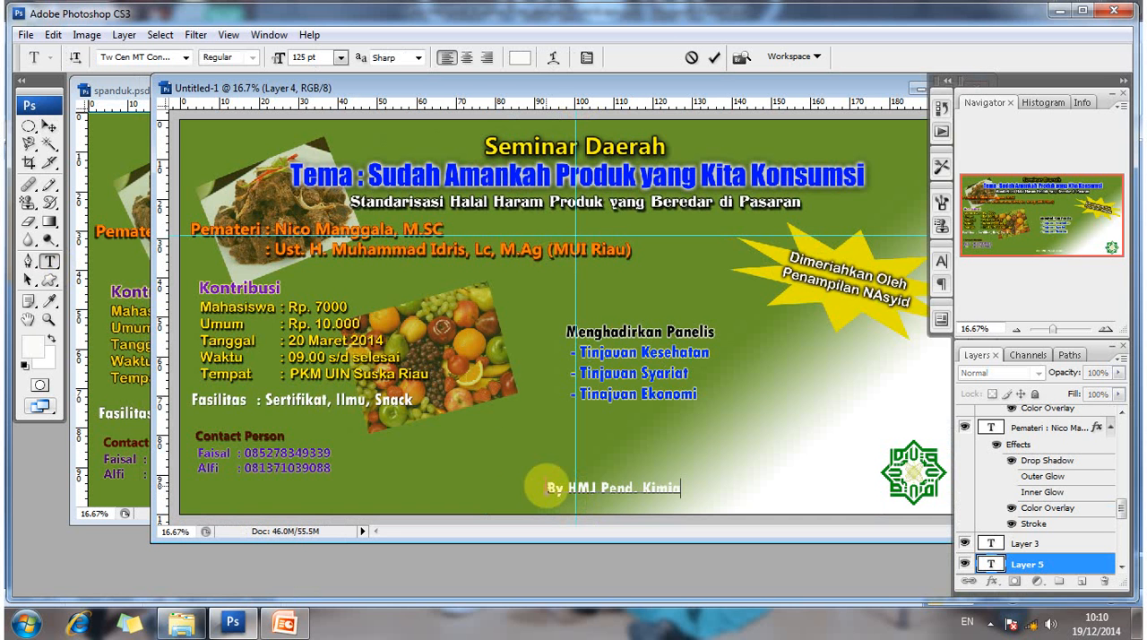
- Change the colour of the whole "By HMJ Pend. Kimia" text to dark brown
key(ctrl+a)
click(520, 62)
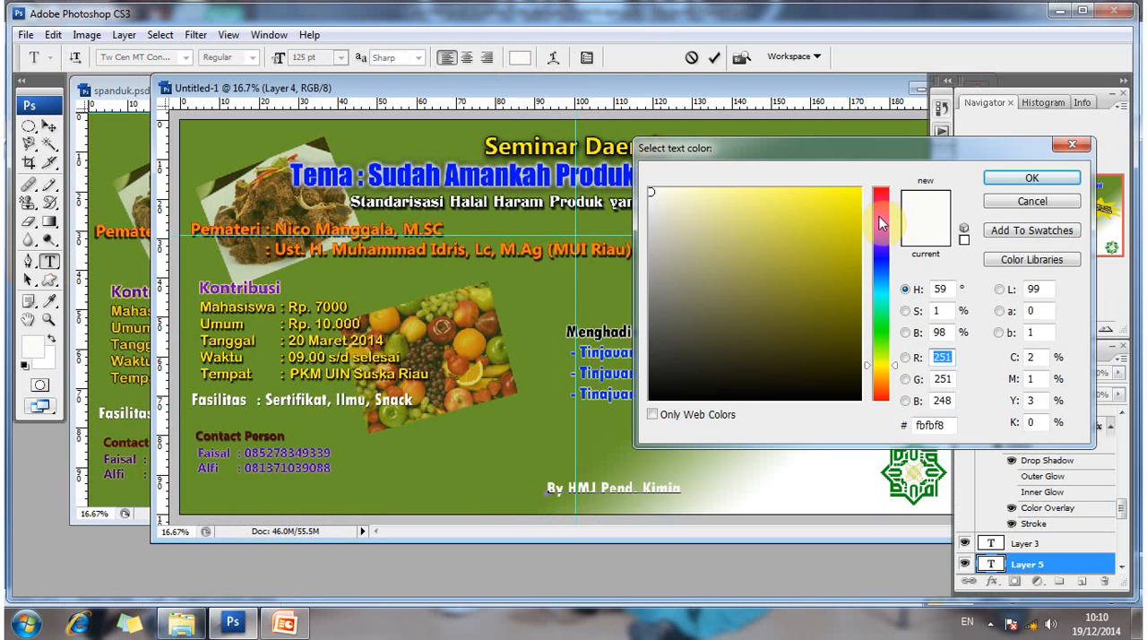
drag(892, 215, 895, 390)
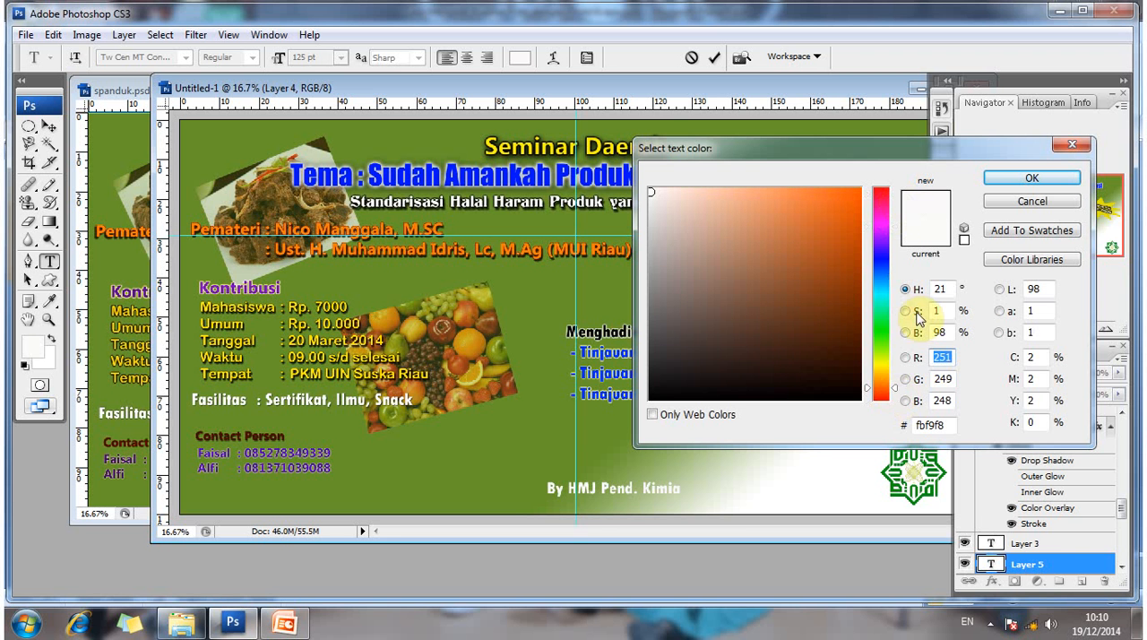
click(856, 339)
click(1035, 178)
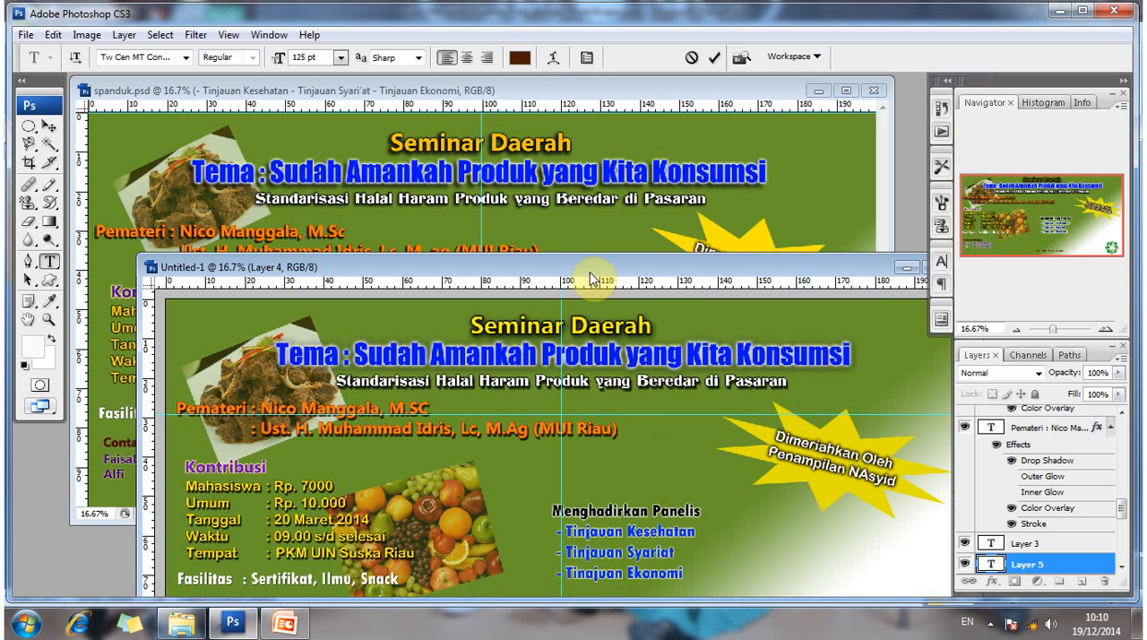
- Extend the organiser line with "FTK UIN Suska Riau" after "Kimia" and commit the text
drag(653, 263, 629, 240)
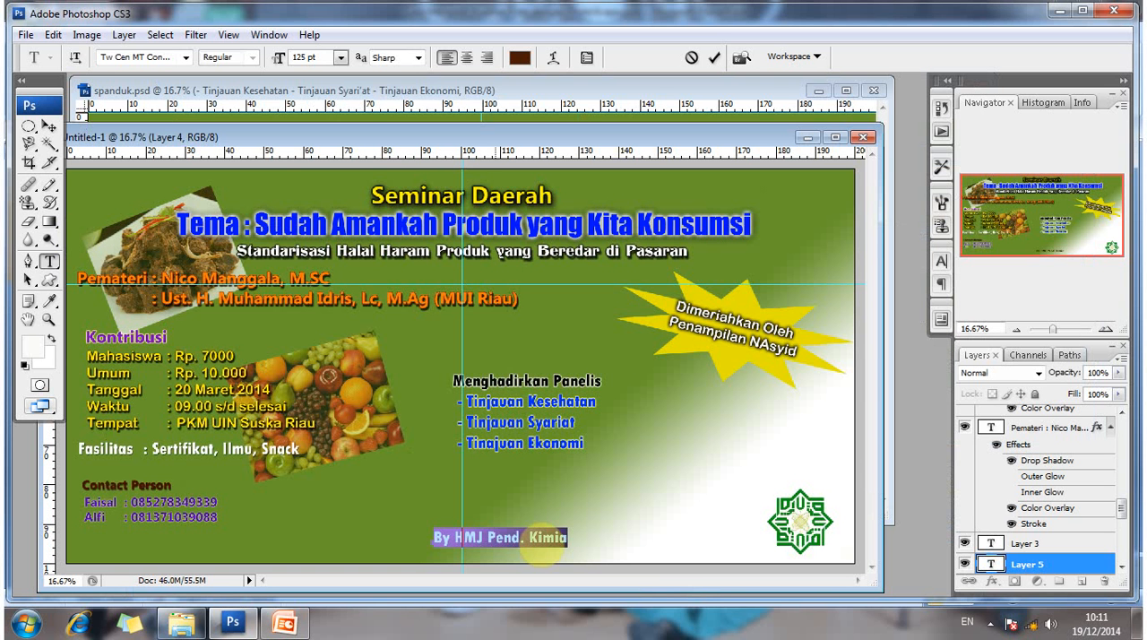
click(548, 536)
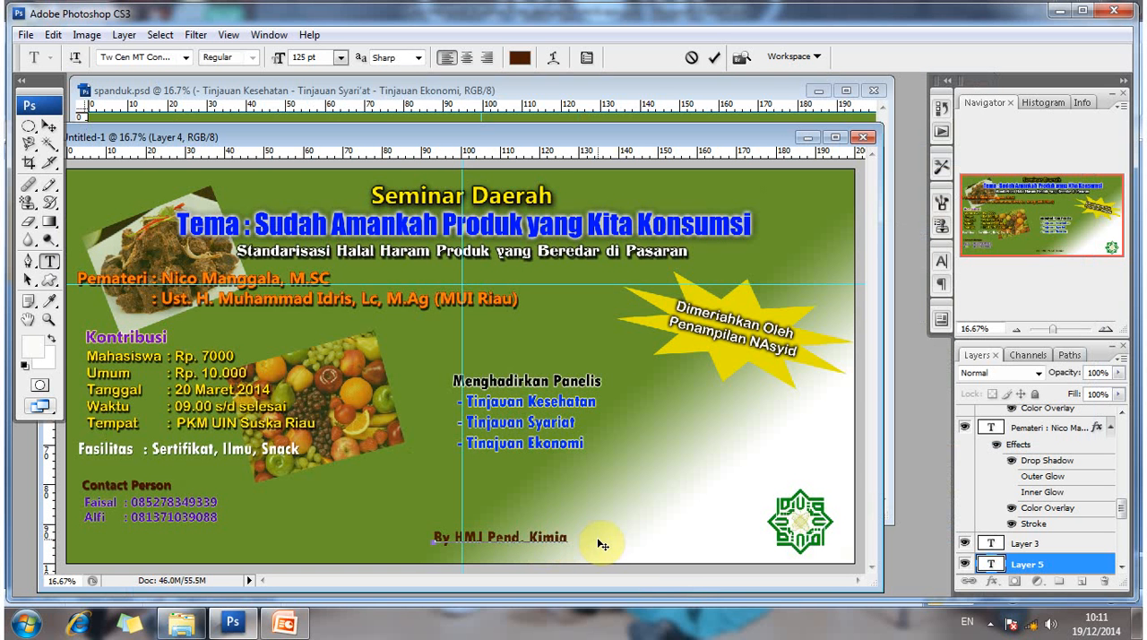
text(FTK UIN Sus)
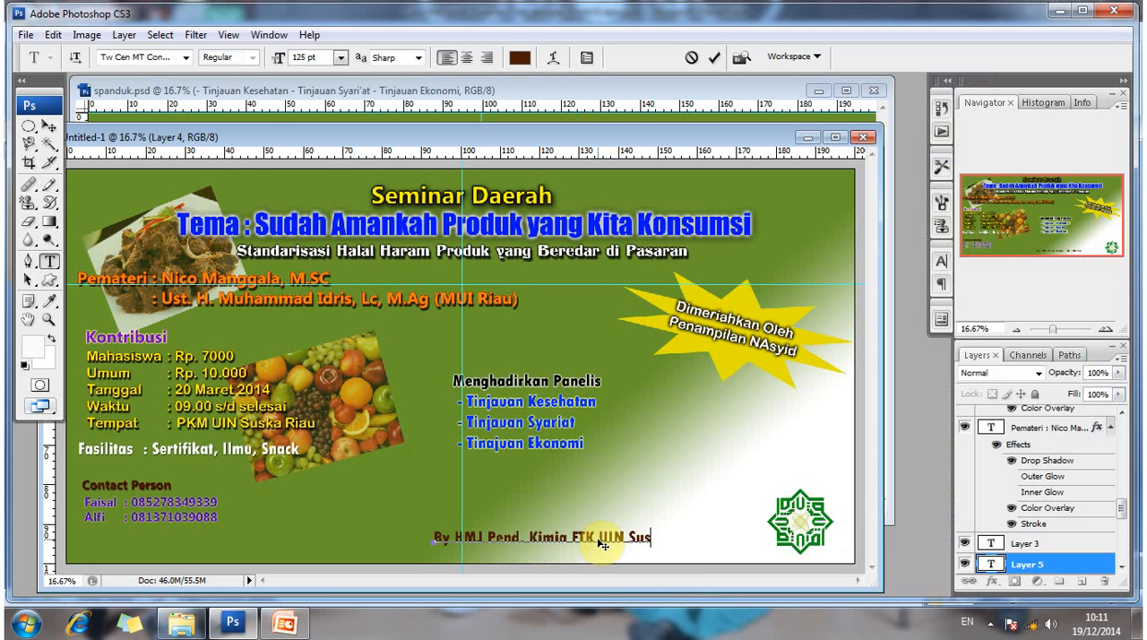
text(ka Riau)
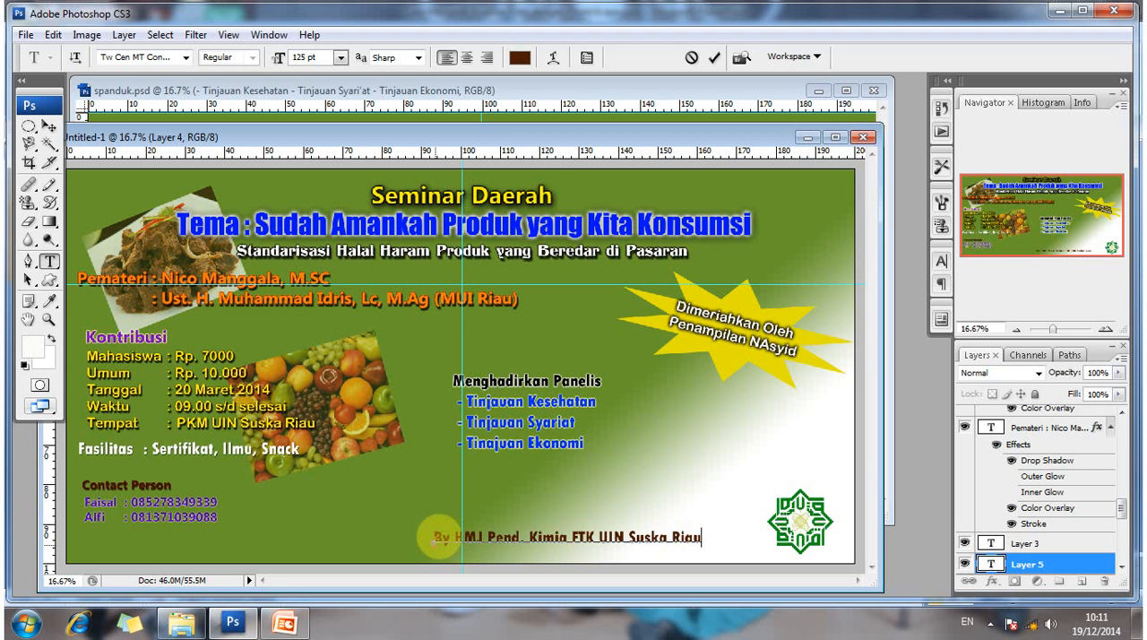
drag(435, 538, 652, 536)
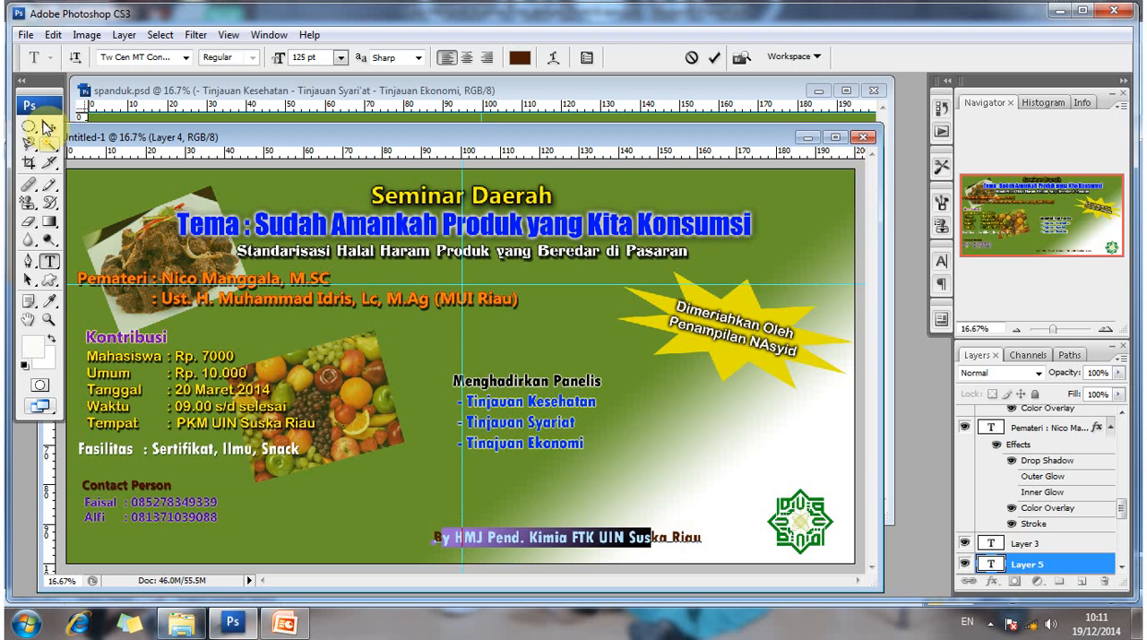
click(46, 128)
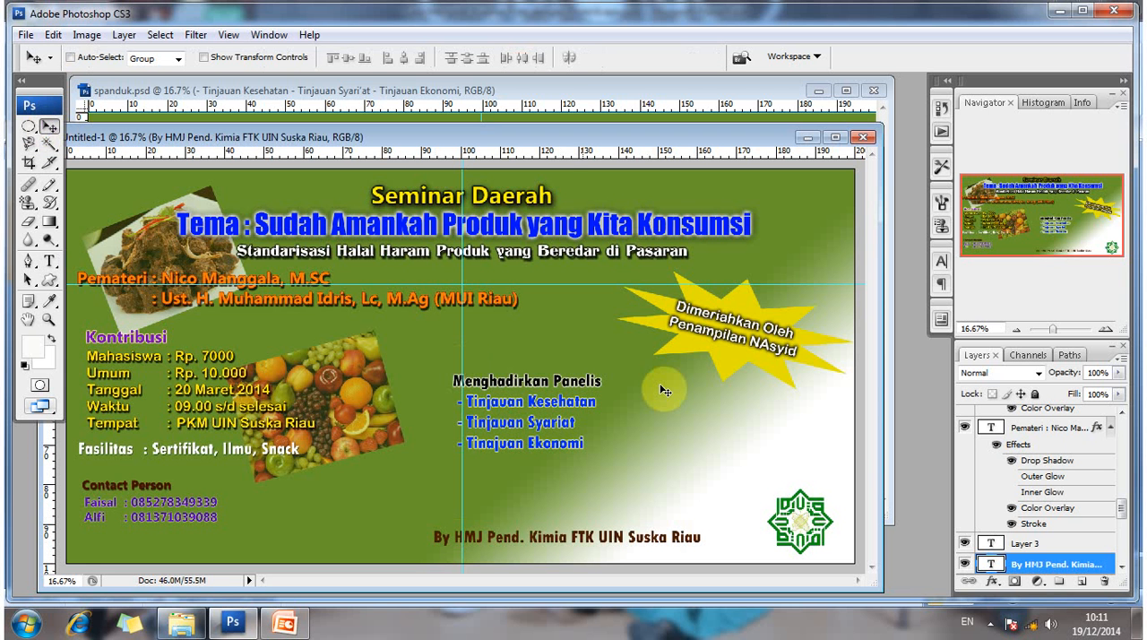
- Enable a Drop Shadow on the organiser text layer and add a Hard Light Outer Glow with 9% spread and 7 px size
right_click(1048, 565)
click(975, 96)
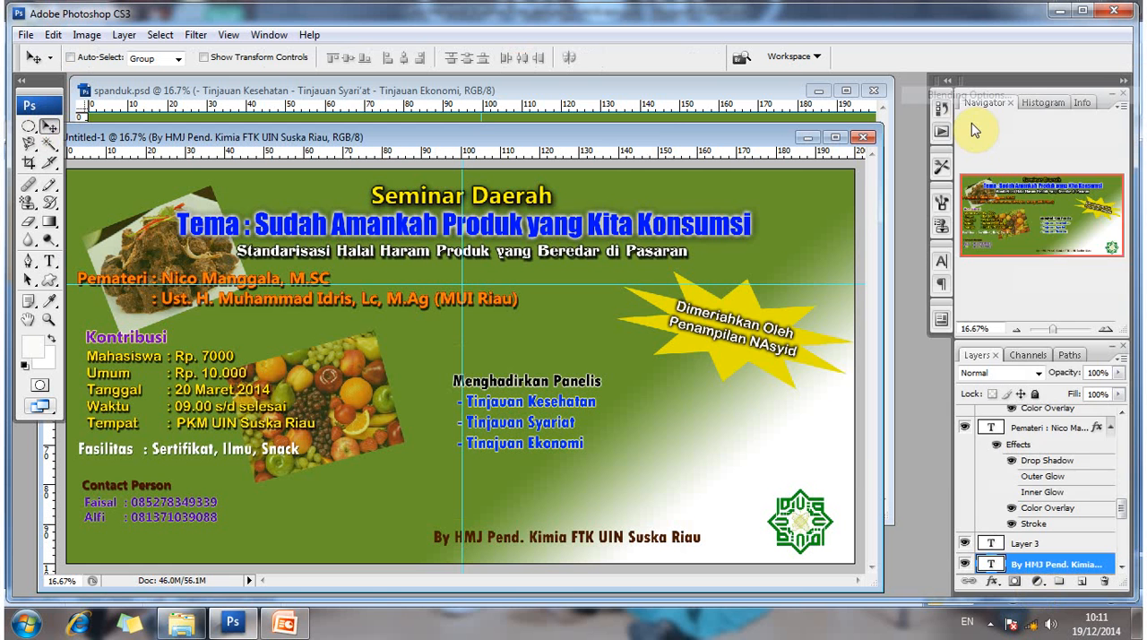
click(701, 203)
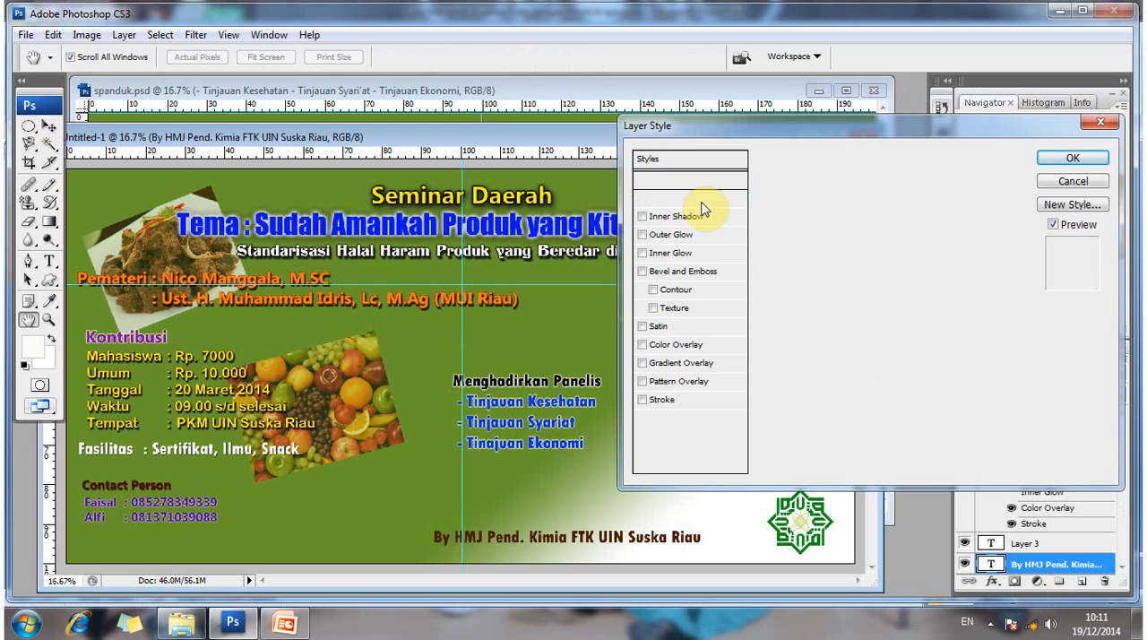
click(685, 234)
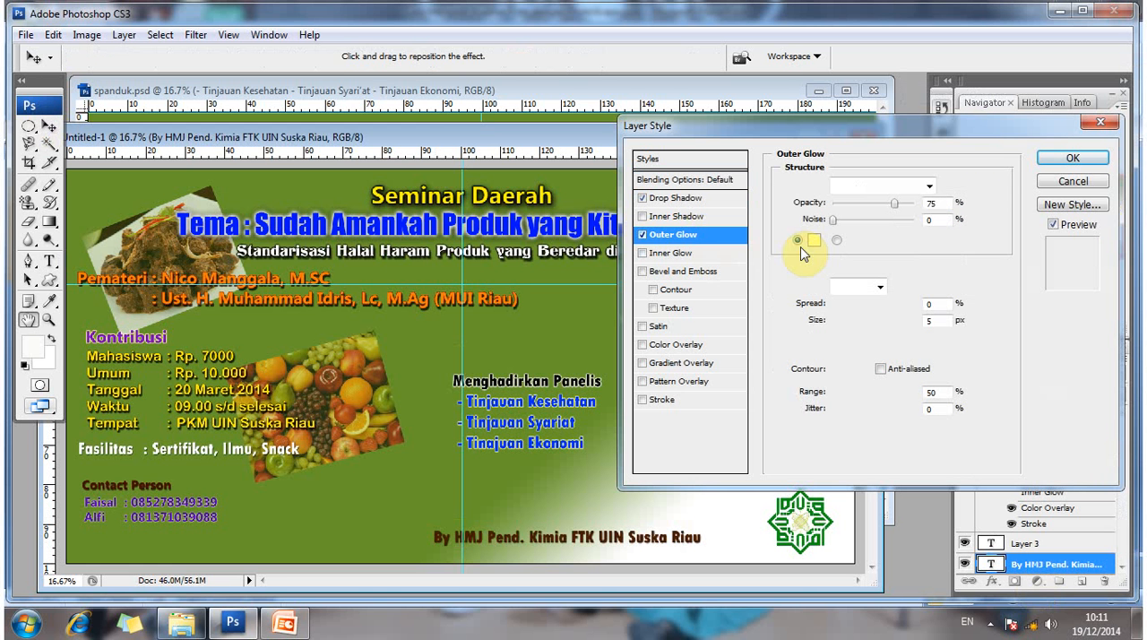
click(907, 186)
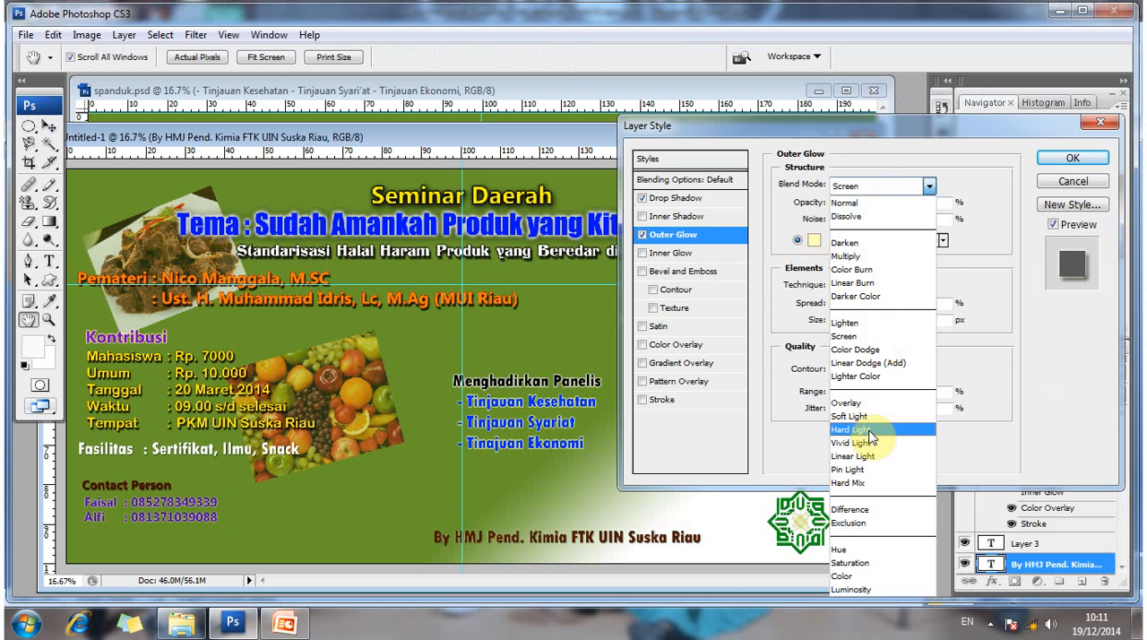
click(870, 432)
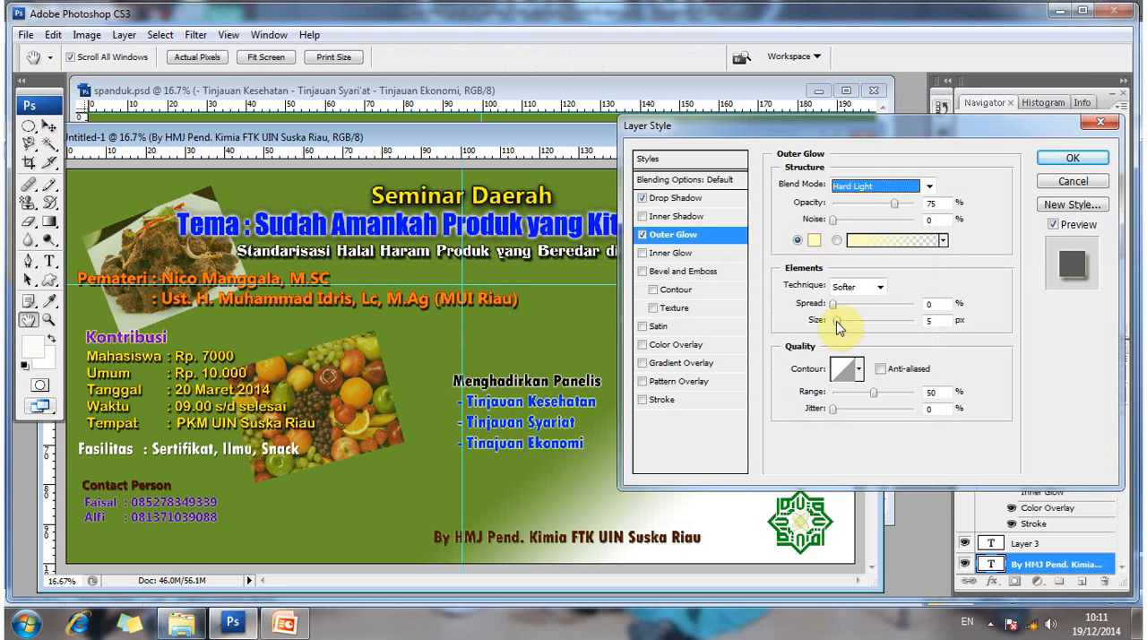
drag(836, 321, 845, 309)
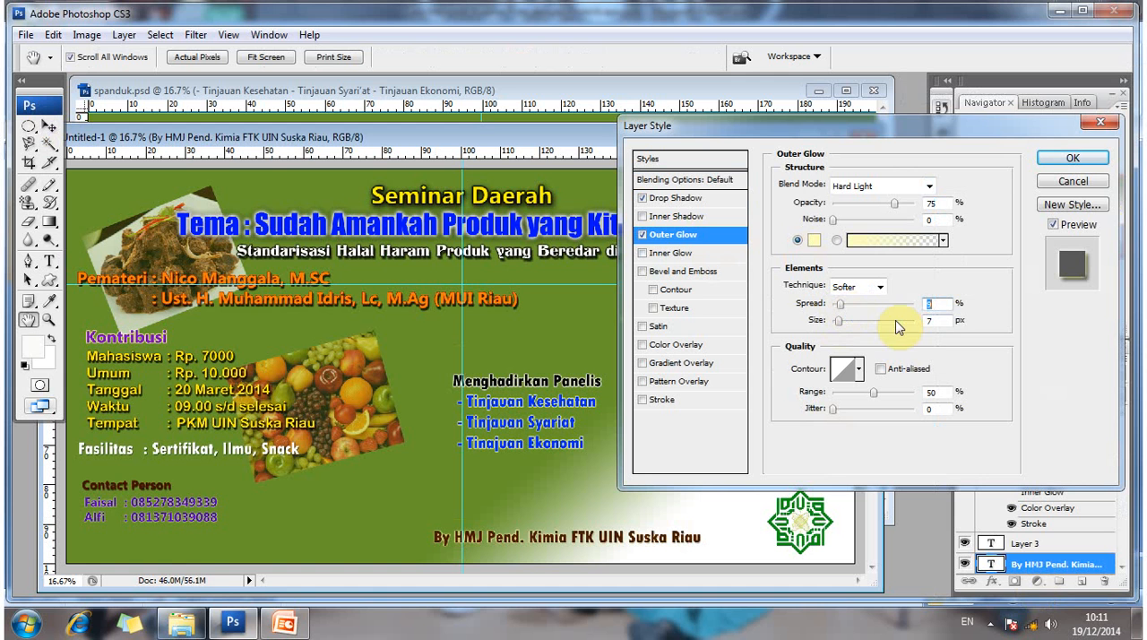
- Set the organiser text's Drop Shadow to 8 px distance, 10% spread and 13 px size, and apply the layer style
click(719, 196)
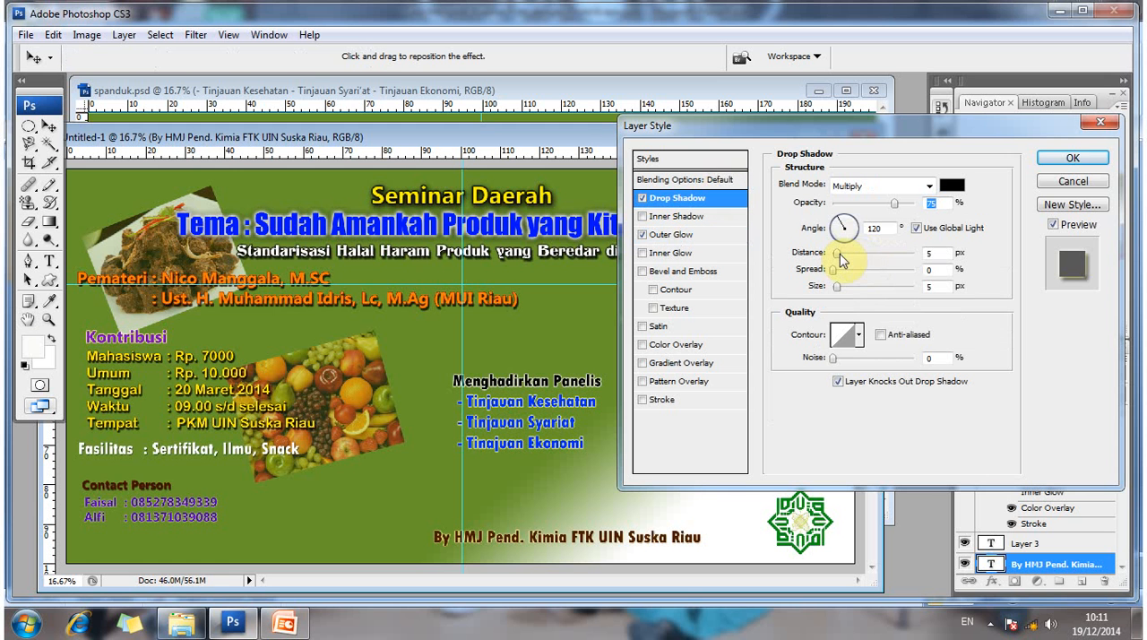
drag(839, 254, 841, 254)
click(835, 268)
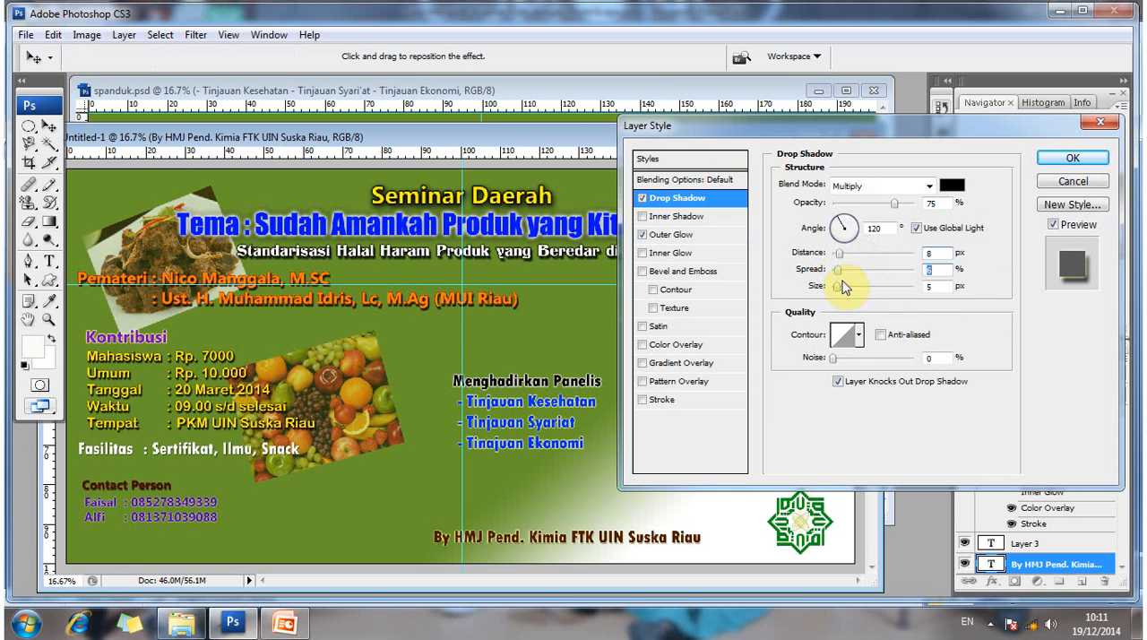
drag(840, 272, 843, 288)
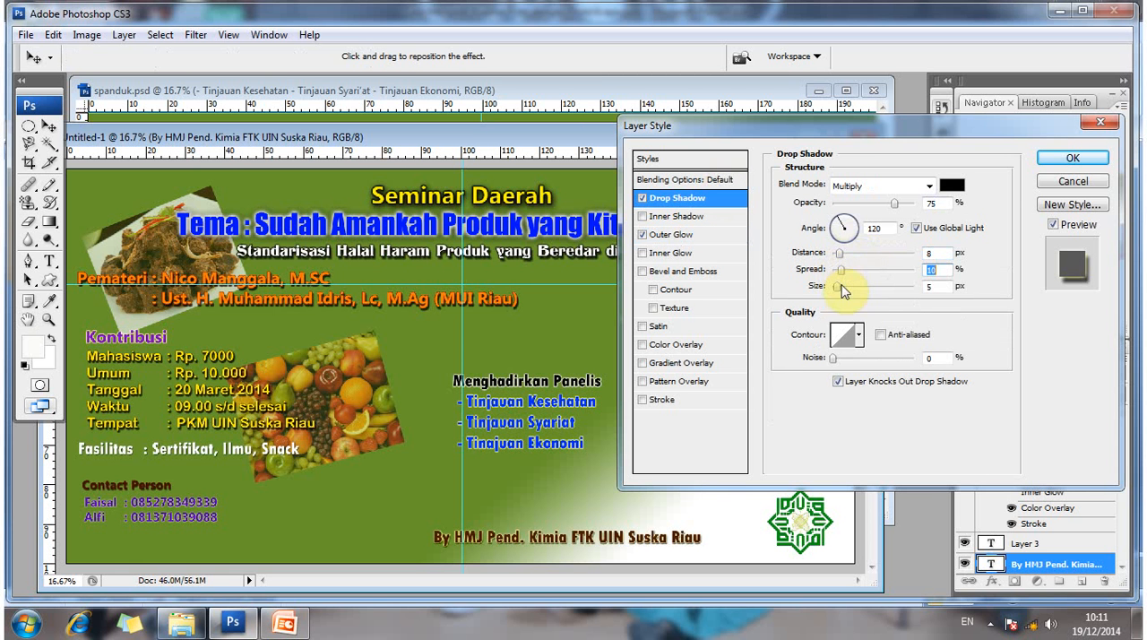
click(842, 288)
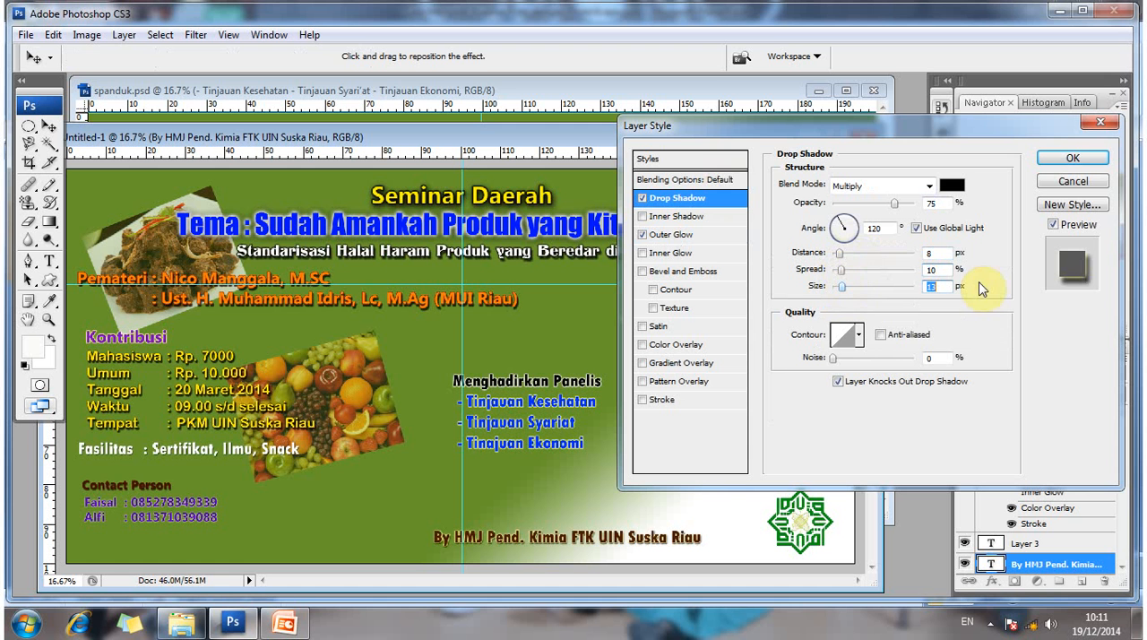
click(1072, 159)
- Reposition the new banner's document window so the whole design can be reviewed
drag(643, 140, 723, 496)
drag(751, 305, 700, 92)
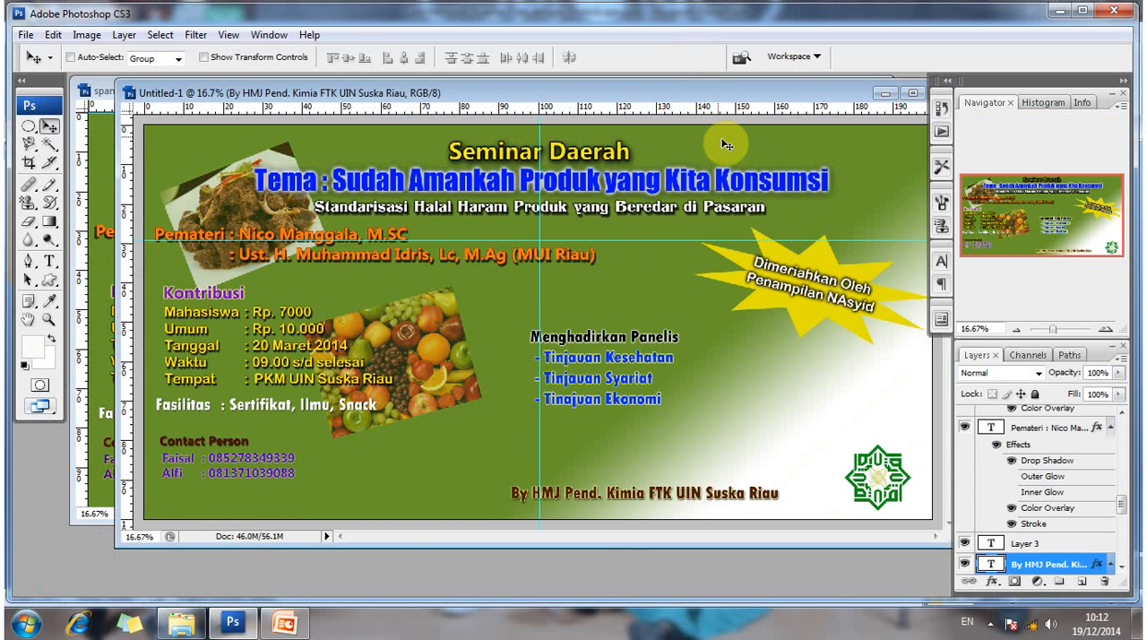
drag(708, 95, 709, 123)
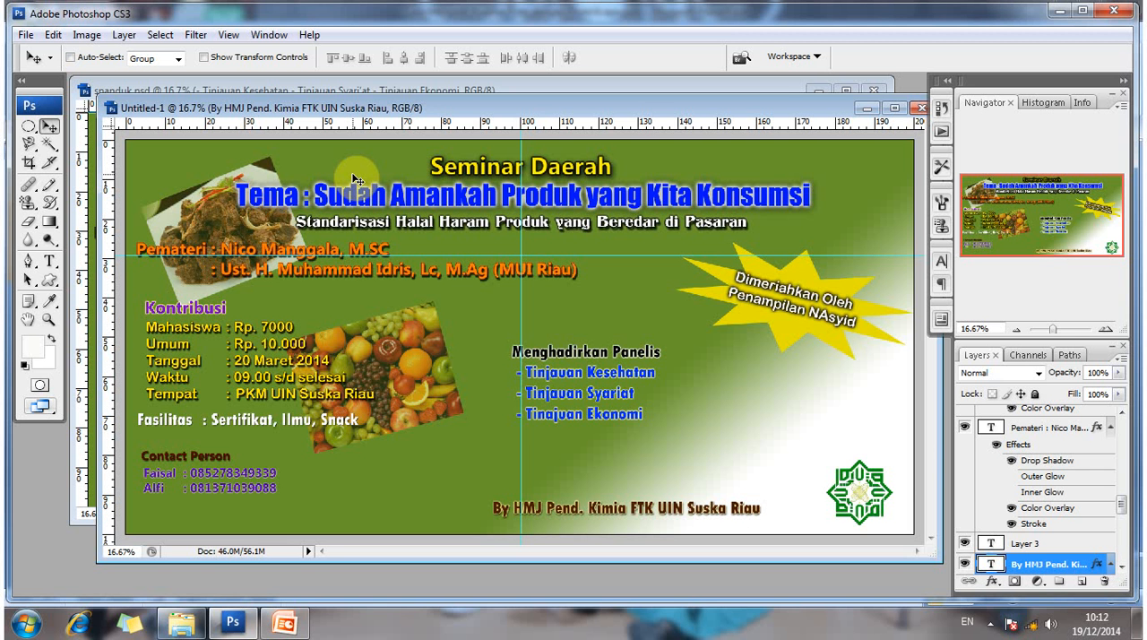
- Start saving the banner under a new name and browse to the adobe photoshop folder on Local Disk (E:)
click(26, 34)
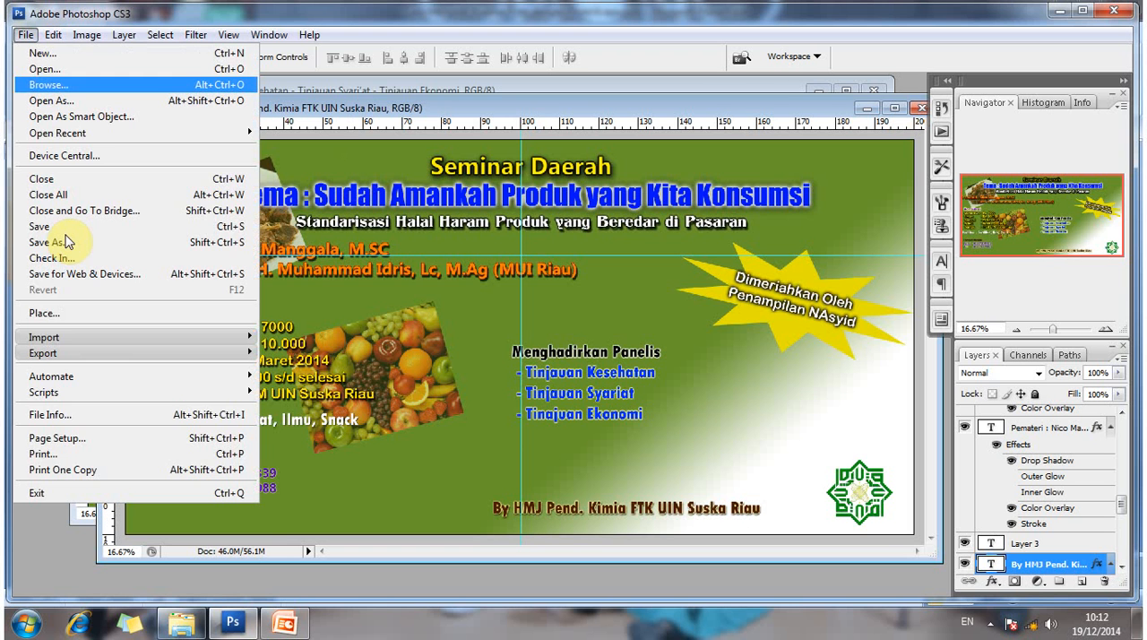
click(67, 242)
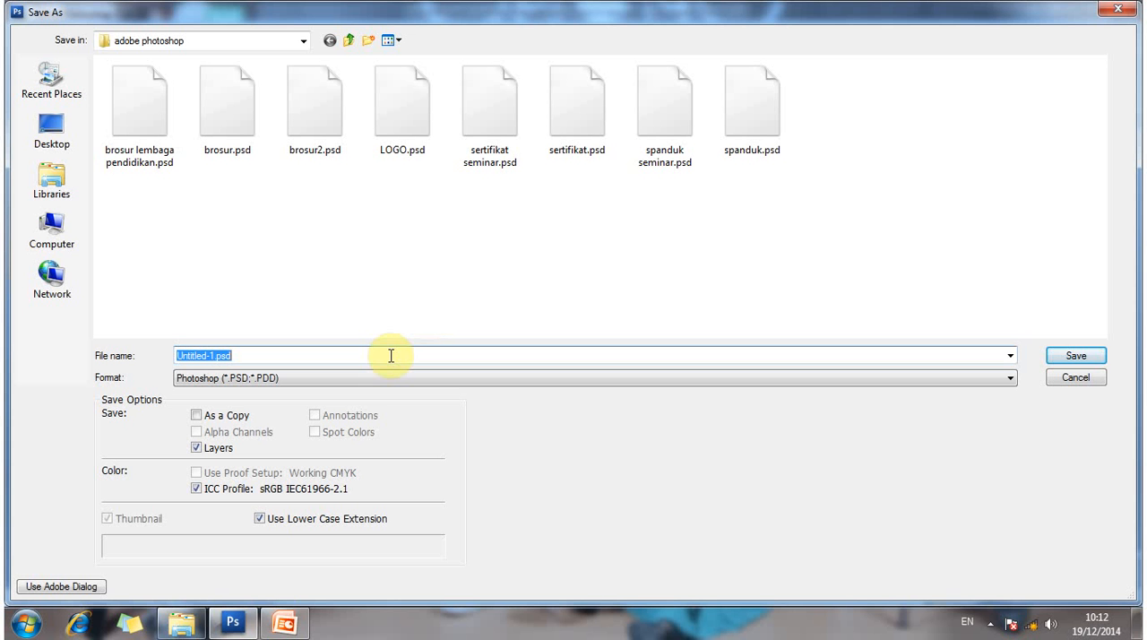
click(75, 231)
double_click(502, 110)
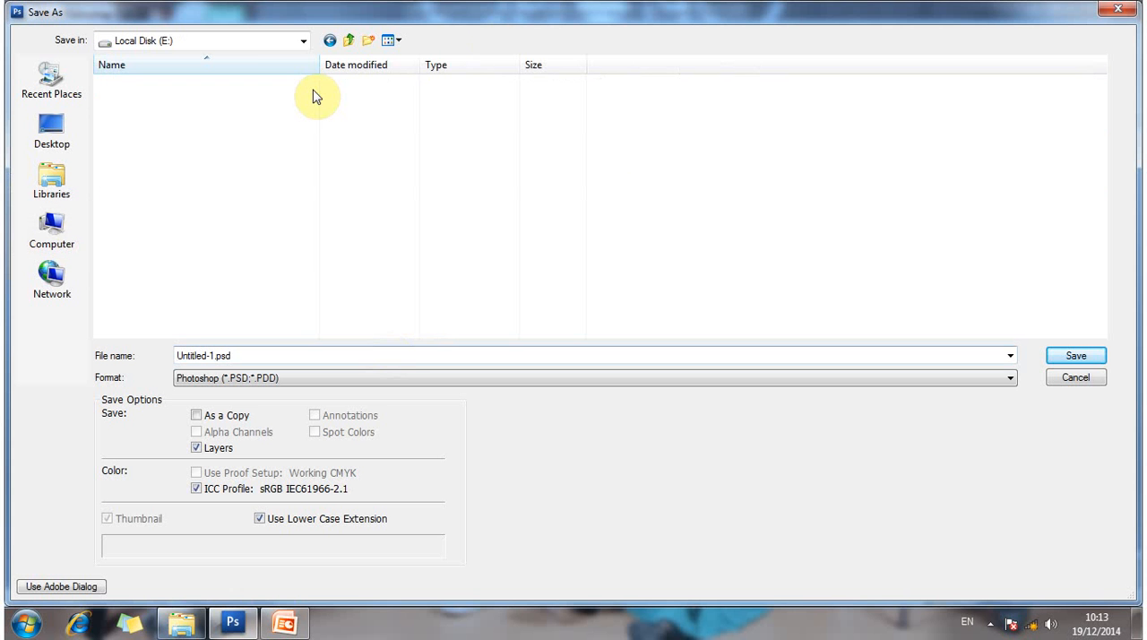
double_click(179, 83)
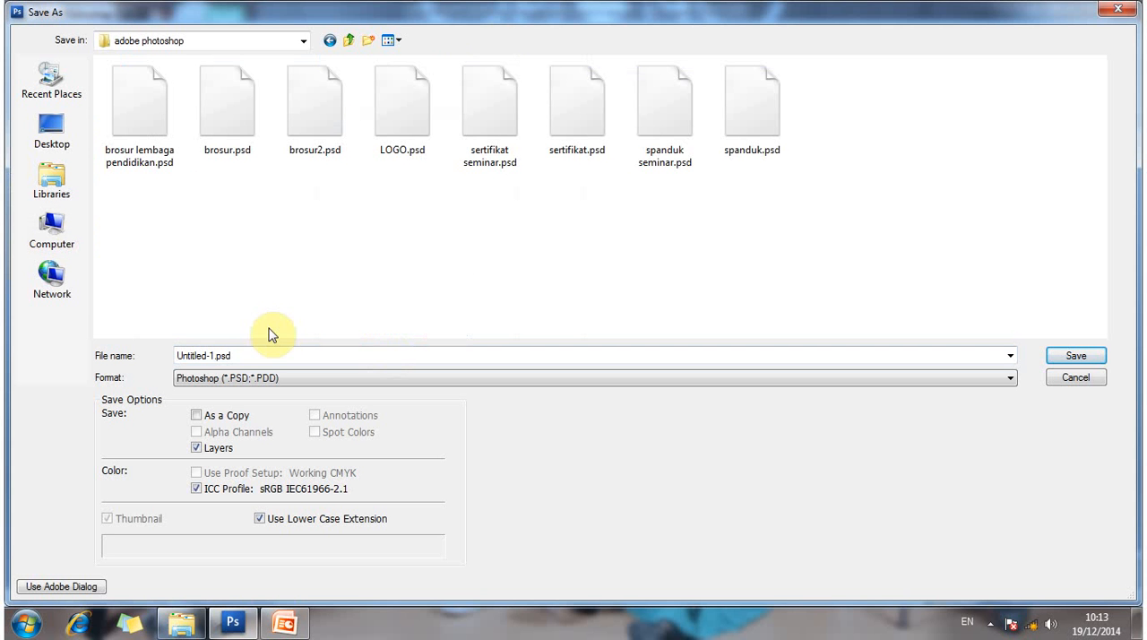
- Save the banner as "Spanduk seminar daerah" in Photoshop PSD format with Maximize compatibility on
click(267, 353)
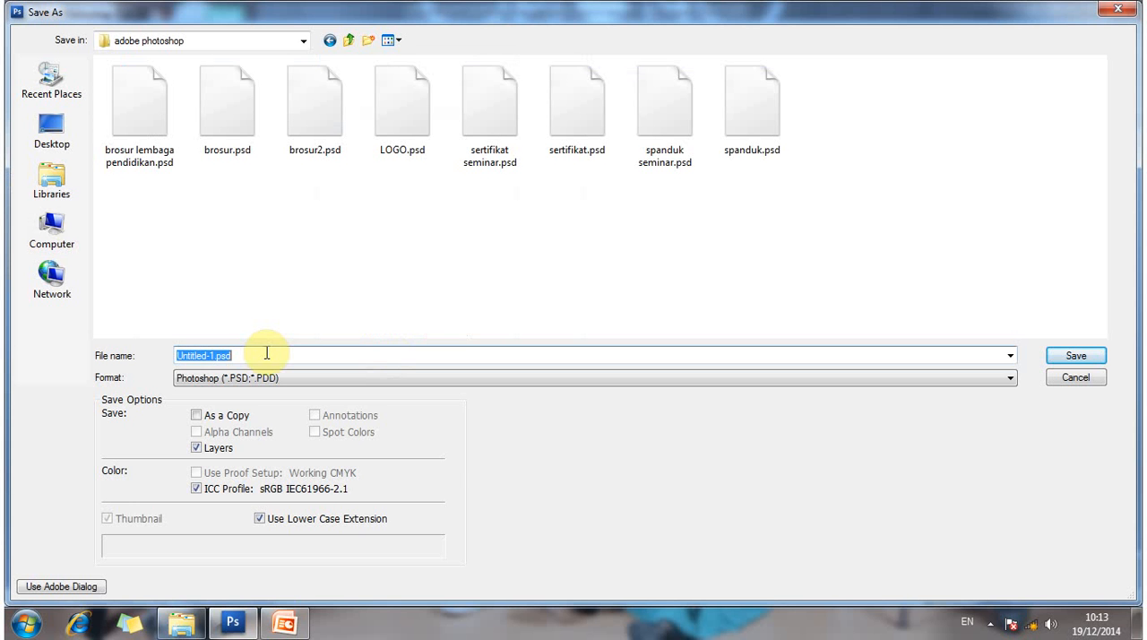
text(s)
key(BackSpace)
text(Sap)
key(BackSpace)
key(BackSpace)
text(pna)
key(BackSpace)
key(BackSpace)
text(anduk sem)
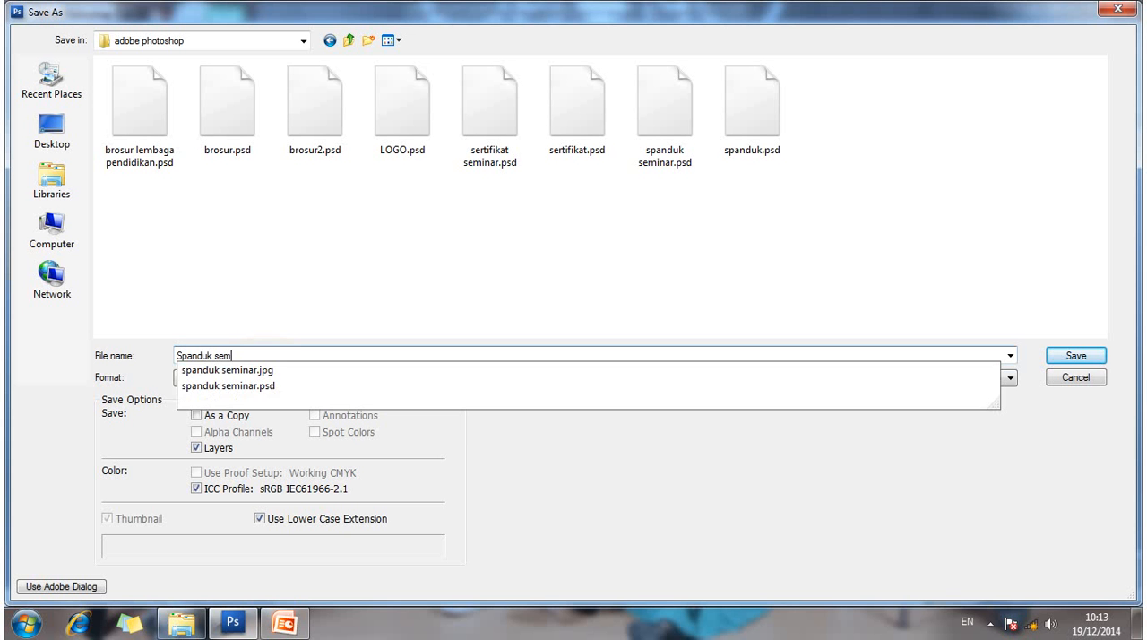
text(inar daerah)
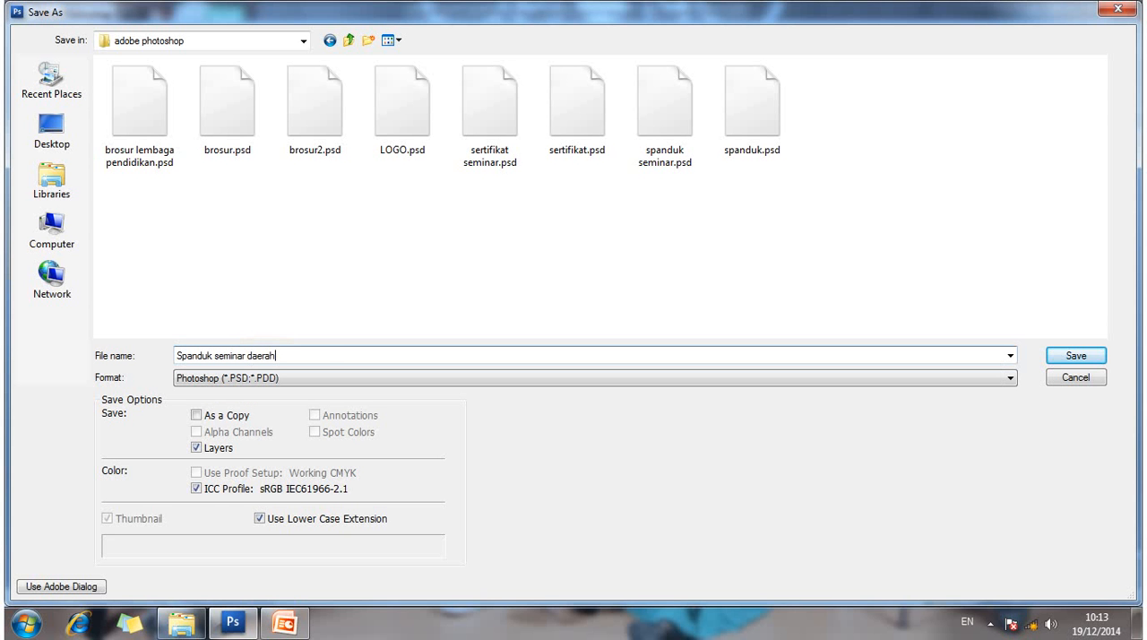
click(328, 378)
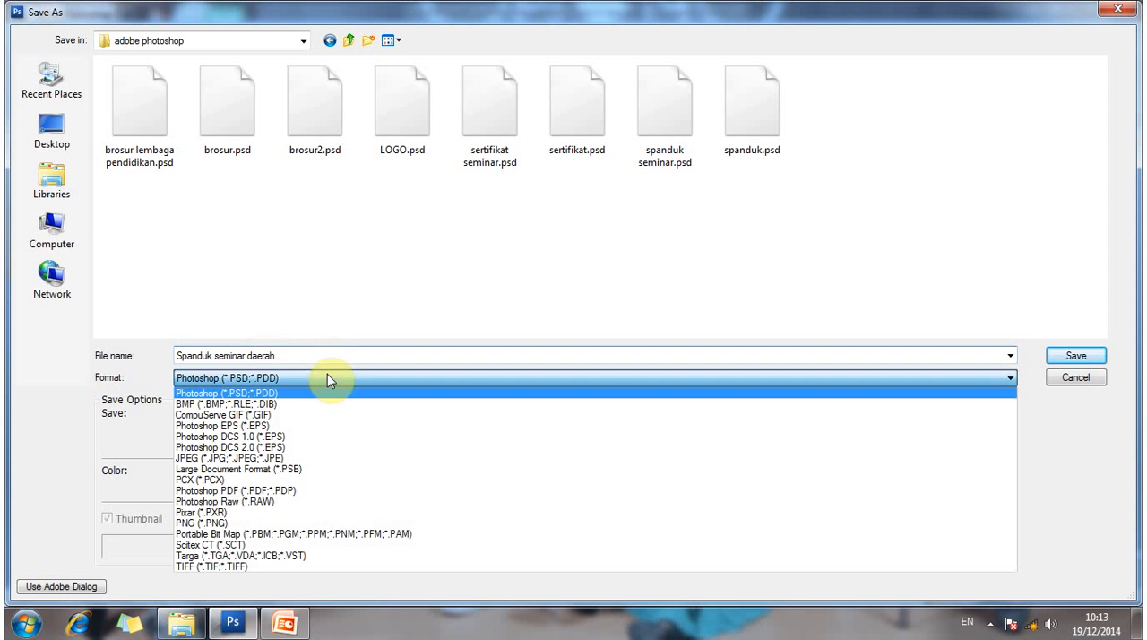
click(327, 377)
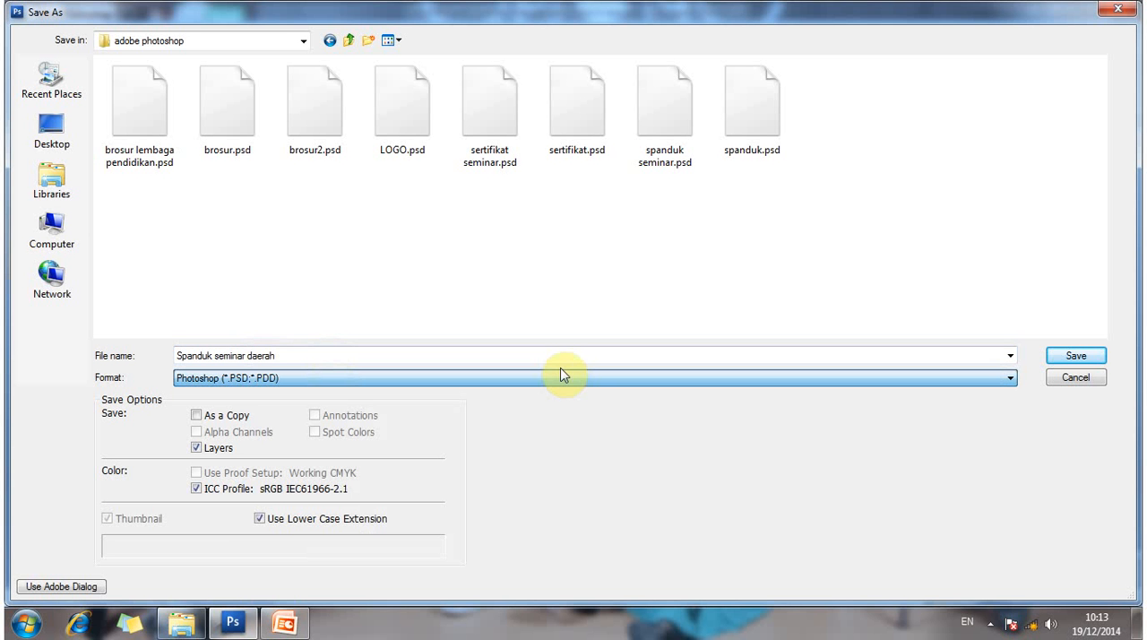
click(1086, 357)
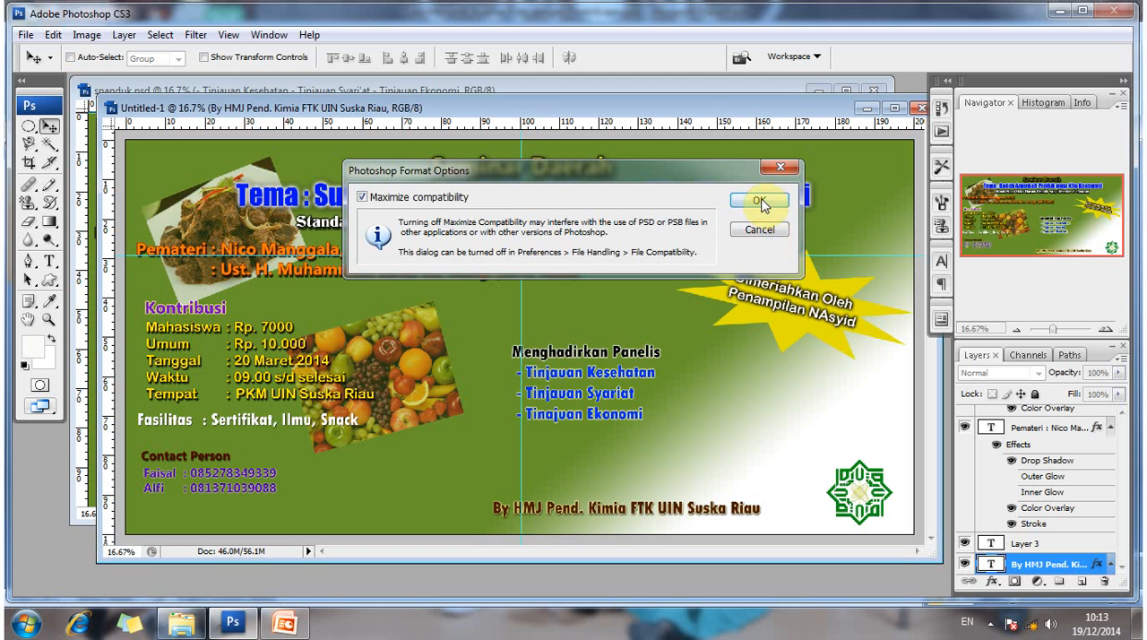
click(760, 203)
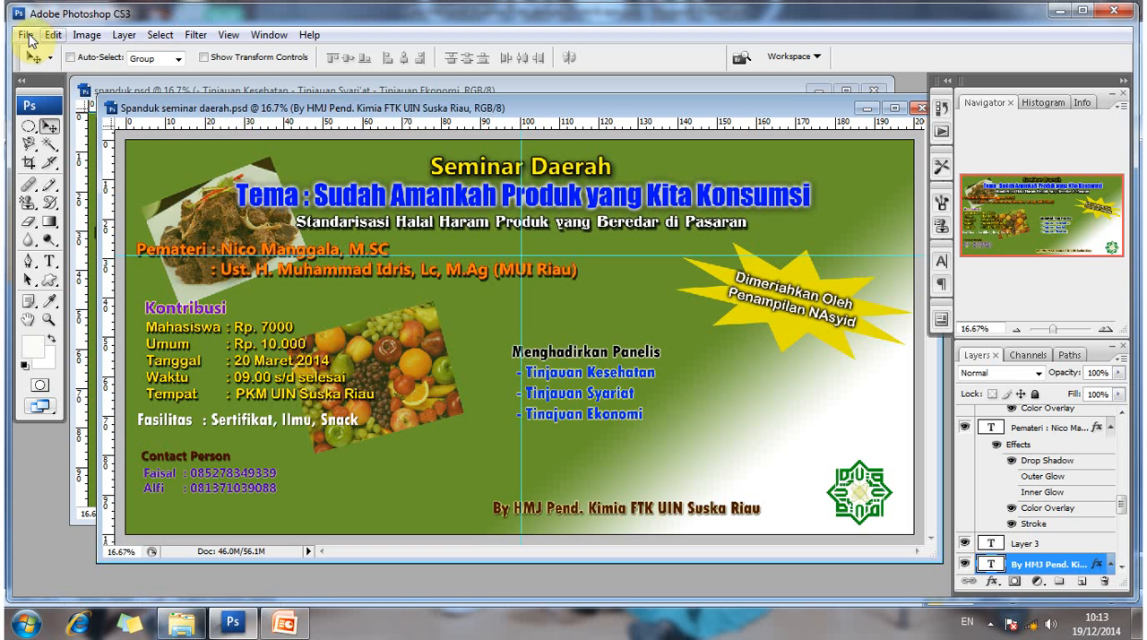
- Save a JPEG copy of the banner in the same folder, named "Spanduk seminar daerah.jpg"
click(27, 35)
click(56, 243)
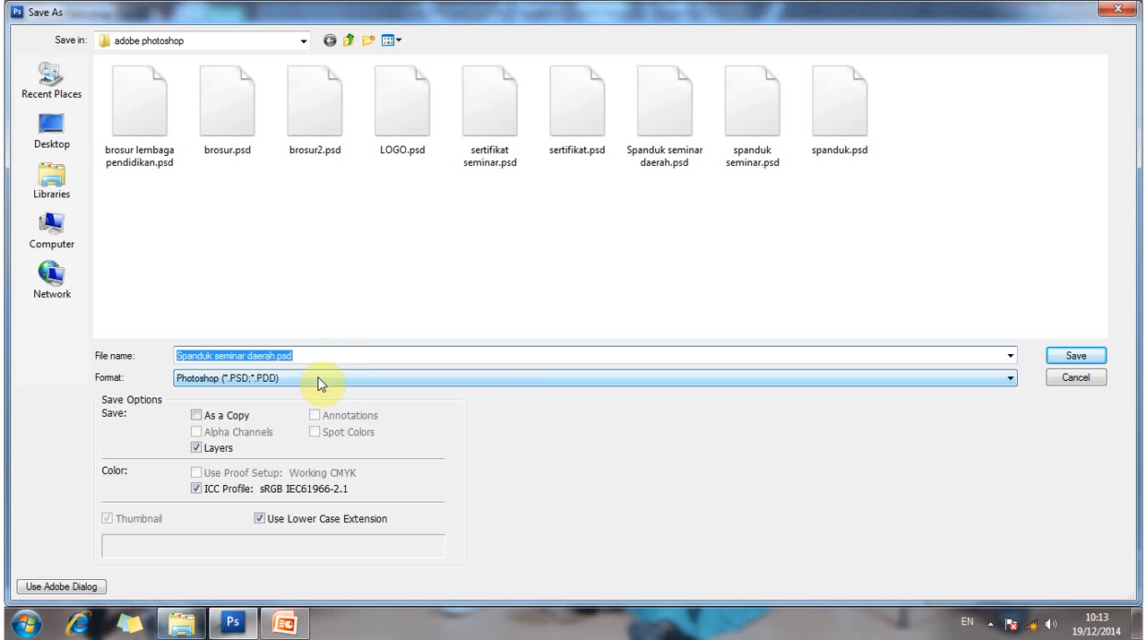
click(320, 380)
click(281, 459)
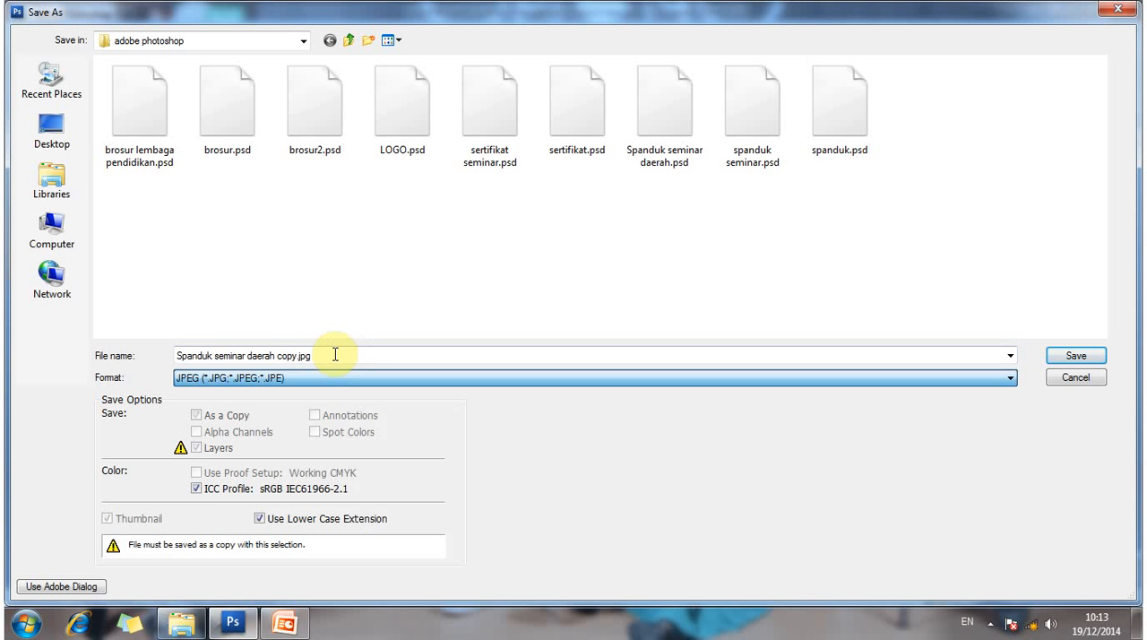
click(300, 355)
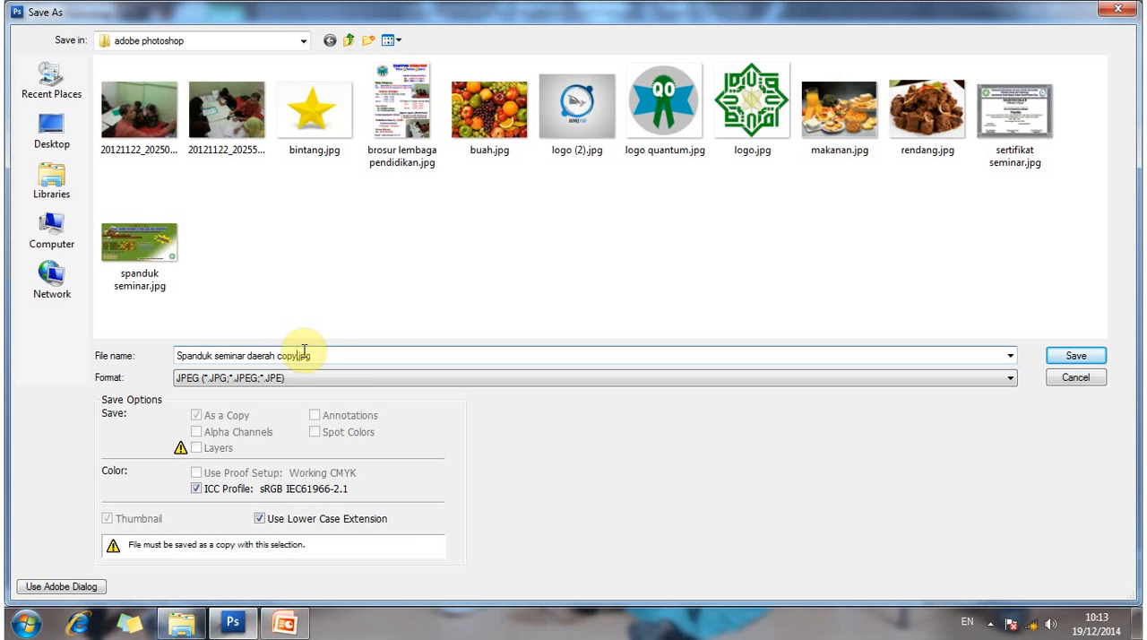
key(BackSpace)
key(BackSpace)
key(BackSpace)
key(BackSpace)
key(BackSpace)
click(1069, 362)
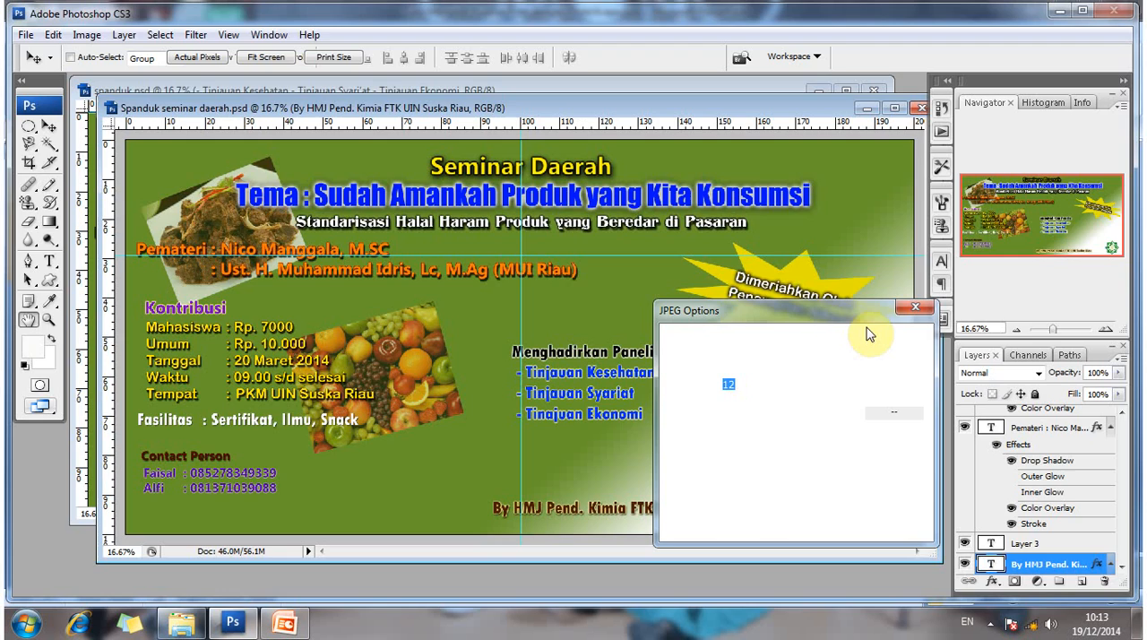